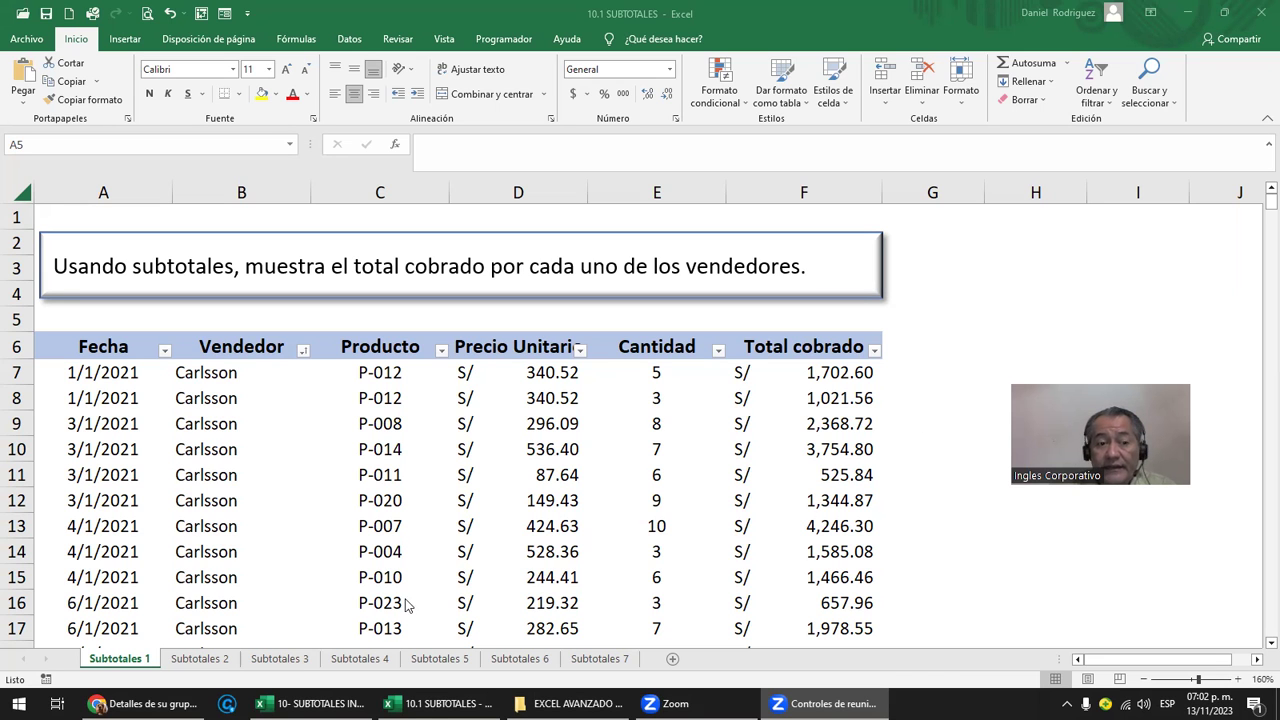
- Bring the browser with the Excel Avanzado course-details e-mail to the front
click(140, 703)
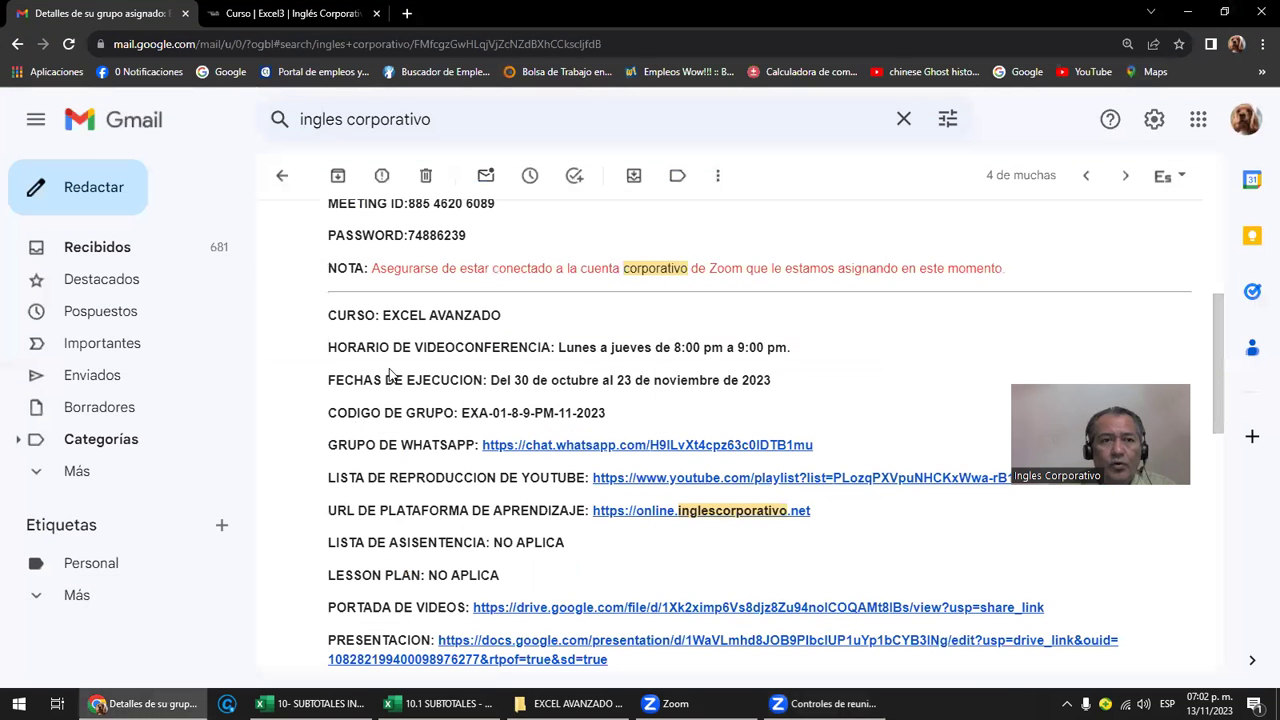
- On the course page, collapse Sección 2 and open the 3.1 Subtotales lesson video
click(288, 14)
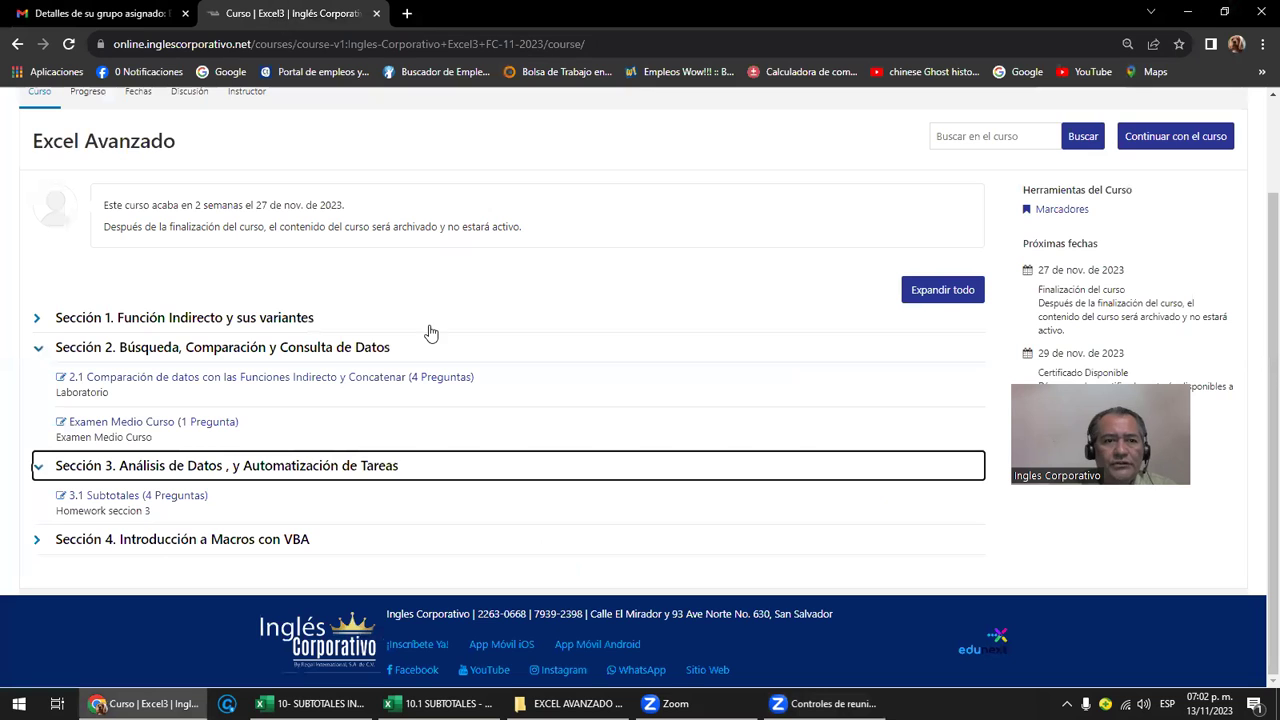
scroll(430, 332, up, 2)
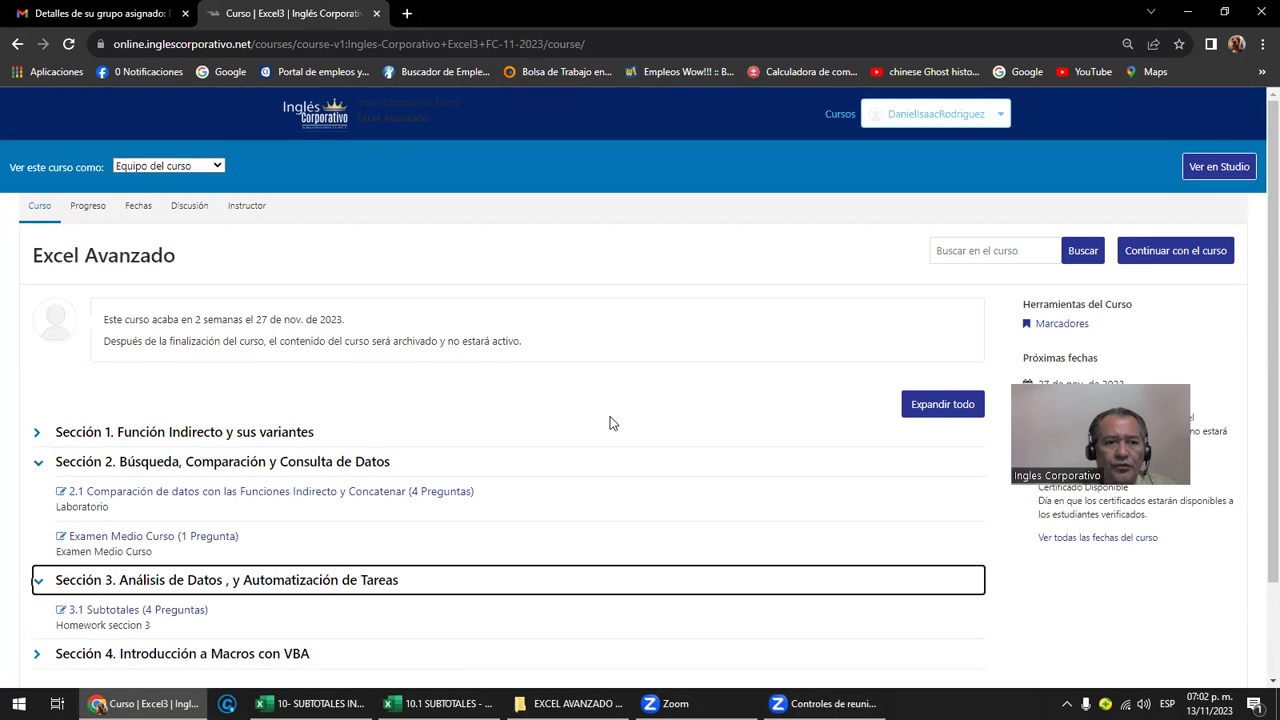
scroll(609, 422, down, 1)
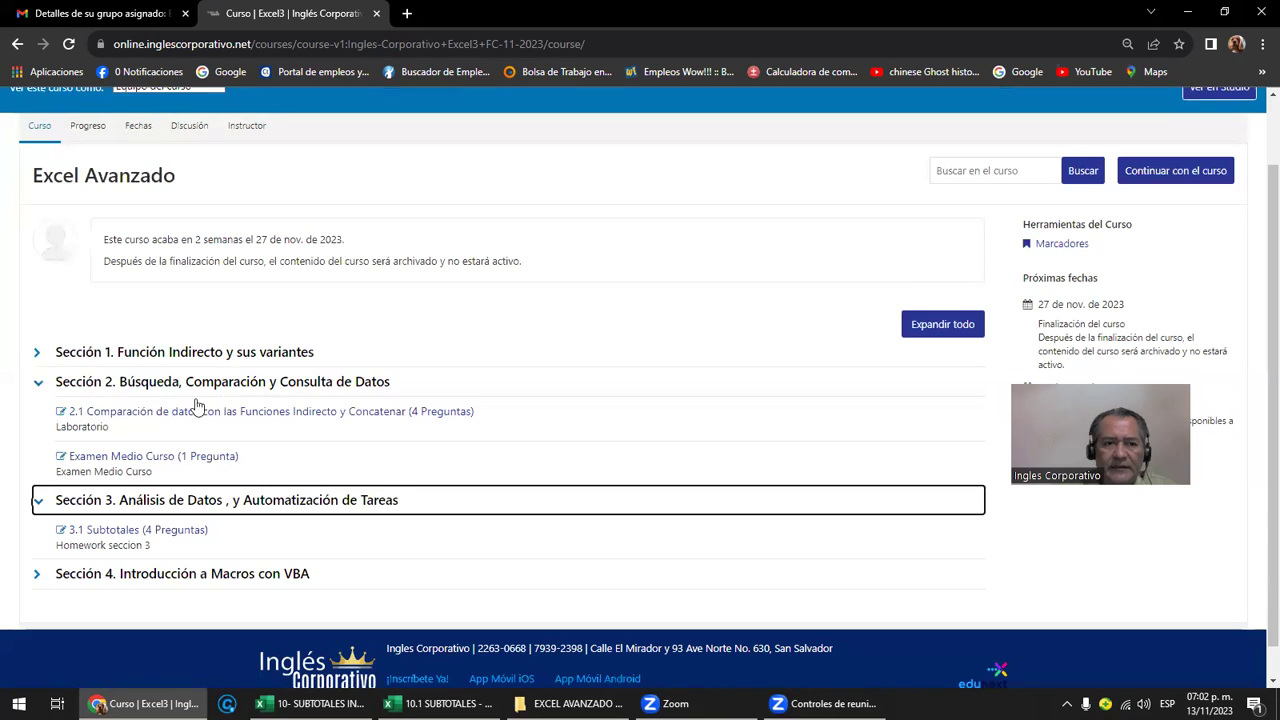
click(36, 390)
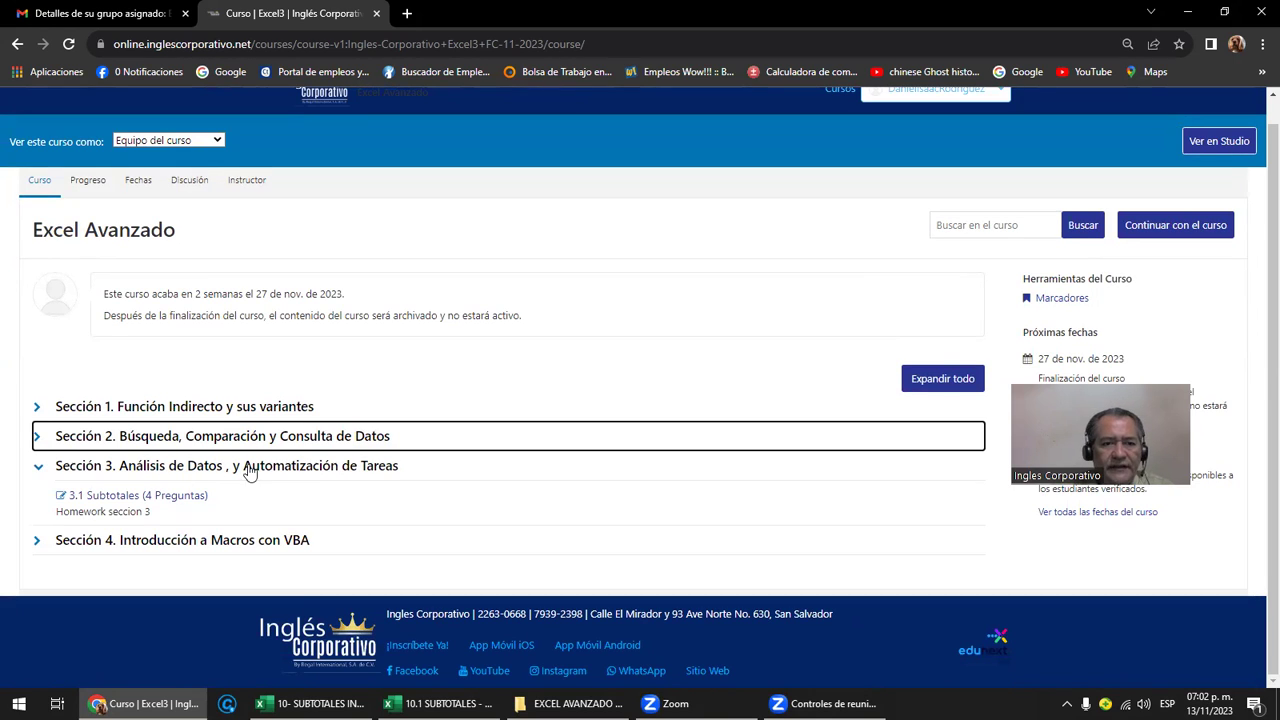
key(Tab)
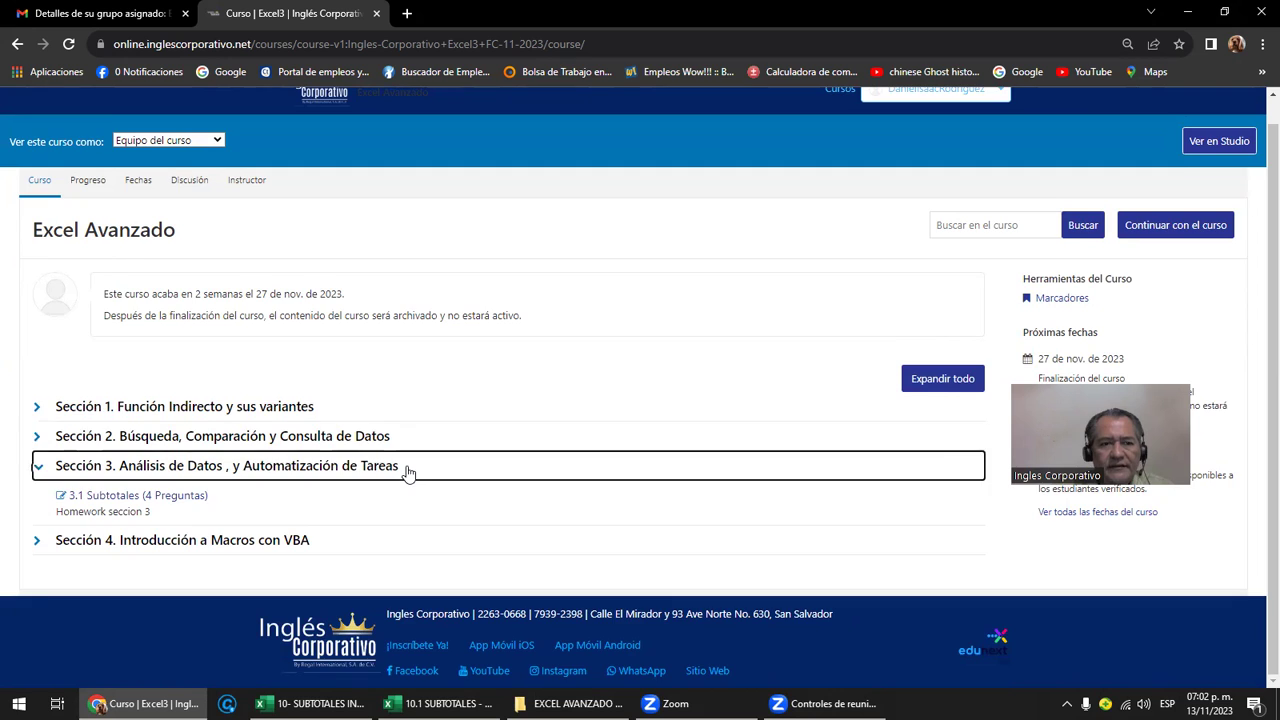
scroll(407, 472, up, 1)
click(157, 530)
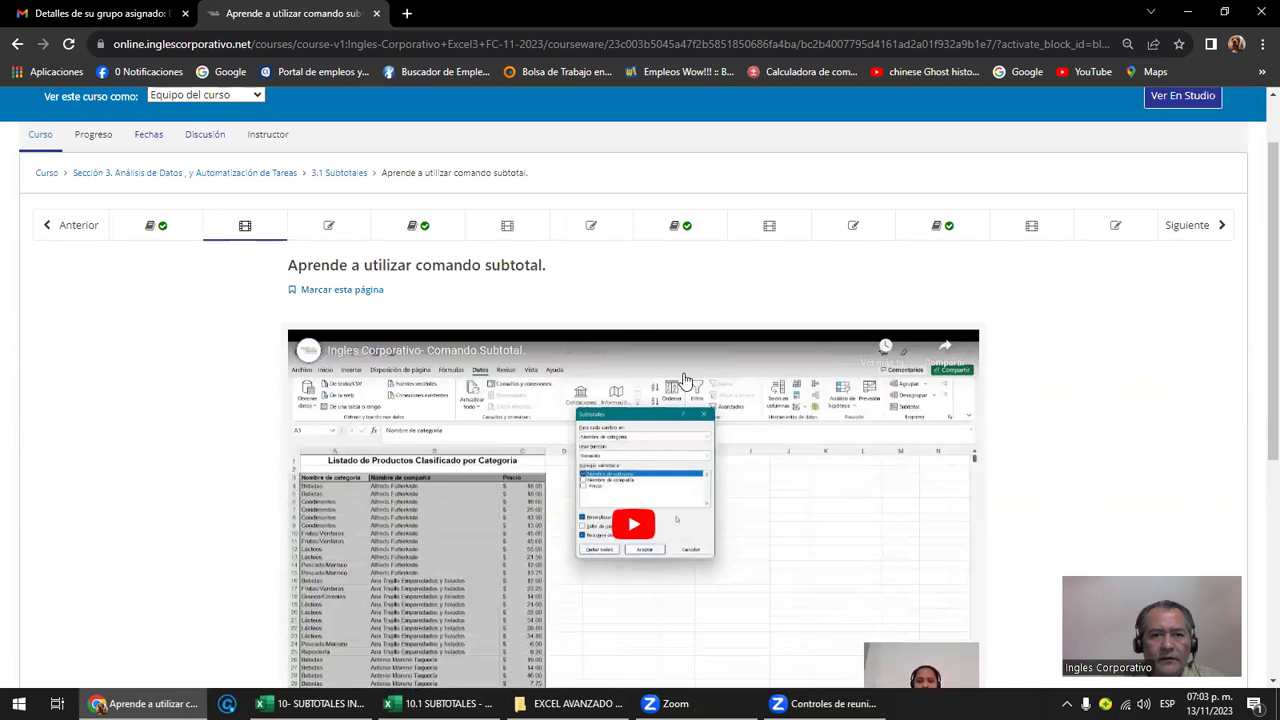
- Return to Objetivo de la lección 3.1, enlarge the page, and read Paso 1 through Paso 6
click(86, 228)
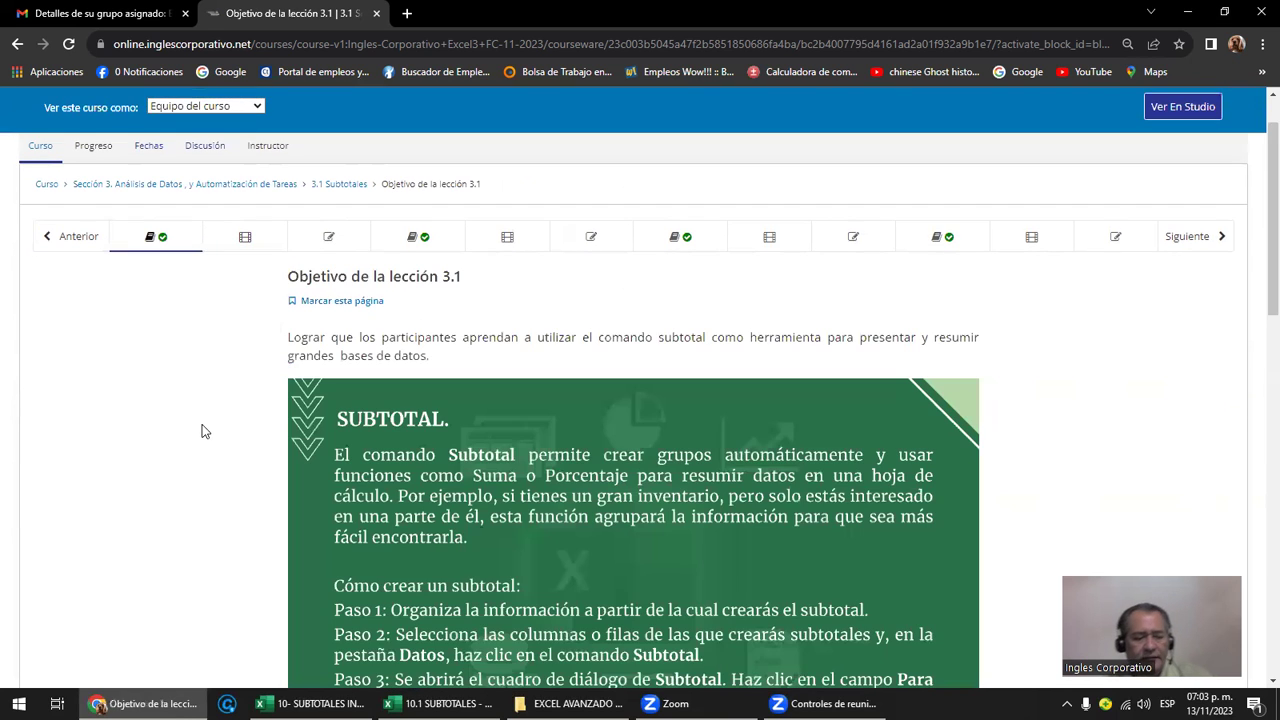
key(ctrl+plus)
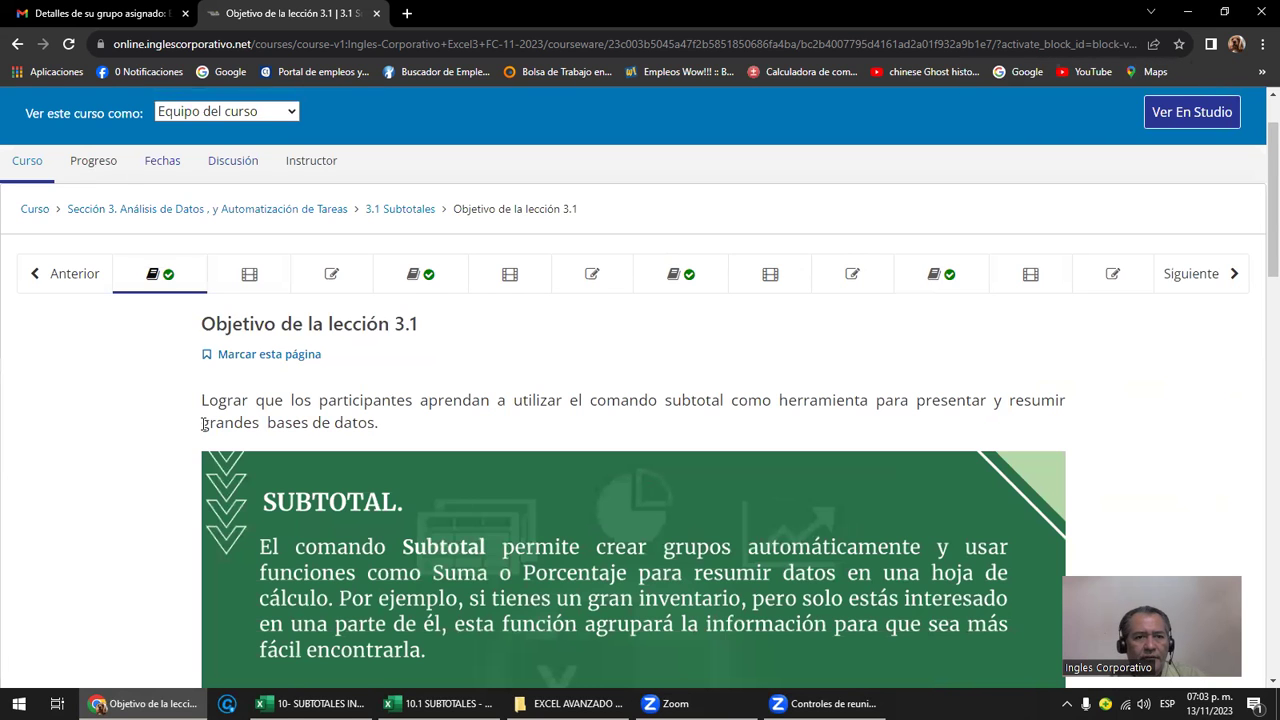
scroll(205, 428, down, 2)
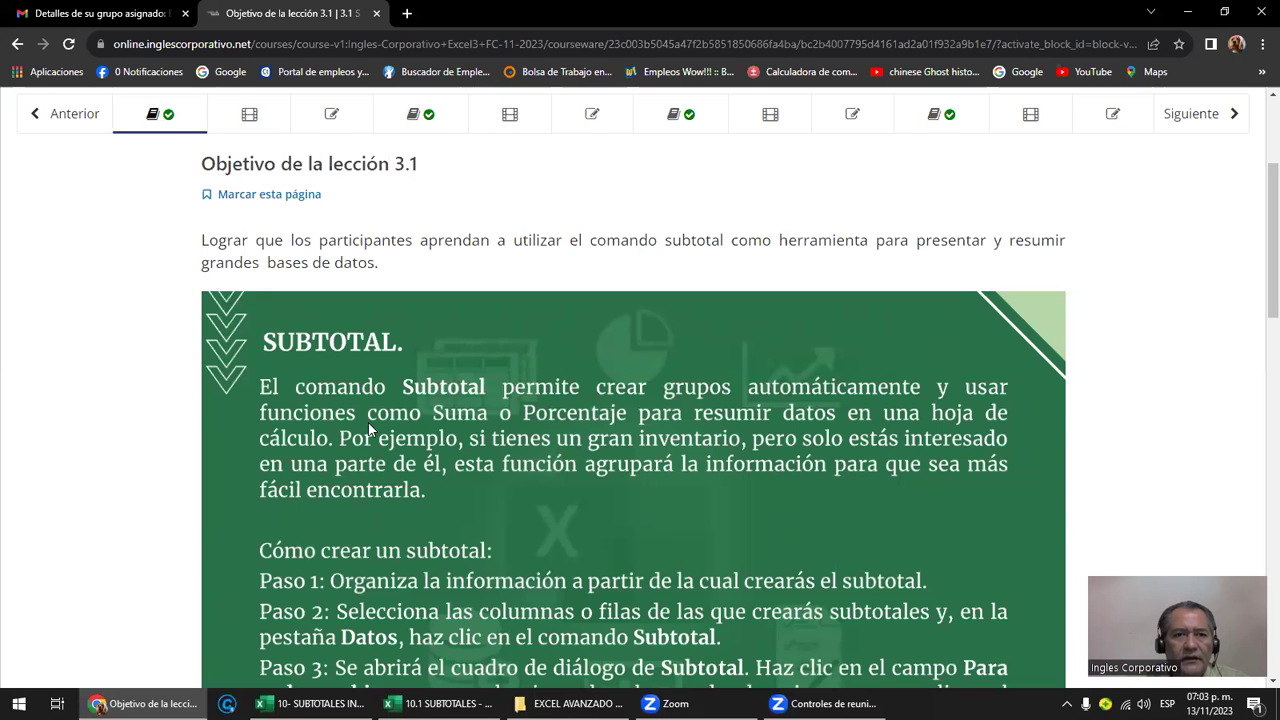
scroll(368, 422, up, 2)
scroll(369, 422, down, 2)
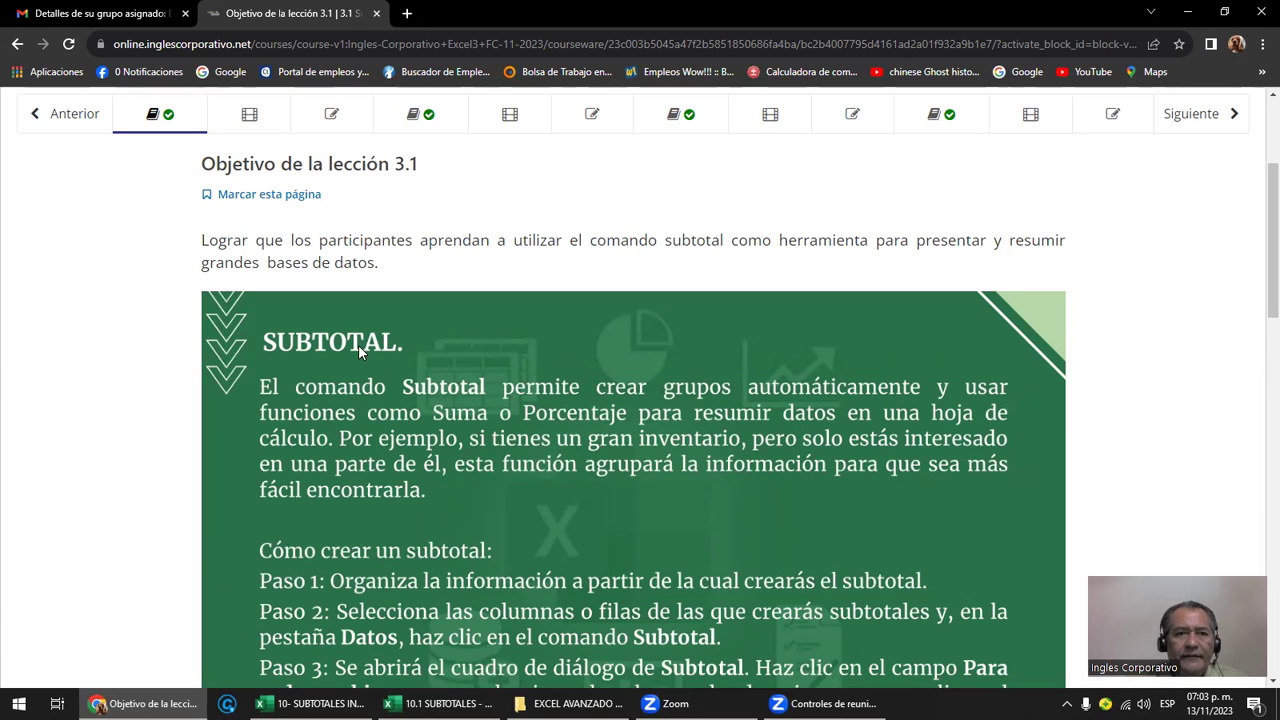
scroll(270, 348, down, 2)
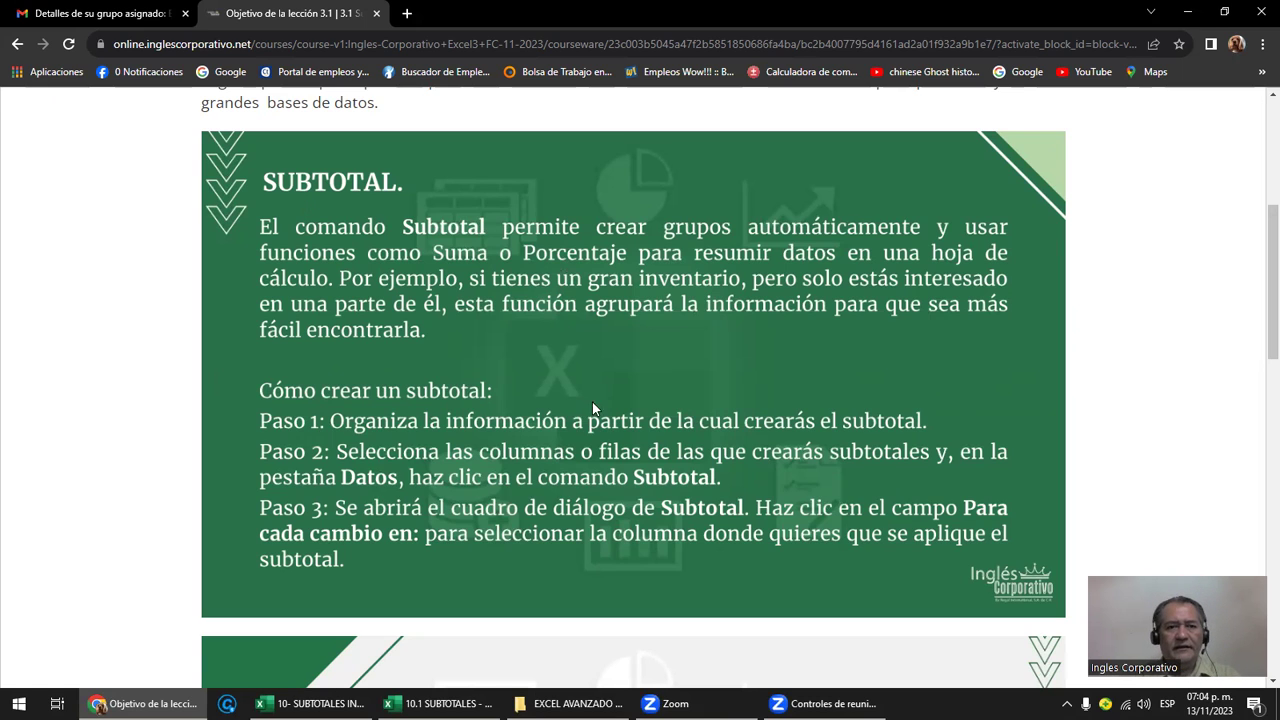
scroll(480, 416, down, 3)
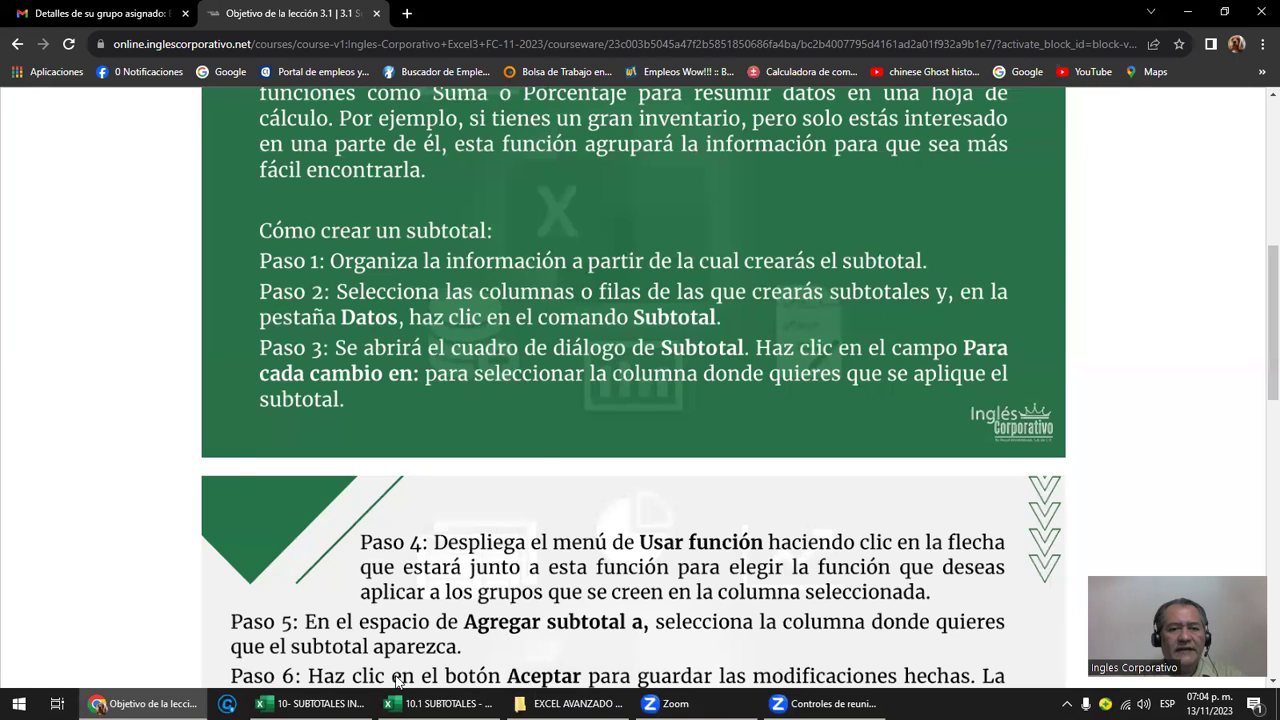
mouse_move(430, 704)
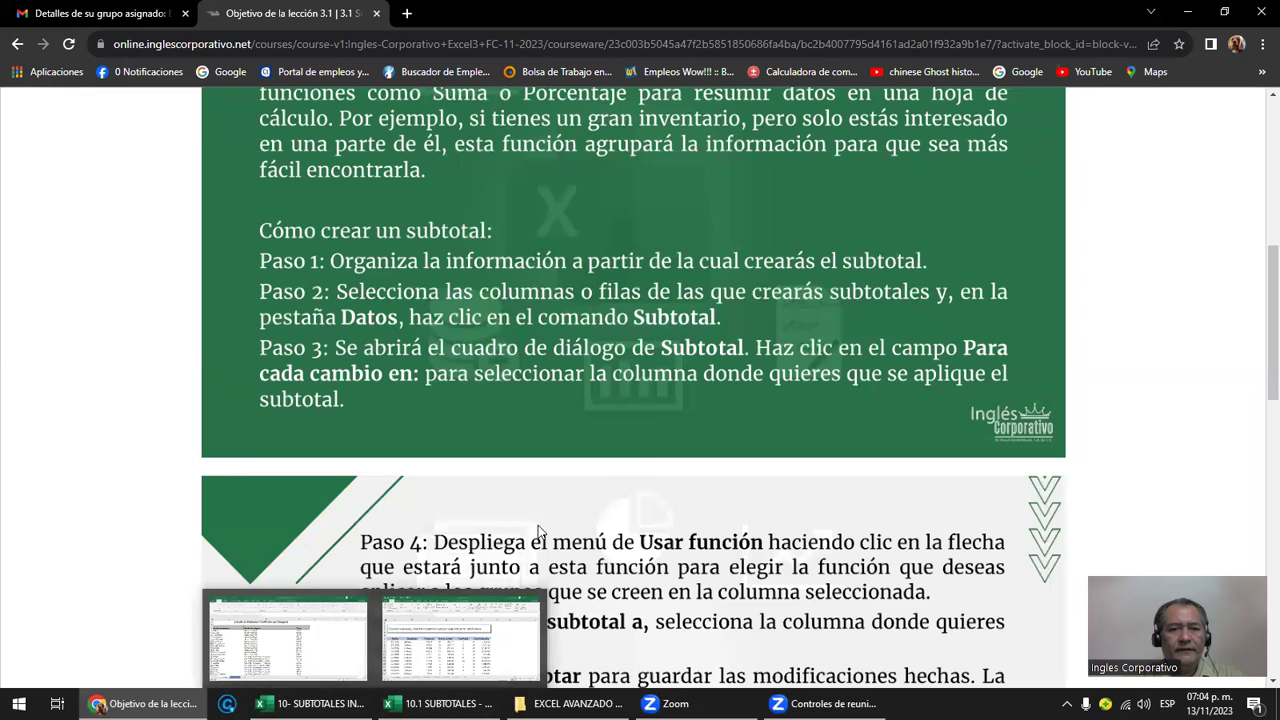
scroll(1078, 348, down, 4)
scroll(1078, 348, down, 1)
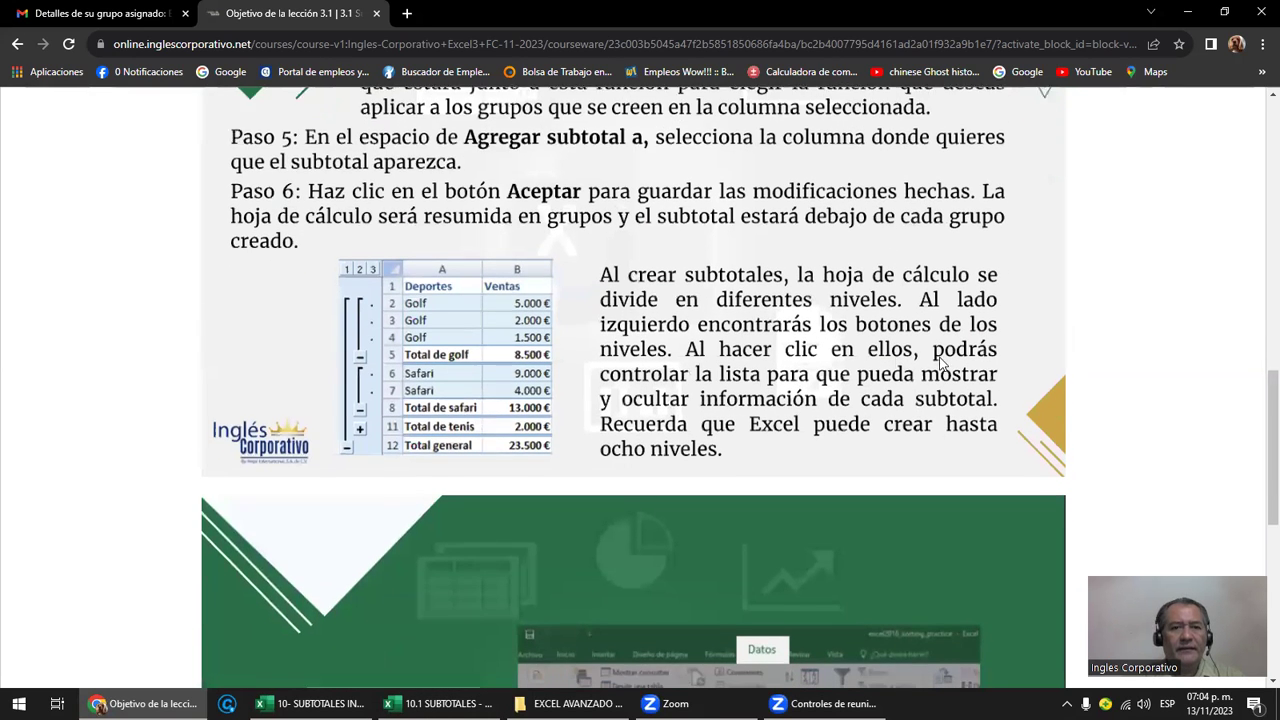
scroll(1078, 348, down, 1)
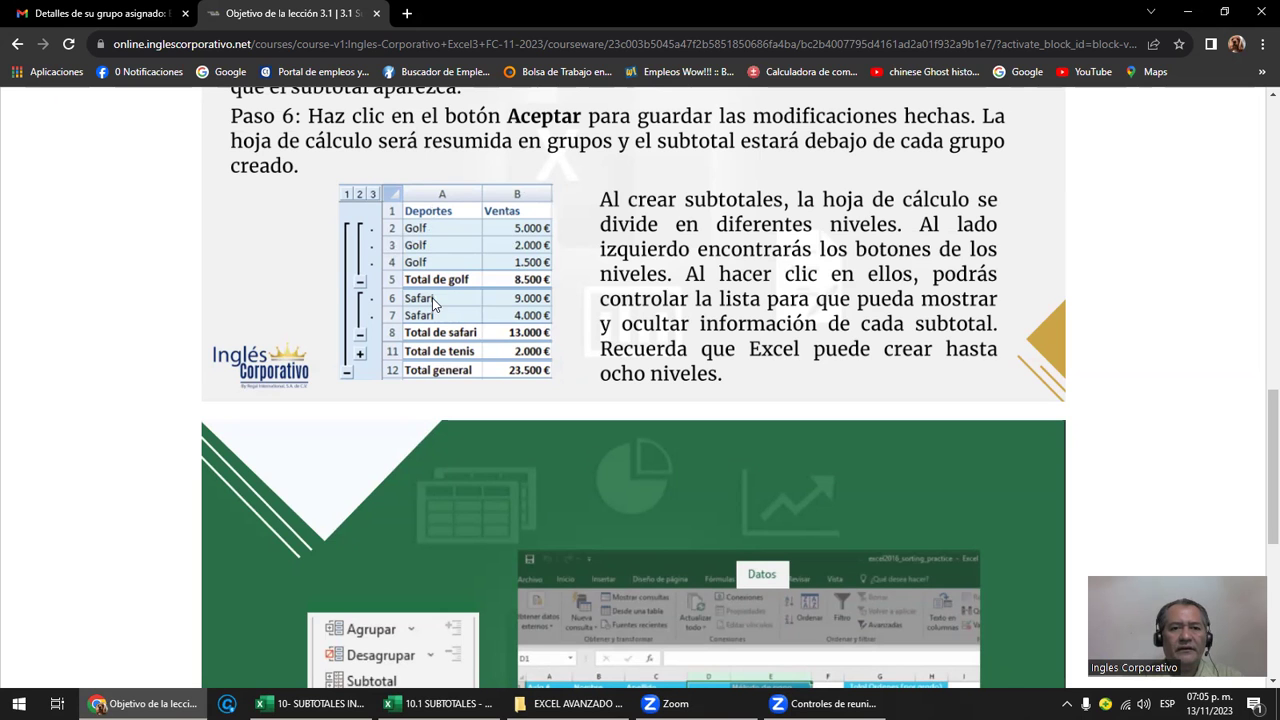
scroll(500, 360, down, 2)
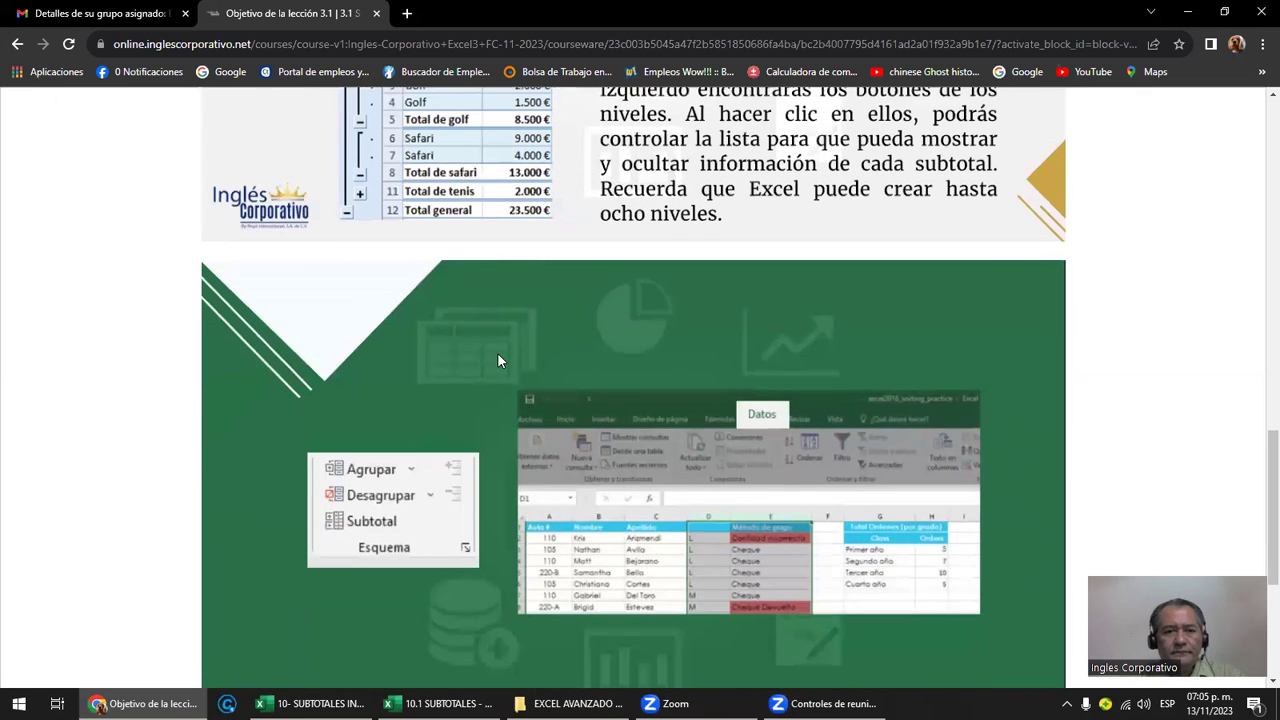
scroll(500, 359, down, 2)
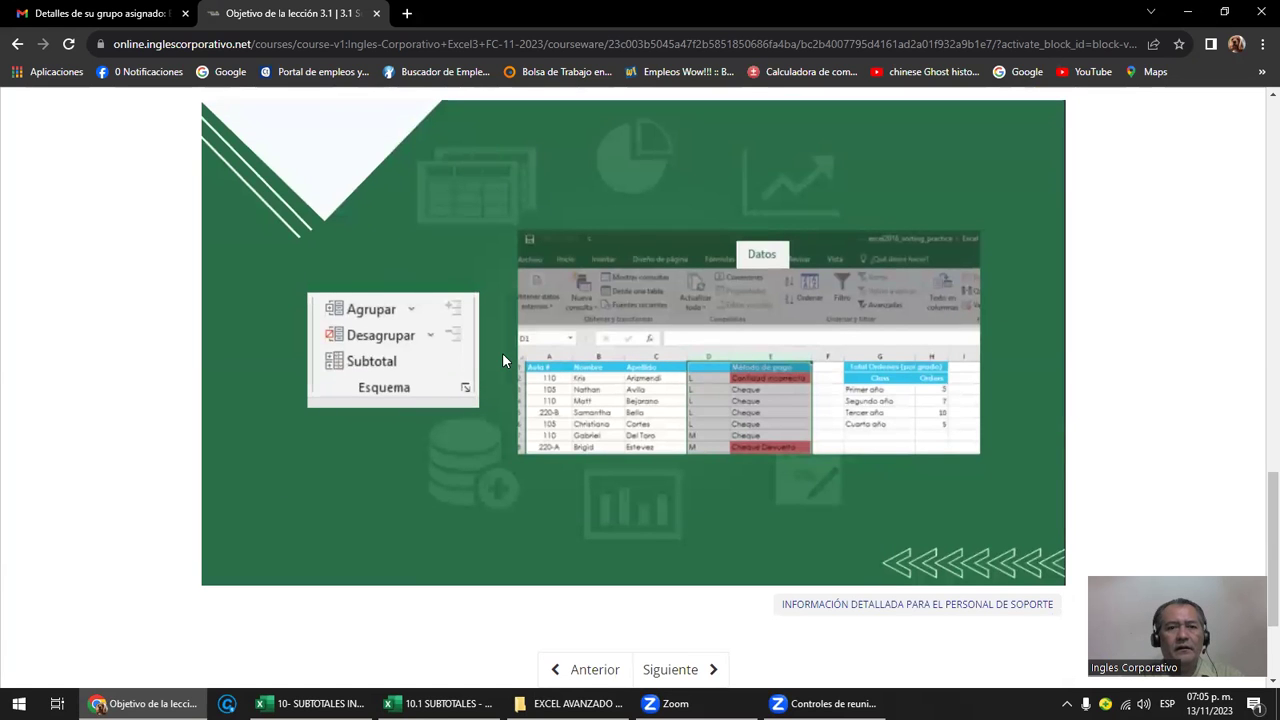
scroll(505, 358, down, 2)
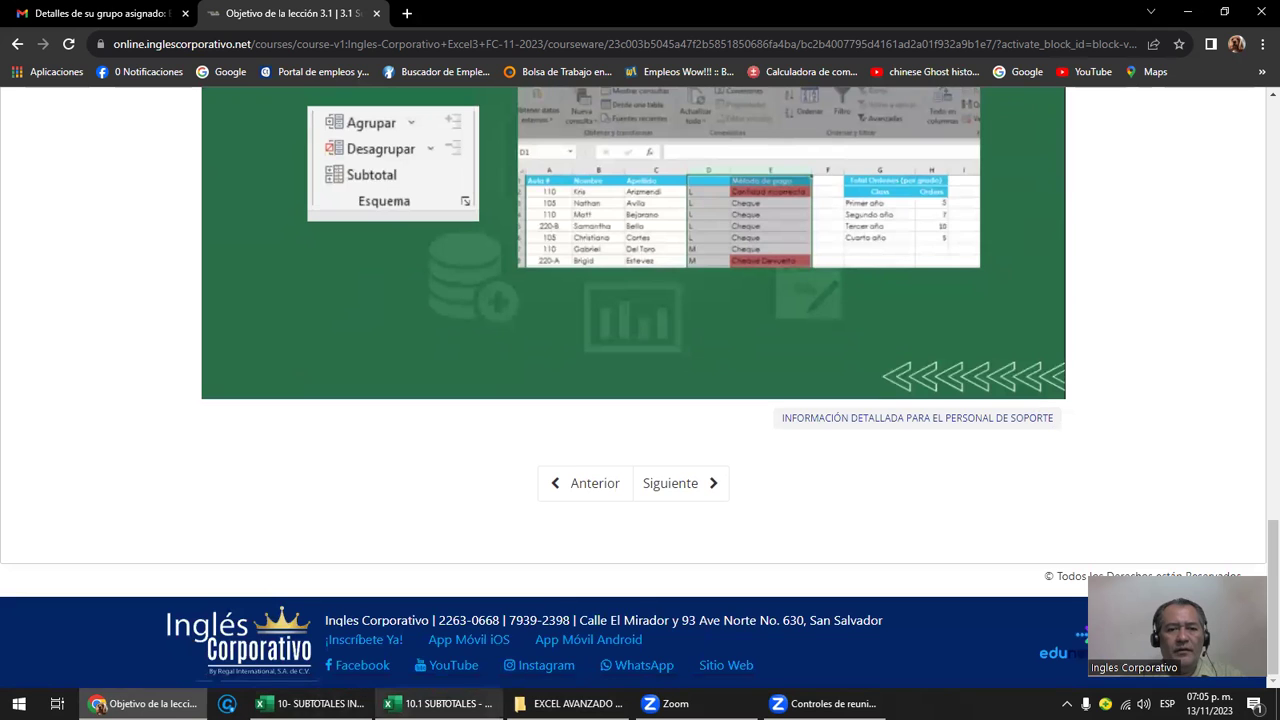
- Compare the SubTotales 1 and Sub Totales 2 sheets in the other workbook, then return to 10.1 SUBTOTALES
click(440, 704)
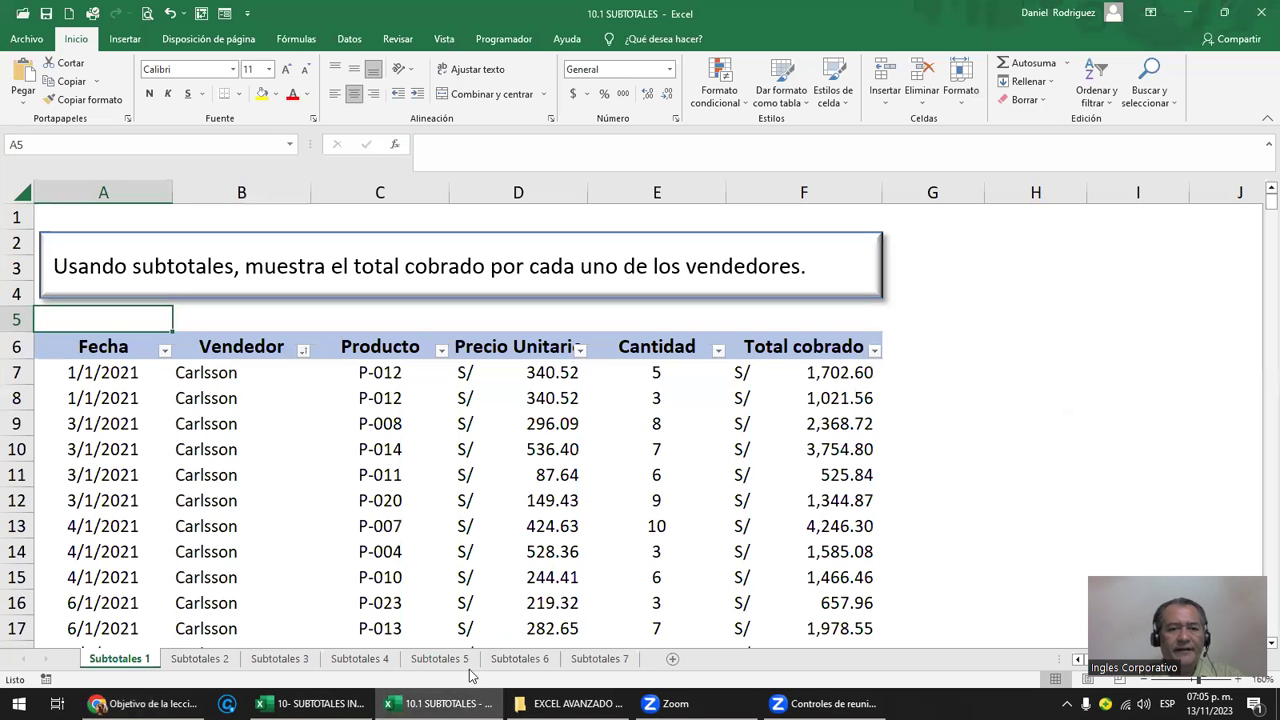
mouse_move(440, 704)
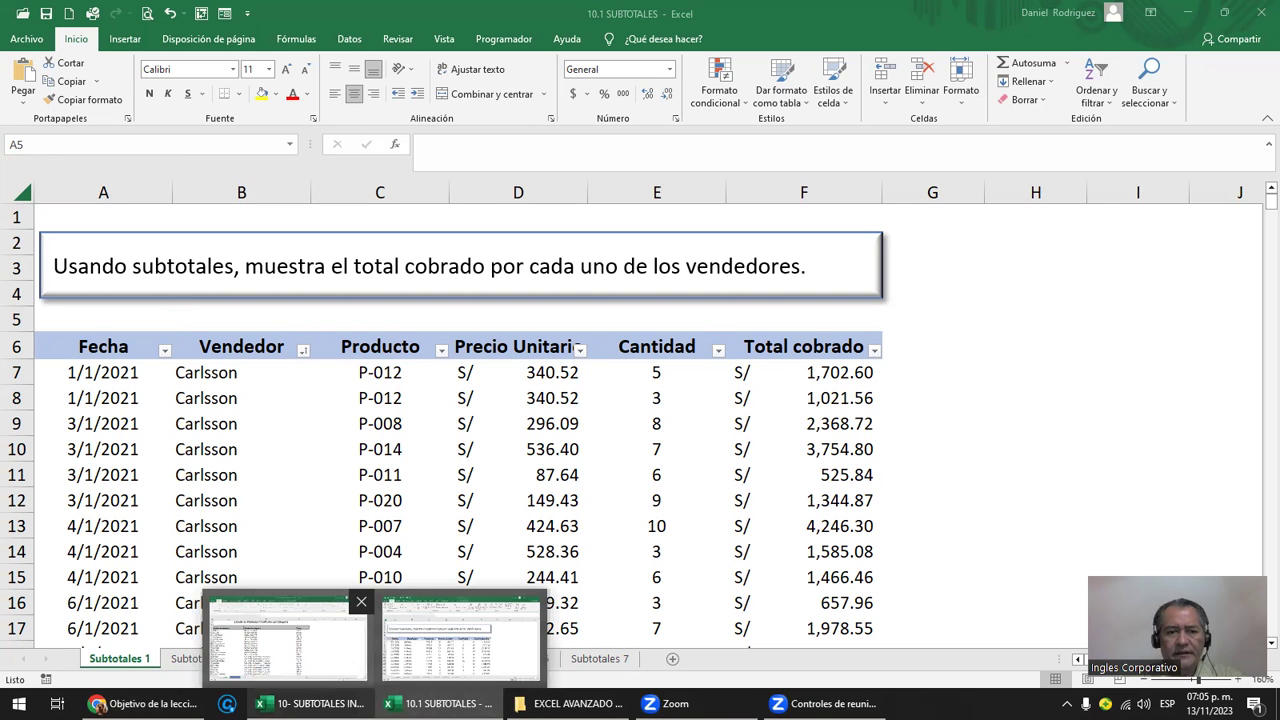
click(310, 703)
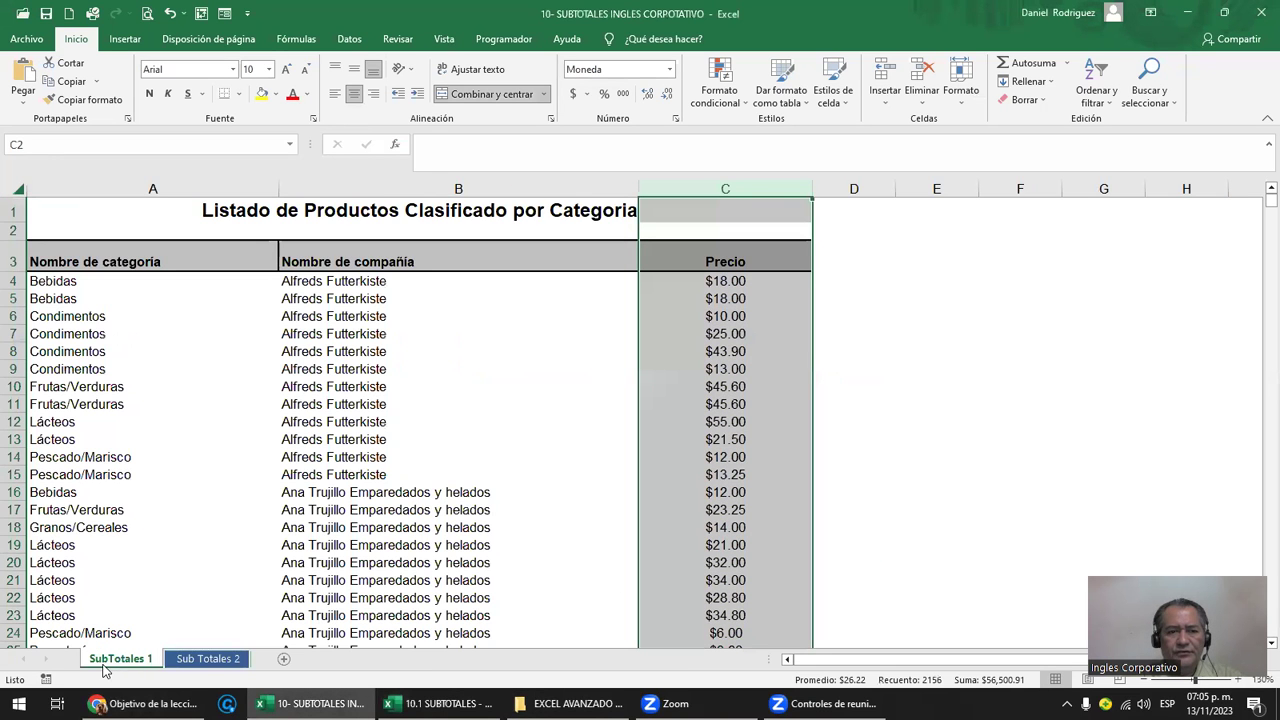
click(200, 660)
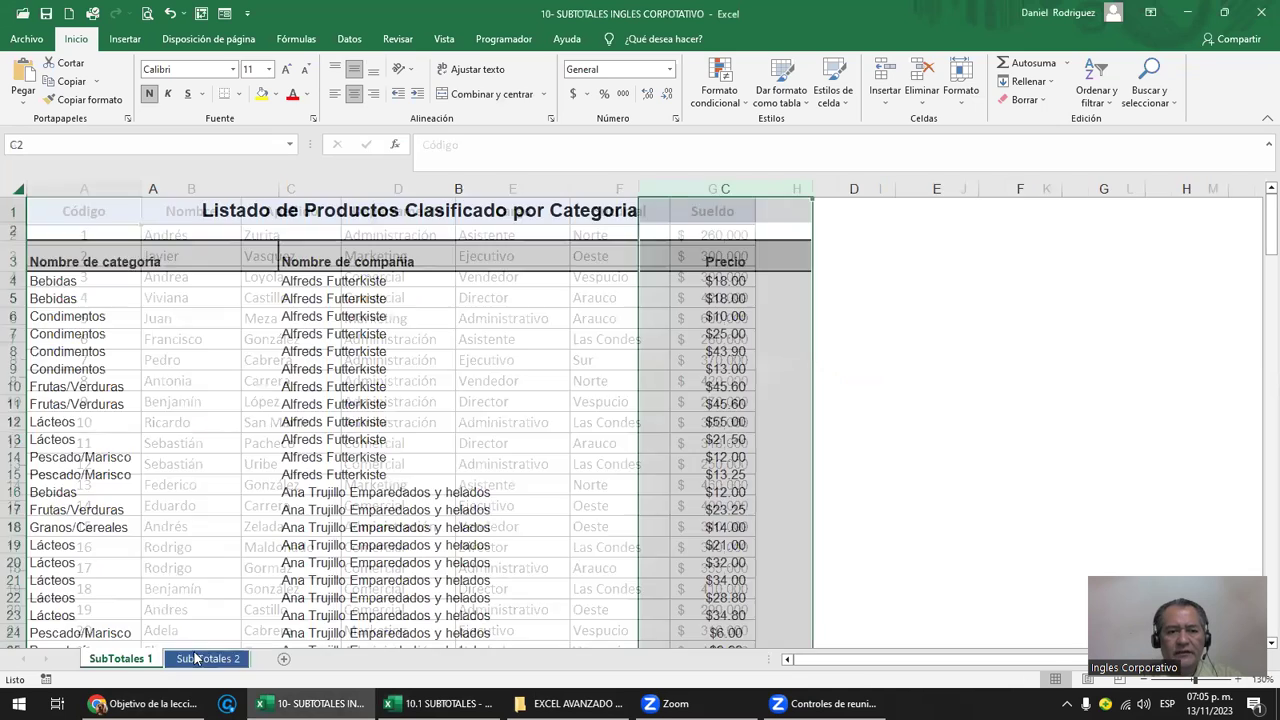
click(137, 665)
click(217, 663)
click(145, 663)
click(960, 454)
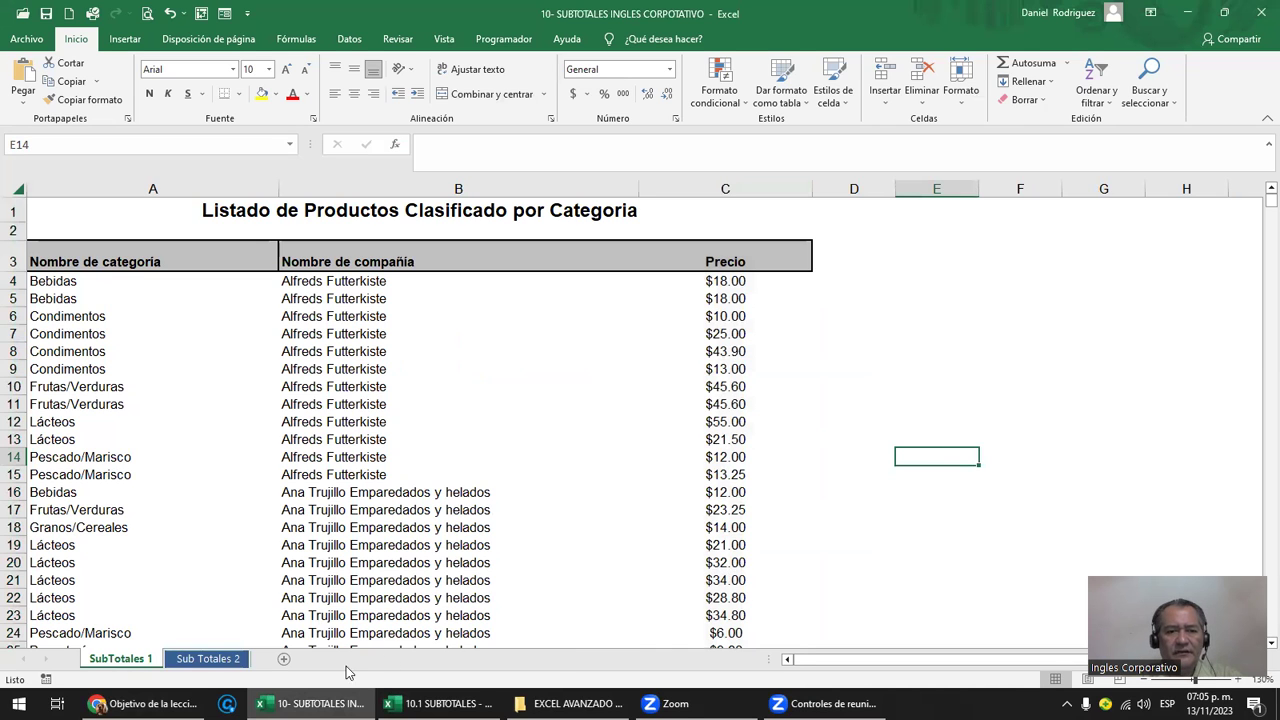
click(440, 703)
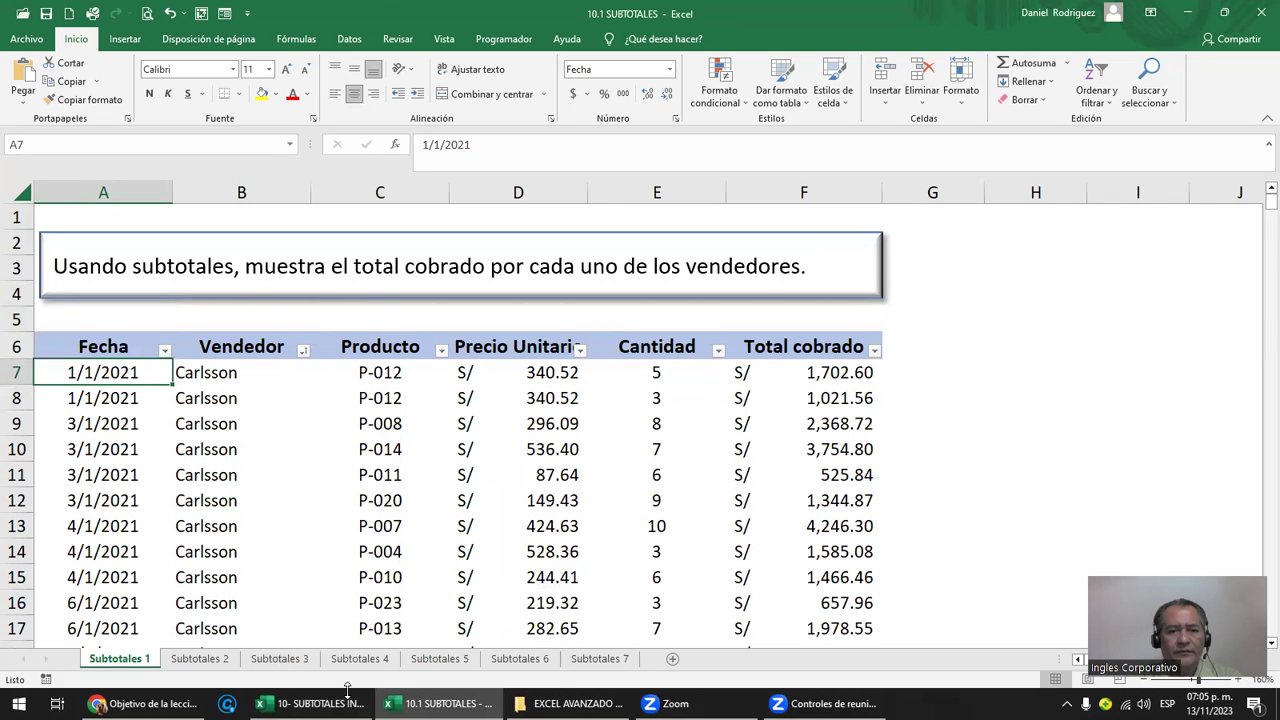
mouse_move(310, 703)
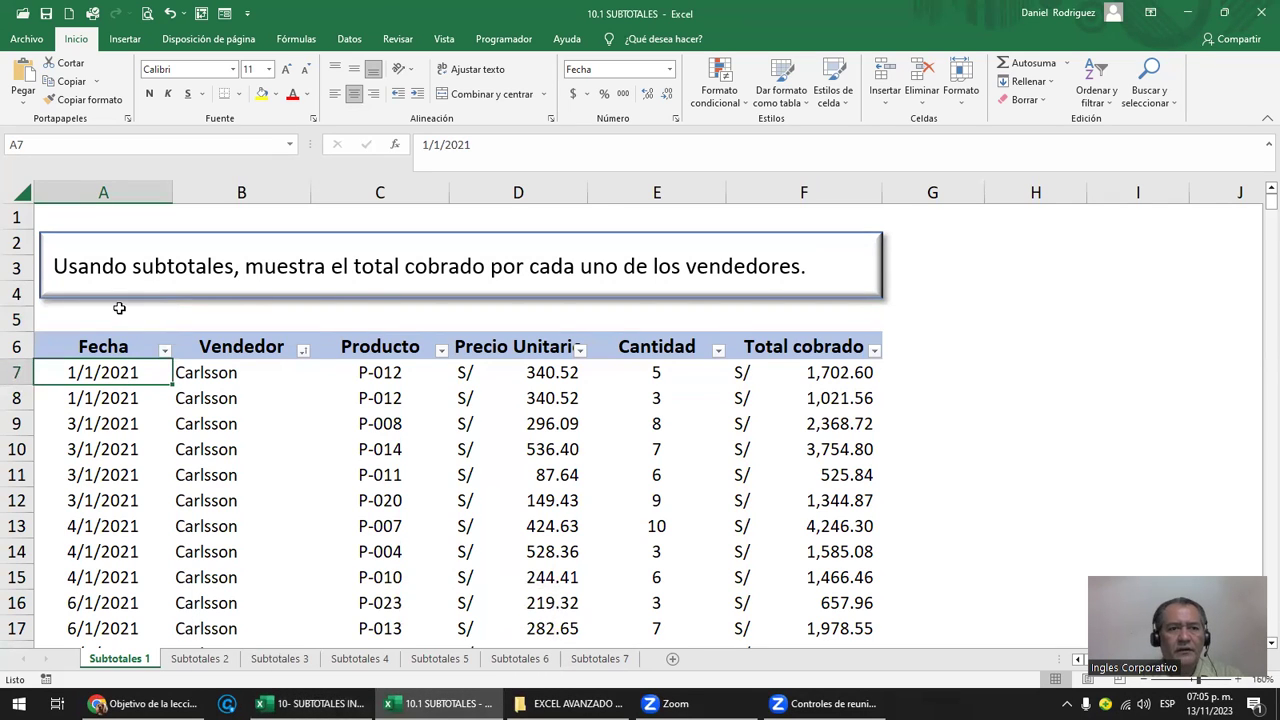
click(102, 252)
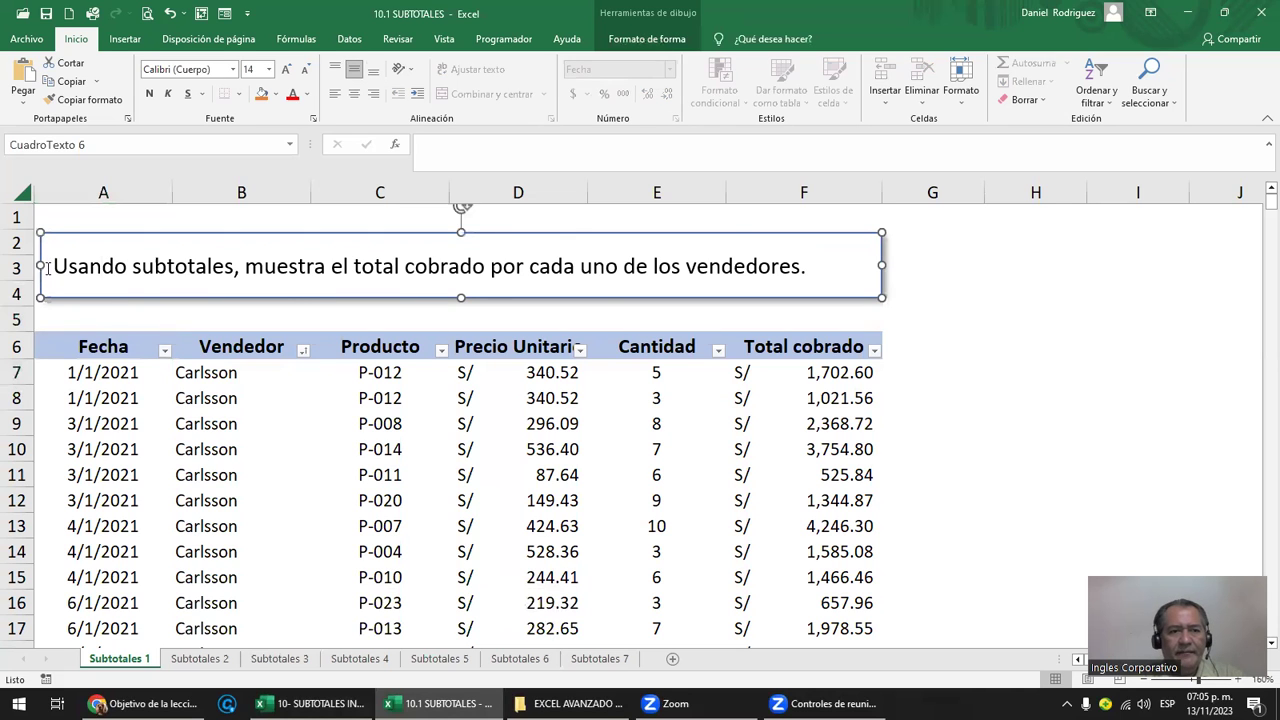
click(109, 381)
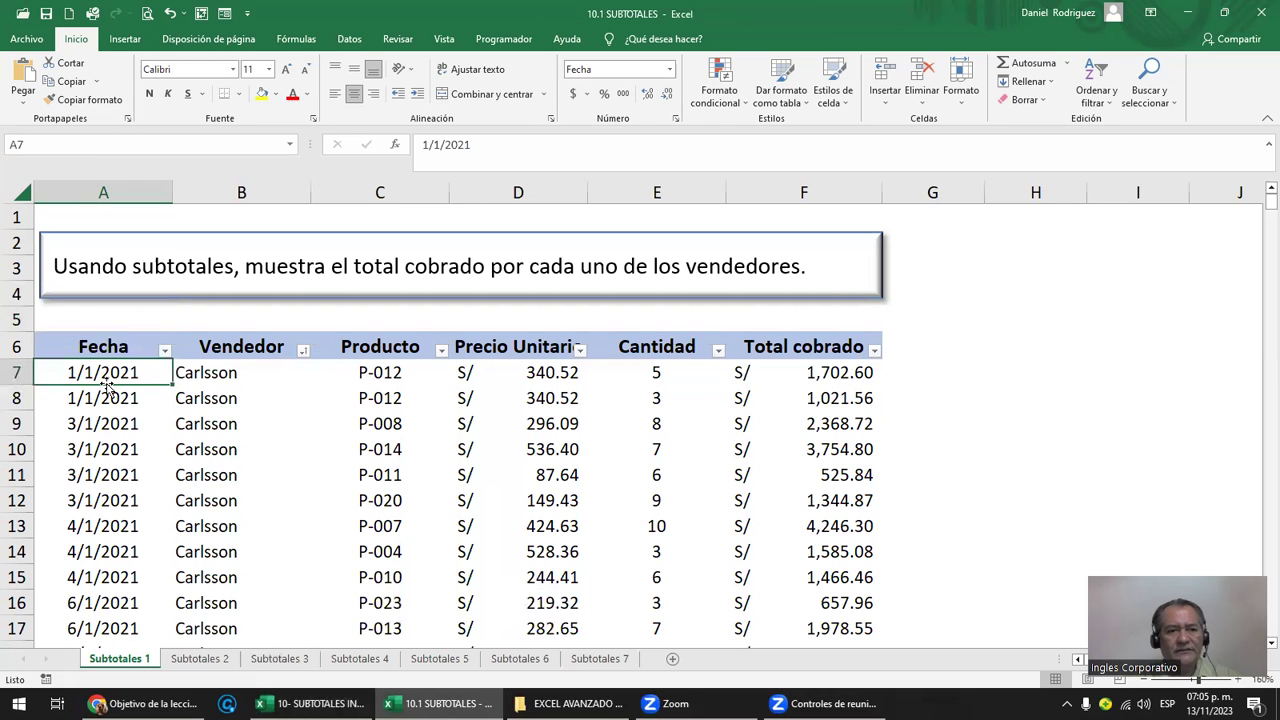
scroll(109, 385, down, 3)
scroll(109, 385, down, 3)
scroll(109, 385, down, 3)
scroll(109, 385, down, 3)
scroll(108, 383, down, 3)
scroll(108, 383, down, 6)
scroll(108, 383, down, 4)
click(110, 392)
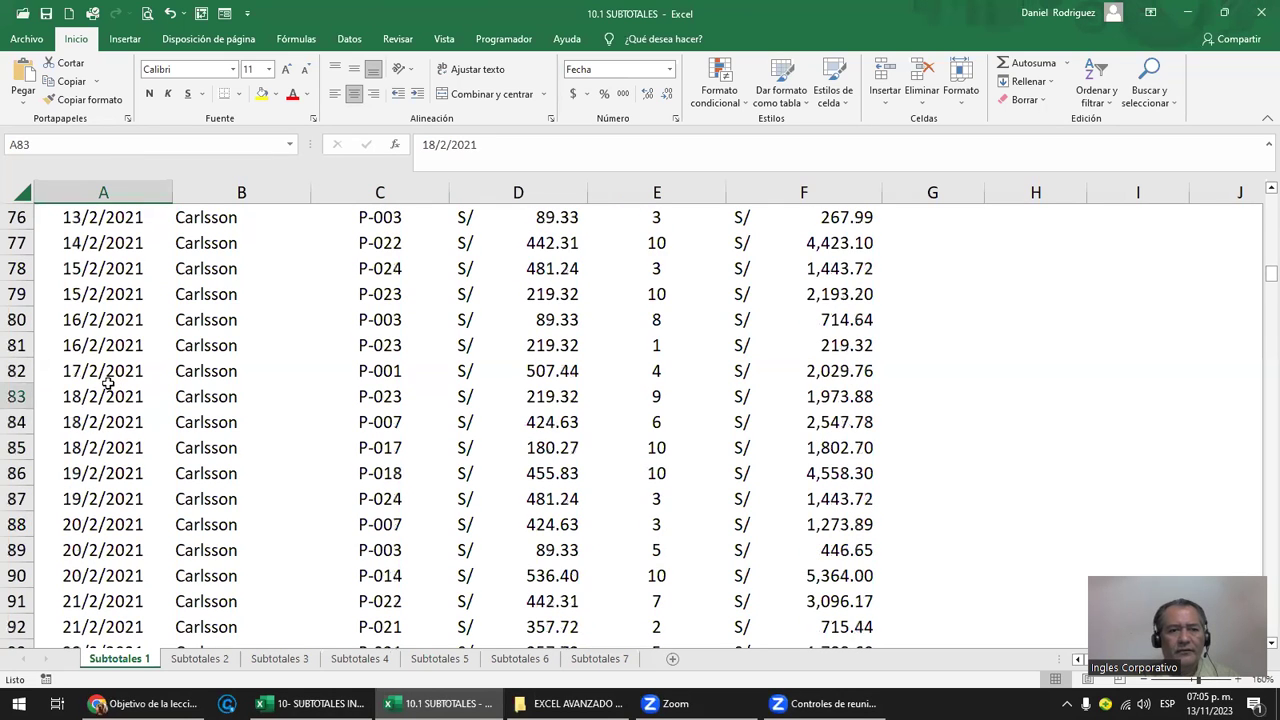
key(ctrl+Down)
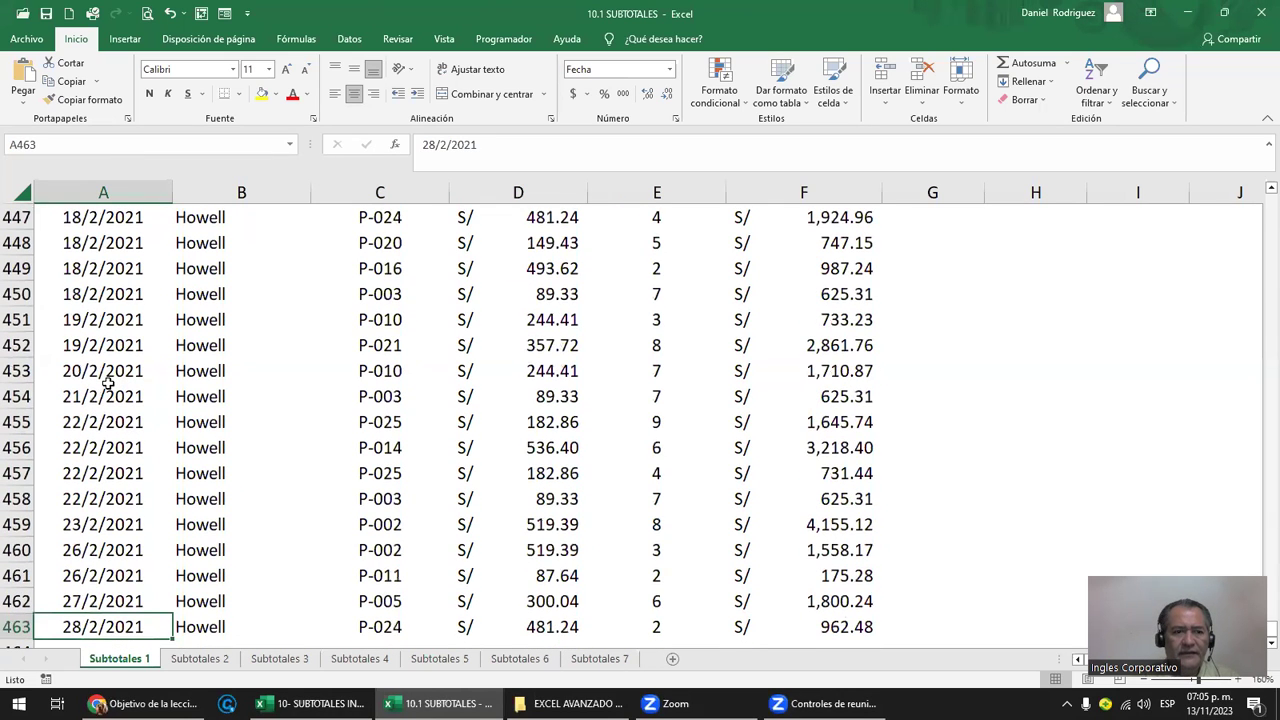
key(ctrl+Up)
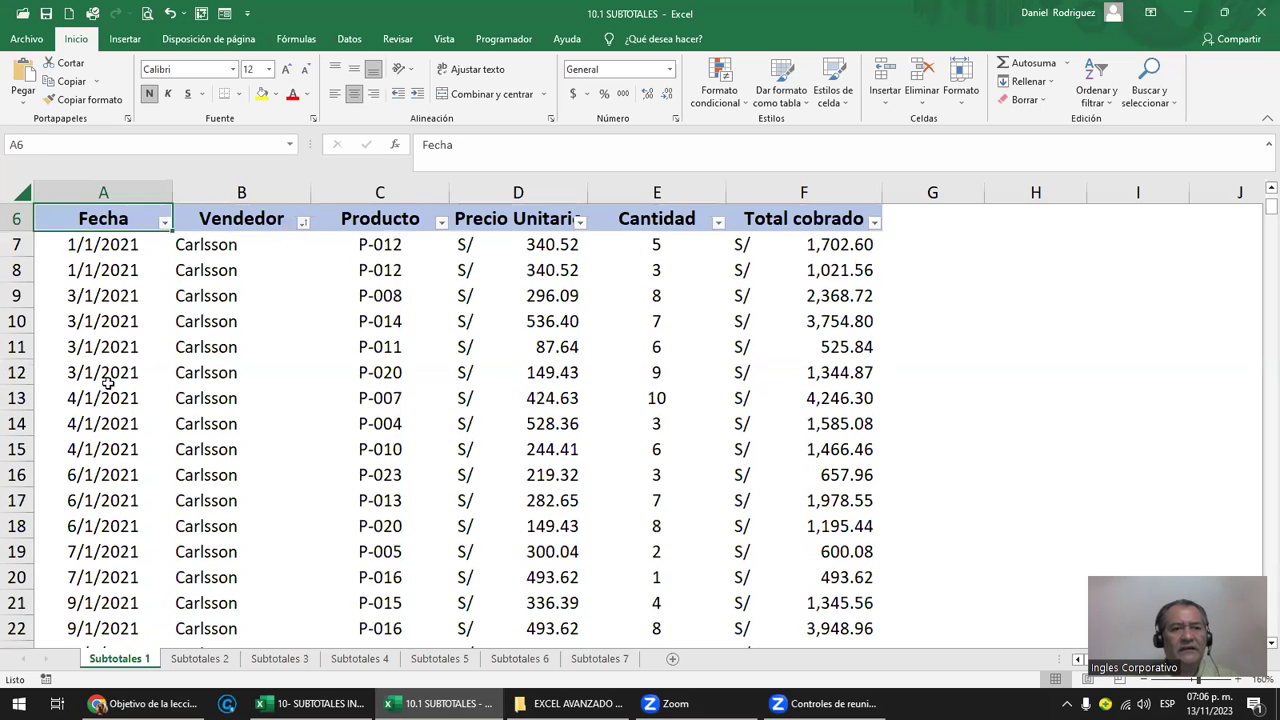
scroll(108, 383, up, 1)
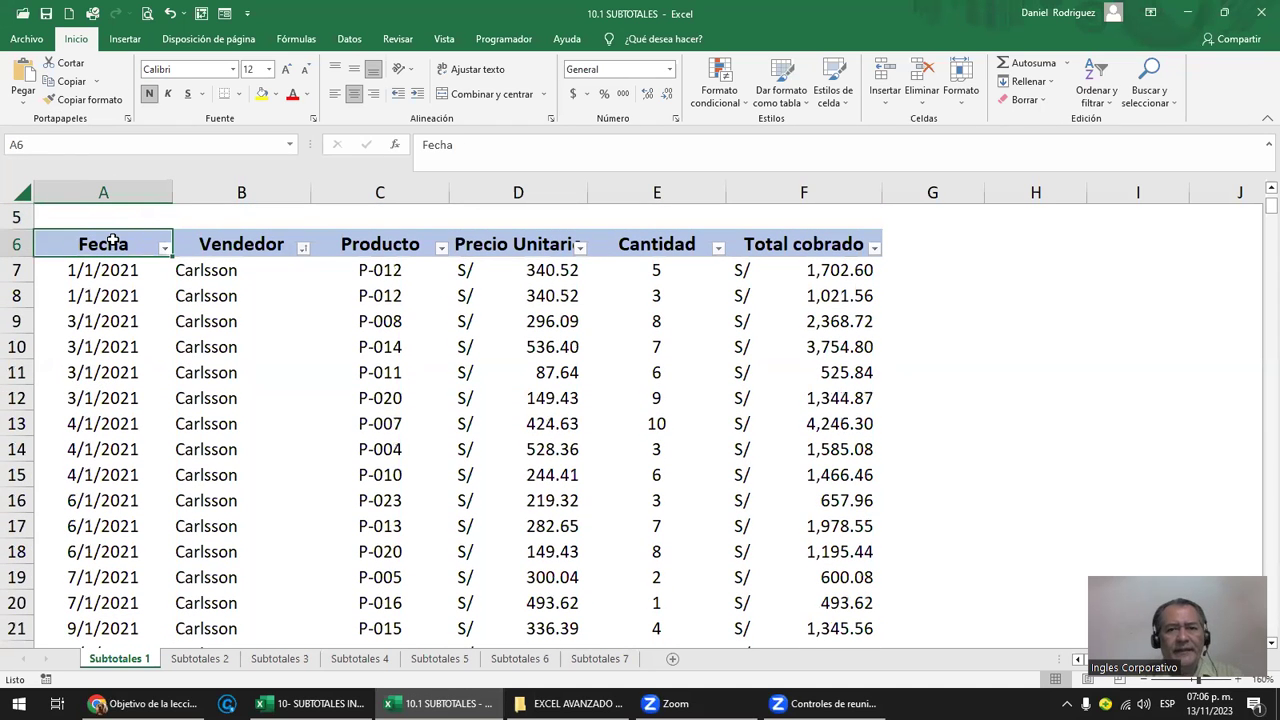
scroll(113, 241, up, 1)
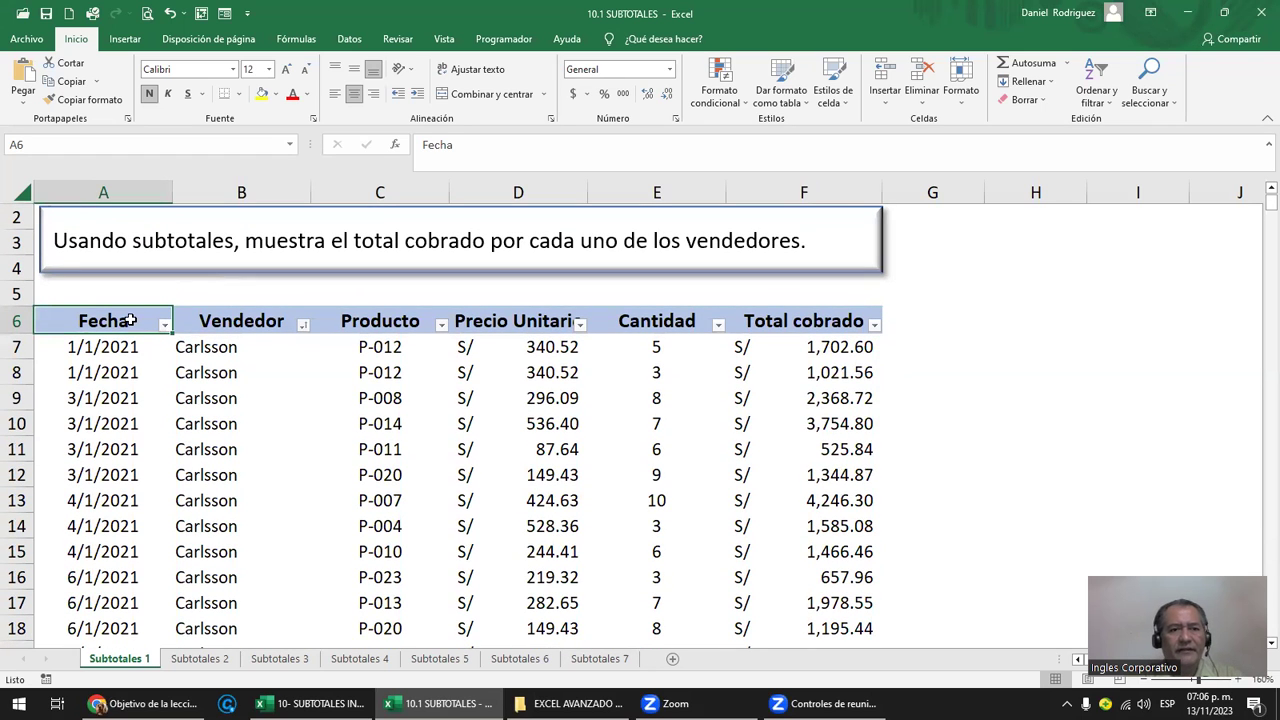
click(257, 328)
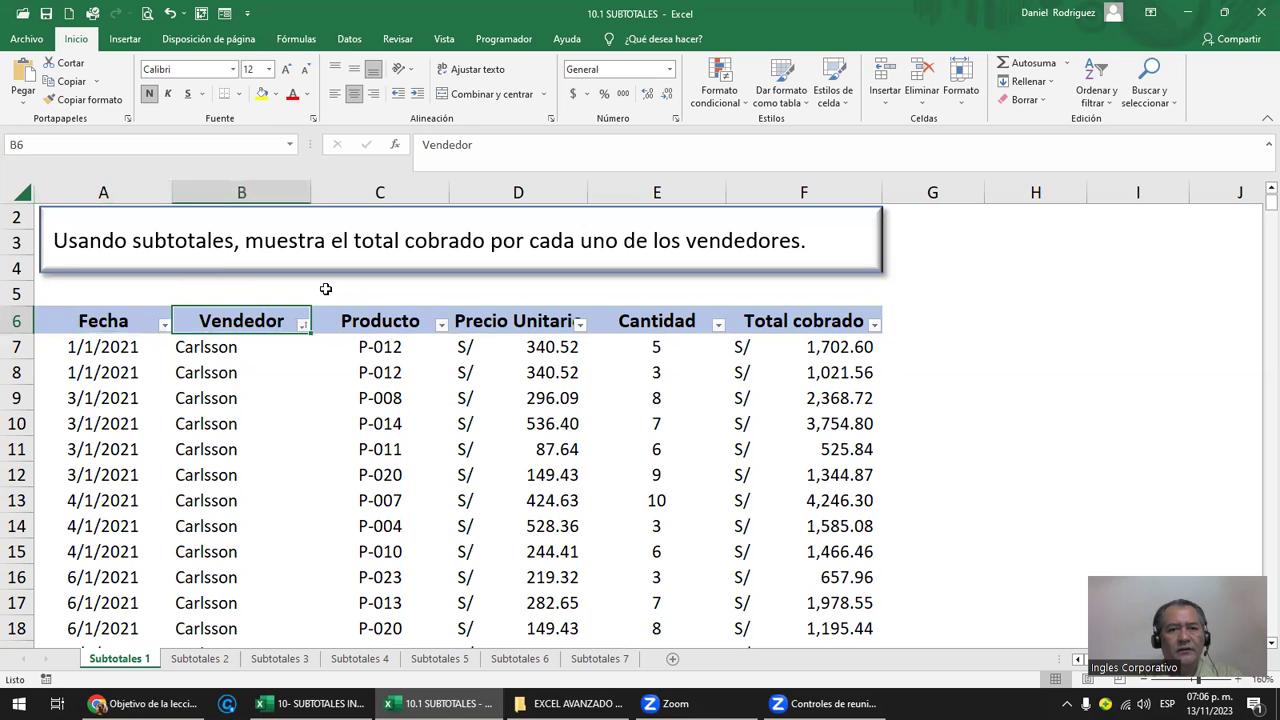
click(398, 322)
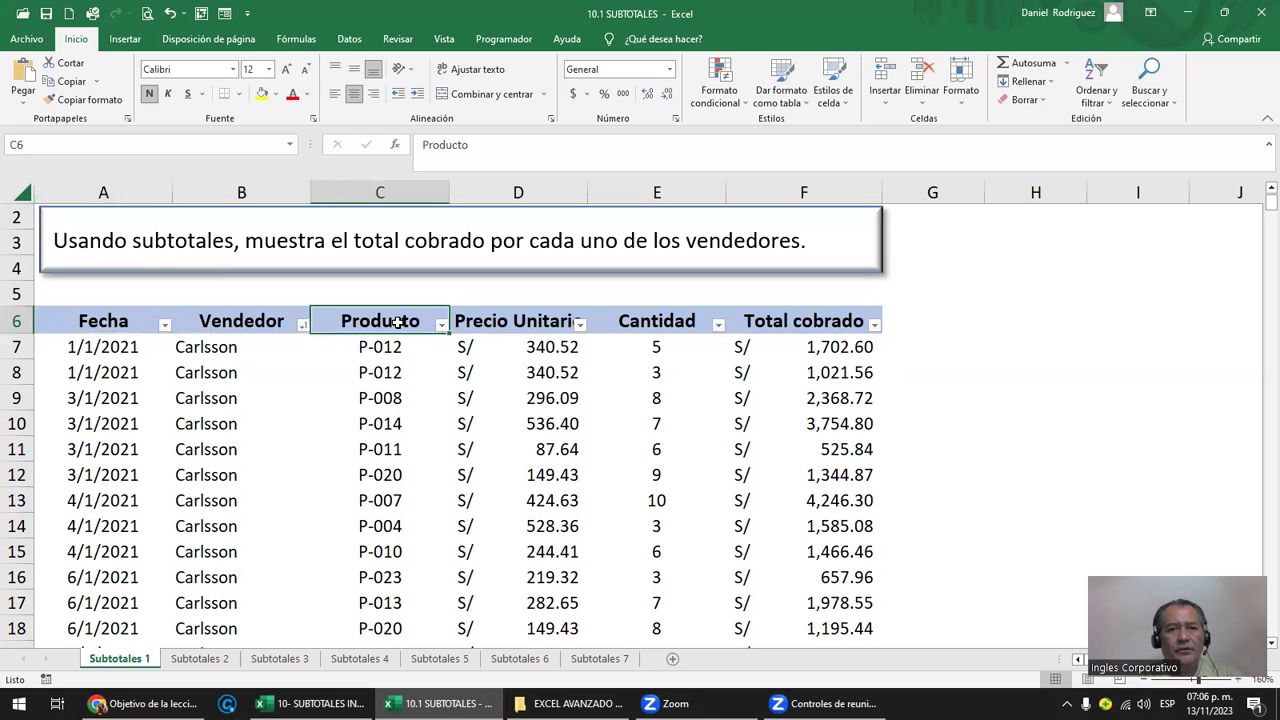
click(512, 320)
click(679, 320)
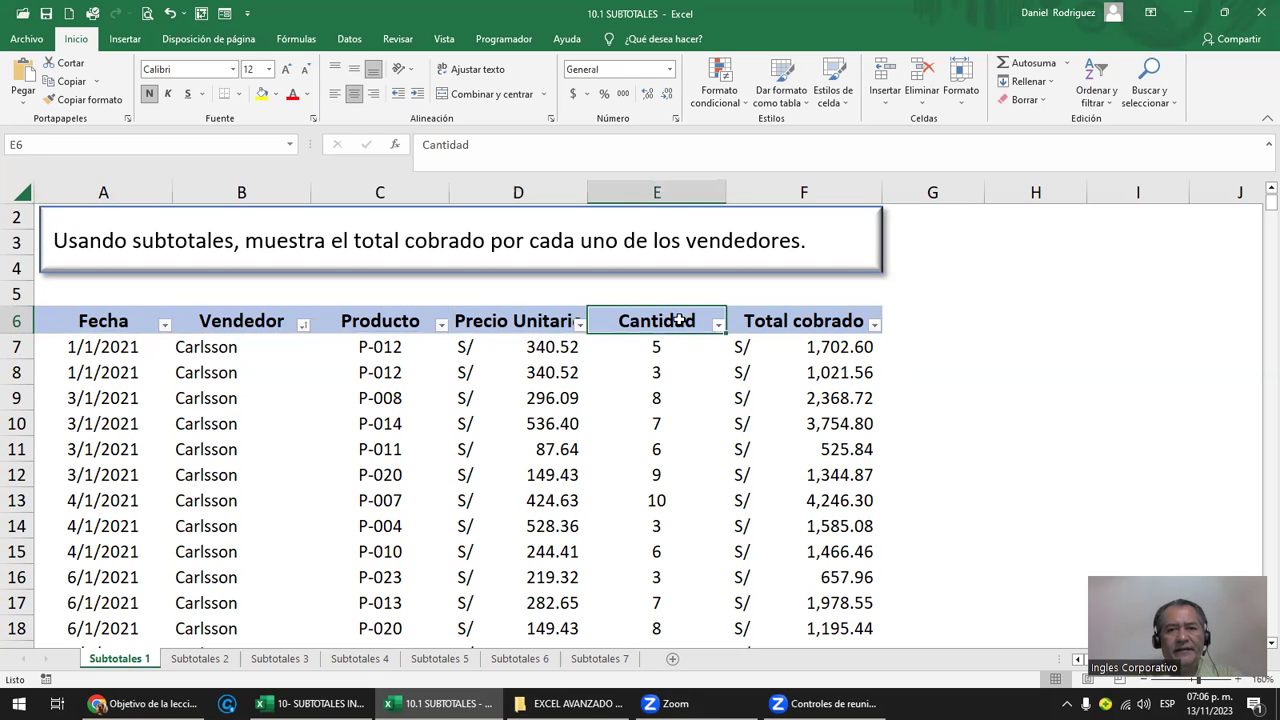
click(836, 321)
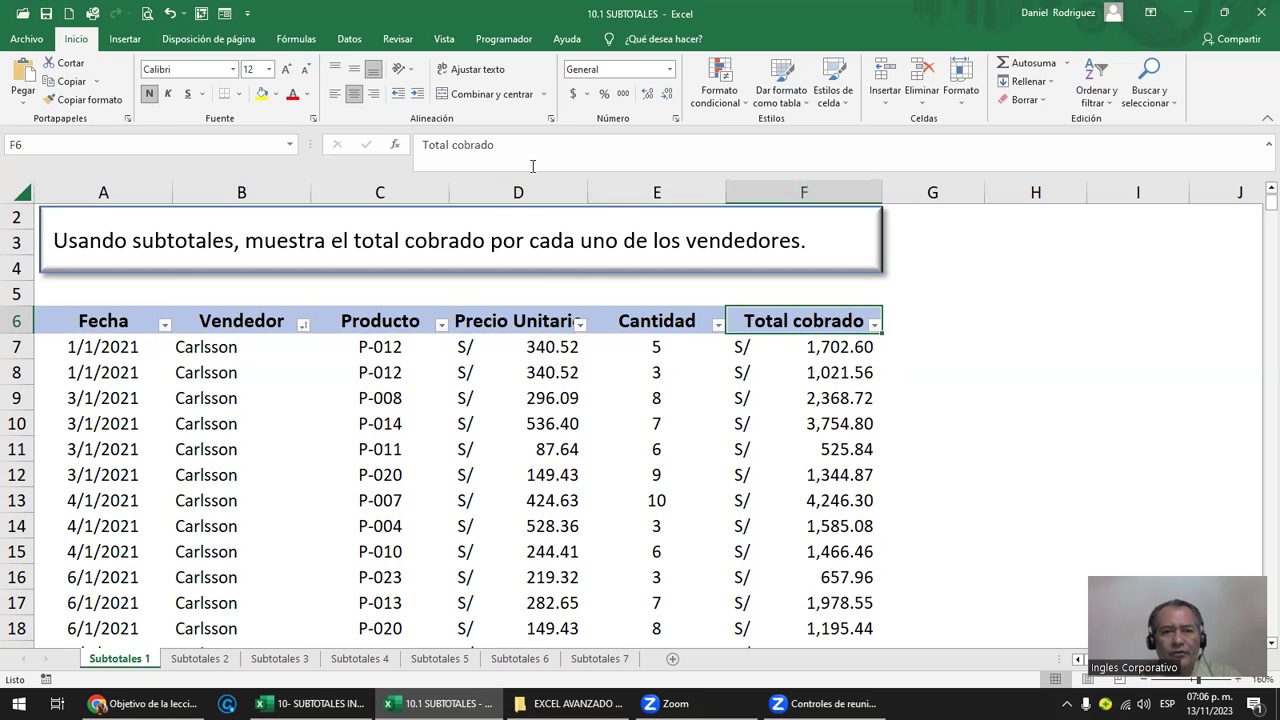
drag(520, 192, 824, 166)
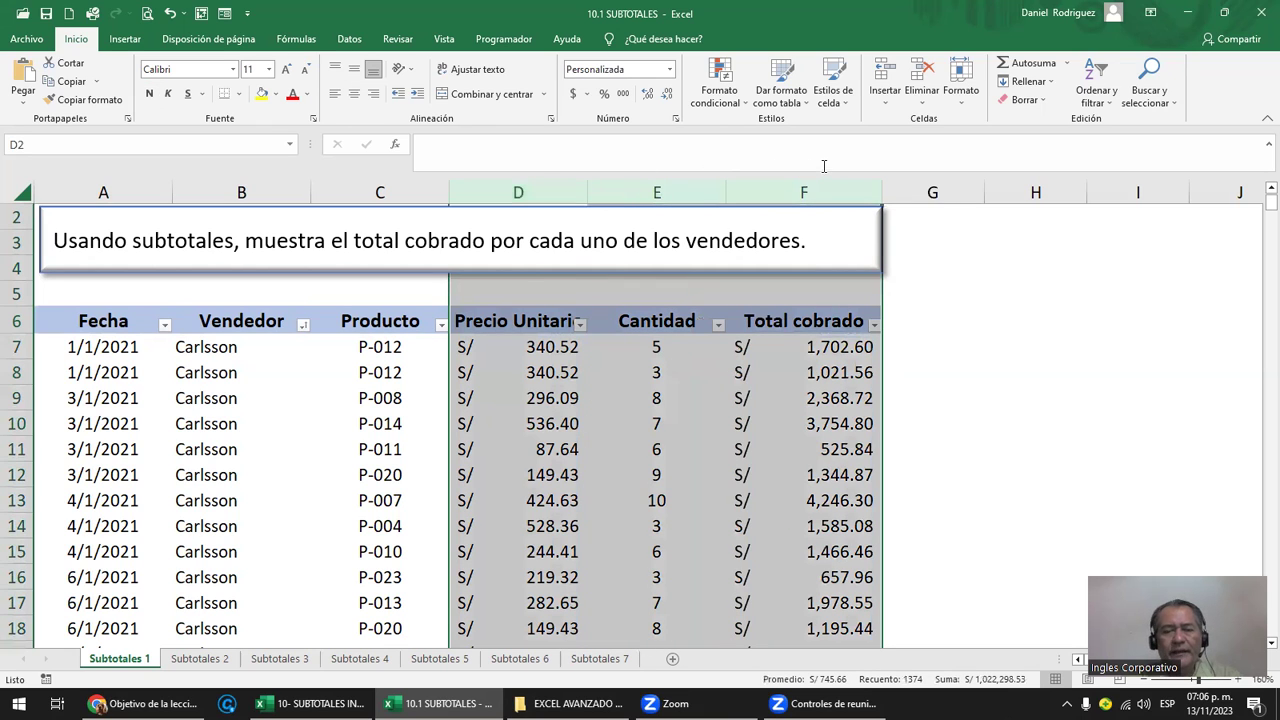
click(796, 298)
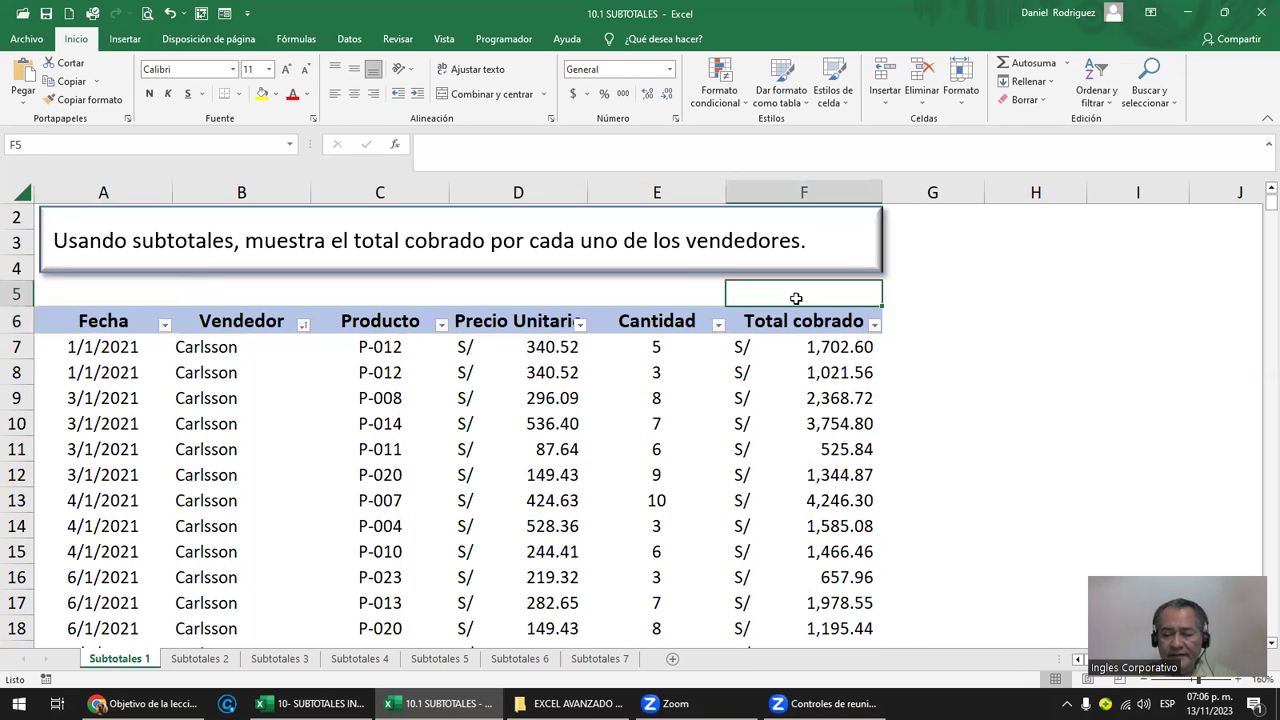
key(ctrl+Down)
key(ctrl+Down)
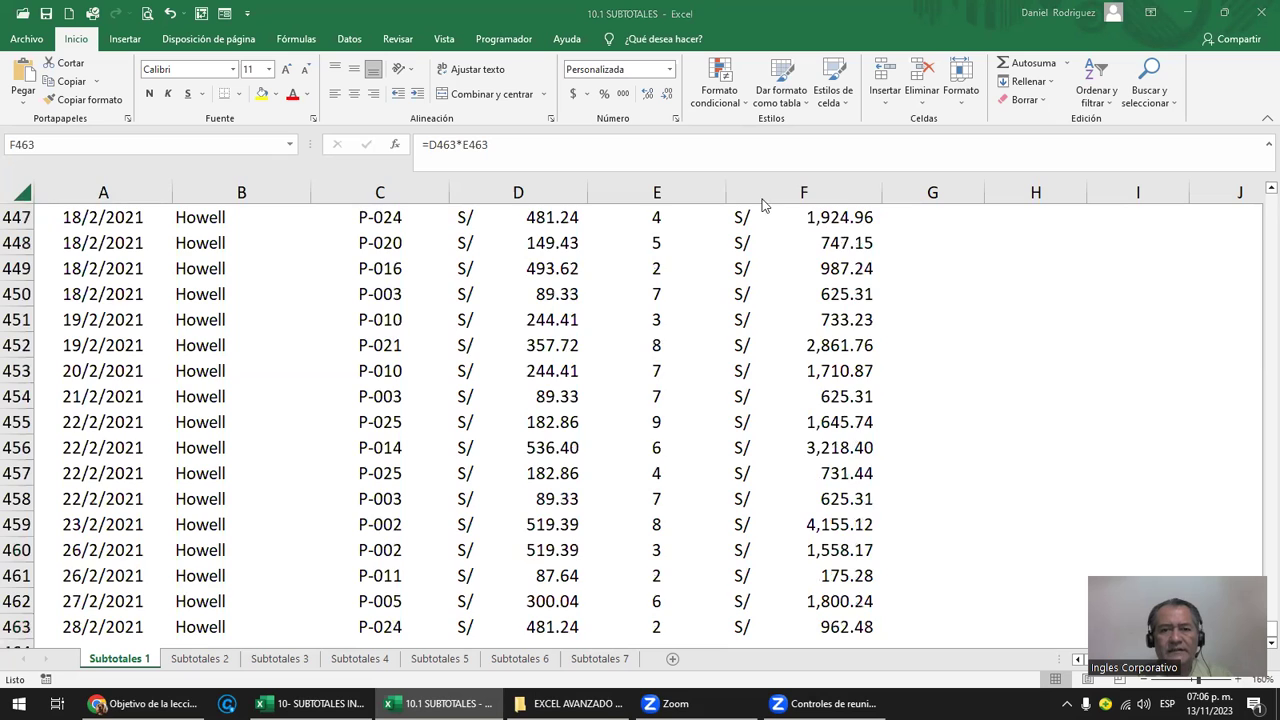
scroll(766, 520, down, 1)
scroll(760, 520, down, 2)
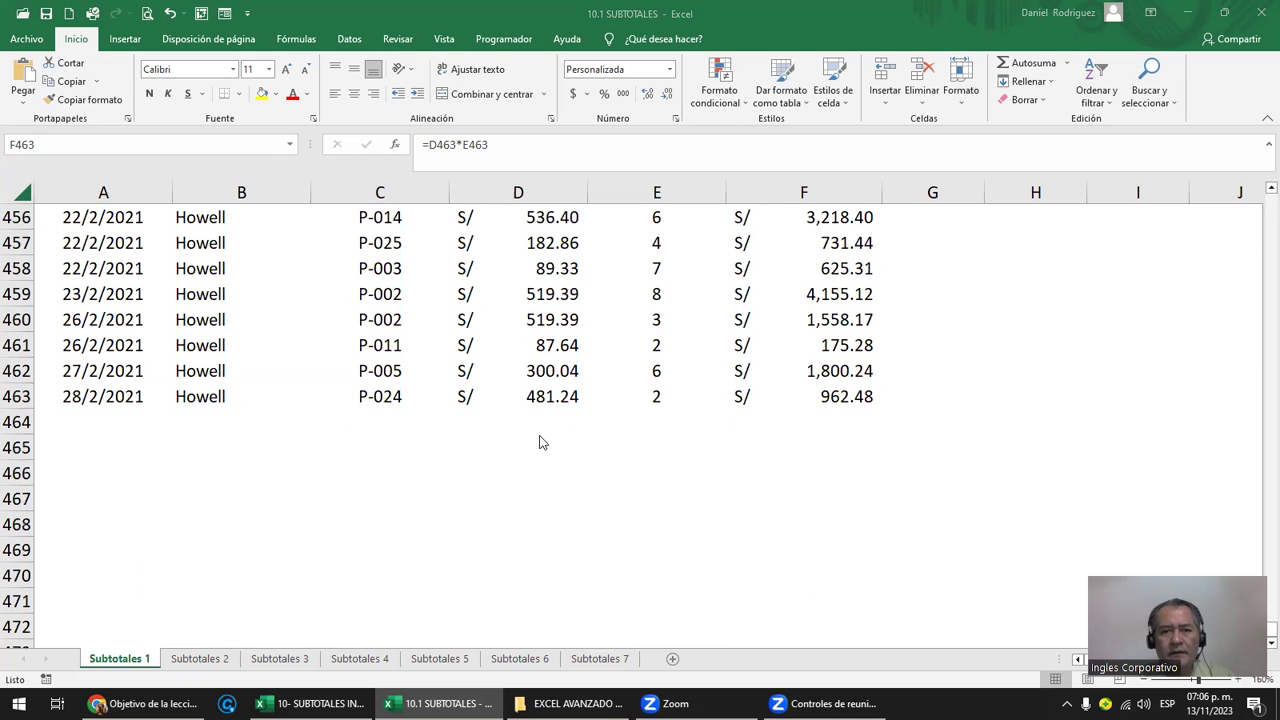
- Put SUMA totals 158,224.24, 2,488.00 and 861,586.29 under columns D–F in row 464
drag(531, 423, 814, 431)
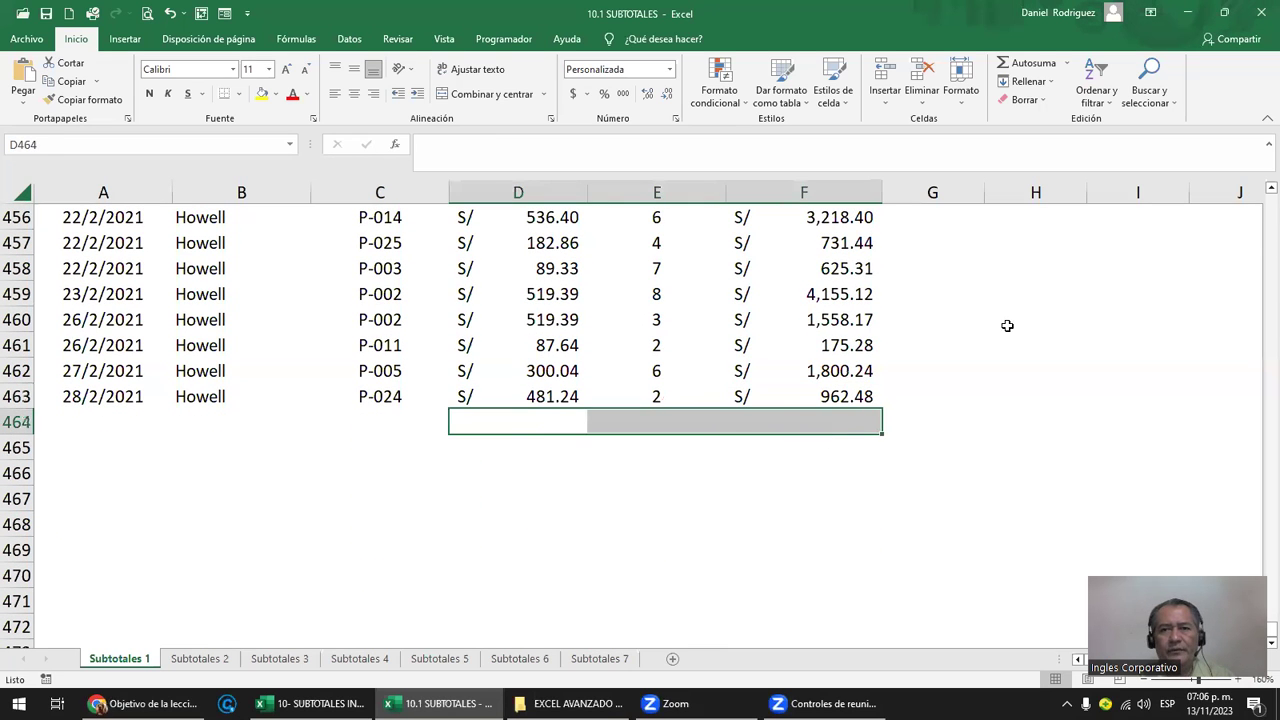
click(1022, 62)
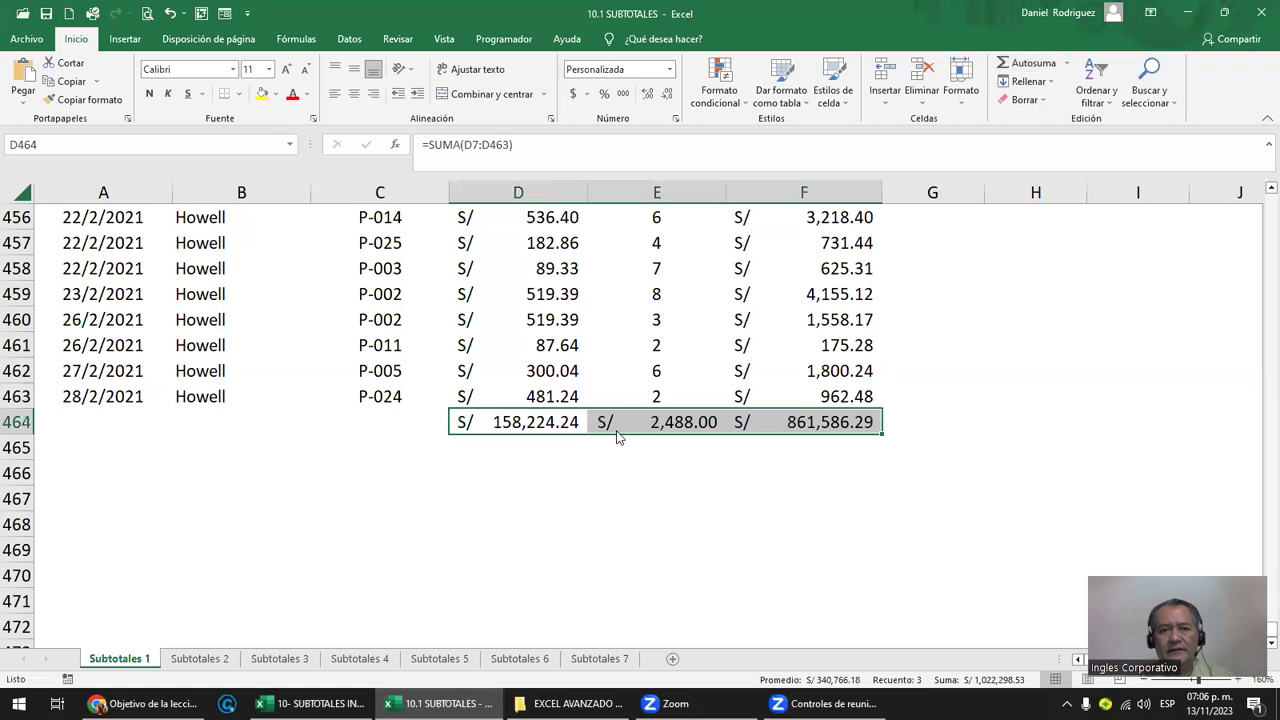
click(510, 422)
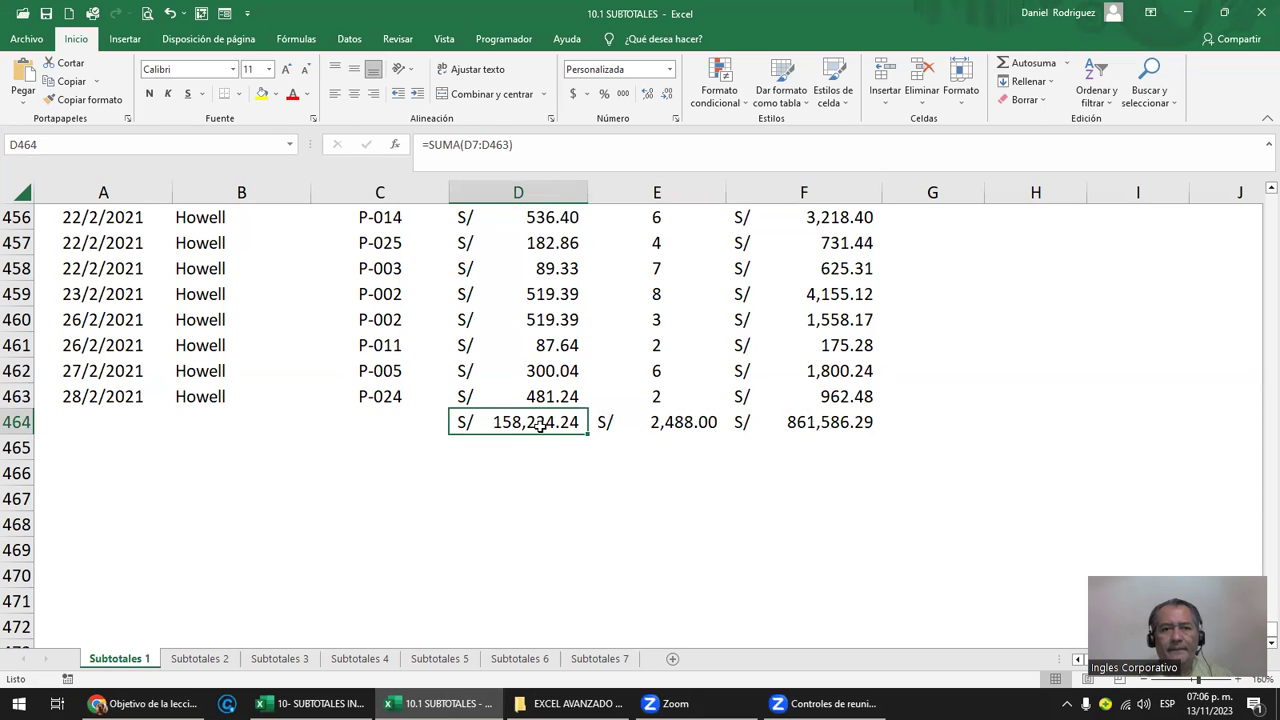
scroll(556, 444, up, 2)
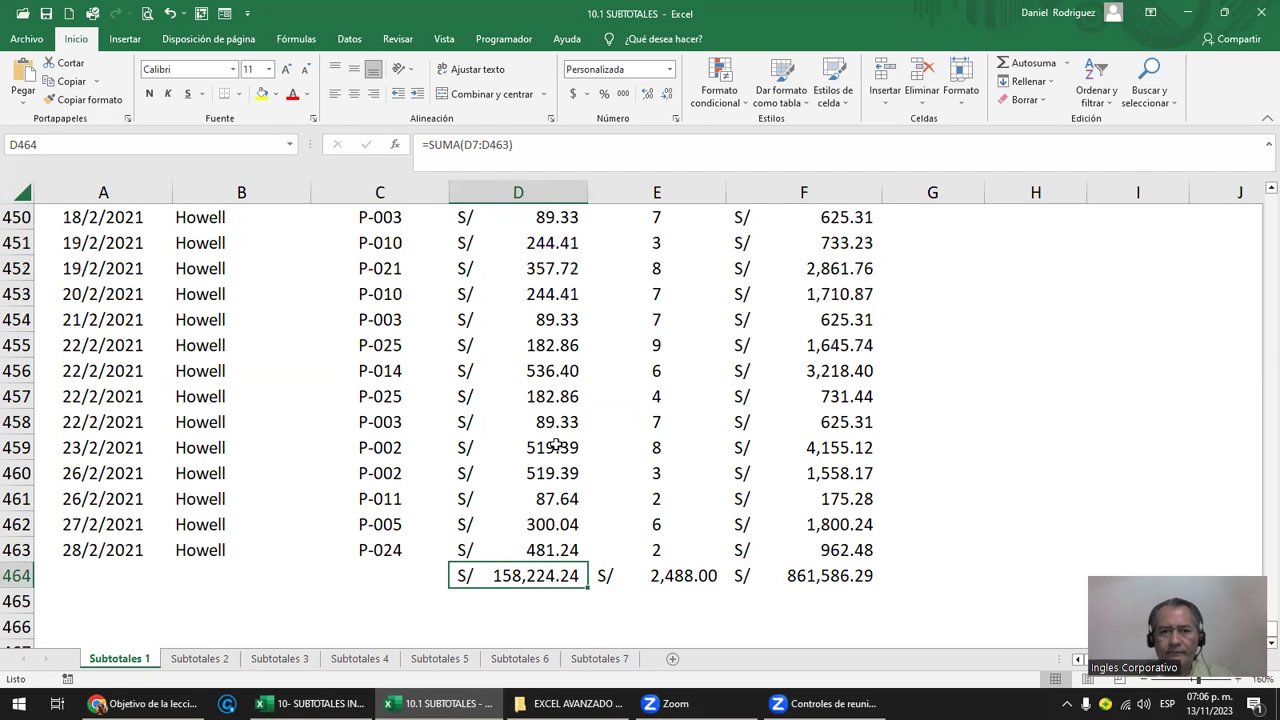
scroll(560, 447, up, 19)
scroll(565, 451, up, 8)
scroll(565, 451, down, 5)
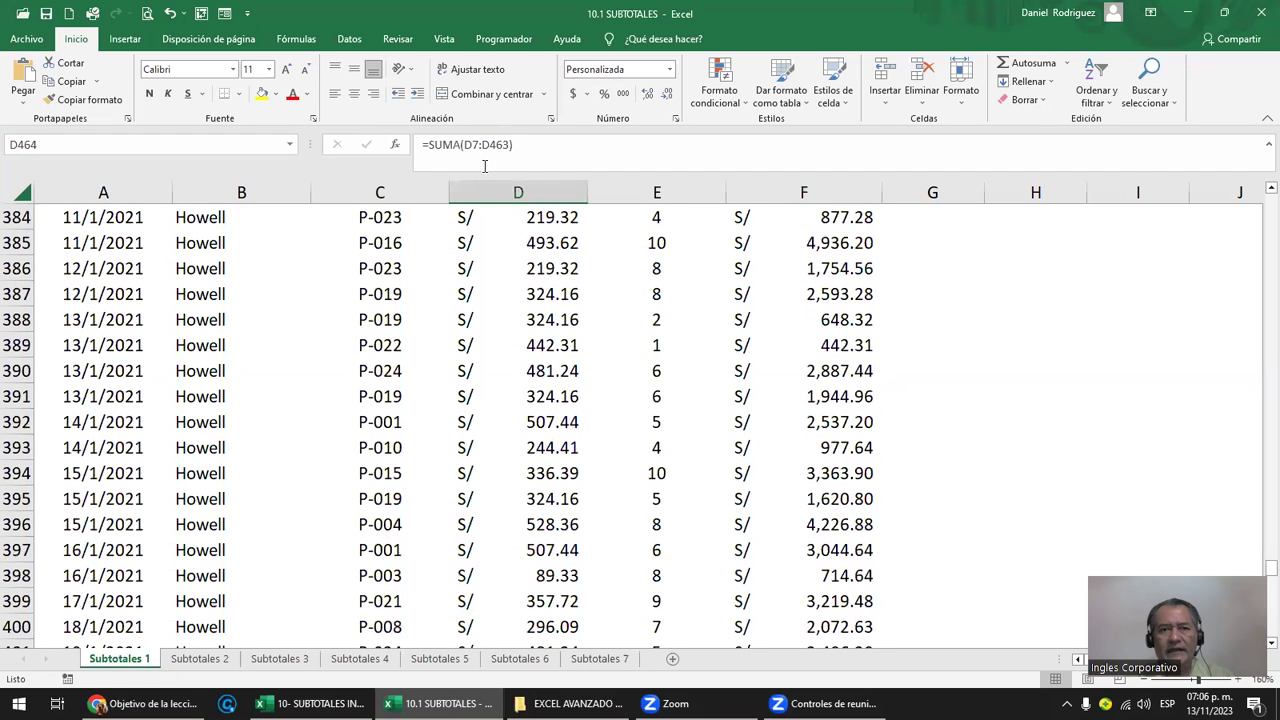
click(578, 220)
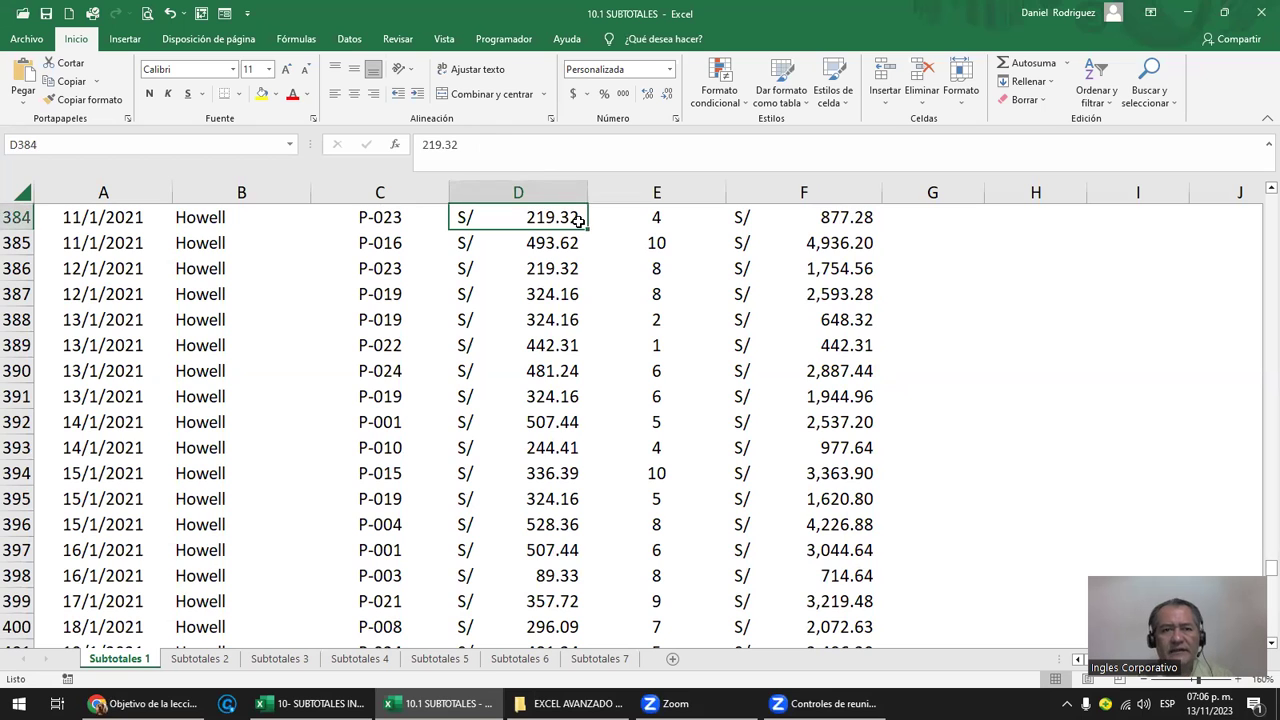
key(ctrl+Up)
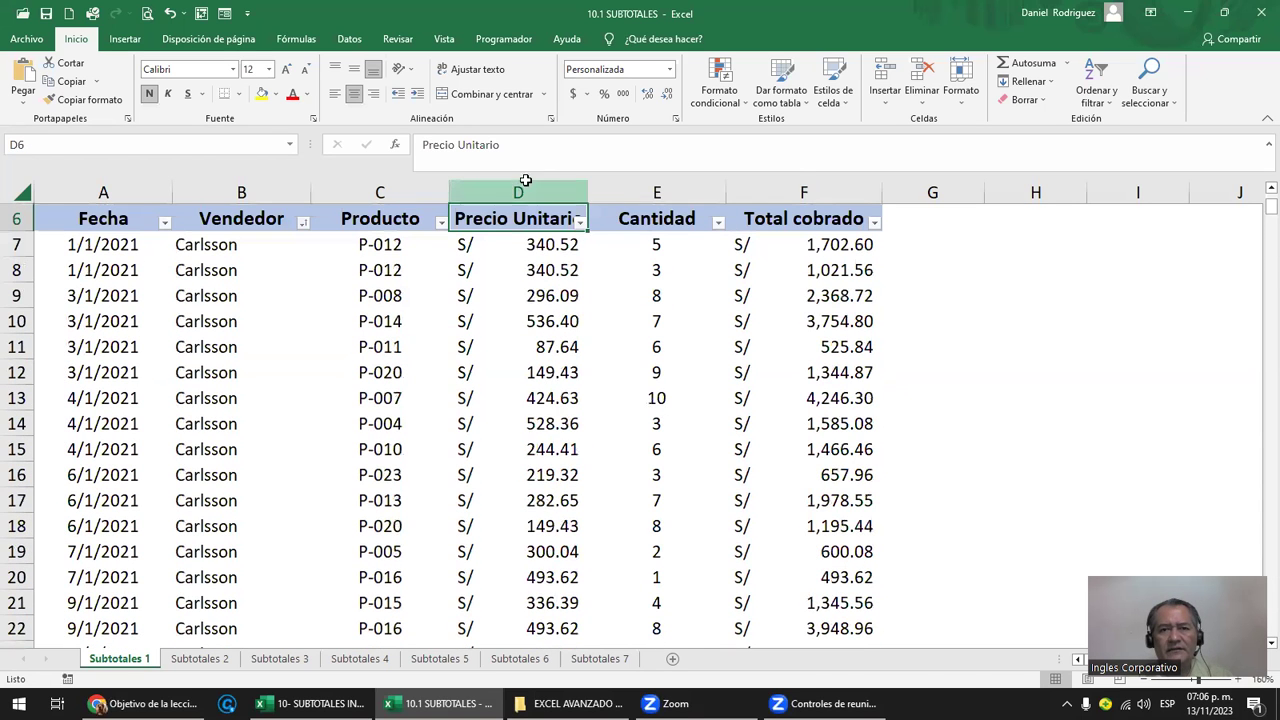
- Format the D–F values from D6 down as centred Moneda currency
key(ctrl+shift+Down)
key(ctrl+shift+Right)
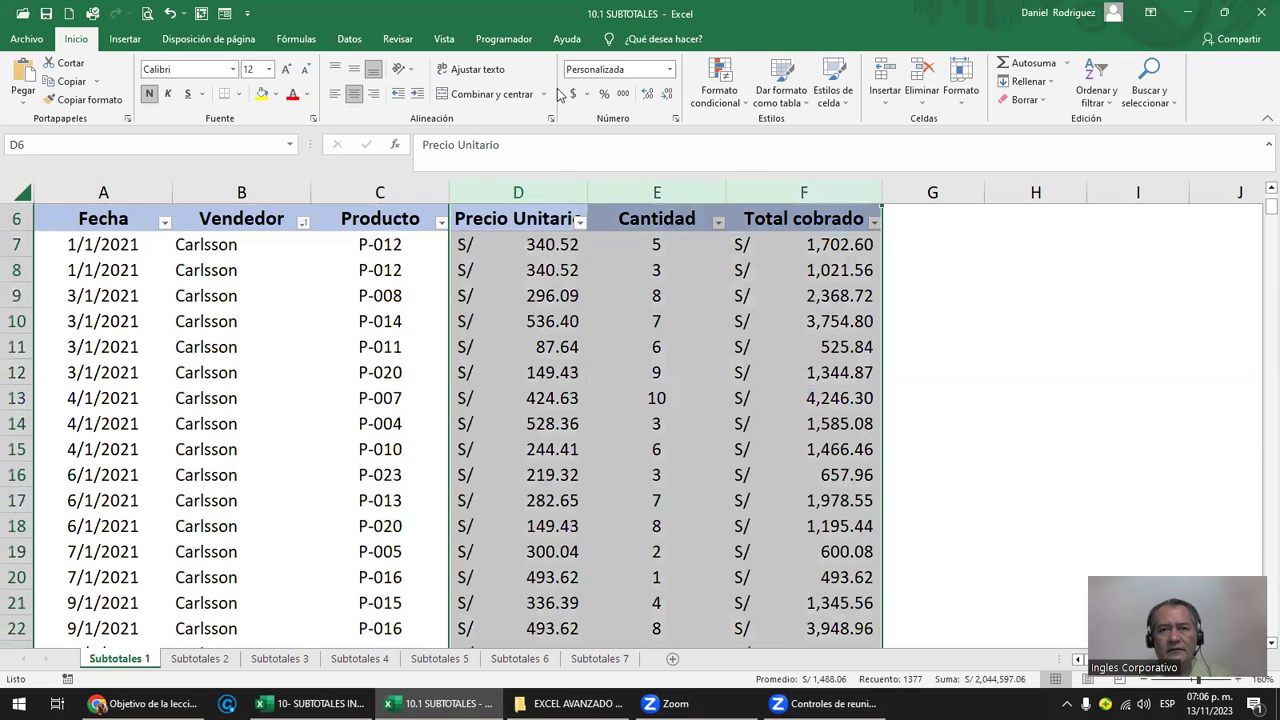
click(575, 95)
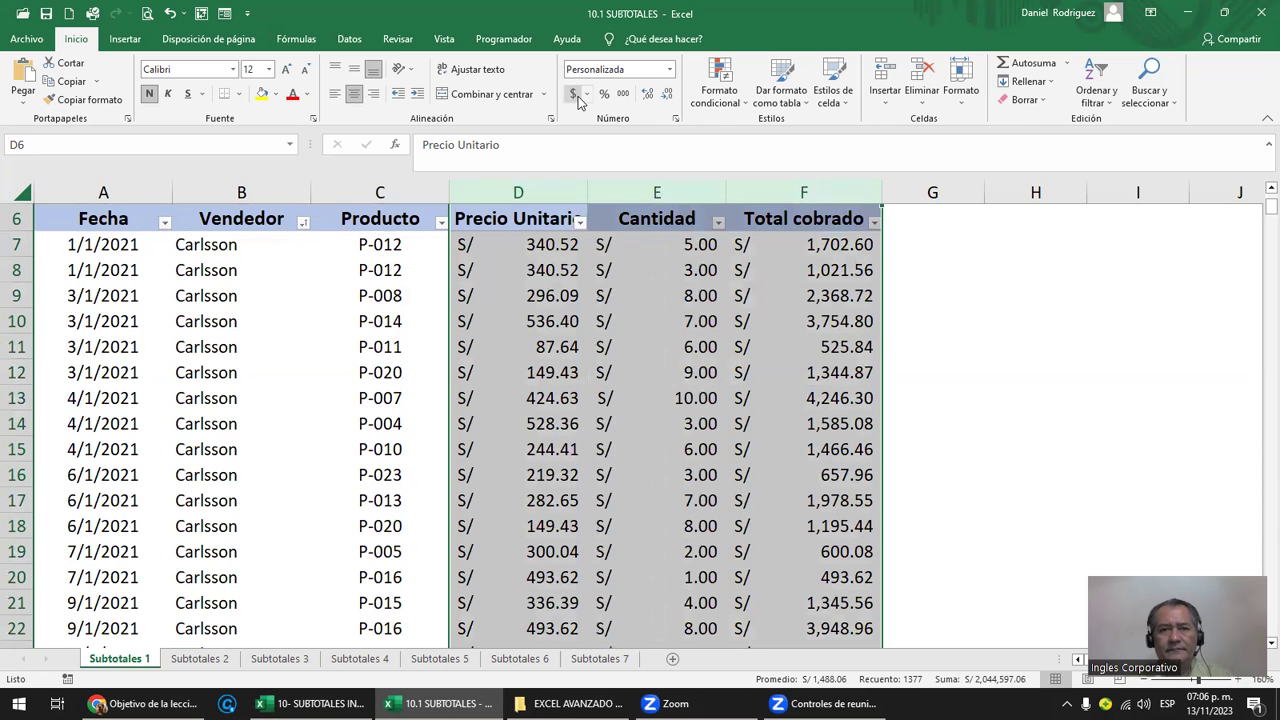
click(588, 94)
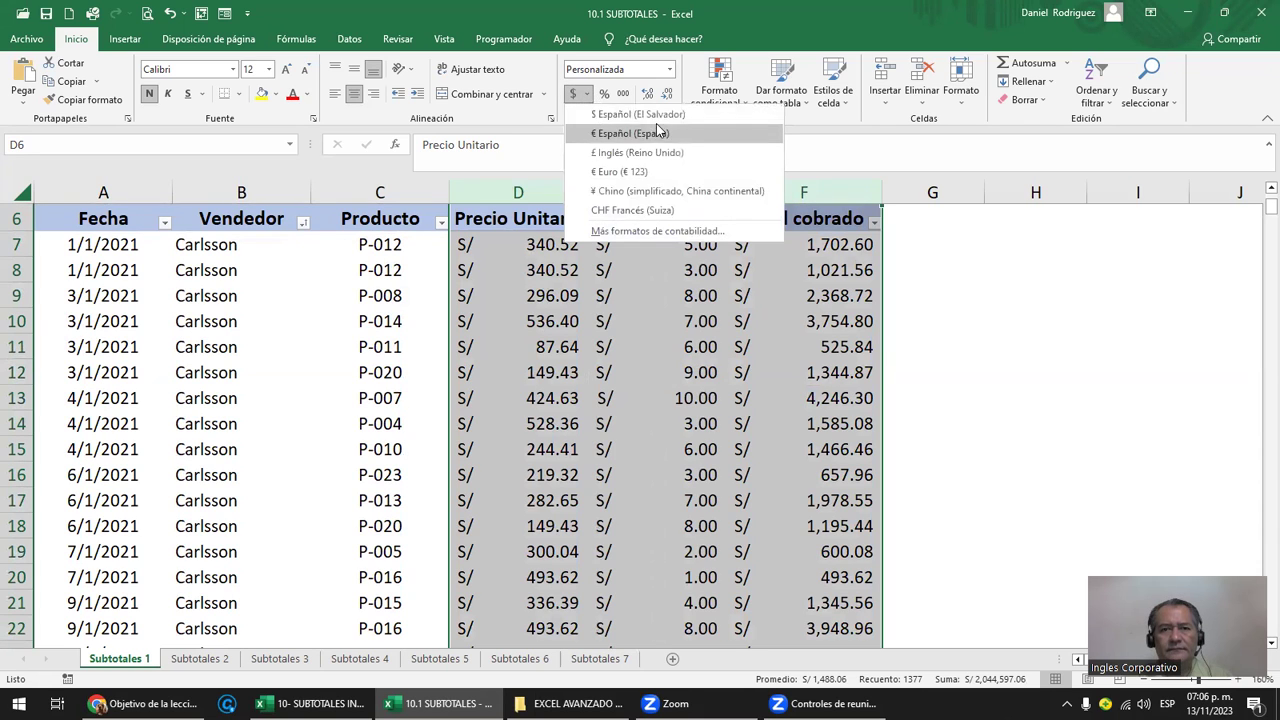
click(678, 88)
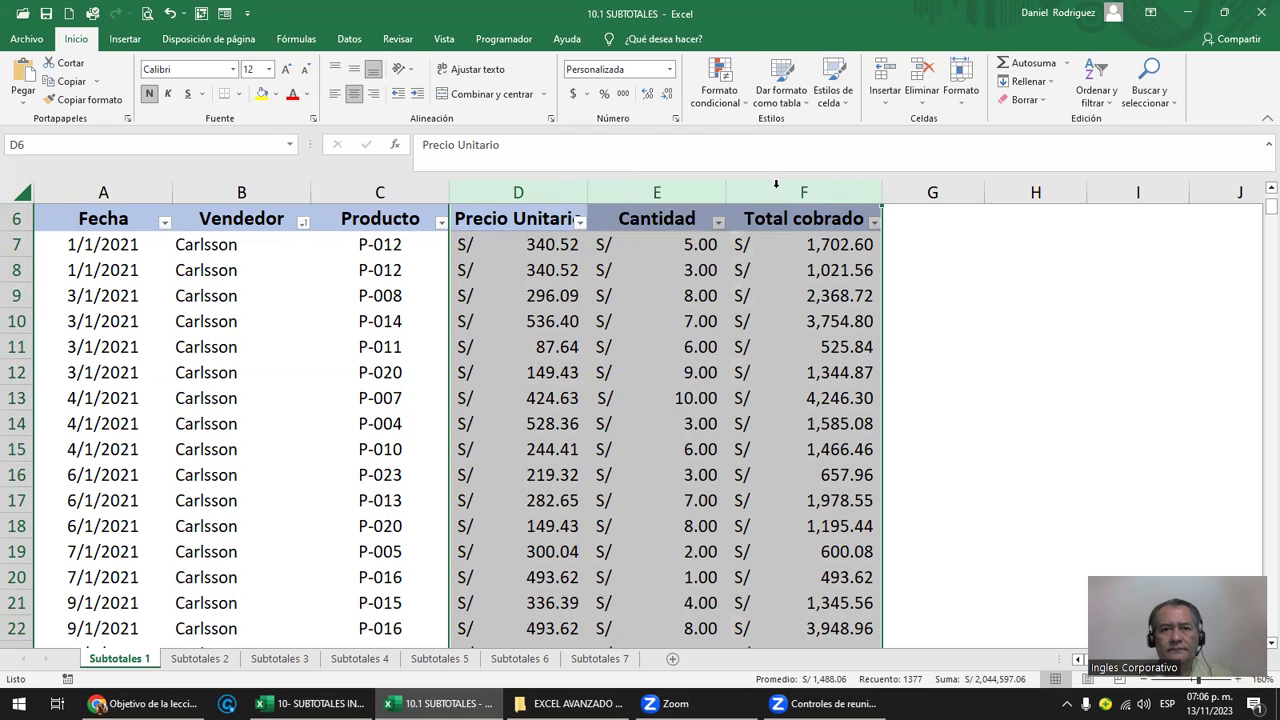
click(669, 69)
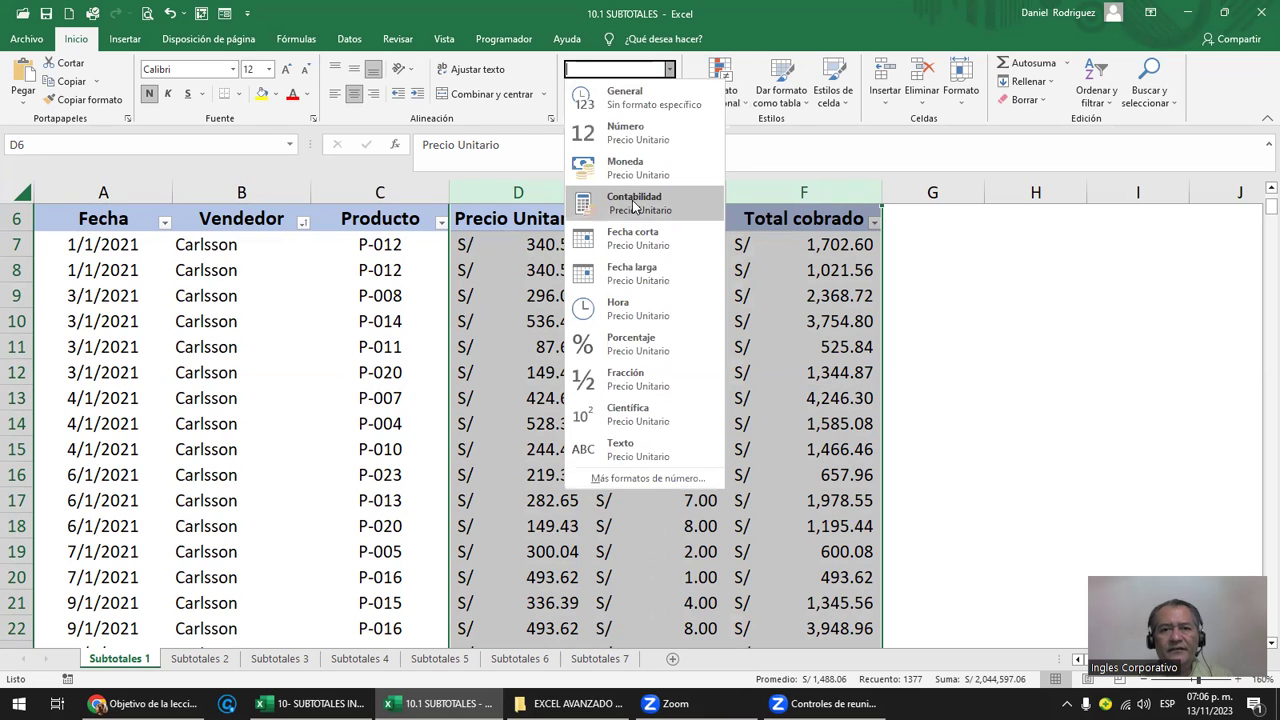
click(630, 168)
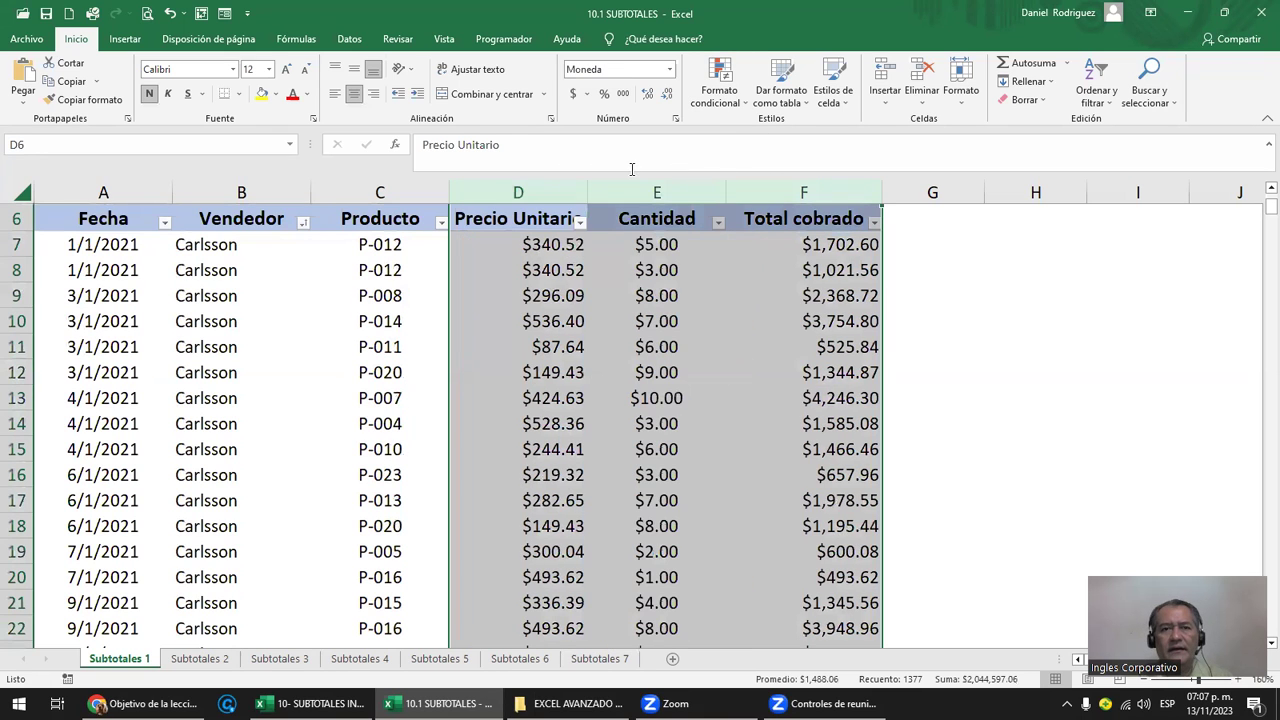
click(354, 94)
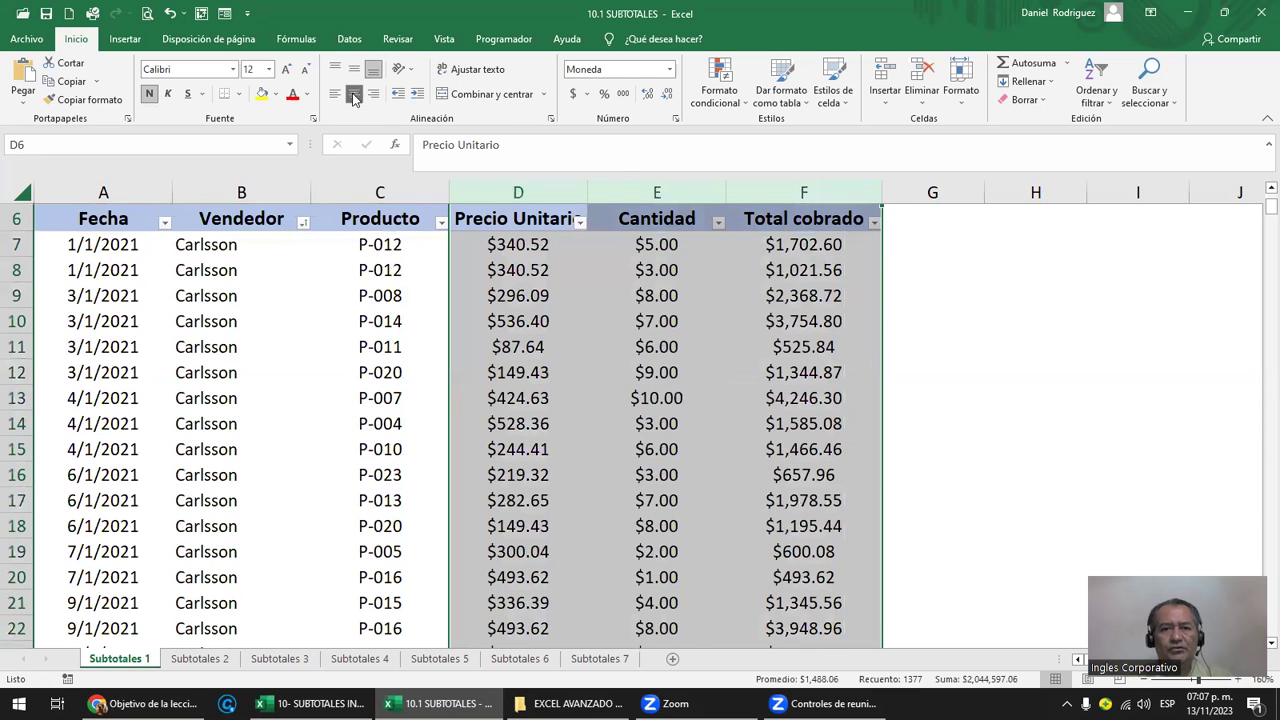
- Delete the three totals from row 464 below the table
click(522, 244)
scroll(530, 240, up, 2)
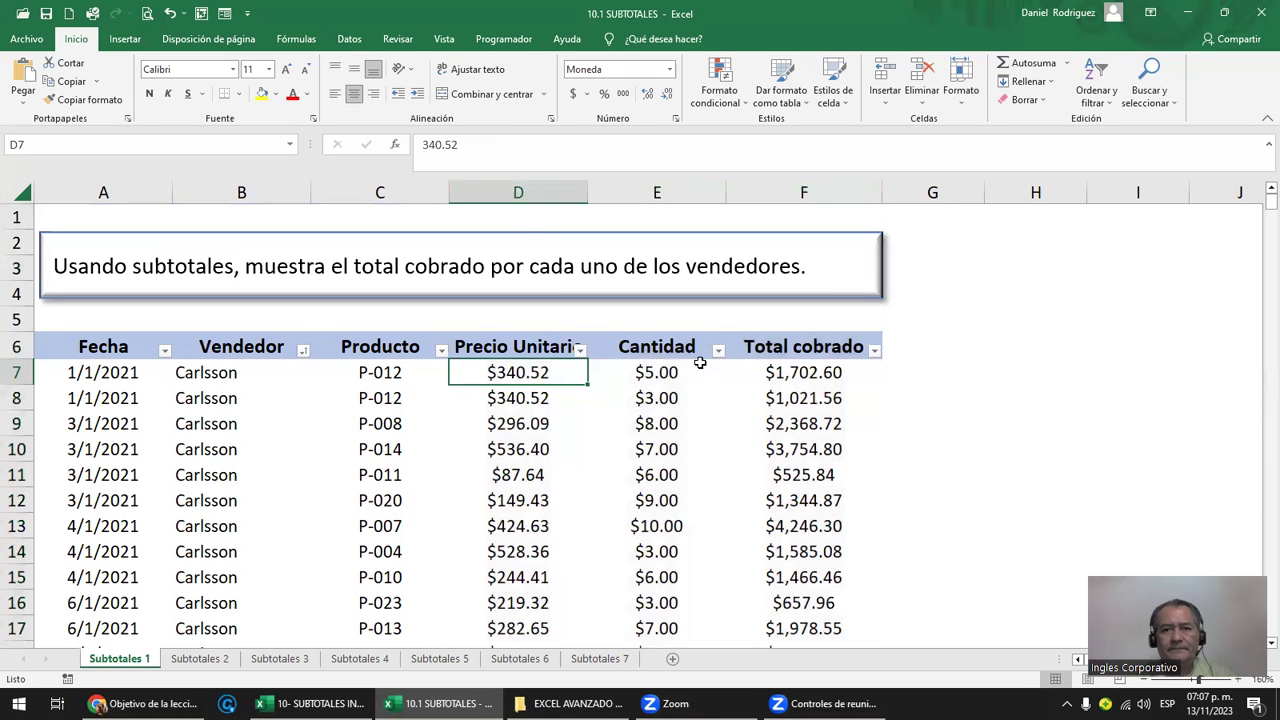
scroll(700, 363, down, 3)
click(777, 364)
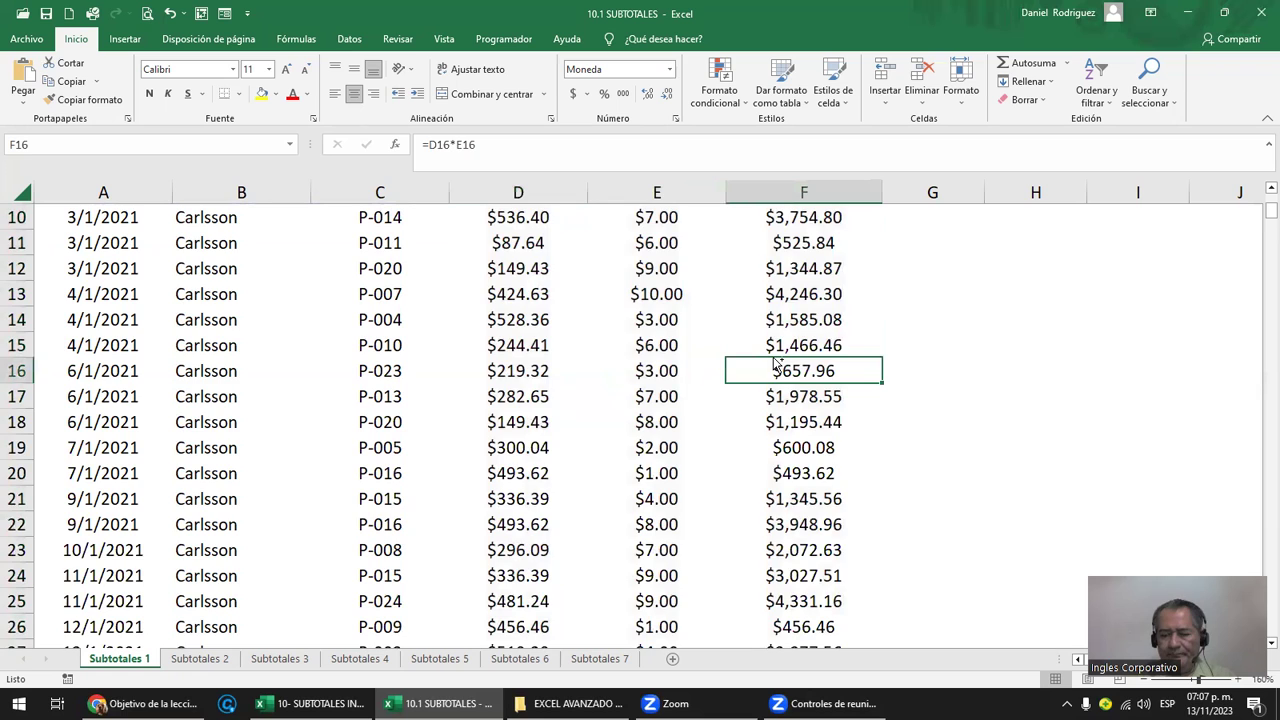
key(ctrl+Down)
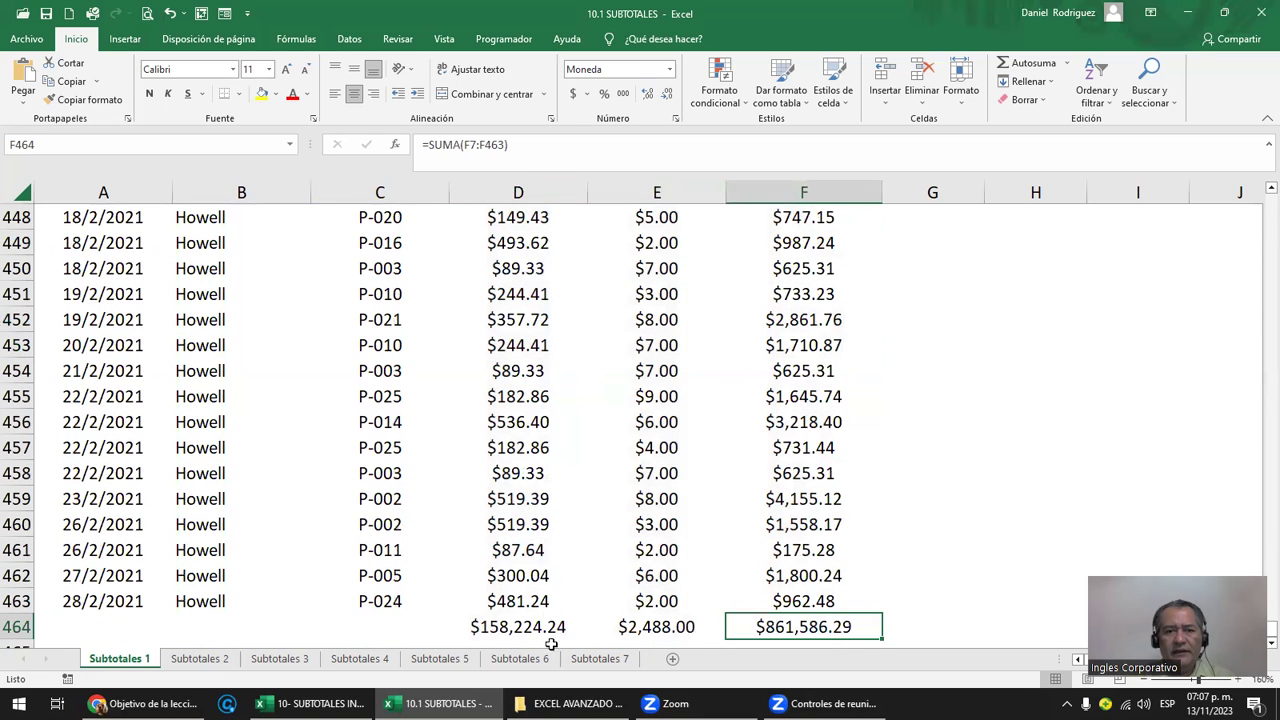
drag(505, 630, 770, 627)
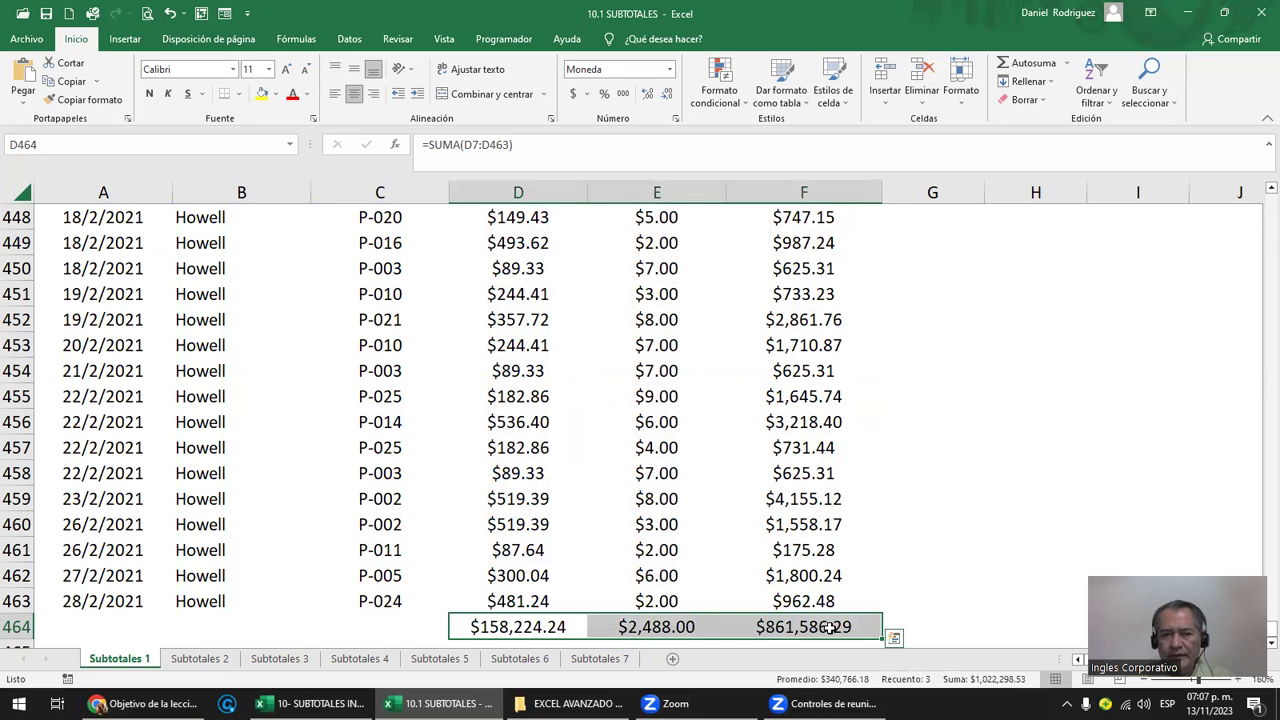
key(Delete)
- Toggle the AutoFilter off and back on with Ctrl+Shift+L, restoring header dropdowns
click(686, 578)
key(ctrl+Home)
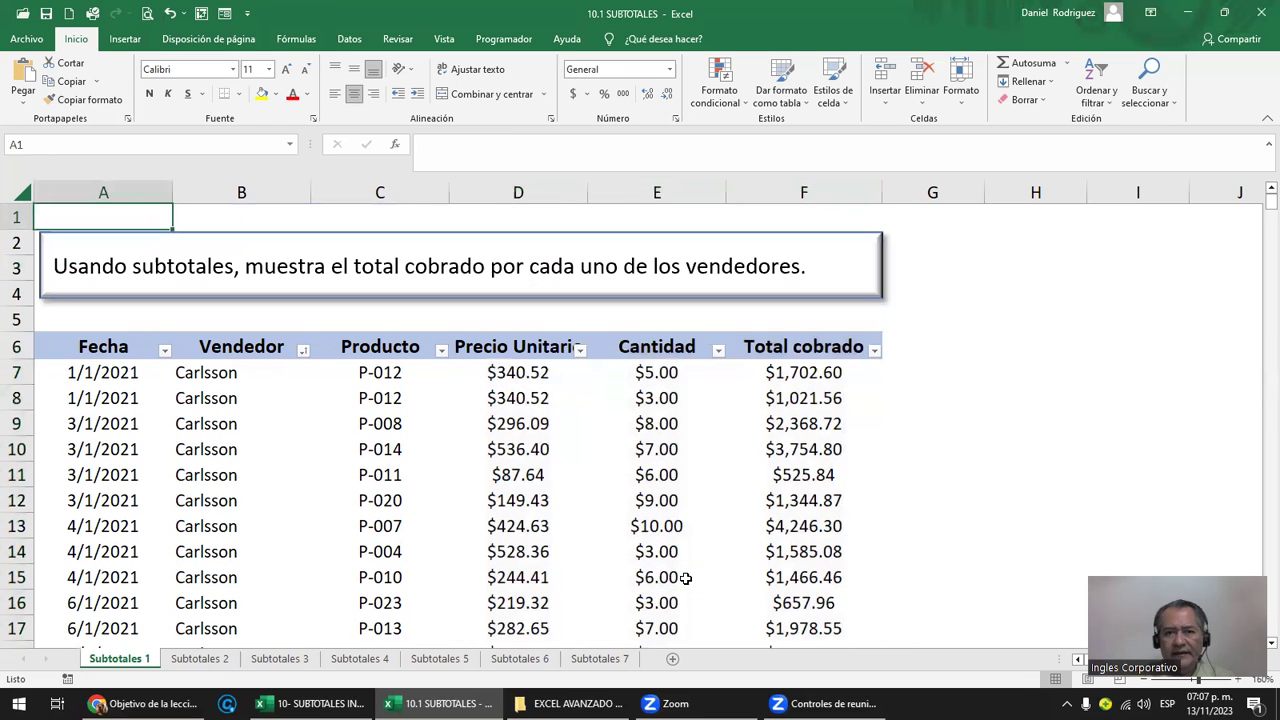
click(389, 347)
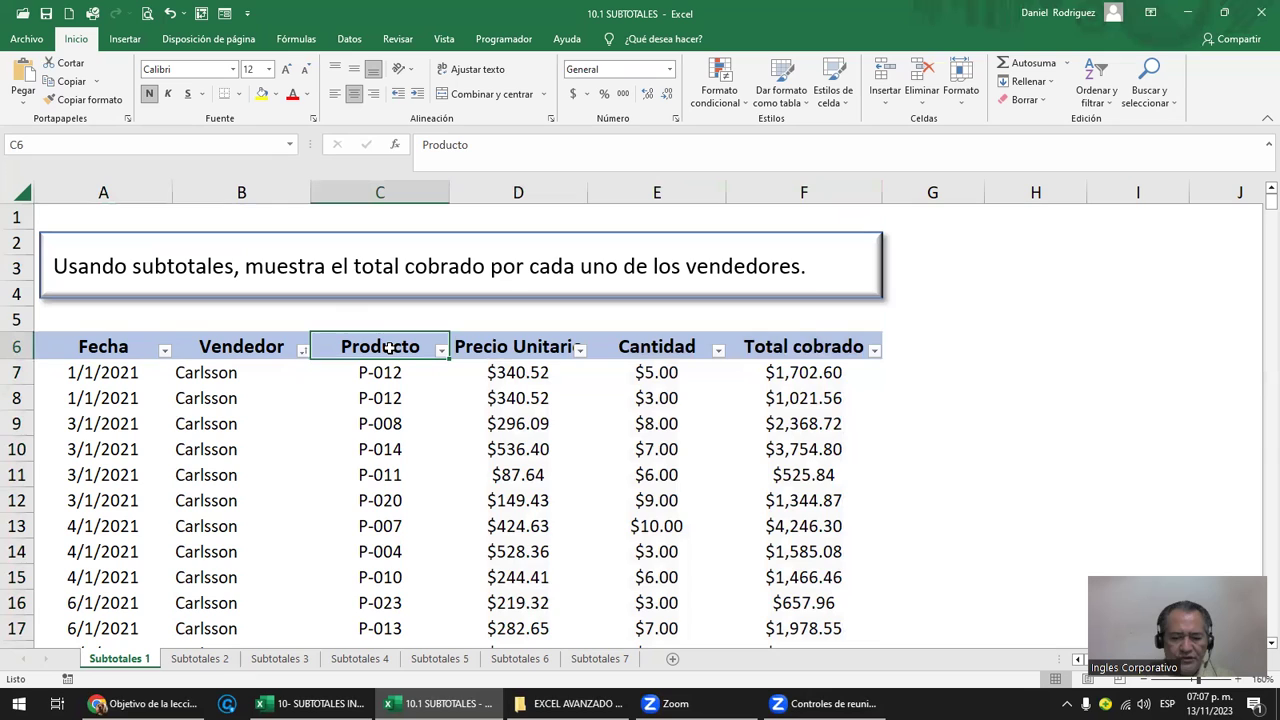
key(ctrl+shift+l)
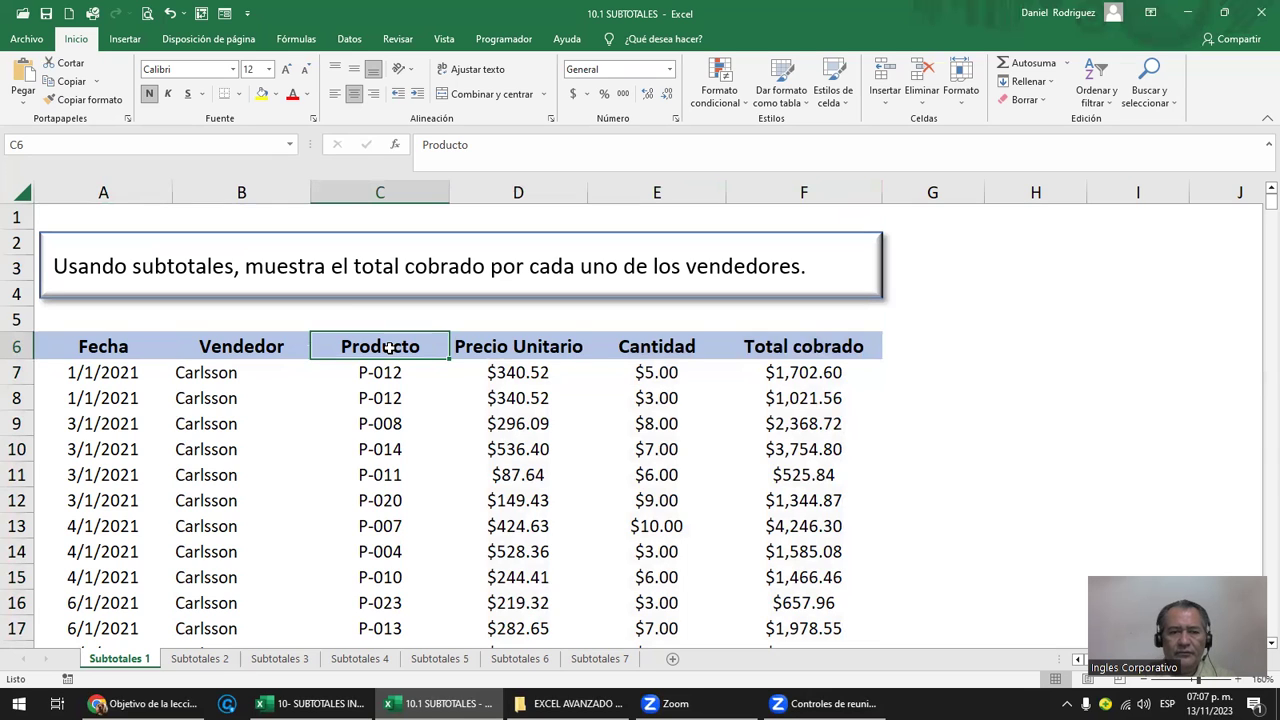
key(ctrl+shift+l)
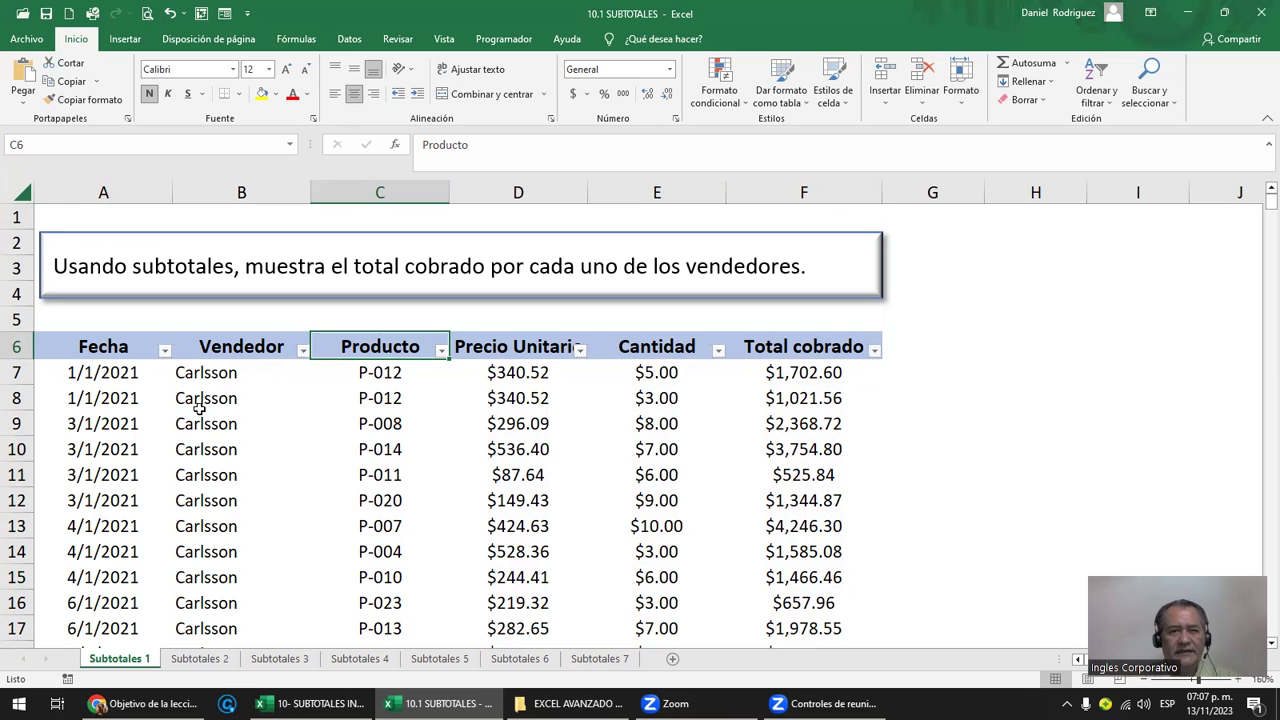
click(220, 367)
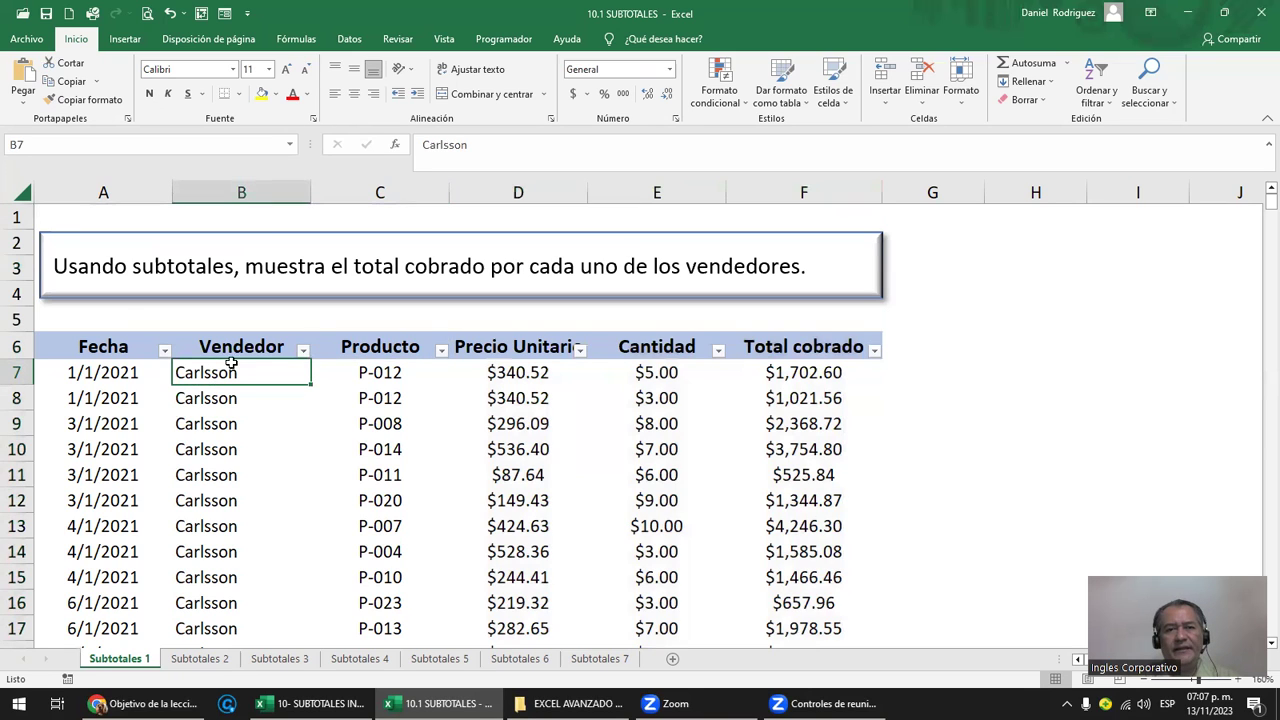
- Filter the Vendedor column to show only Carlsson's rows, 102 of 457 records
click(304, 351)
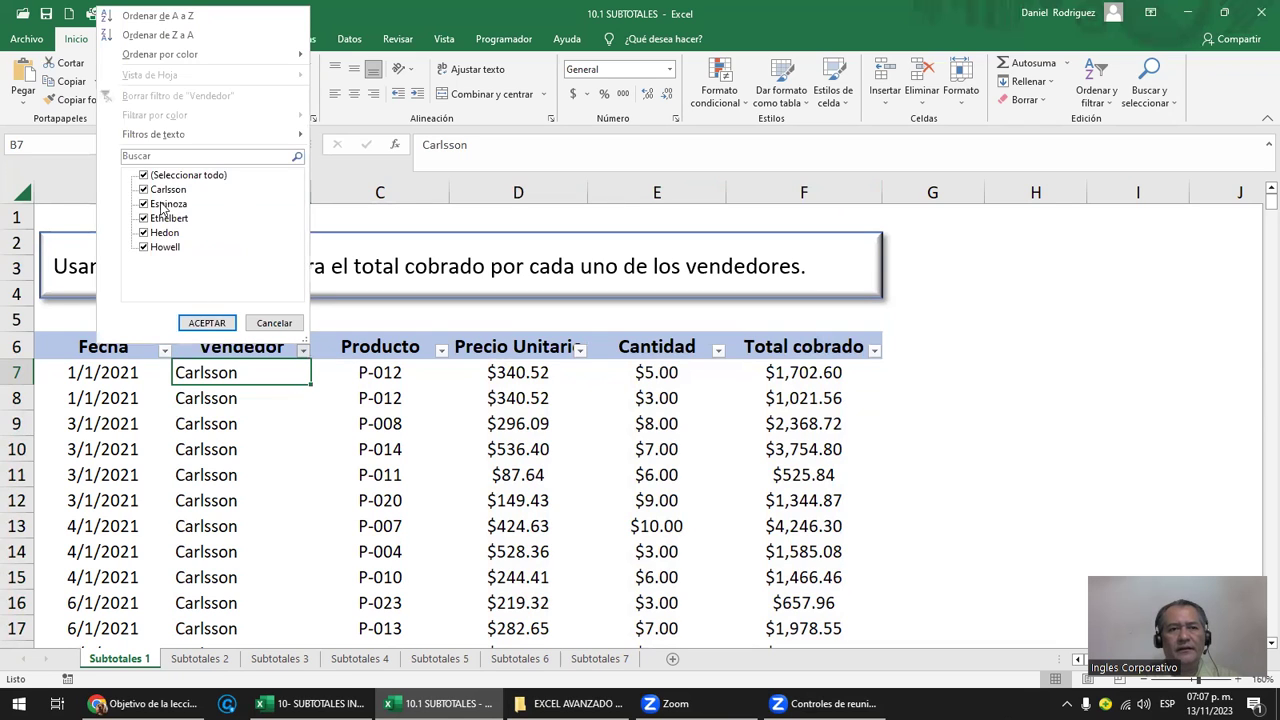
click(157, 175)
click(161, 190)
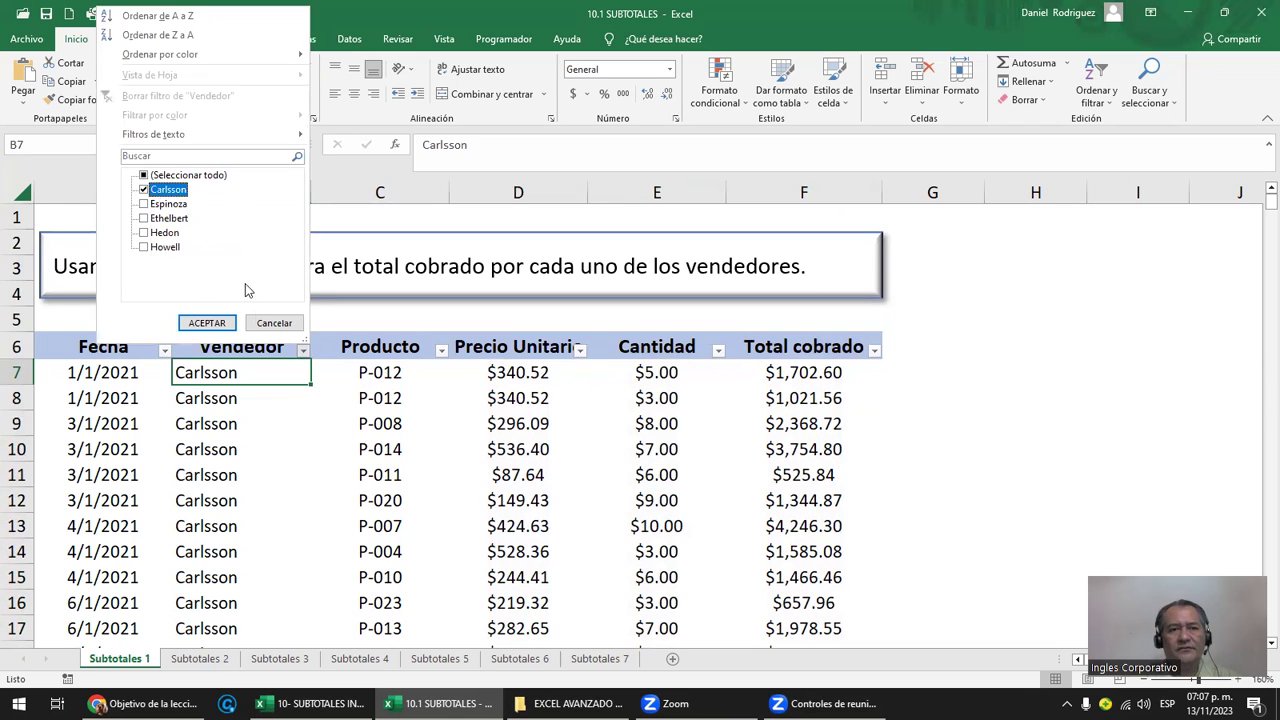
click(226, 322)
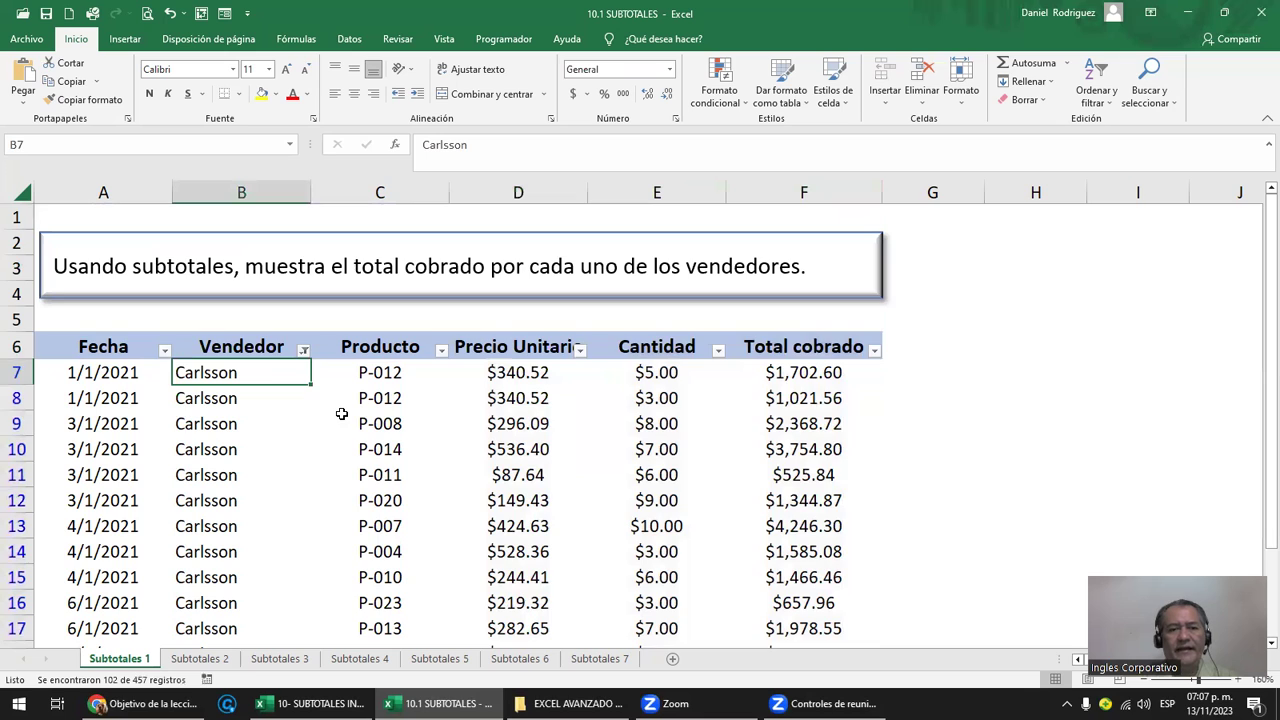
scroll(341, 413, down, 5)
scroll(342, 413, down, 4)
scroll(342, 413, down, 6)
scroll(343, 412, down, 7)
scroll(343, 412, down, 7)
scroll(343, 412, down, 8)
scroll(343, 412, up, 3)
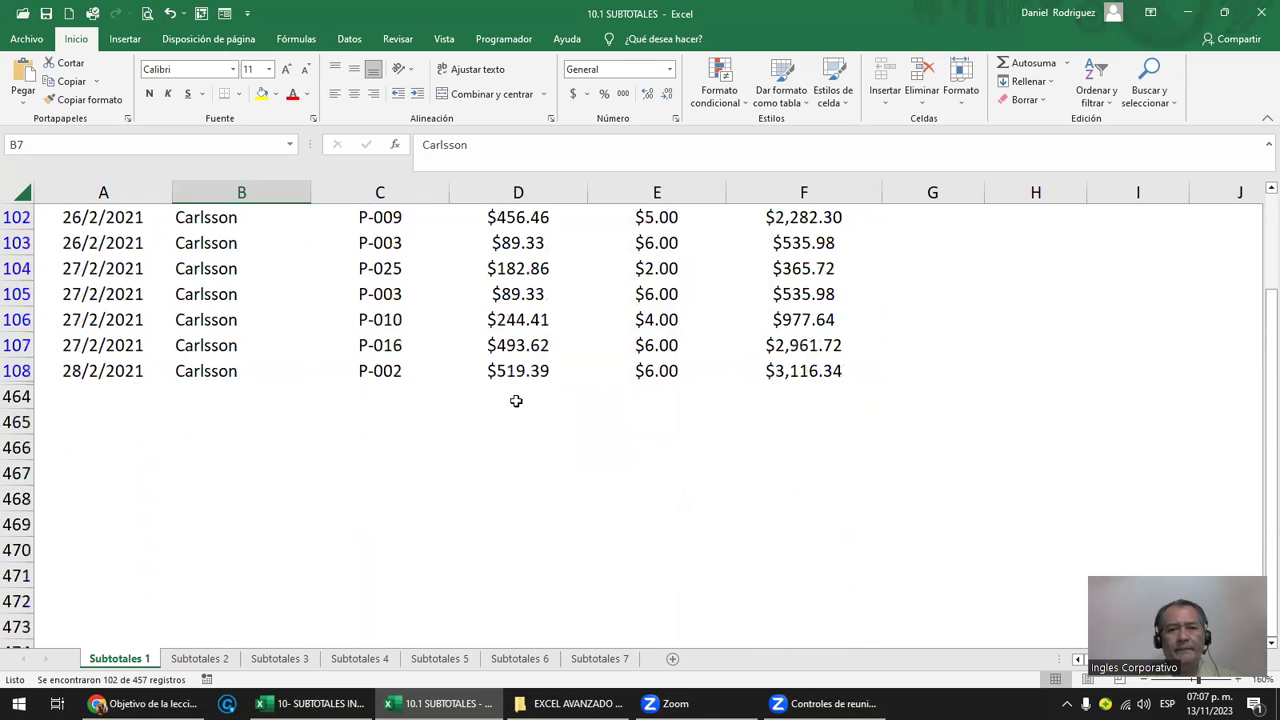
- AutoSum D464:F464, inspect the resulting SUBTOTALES formula, then delete those totals
drag(516, 401, 845, 397)
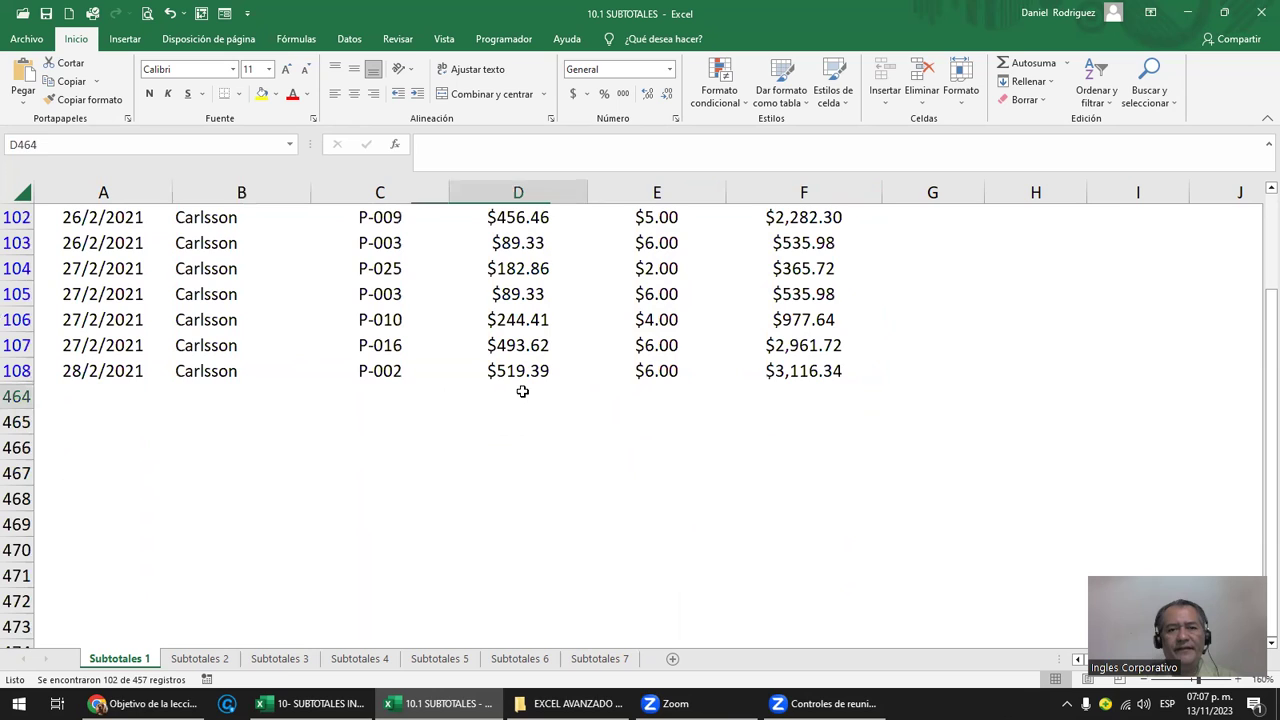
click(1008, 68)
click(612, 466)
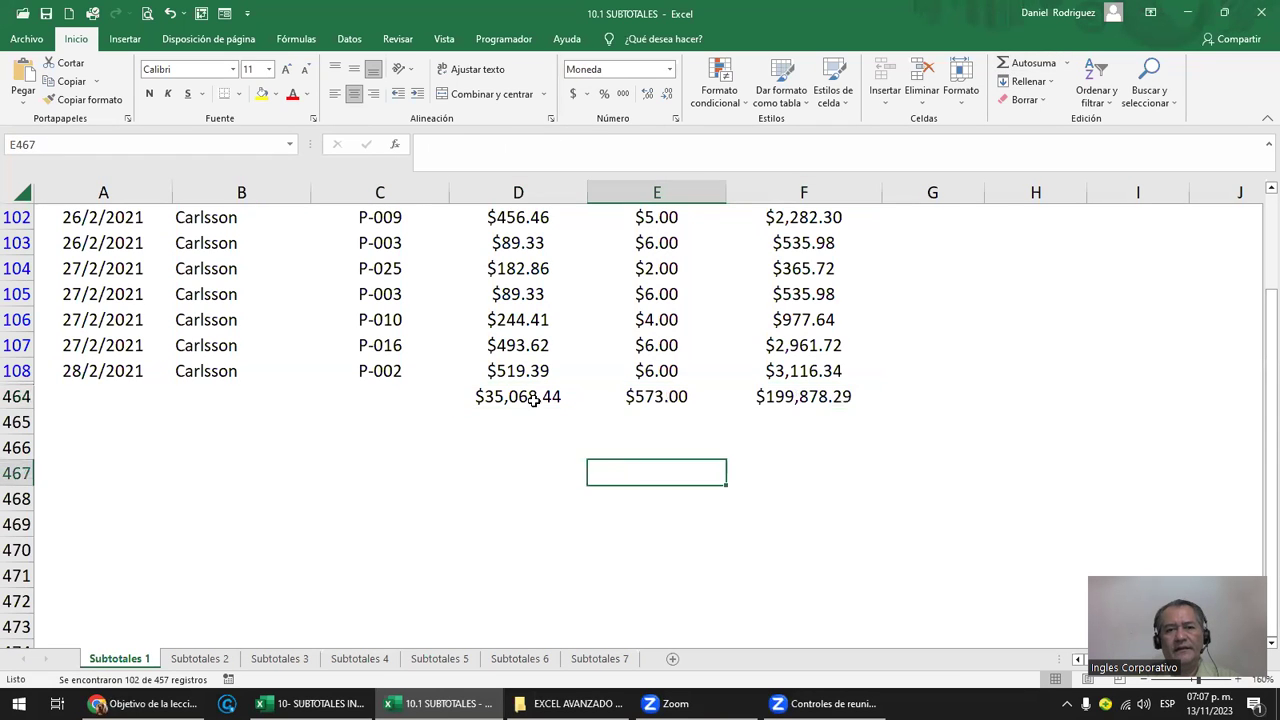
double_click(533, 398)
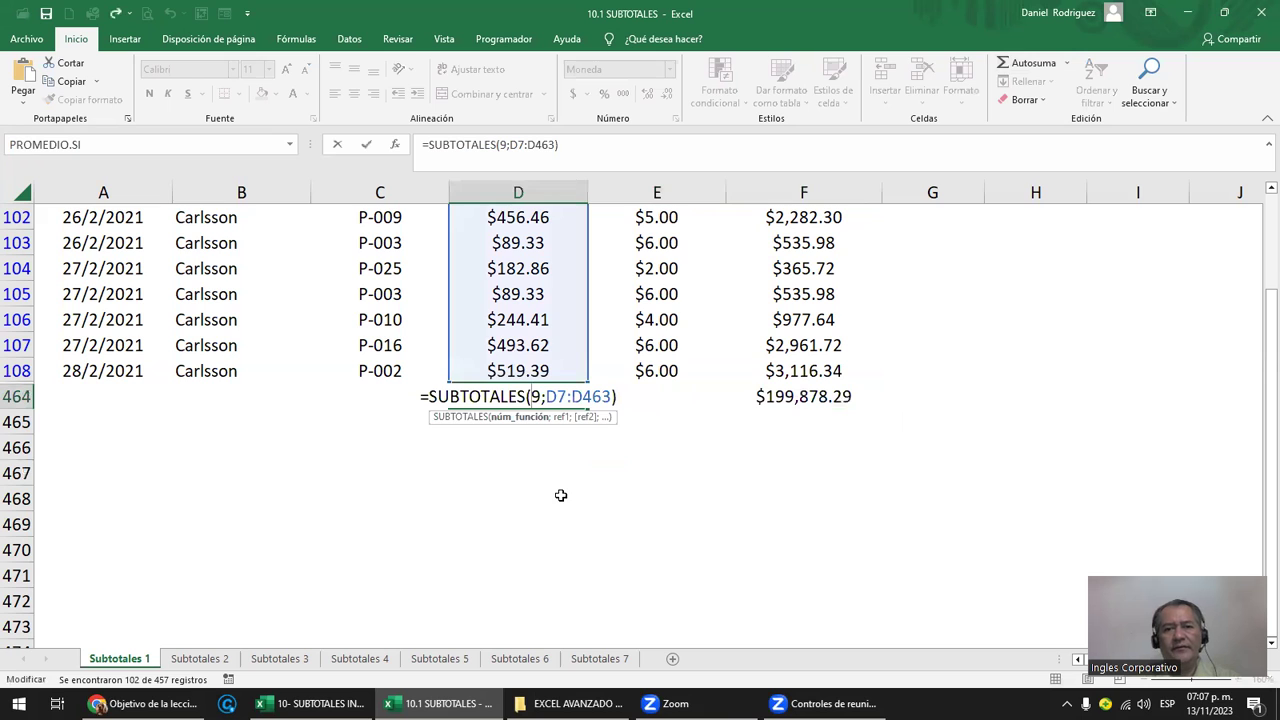
key(Escape)
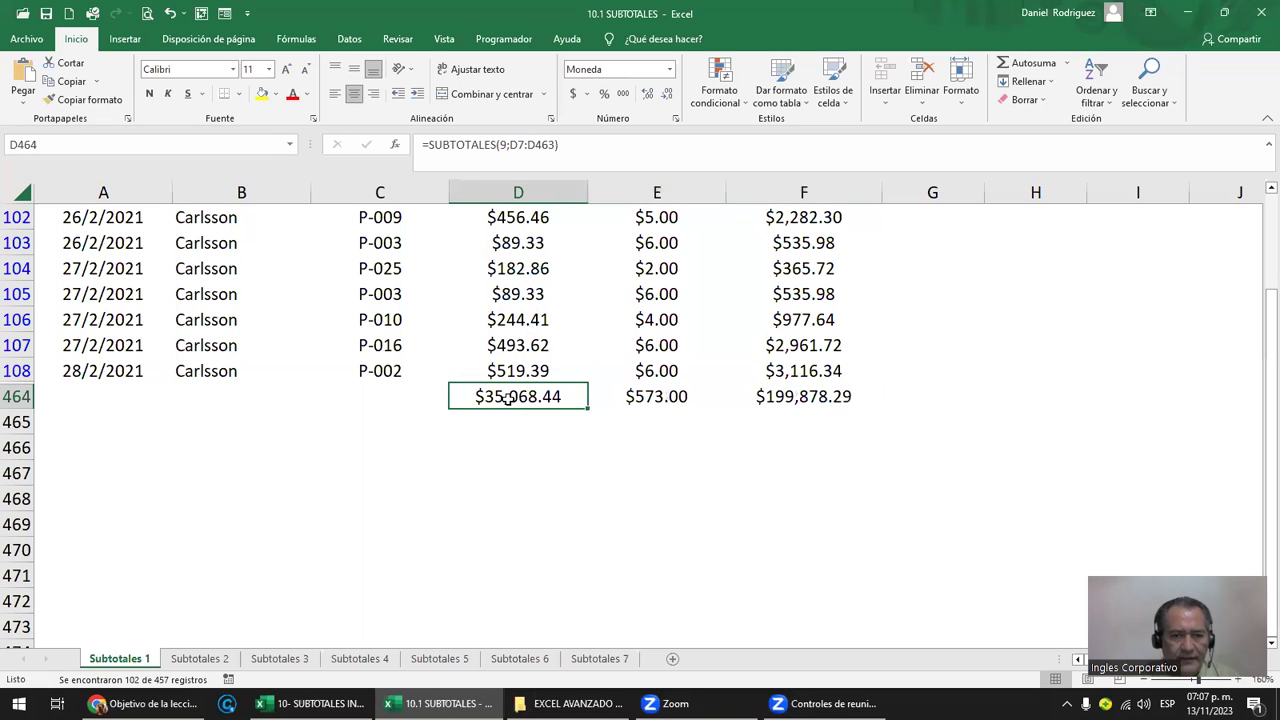
key(shift+Right)
key(shift+Right)
key(Delete)
key(Down)
- Try a plain sum in D464 twice and cancel both, leaving row 464 empty
click(508, 399)
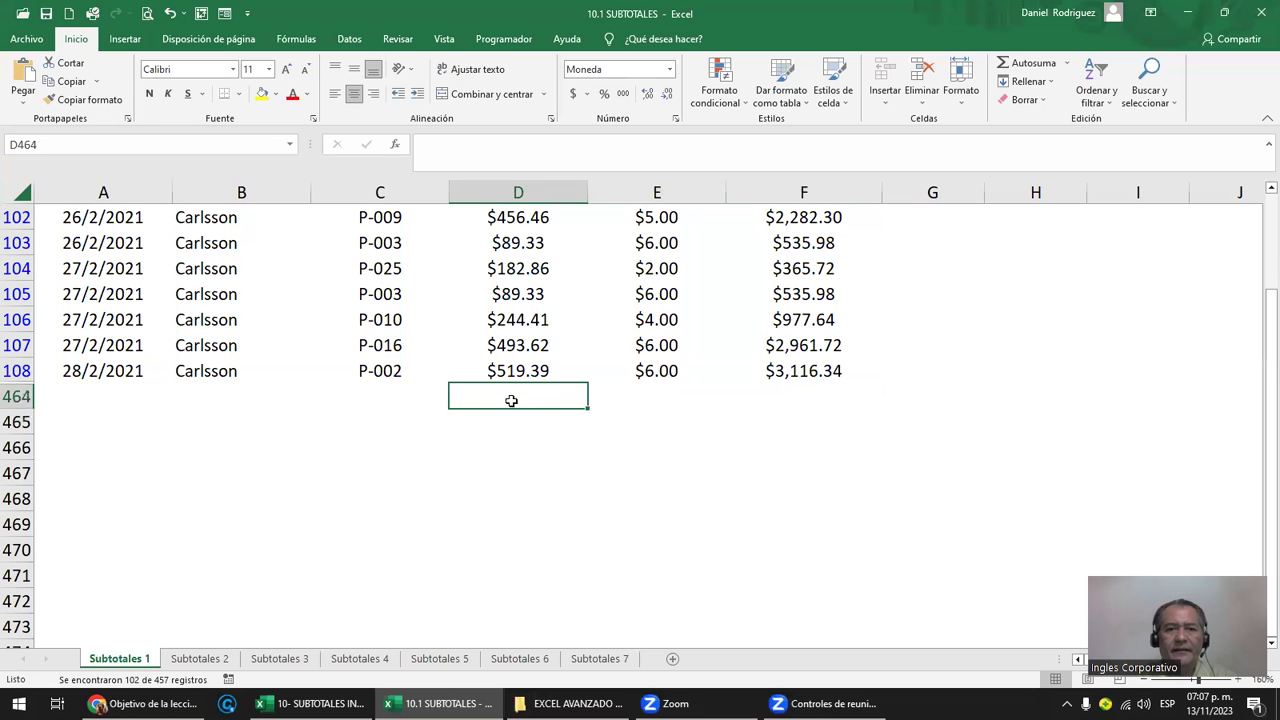
click(1025, 63)
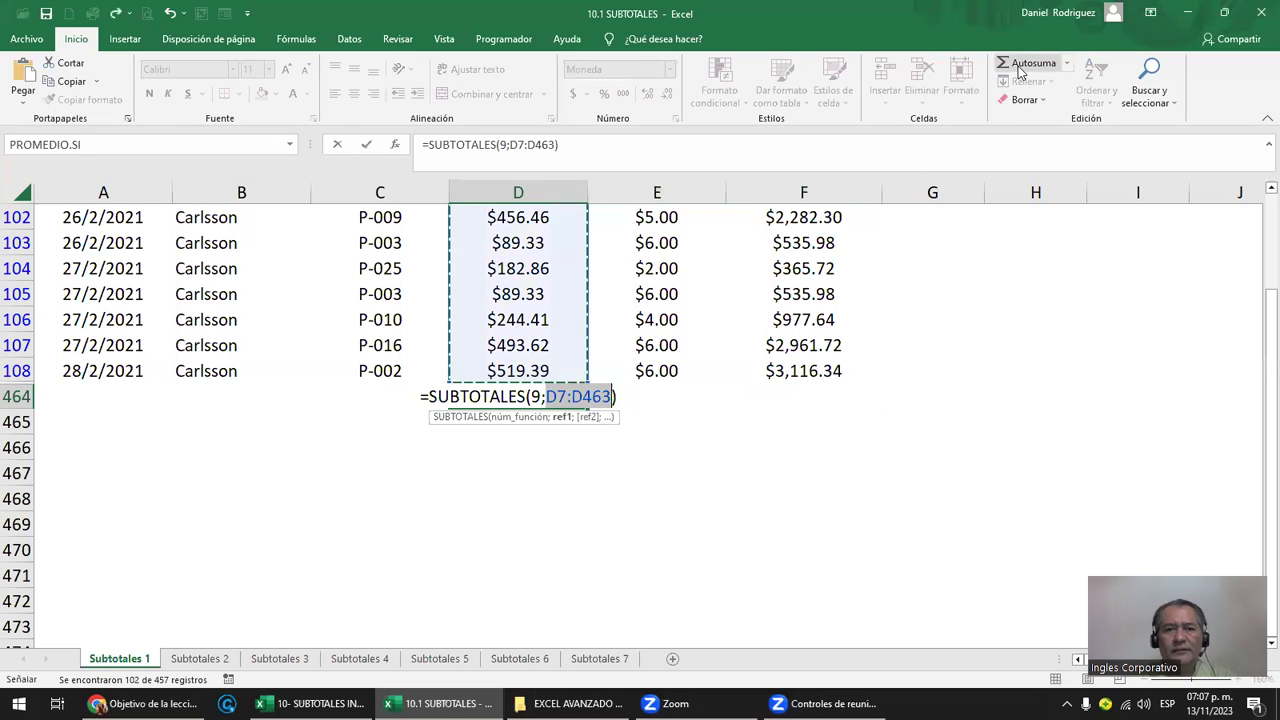
key(Escape)
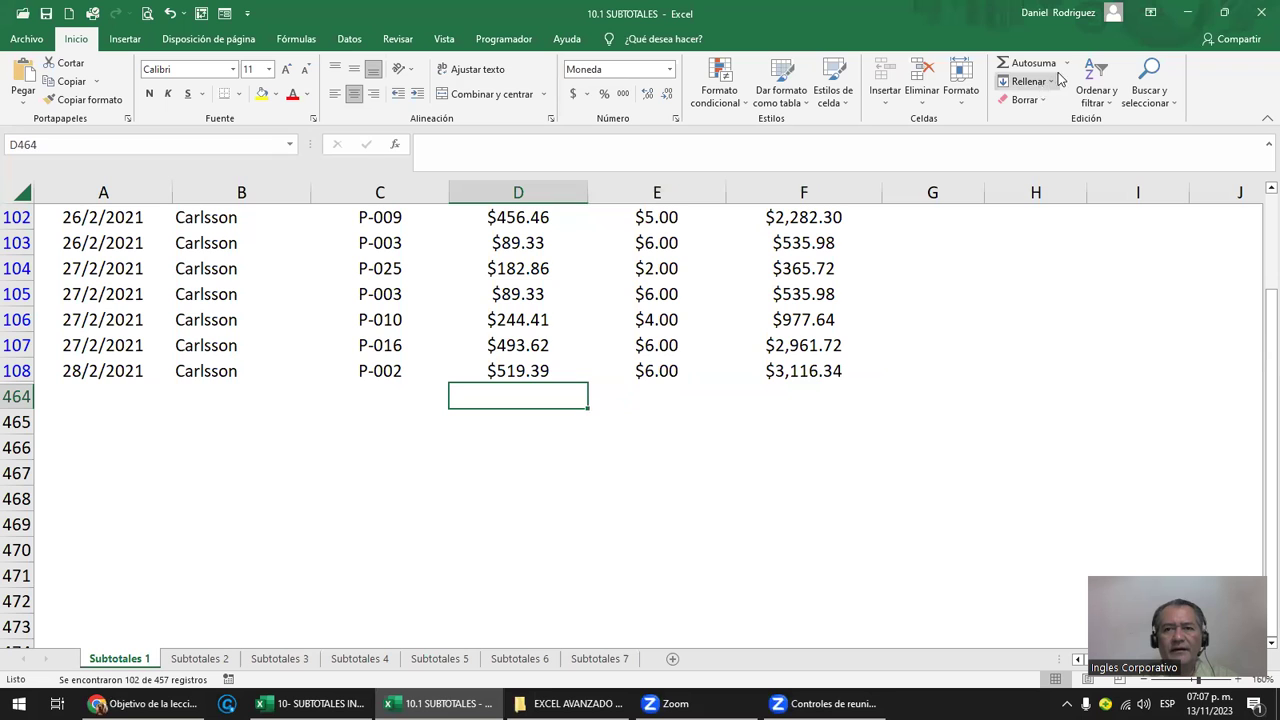
click(1066, 66)
click(1030, 86)
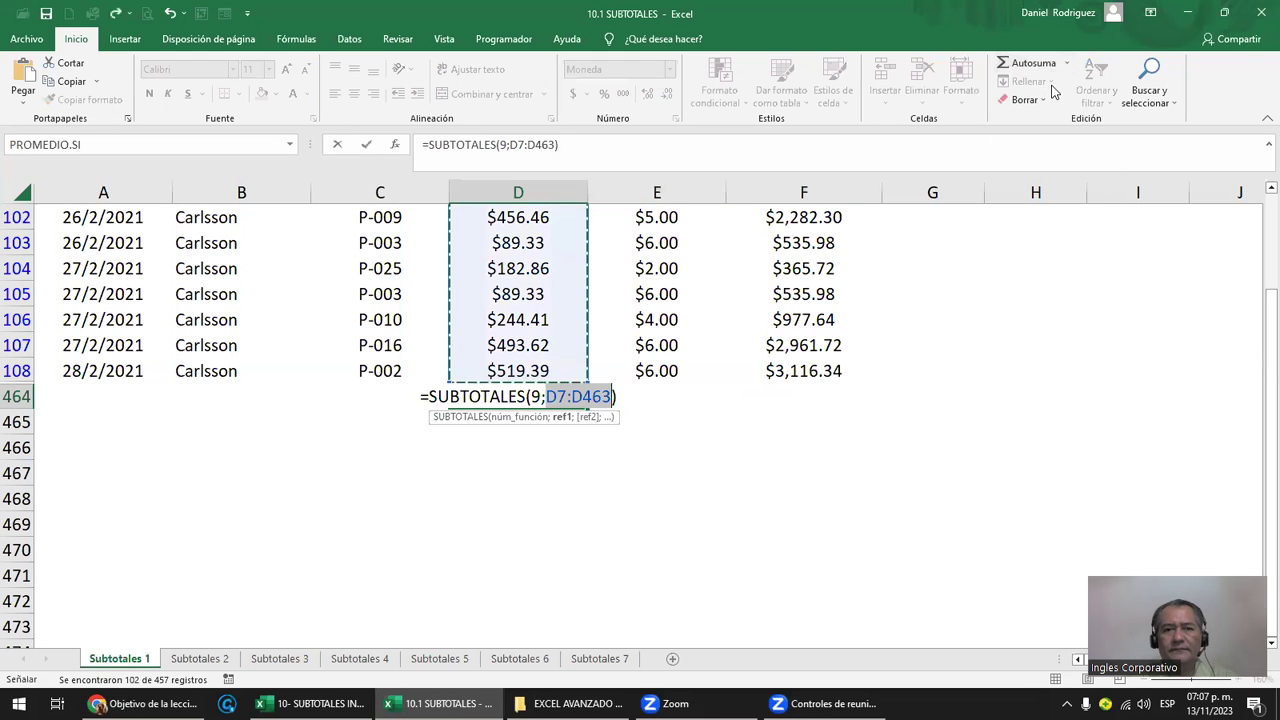
key(Escape)
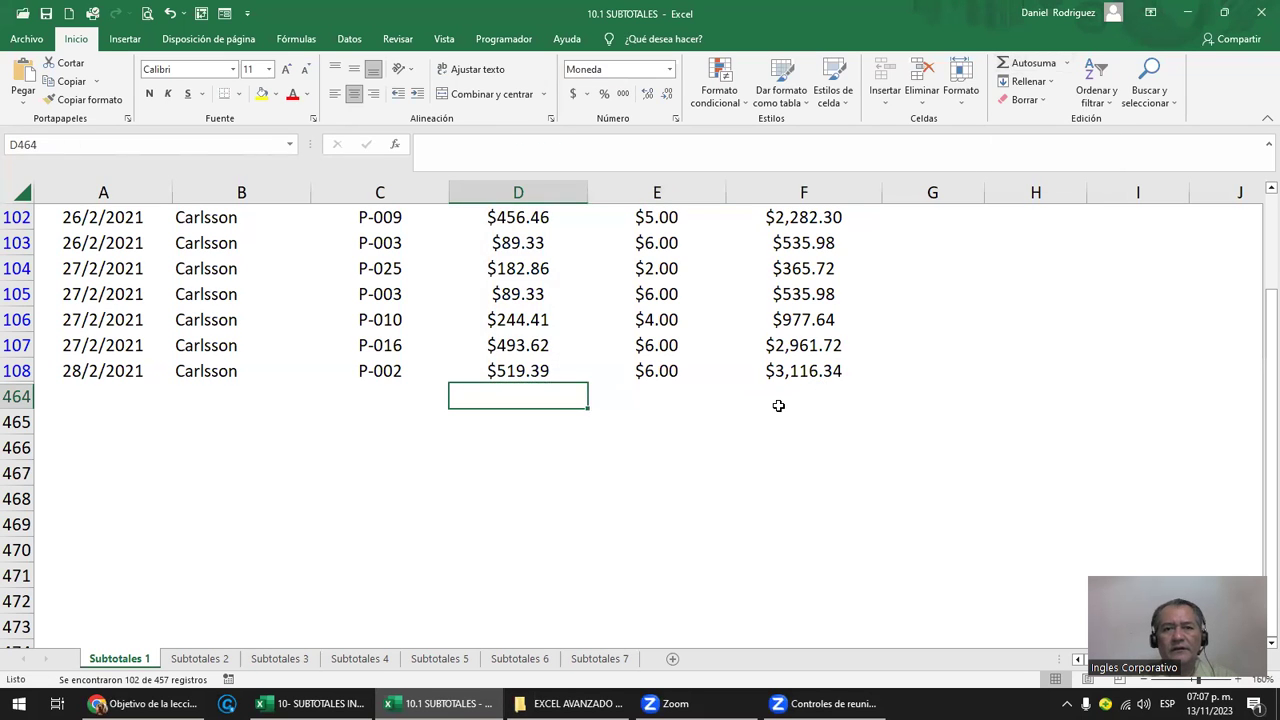
scroll(778, 405, up, 5)
scroll(778, 405, up, 8)
scroll(778, 405, up, 10)
- Switch off the AutoFilter from the Fecha header so all sales records reappear
scroll(780, 395, up, 9)
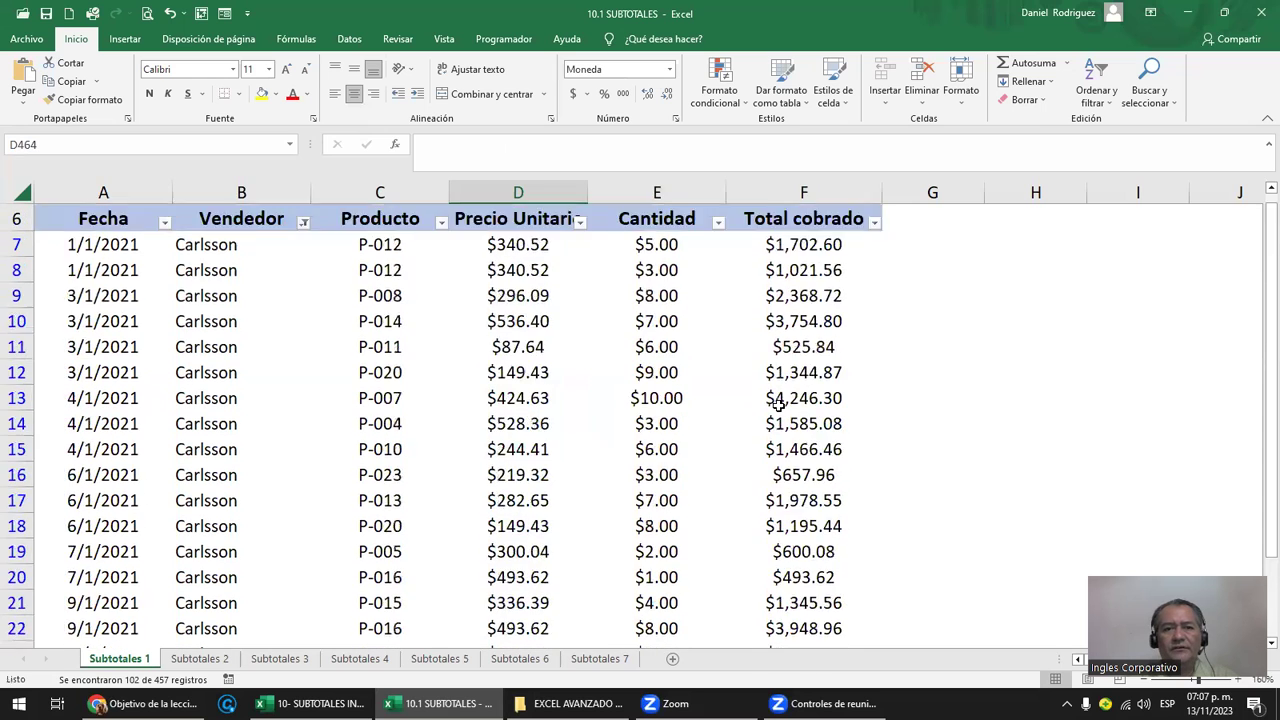
scroll(780, 395, up, 2)
click(106, 350)
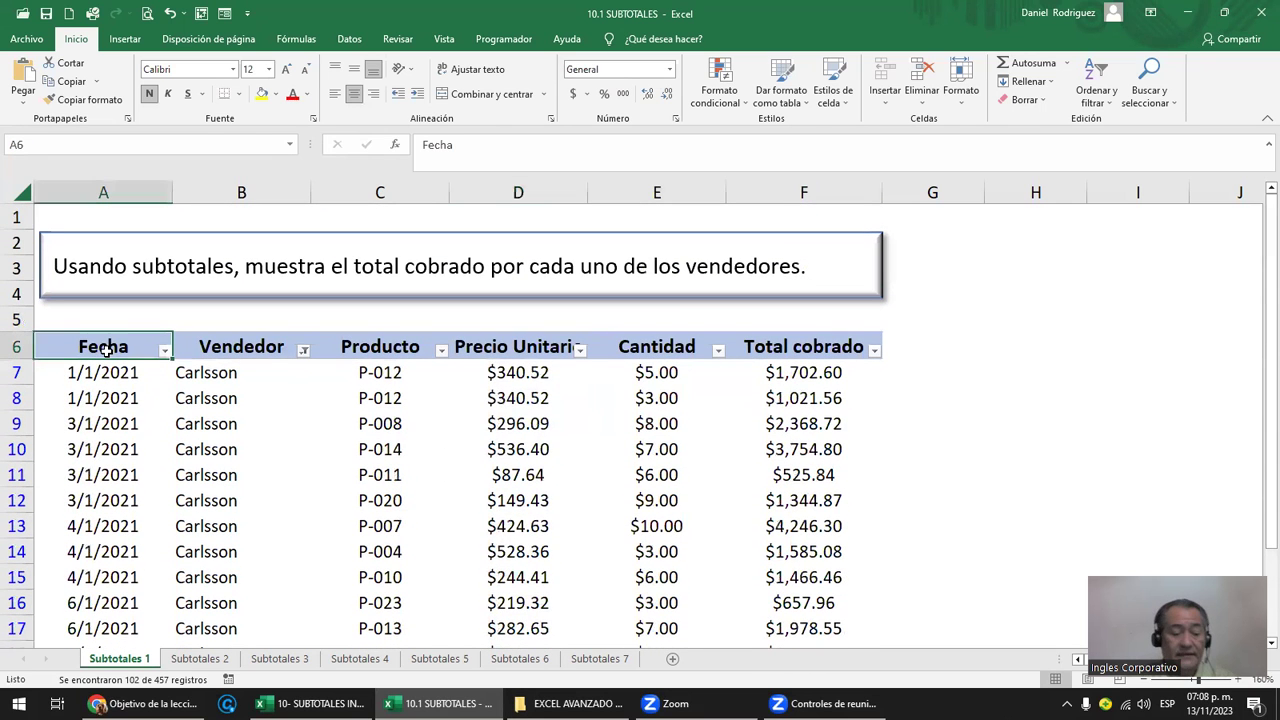
key(ctrl+shift+l)
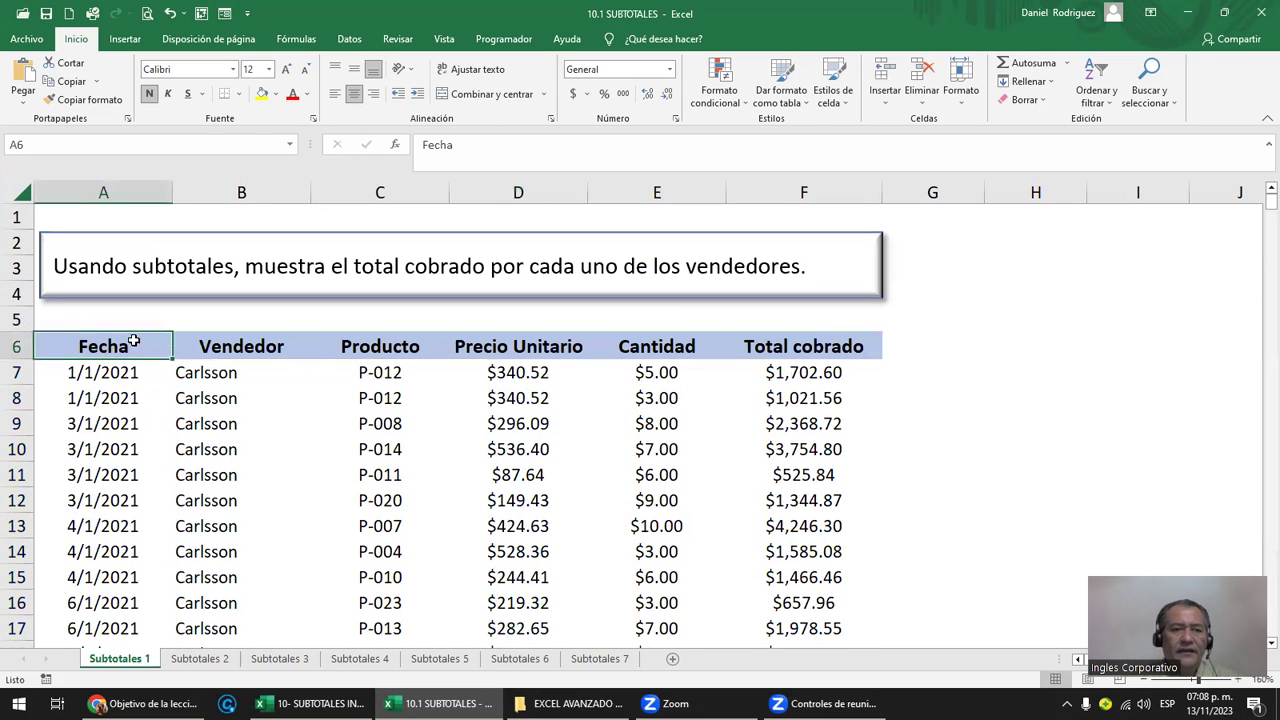
click(220, 372)
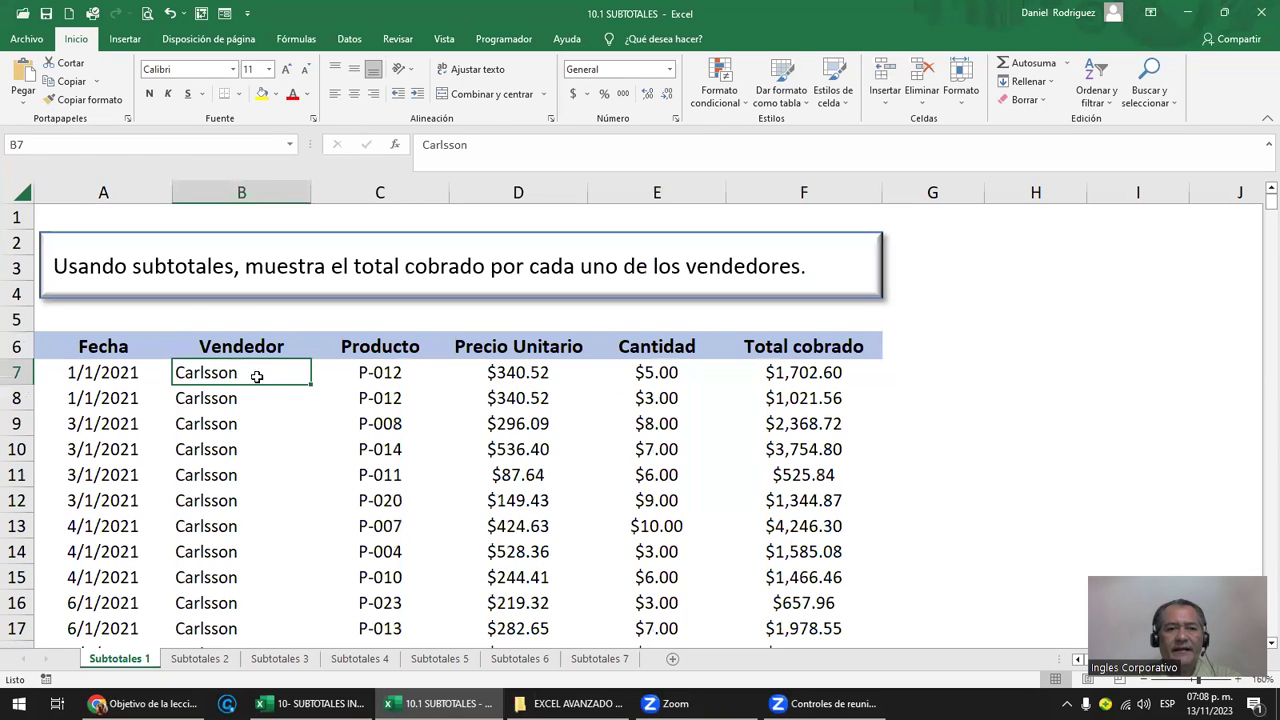
- Enter =SUMA(D7:D463) in D5, showing $158,224.24 above Precio Unitario
click(505, 316)
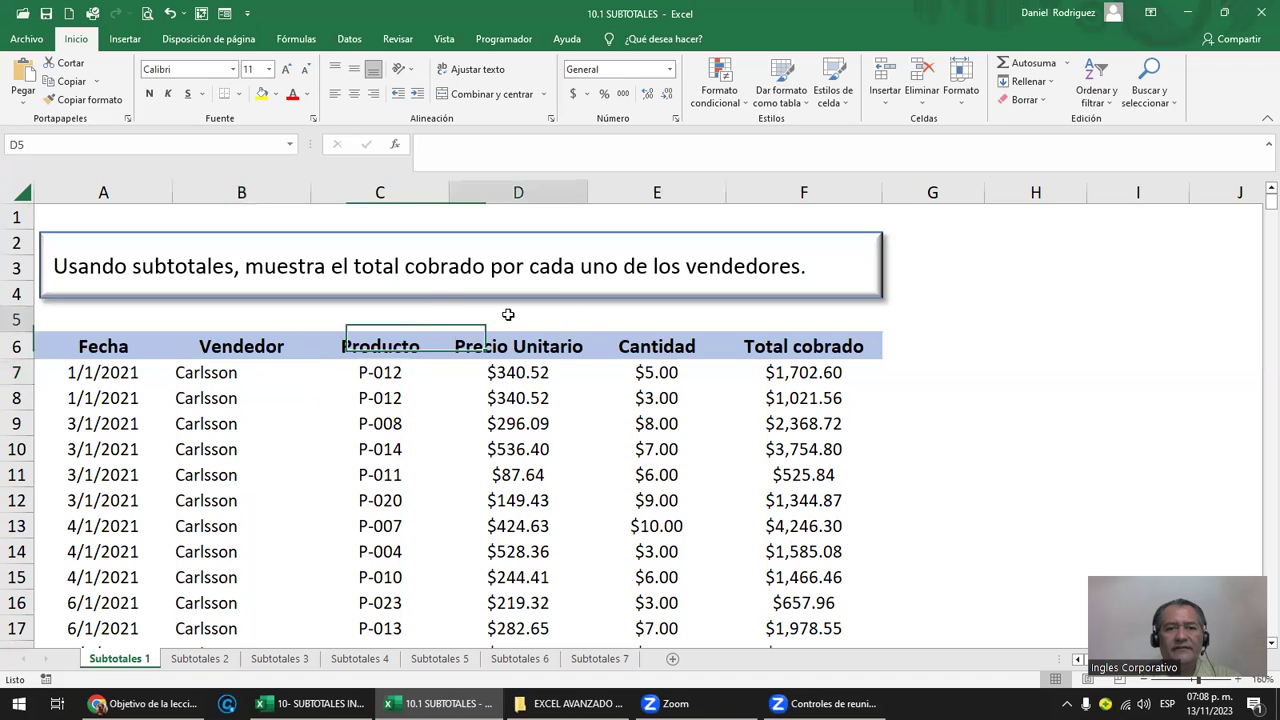
click(1068, 63)
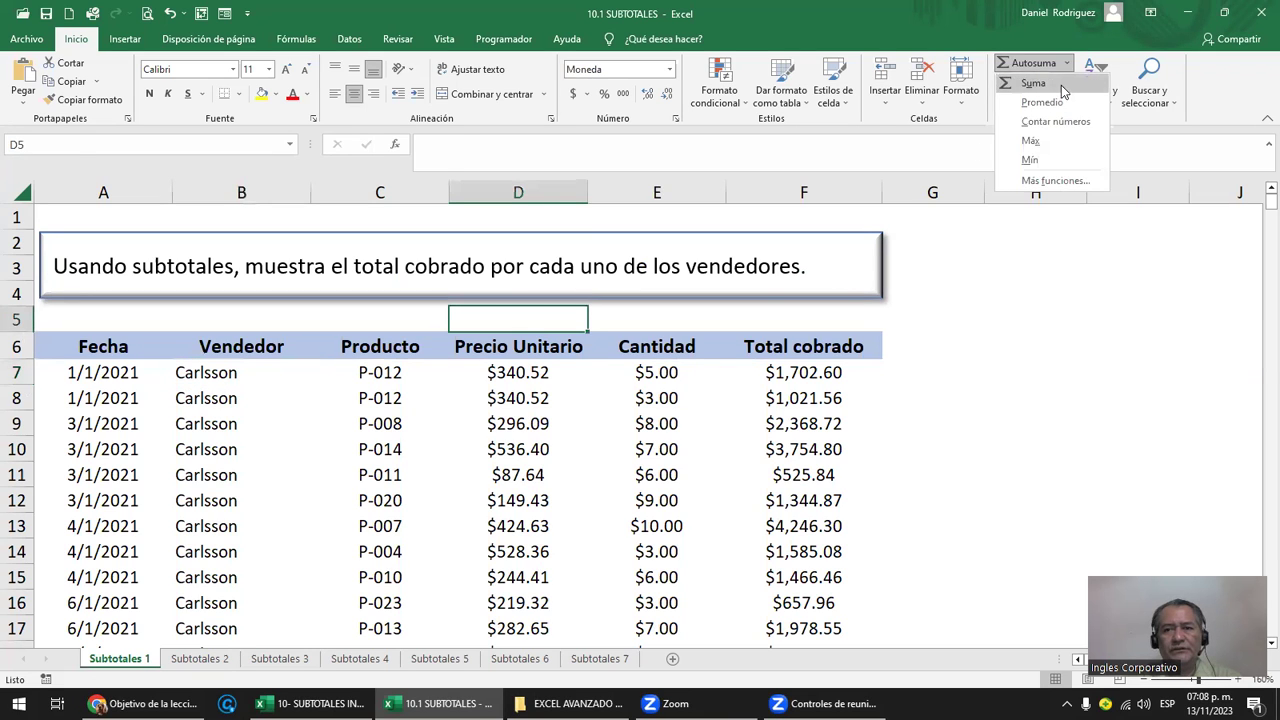
click(1030, 80)
click(519, 374)
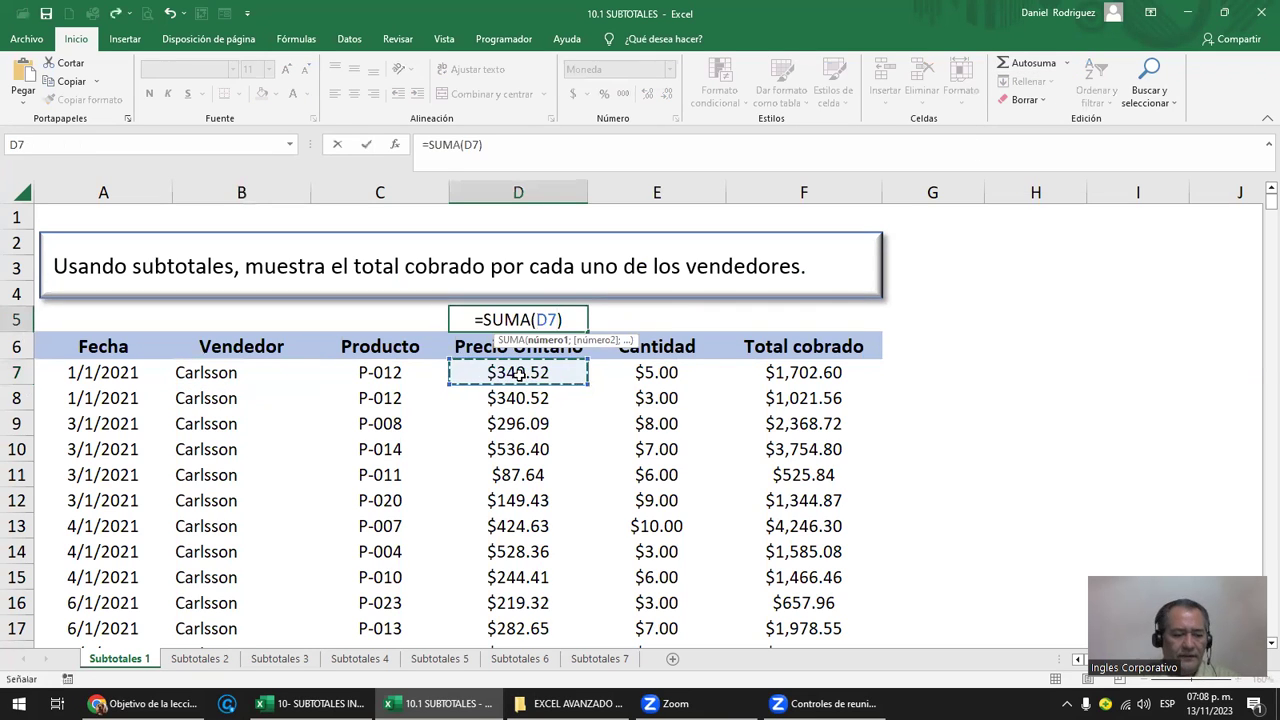
key(ctrl+shift+Down)
key(ctrl+shift+Down)
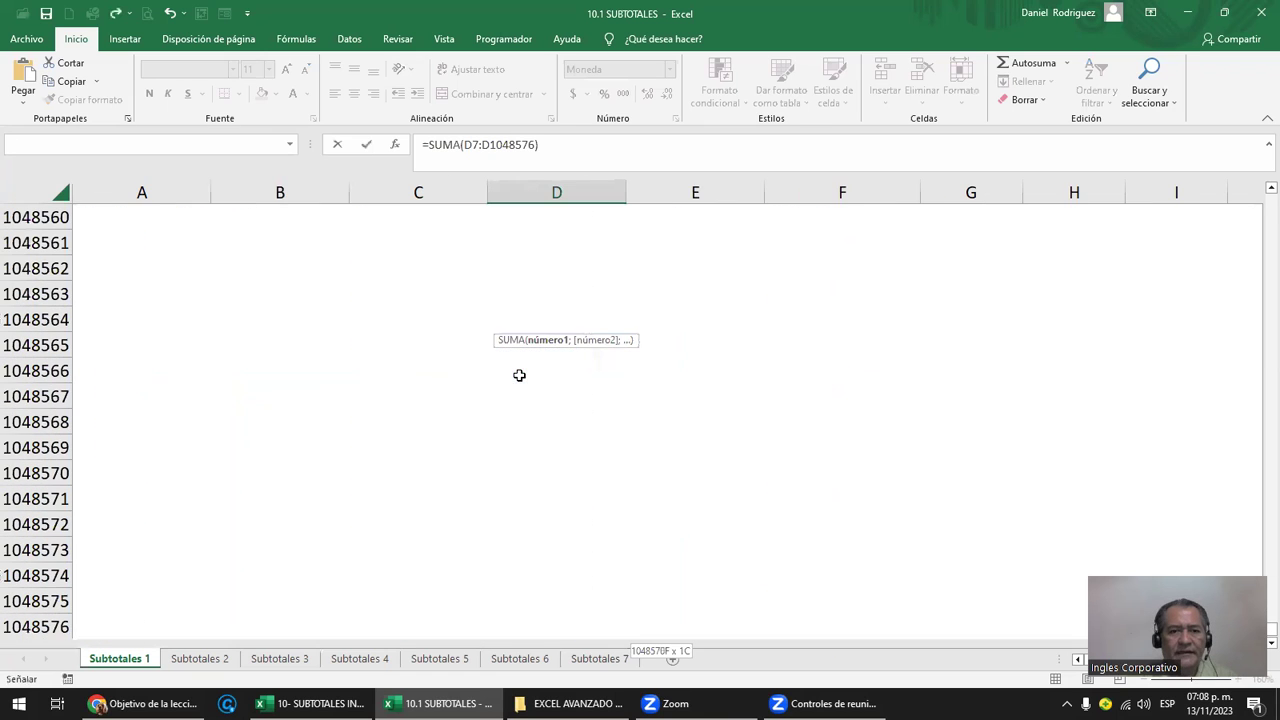
key(ctrl+shift+Up)
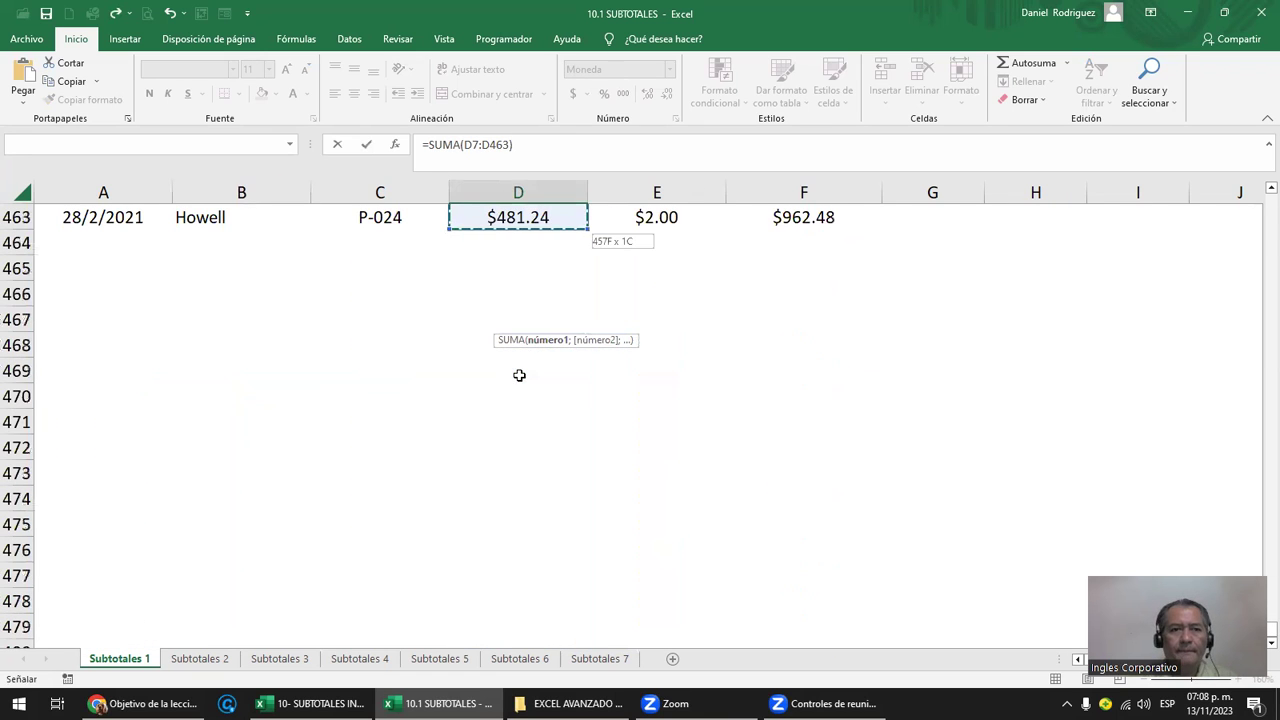
key(Return)
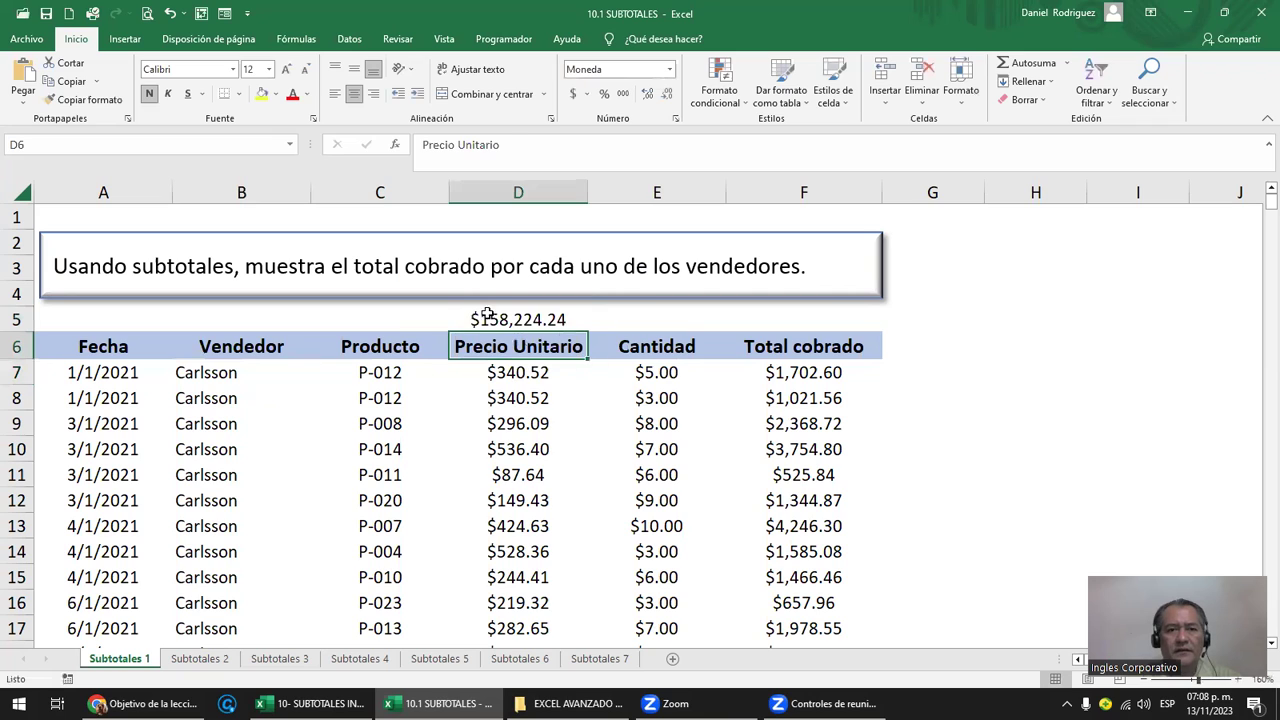
click(499, 315)
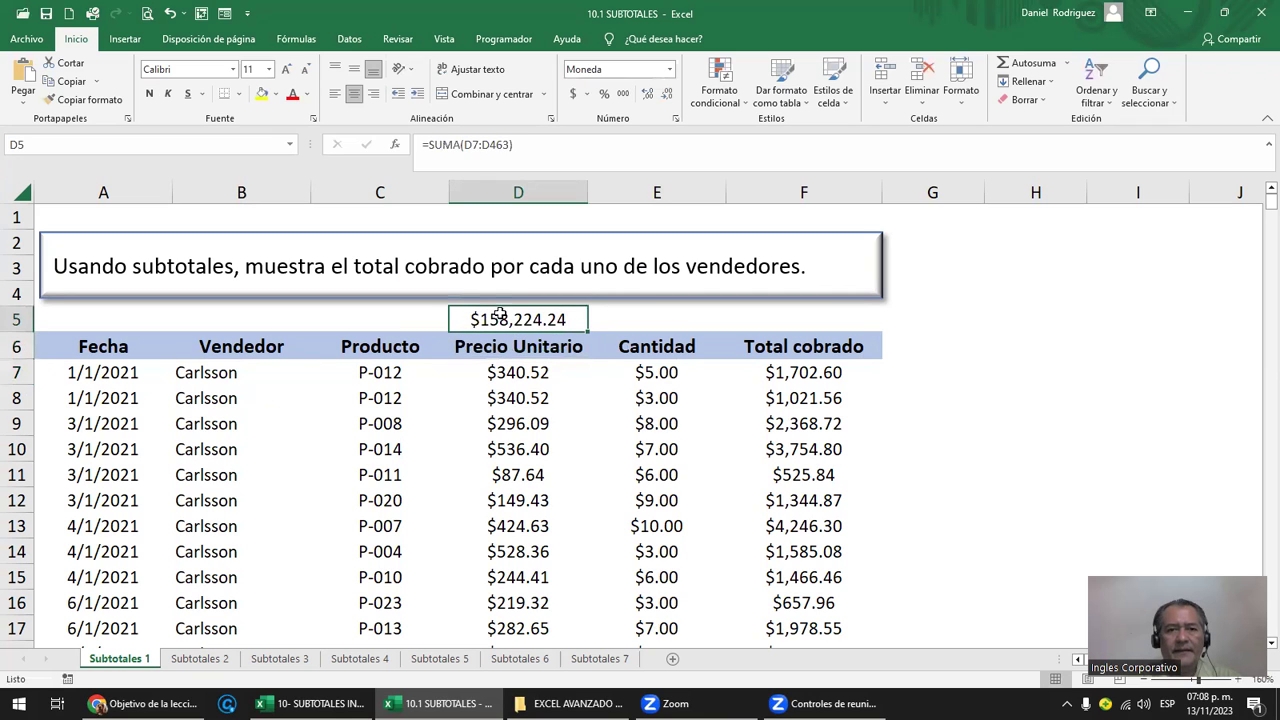
click(386, 352)
- Turn the header filters back on and filter Vendedor to show only Carlsson
key(ctrl+shift+l)
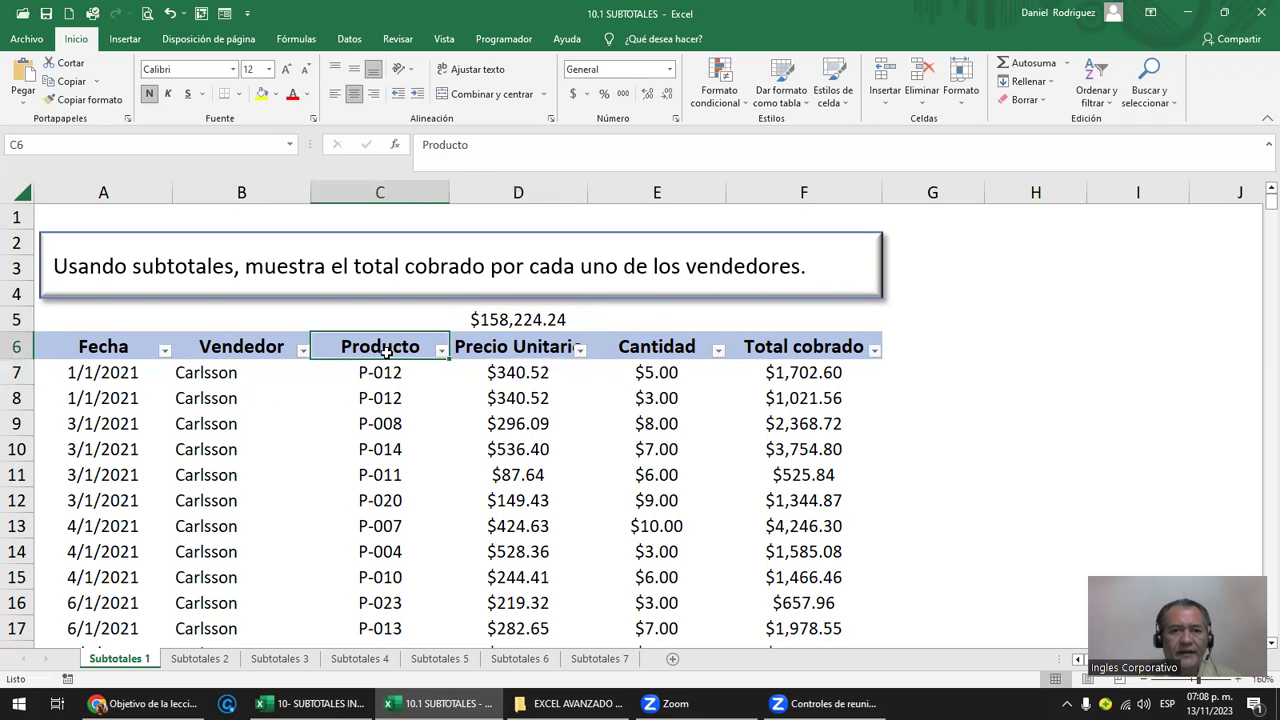
click(302, 350)
click(188, 175)
click(168, 189)
click(207, 323)
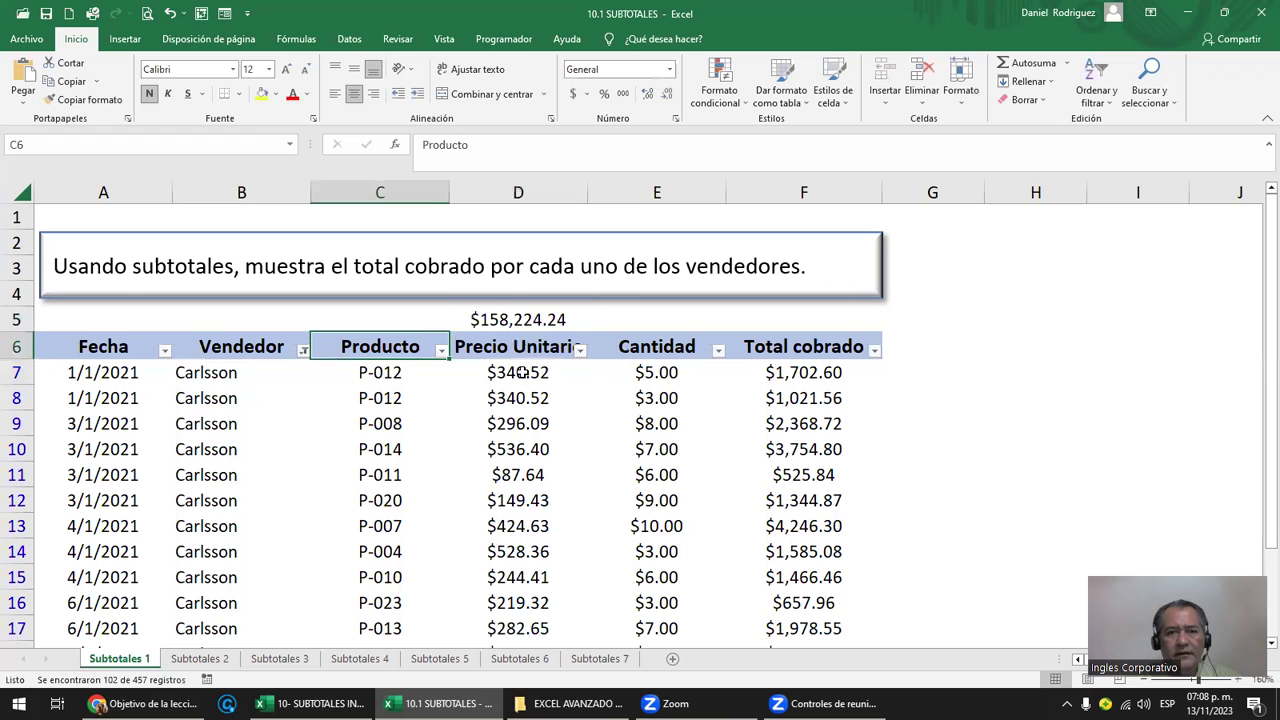
- Try re-editing D5's sum over D7:D33, which leaves a malformed entry in D7
click(518, 347)
click(540, 320)
double_click(540, 320)
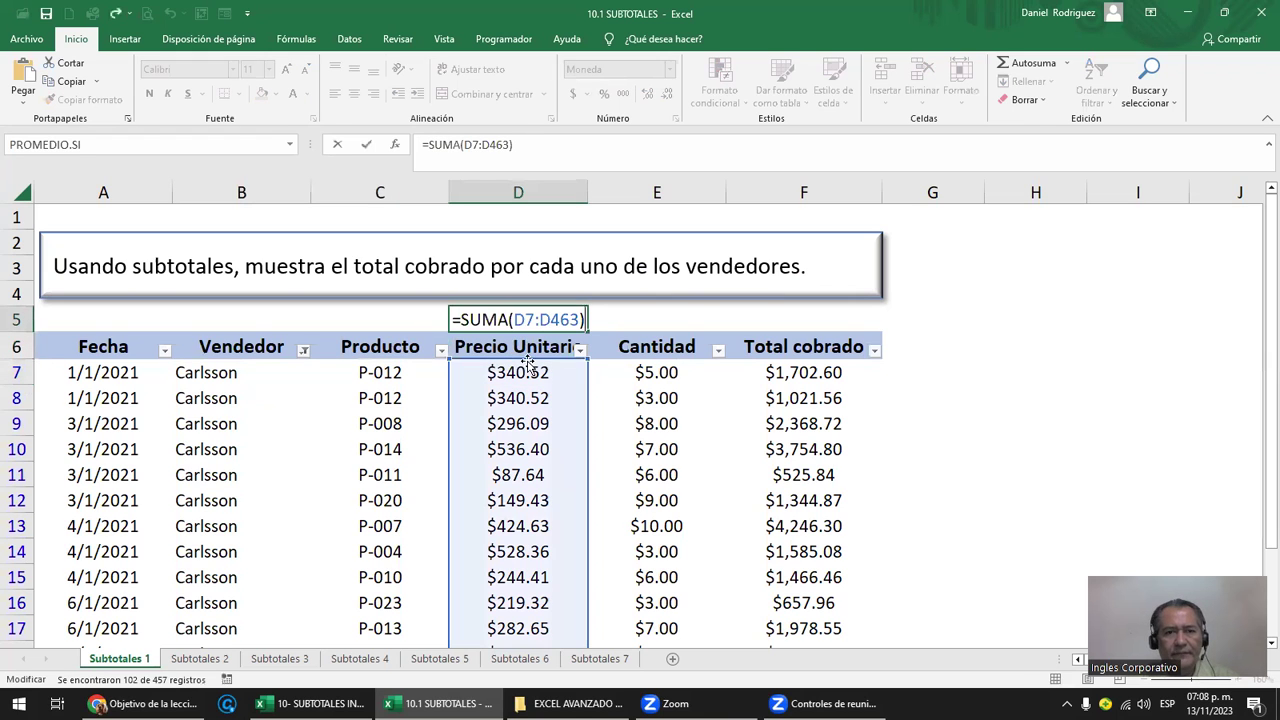
mouse_move(530, 370)
mouse_down()
mouse_move(540, 600)
mouse_move(583, 624)
mouse_move(557, 625)
mouse_up()
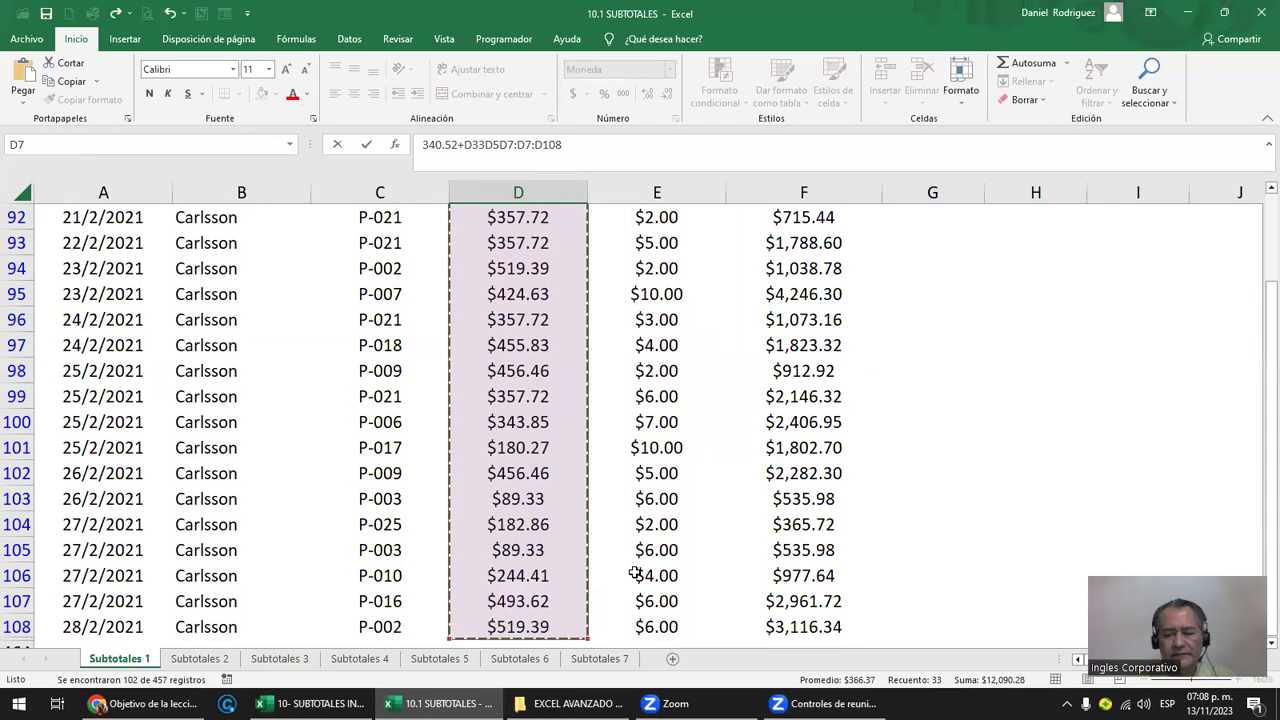
key(Return)
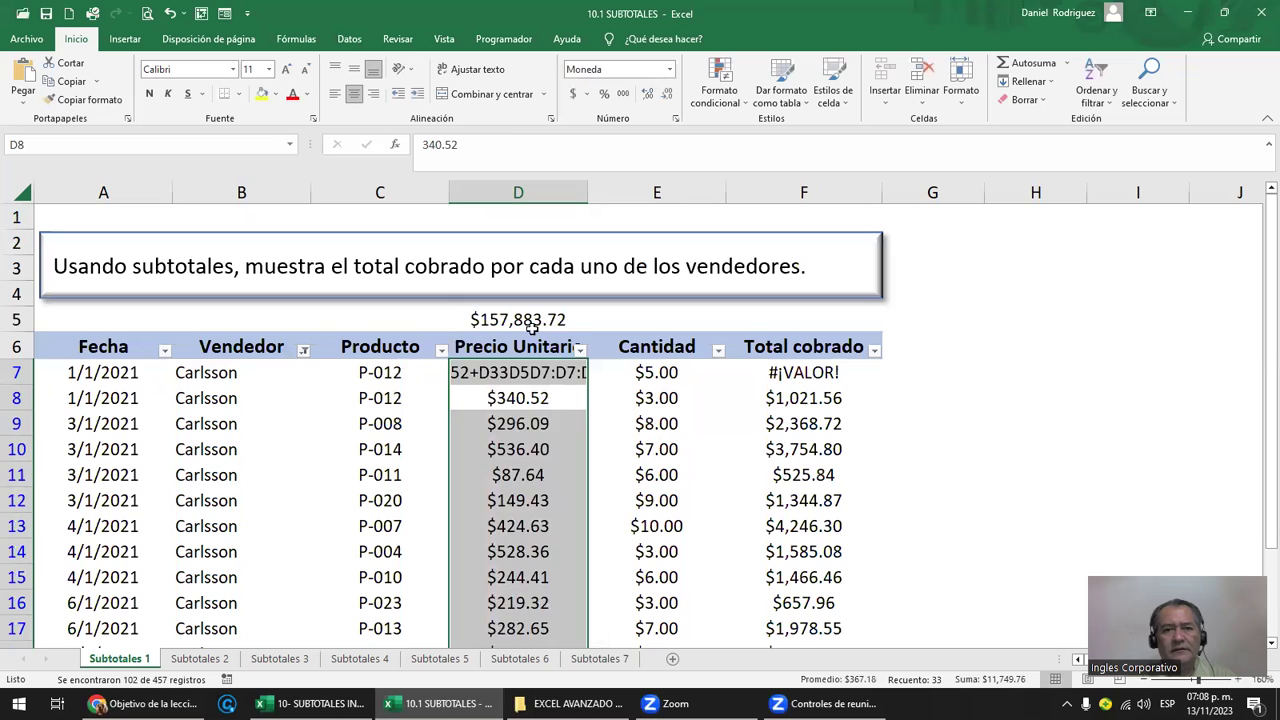
click(527, 316)
- Clear D5 and try AutoSum, discarding the generated SUBTOTALES formula
key(Delete)
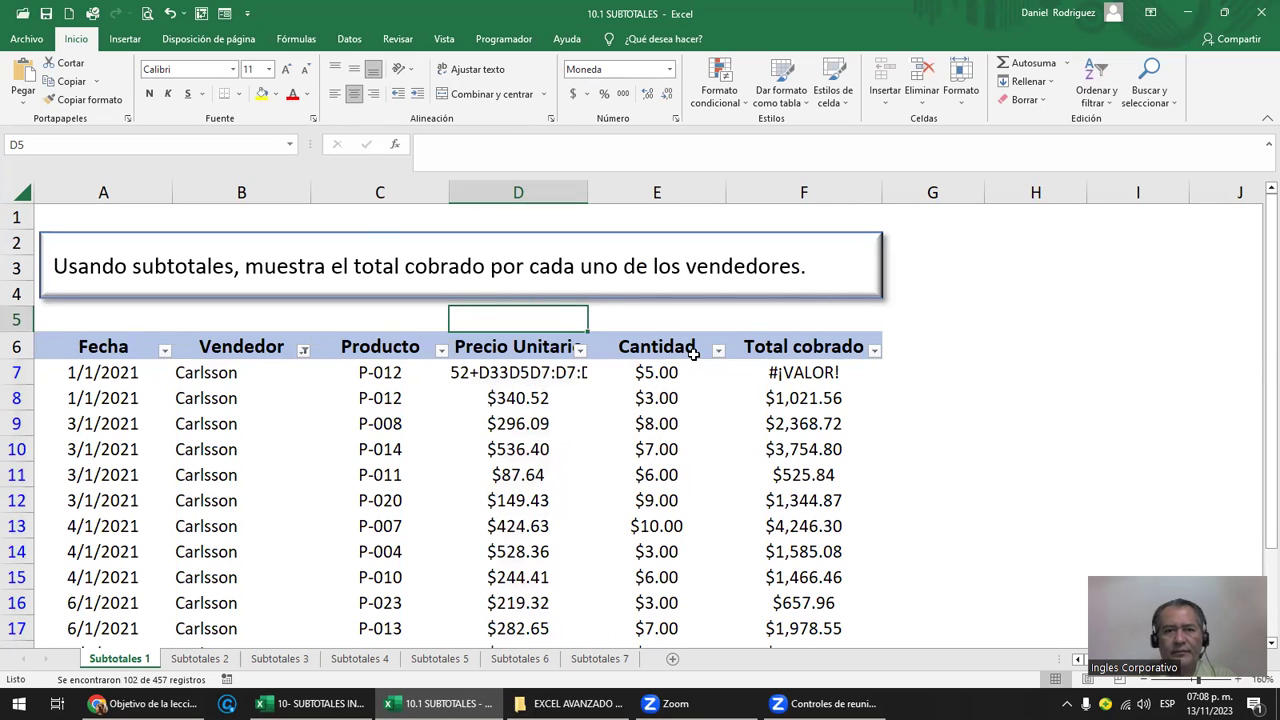
click(1050, 64)
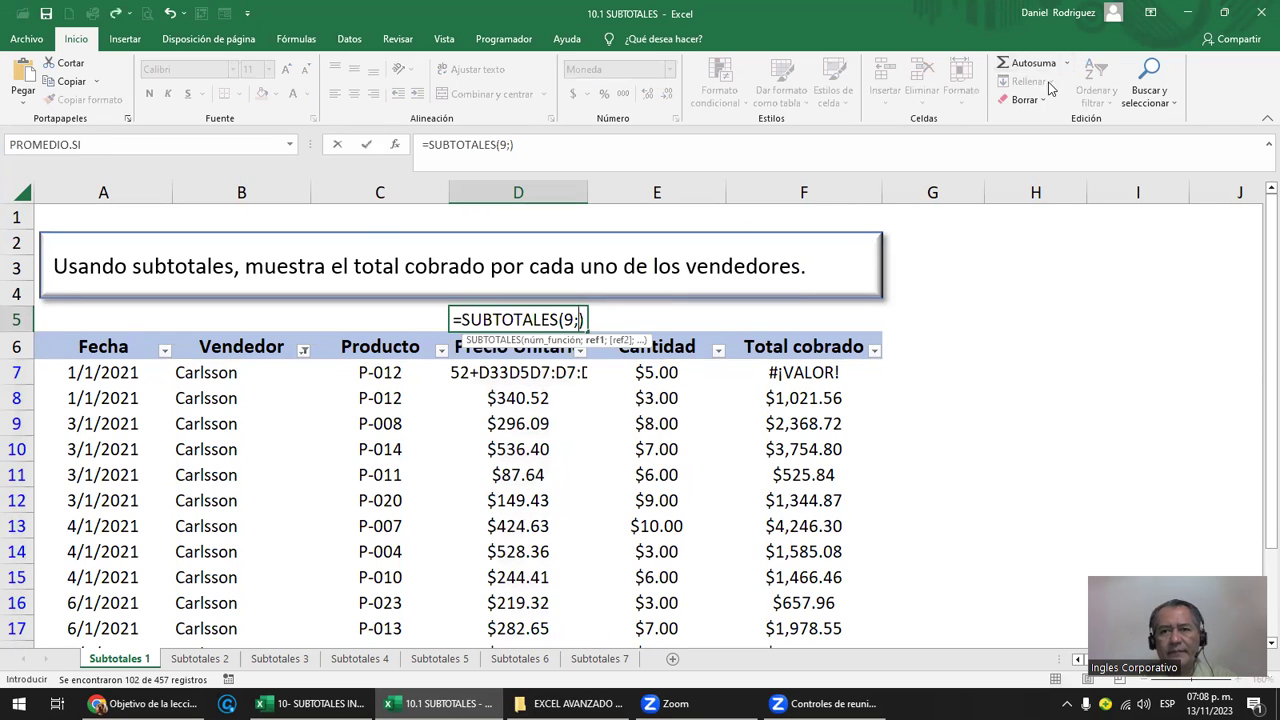
key(Escape)
click(1066, 62)
click(1040, 84)
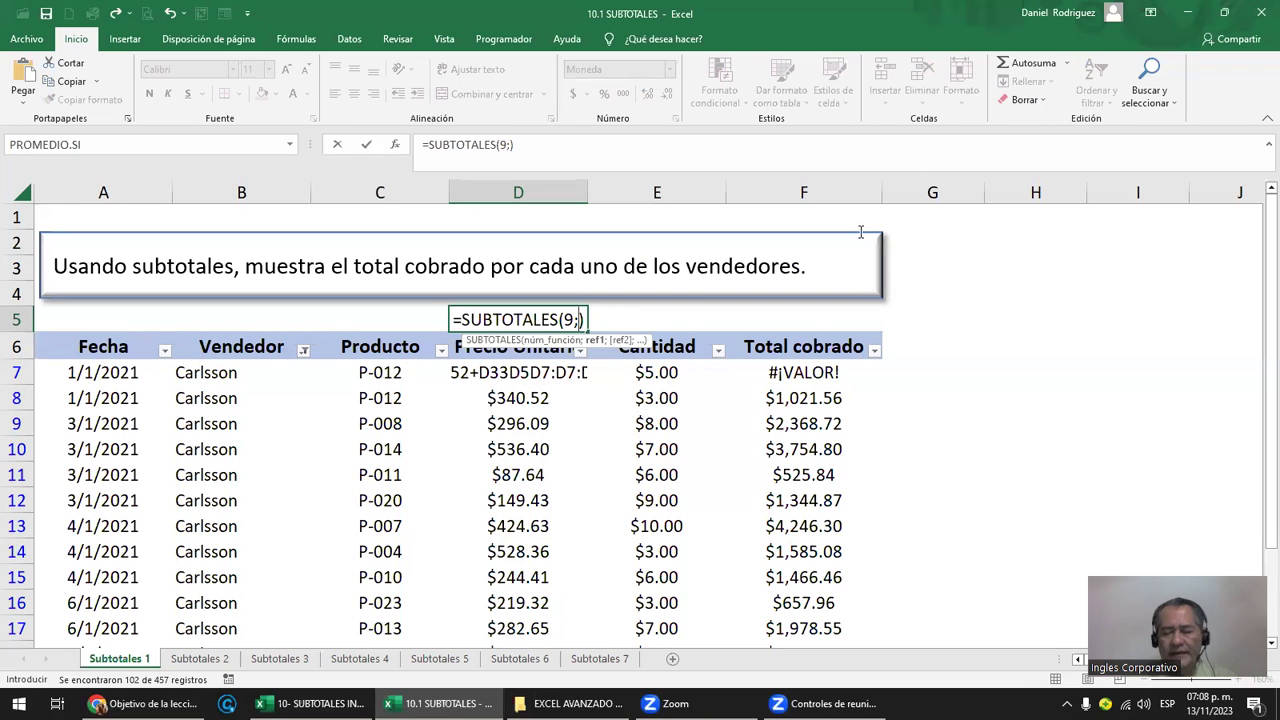
key(BackSpace)
key(BackSpace)
key(BackSpace)
key(BackSpace)
key(BackSpace)
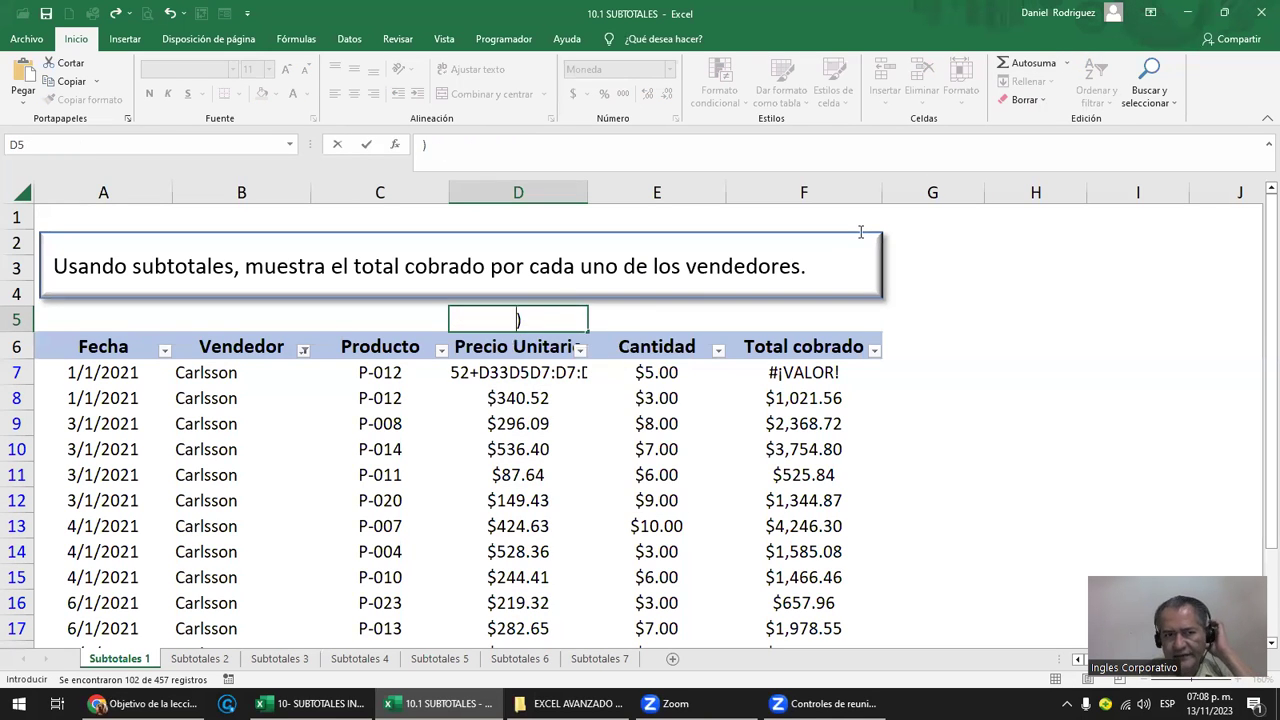
key(ctrl+Return)
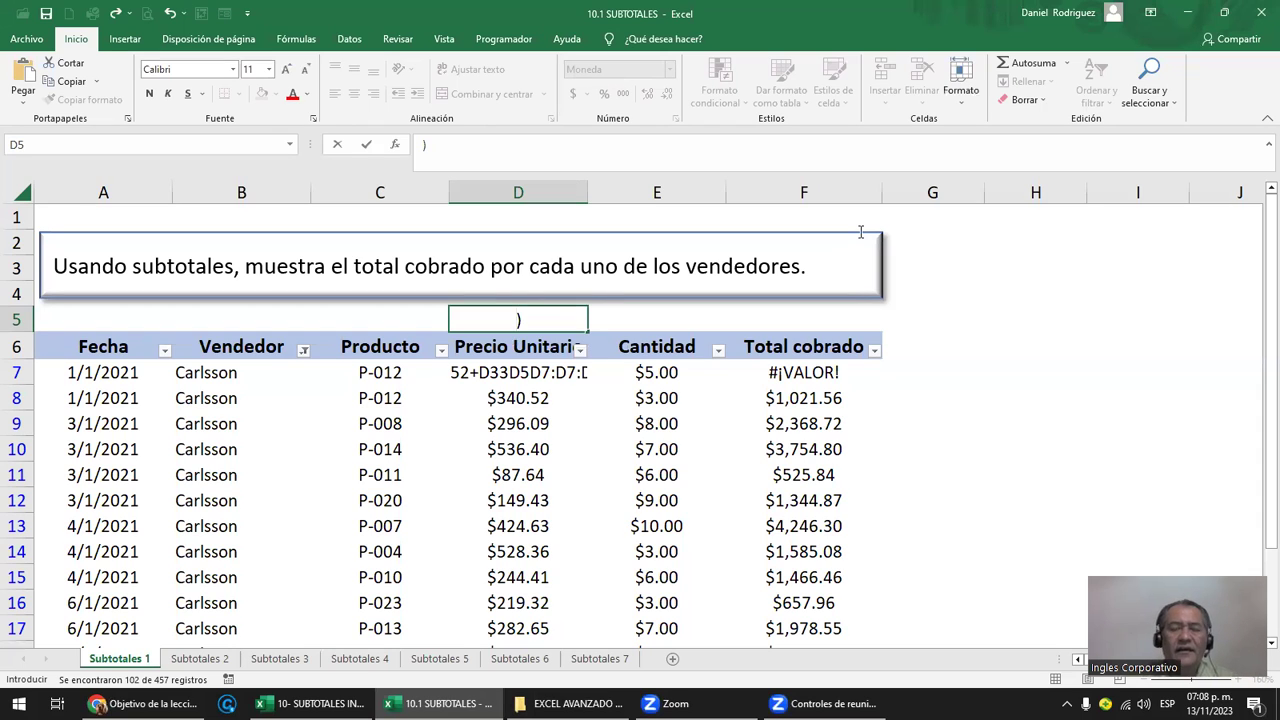
- Start a =SUMA( formula in D5 by accepting the SUMA suggestion
text(=sua)
key(BackSpace)
text(ma)
key(Tab)
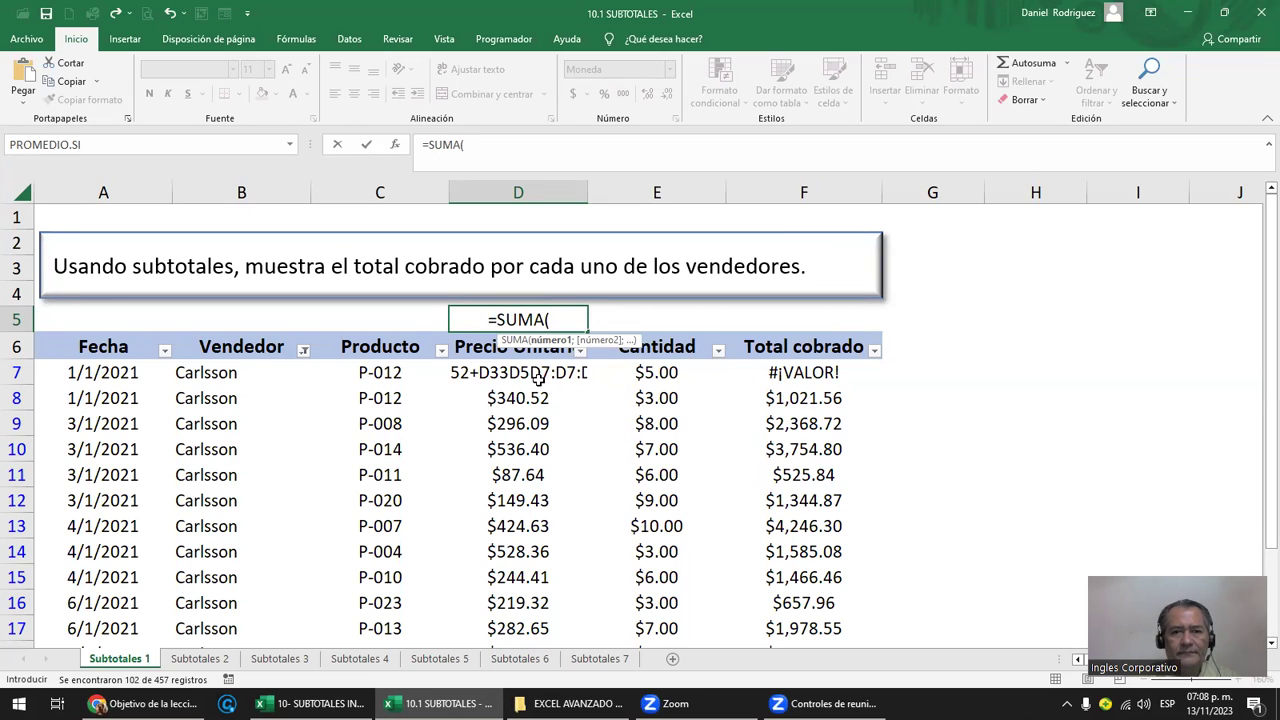
- Complete D5 as =SUMA(D7:D108), totalling $34,727.92
click(535, 374)
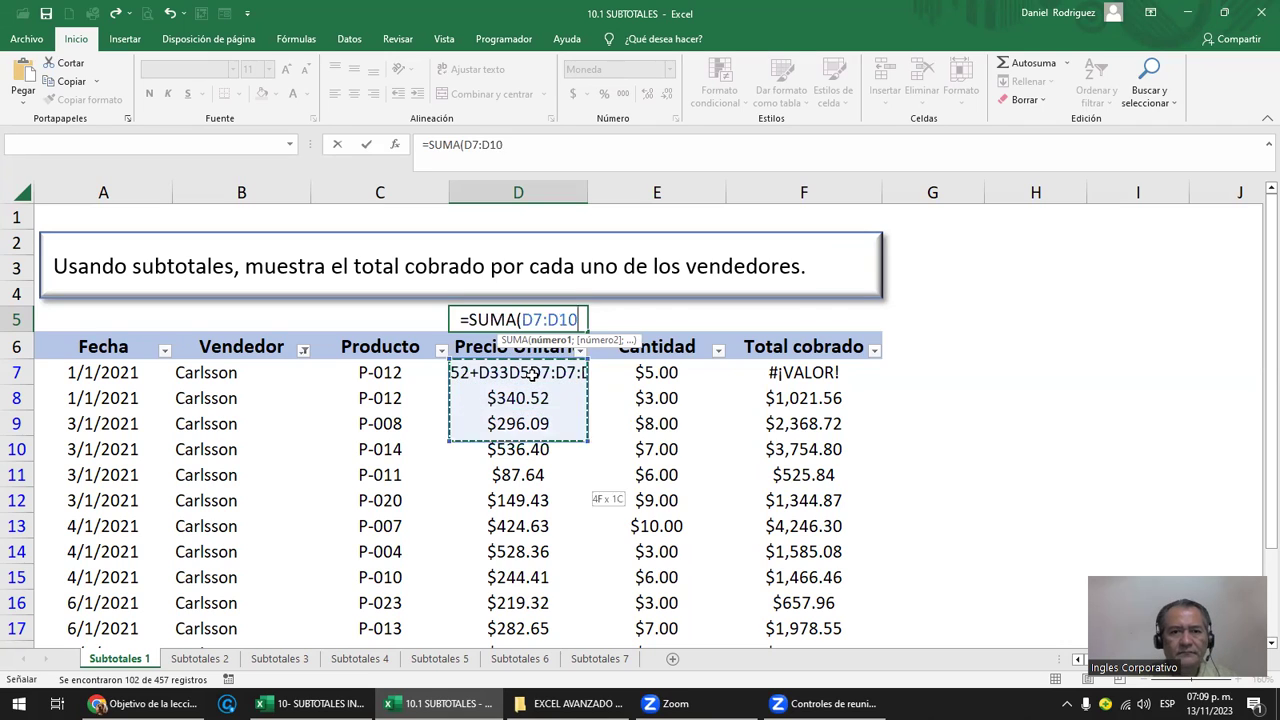
mouse_move(532, 372)
mouse_down()
mouse_move(518, 627)
mouse_move(532, 375)
mouse_up()
key(Return)
- Copy the D5 sum into E5:F5, giving $573.00 and #¡VALOR!
scroll(532, 372, up, 2)
click(516, 319)
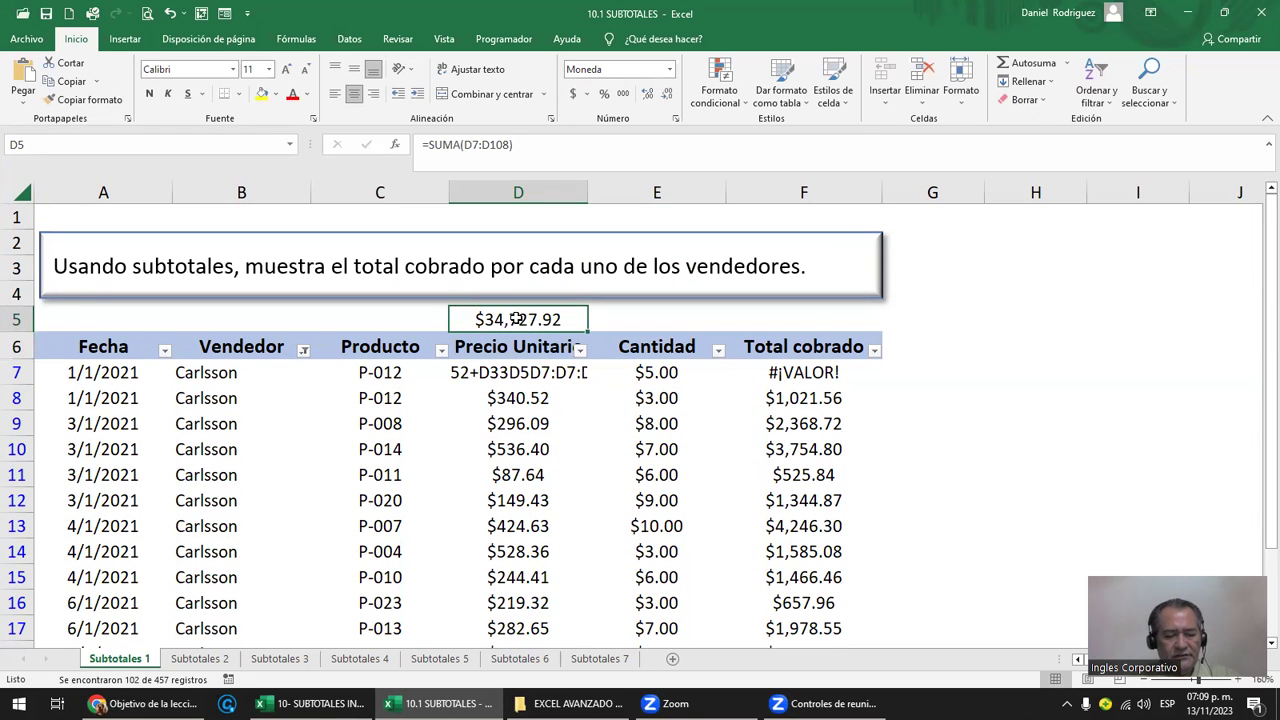
key(ctrl+c)
key(Right)
key(shift+Right)
key(Return)
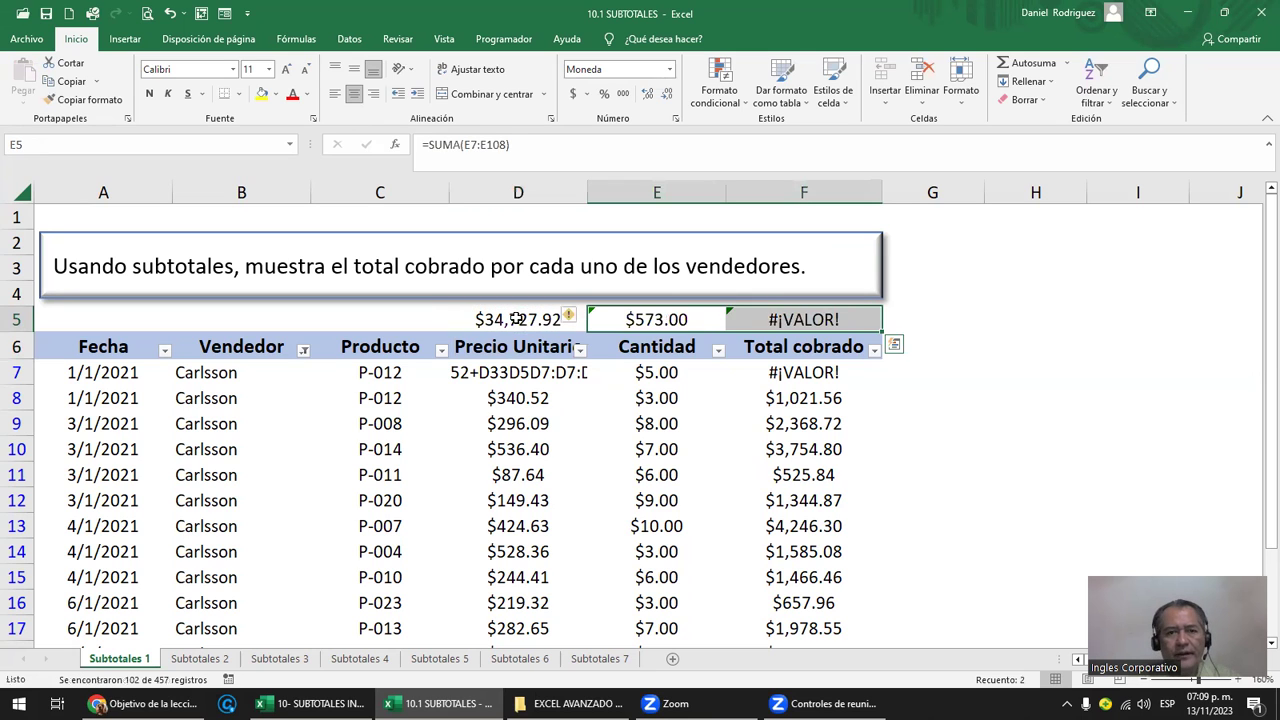
double_click(789, 318)
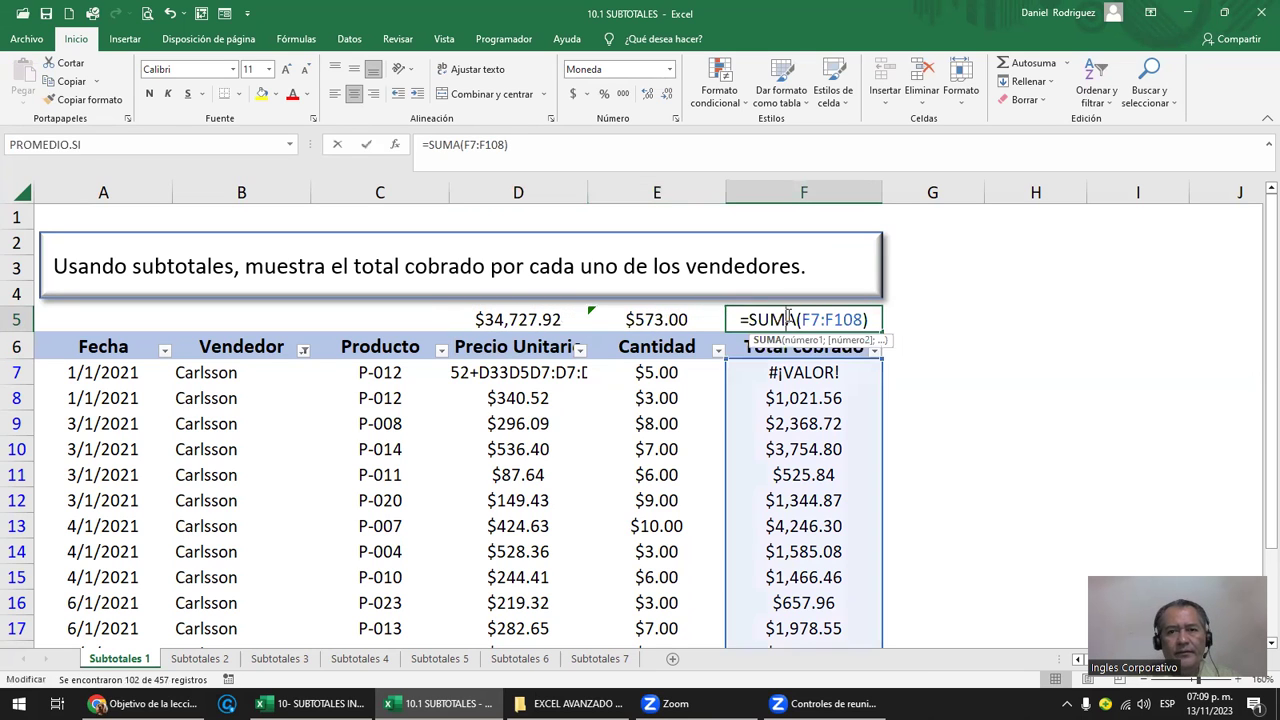
click(843, 395)
key(Up)
key(Left)
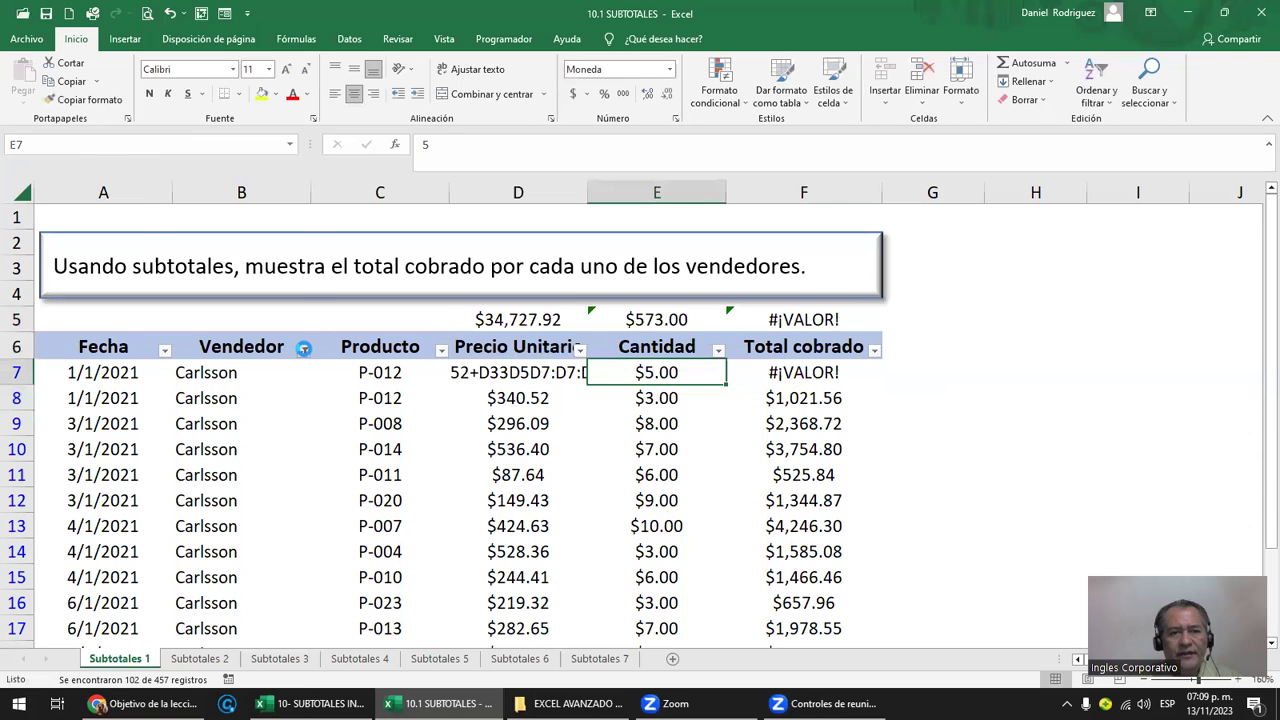
- Filter Vendedor to Espinoza only and select the row 5 totals
click(304, 351)
click(167, 190)
click(162, 204)
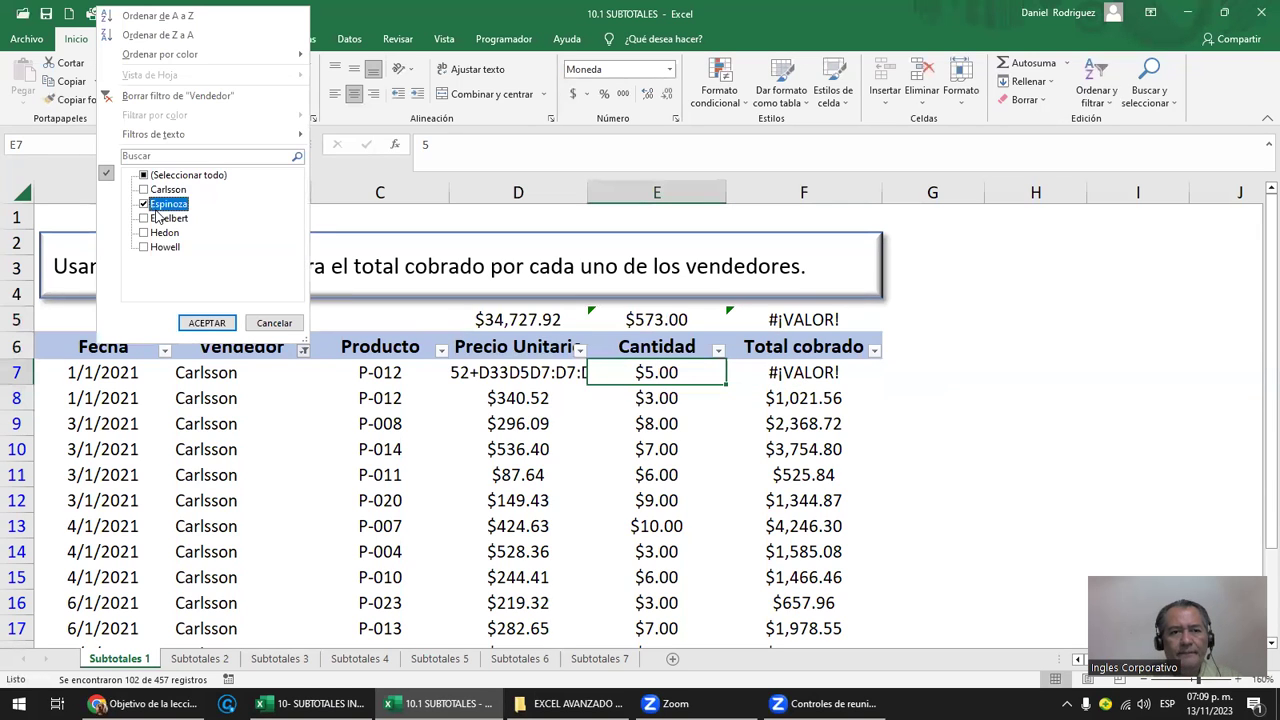
click(205, 325)
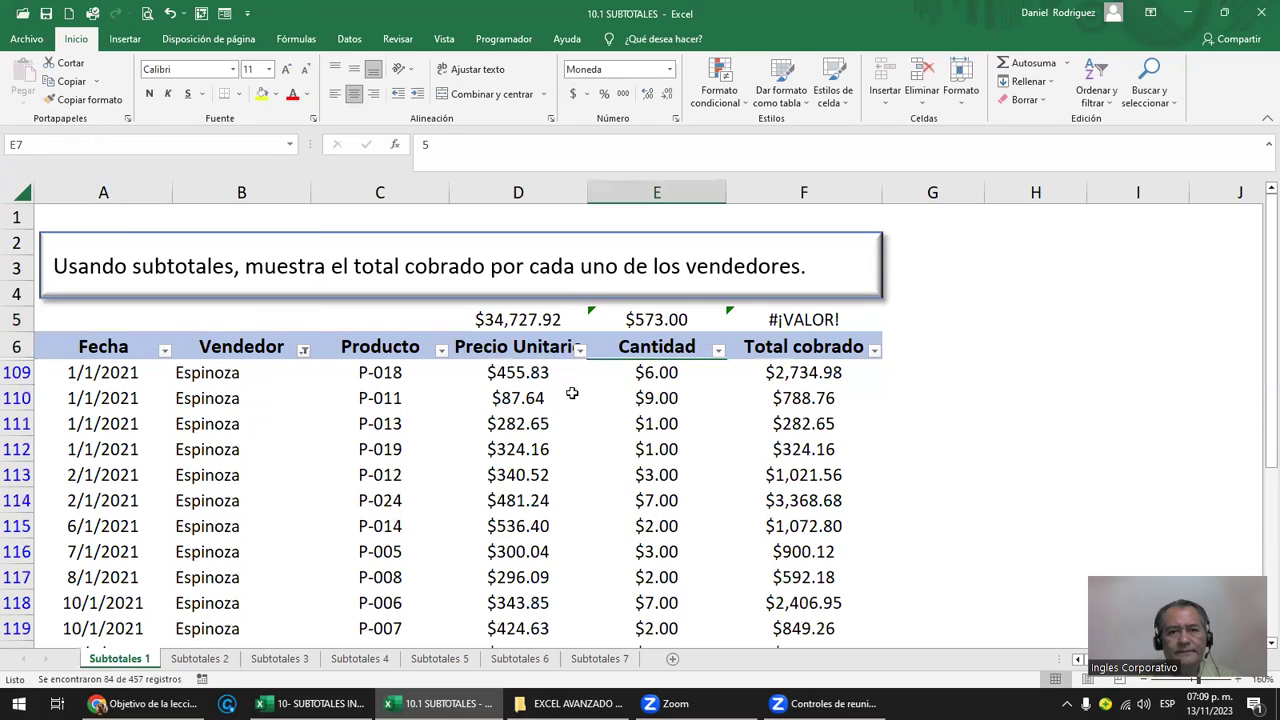
click(545, 371)
drag(495, 319, 810, 320)
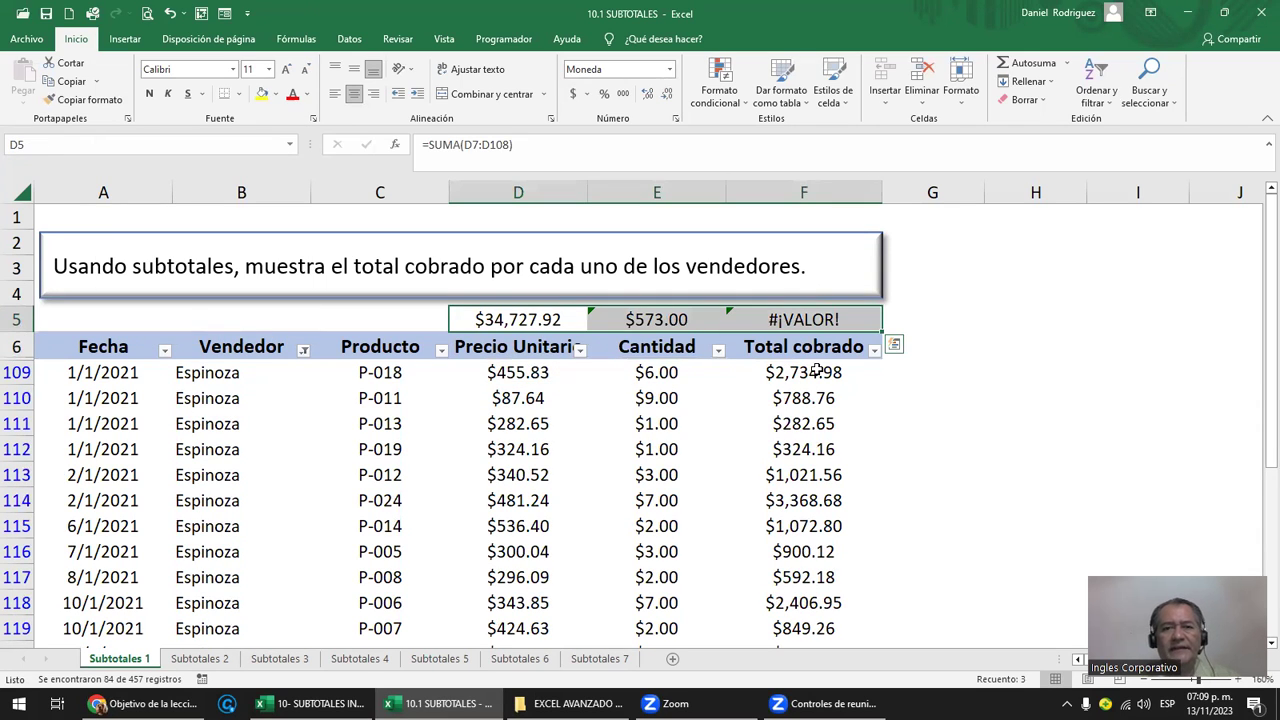
- Filter Vendedor to Hedon only and delete the totals in D5:G5
click(298, 349)
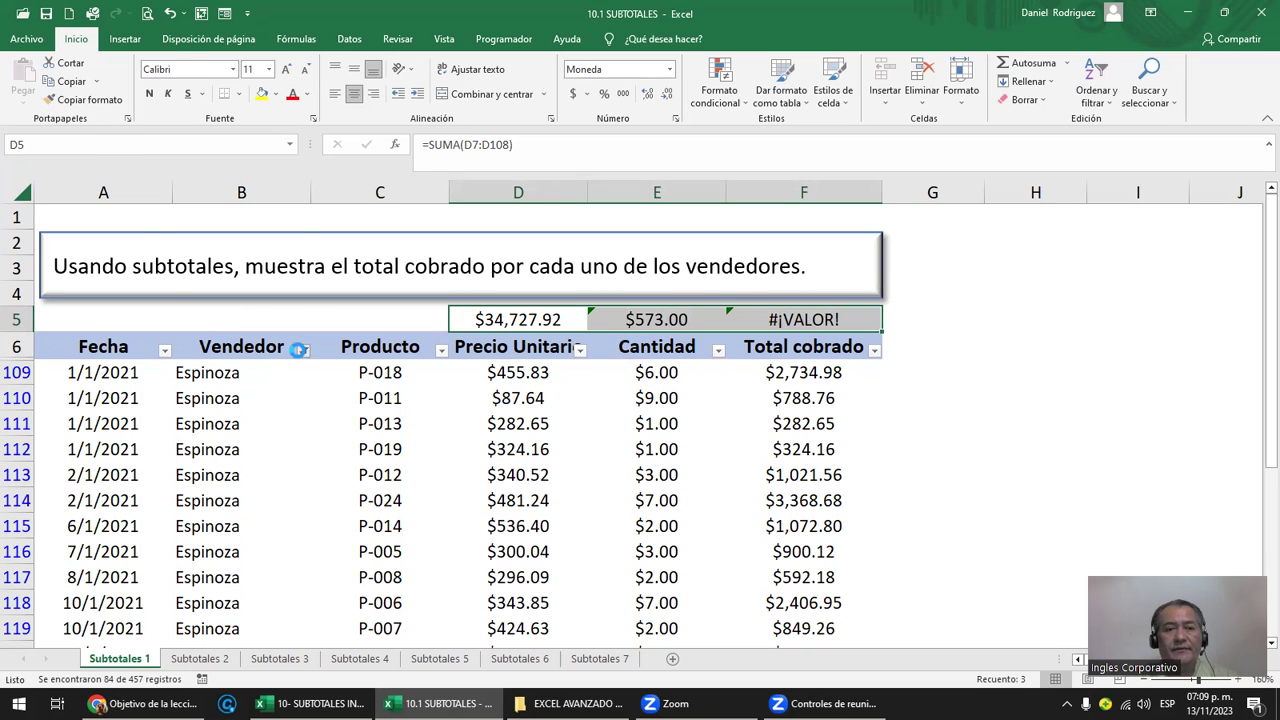
click(170, 232)
click(172, 204)
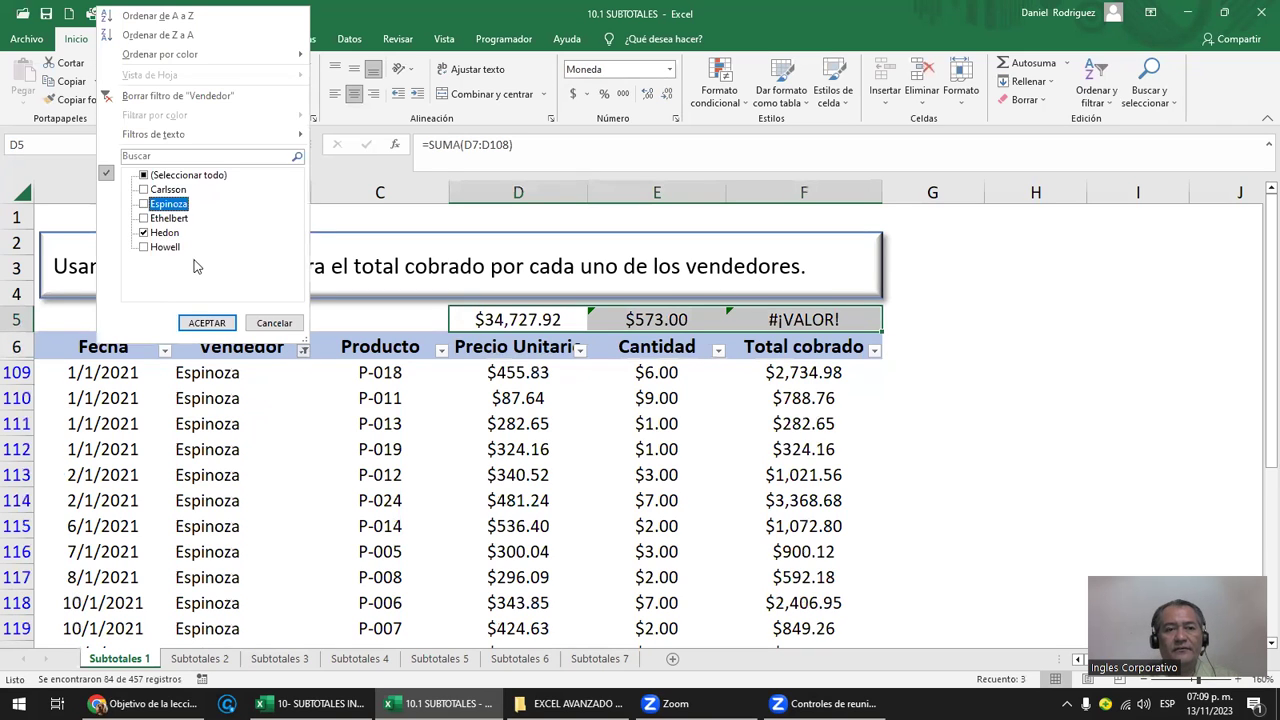
click(207, 323)
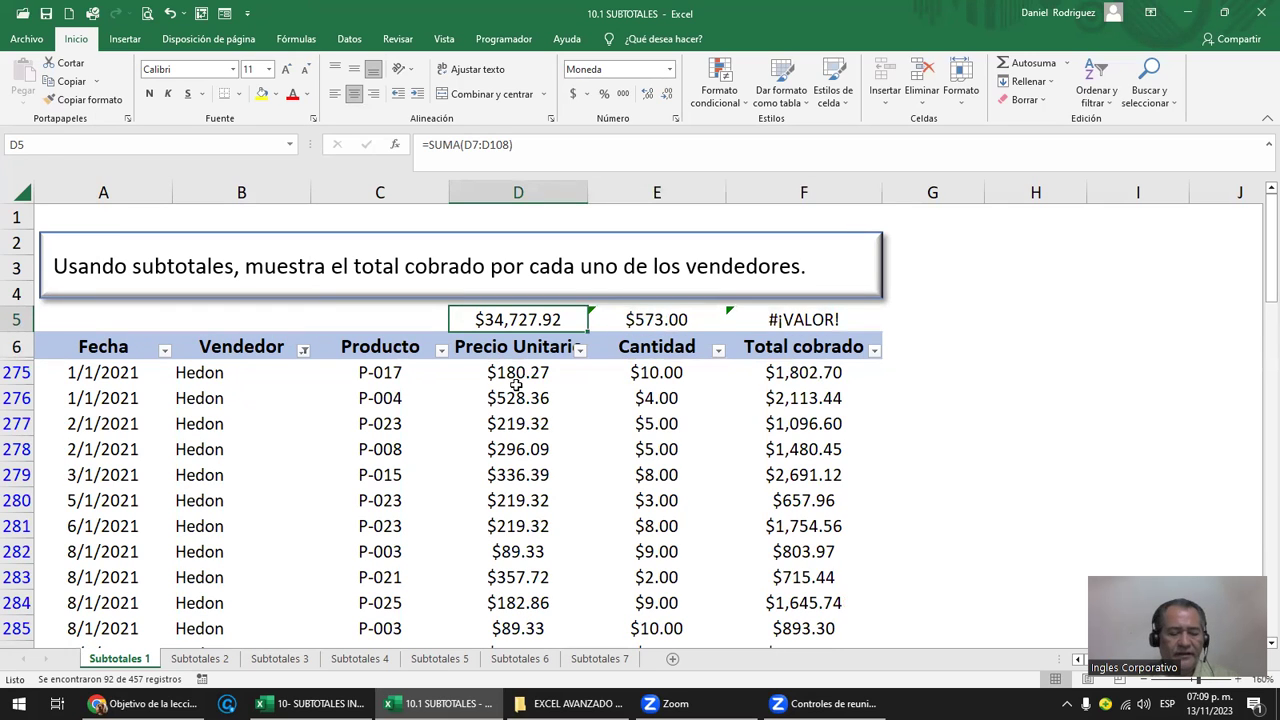
key(shift+Right)
key(shift+Right)
key(shift+Right)
key(Delete)
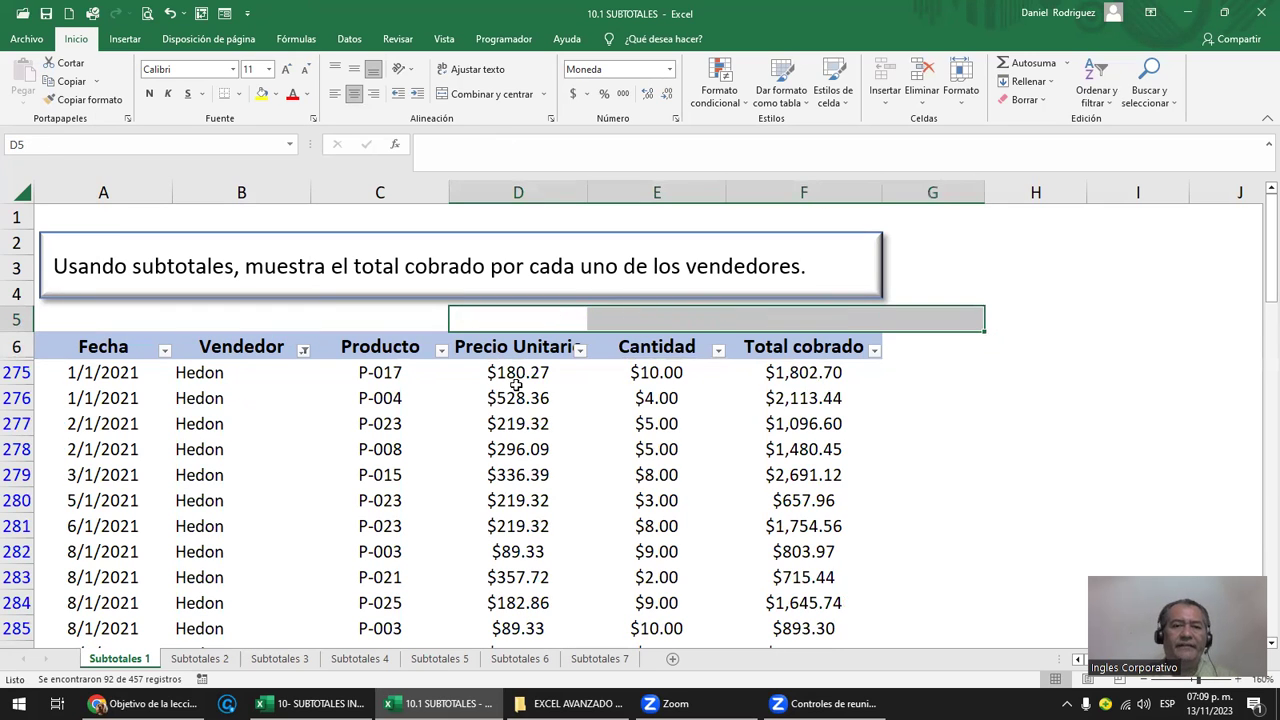
- Clear the Vendedor filter so all sellers' rows show
drag(508, 370, 478, 540)
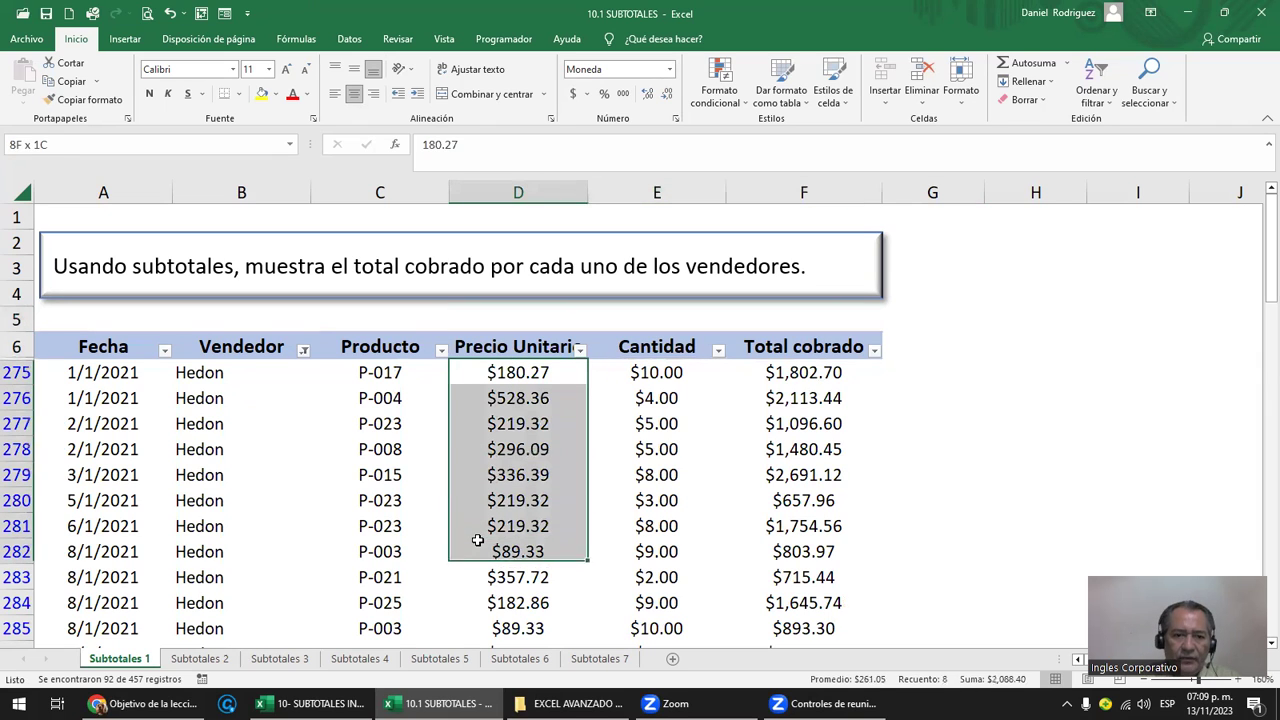
click(196, 373)
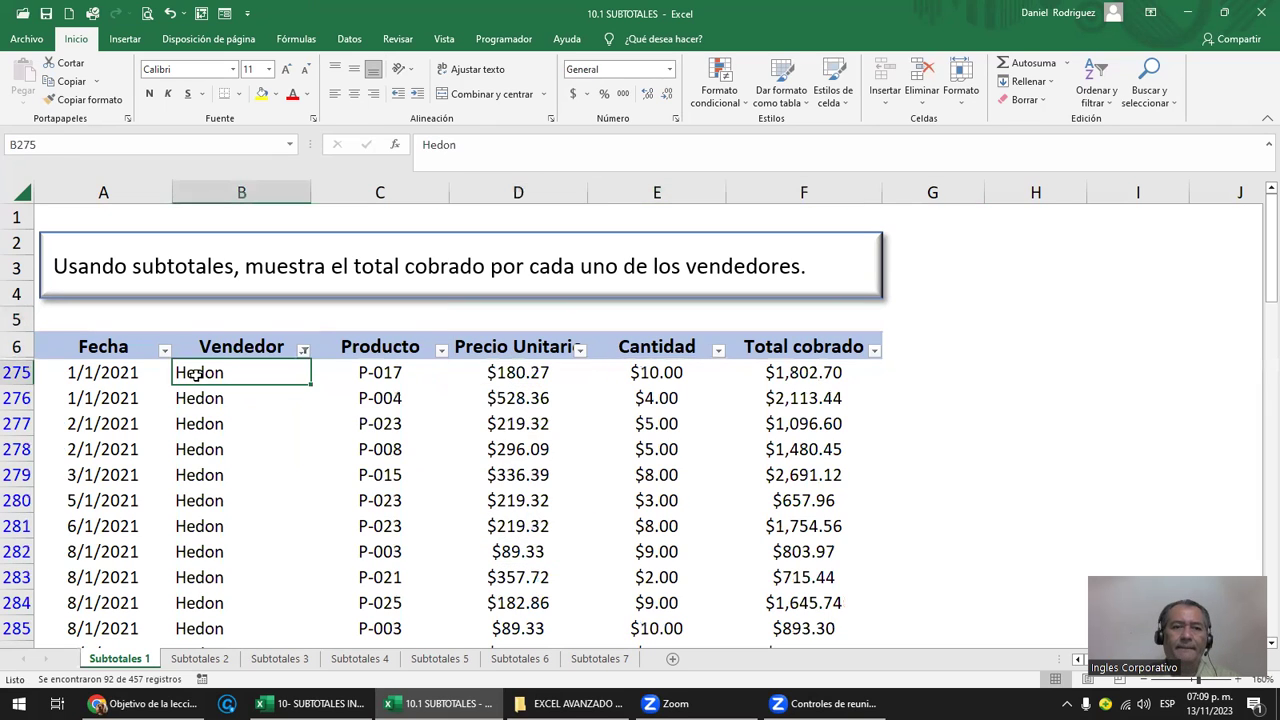
click(303, 349)
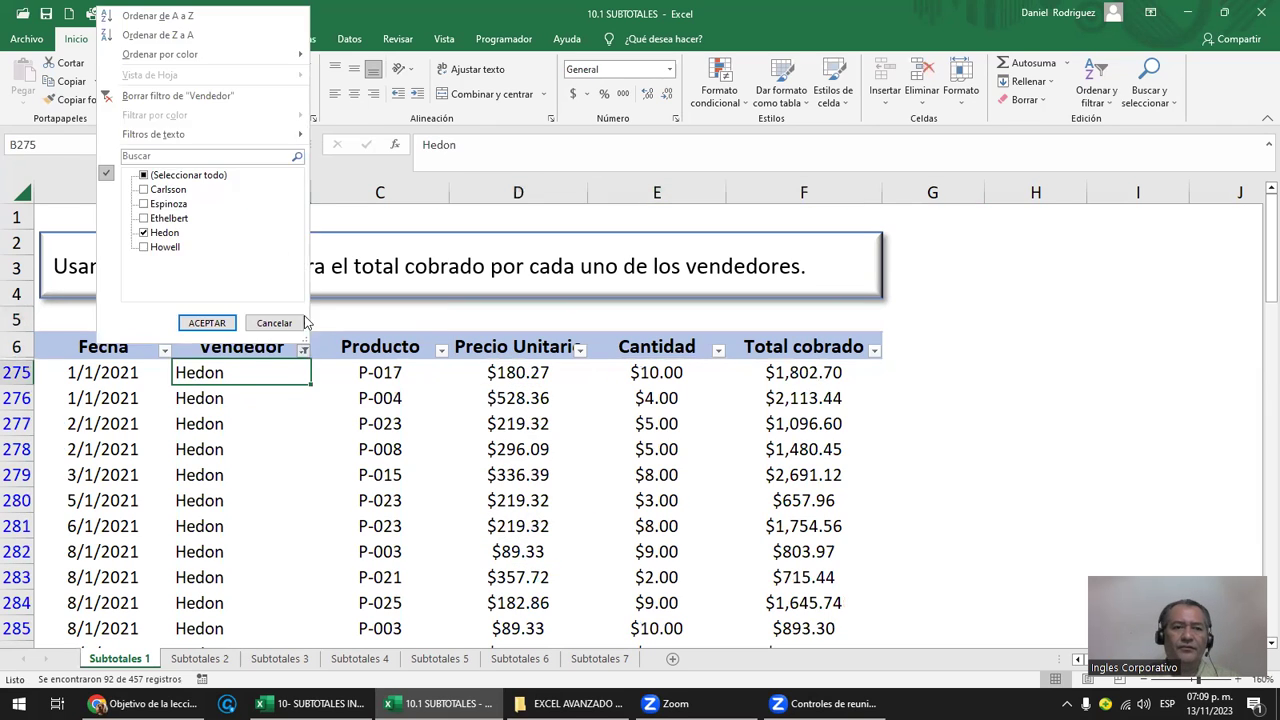
click(156, 95)
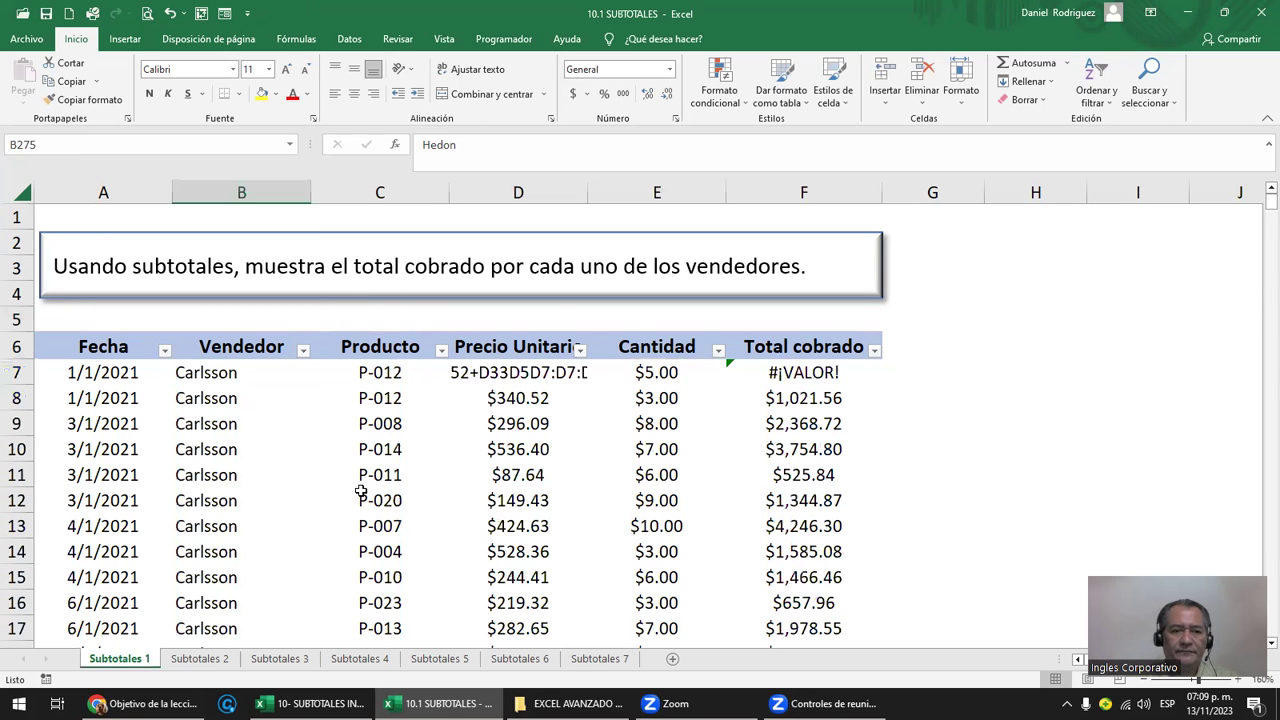
click(145, 703)
scroll(436, 538, up, 4)
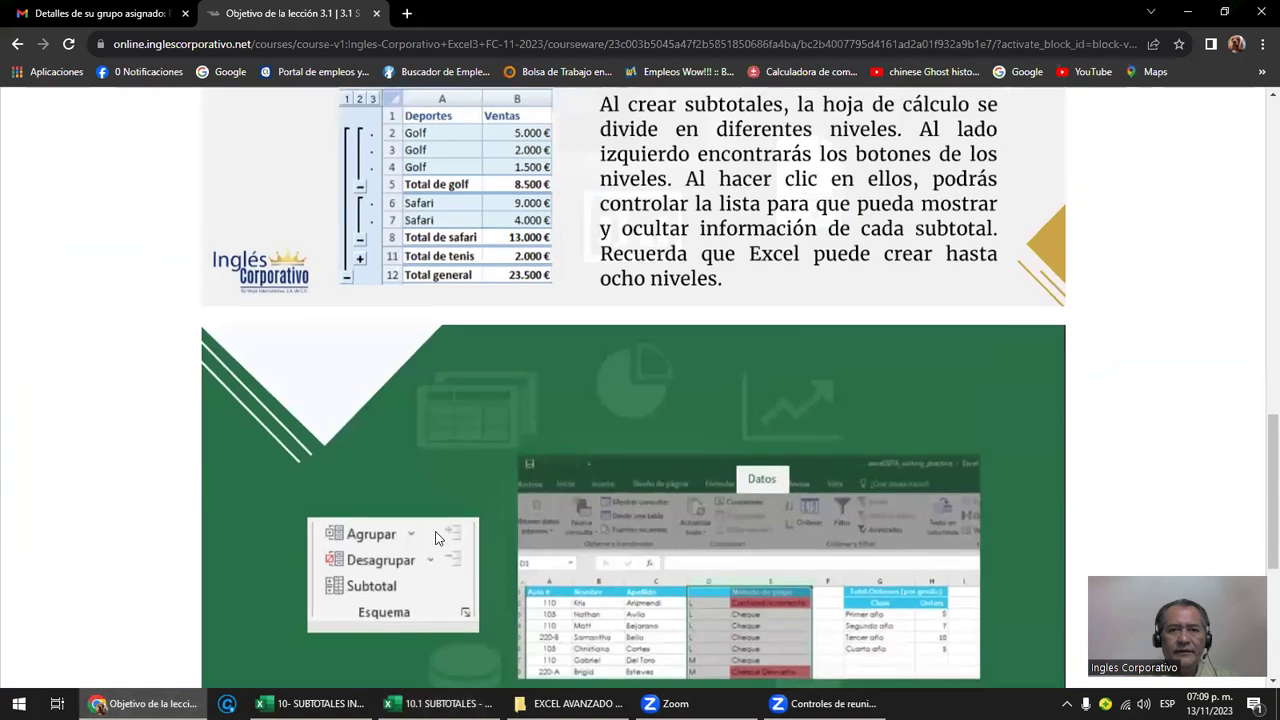
scroll(436, 538, up, 4)
scroll(436, 538, up, 4)
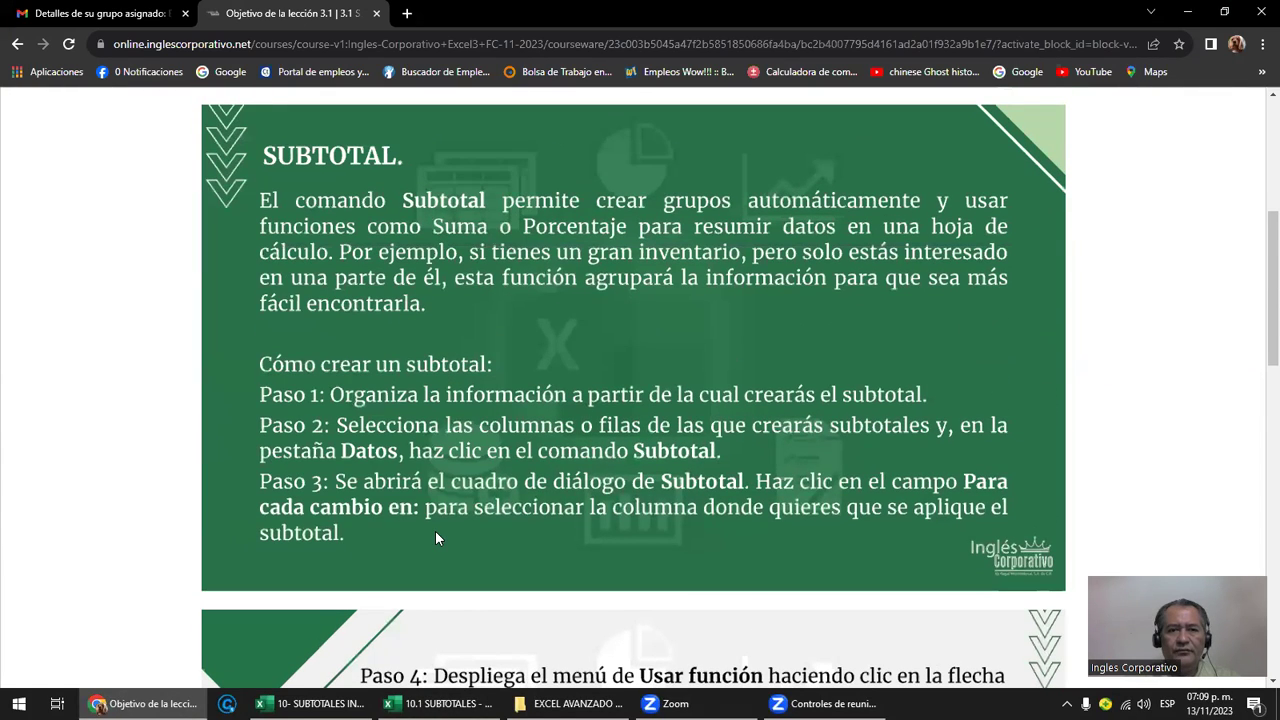
scroll(435, 530, down, 5)
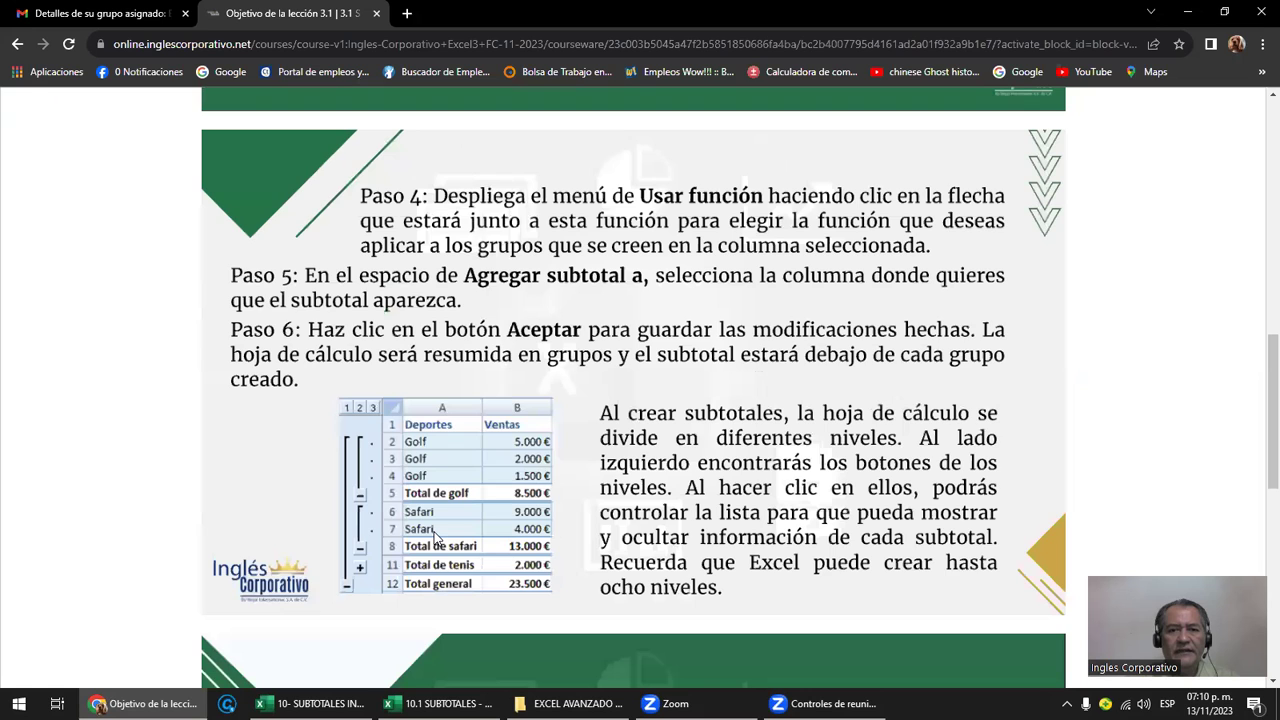
scroll(435, 538, down, 5)
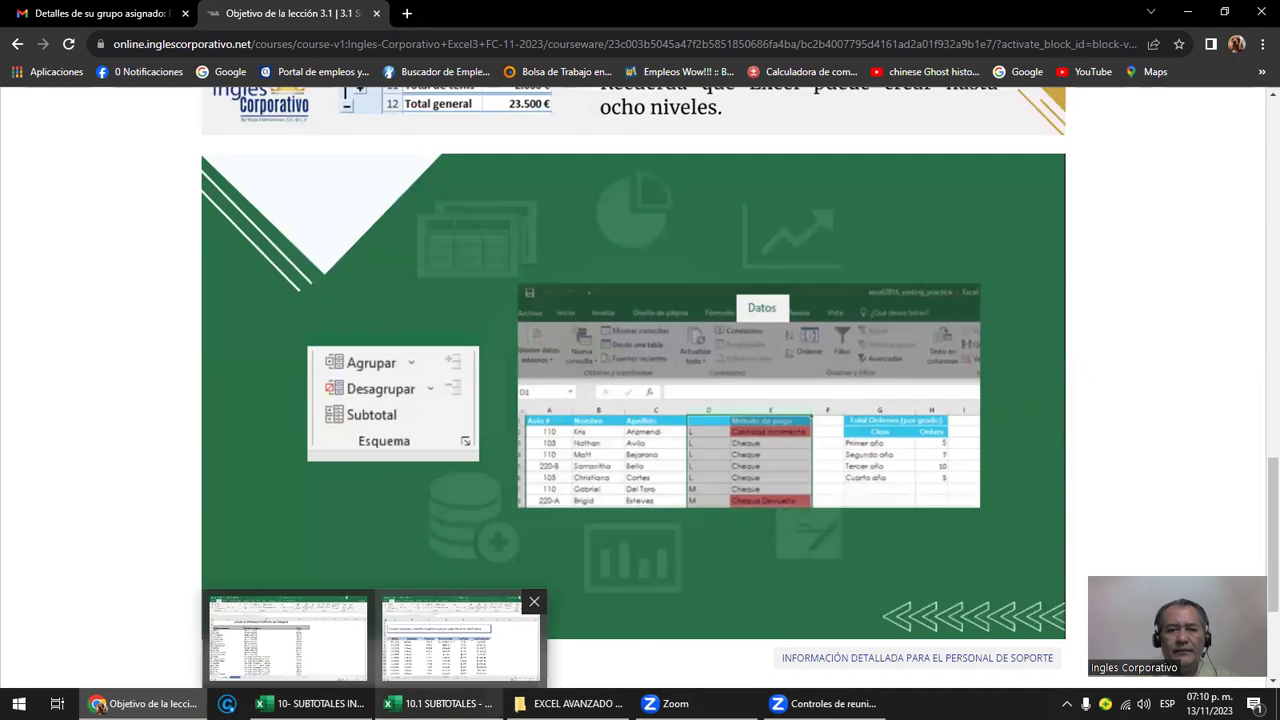
click(440, 703)
click(465, 369)
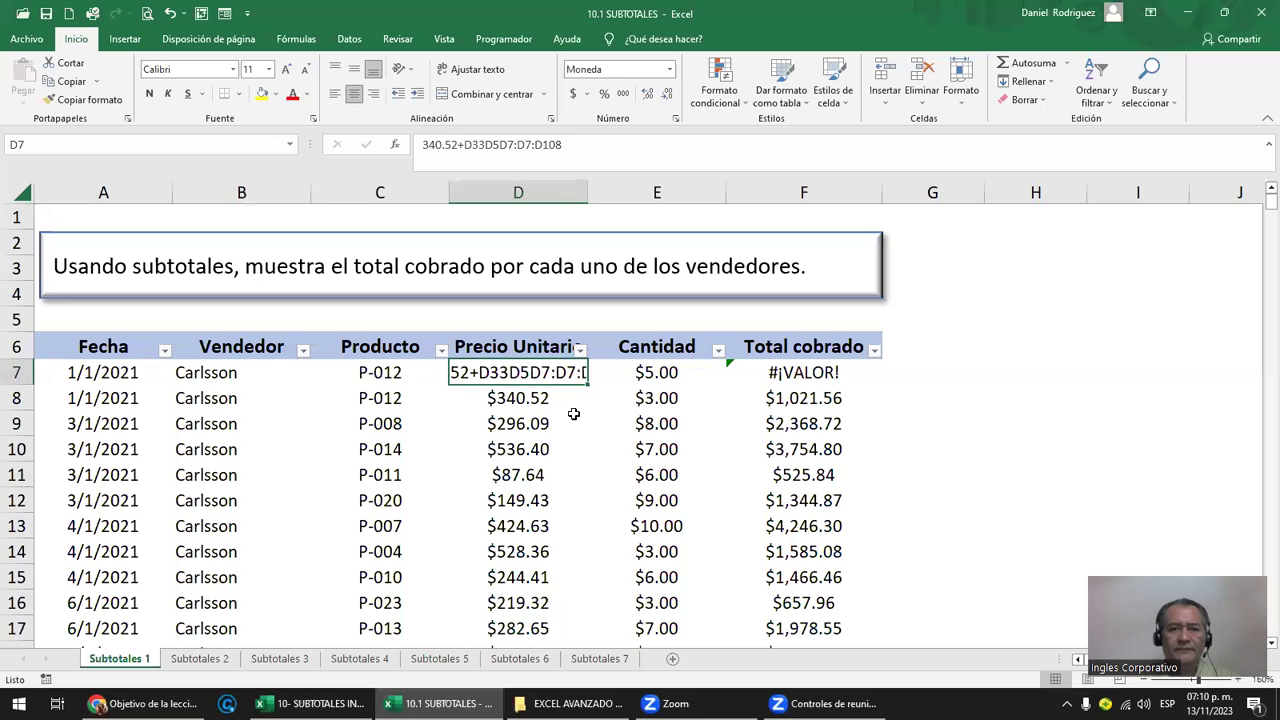
click(521, 399)
key(Up)
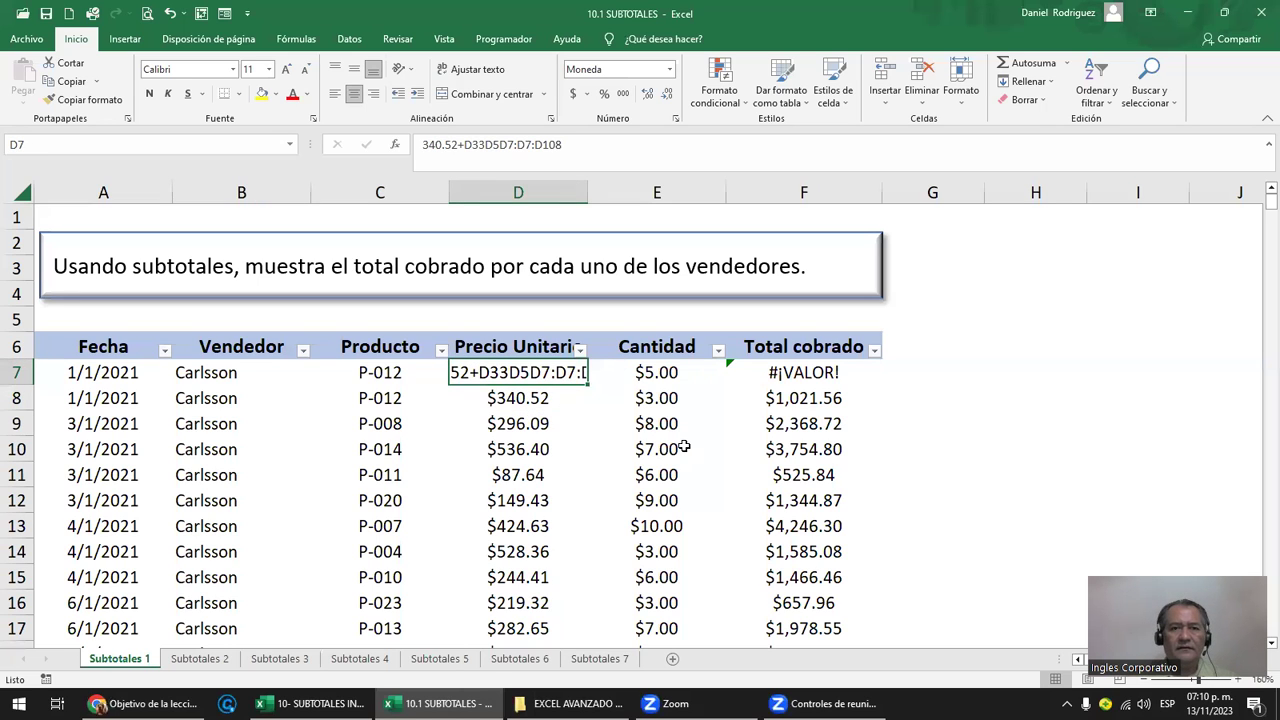
key(Down)
key(Up)
key(F2)
key(BackSpace)
key(BackSpace)
key(BackSpace)
key(BackSpace)
key(BackSpace)
key(BackSpace)
key(BackSpace)
key(BackSpace)
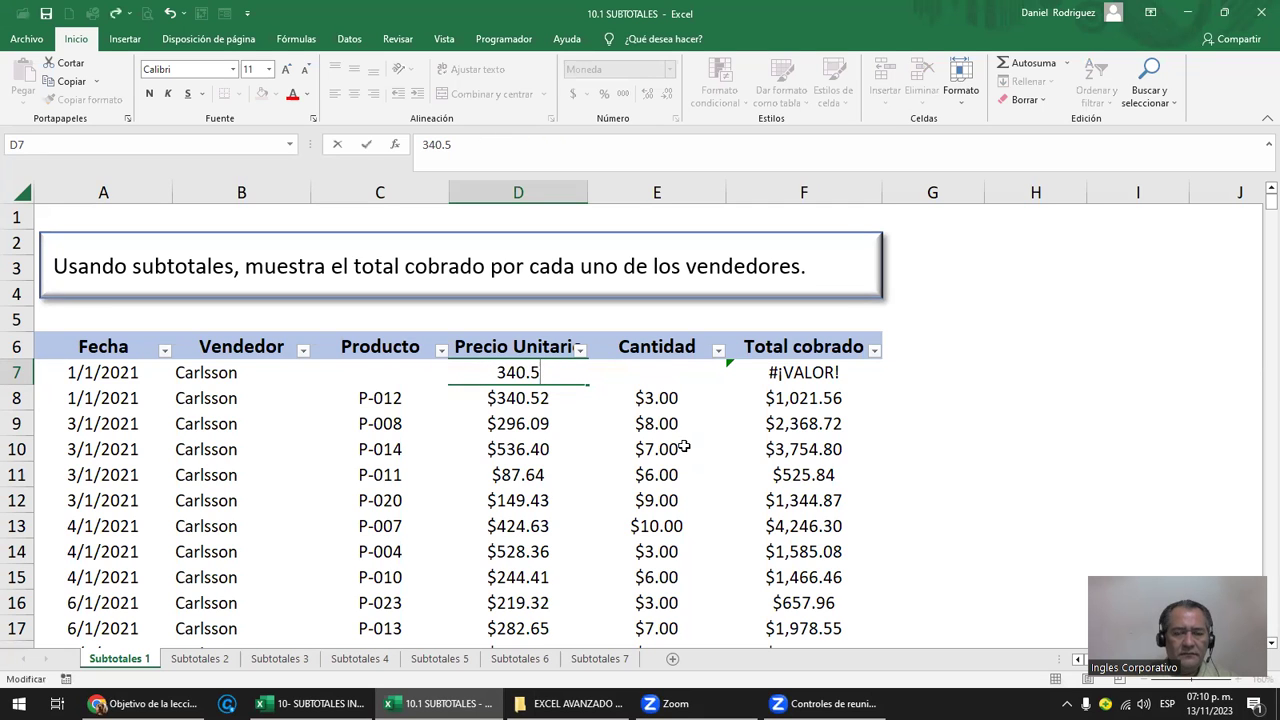
text(2)
key(ctrl+Return)
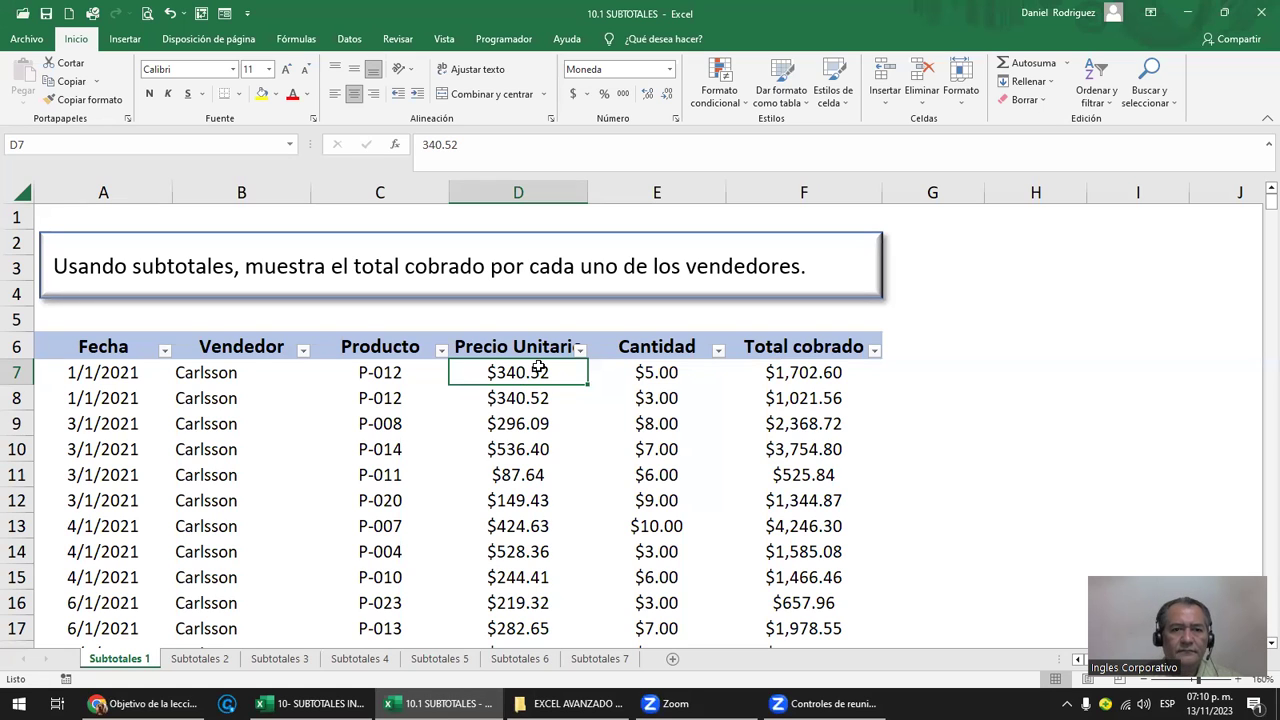
click(104, 372)
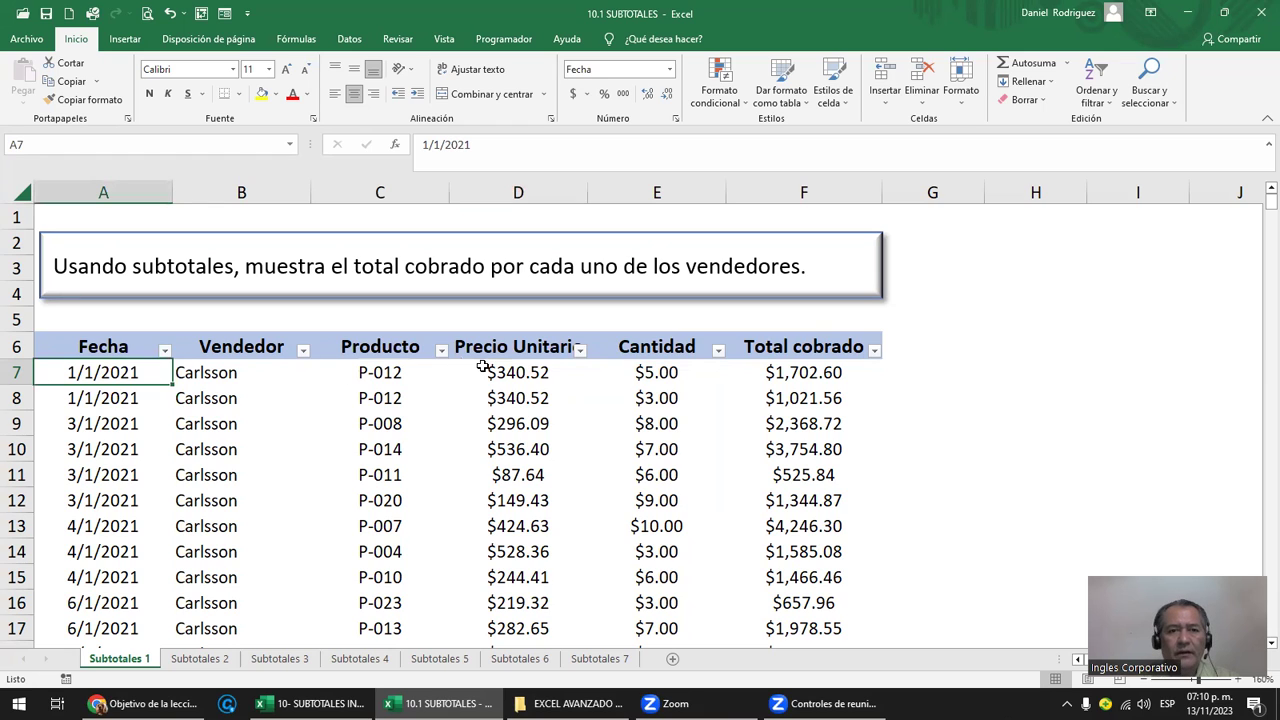
click(106, 348)
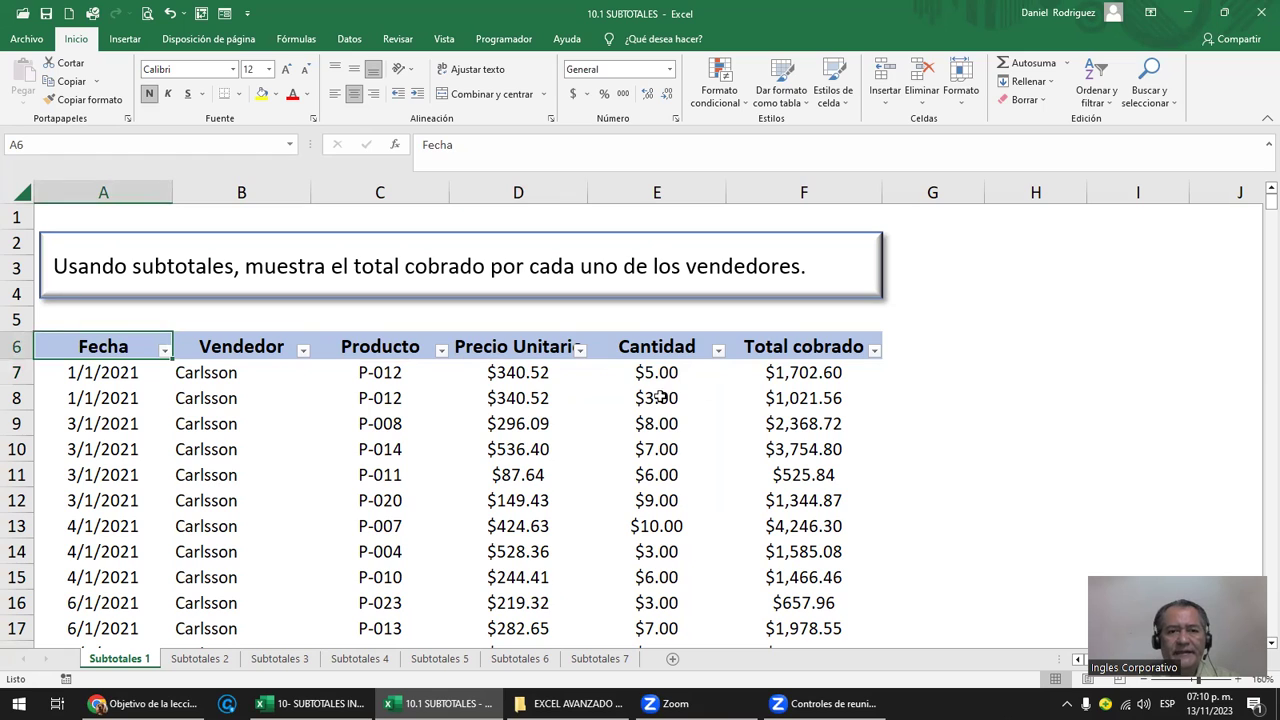
click(812, 380)
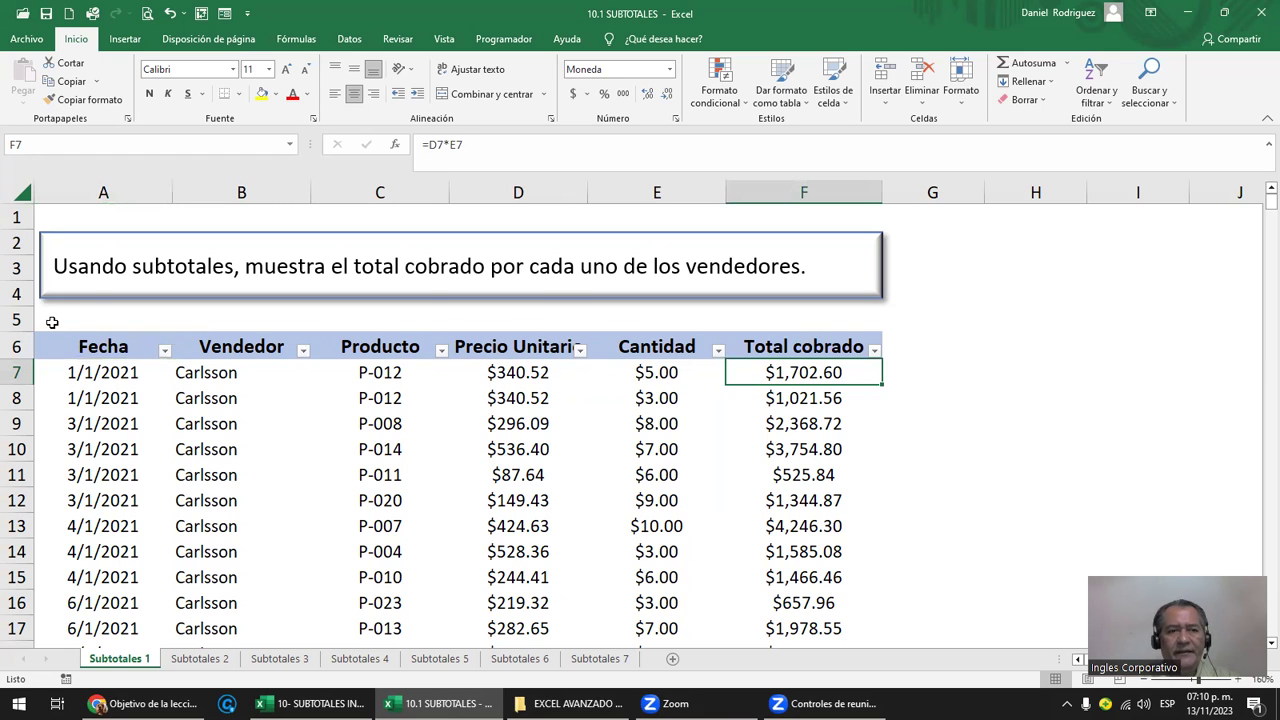
drag(52, 322, 569, 316)
drag(921, 313, 926, 314)
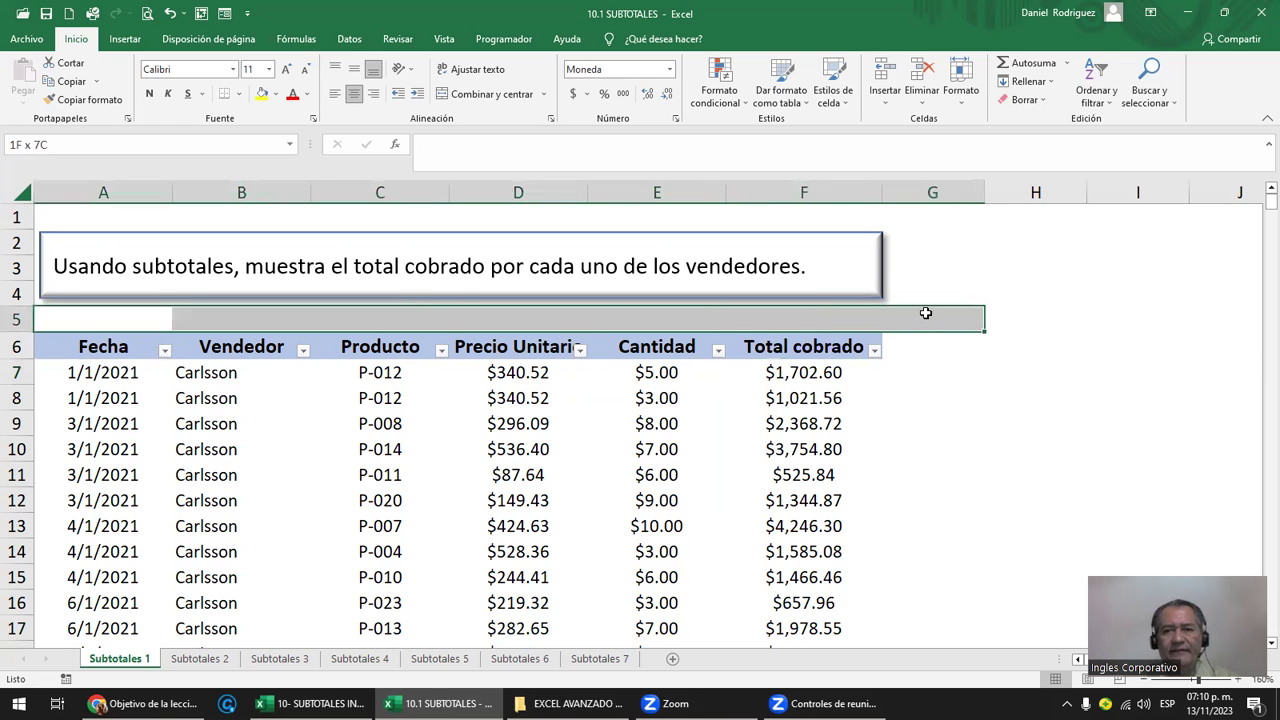
click(940, 190)
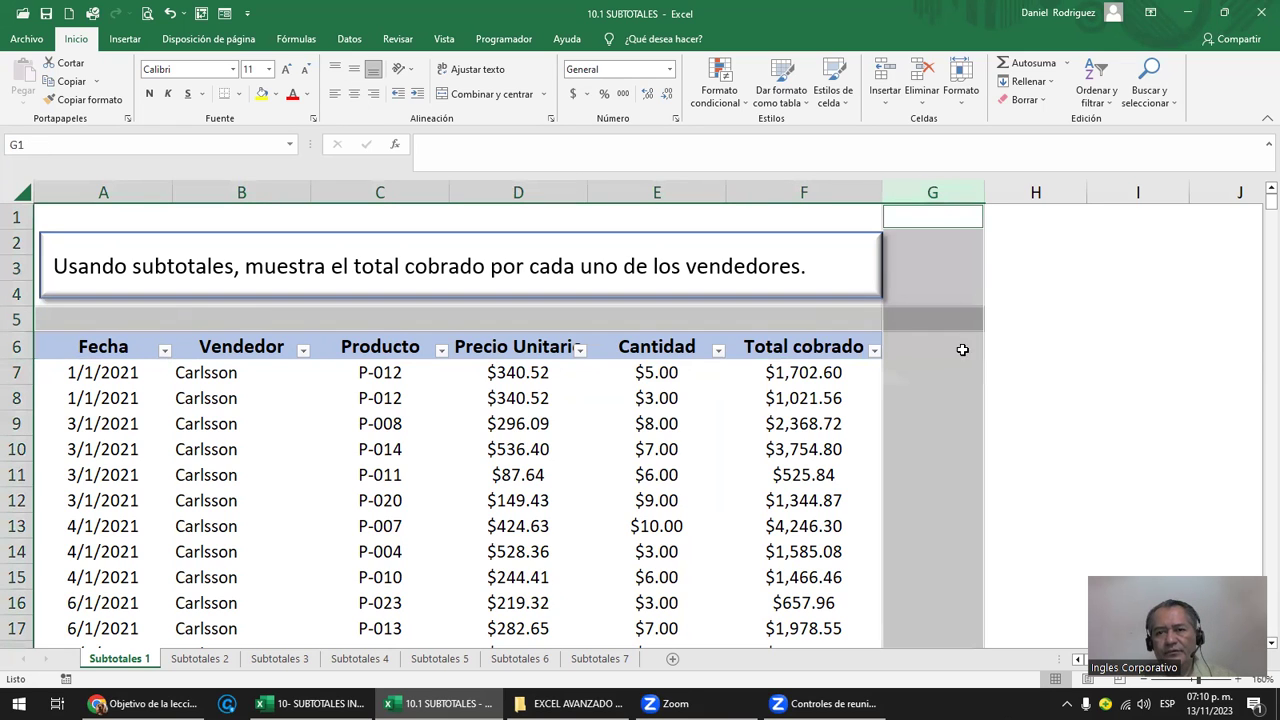
click(675, 376)
scroll(680, 380, down, 3)
scroll(685, 381, down, 2)
scroll(685, 381, down, 1)
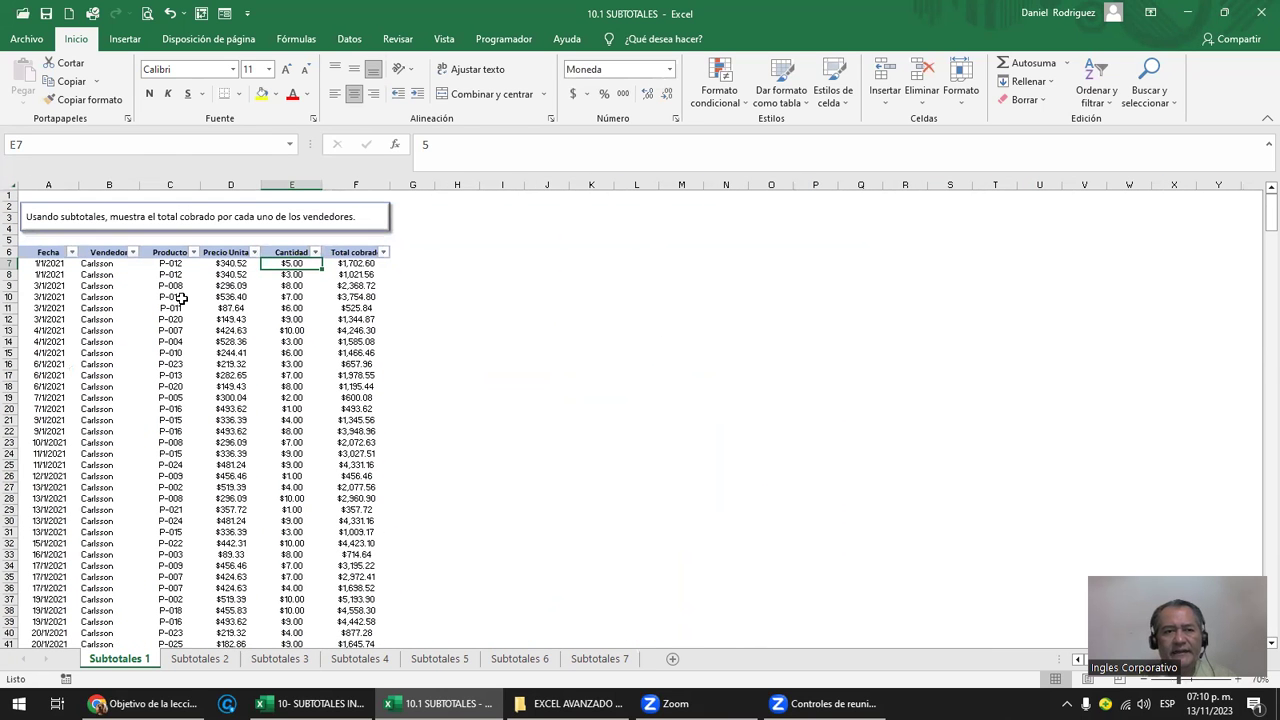
click(52, 254)
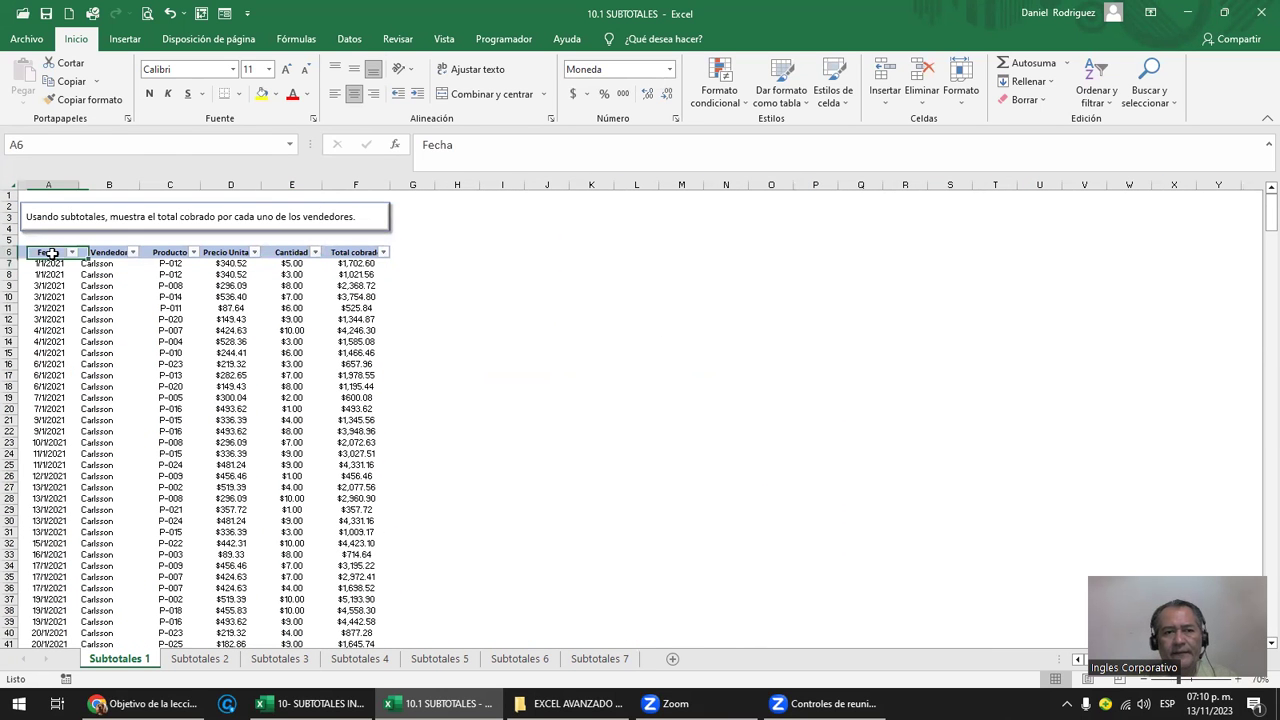
key(ctrl+shift+End)
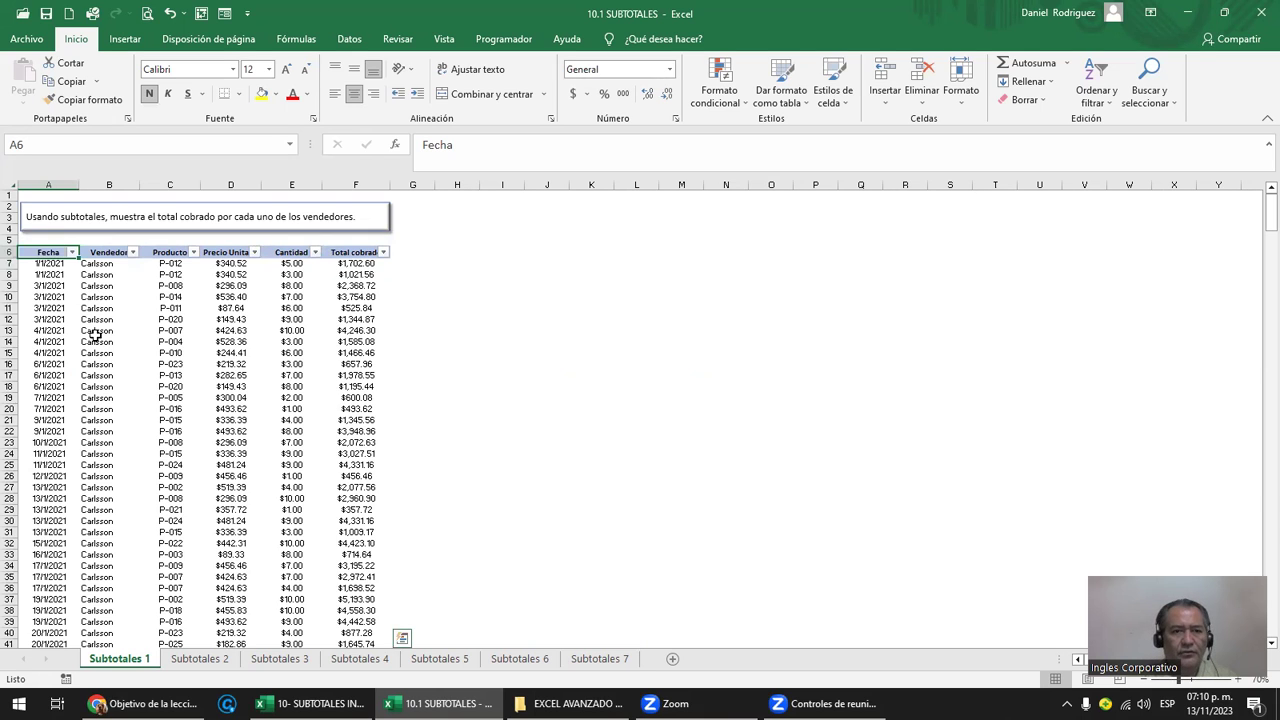
scroll(93, 336, up, 20)
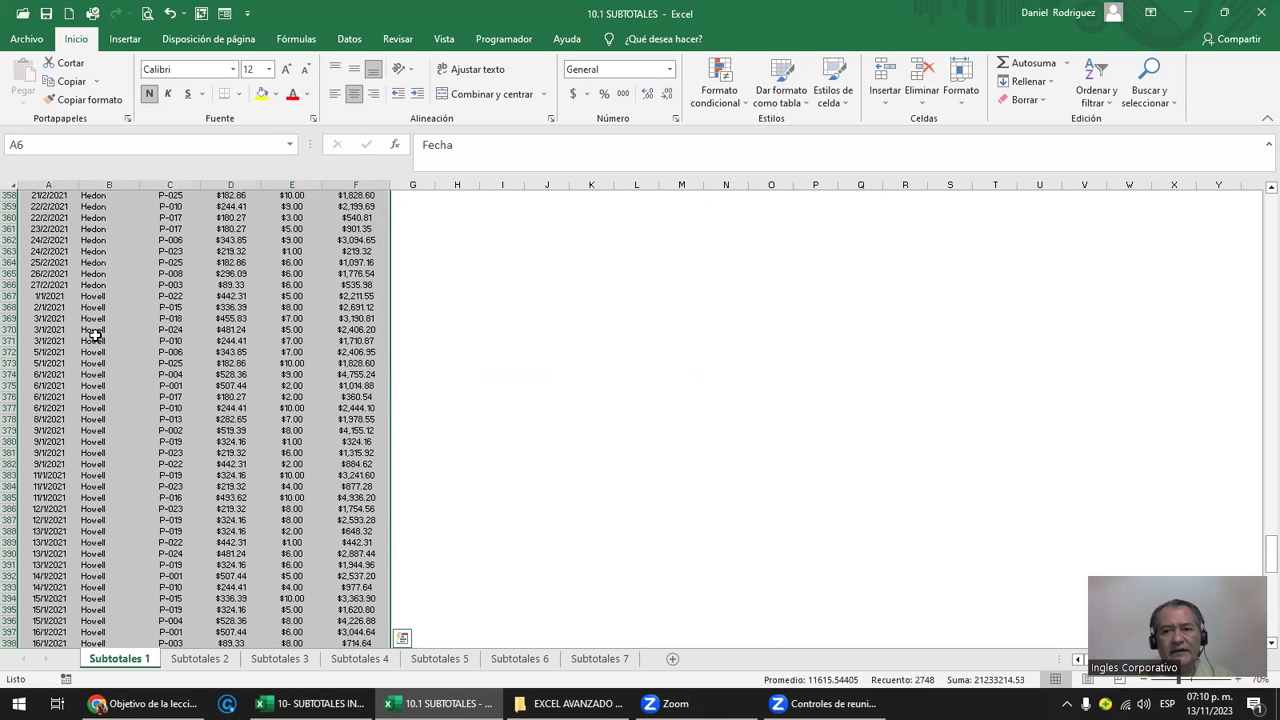
drag(1270, 530, 1270, 205)
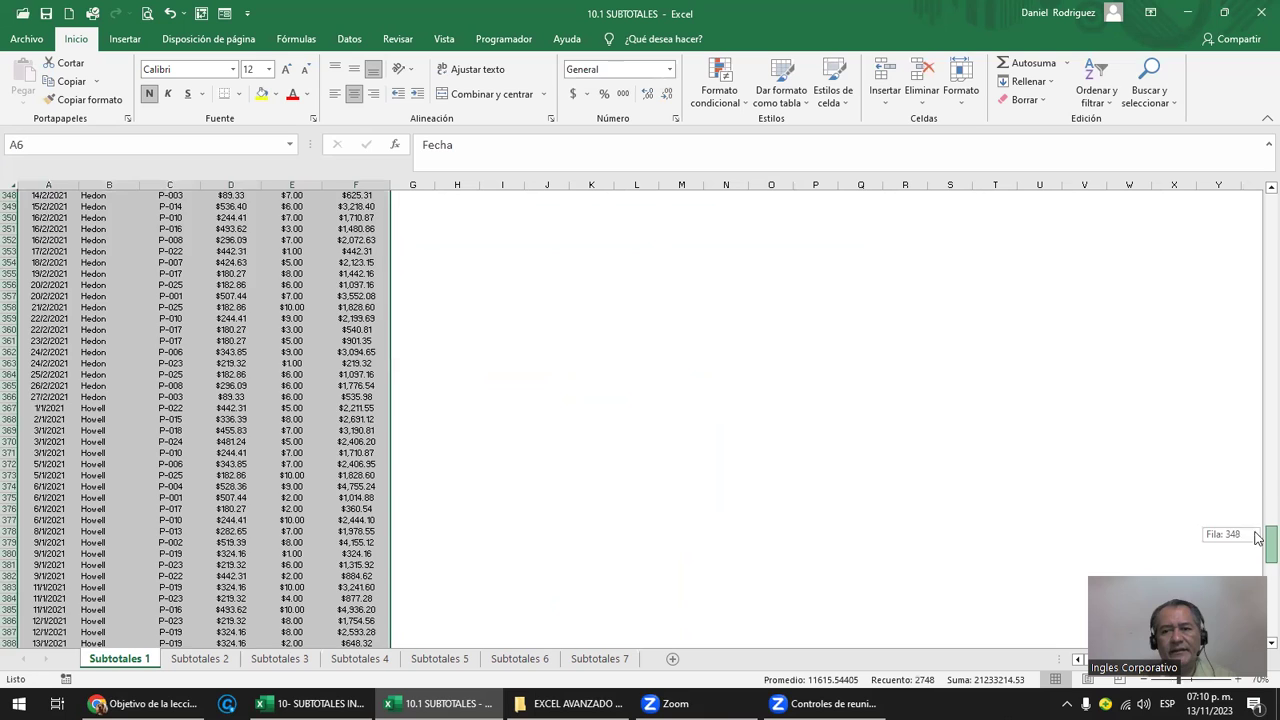
click(484, 254)
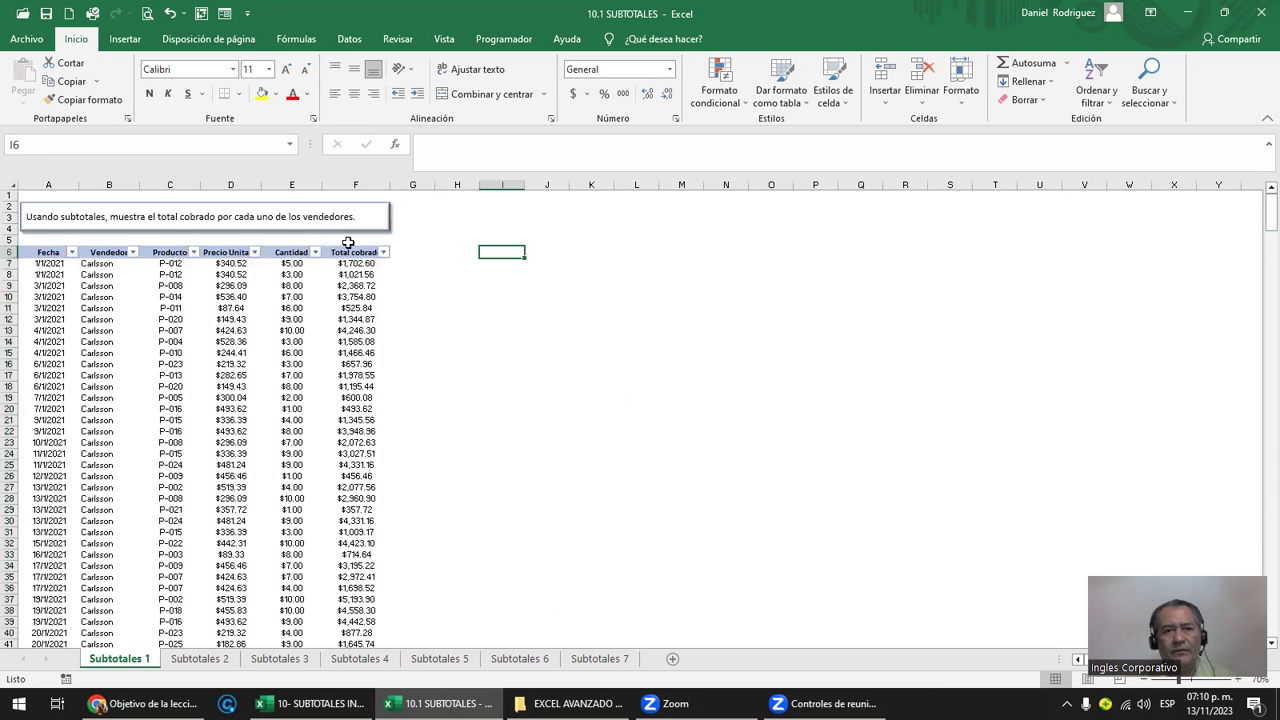
ctrl+scroll(348, 240, up, 5)
scroll(348, 240, up, 2)
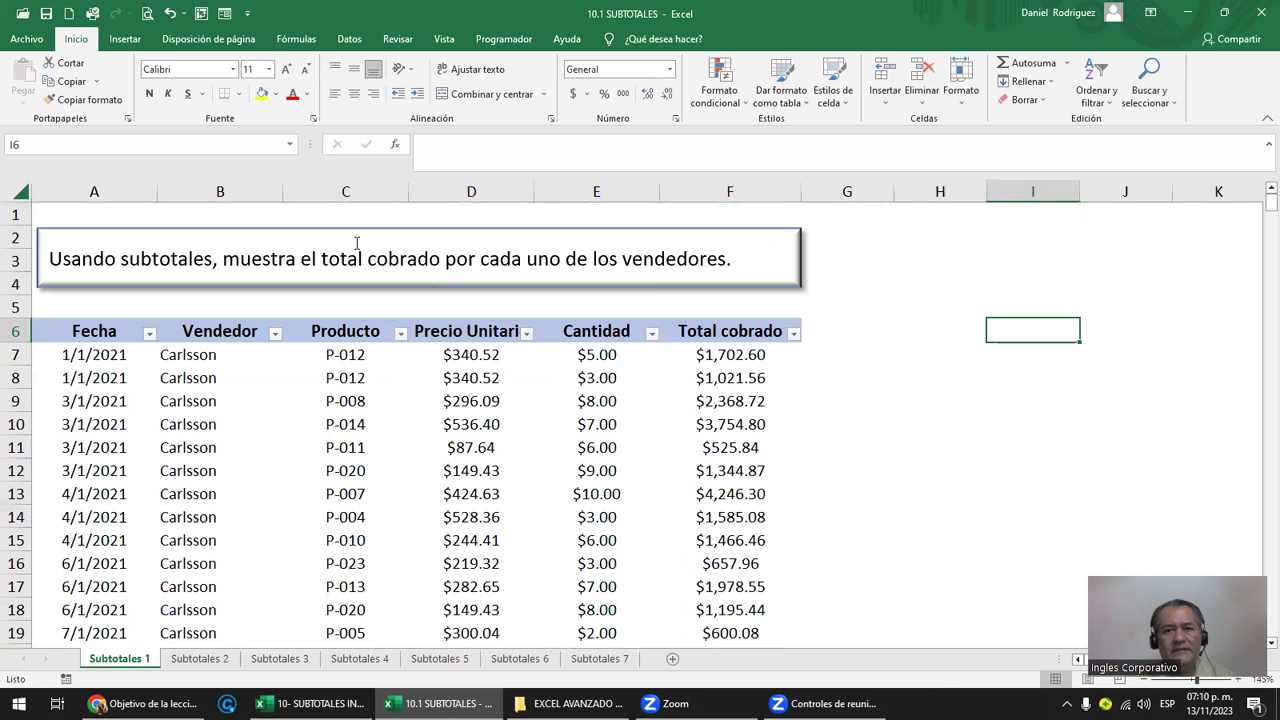
- Select Total cobrado cell F7 and bring up the Datos ribbon
click(753, 354)
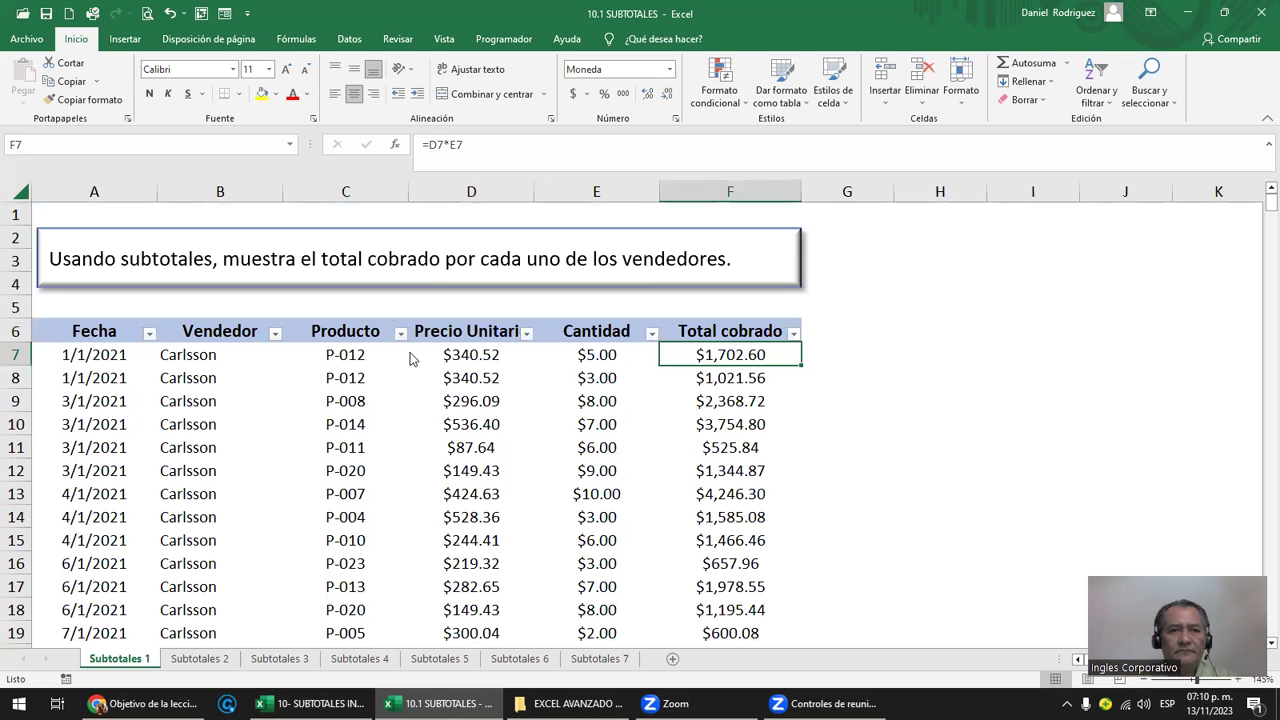
click(352, 40)
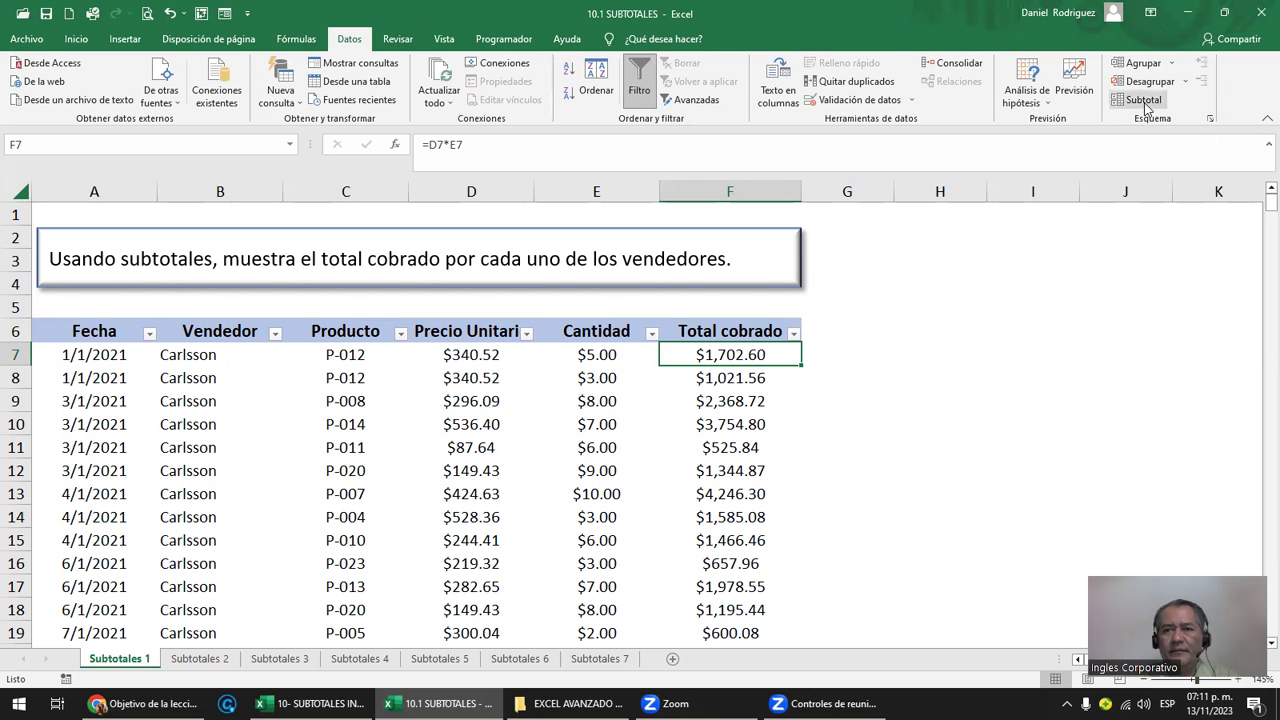
- Open the Subtotal dialog from the Esquema group for the sales table
click(1143, 102)
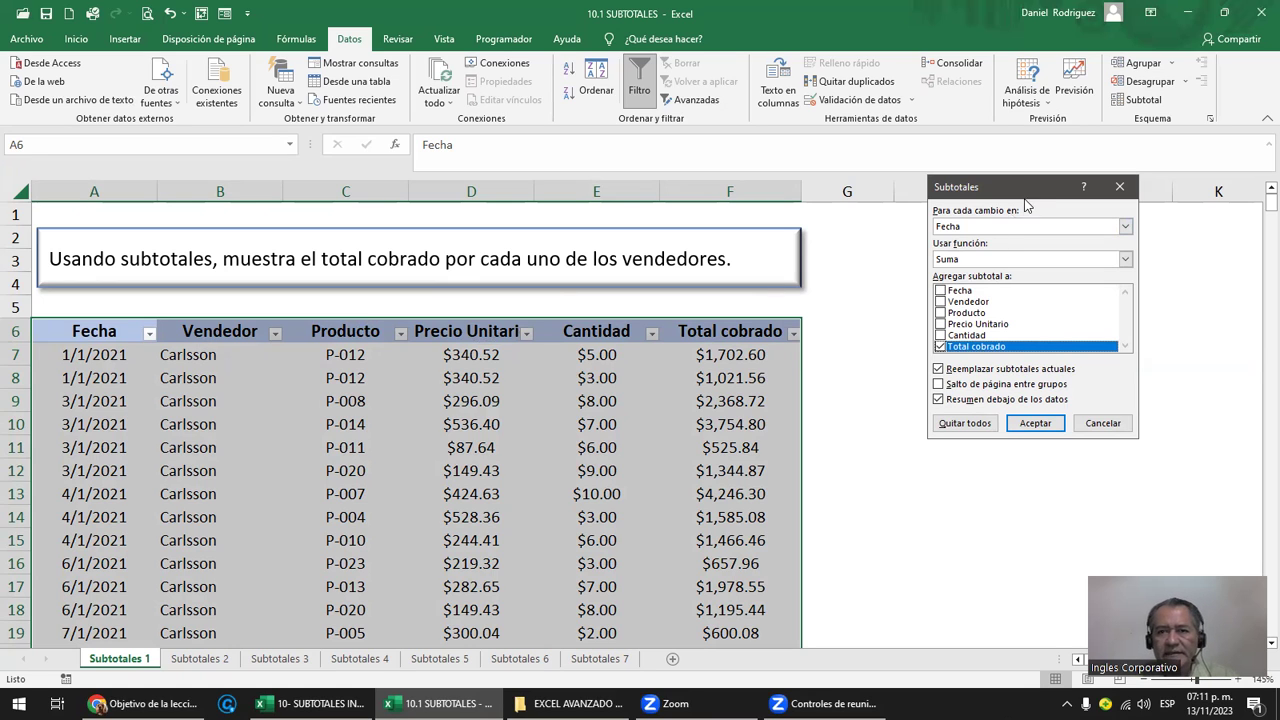
- In Subtotales, group by Vendedor with Suma on Total cobrado and apply it
drag(1023, 197, 953, 266)
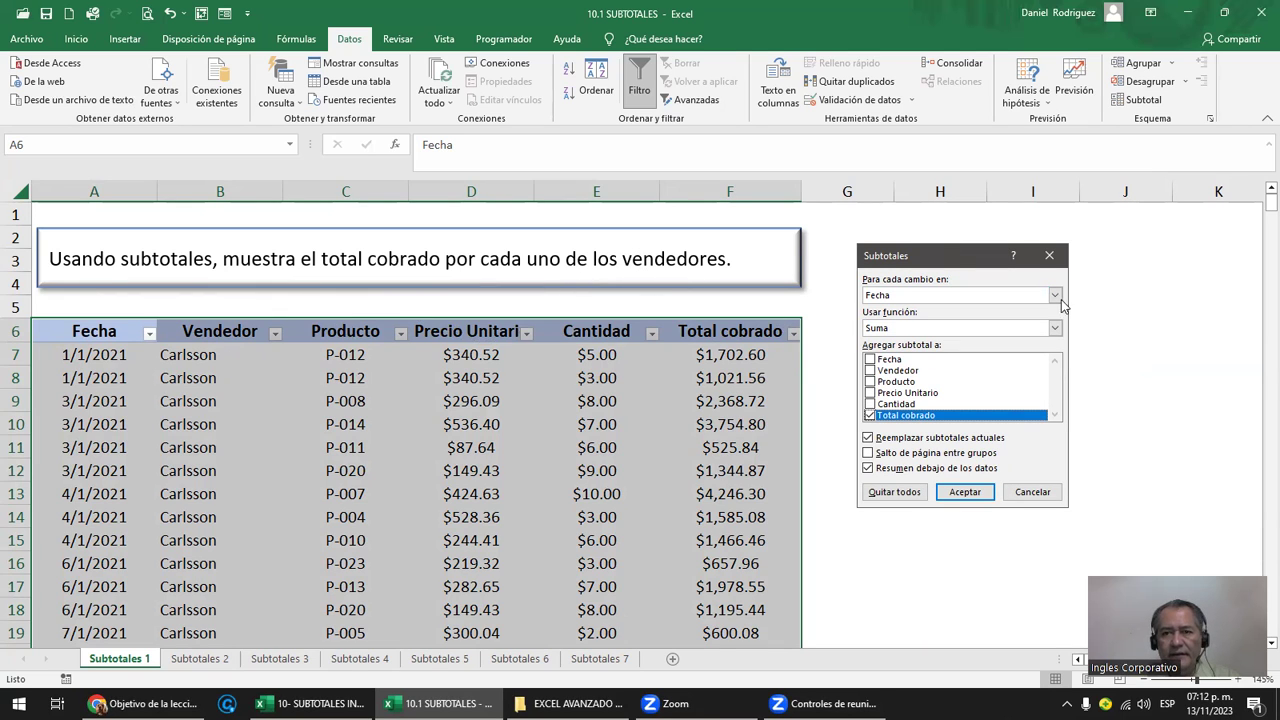
click(1055, 296)
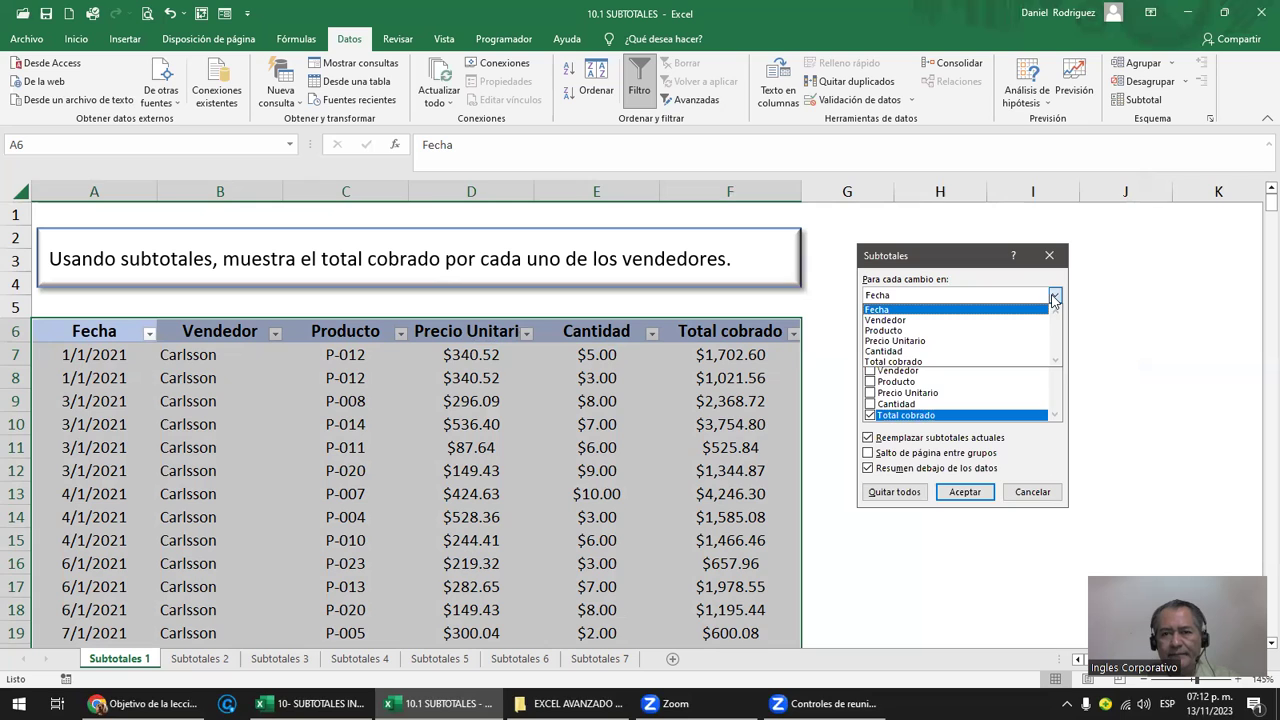
click(884, 321)
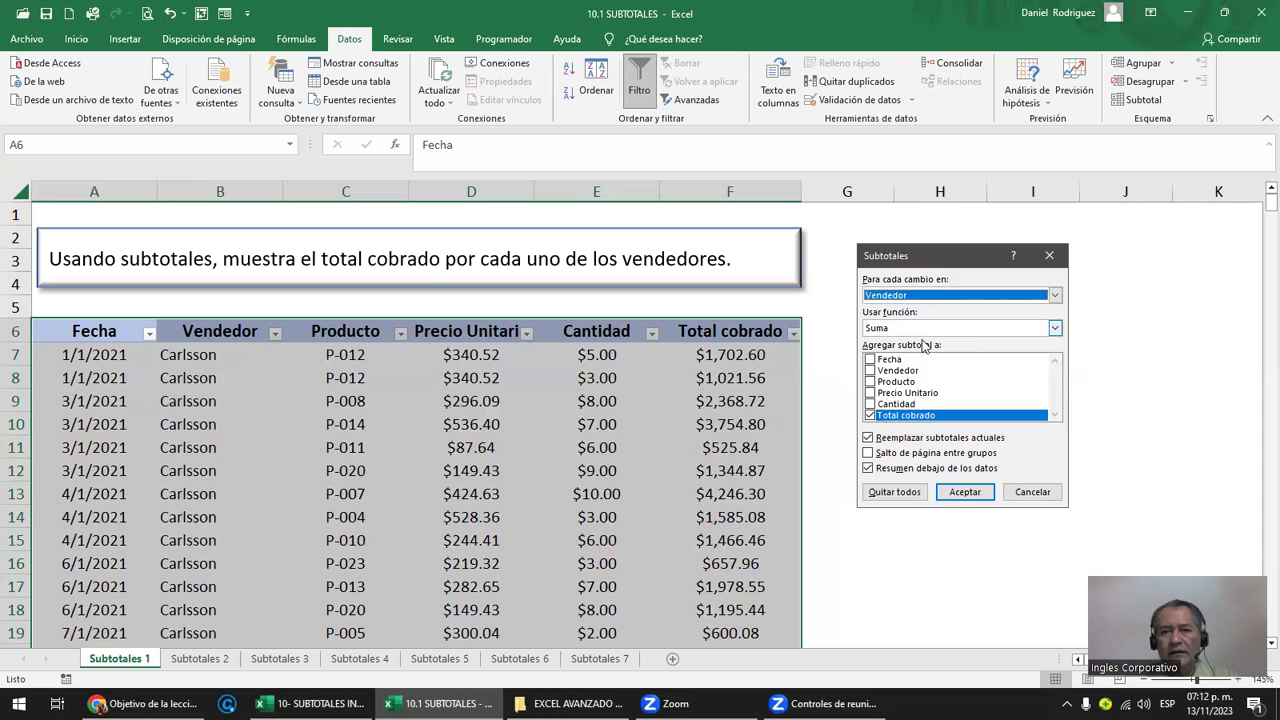
click(1013, 332)
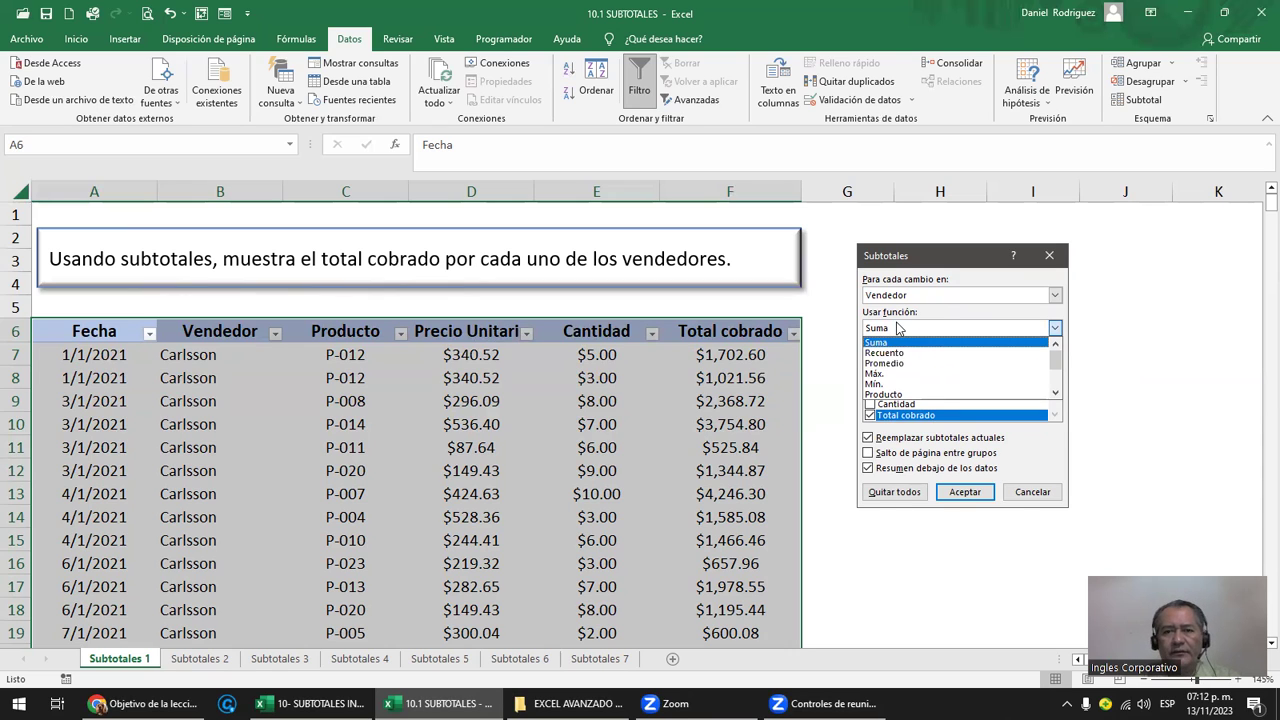
click(899, 331)
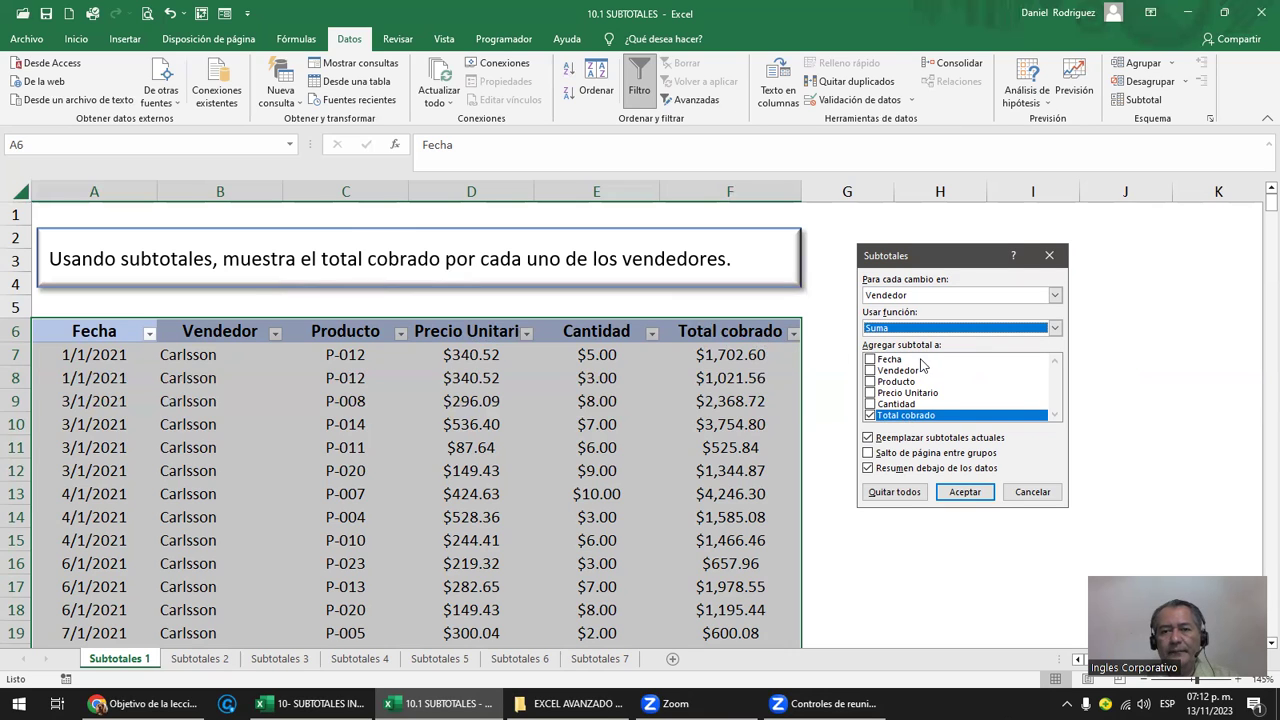
click(869, 416)
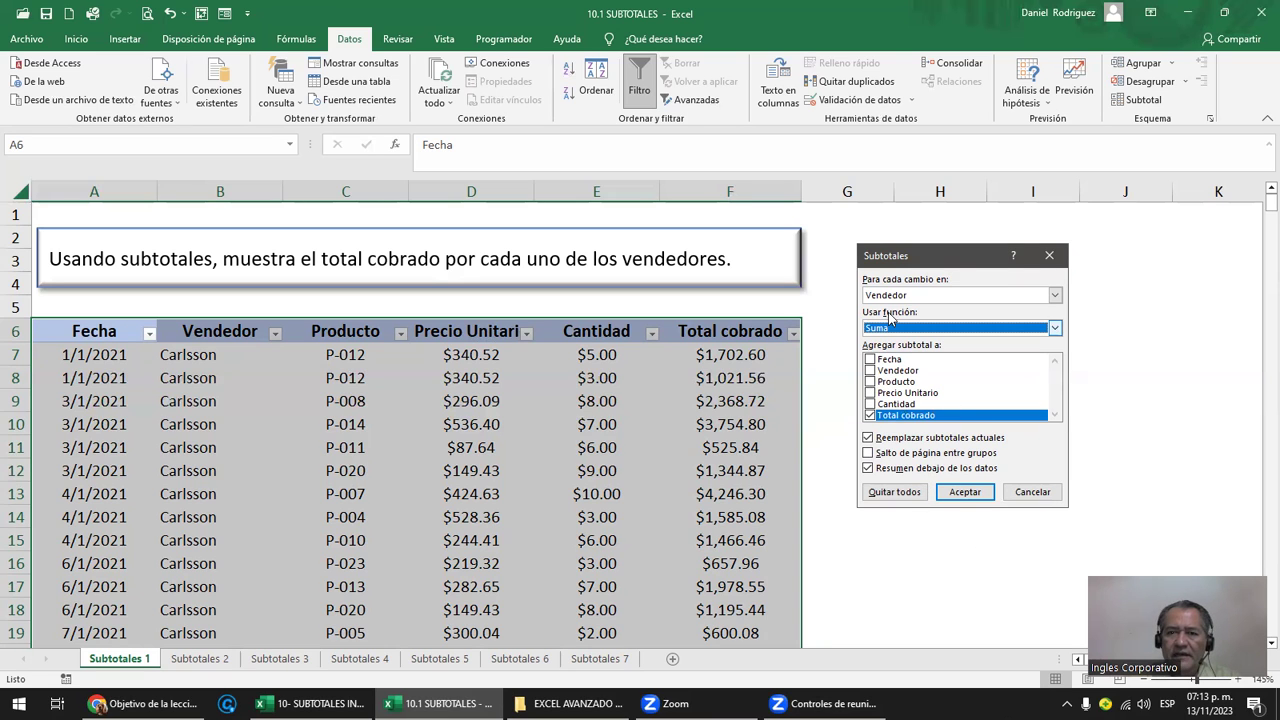
click(963, 493)
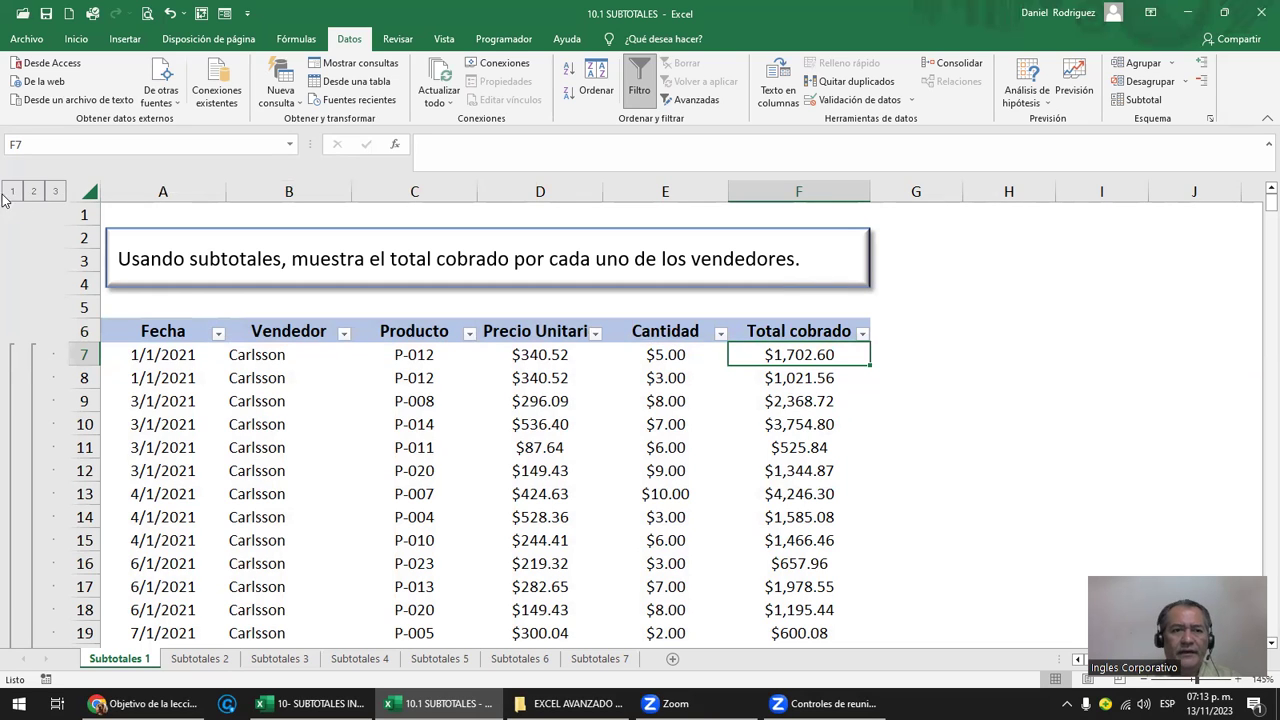
click(250, 358)
scroll(250, 358, down, 2)
scroll(250, 358, down, 3)
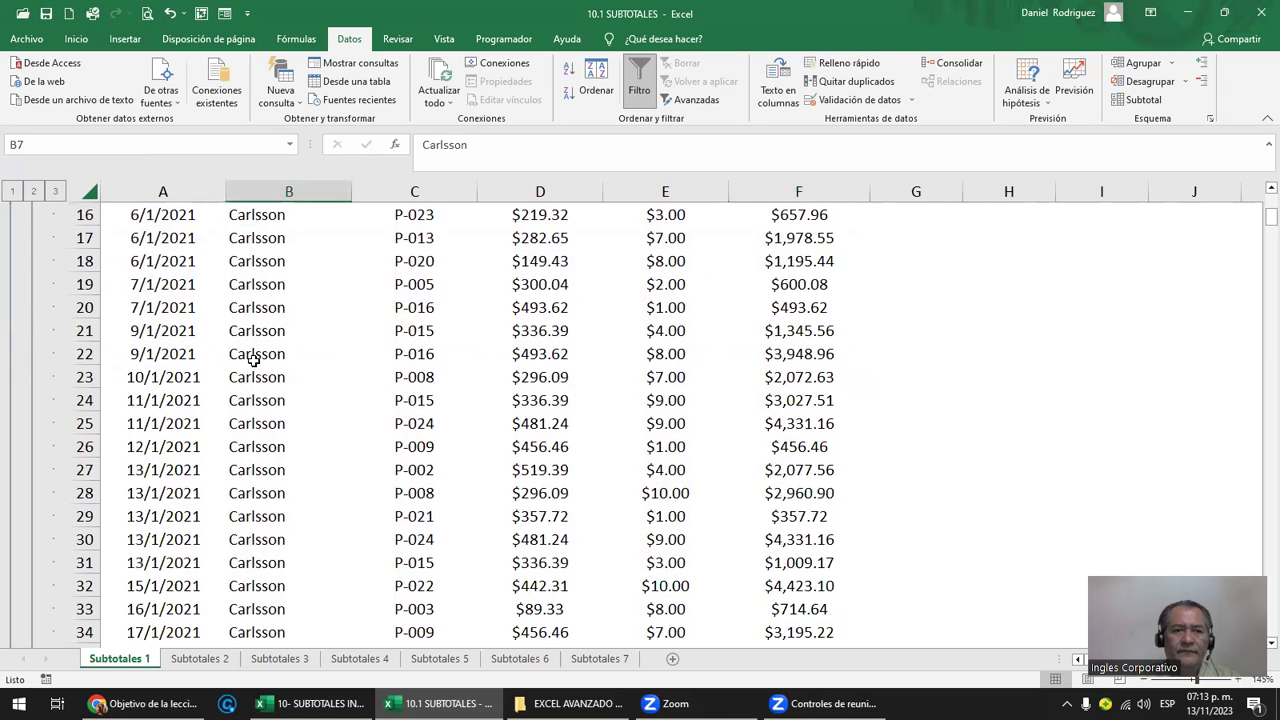
scroll(250, 358, down, 4)
scroll(253, 361, down, 2)
scroll(253, 361, down, 3)
scroll(253, 361, down, 3)
scroll(253, 361, down, 3)
scroll(253, 361, down, 5)
scroll(253, 361, down, 5)
scroll(253, 361, down, 2)
scroll(253, 361, down, 1)
scroll(253, 361, down, 1)
drag(140, 354, 815, 355)
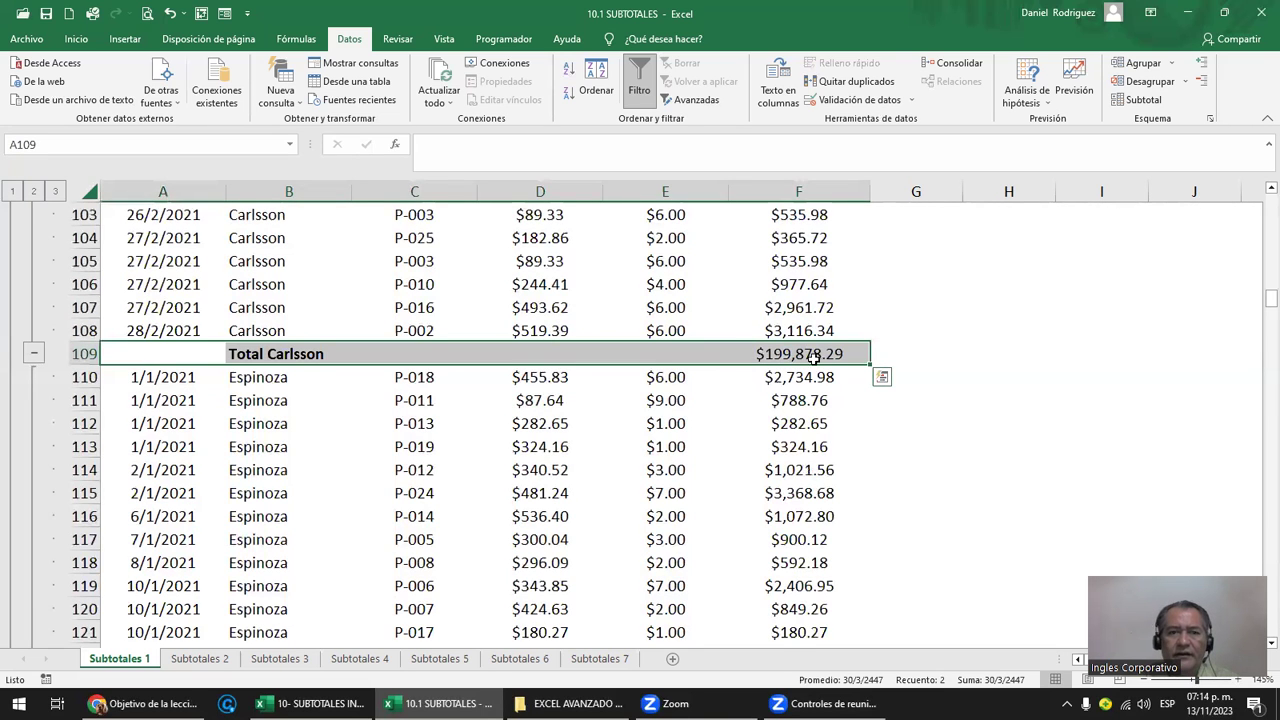
scroll(177, 429, down, 5)
scroll(298, 387, down, 6)
scroll(298, 387, down, 4)
scroll(298, 387, down, 6)
scroll(298, 387, down, 6)
scroll(298, 385, down, 2)
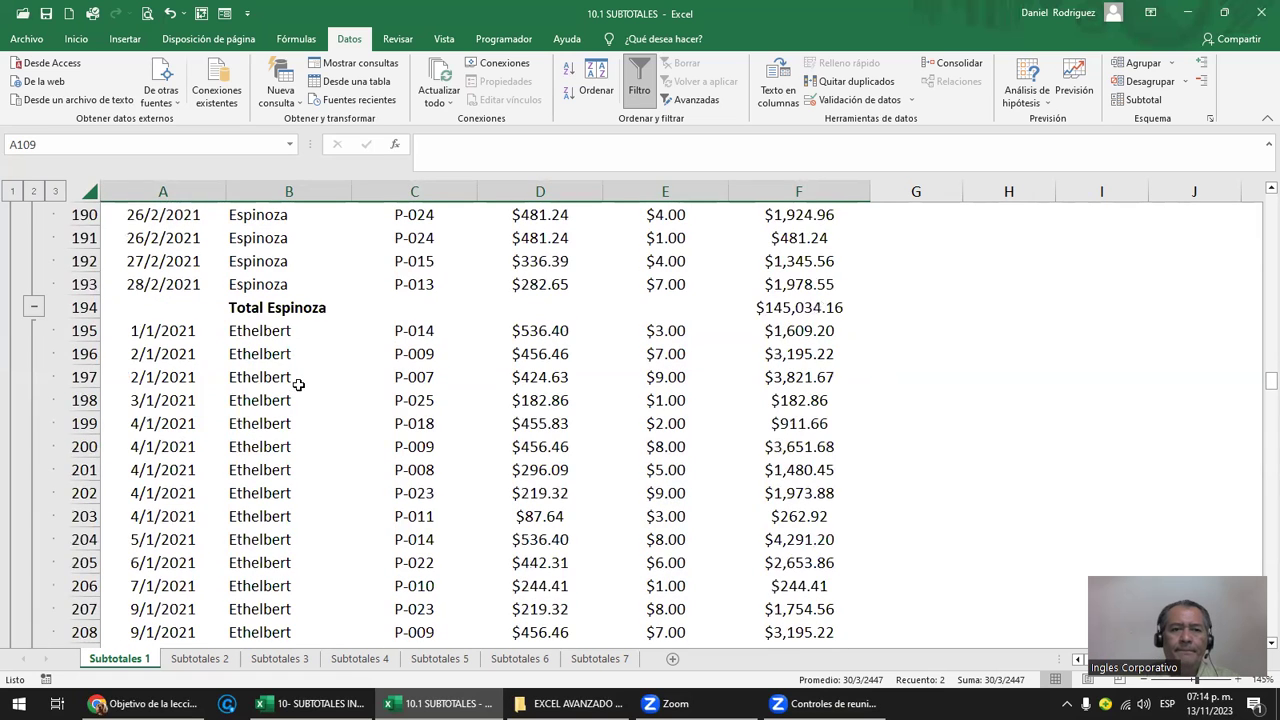
click(291, 311)
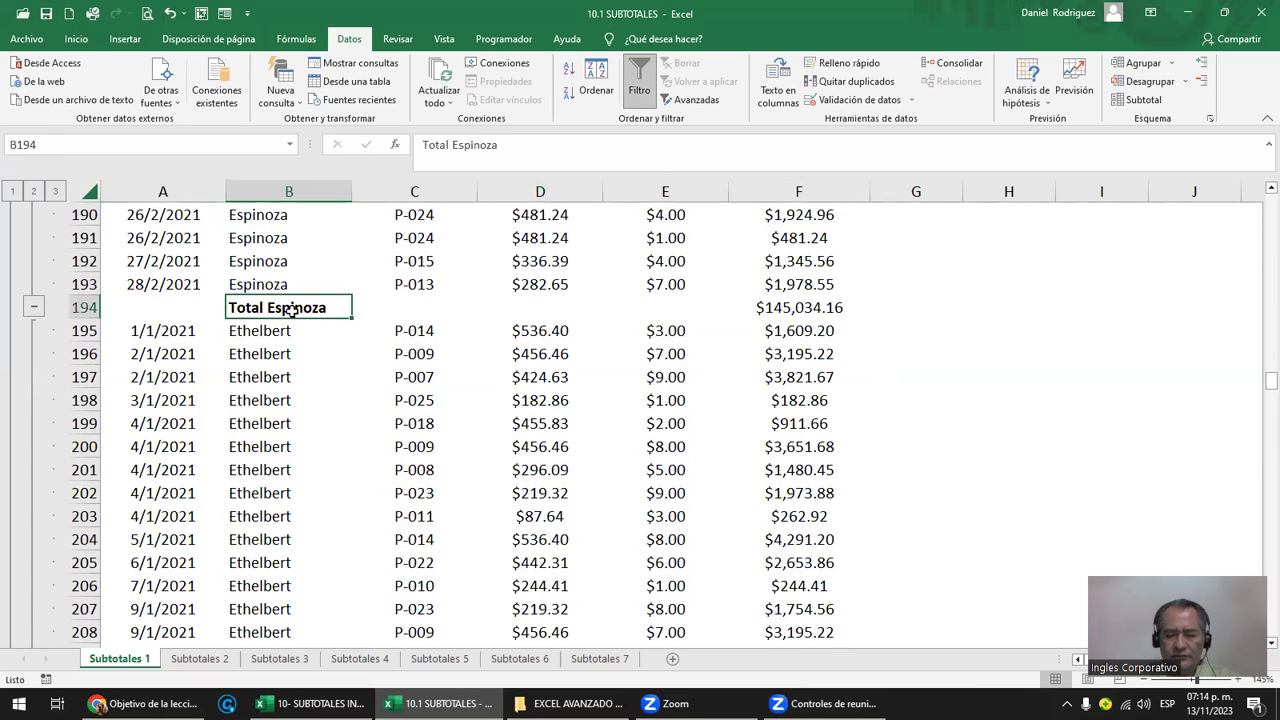
key(ctrl+Home)
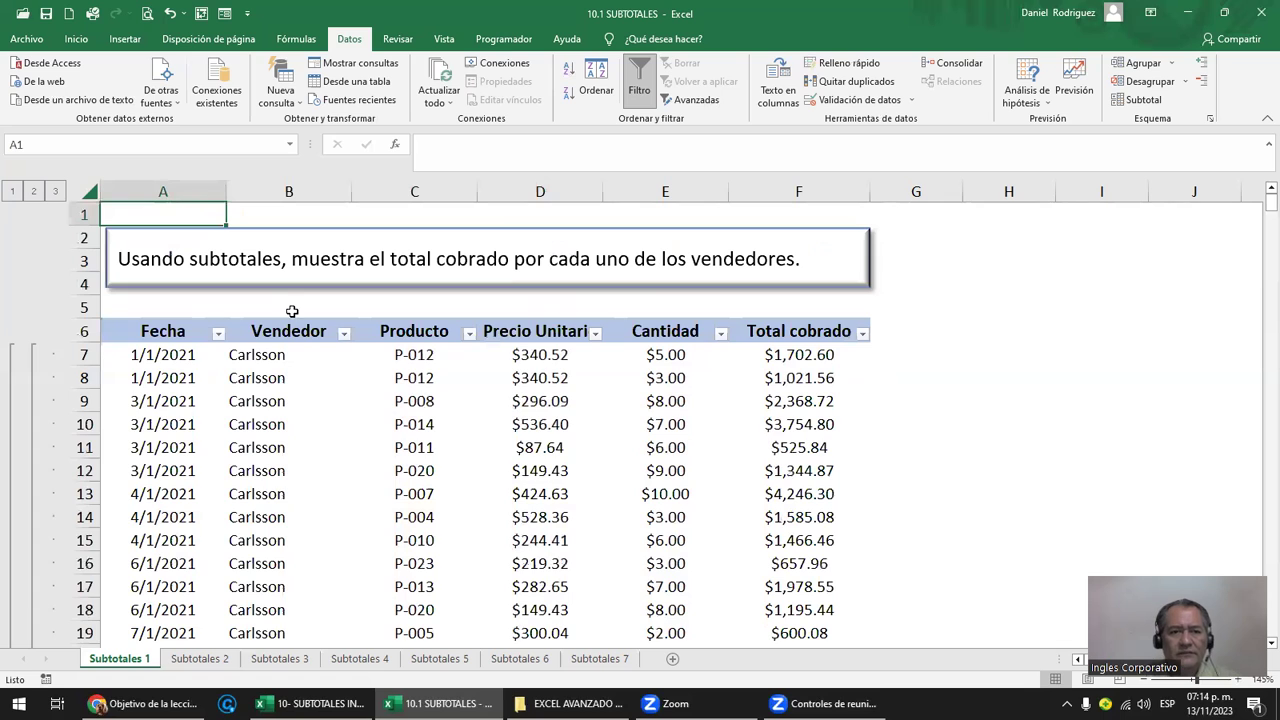
click(343, 333)
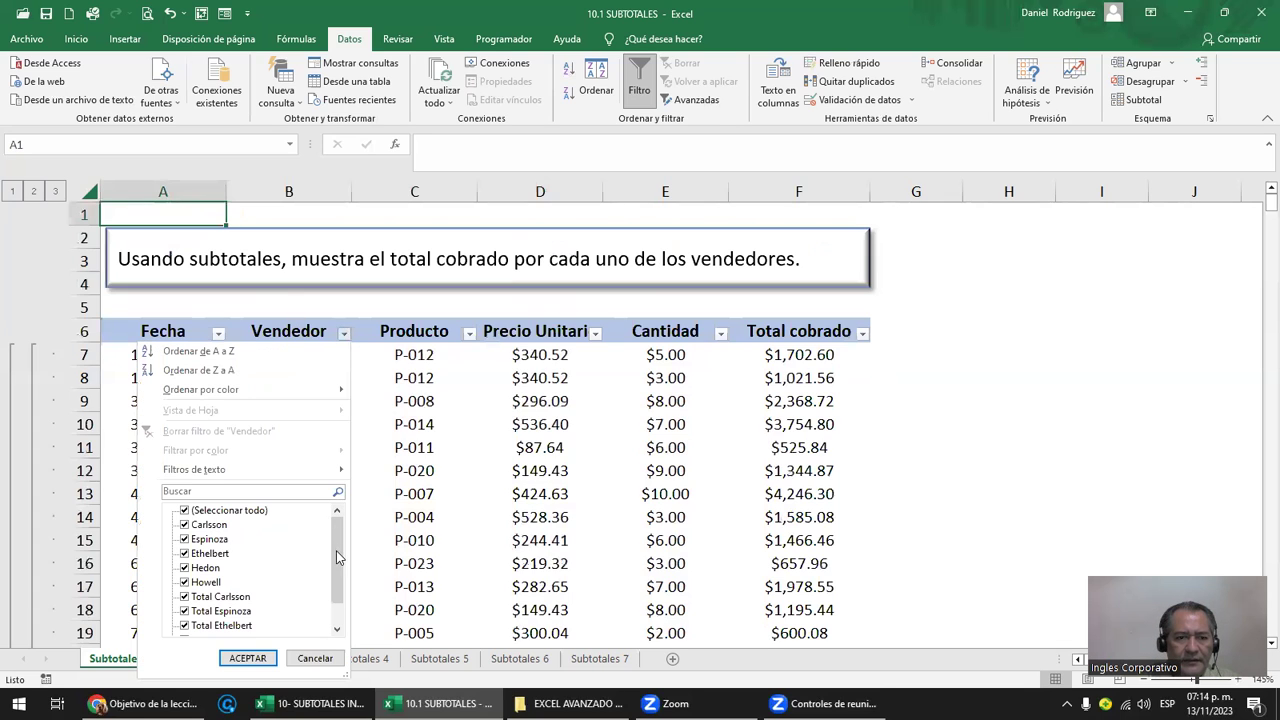
scroll(336, 555, down, 1)
scroll(336, 555, up, 1)
scroll(342, 540, down, 1)
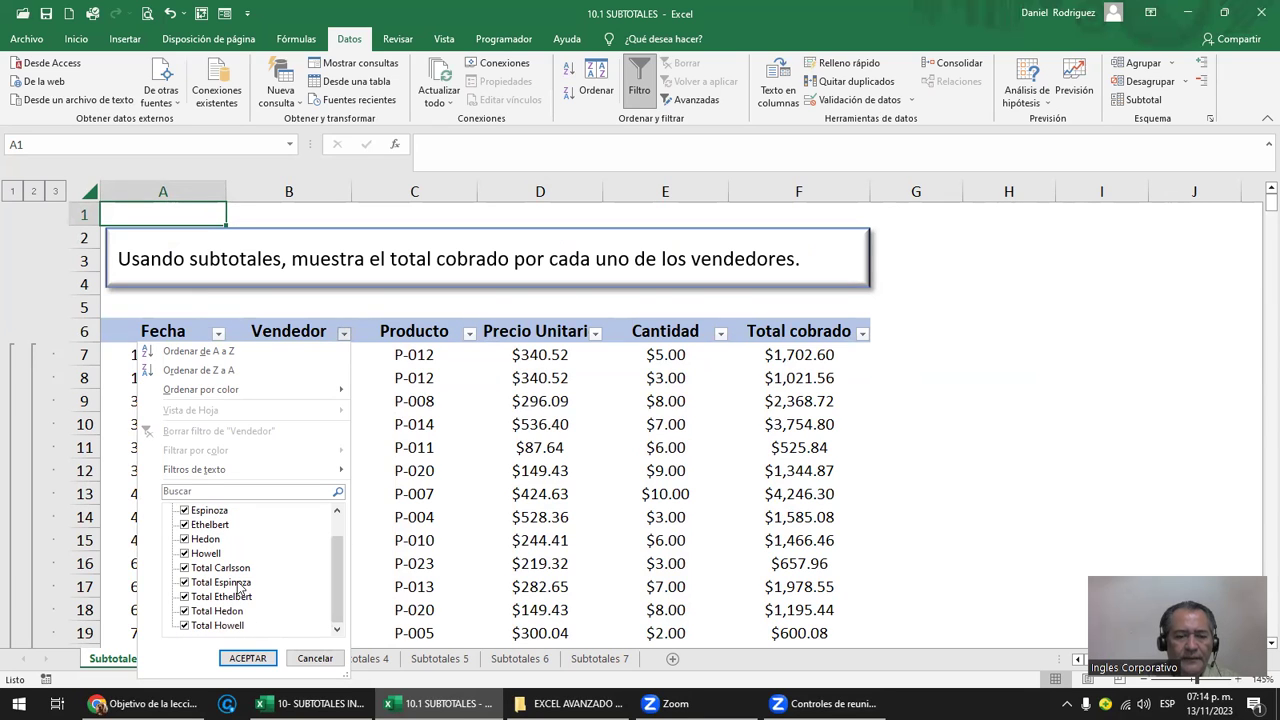
click(314, 658)
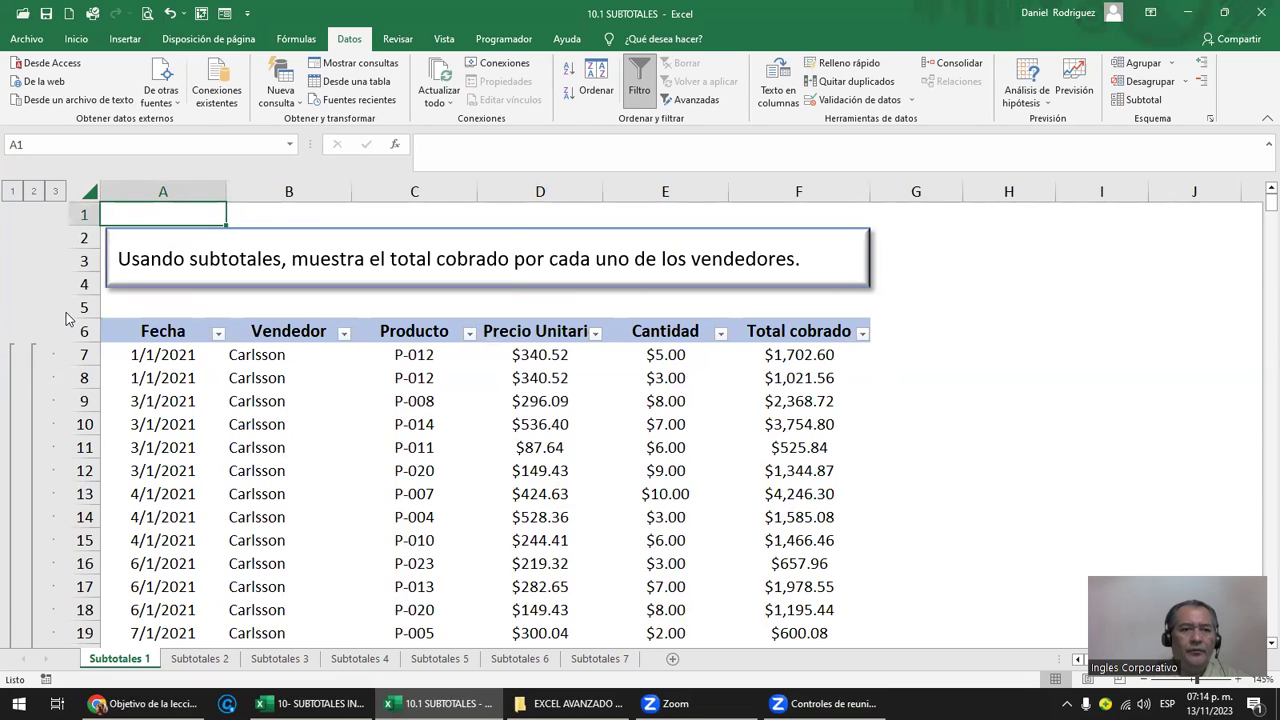
click(157, 335)
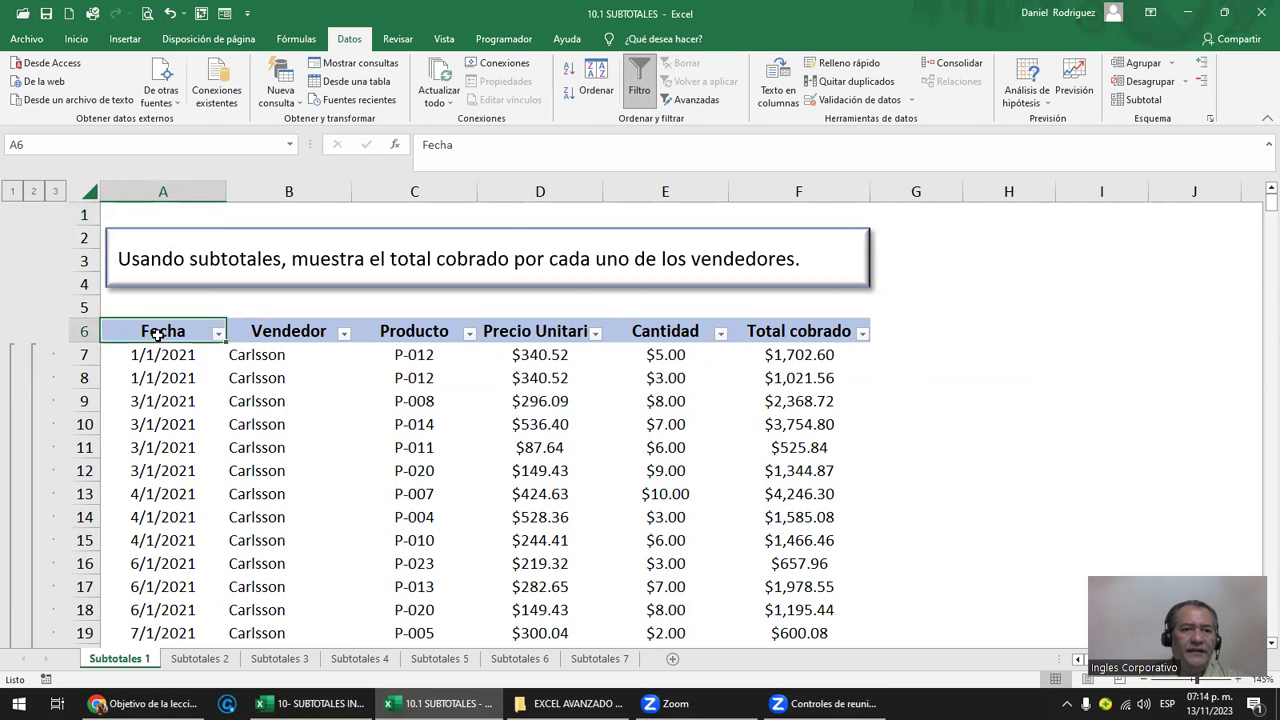
- Collapse to the grand total, check F469's formula, then expand again
click(13, 193)
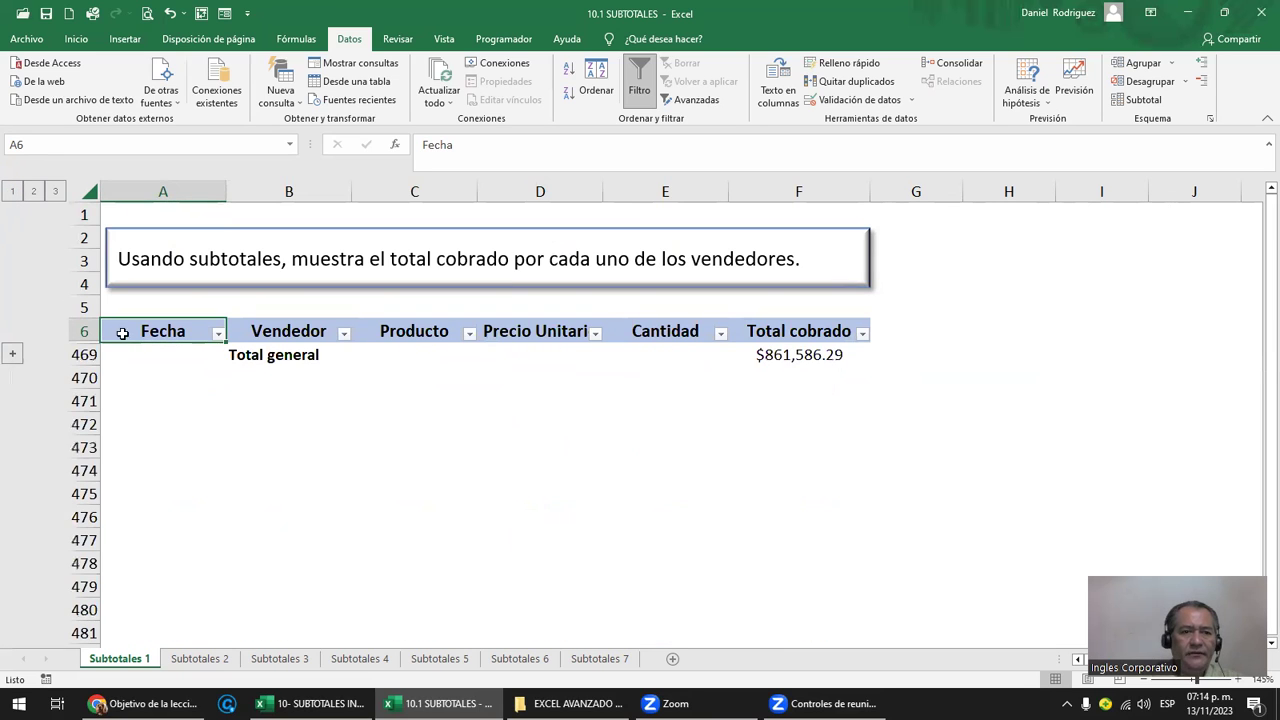
click(812, 362)
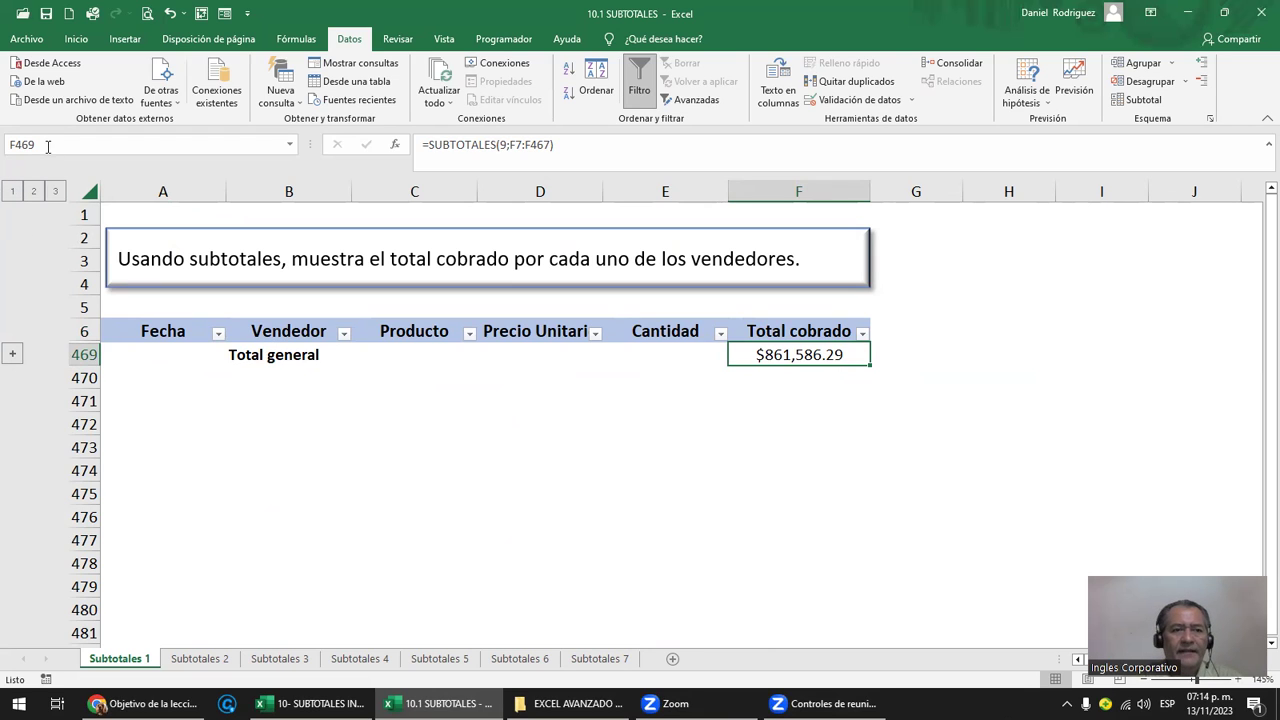
click(13, 355)
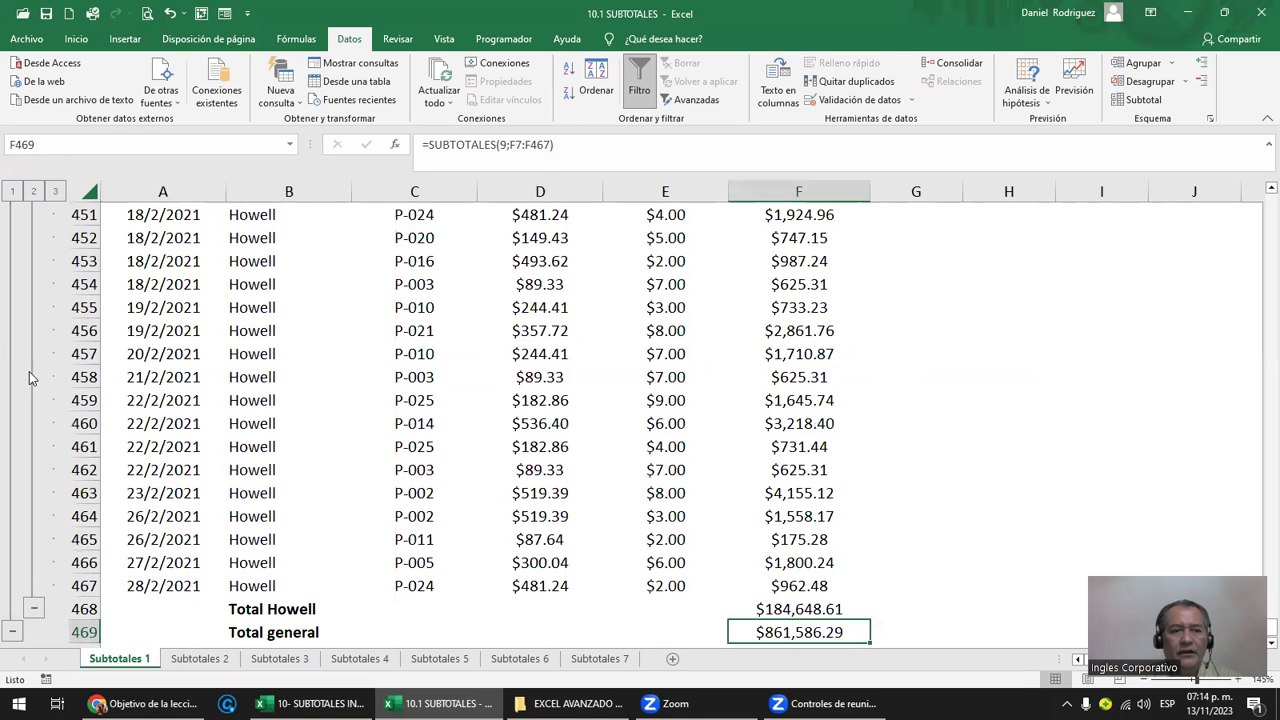
scroll(29, 371, up, 4)
scroll(29, 371, up, 7)
scroll(29, 371, up, 5)
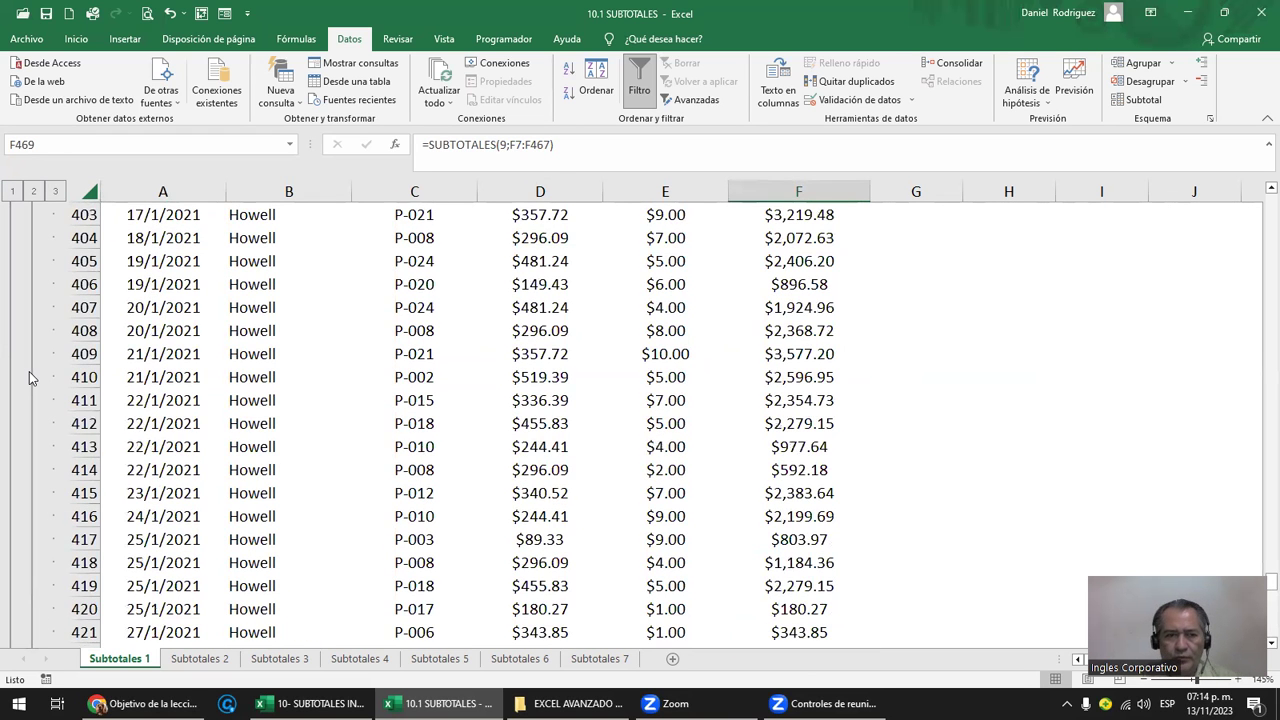
- Switch the outline to level 2 to show the five vendor totals
key(ctrl+Home)
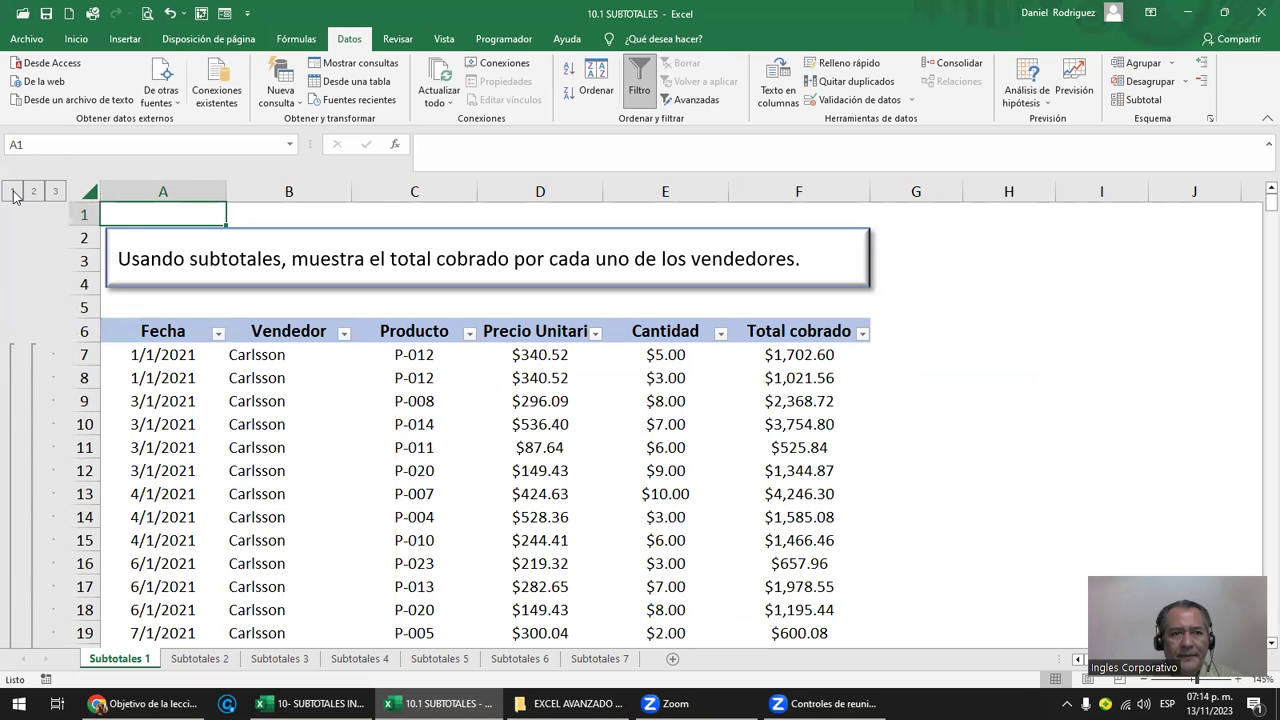
click(13, 191)
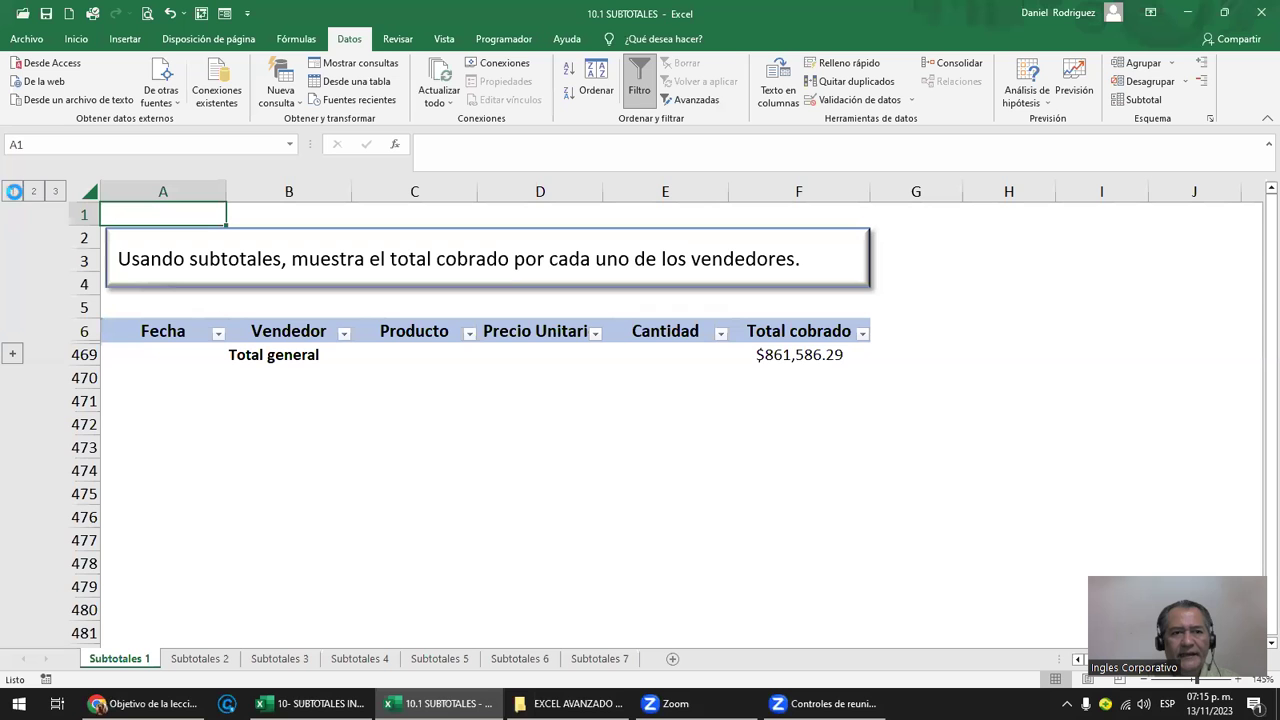
click(13, 354)
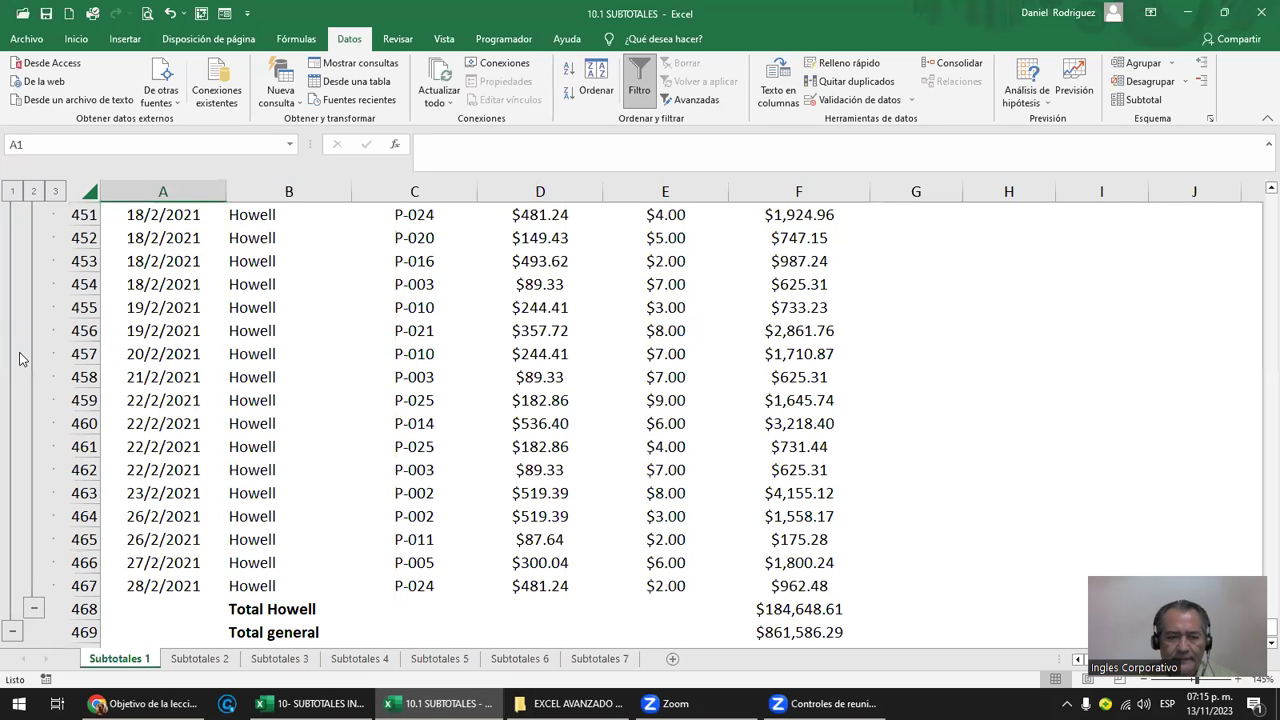
key(ctrl+Home)
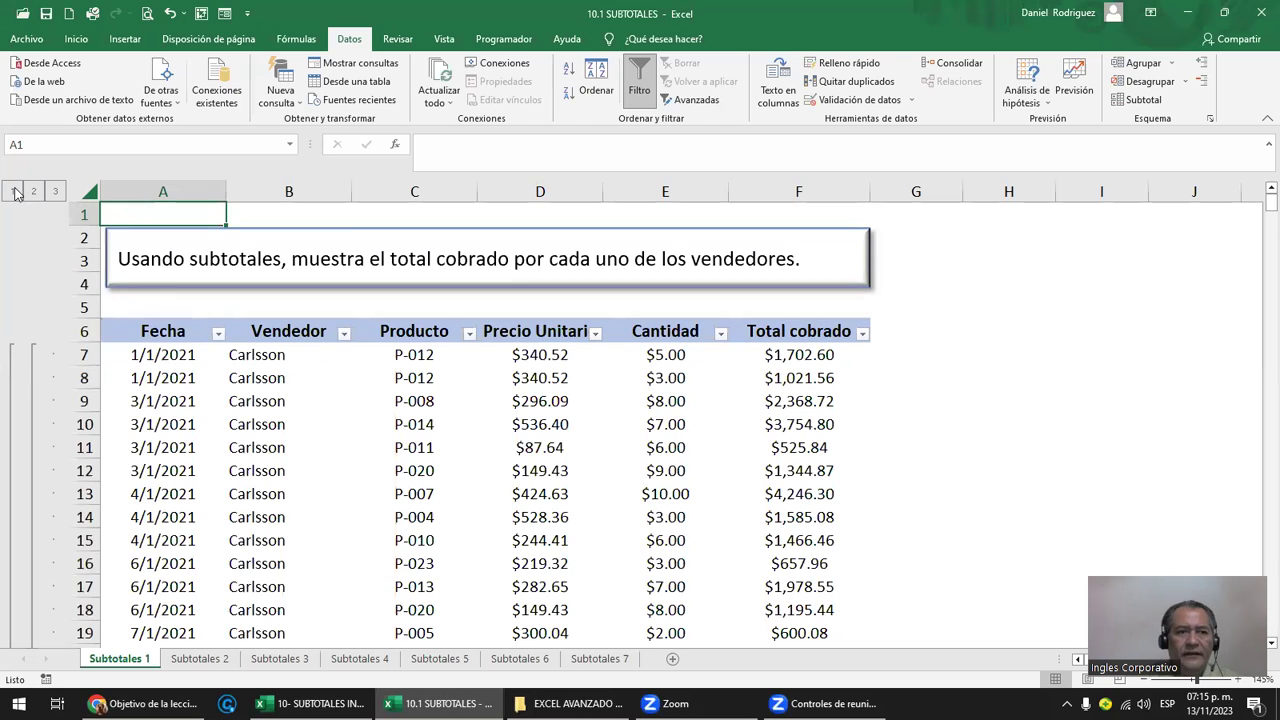
click(12, 191)
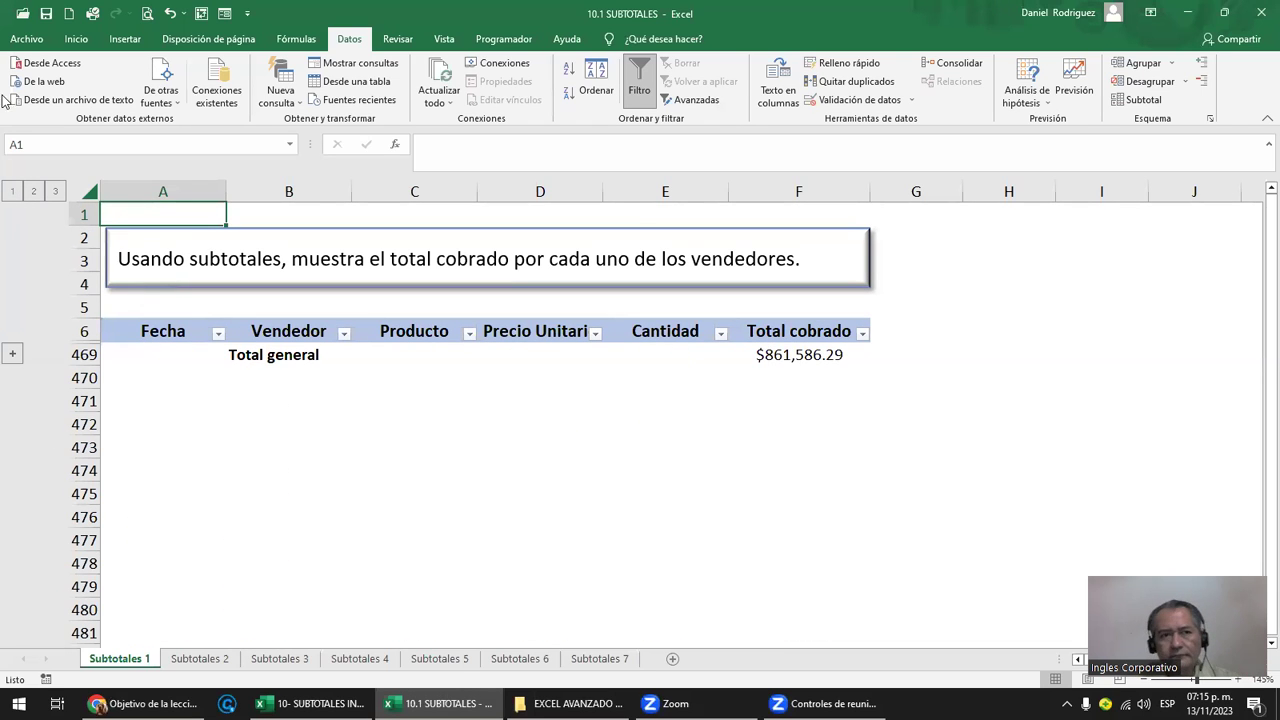
click(35, 195)
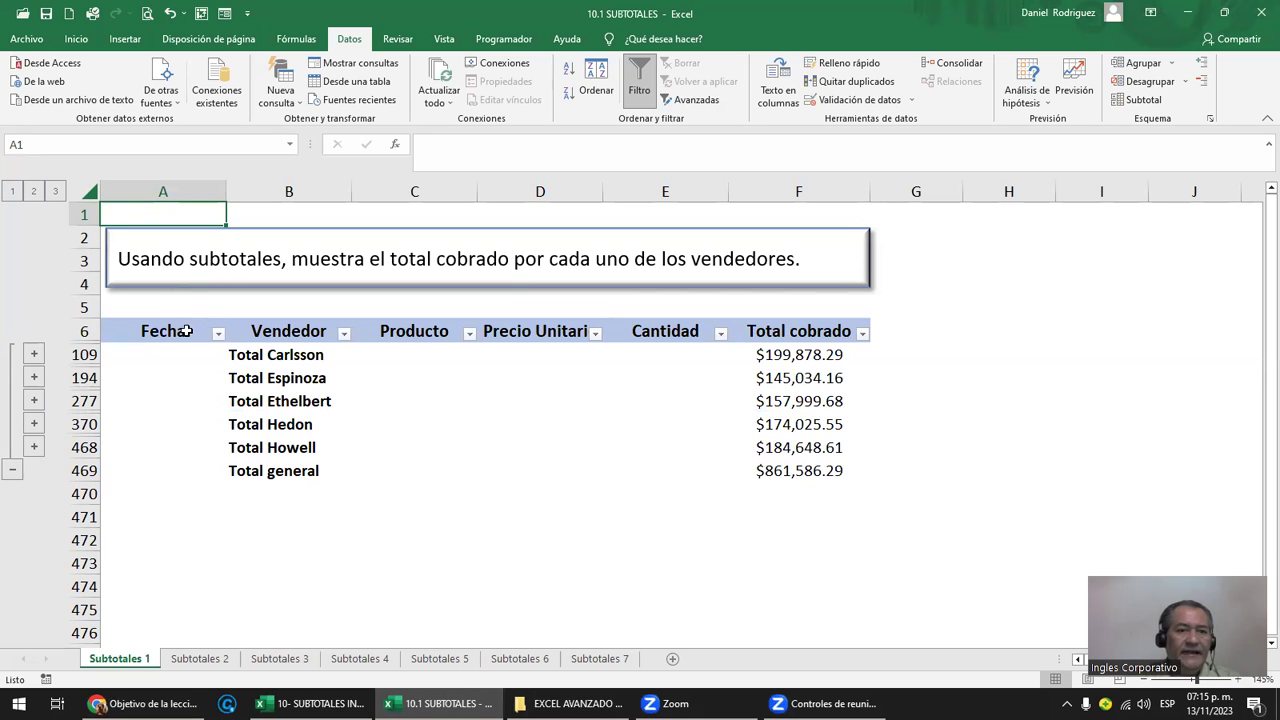
drag(285, 362, 304, 447)
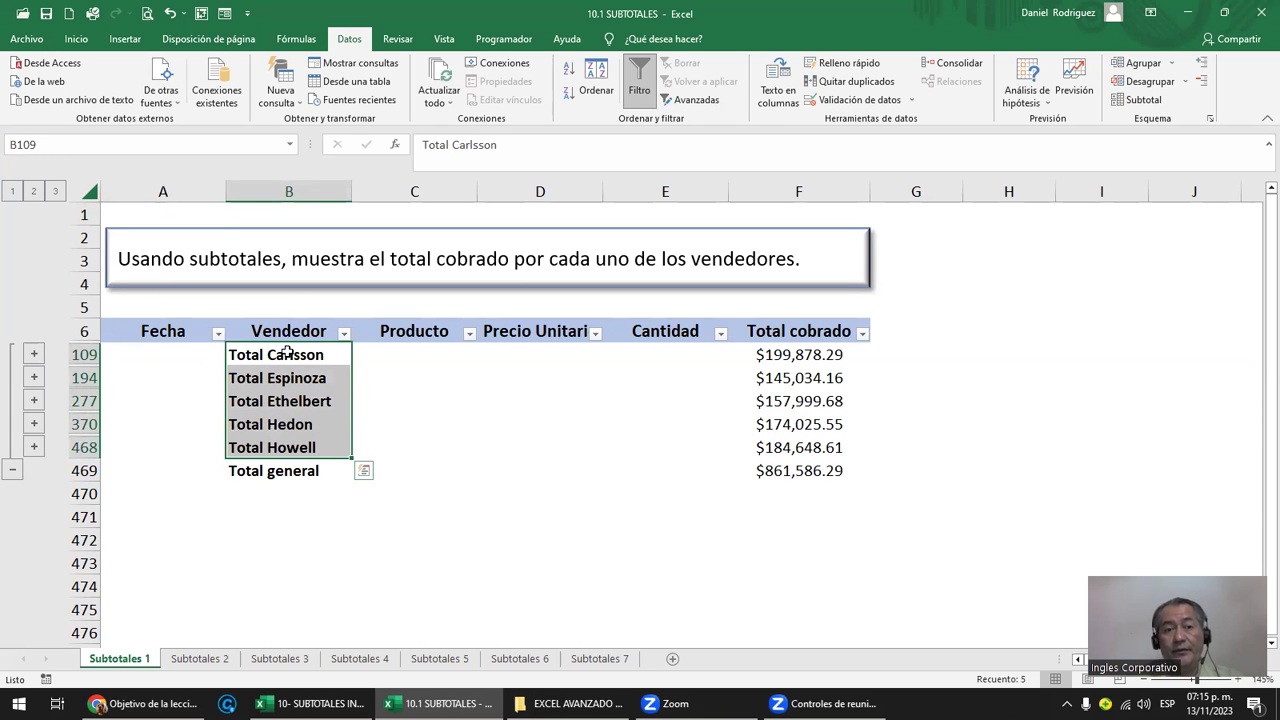
click(288, 474)
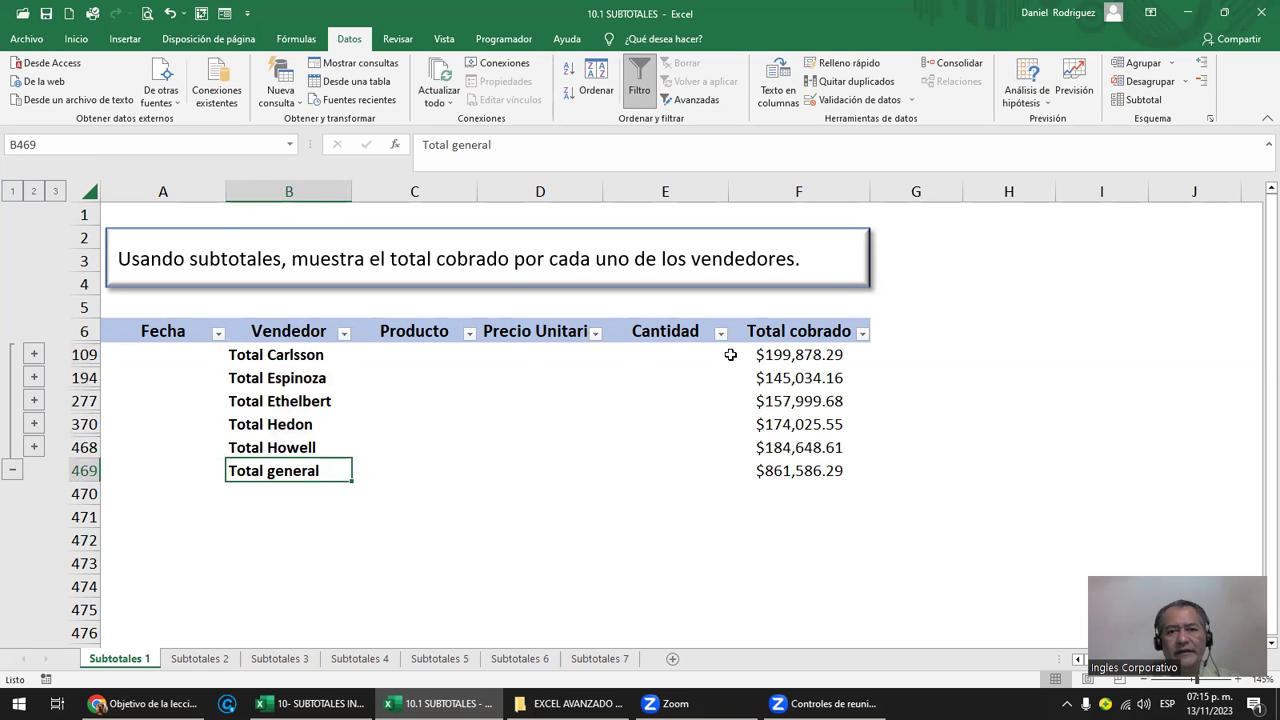
drag(760, 352, 775, 435)
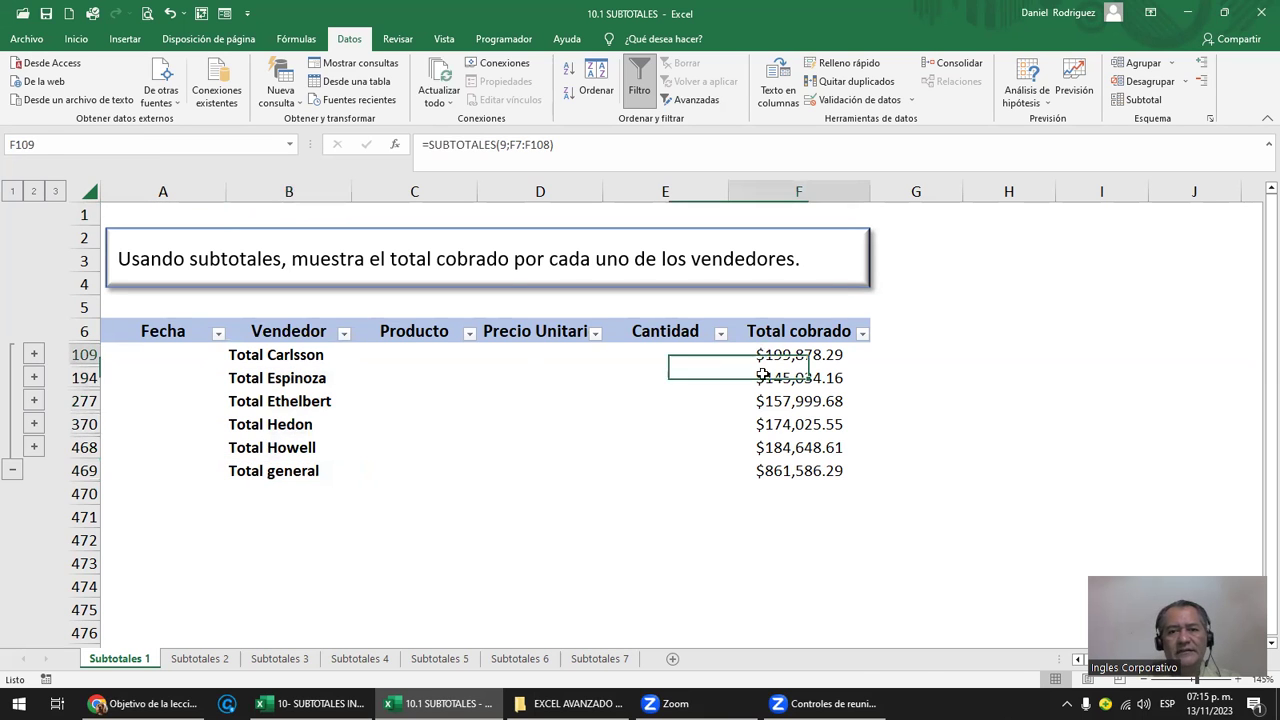
click(790, 470)
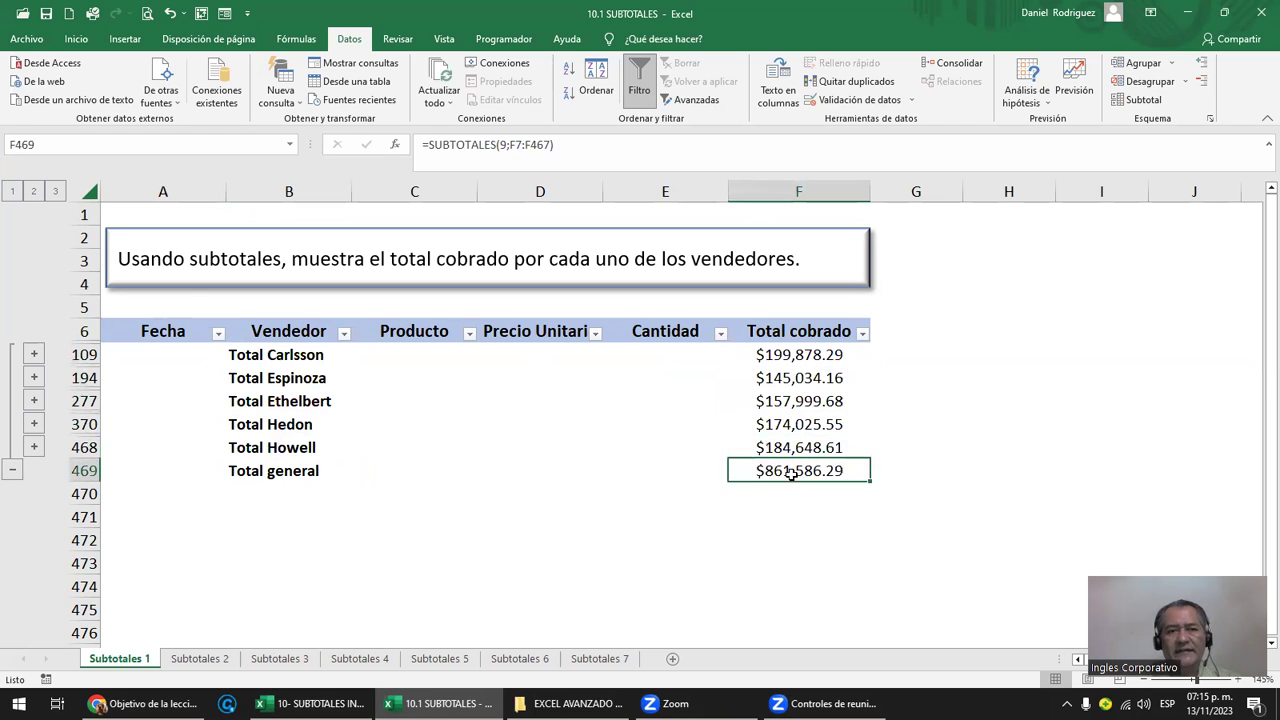
- Expand the outline to level 3 and scroll down to the Total Carlsson row
click(57, 194)
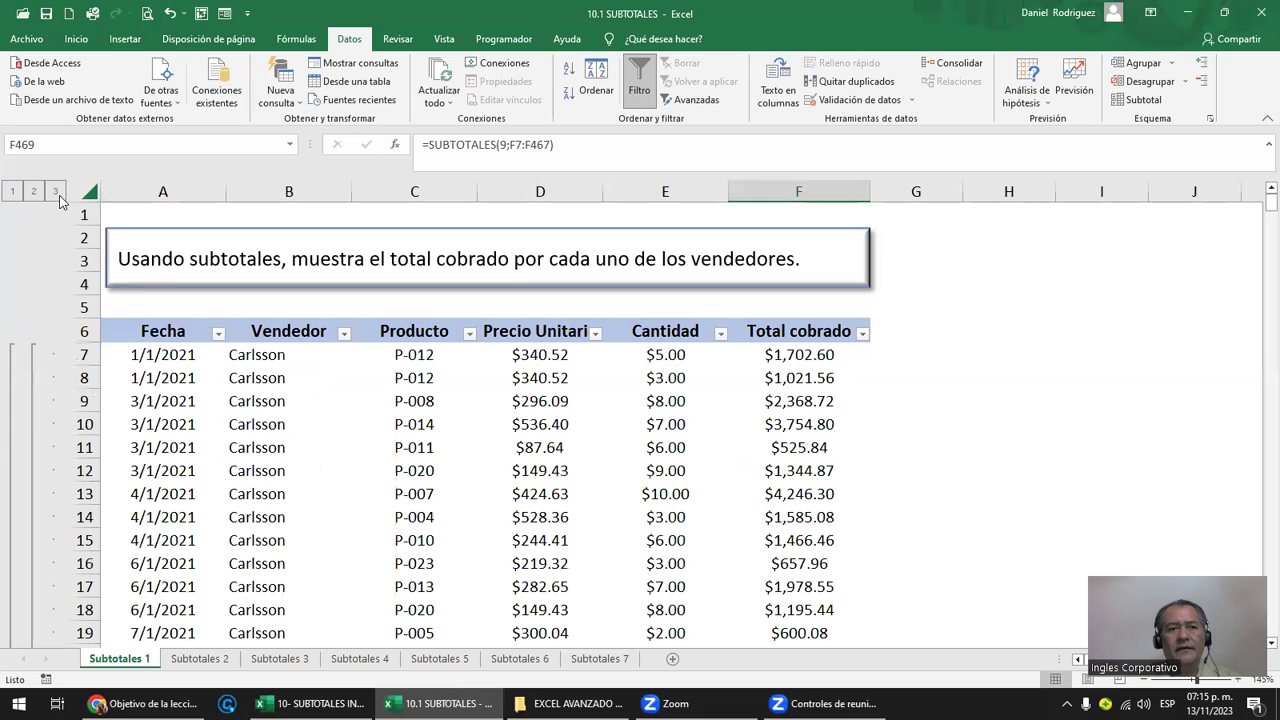
click(146, 350)
scroll(178, 407, down, 1)
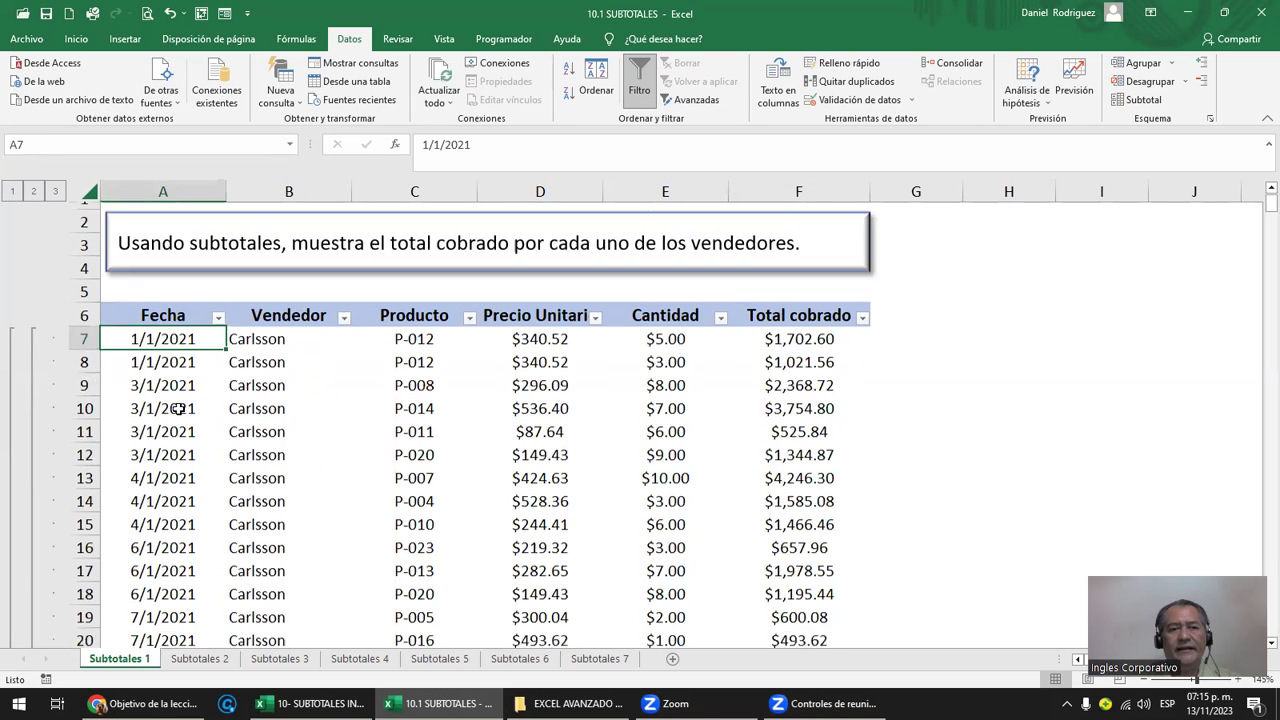
scroll(178, 407, down, 4)
scroll(180, 407, down, 2)
scroll(183, 408, down, 7)
scroll(183, 408, down, 3)
scroll(183, 408, down, 5)
scroll(183, 408, down, 2)
scroll(183, 408, down, 4)
scroll(183, 408, down, 3)
scroll(183, 408, down, 2)
- Collapse the Carlsson and Espinoza detail groups individually
click(273, 424)
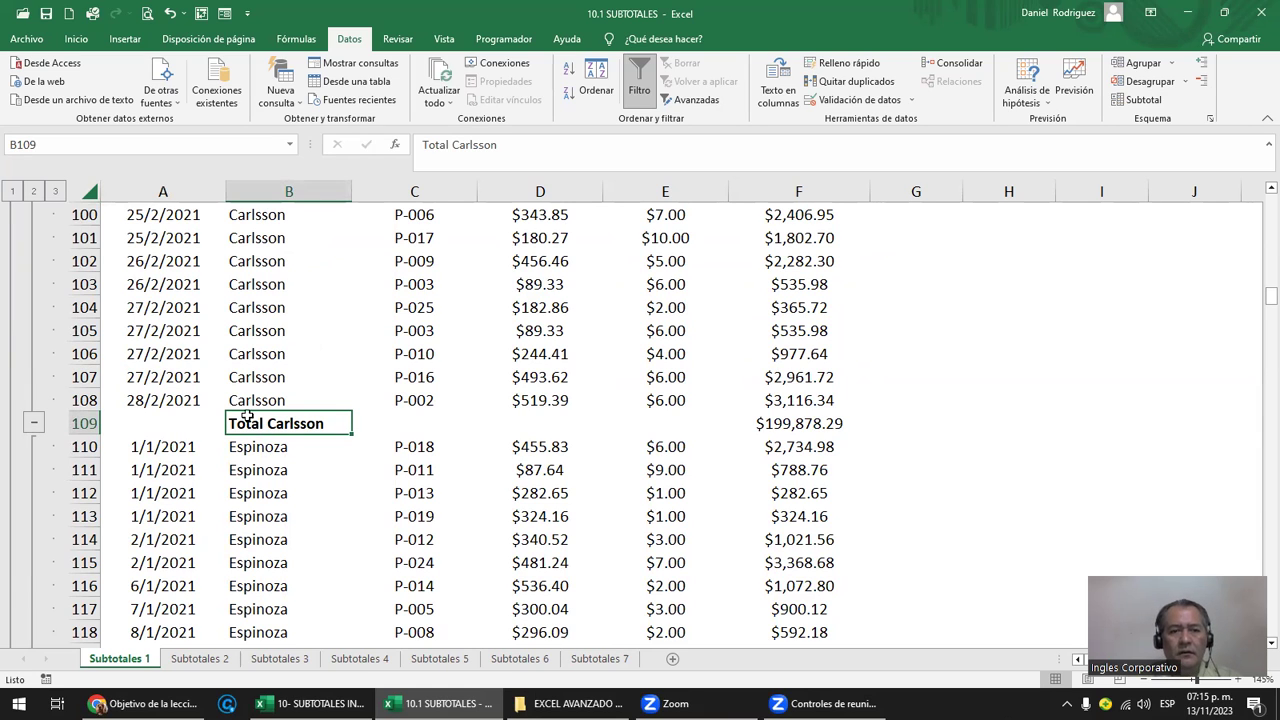
drag(164, 421, 779, 421)
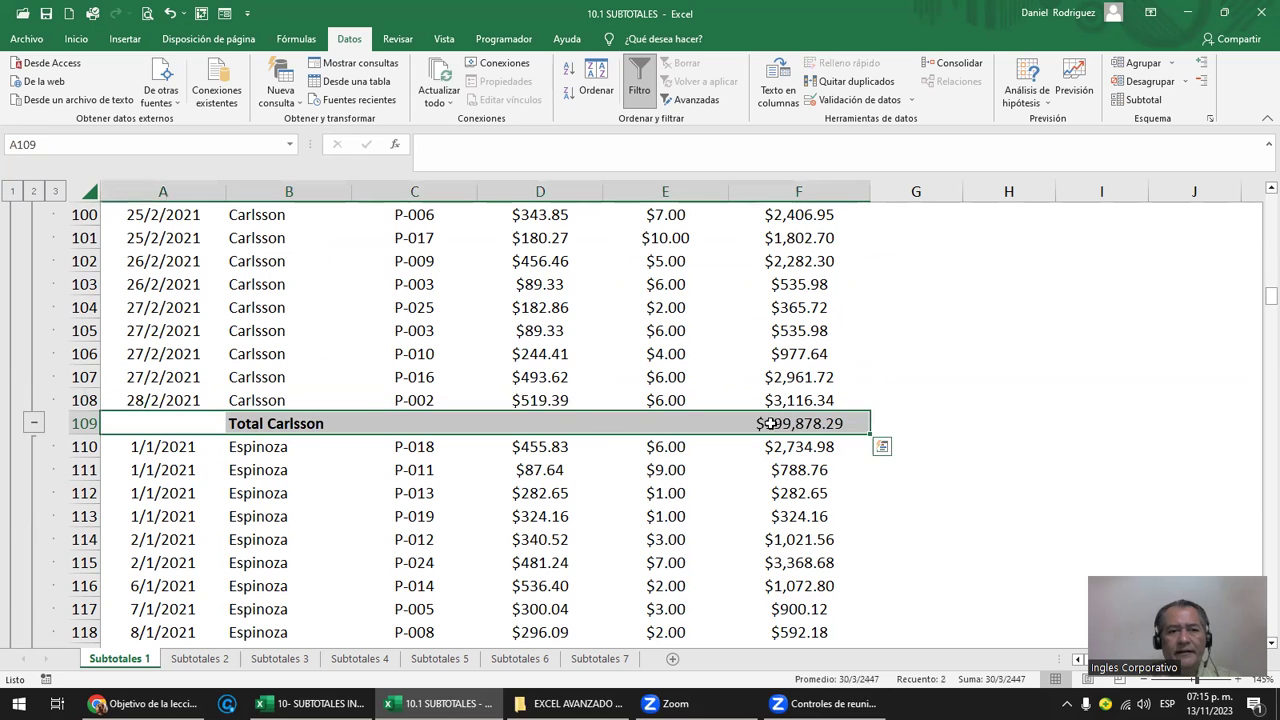
click(33, 424)
scroll(197, 323, up, 1)
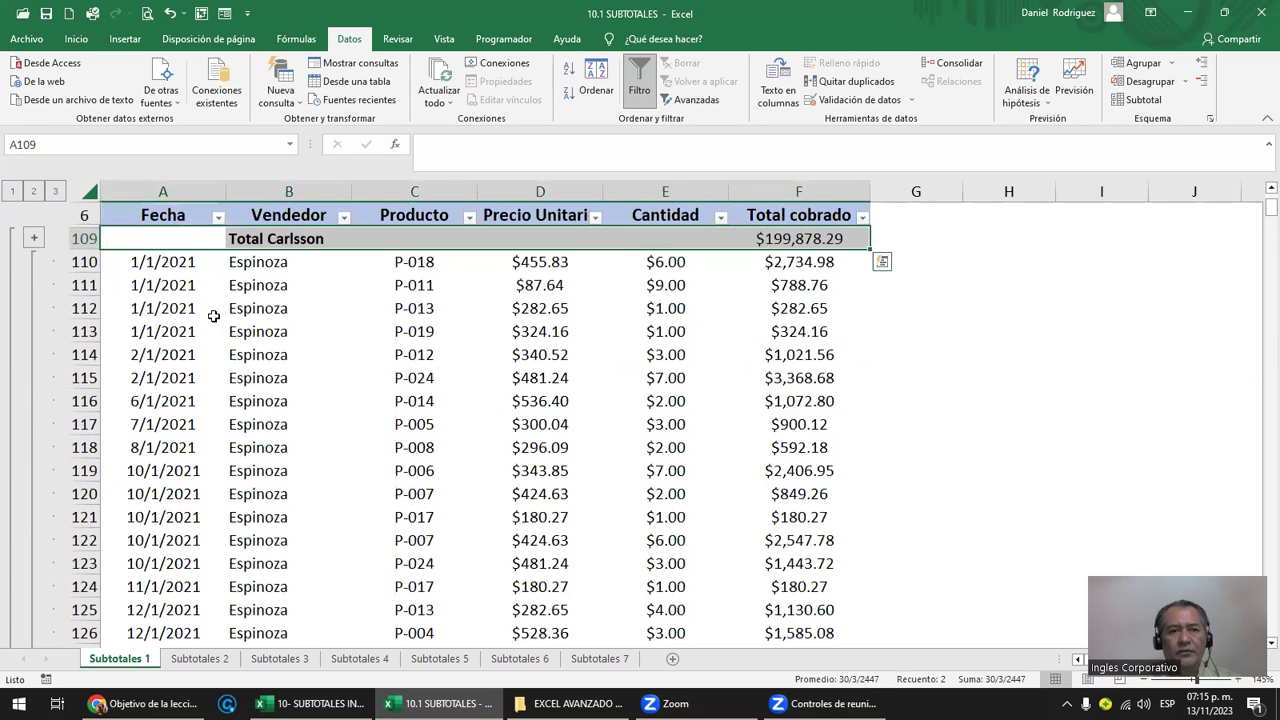
click(292, 266)
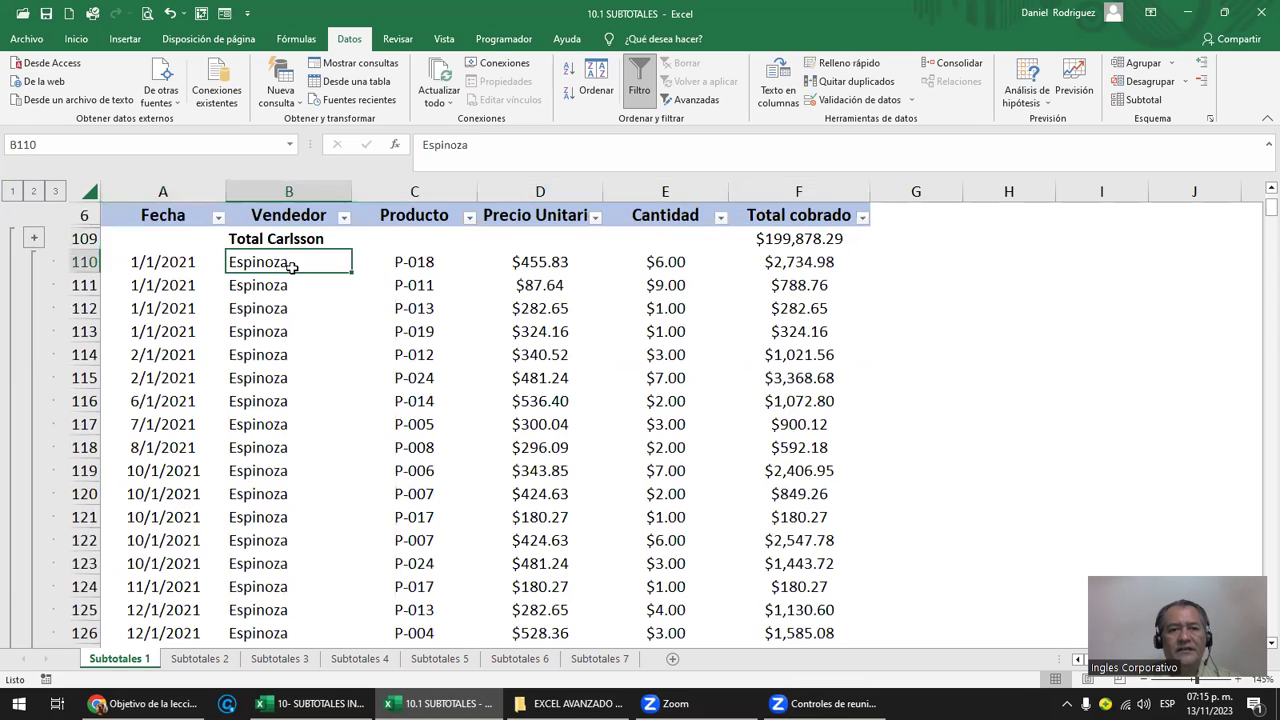
scroll(292, 266, down, 1)
scroll(292, 266, down, 5)
scroll(293, 271, down, 7)
scroll(293, 271, down, 2)
scroll(293, 271, down, 5)
scroll(293, 271, down, 5)
scroll(293, 271, down, 2)
click(229, 316)
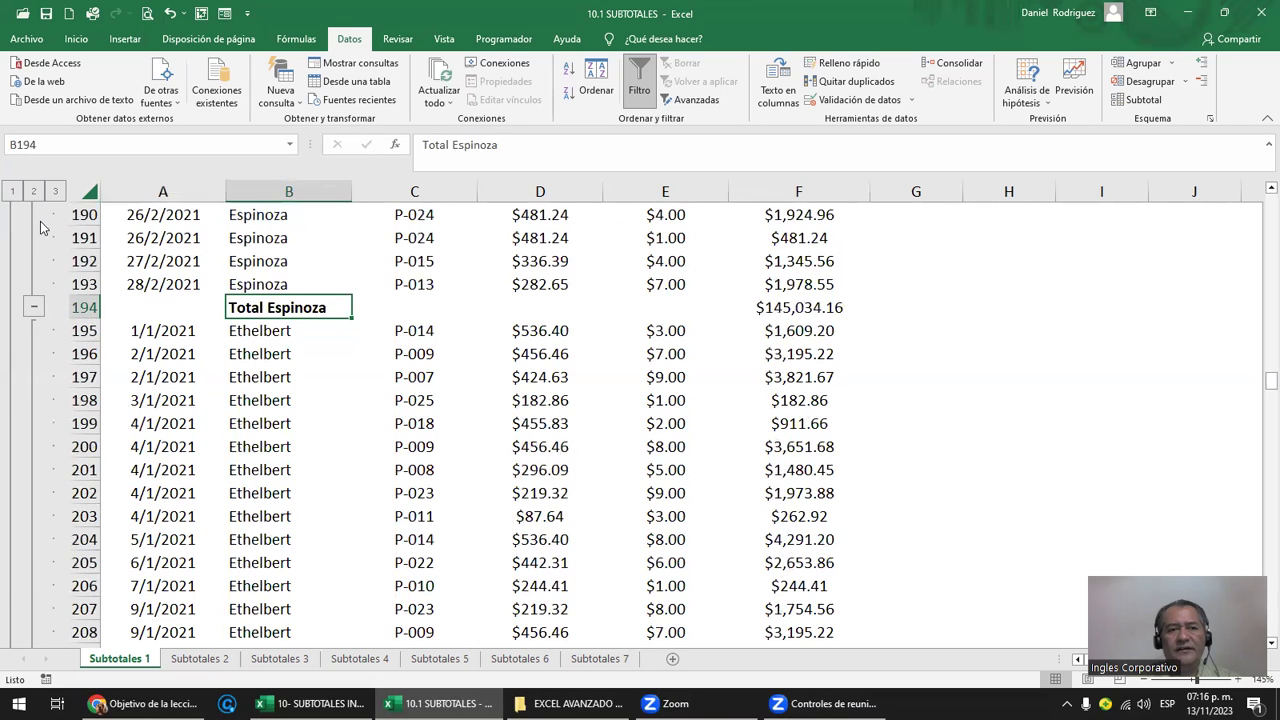
click(34, 310)
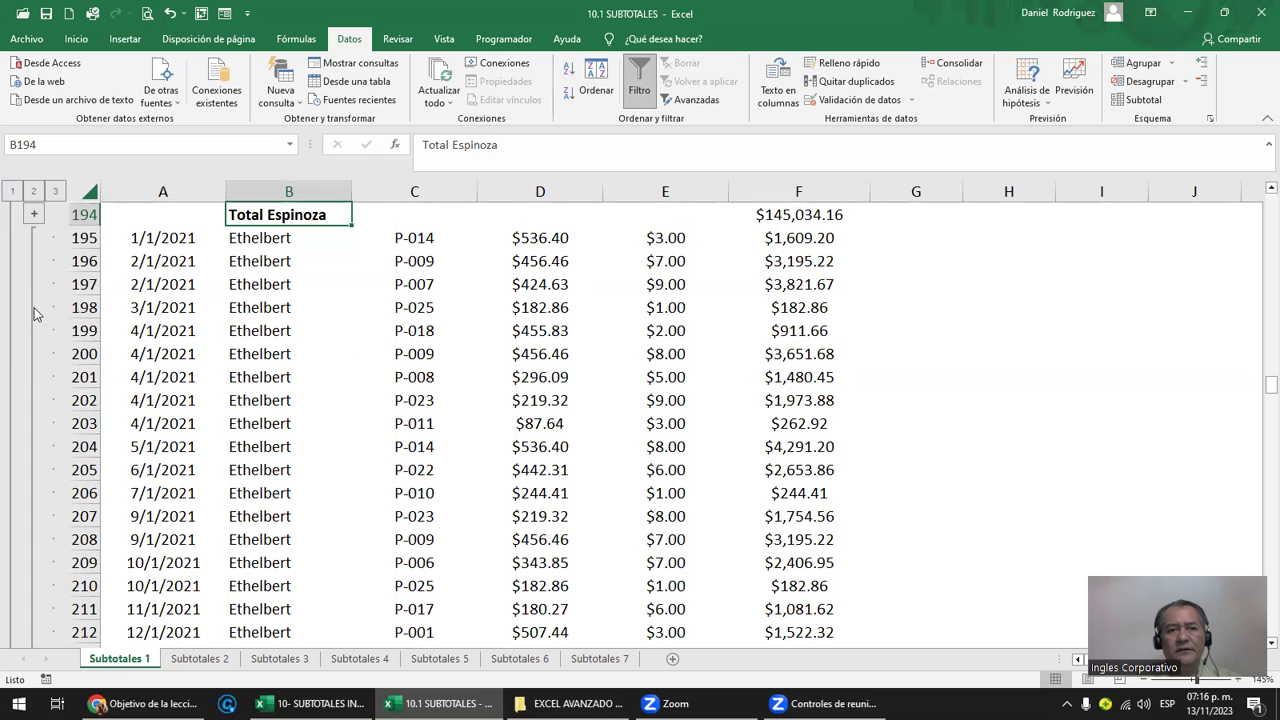
- Try outline levels 2 and 1, then return to level 3 full detail
click(33, 192)
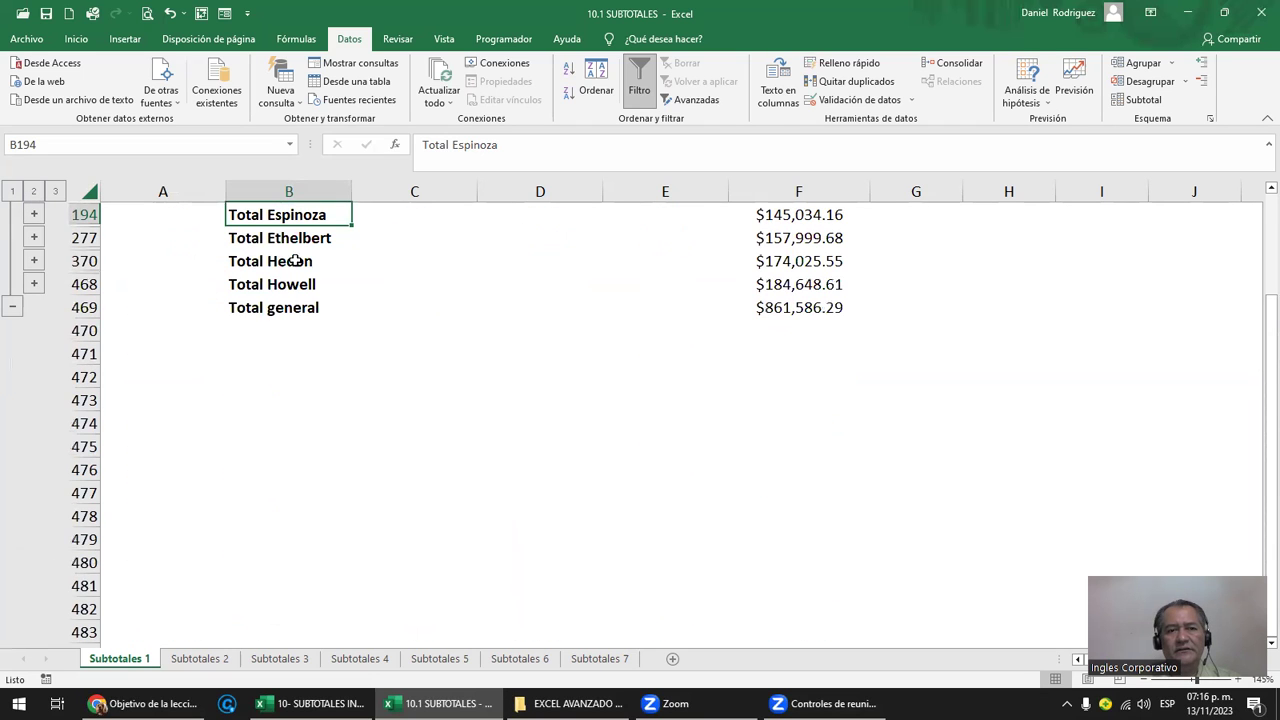
scroll(274, 298, up, 2)
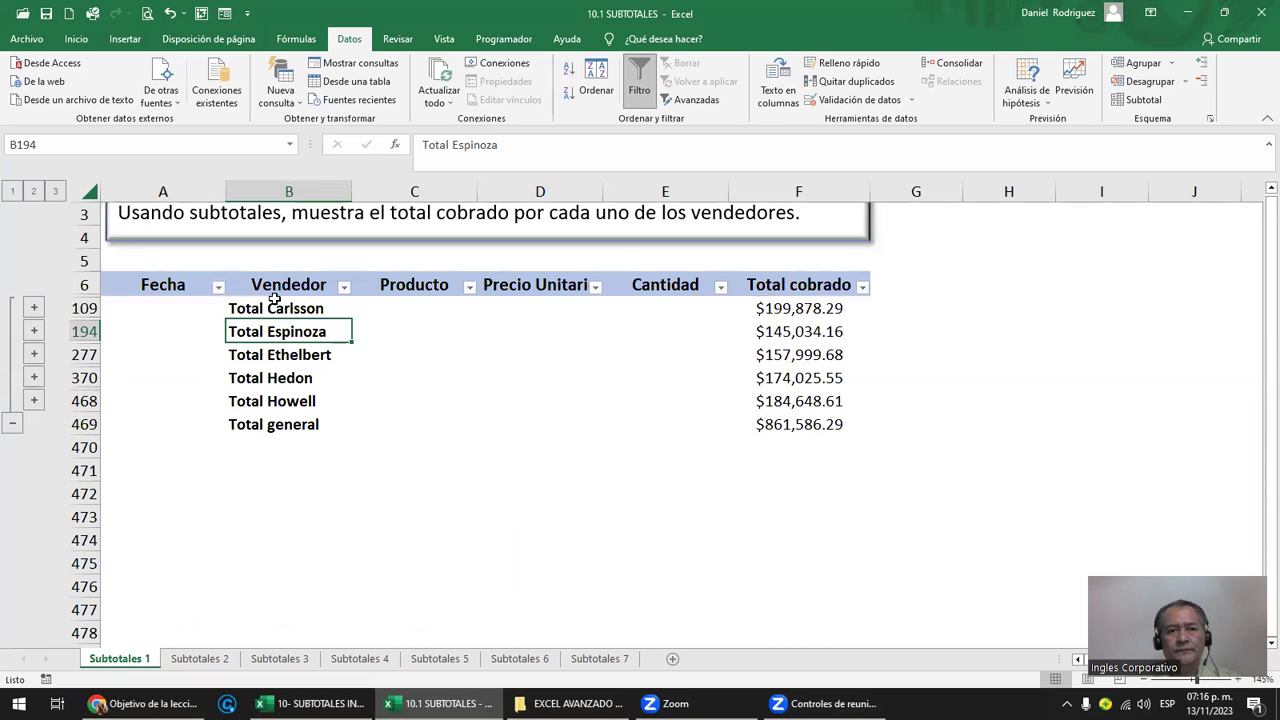
click(12, 192)
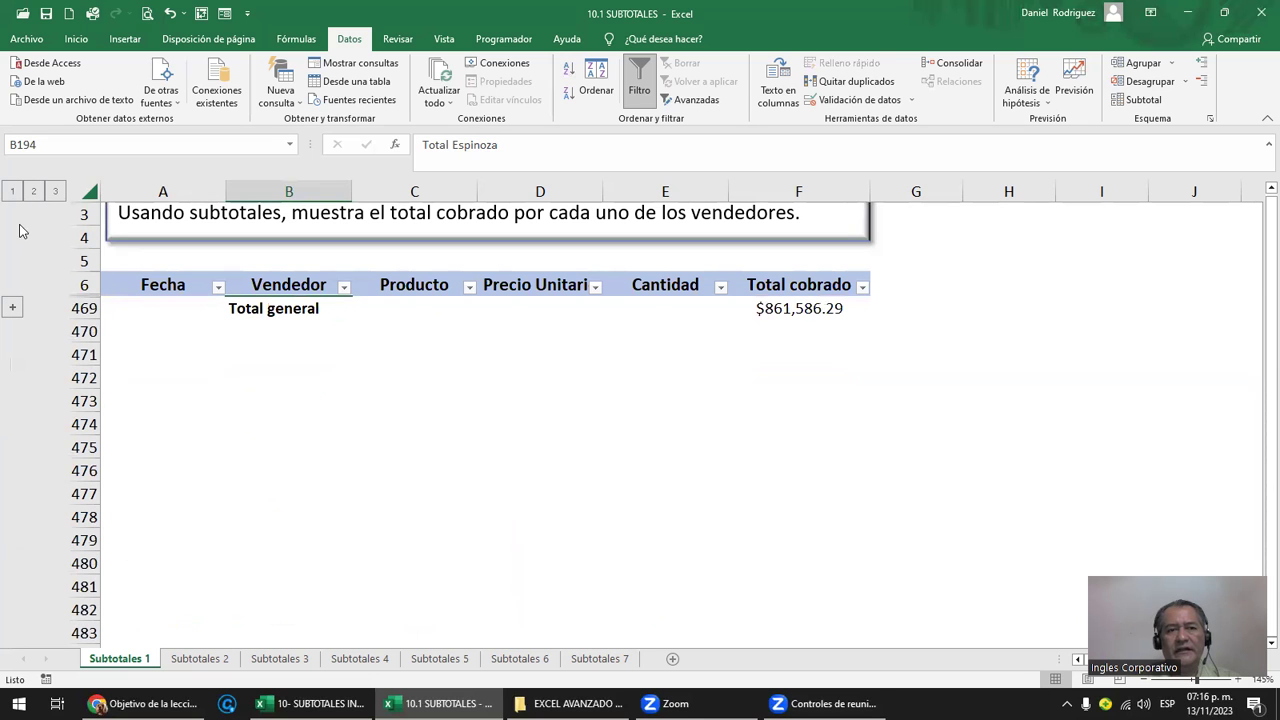
click(33, 192)
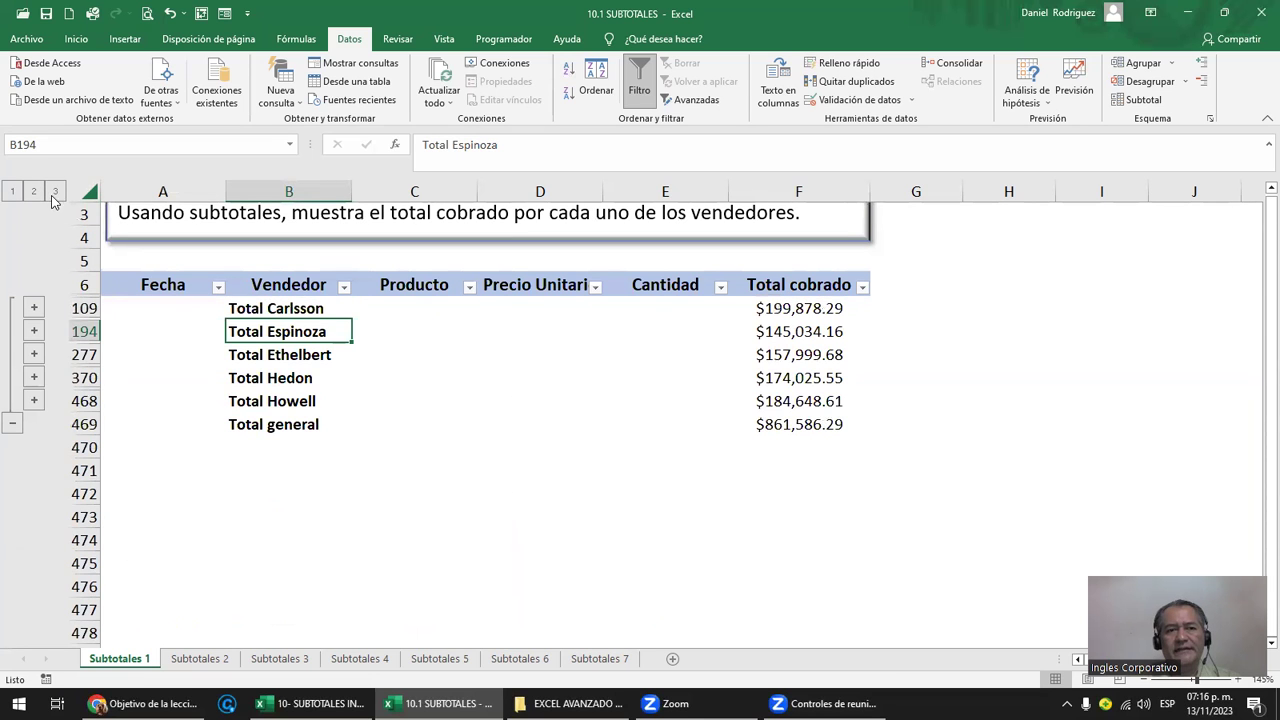
click(55, 192)
click(277, 308)
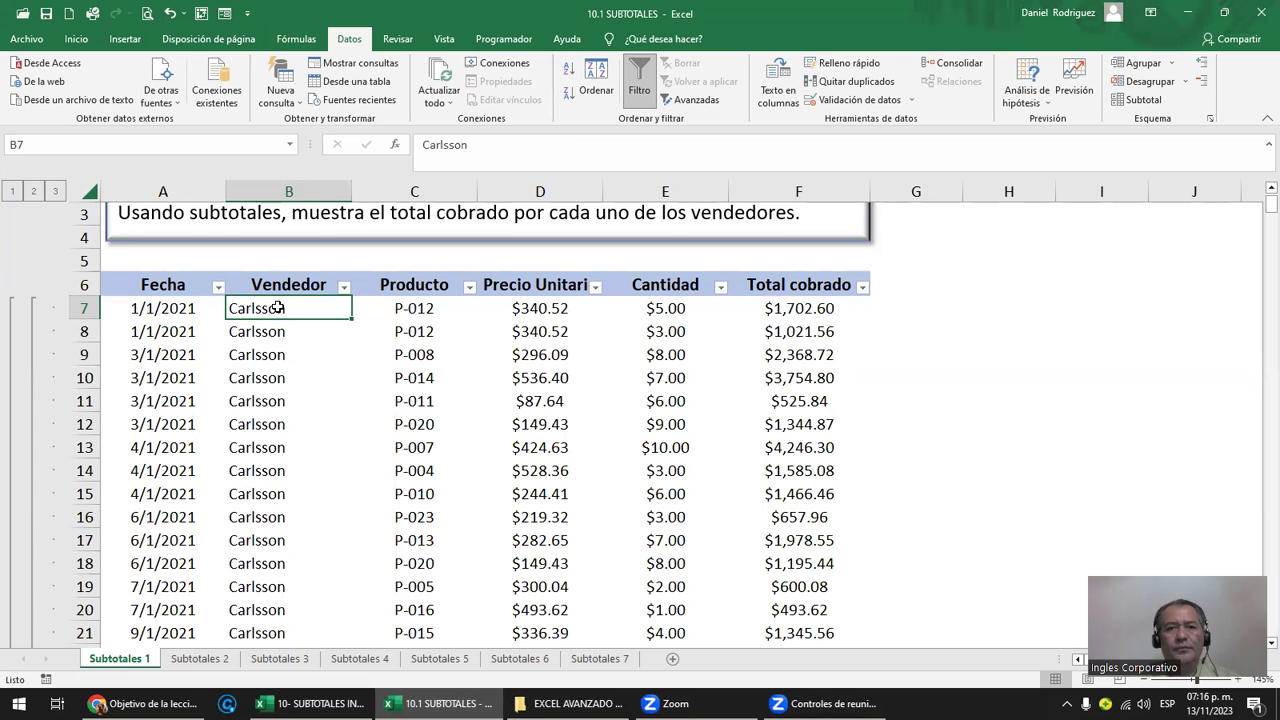
scroll(277, 308, up, 1)
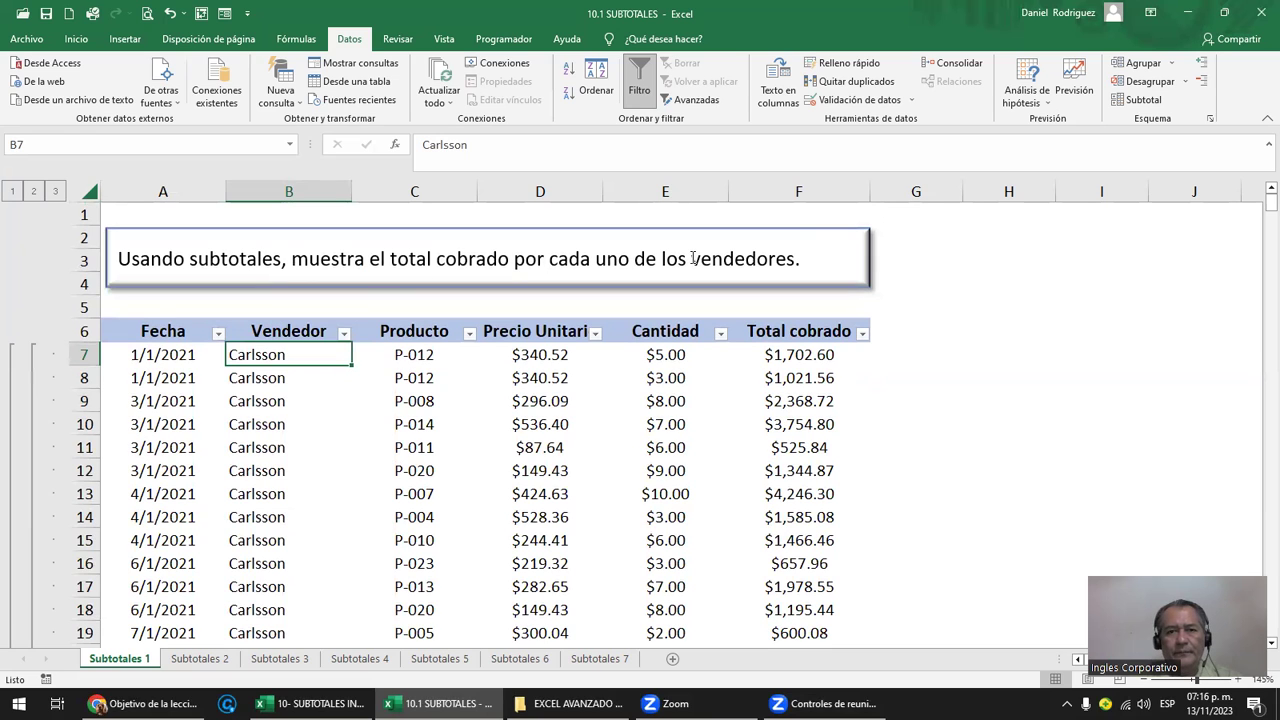
drag(692, 258, 802, 253)
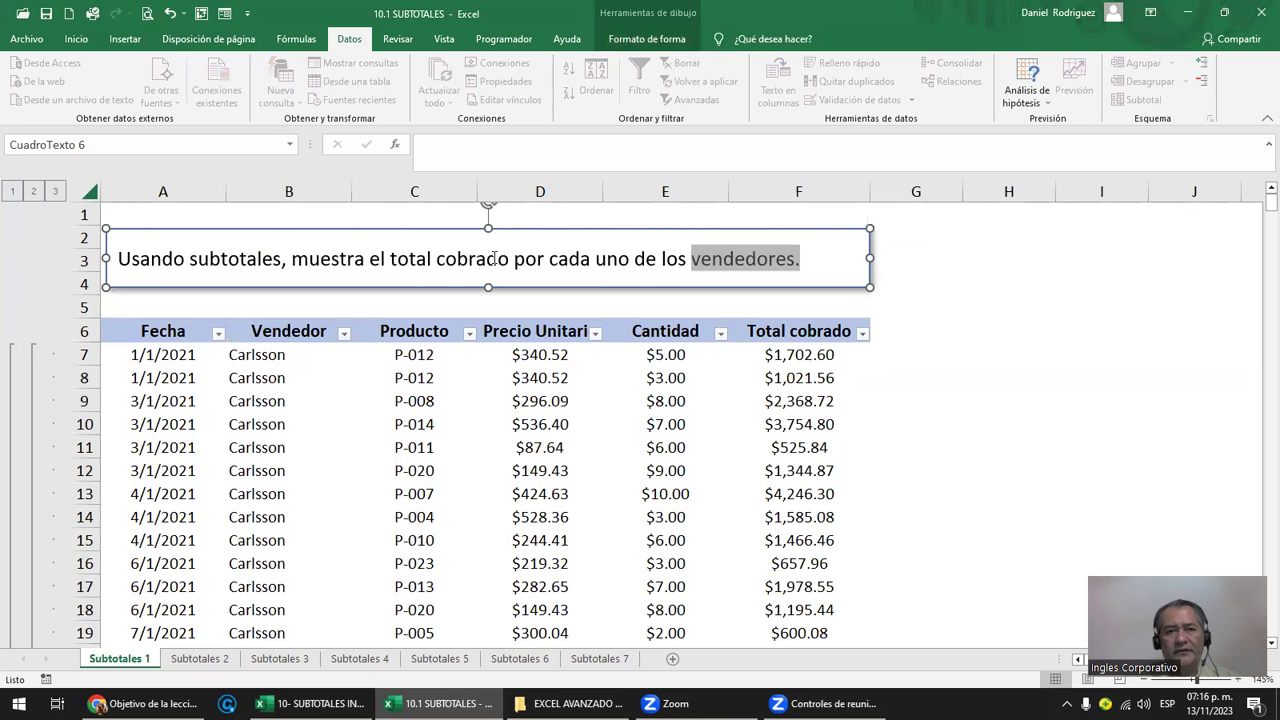
drag(492, 258, 394, 260)
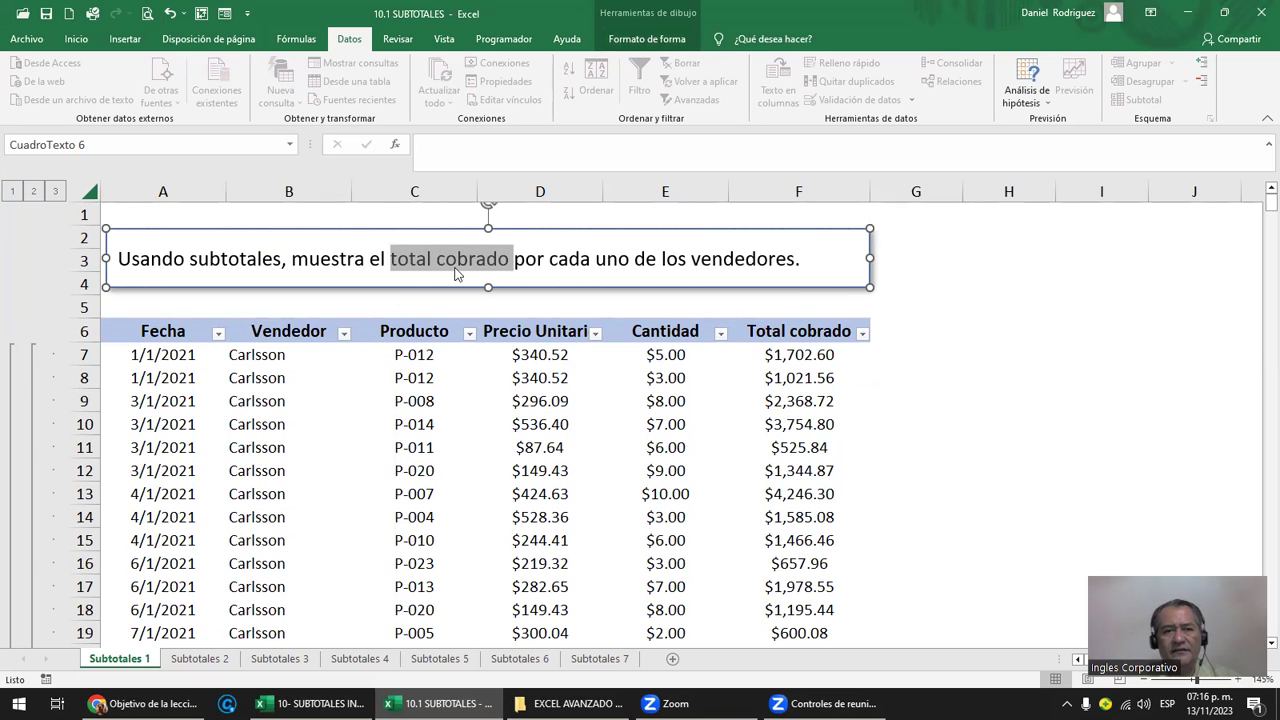
click(260, 192)
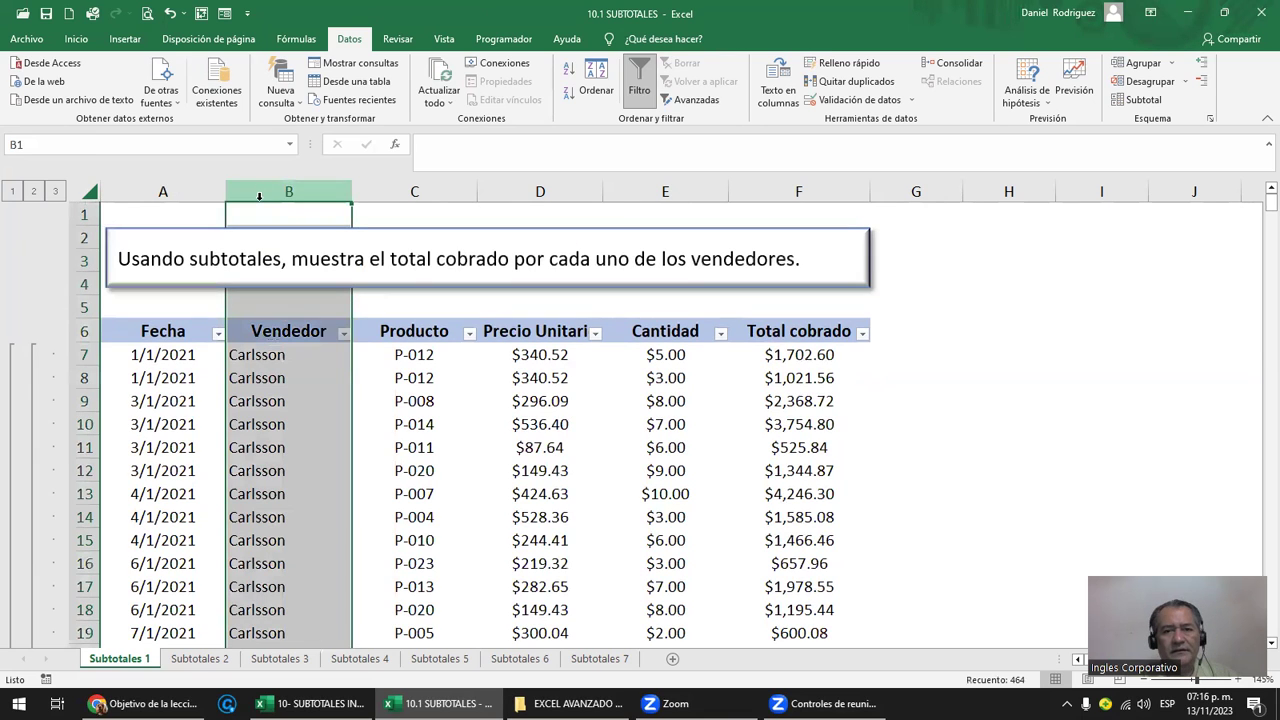
ctrl+click(783, 190)
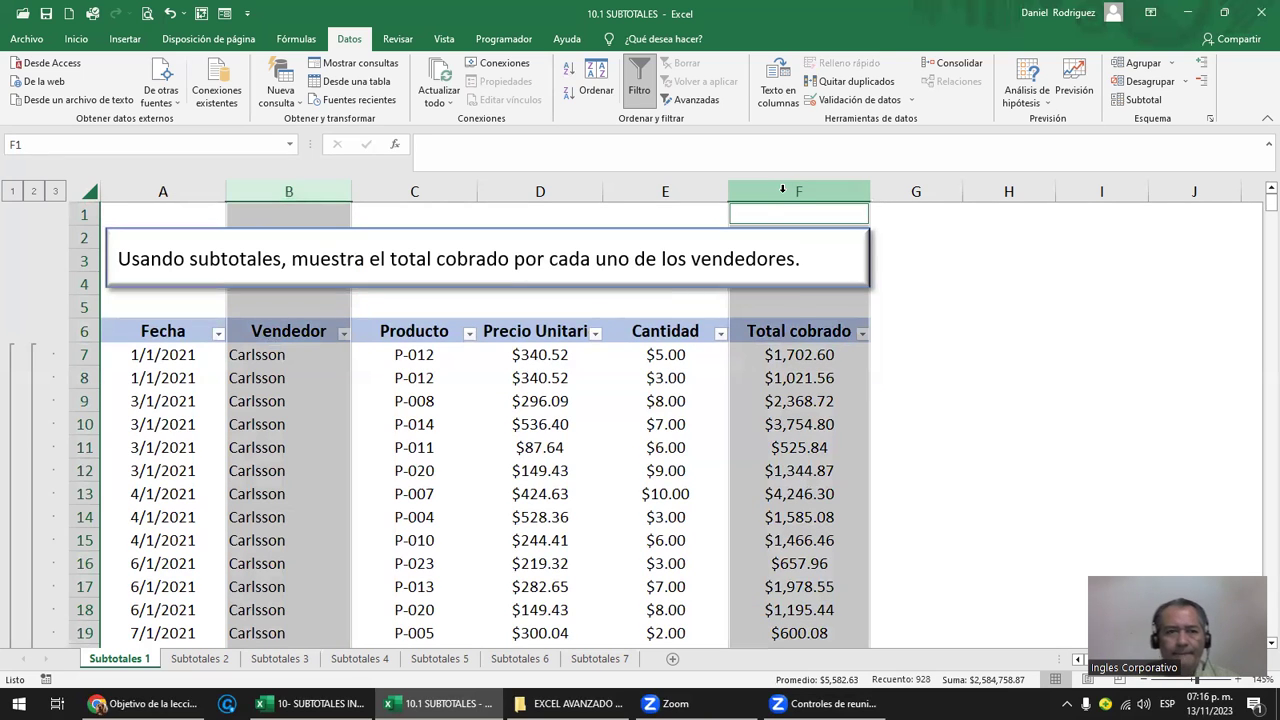
click(619, 289)
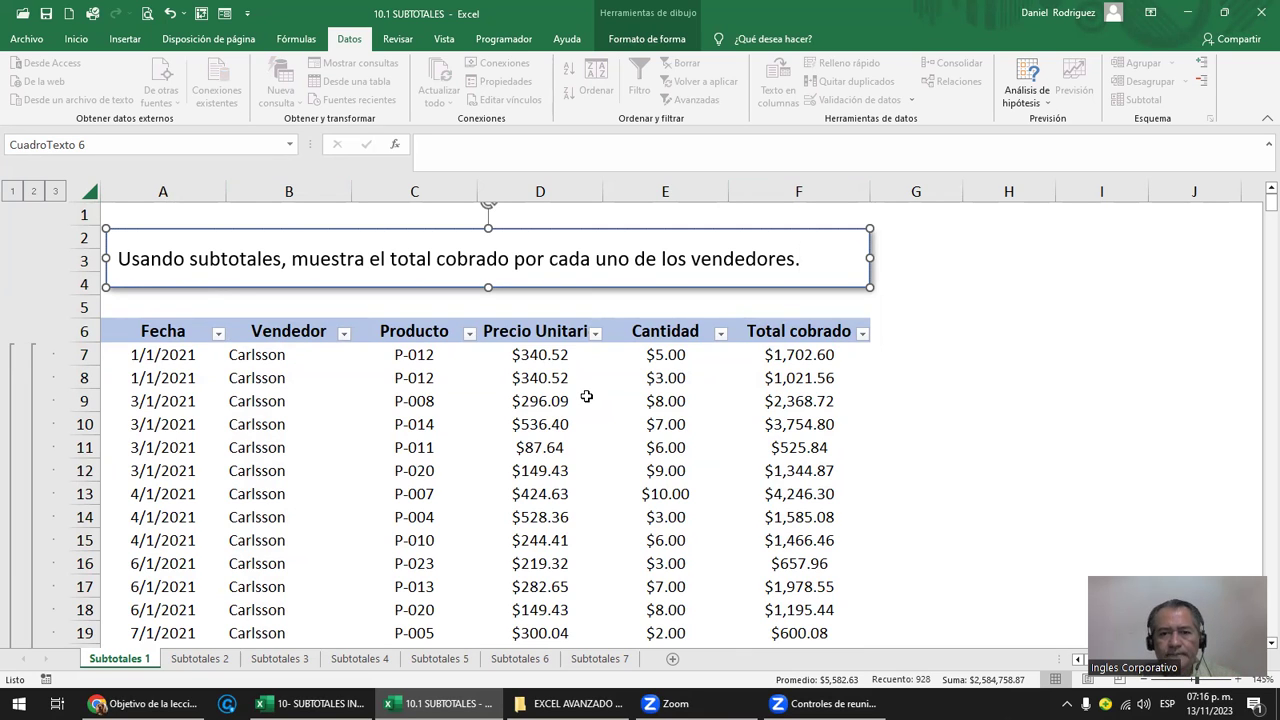
click(975, 333)
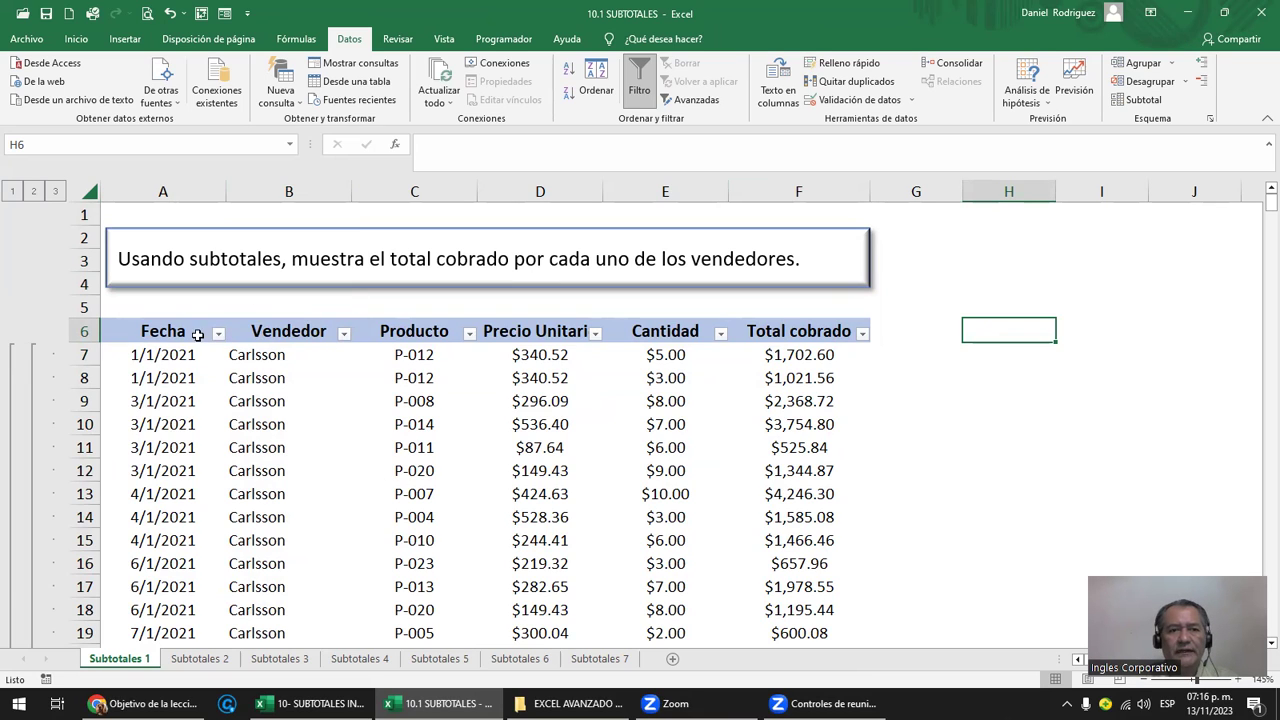
click(174, 333)
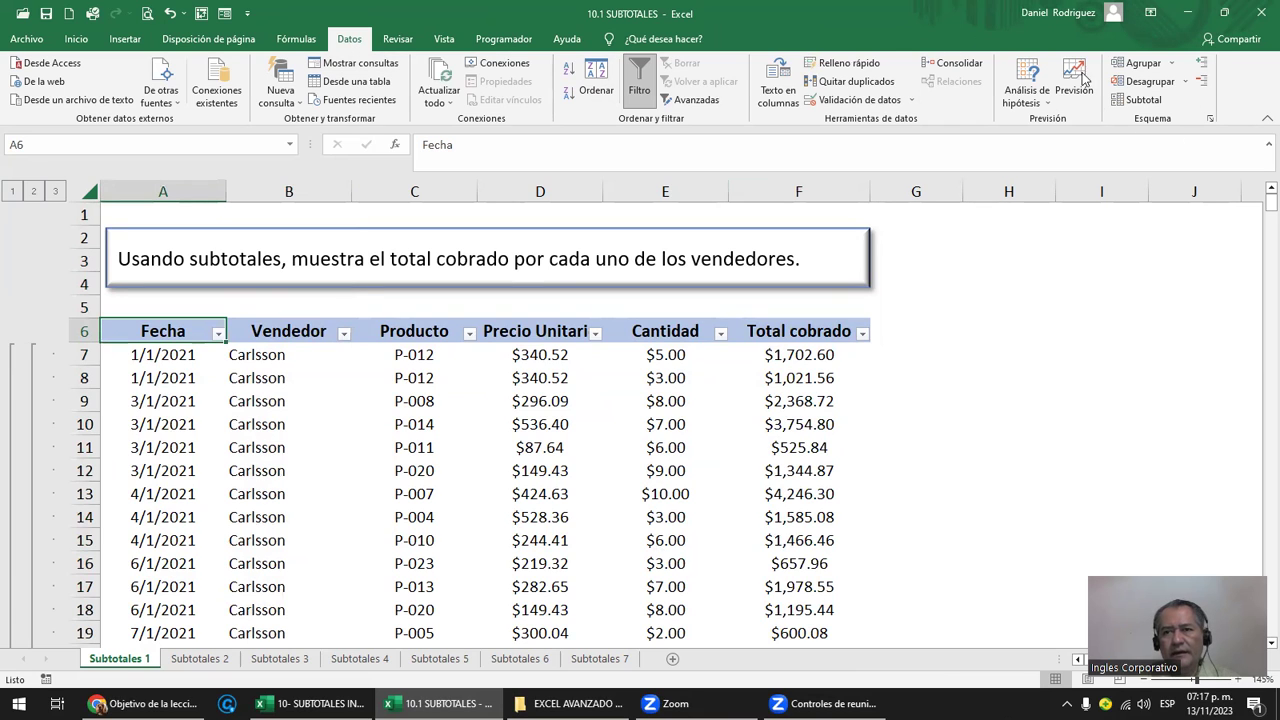
- Clear the outline, then reapply Suma subtotals of Total cobrado per Vendedor
click(1183, 84)
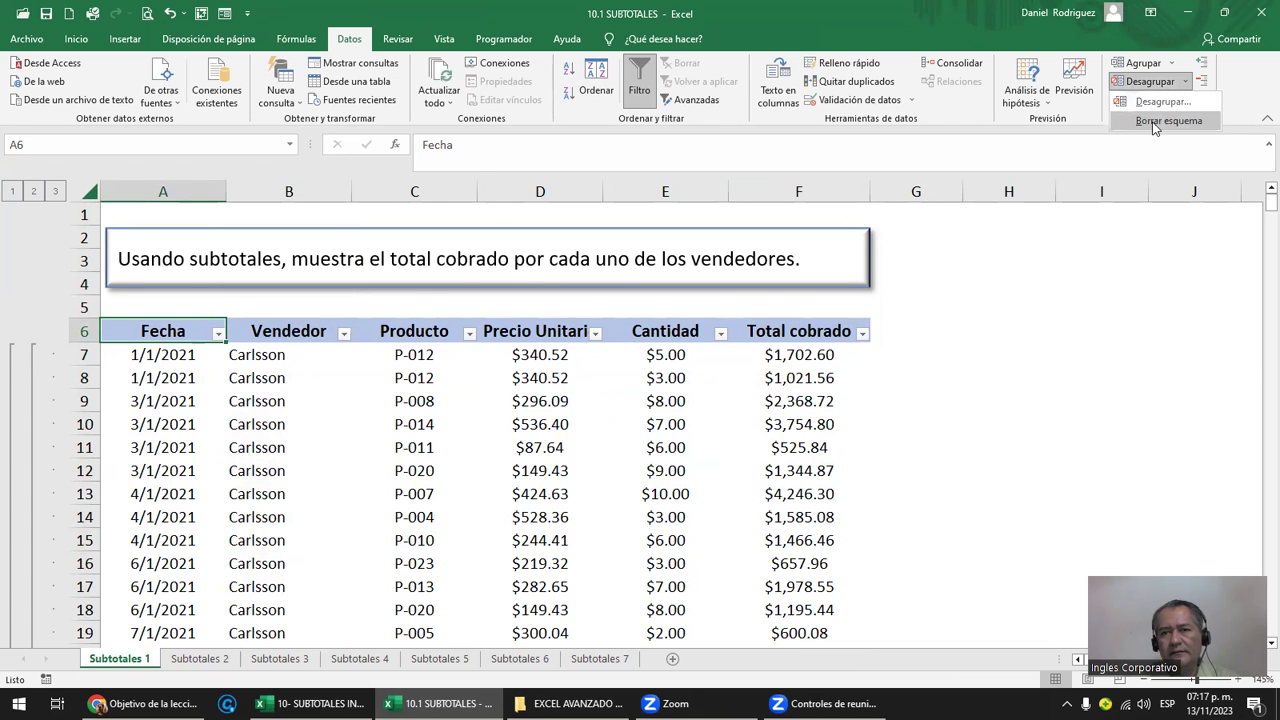
click(1155, 121)
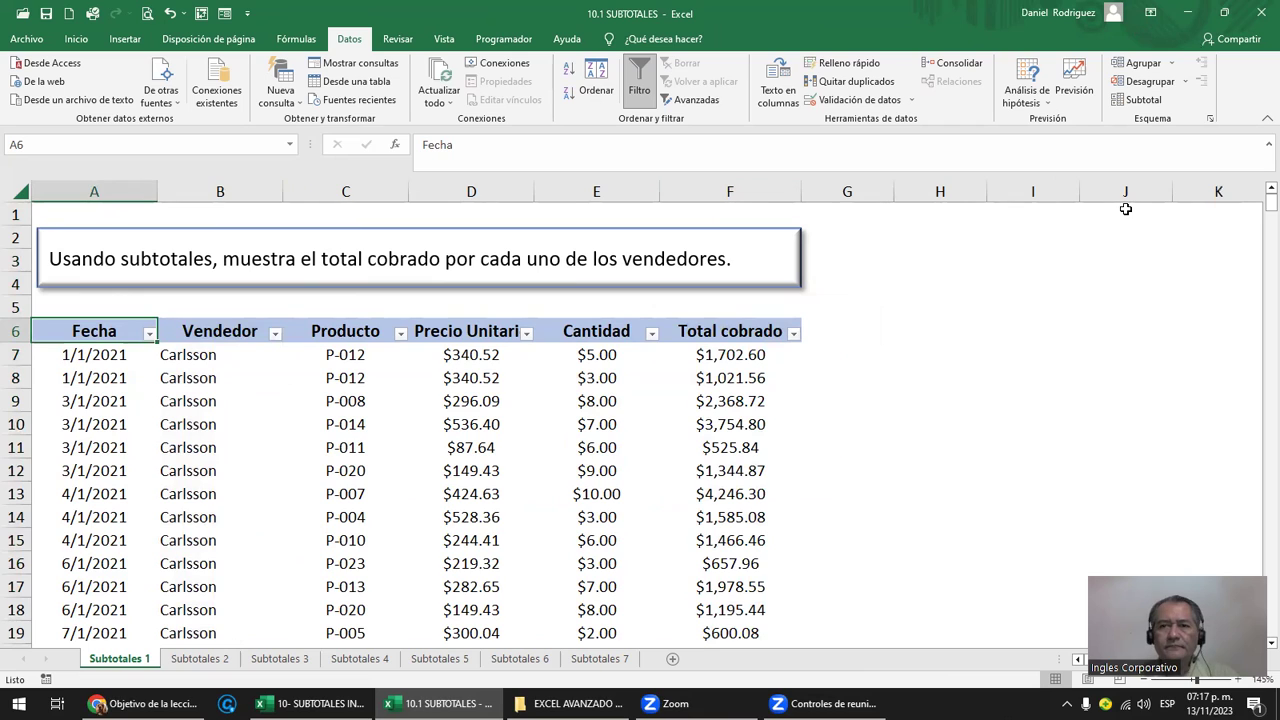
click(735, 337)
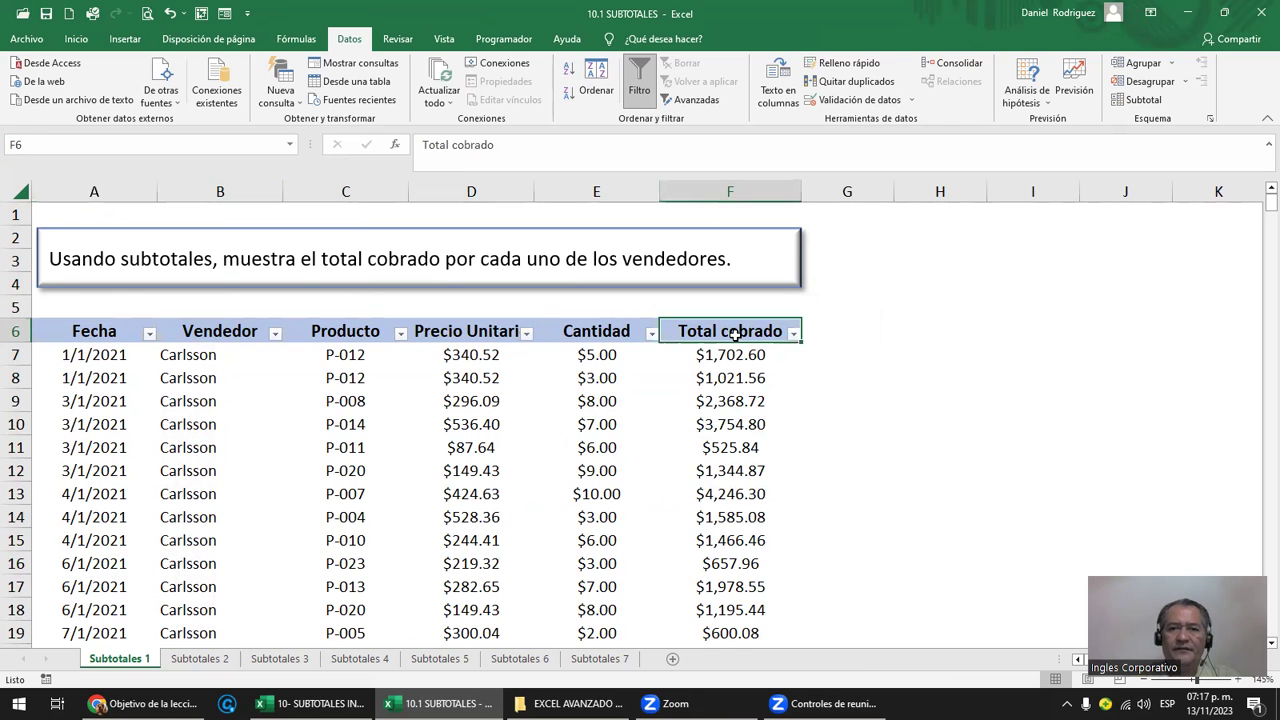
click(1143, 100)
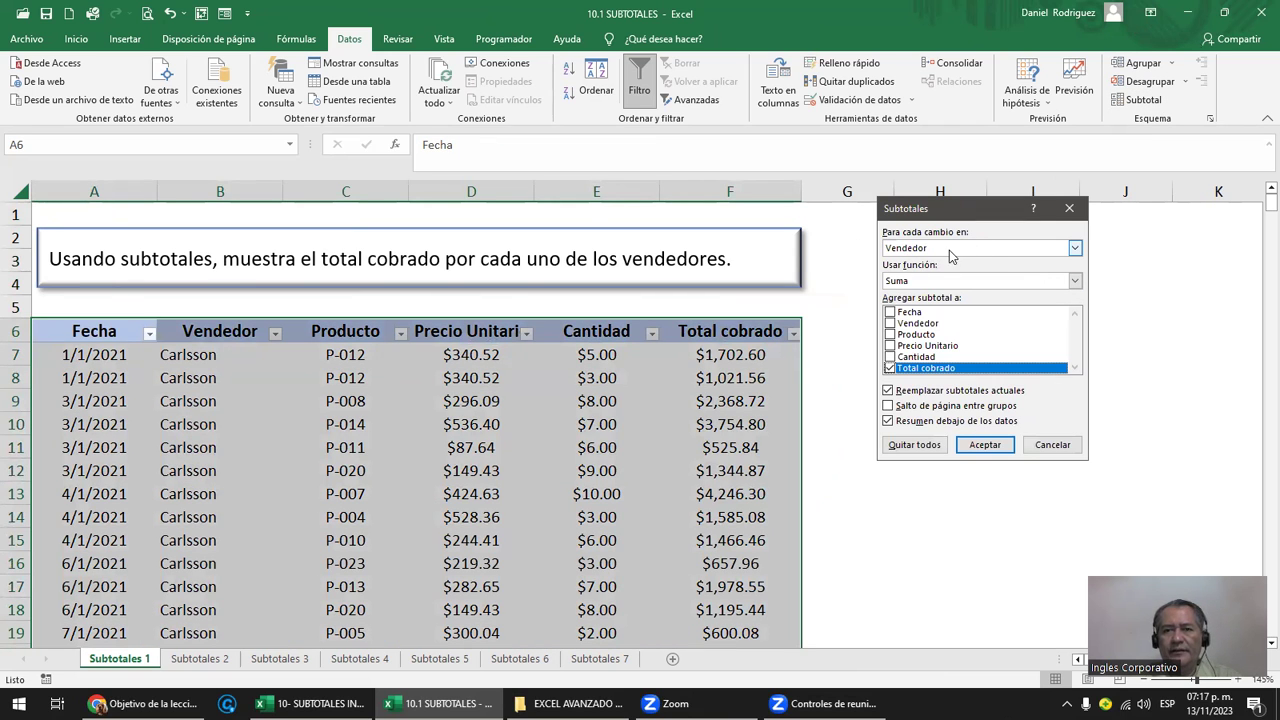
click(903, 280)
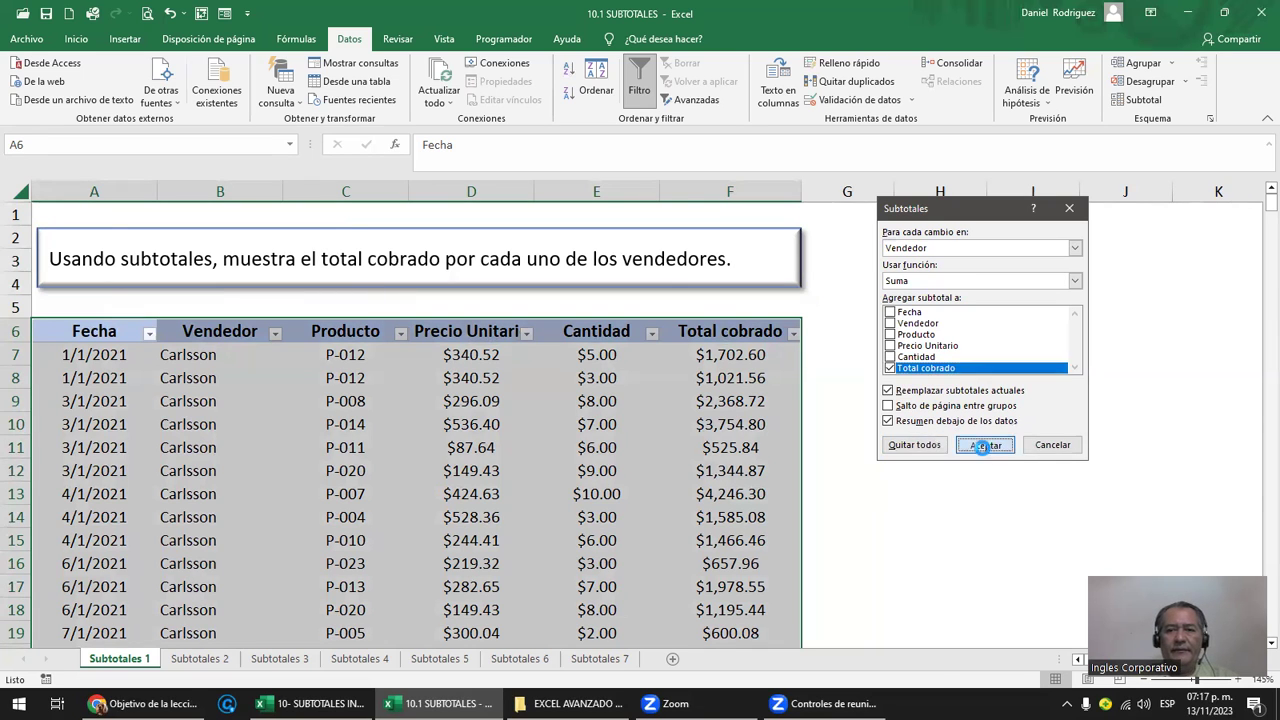
click(984, 445)
- From the Vendedor header, open Desagrupar and cancel it without ungrouping anything
click(232, 394)
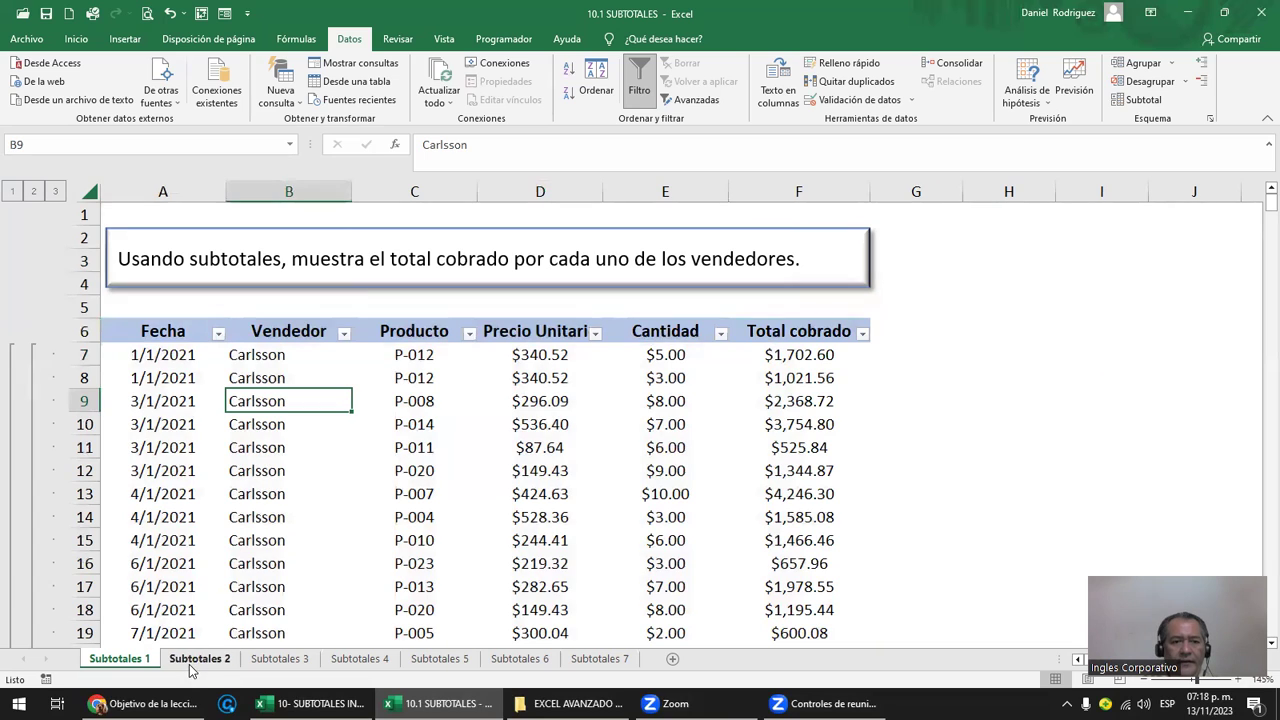
click(256, 333)
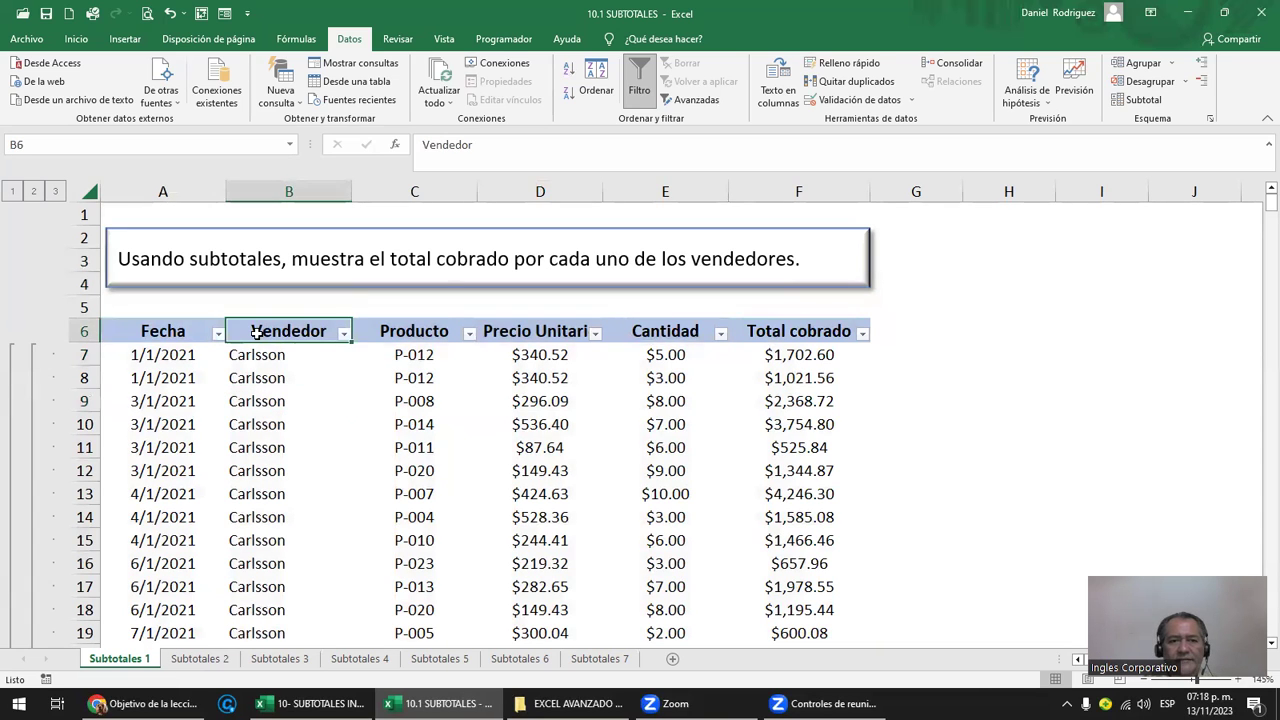
click(1165, 82)
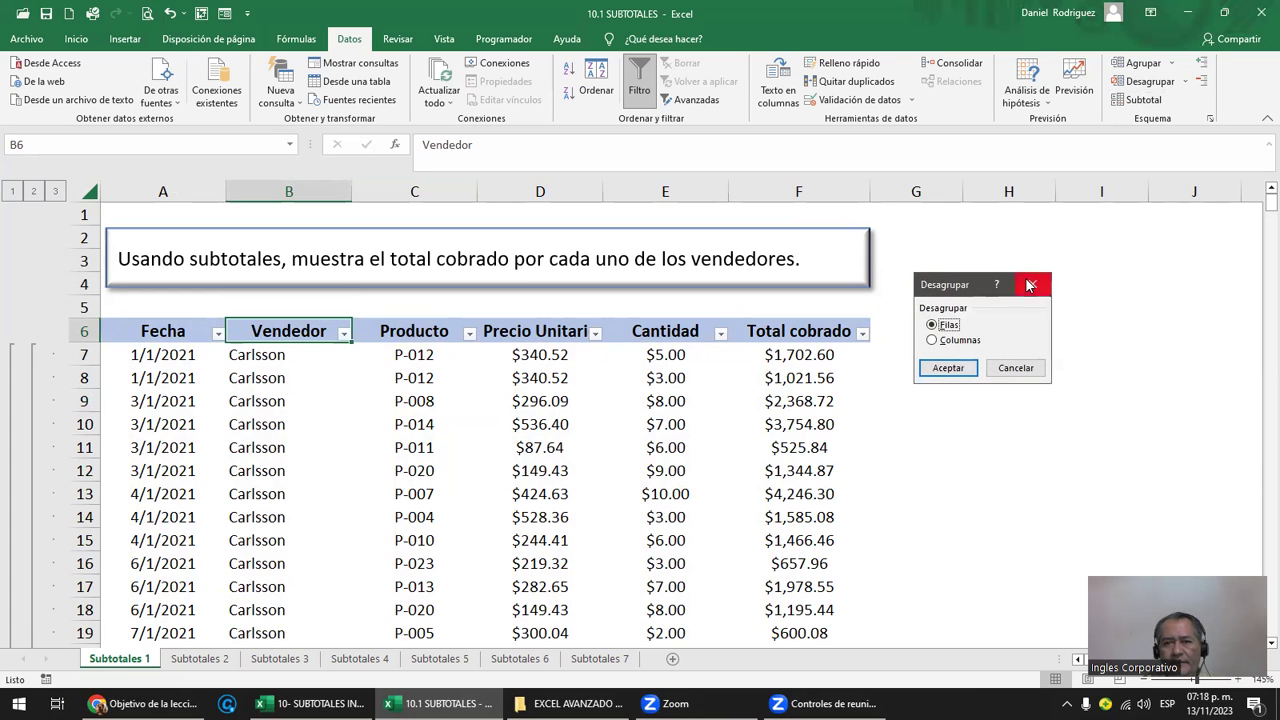
click(1032, 284)
- Close the Desagrupar options list unchanged and switch to the Subtotales 2 sheet
click(1186, 82)
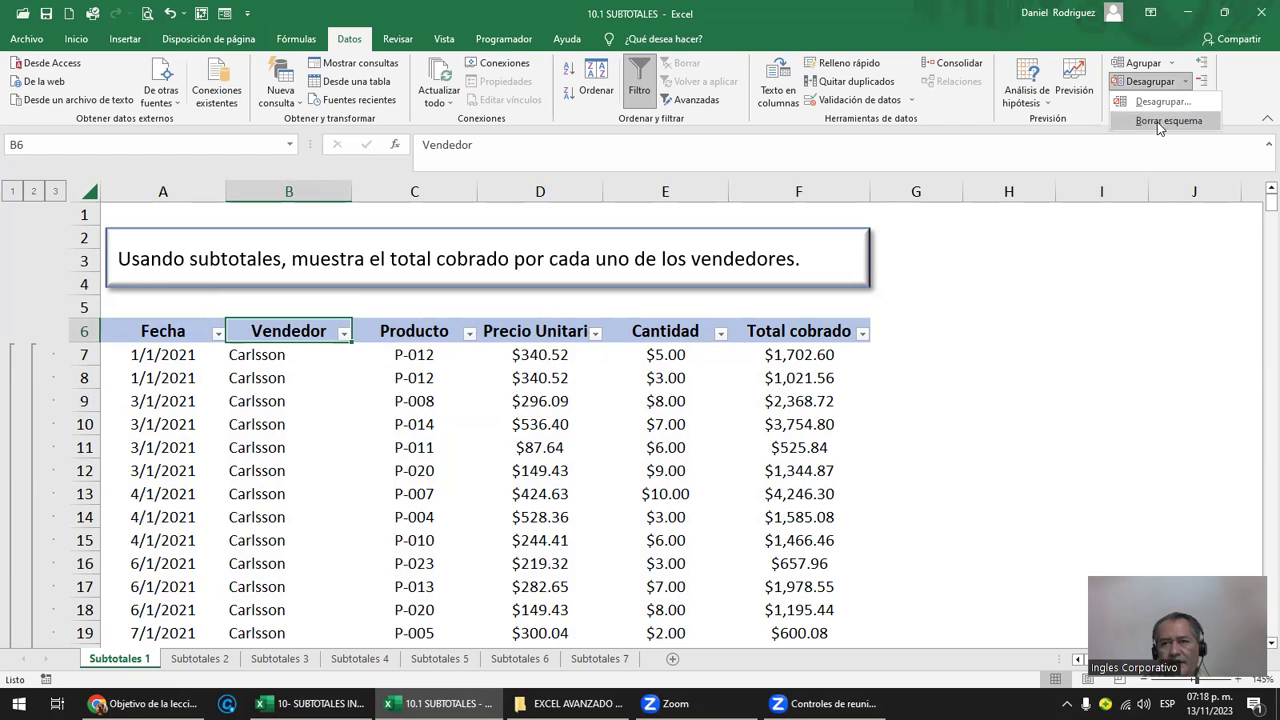
click(998, 294)
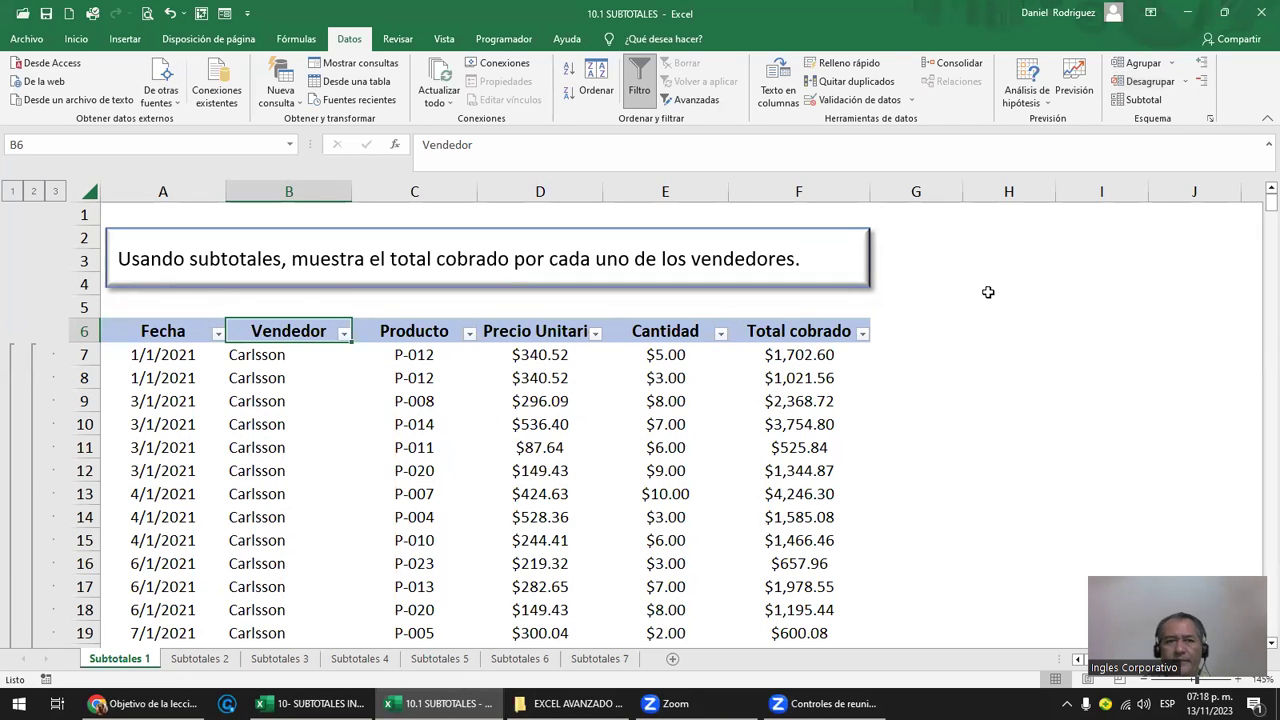
click(183, 662)
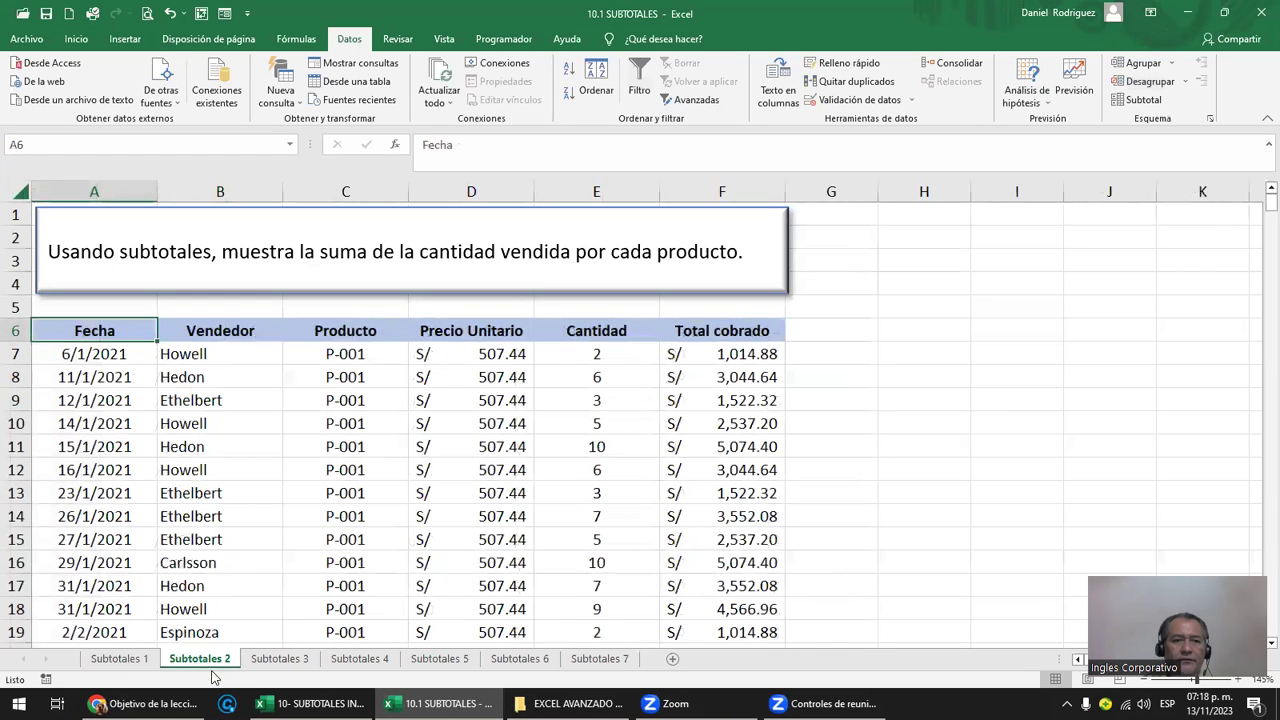
click(86, 257)
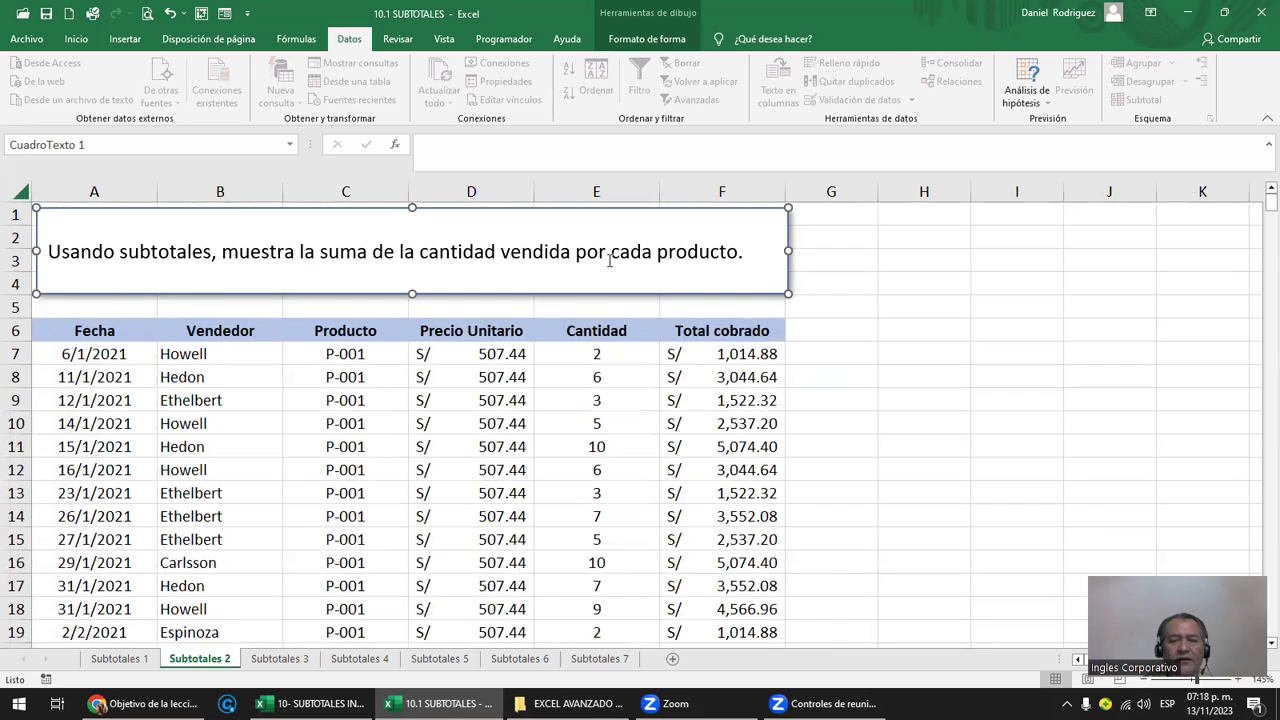
click(606, 190)
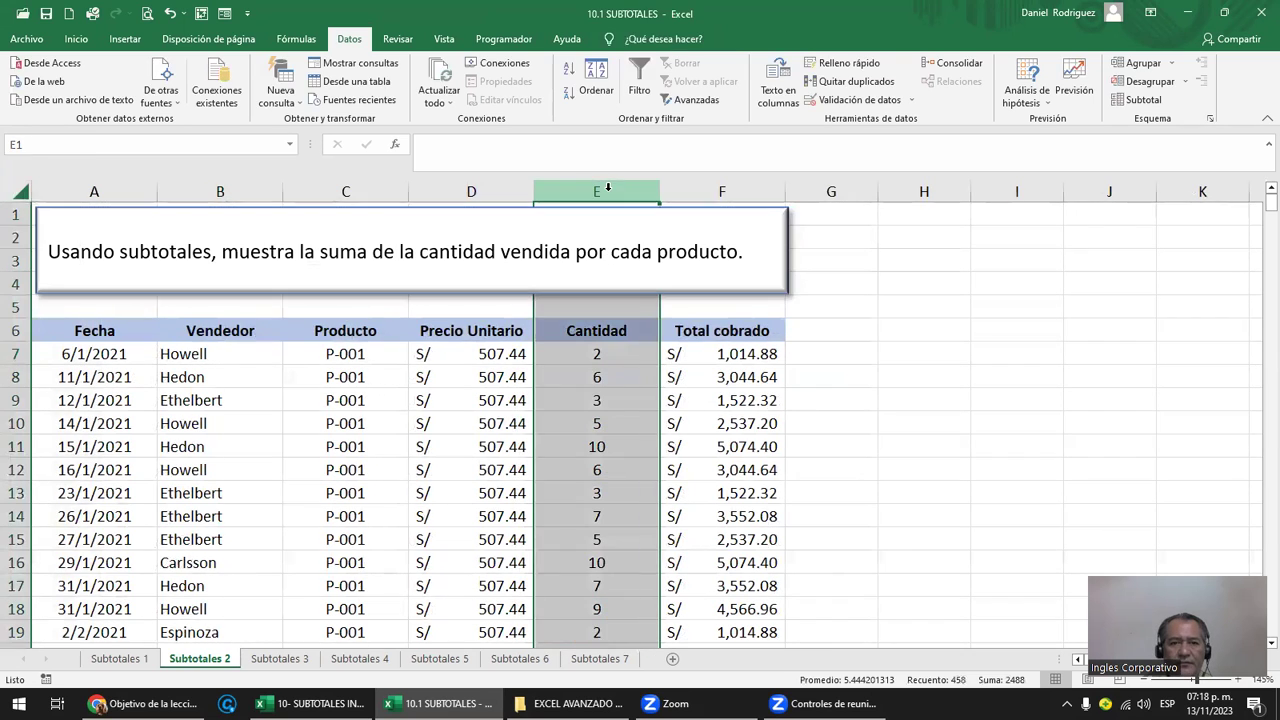
click(575, 352)
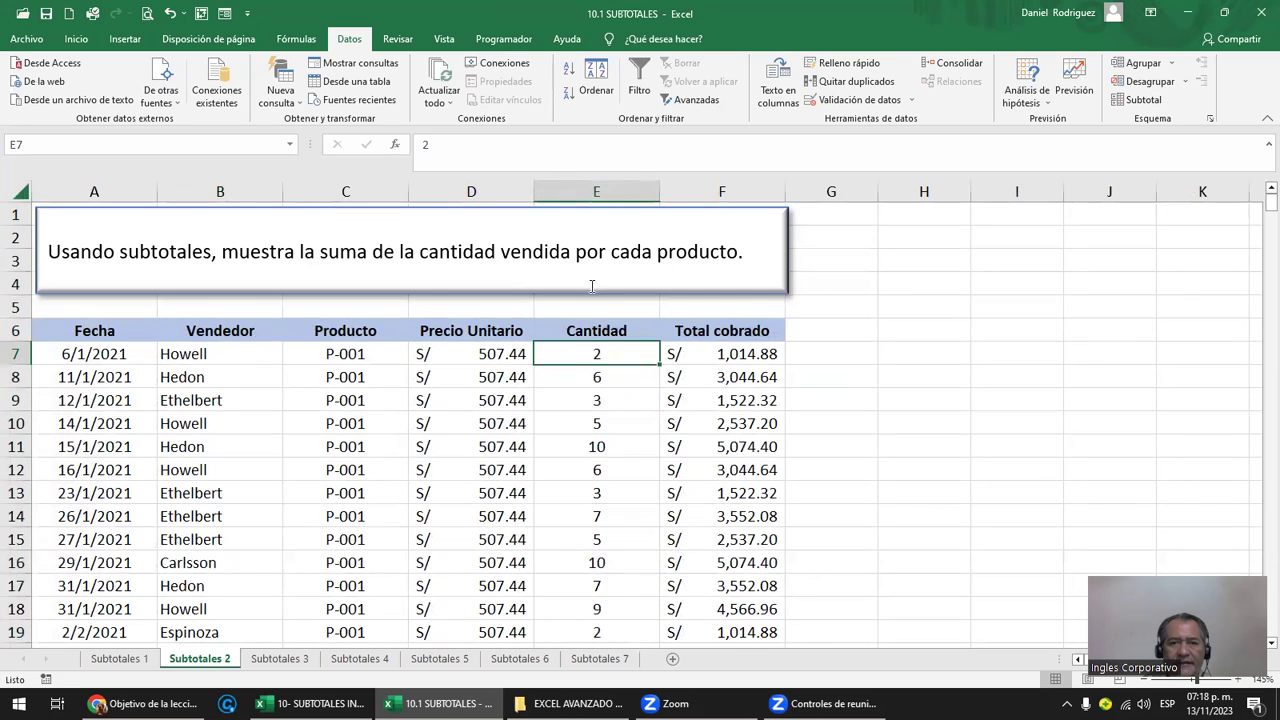
click(572, 189)
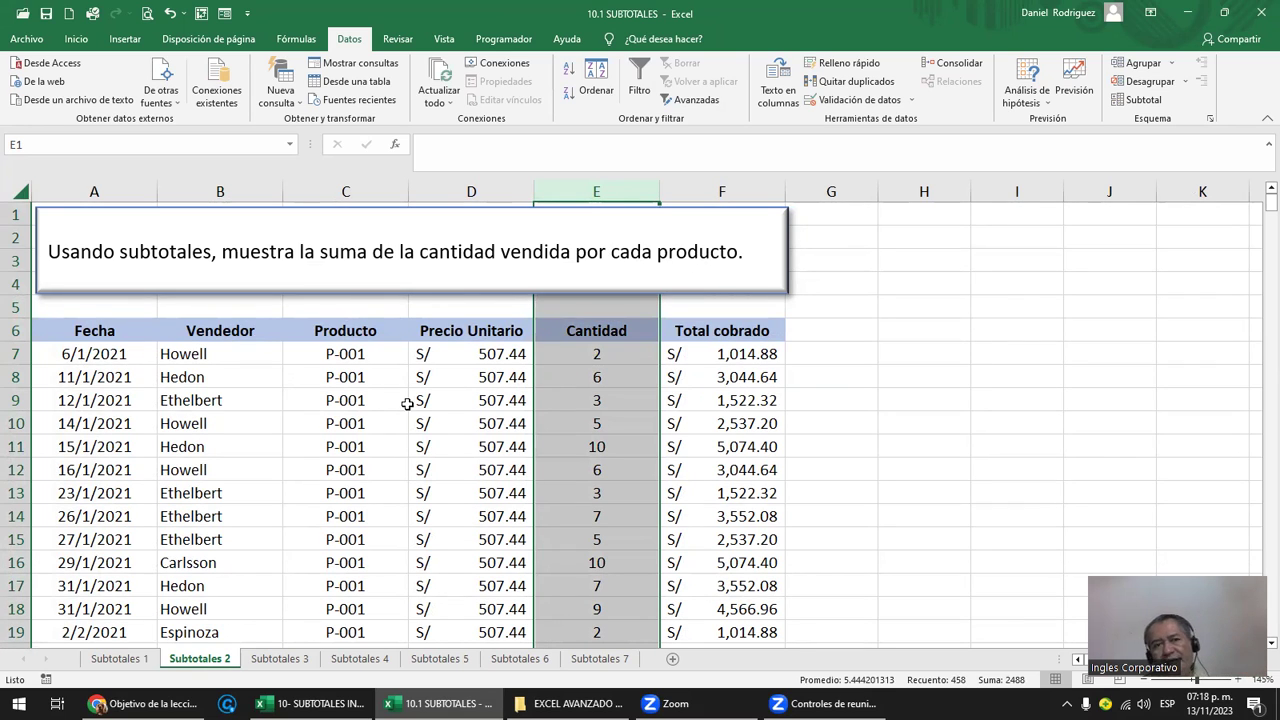
click(357, 307)
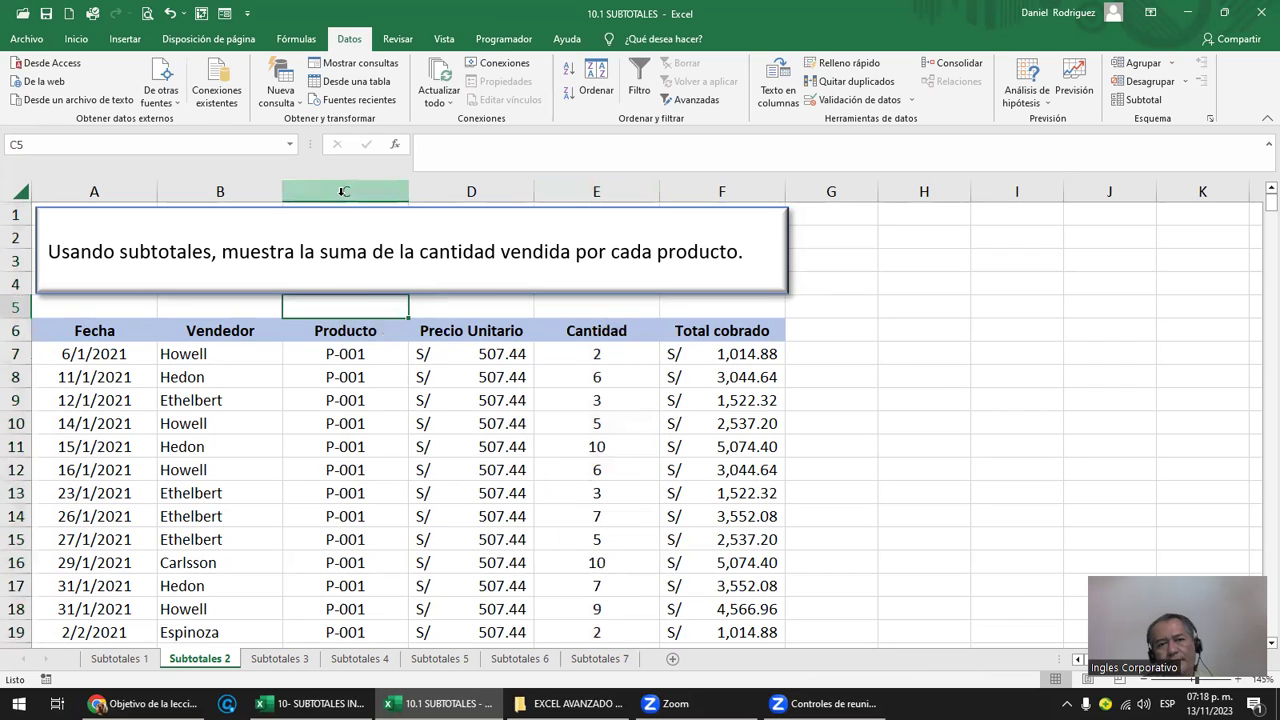
click(343, 191)
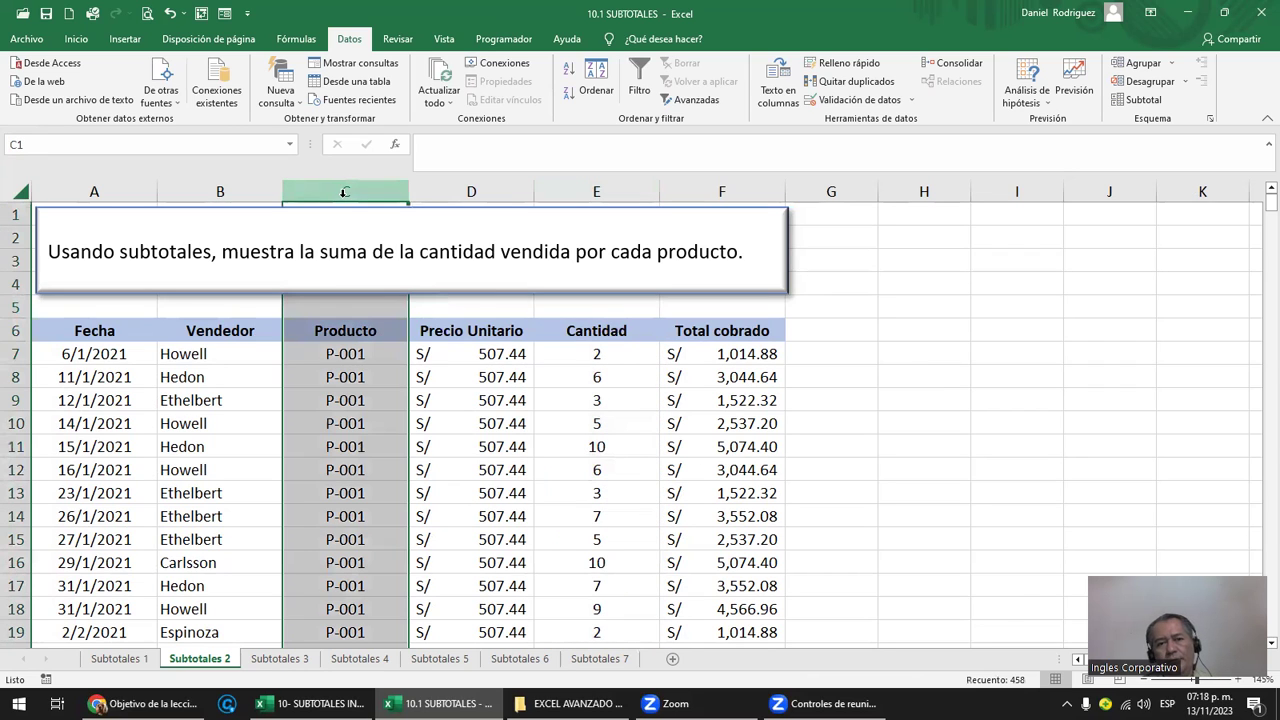
ctrl+click(604, 186)
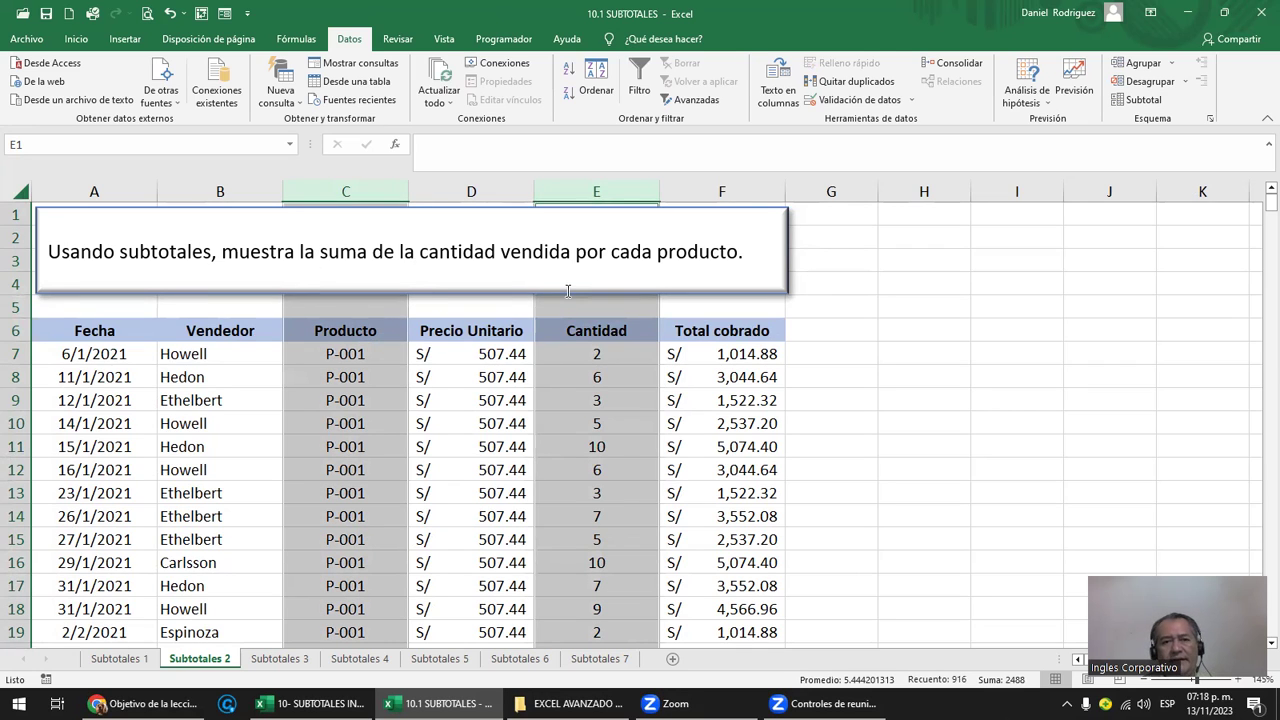
click(227, 331)
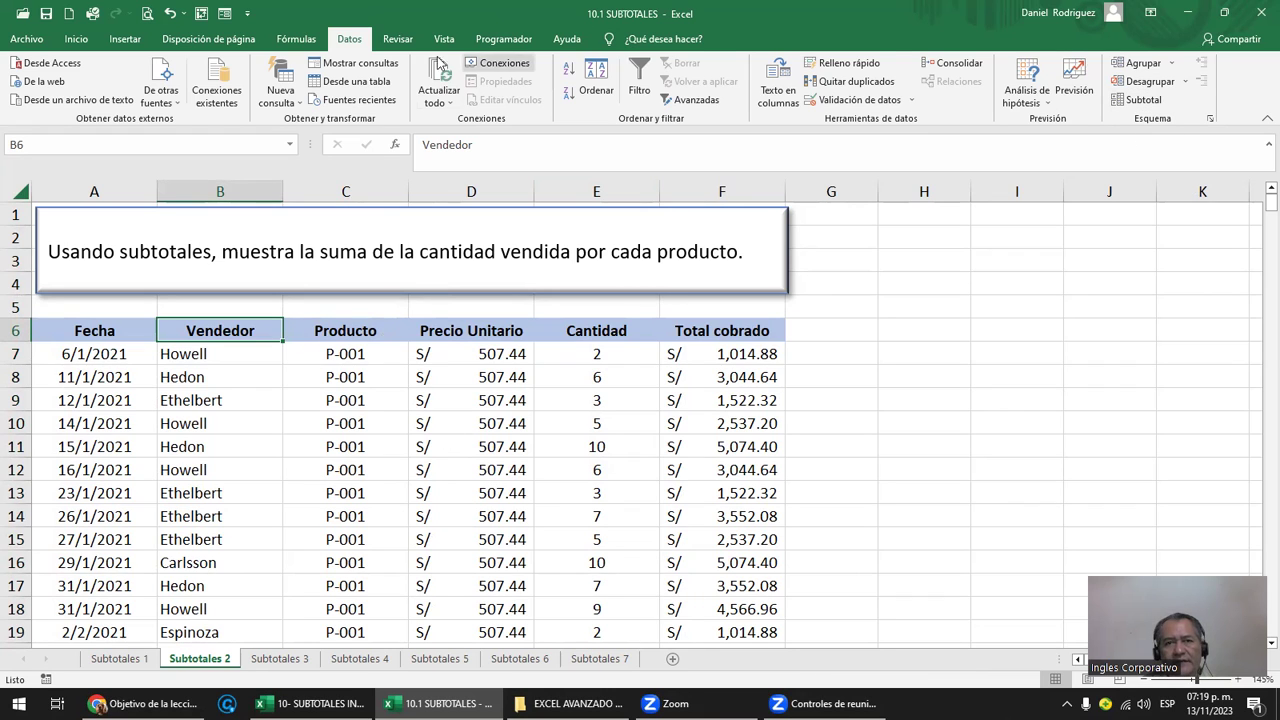
- Add Suma subtotals of Cantidad at each change in Producto, with Total cobrado unchecked
click(1136, 102)
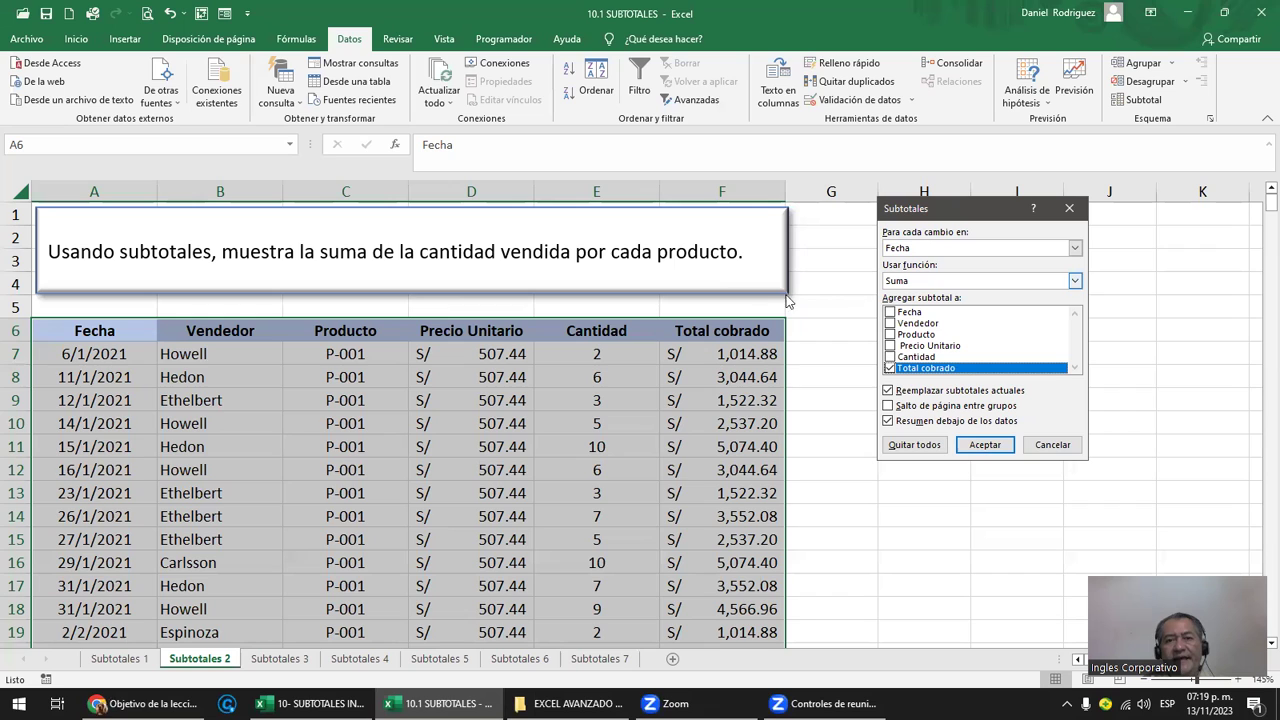
click(950, 248)
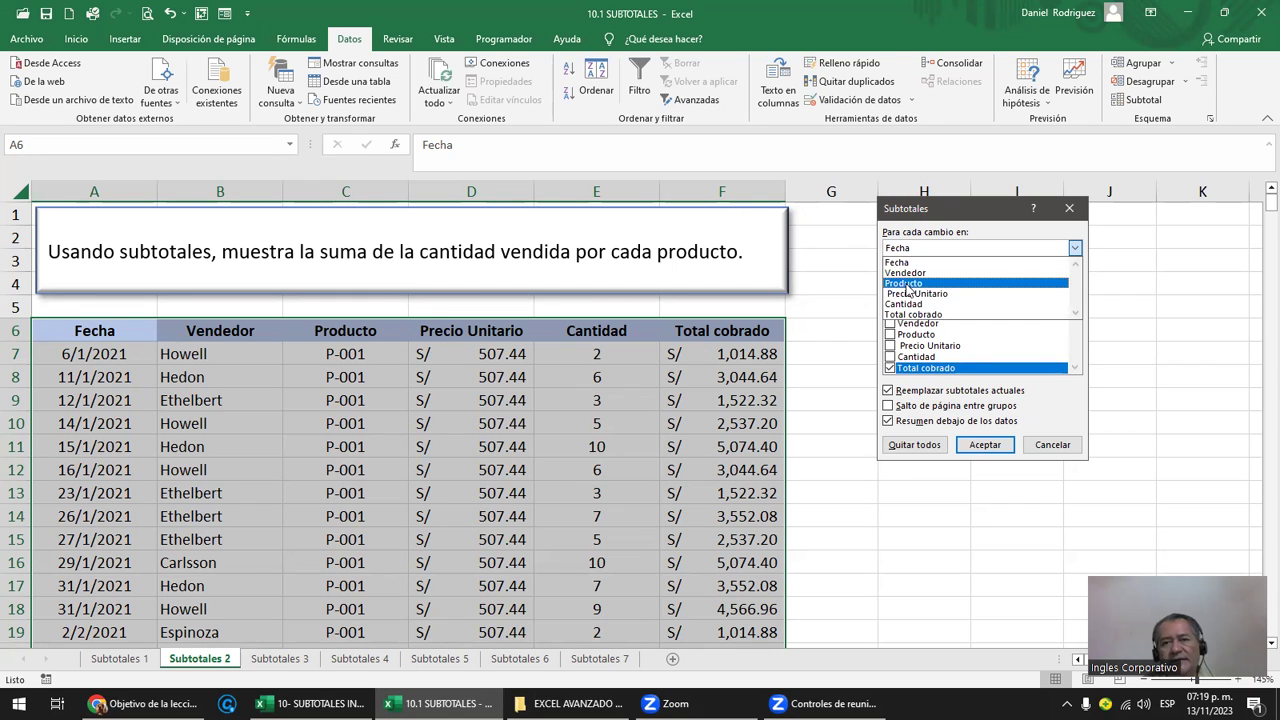
click(905, 285)
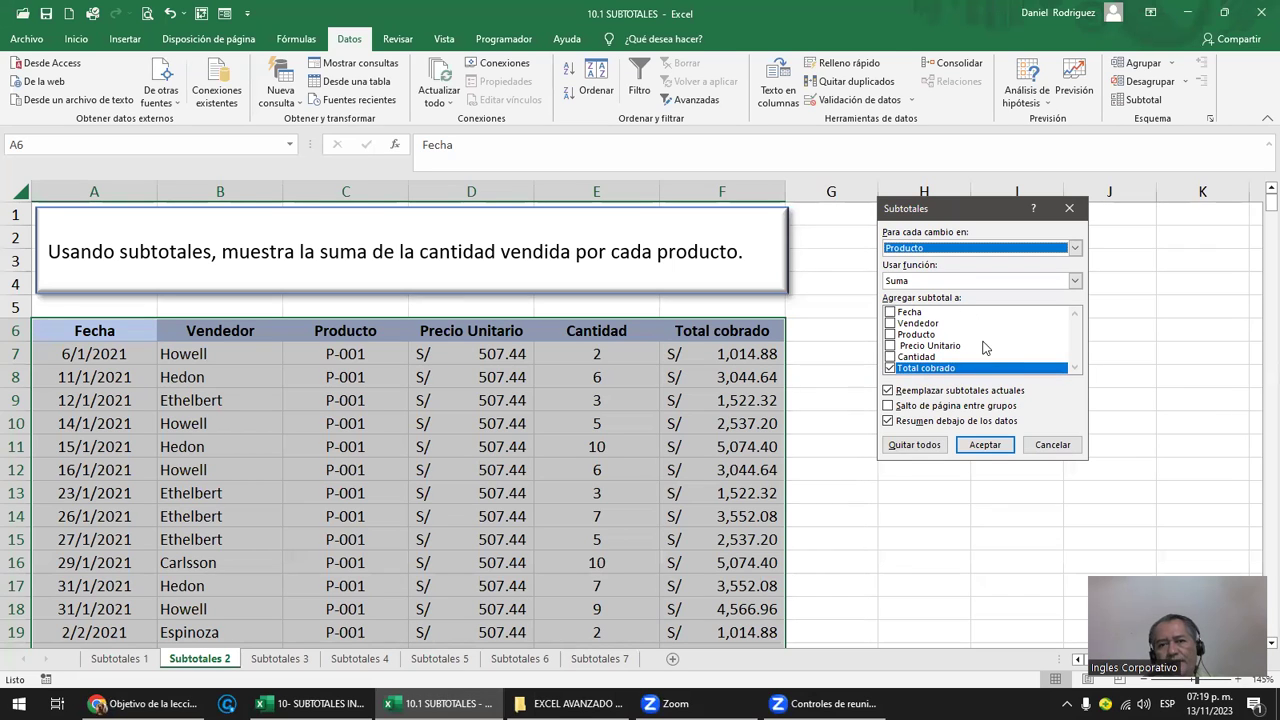
click(890, 368)
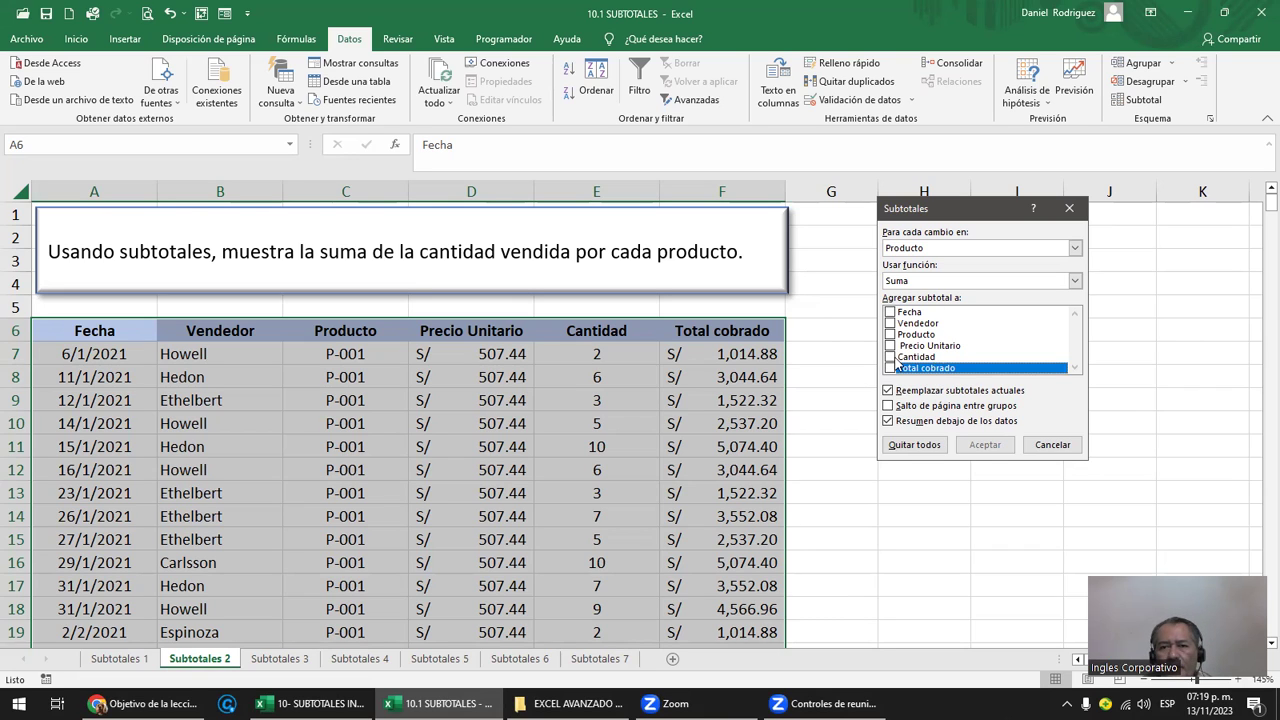
click(892, 358)
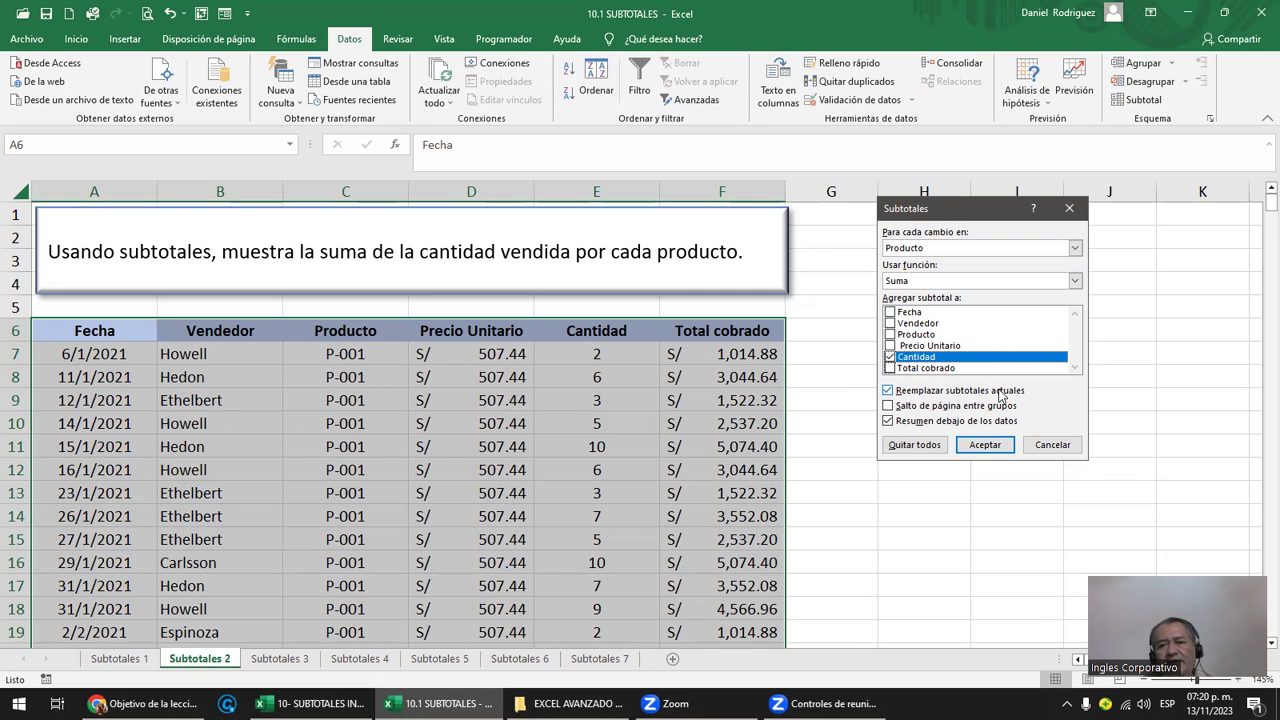
click(985, 445)
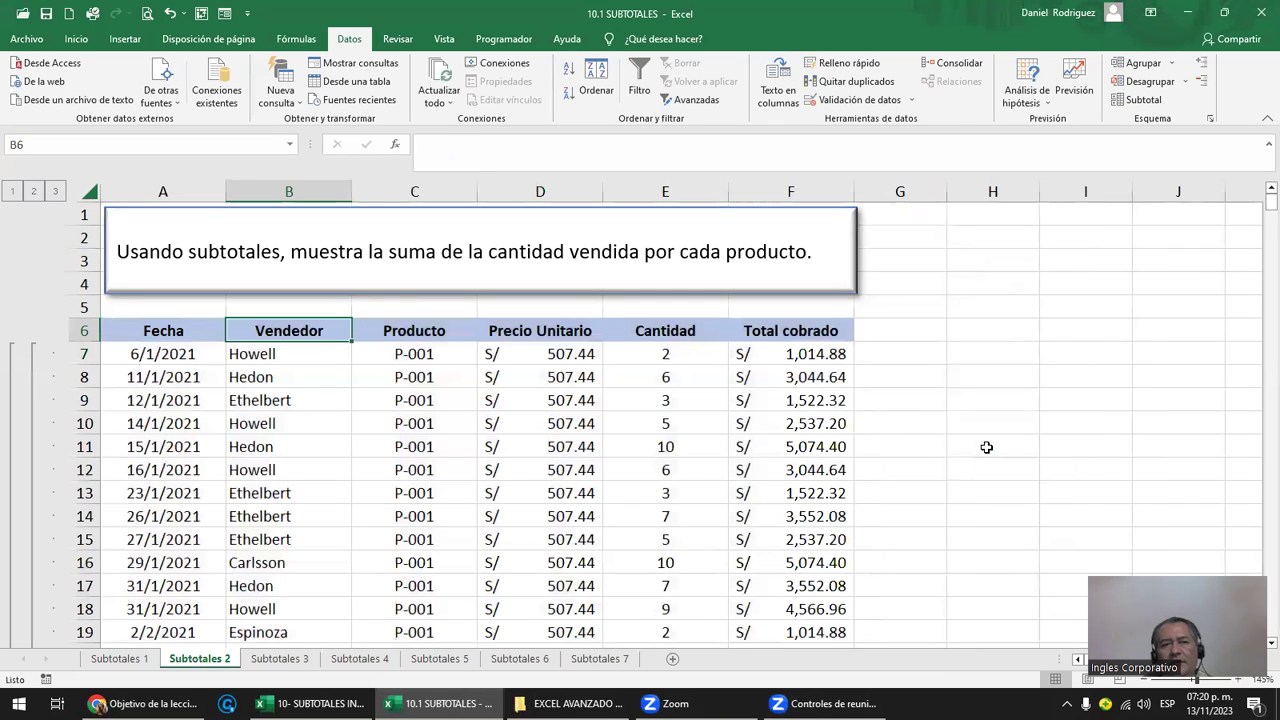
- Collapse the outline to level 1, then level 2, and review the Total P-001 to Total P-025 rows
click(12, 191)
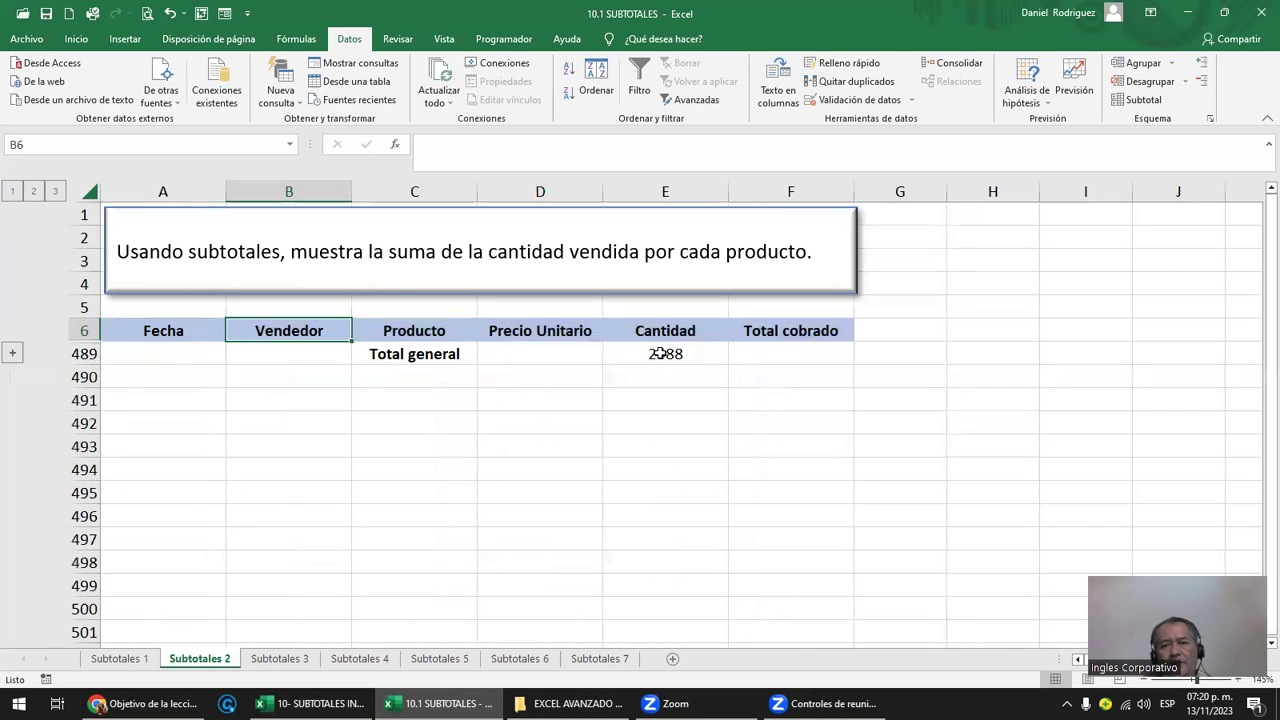
click(33, 191)
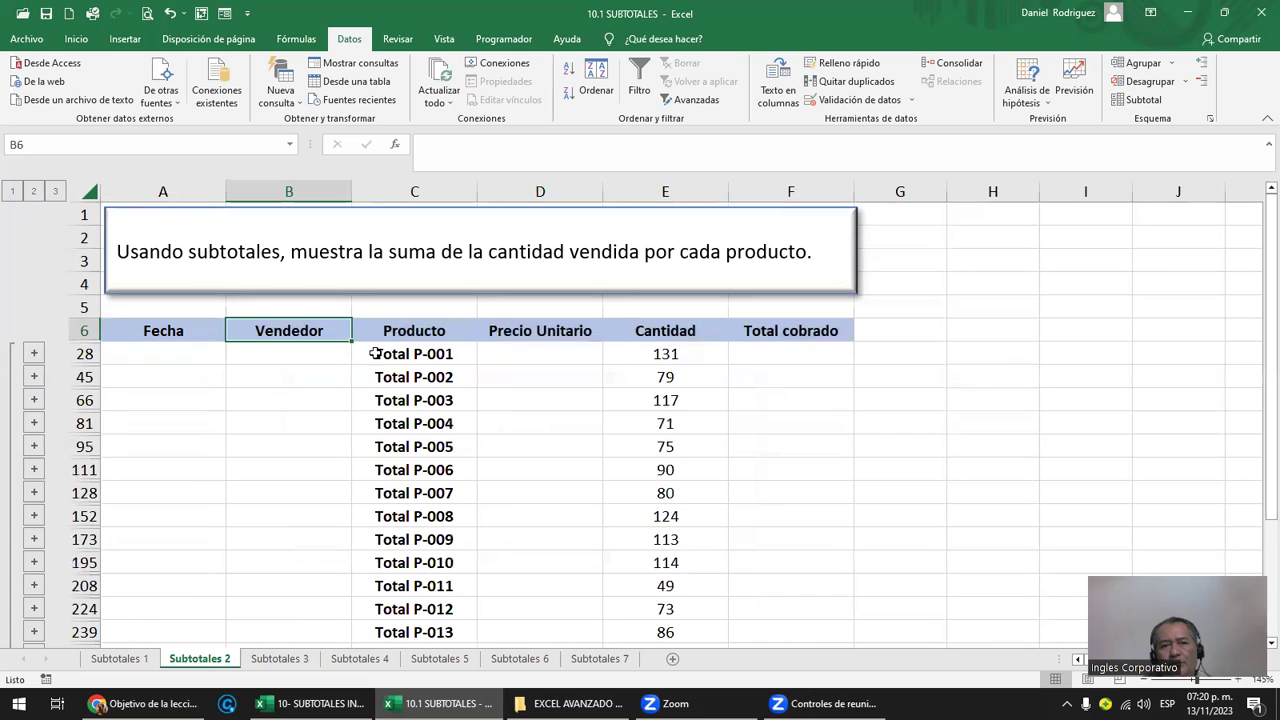
click(435, 358)
scroll(435, 358, down, 5)
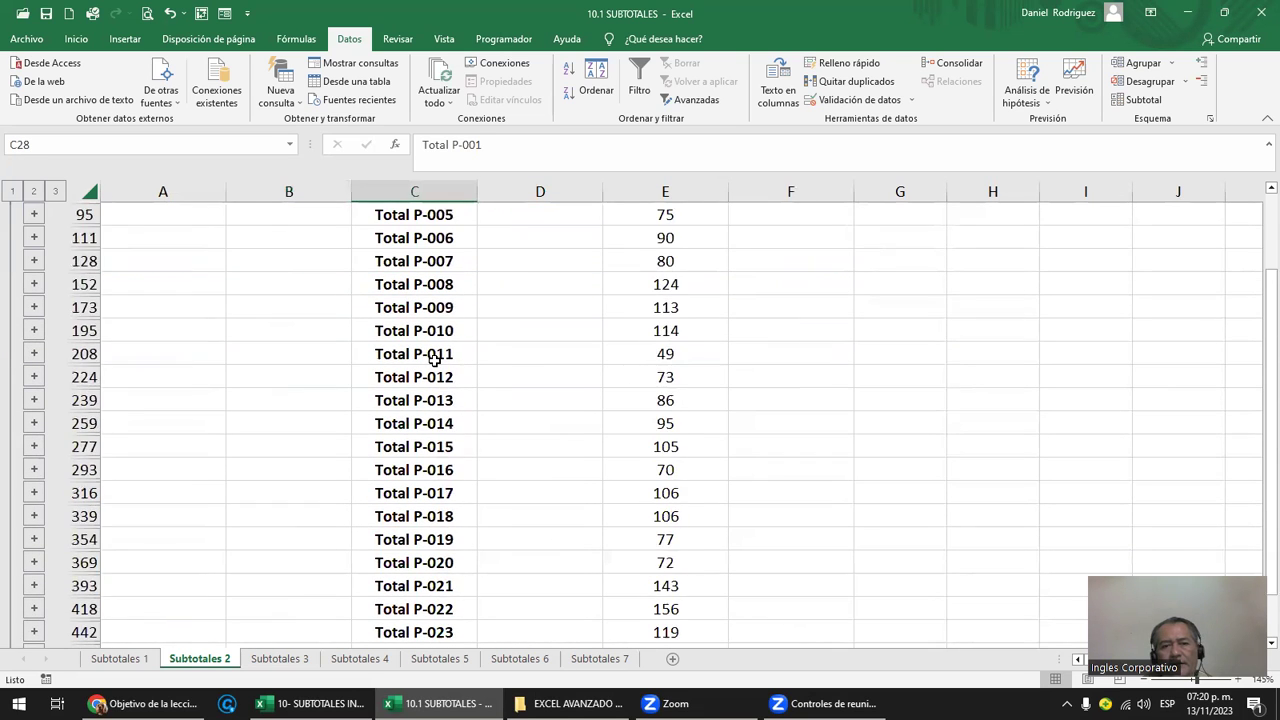
scroll(435, 358, down, 2)
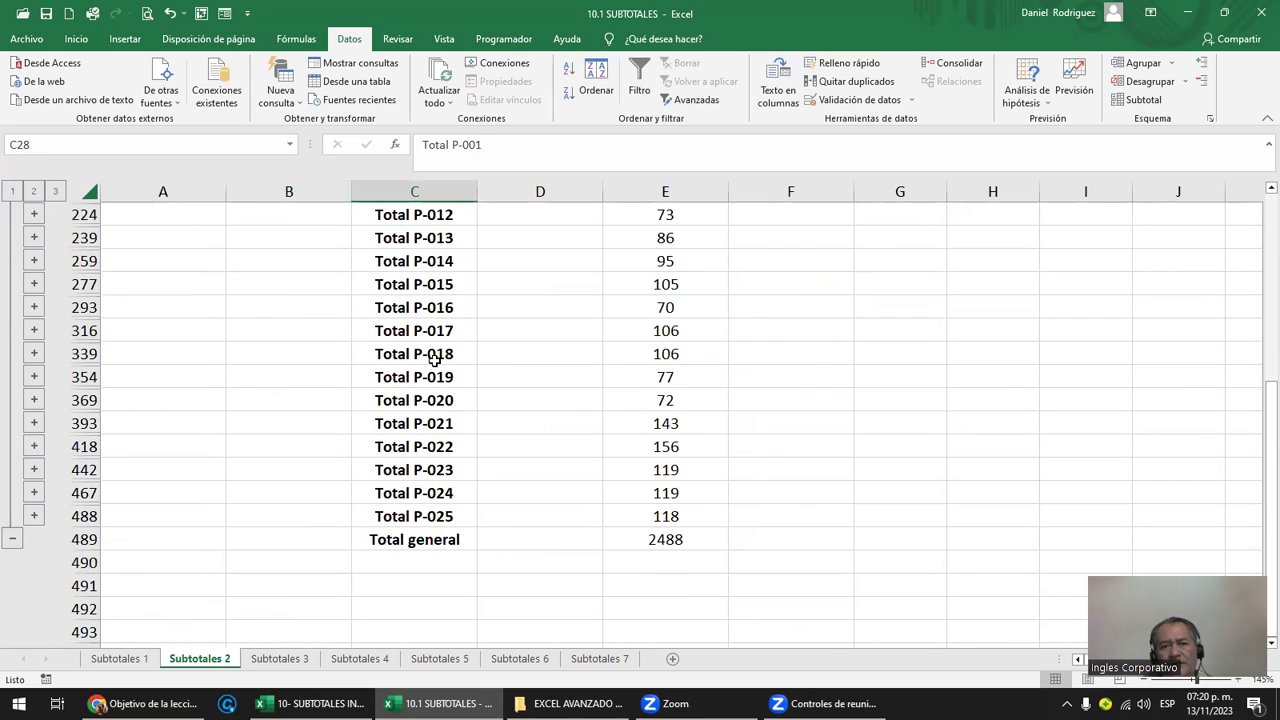
click(438, 516)
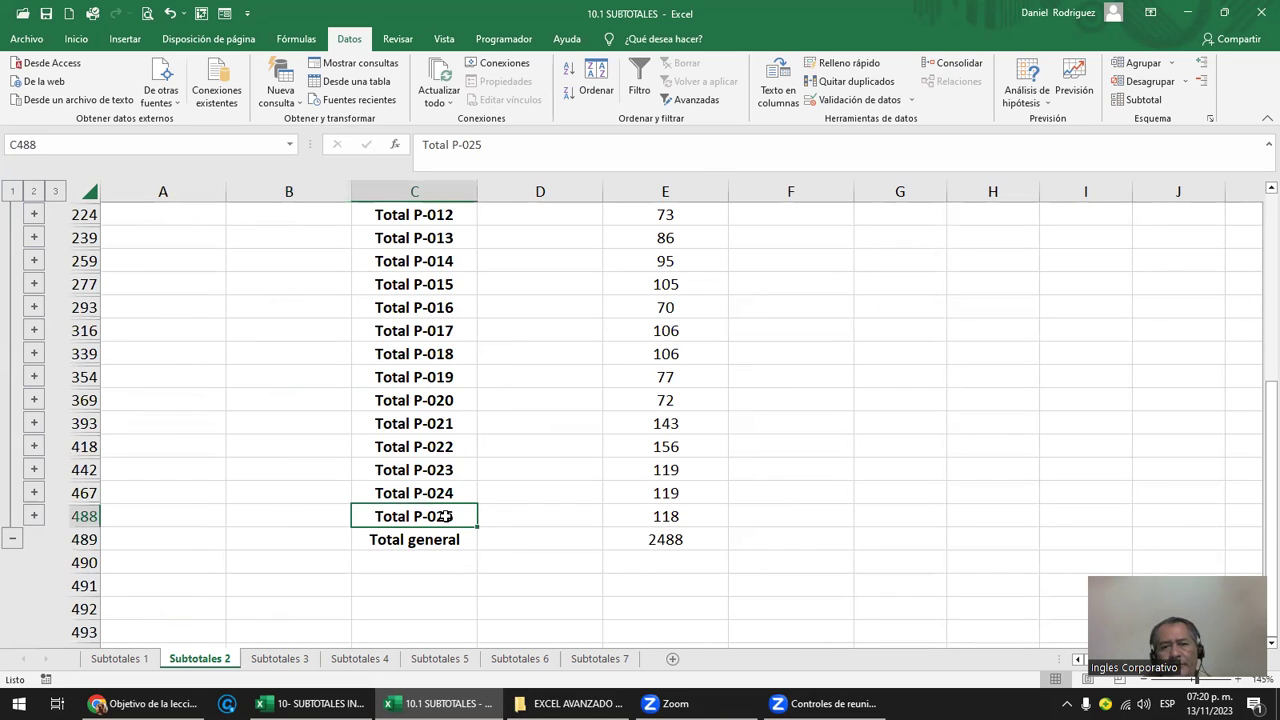
- Expand to outline level 3, copy a product cell, and return to A1
click(55, 191)
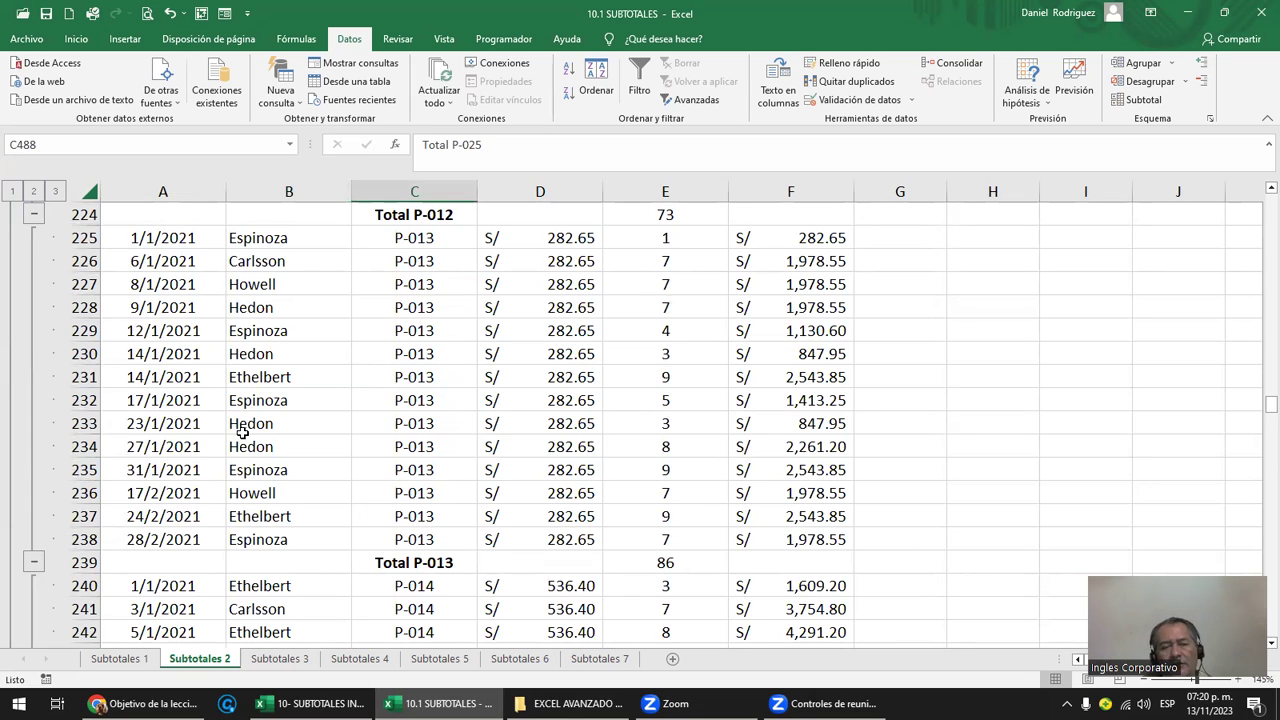
click(428, 242)
scroll(440, 285, up, 3)
scroll(442, 290, up, 7)
scroll(442, 290, up, 10)
scroll(442, 291, up, 6)
scroll(442, 291, up, 5)
key(Scroll_Lock)
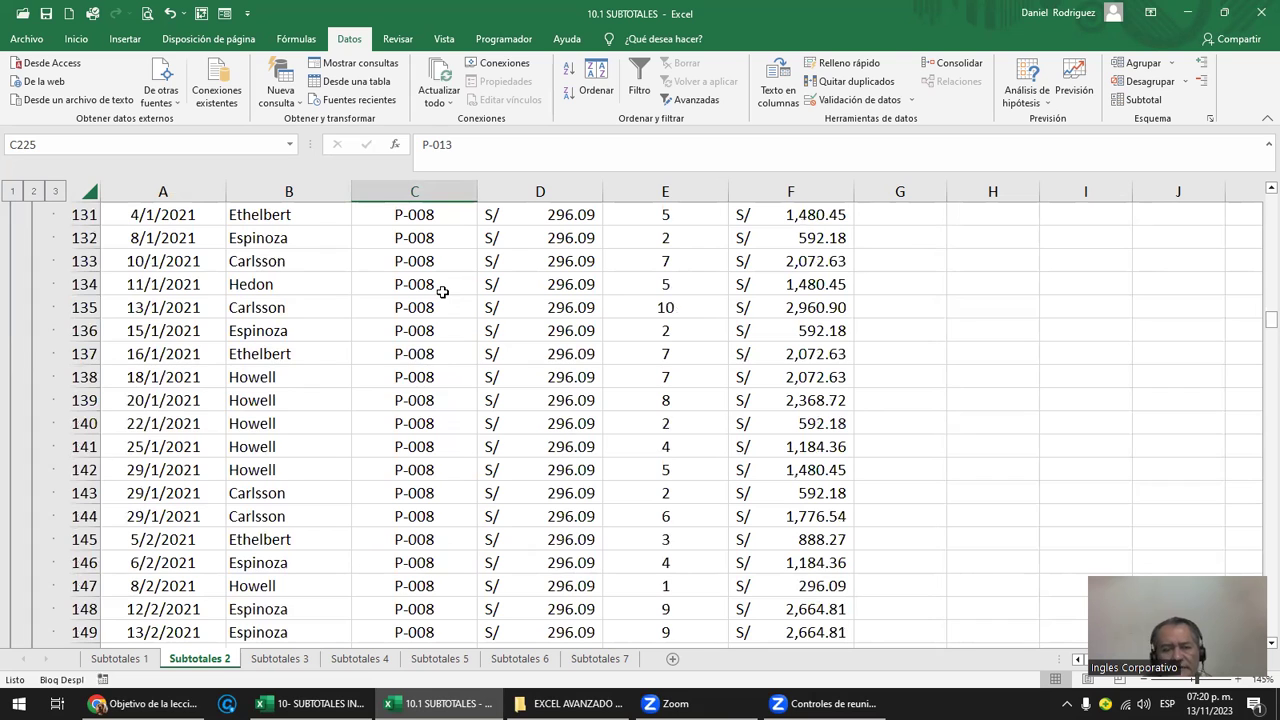
key(ctrl+c)
click(428, 335)
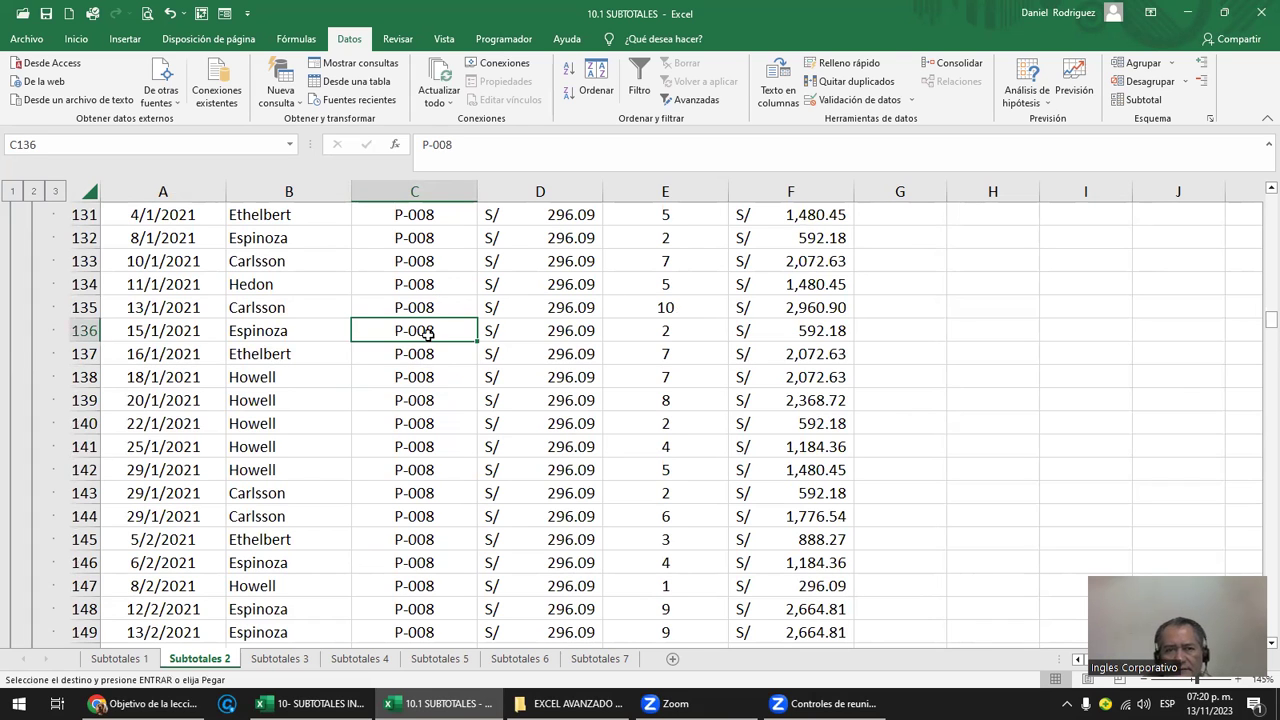
key(ctrl+Home)
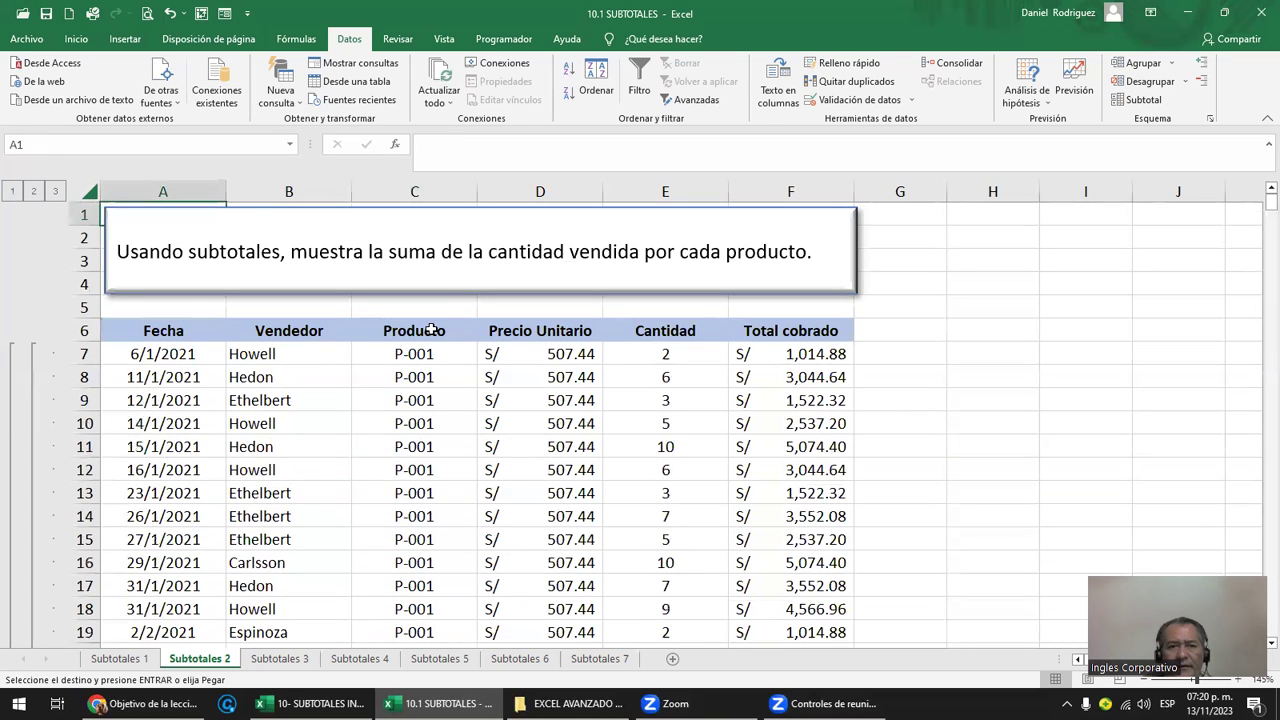
- Select the Producto column and its first product cell, P-001, to review the grouped rows
click(428, 335)
click(383, 186)
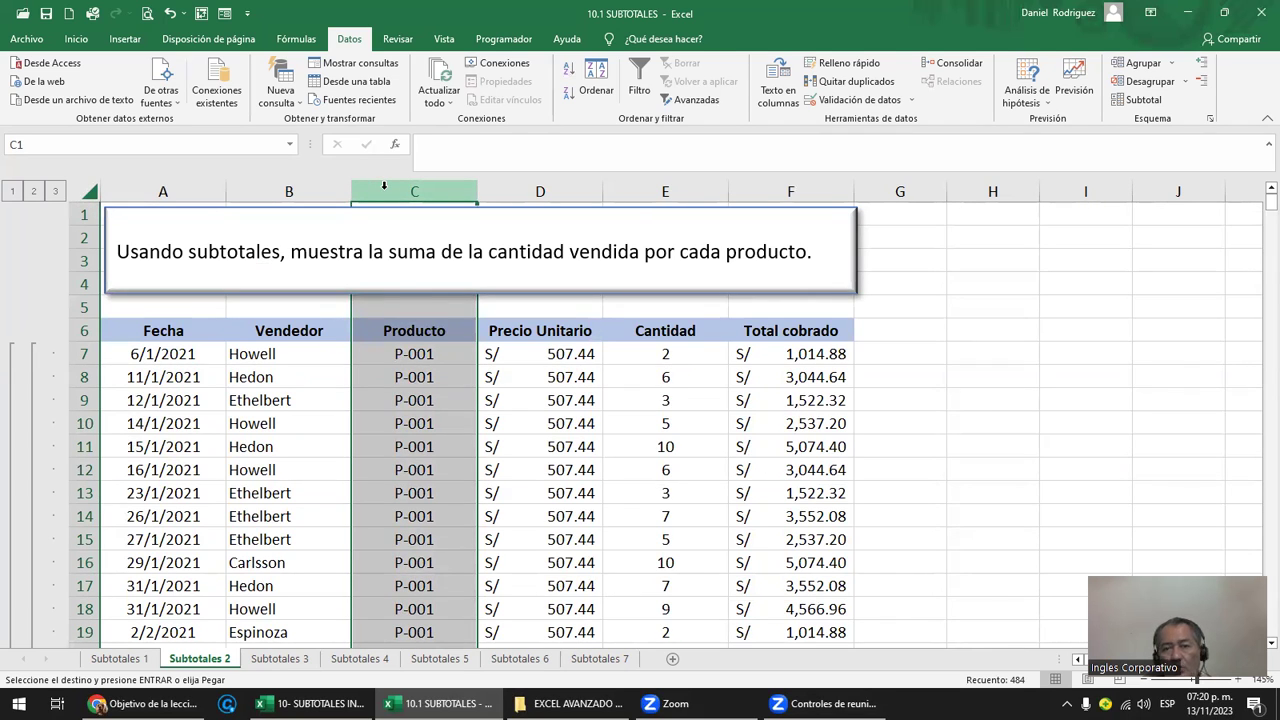
click(421, 331)
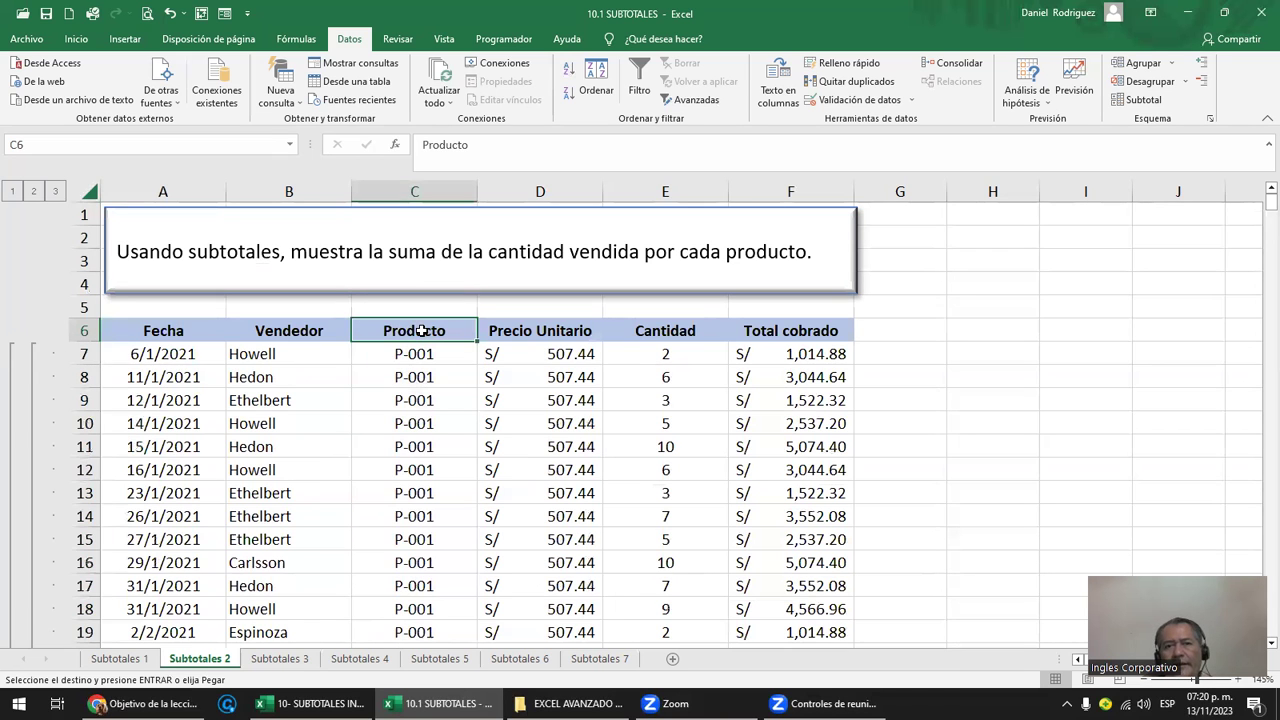
click(421, 357)
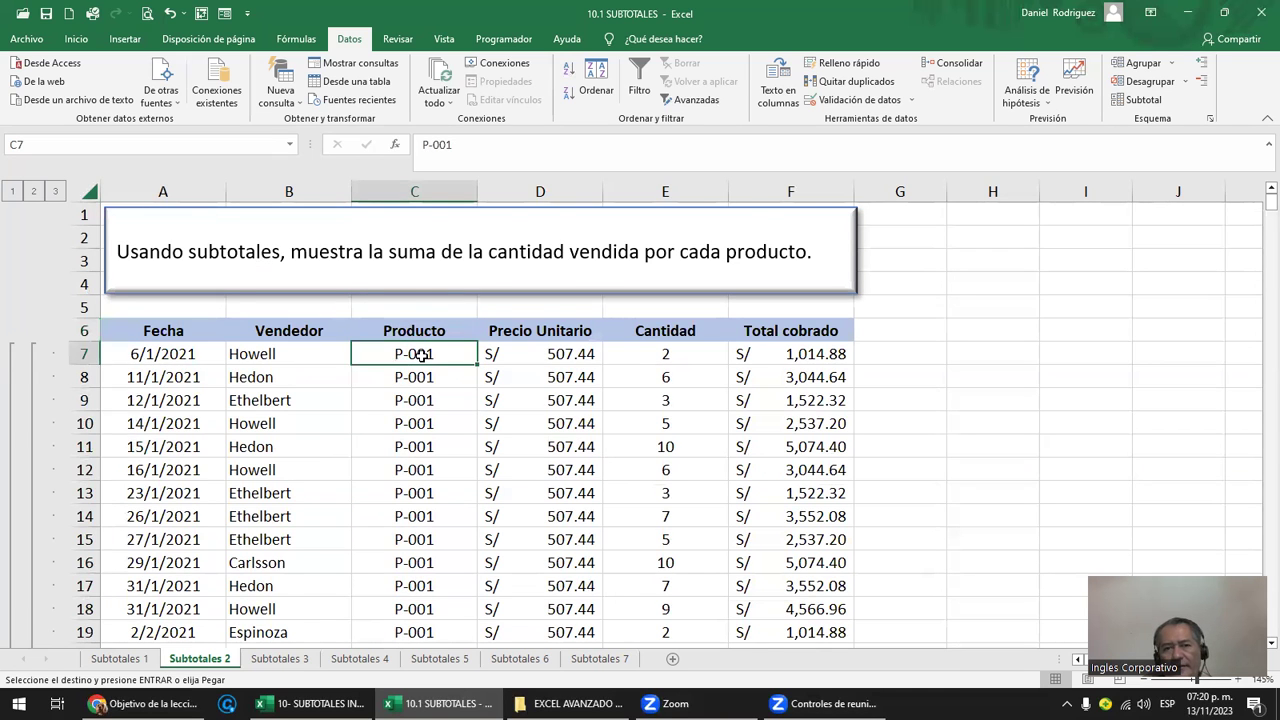
scroll(424, 365, down, 3)
scroll(426, 370, down, 4)
scroll(422, 372, up, 3)
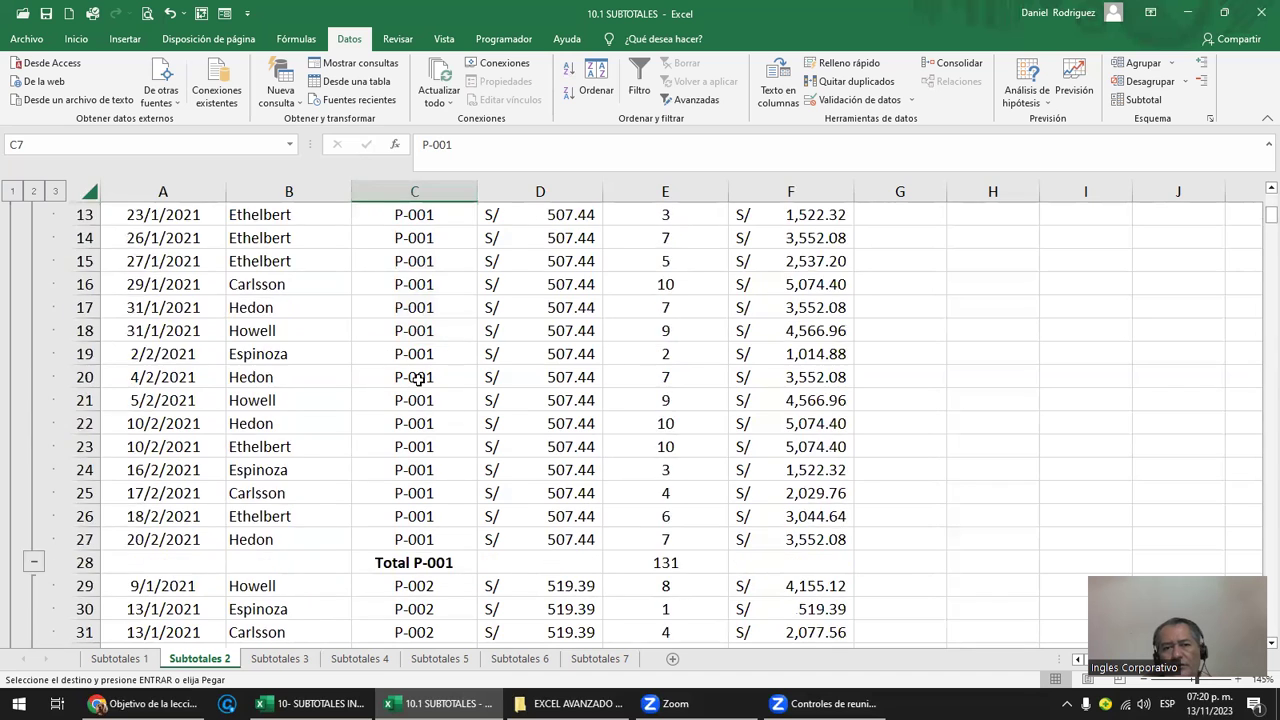
scroll(418, 376, up, 4)
click(418, 330)
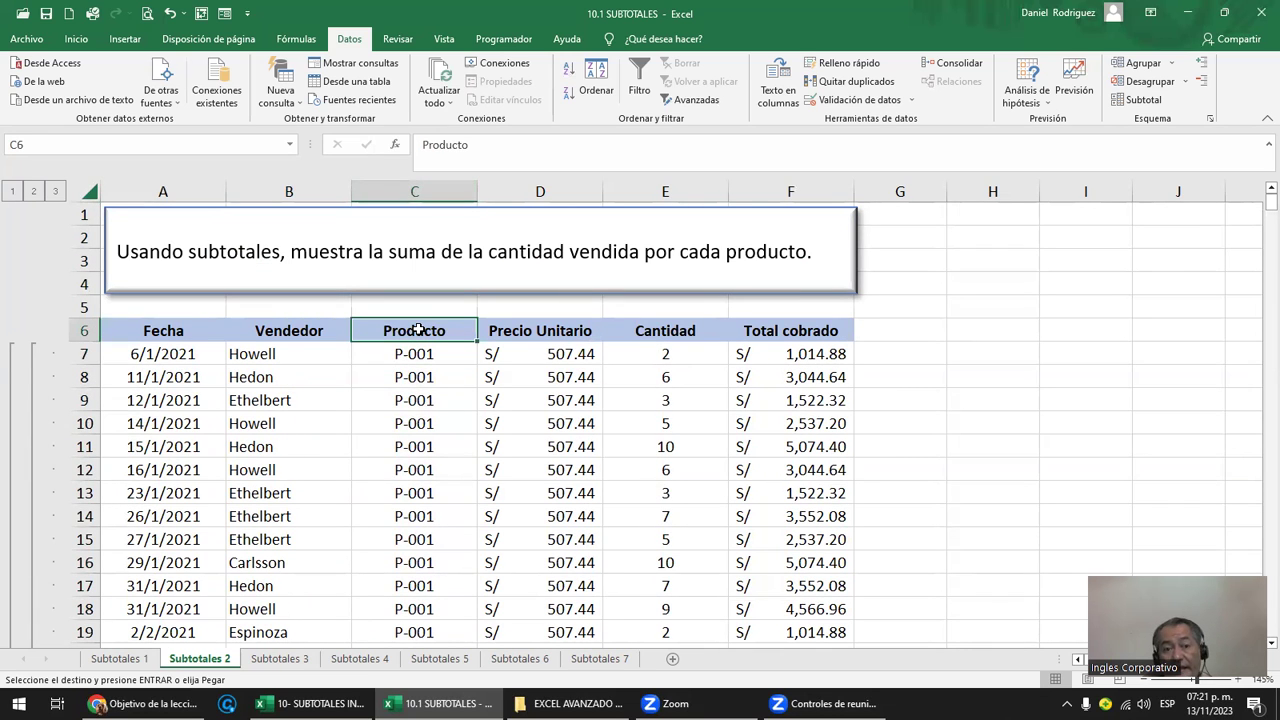
click(423, 355)
scroll(400, 380, down, 5)
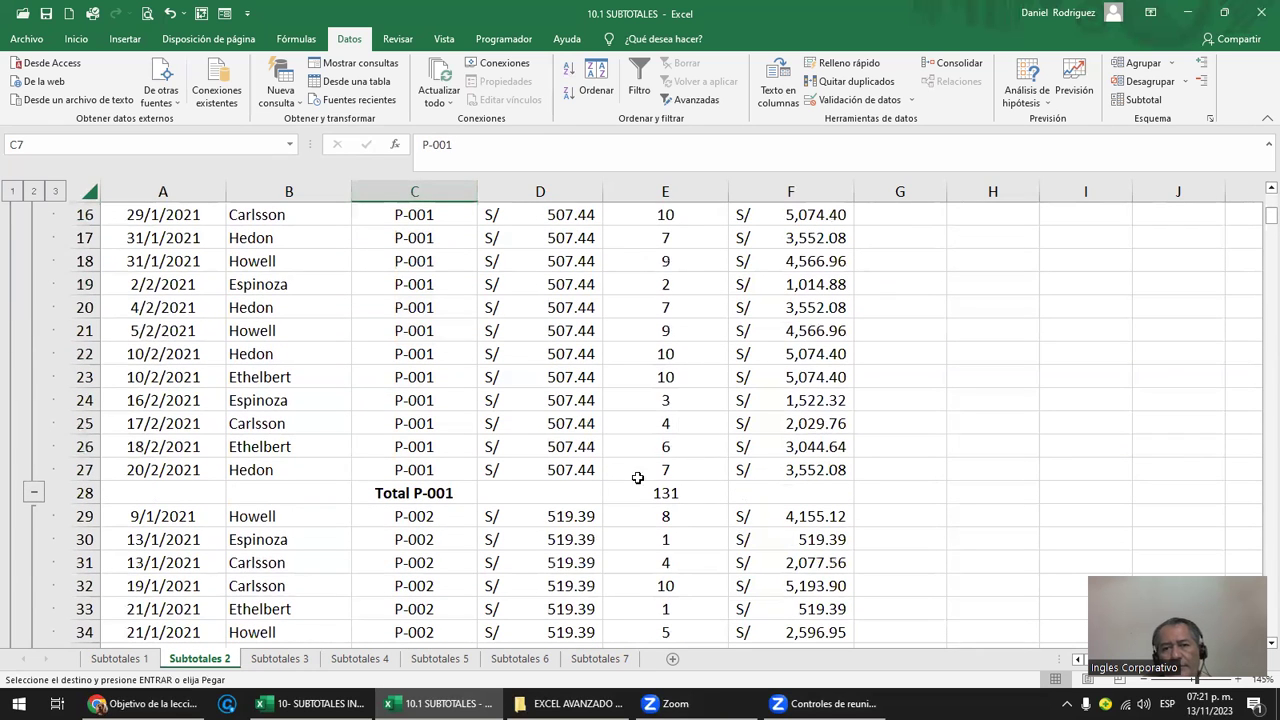
- Select the Total P-001 row A28:F28, whose Cantidad subtotal is 131
click(670, 490)
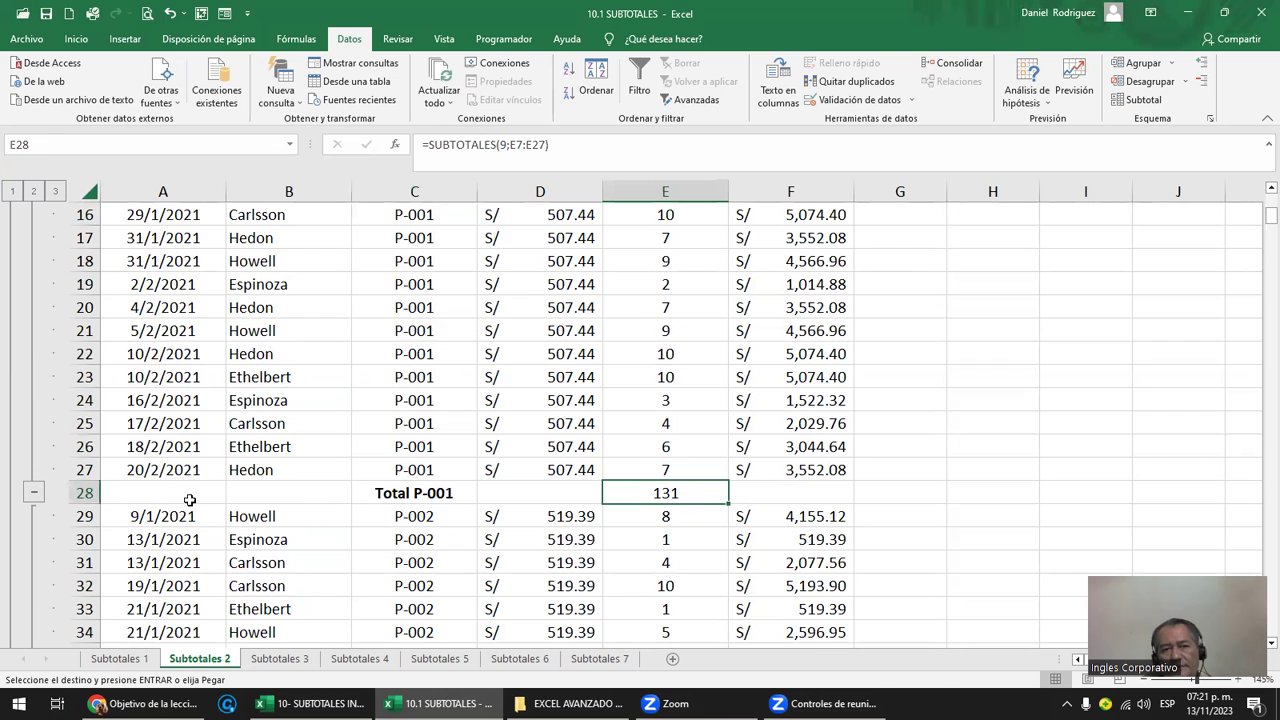
drag(189, 499, 822, 488)
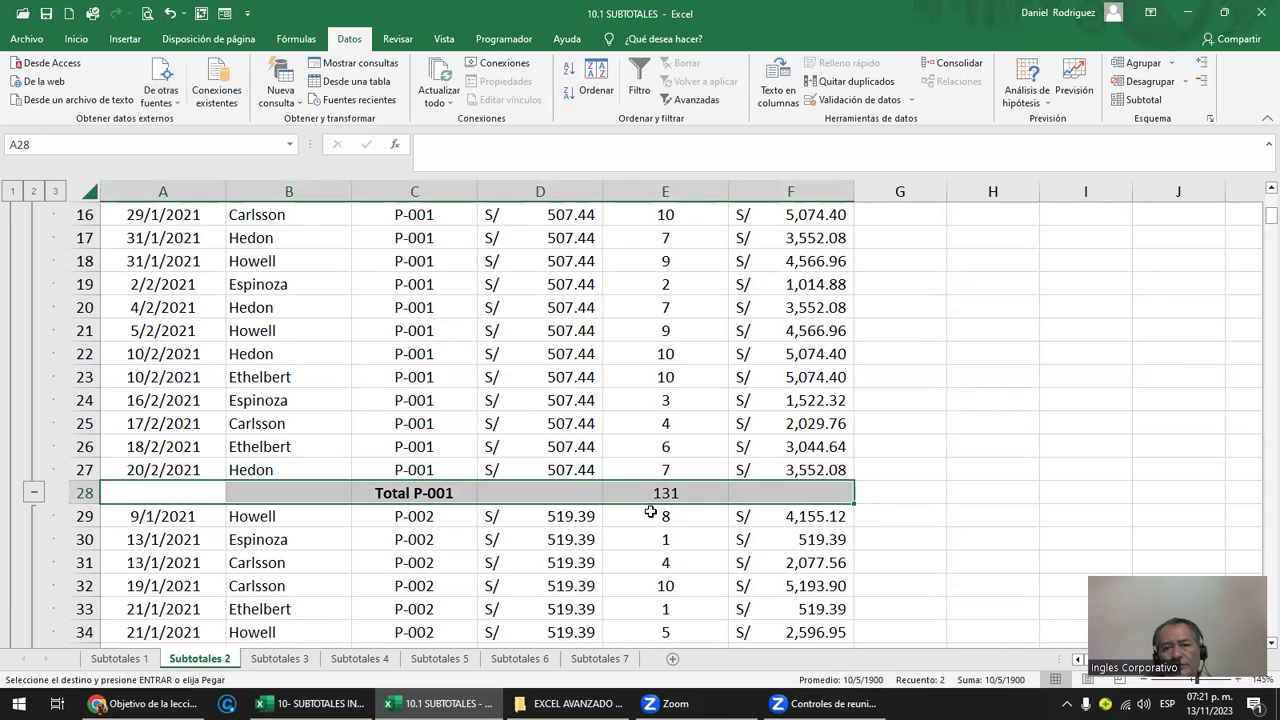
scroll(678, 510, down, 3)
scroll(678, 510, down, 6)
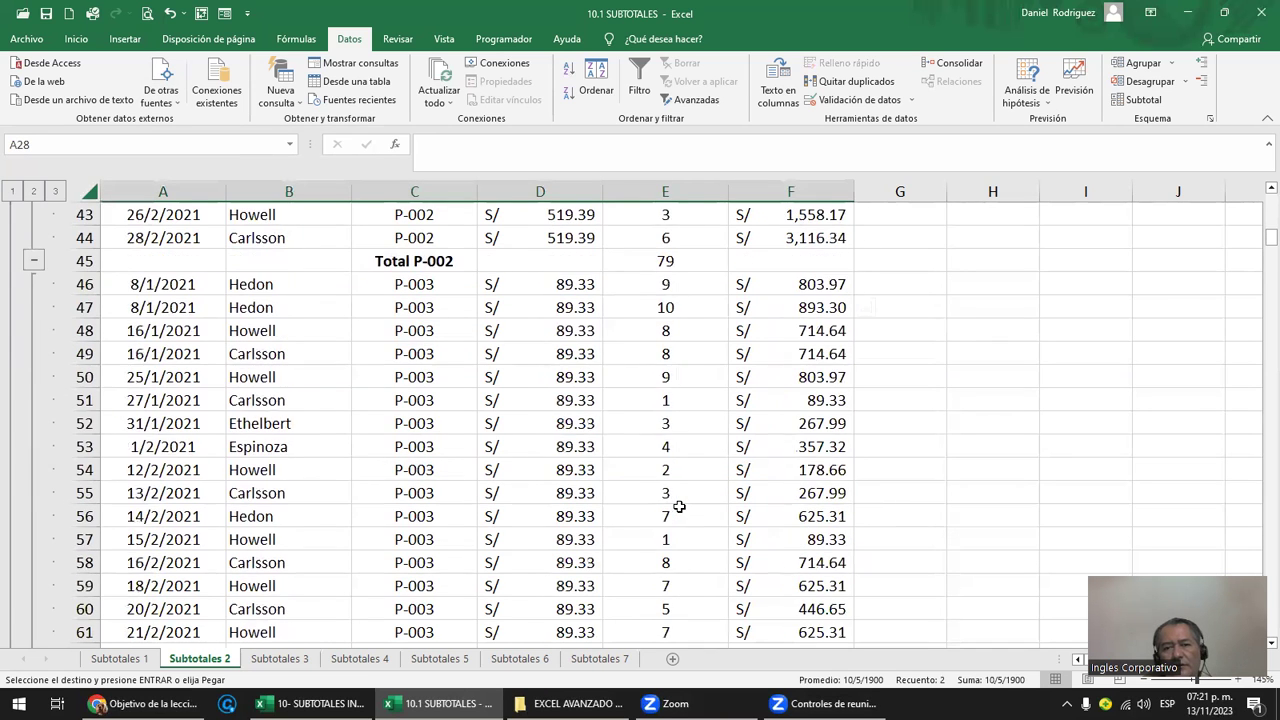
scroll(678, 510, up, 5)
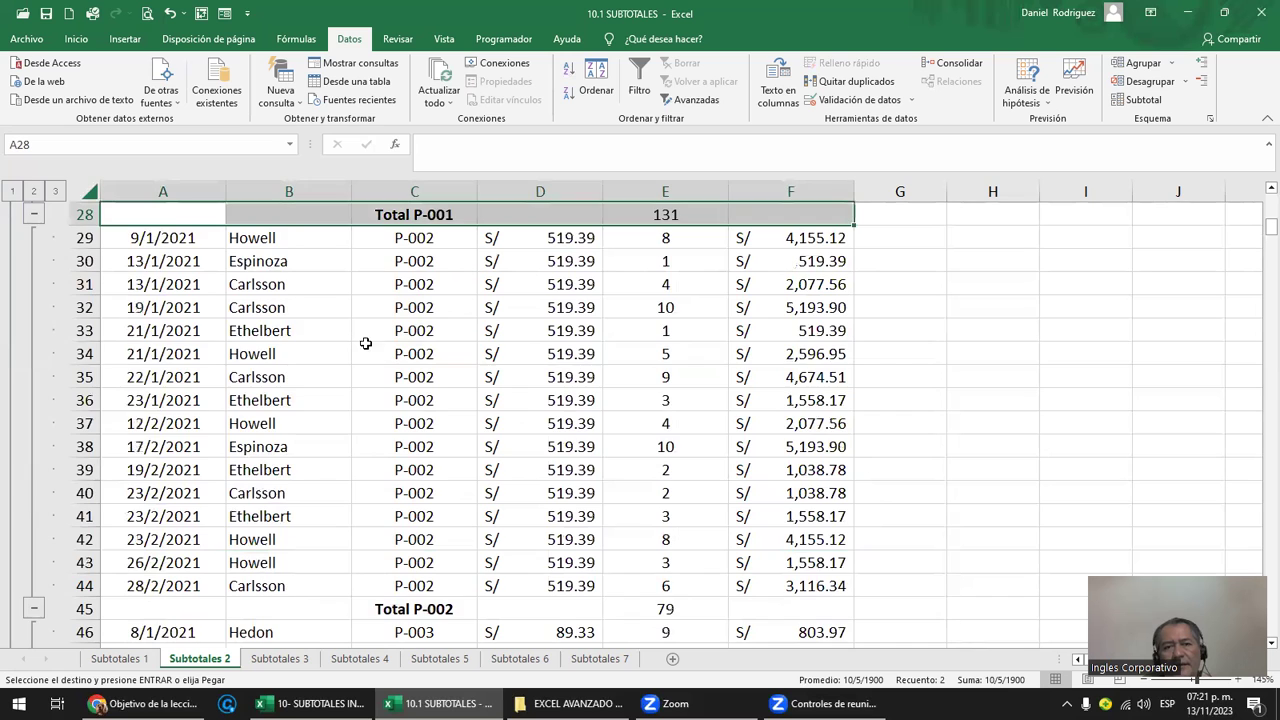
scroll(362, 342, up, 3)
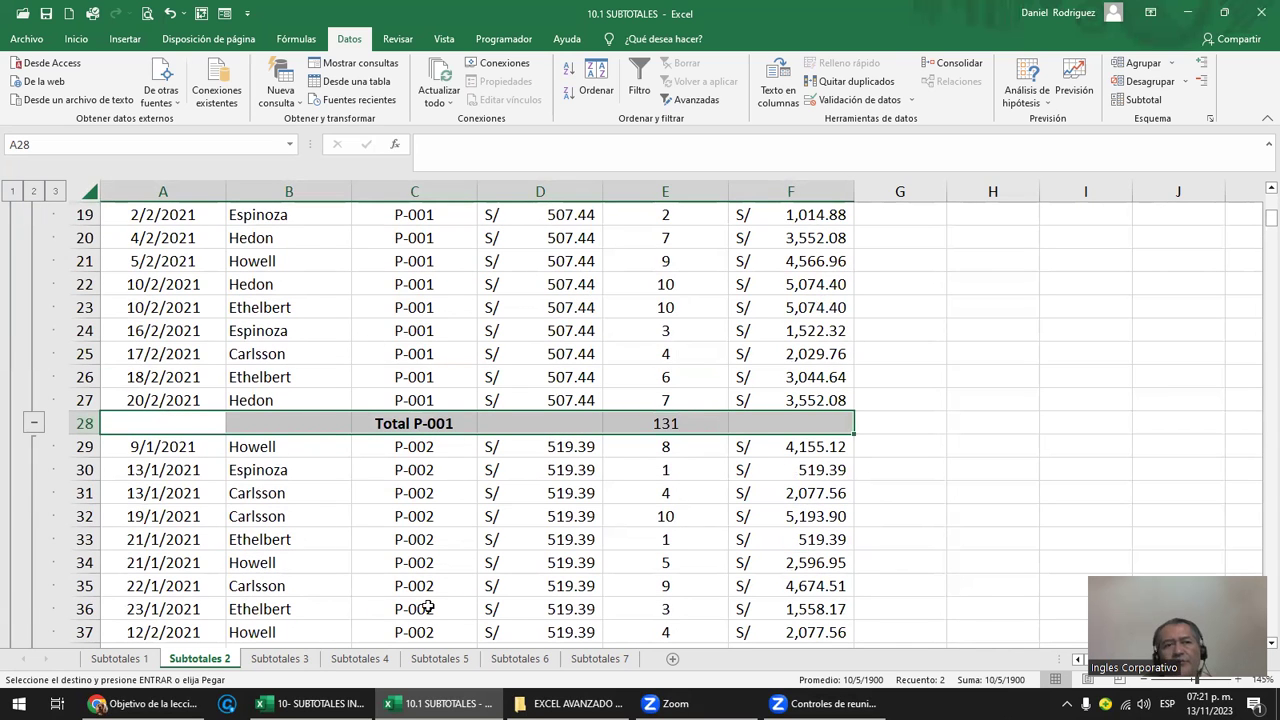
- Collapse to outline level 2 and sort the product totals by Cantidad, largest first
click(33, 191)
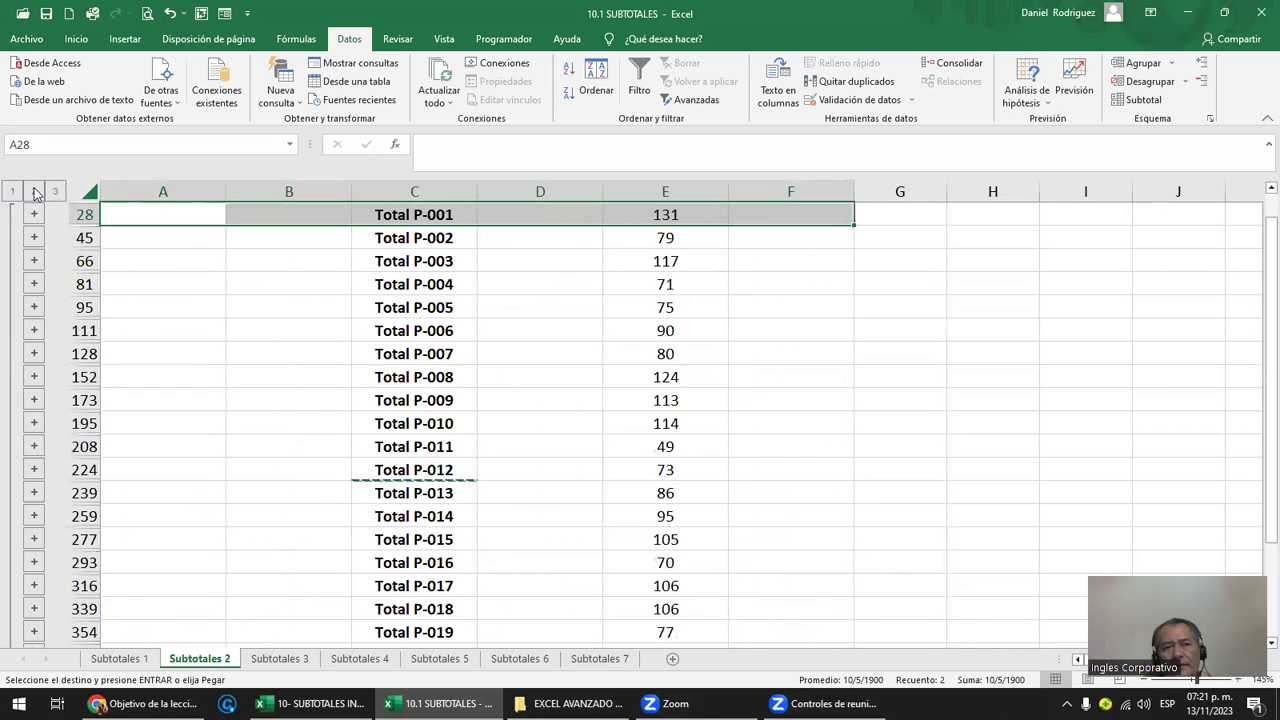
scroll(534, 277, up, 2)
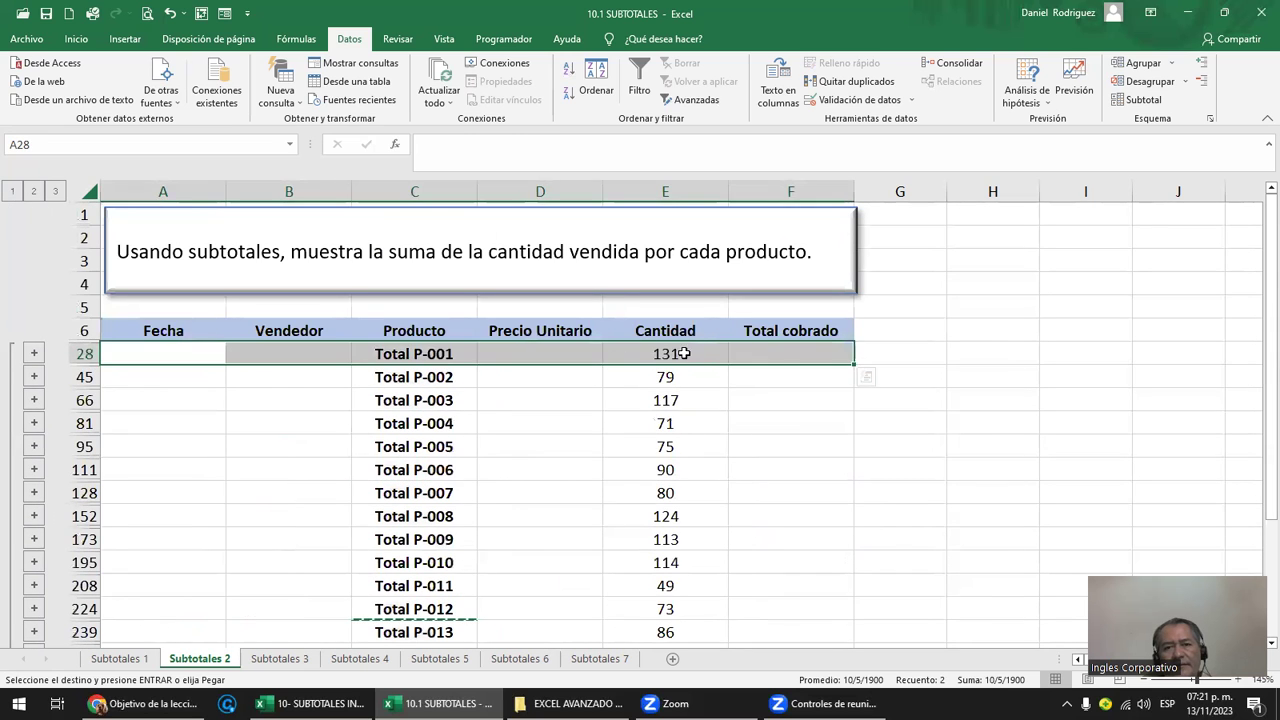
click(684, 353)
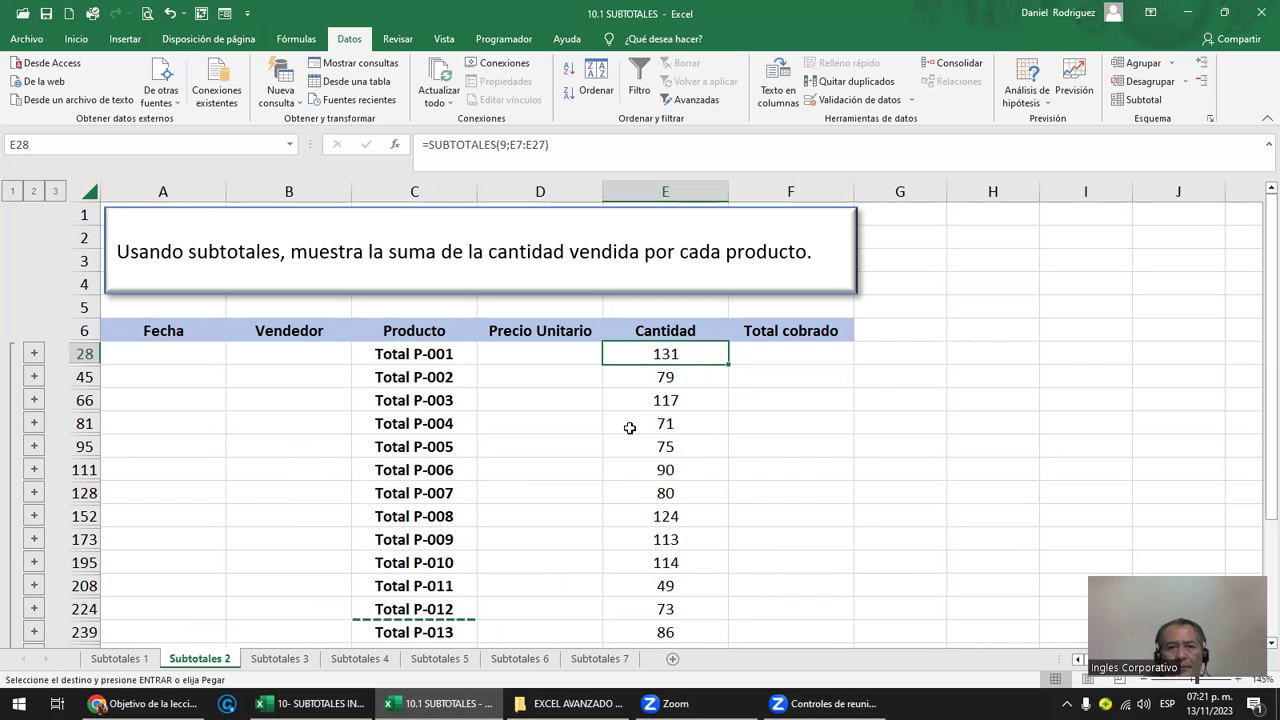
click(678, 331)
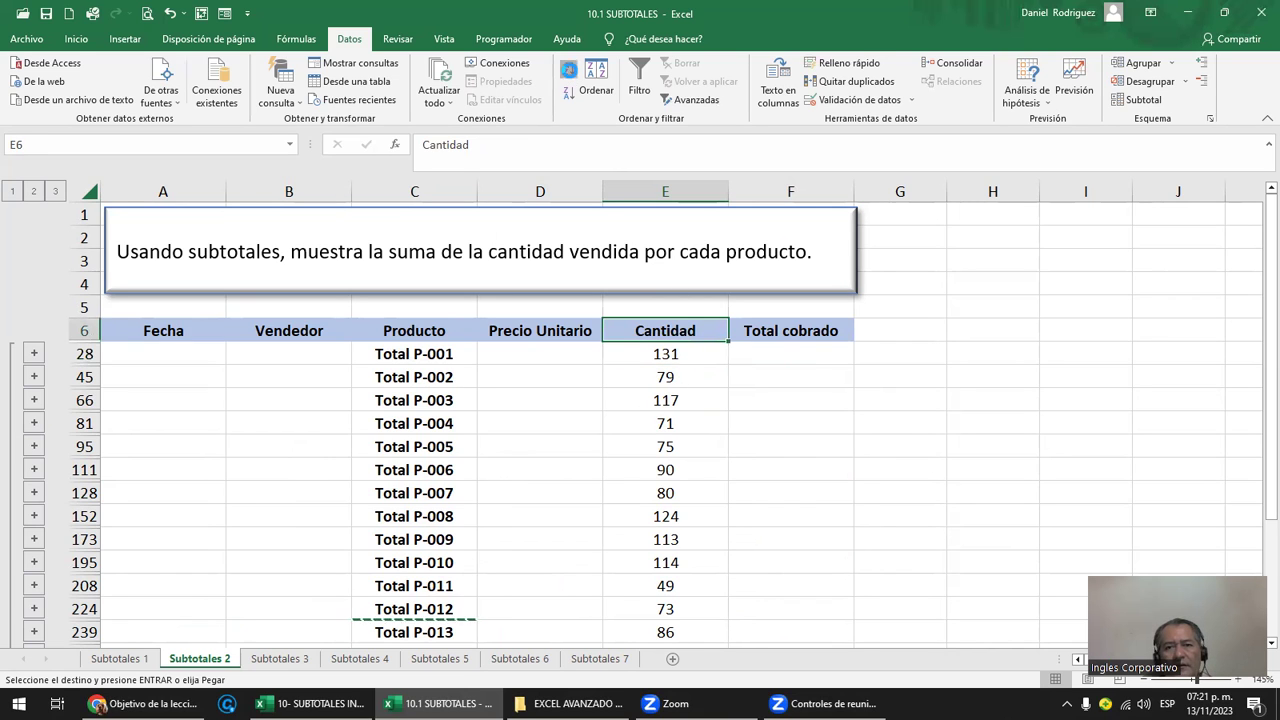
click(568, 70)
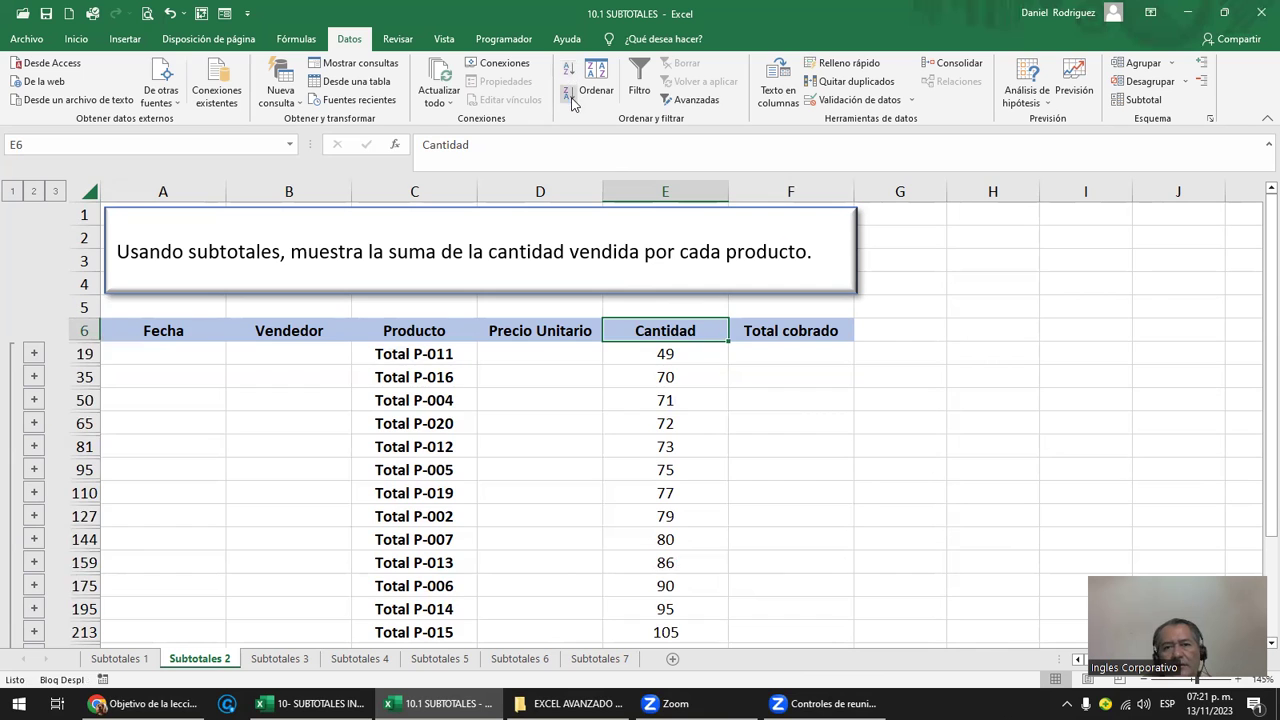
click(569, 92)
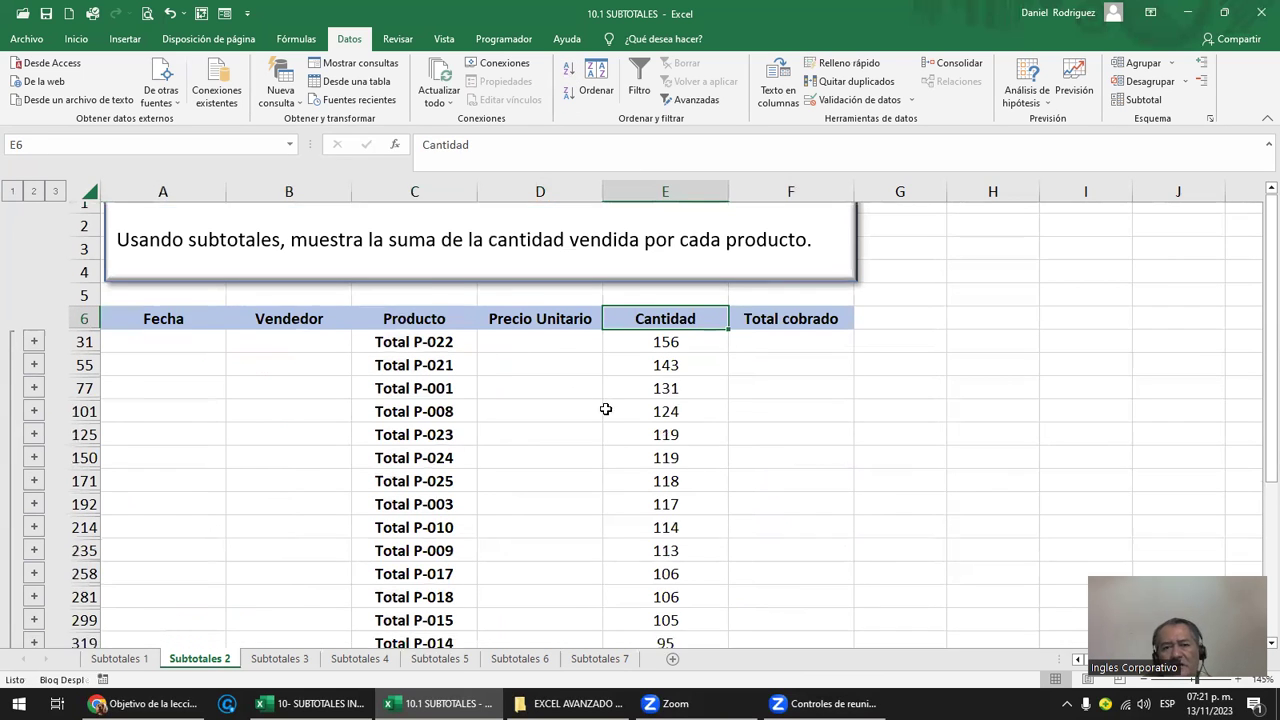
- Check that Total P-022 leads with 156, then expand to outline level 3
scroll(603, 410, down, 3)
scroll(603, 410, up, 3)
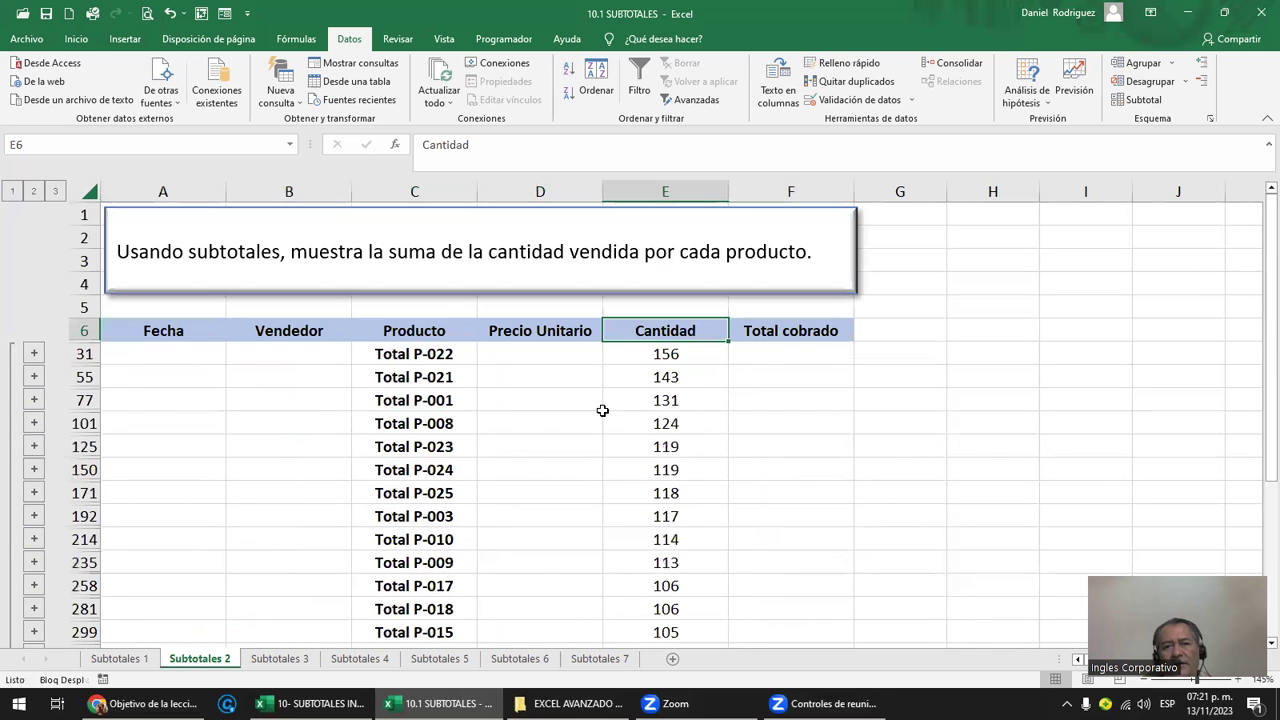
click(668, 352)
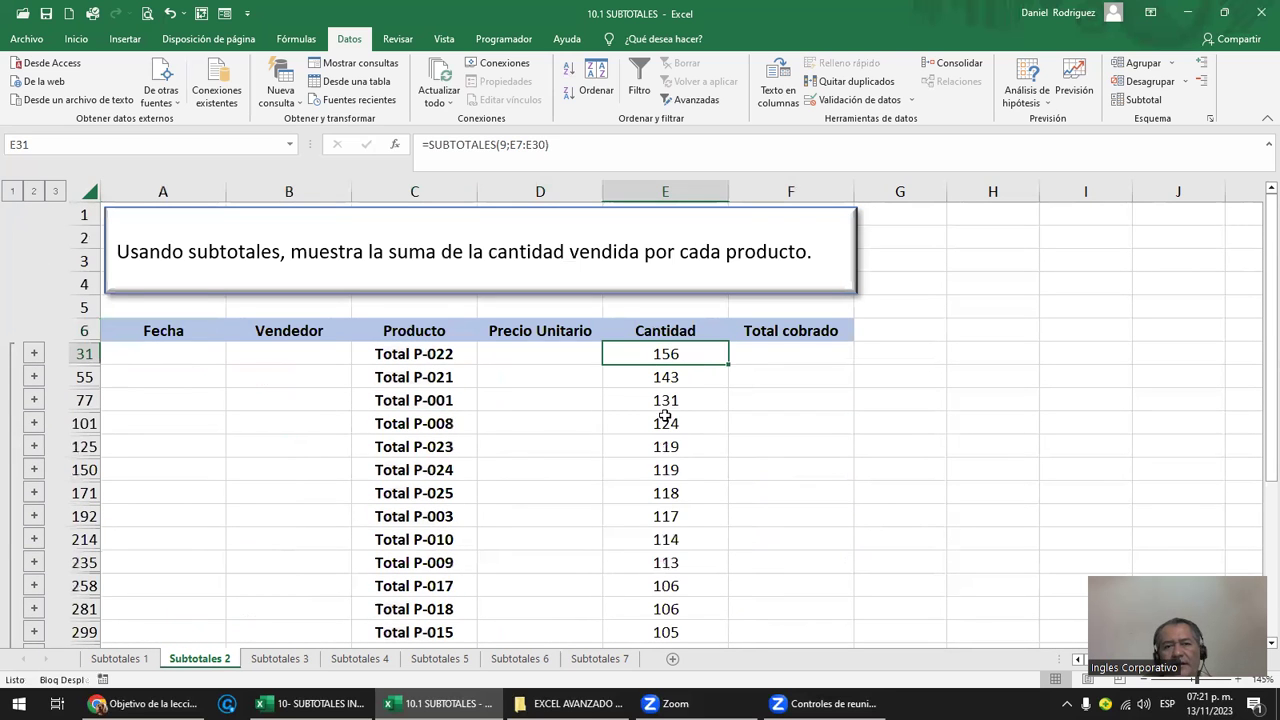
click(427, 354)
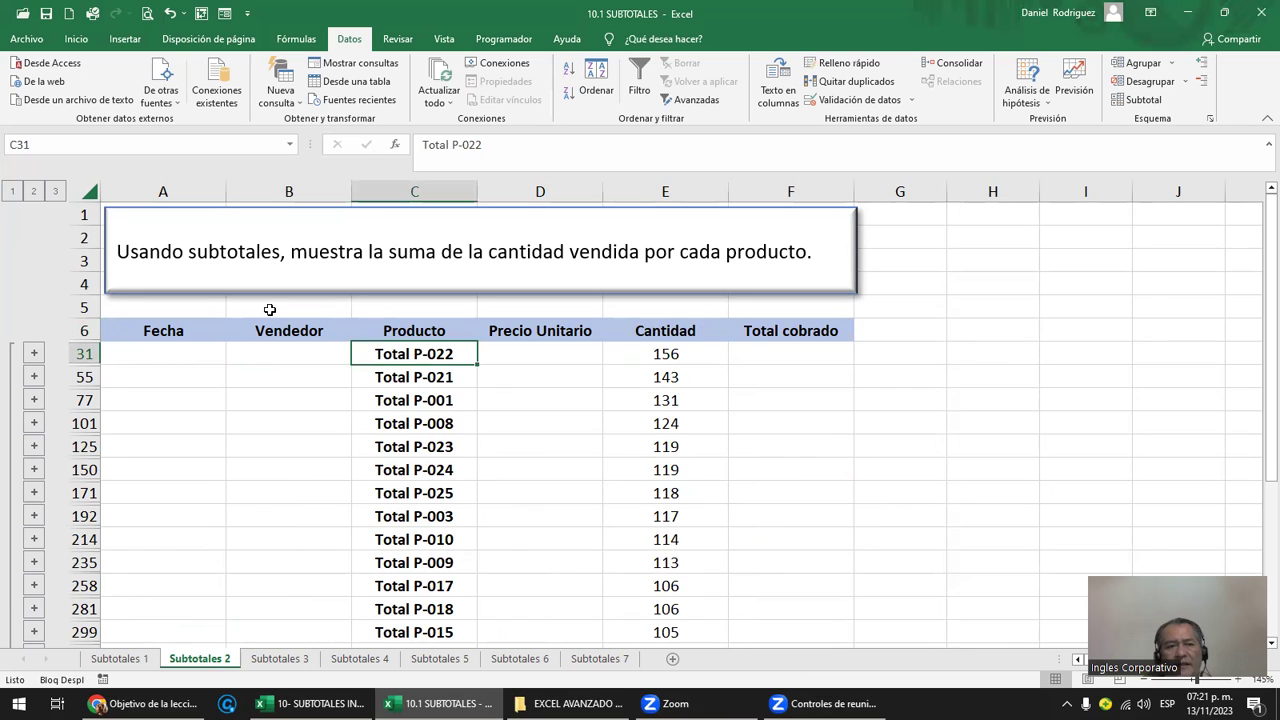
click(58, 192)
click(419, 360)
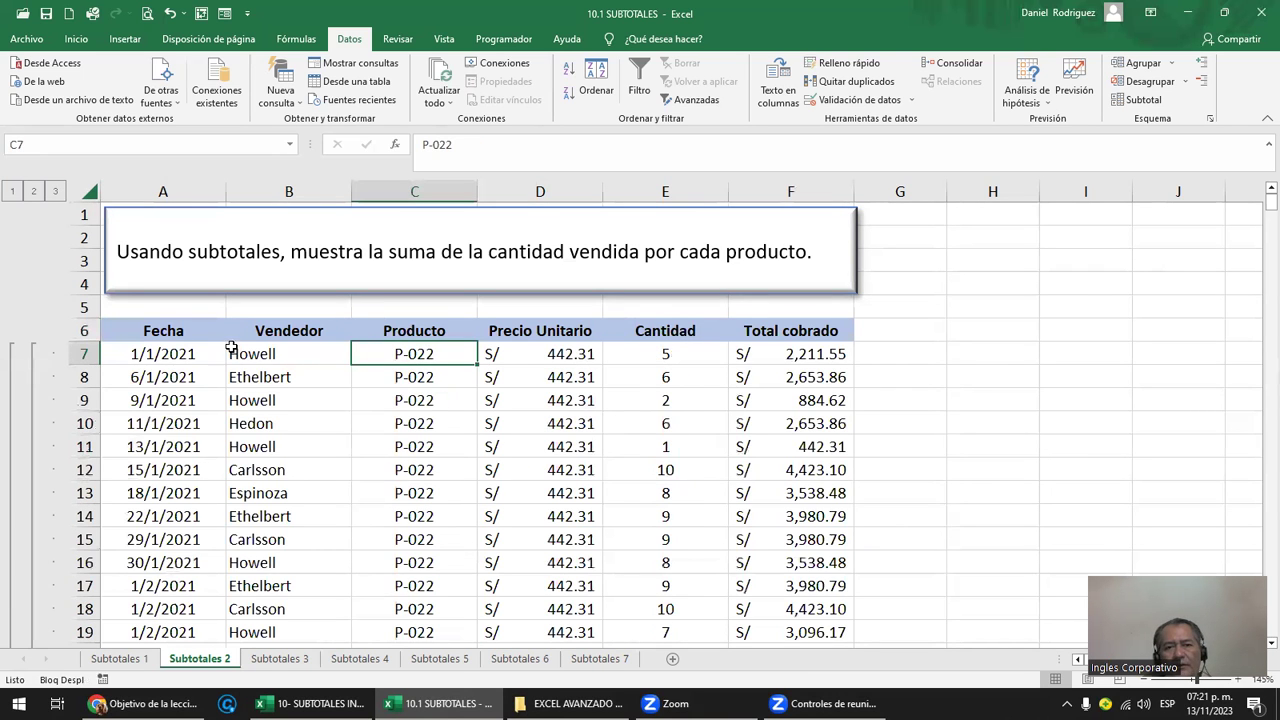
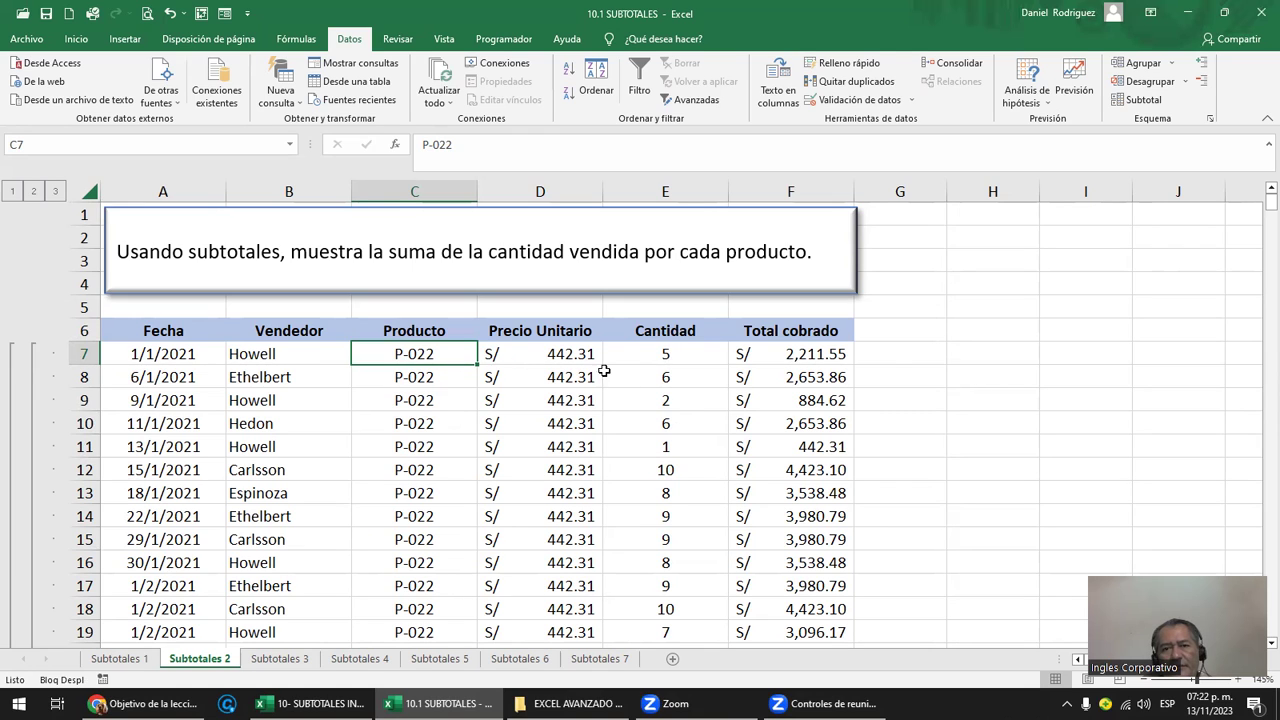
- Point out the Cantidad and Producto column headers and scroll through the table
click(690, 330)
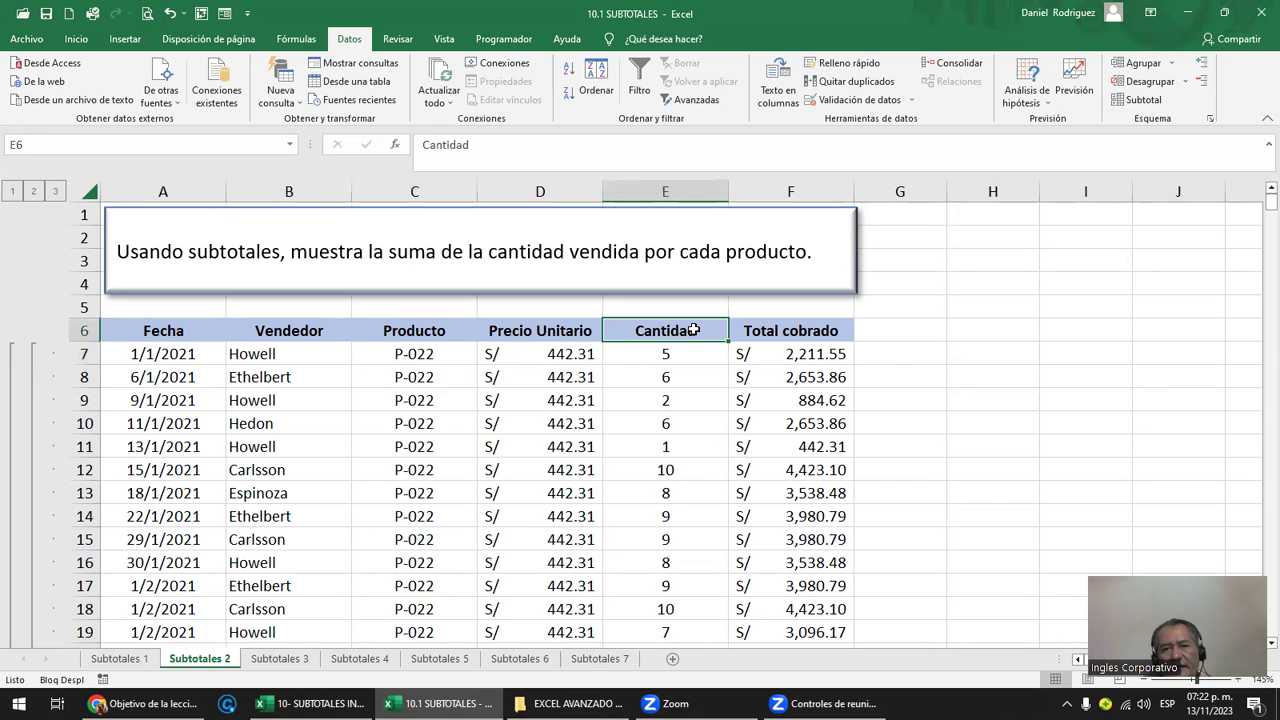
click(440, 332)
scroll(466, 374, down, 4)
scroll(466, 374, down, 1)
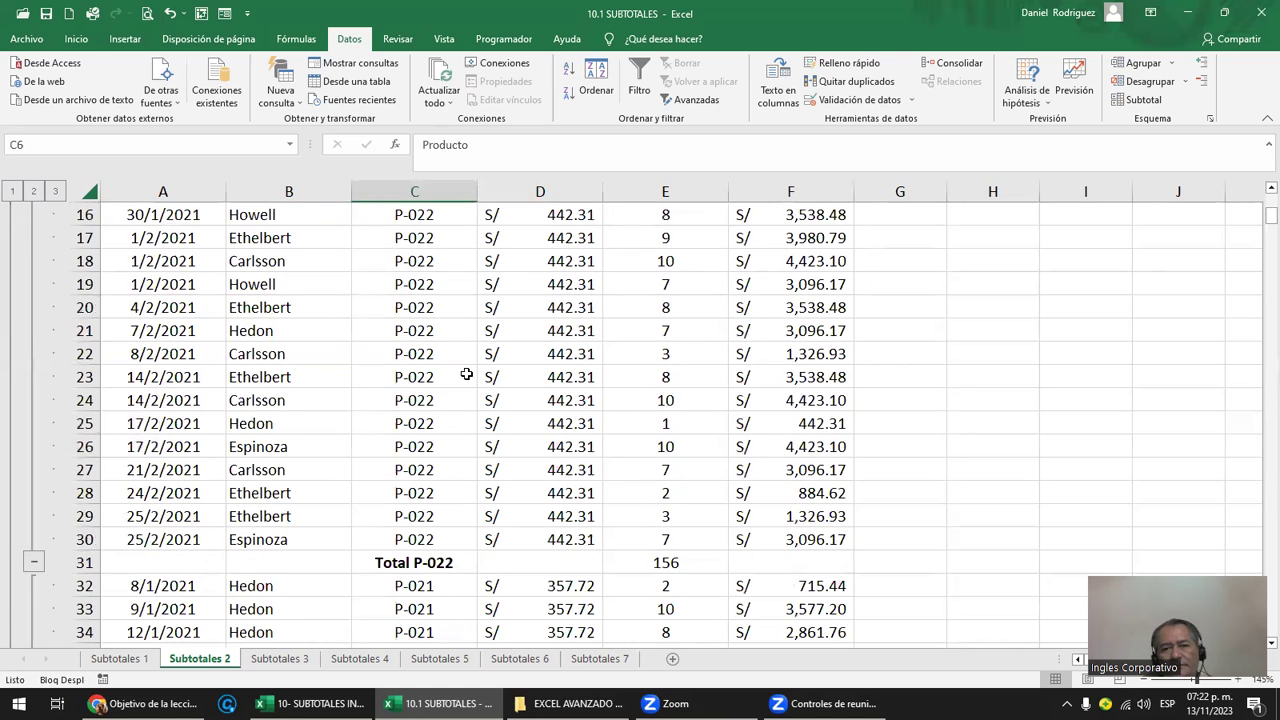
scroll(466, 374, up, 5)
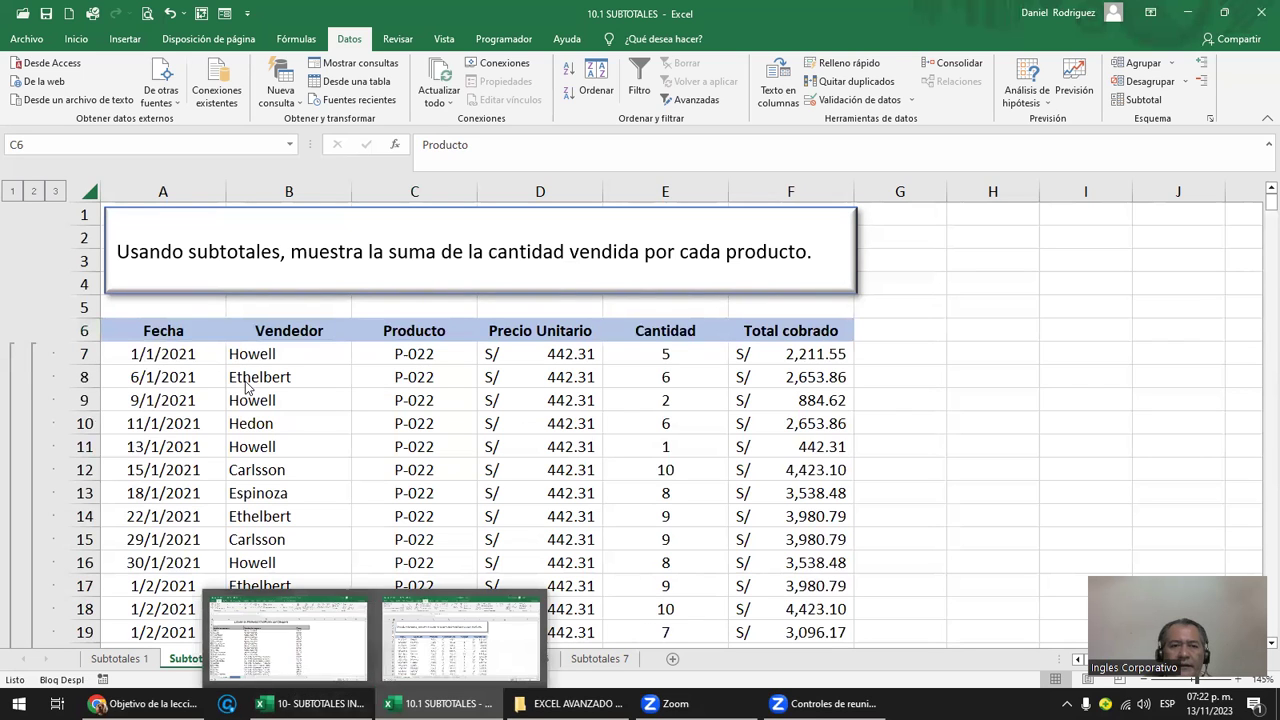
- Switch to Subtotales 3, read its daily-average task, and select the Precio Unitario column
click(280, 659)
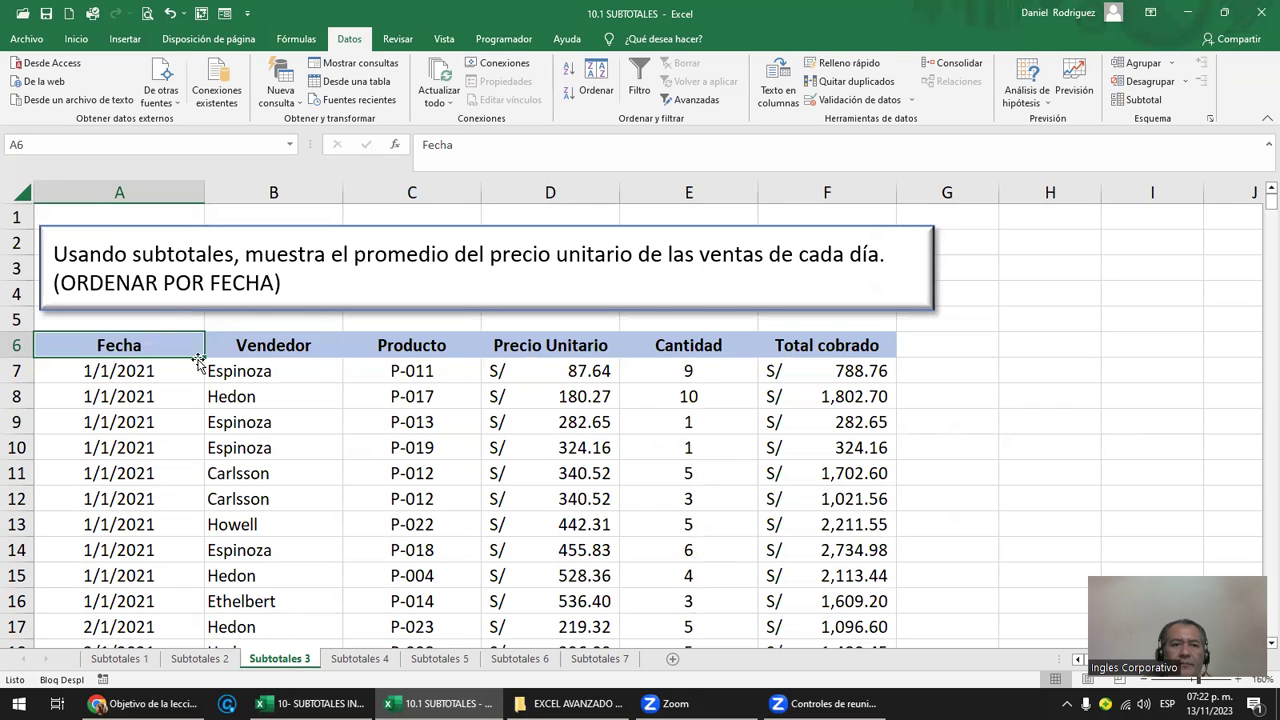
click(87, 252)
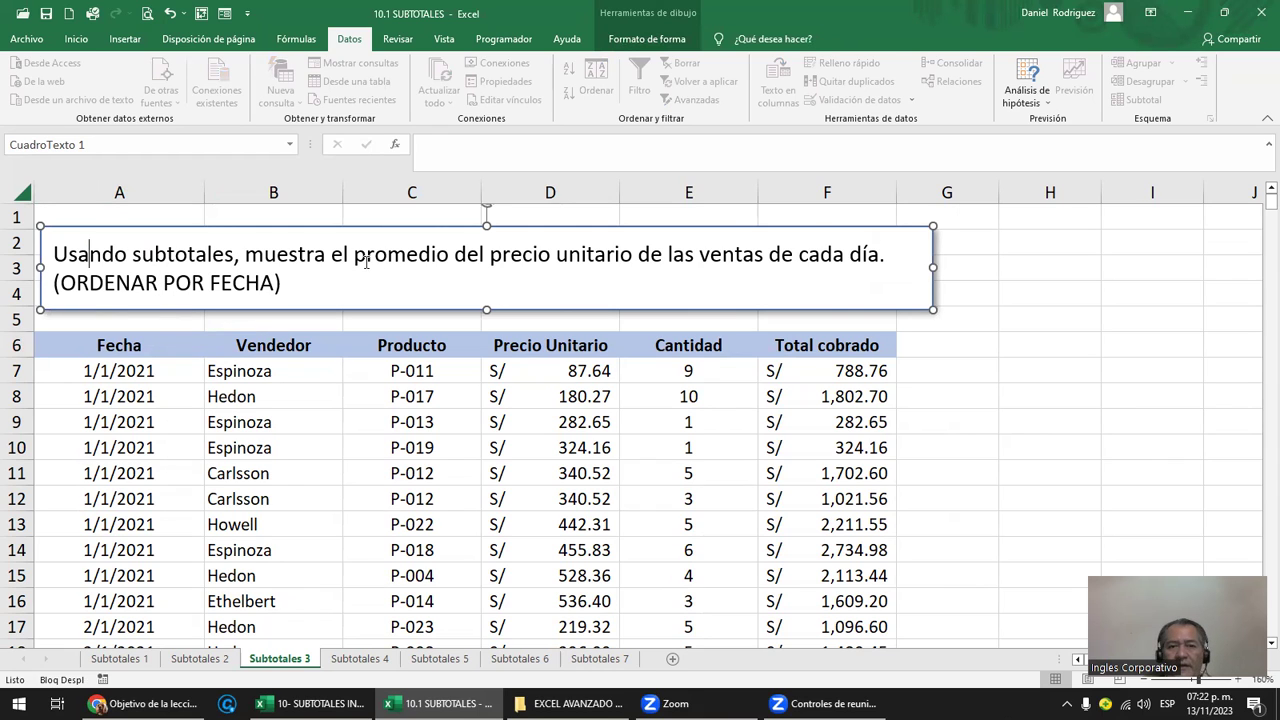
drag(355, 256, 450, 254)
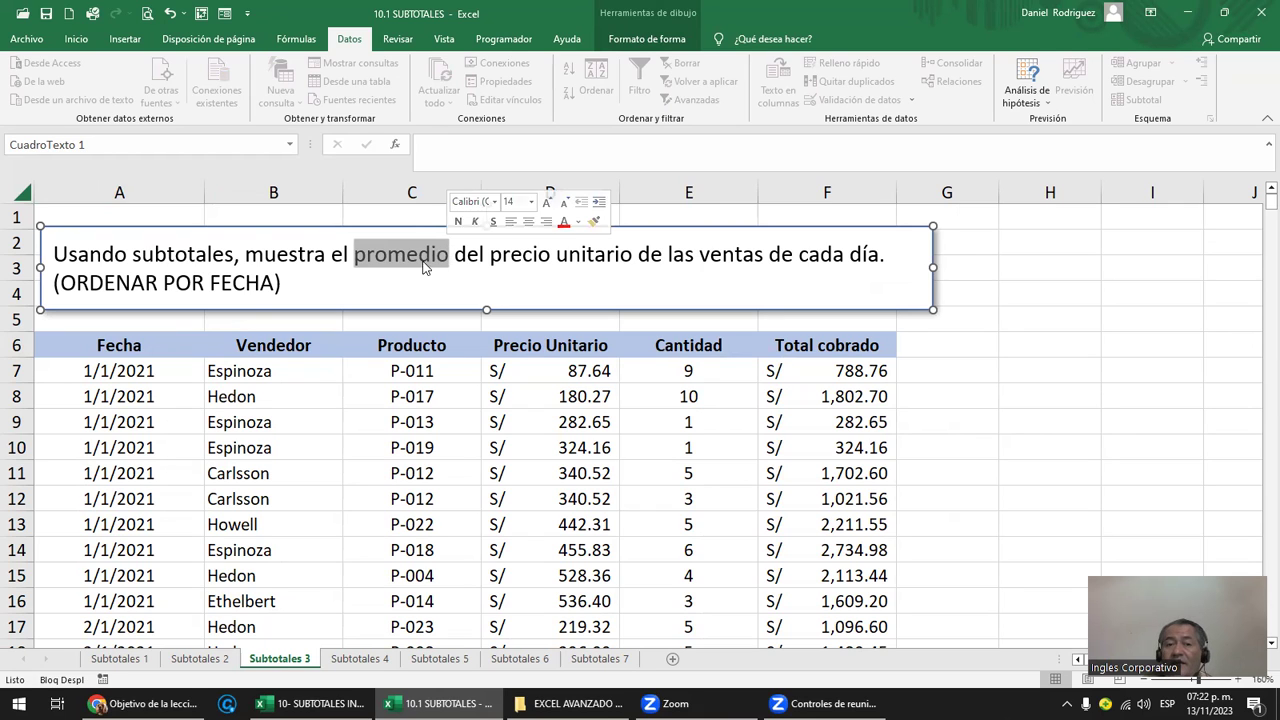
key(ctrl+End)
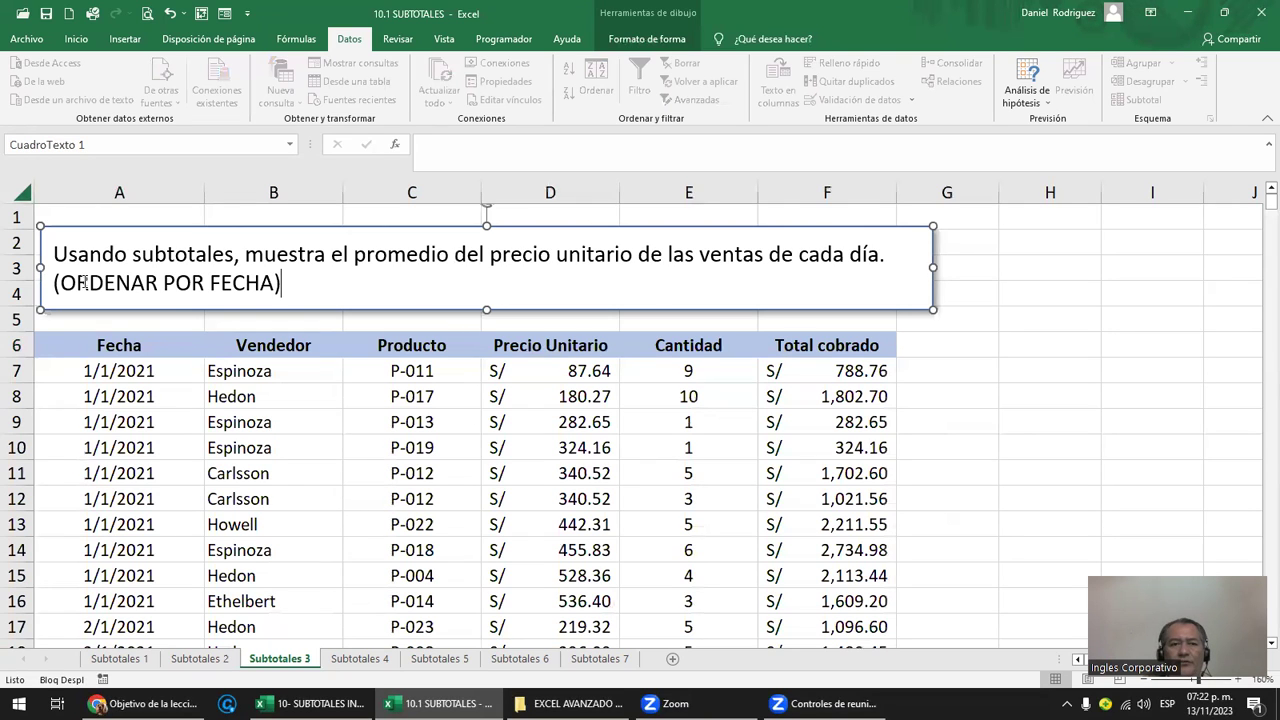
click(388, 256)
click(590, 348)
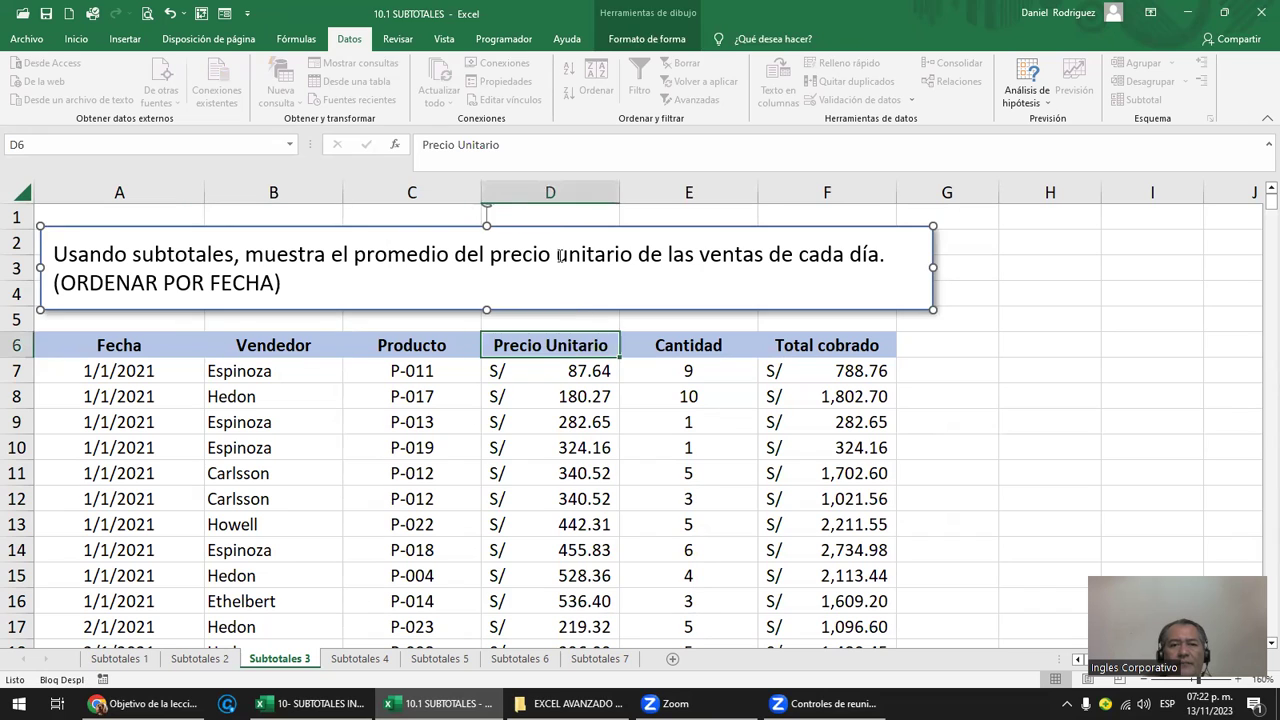
click(560, 192)
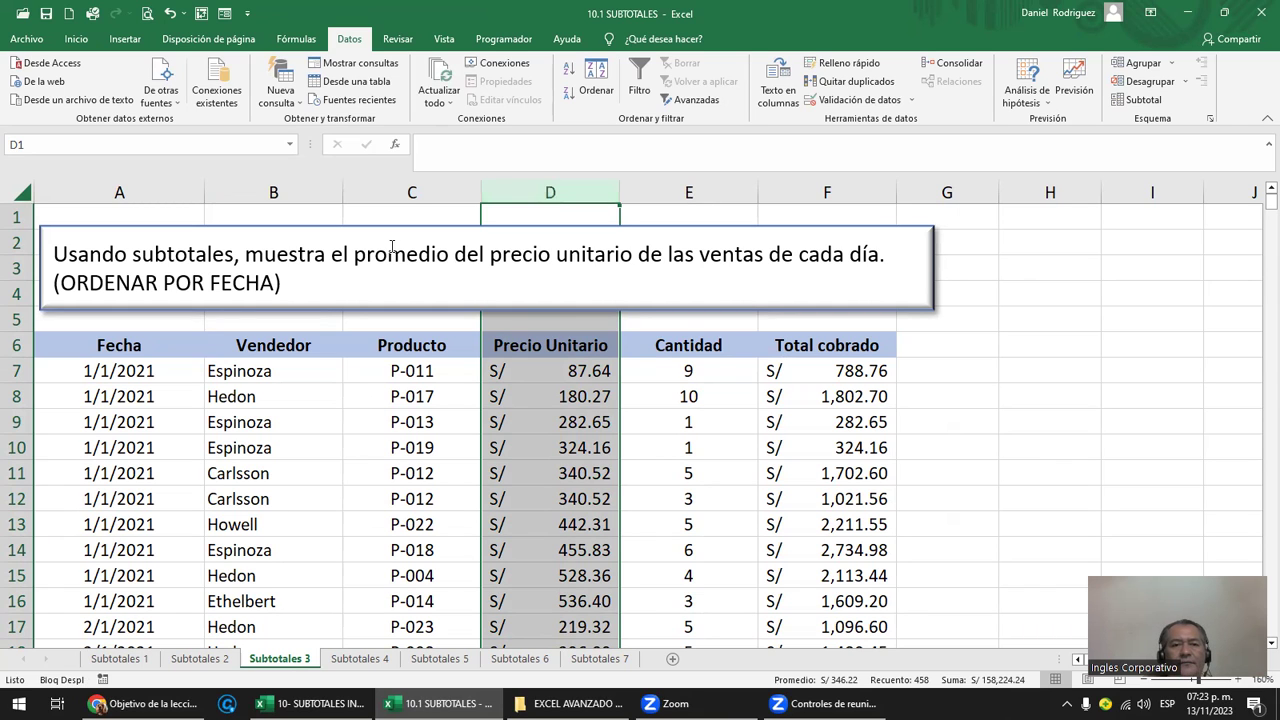
click(426, 350)
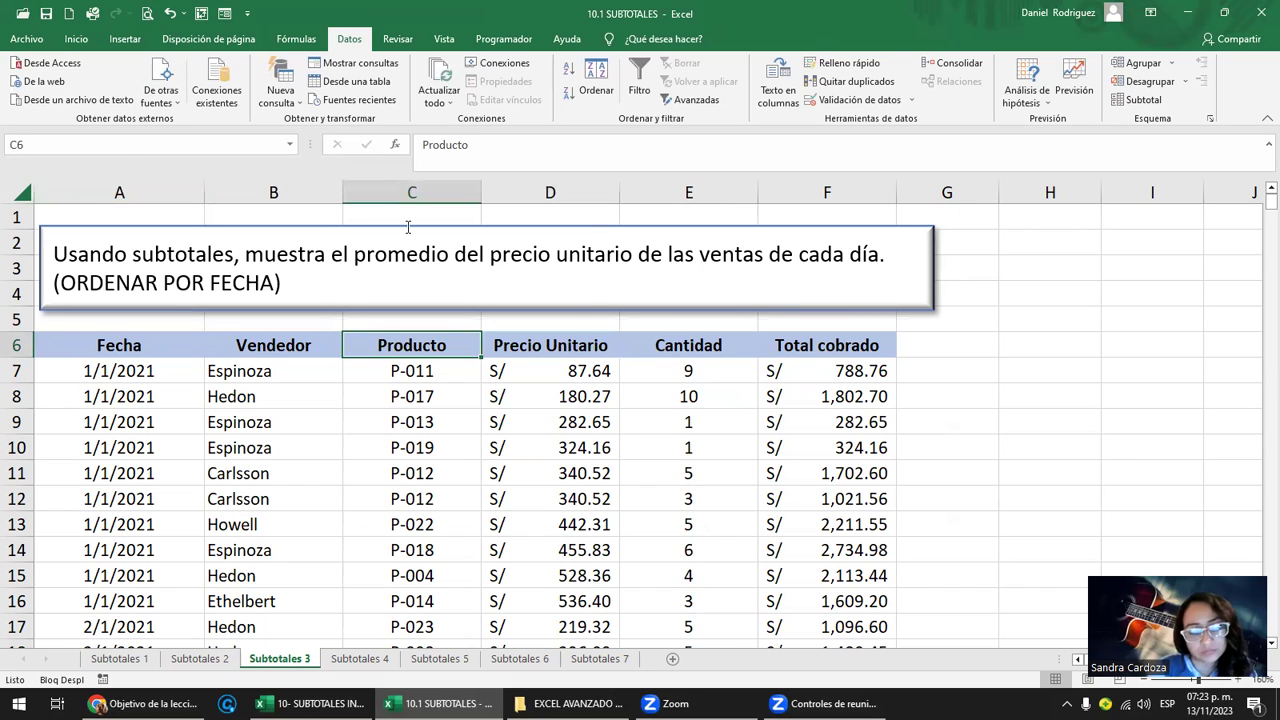
click(571, 351)
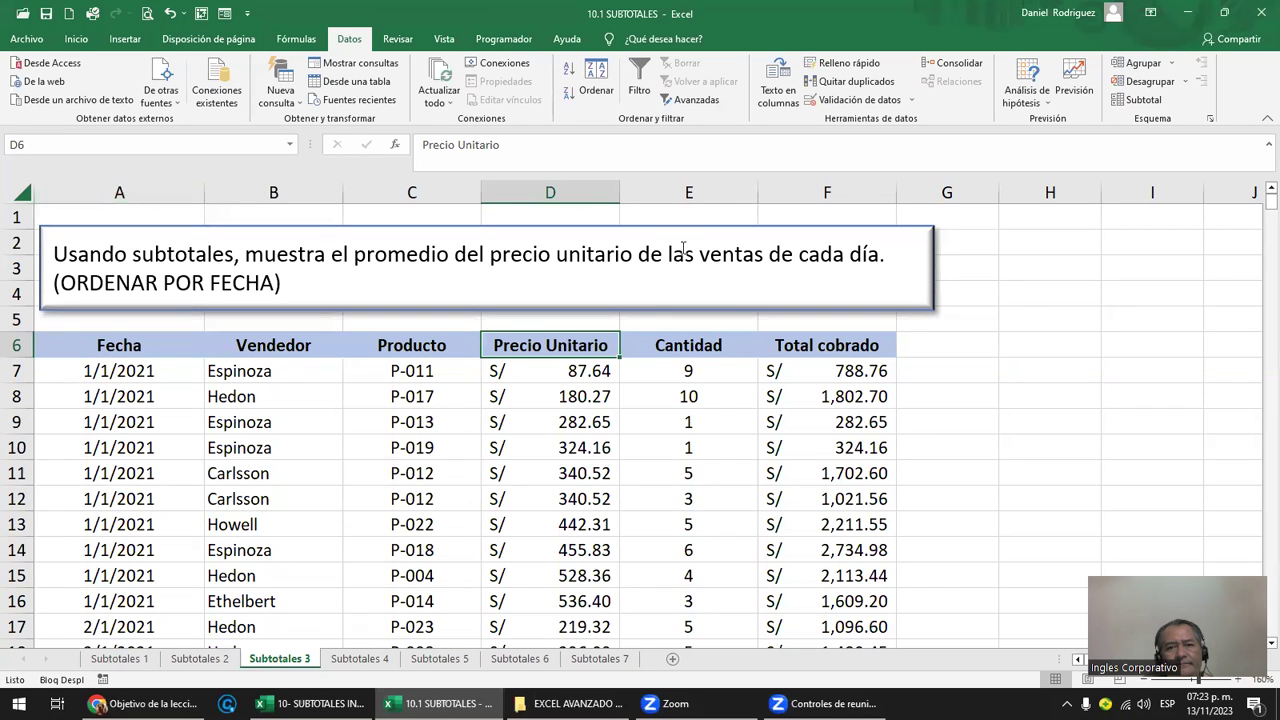
drag(695, 256, 882, 256)
click(728, 285)
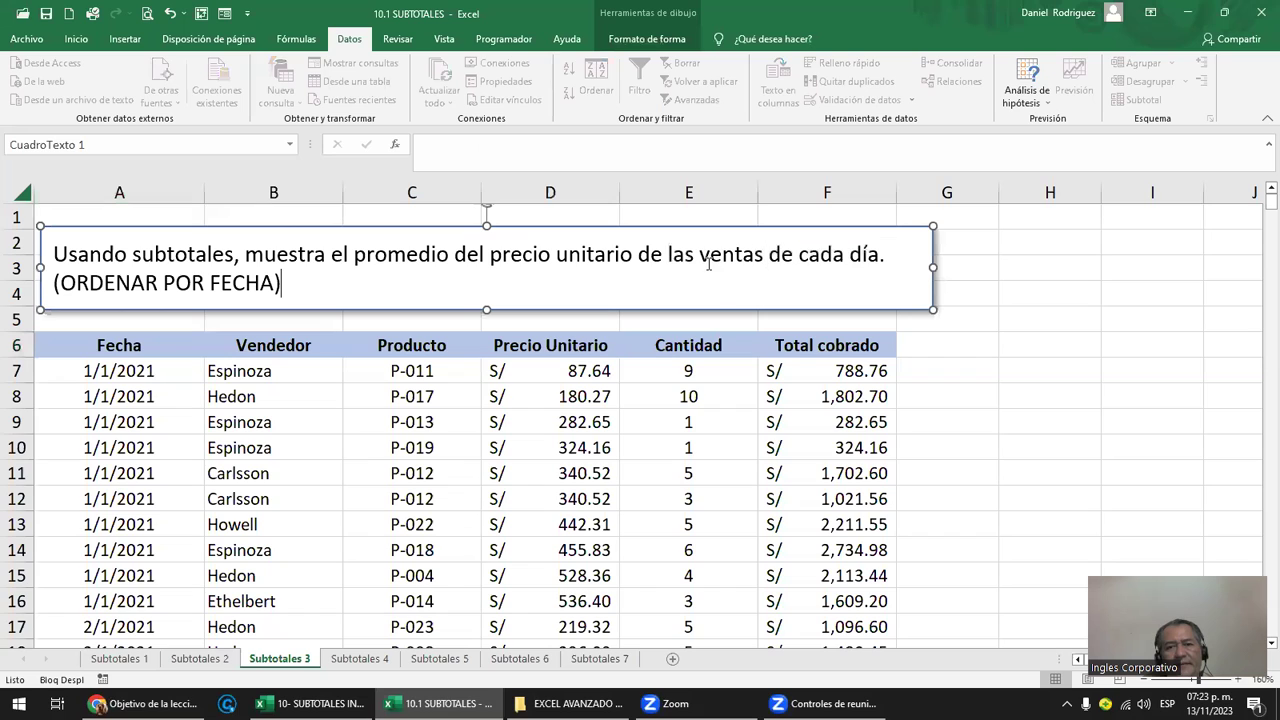
drag(708, 256, 861, 262)
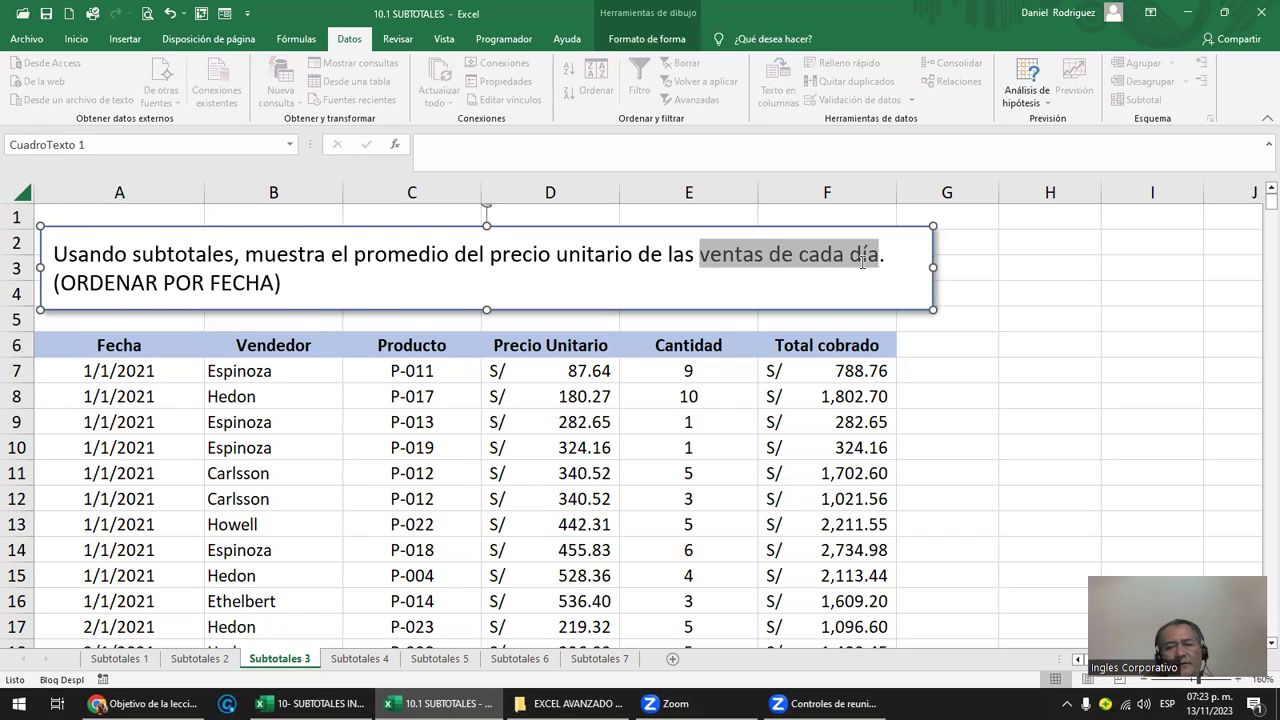
drag(864, 262, 880, 262)
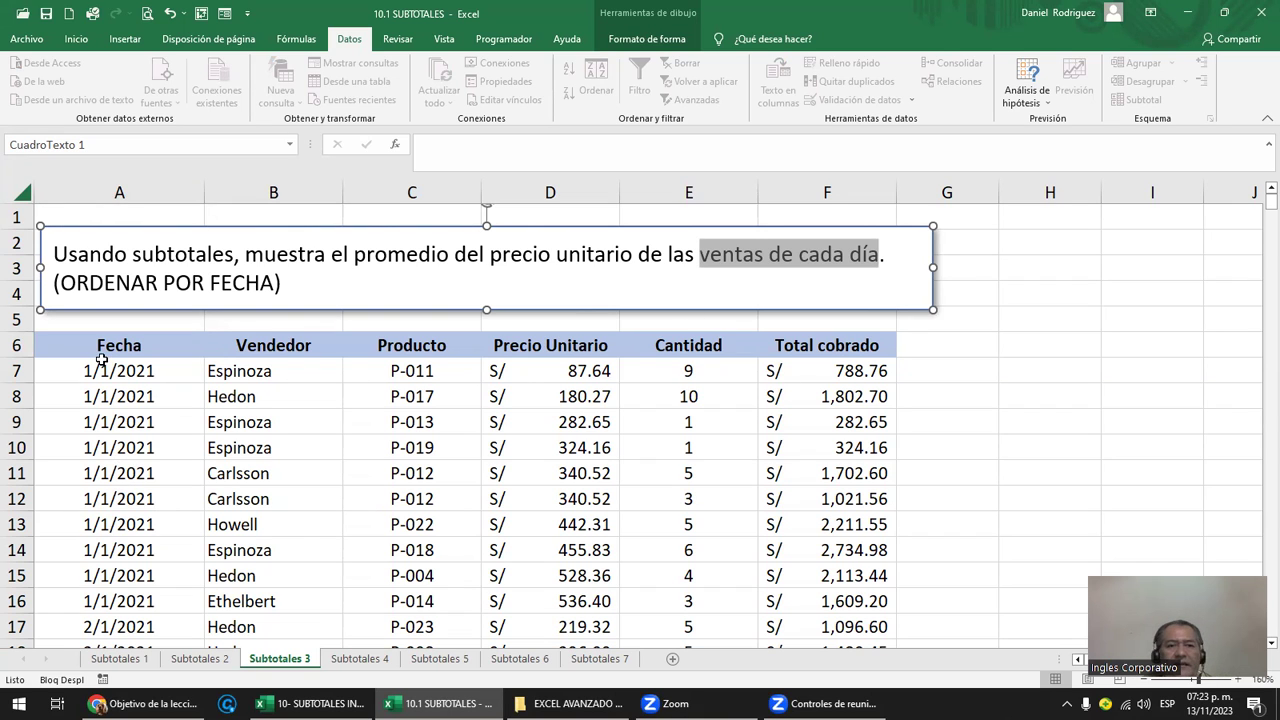
click(108, 193)
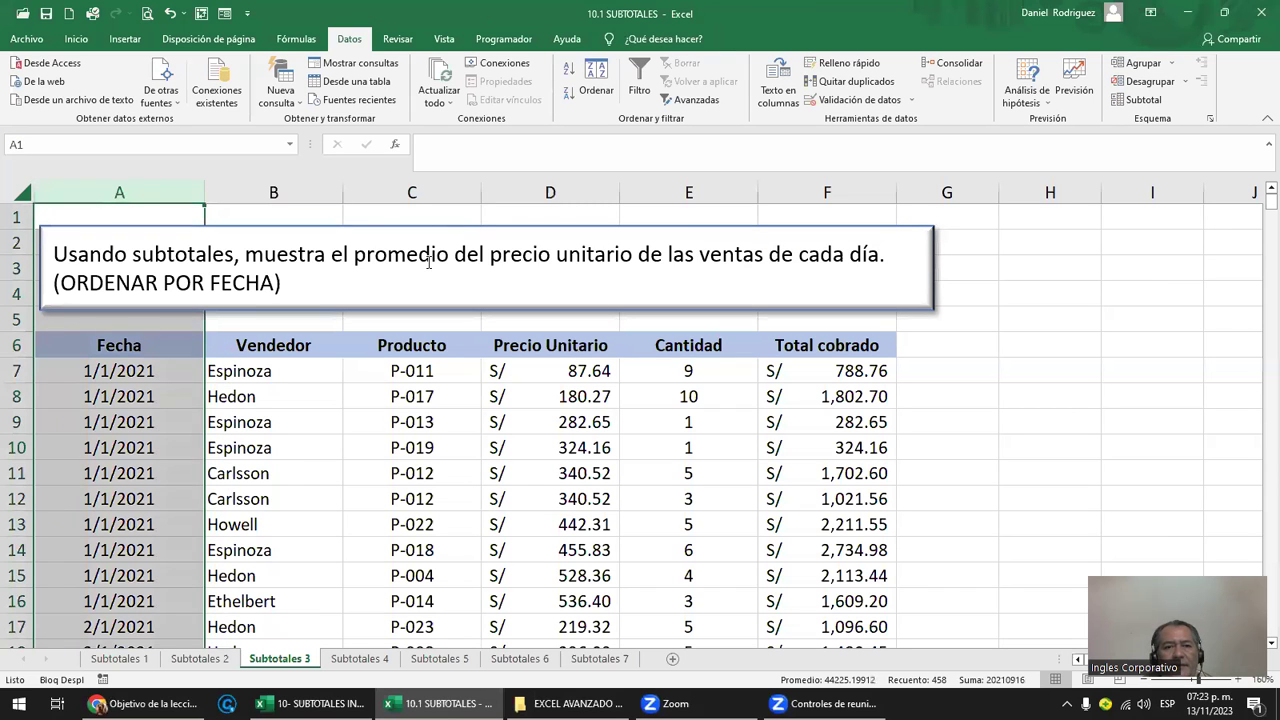
drag(355, 258, 629, 276)
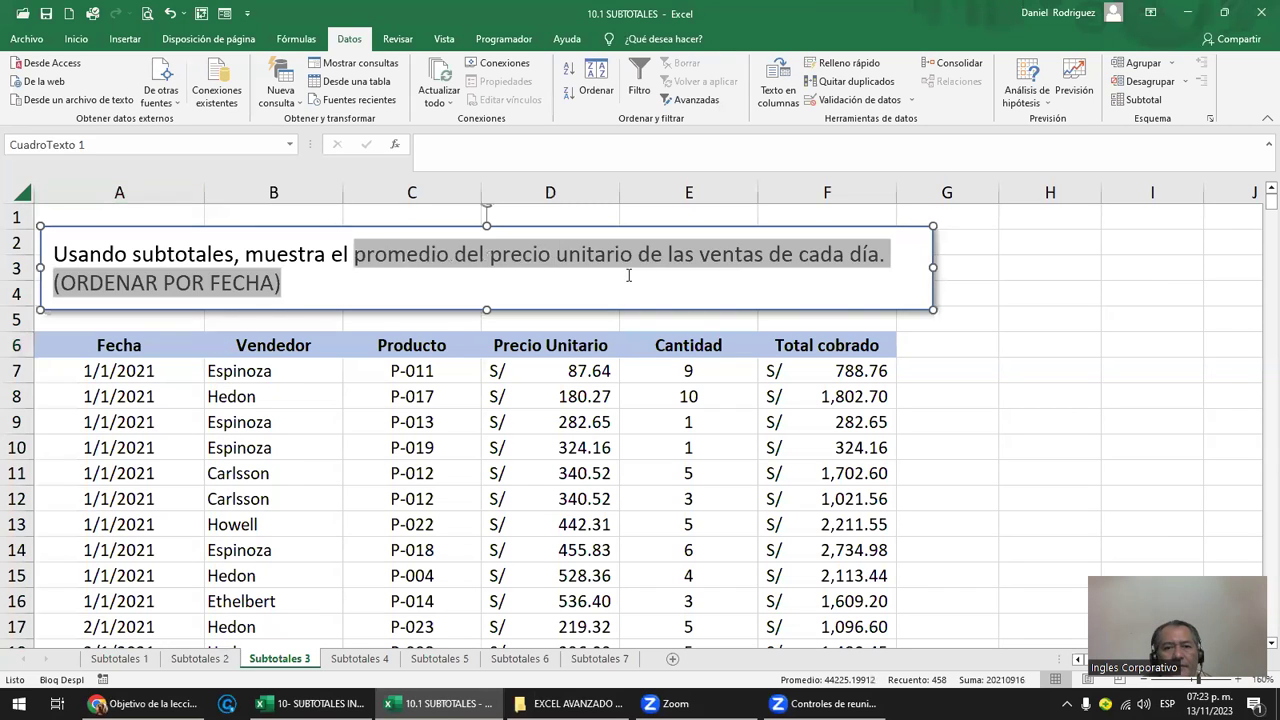
click(565, 350)
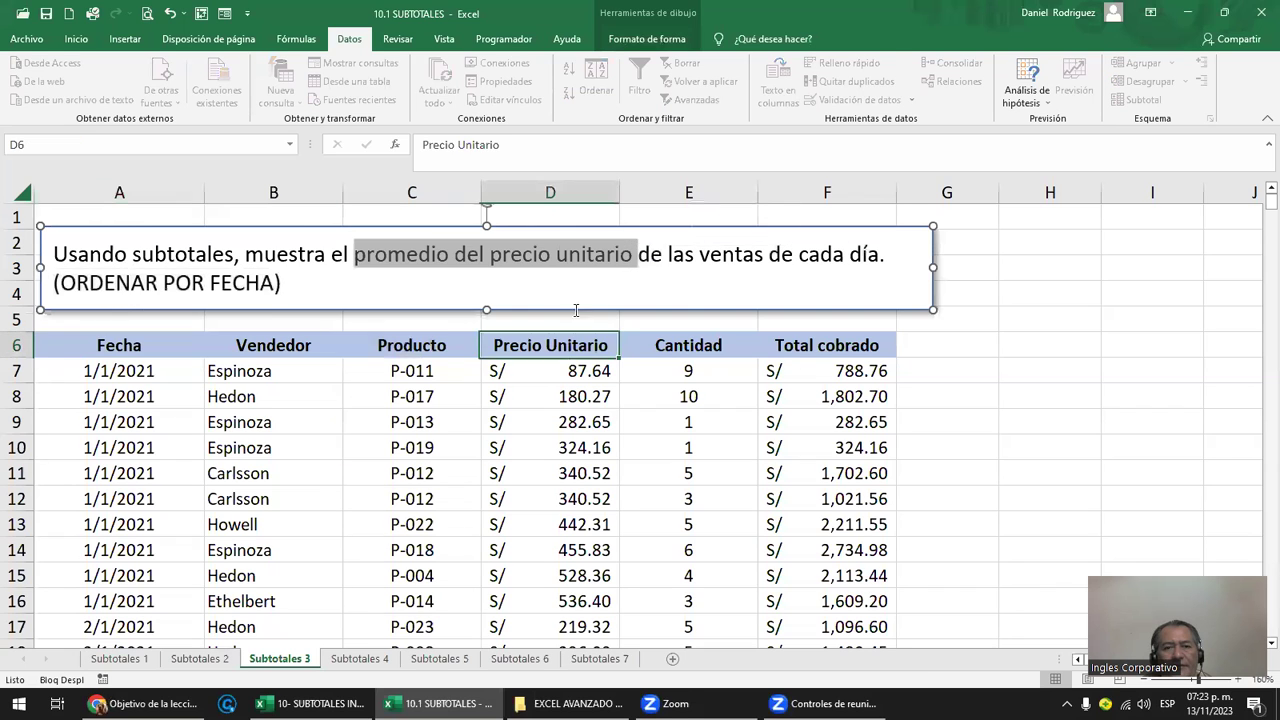
click(557, 192)
ctrl+click(121, 192)
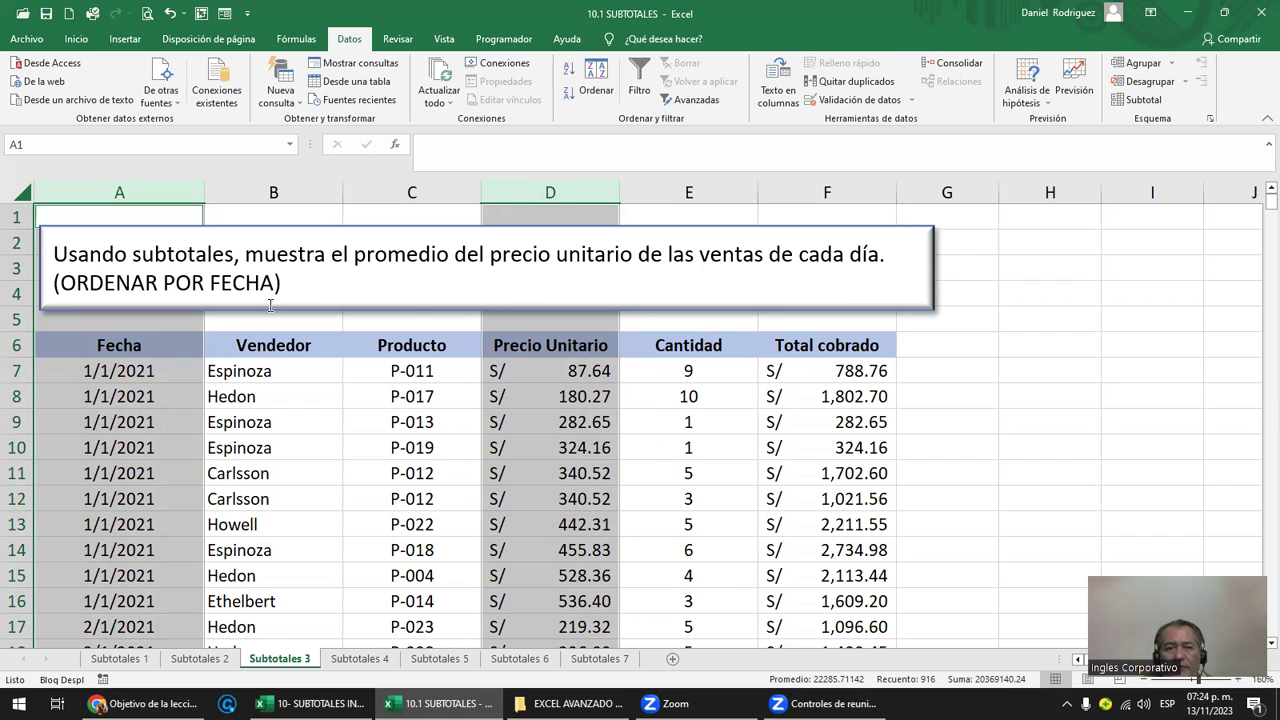
click(283, 348)
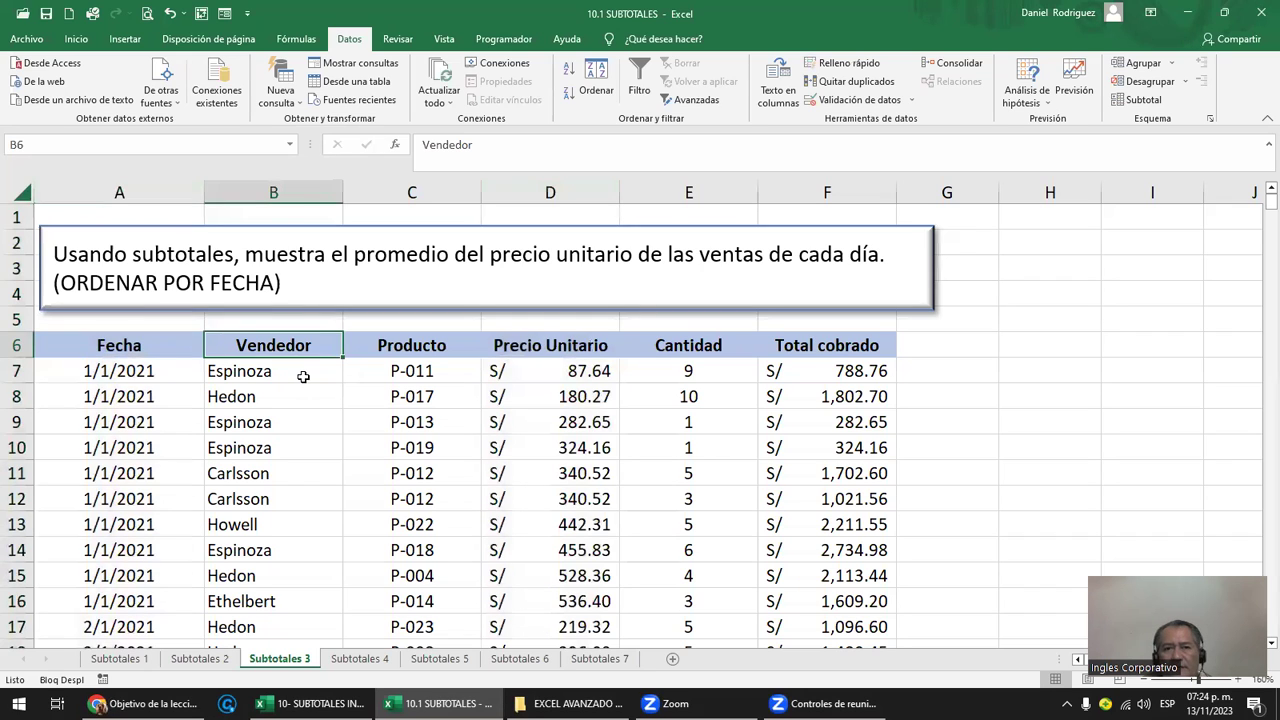
- In the Subtotal dialog choose Promedio, check Precio Unitario and uncheck Total cobrado
click(1146, 102)
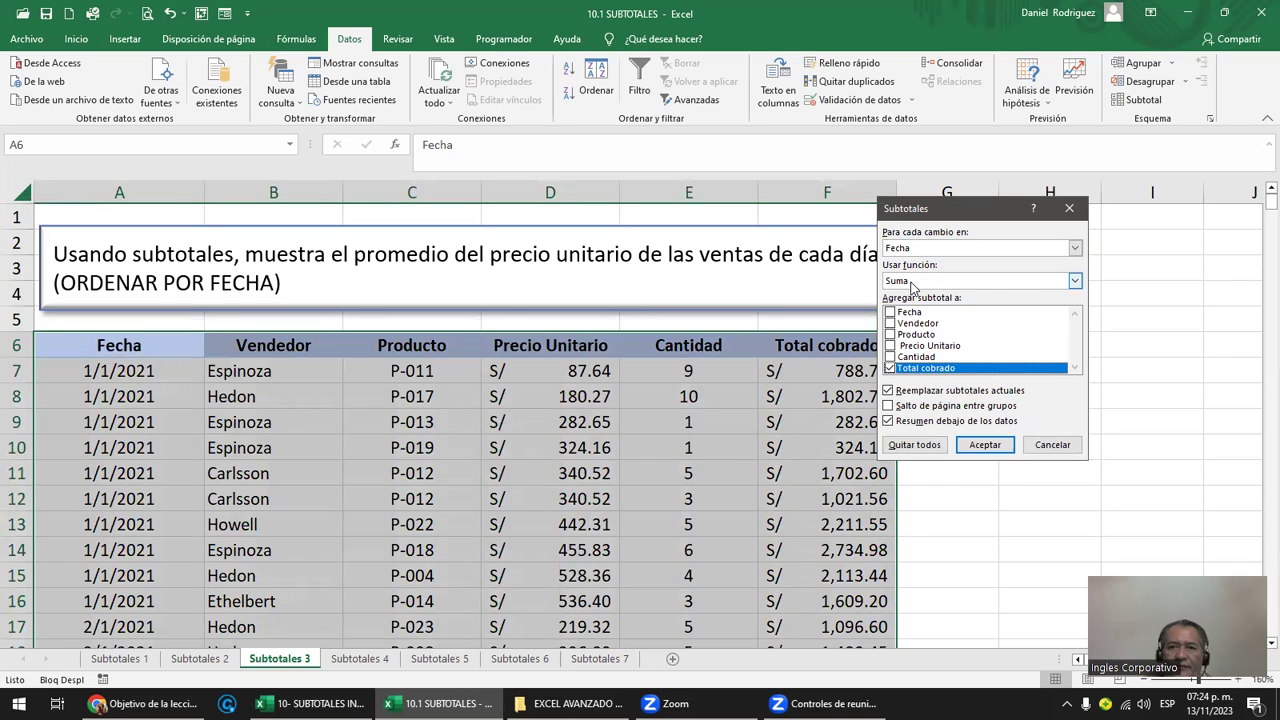
click(1074, 281)
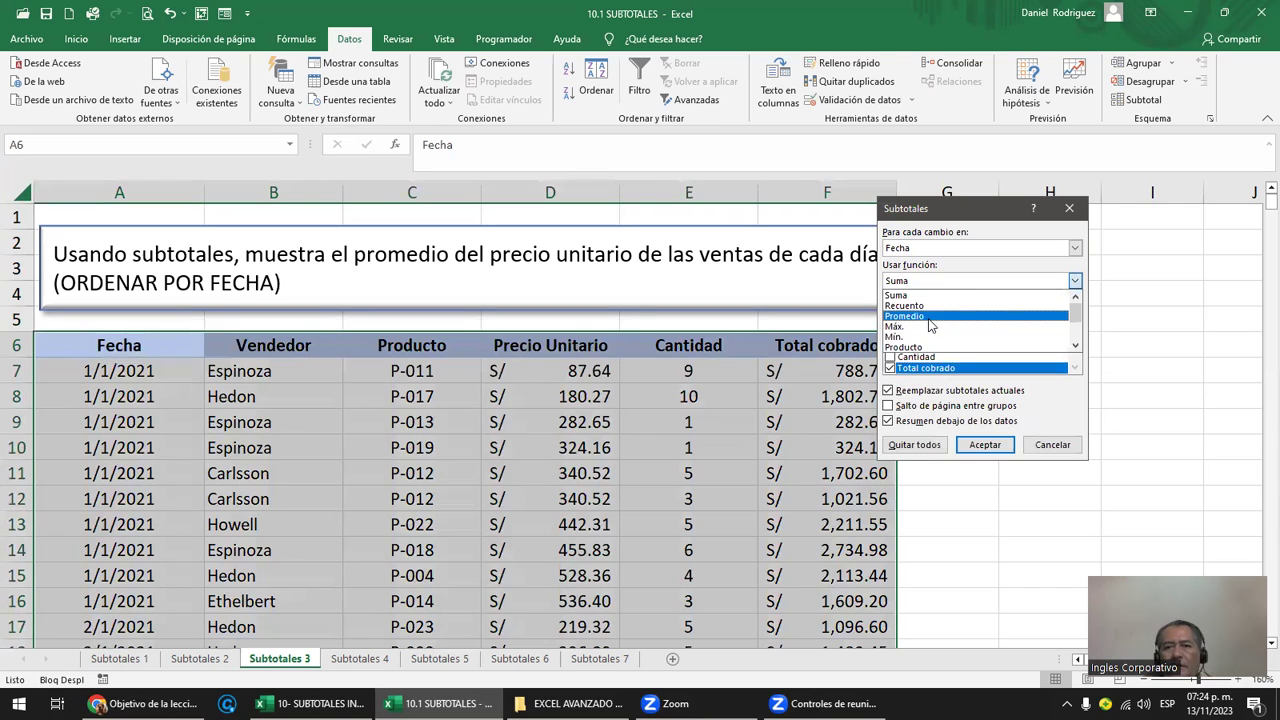
click(905, 316)
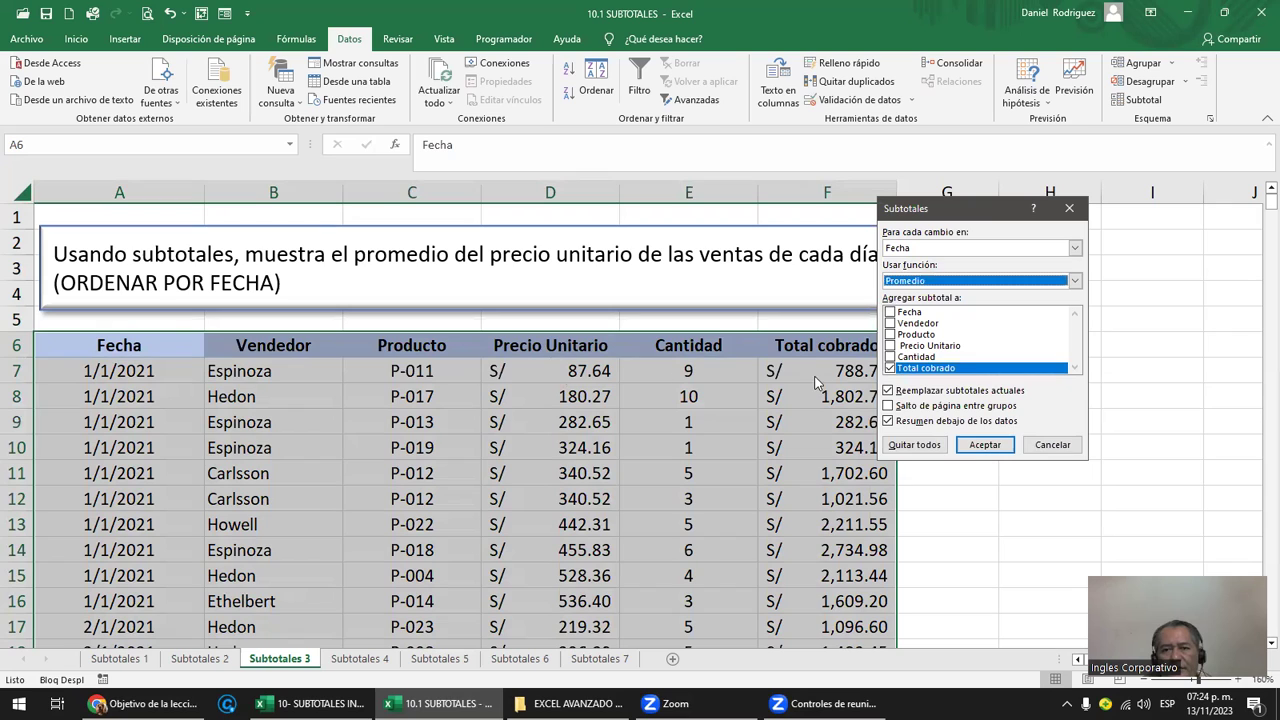
click(918, 346)
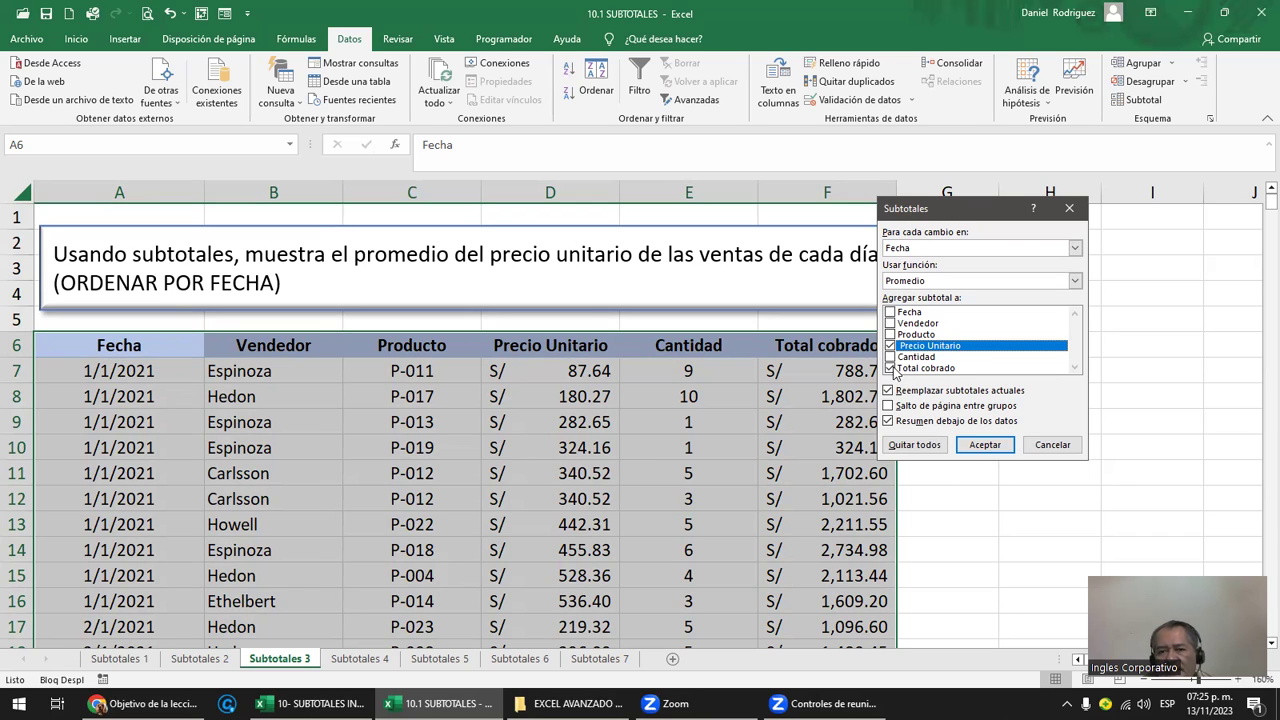
click(889, 369)
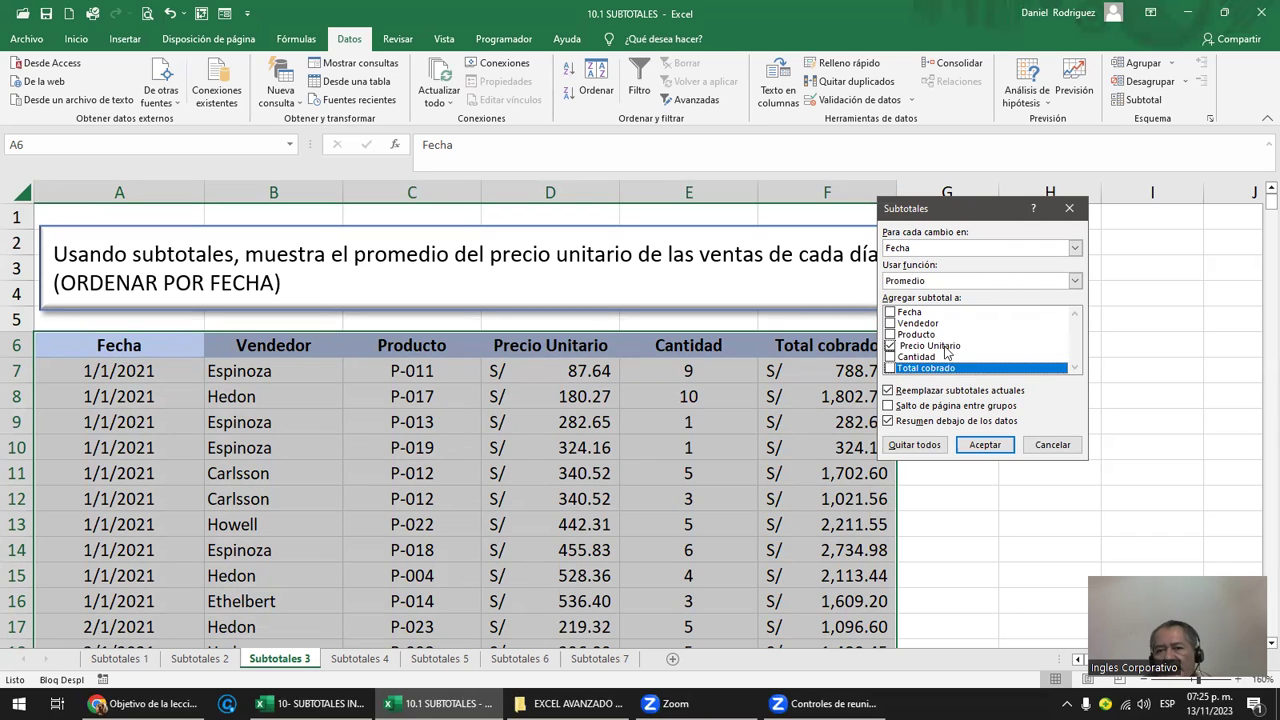
drag(965, 218, 1028, 212)
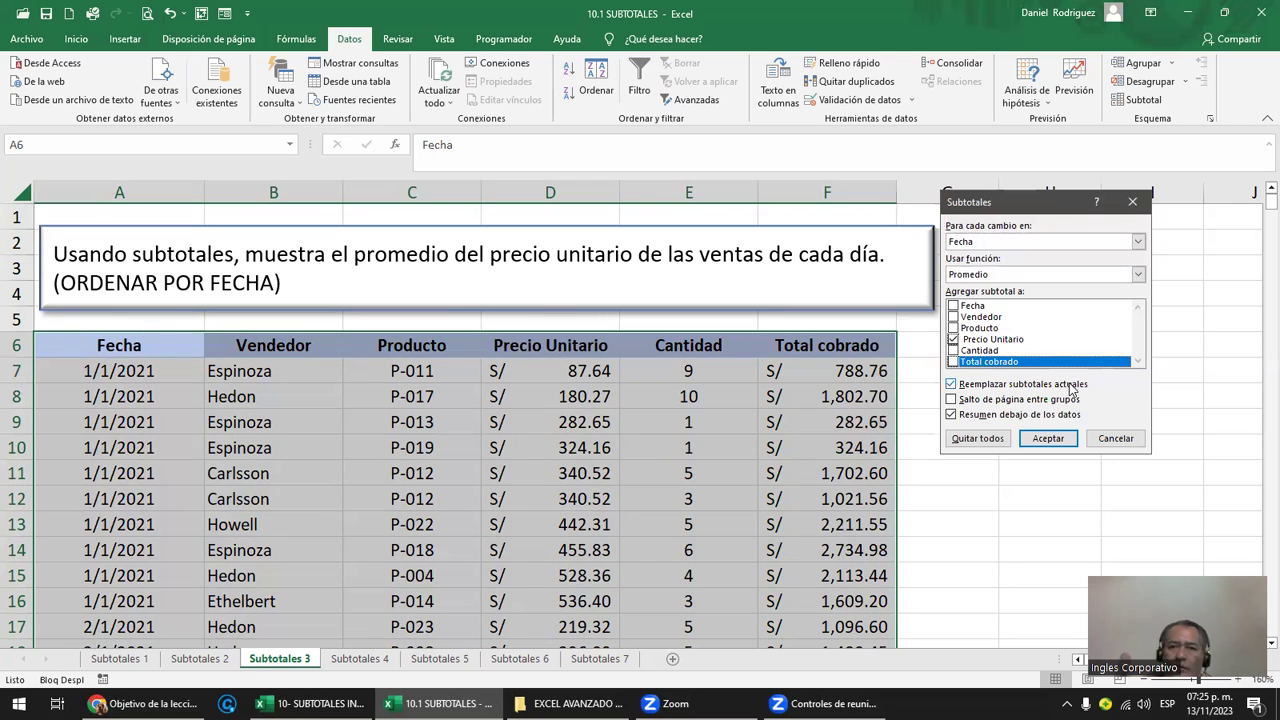
click(1048, 438)
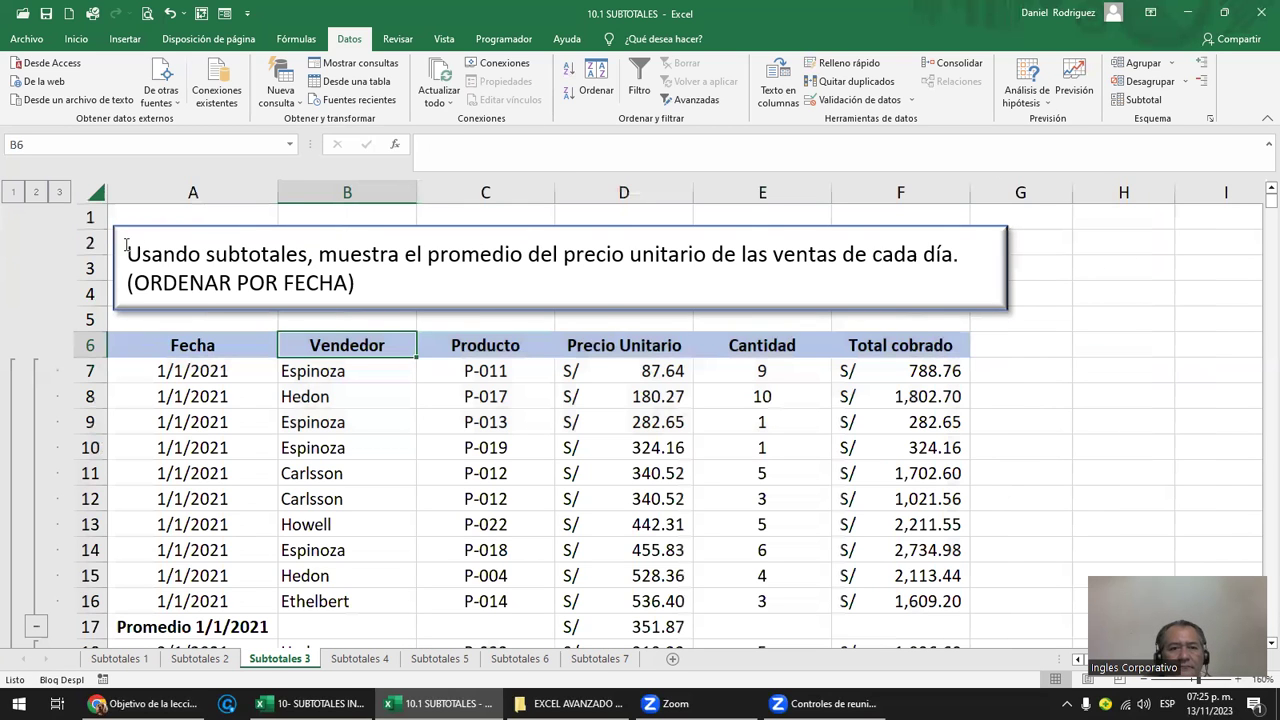
click(333, 371)
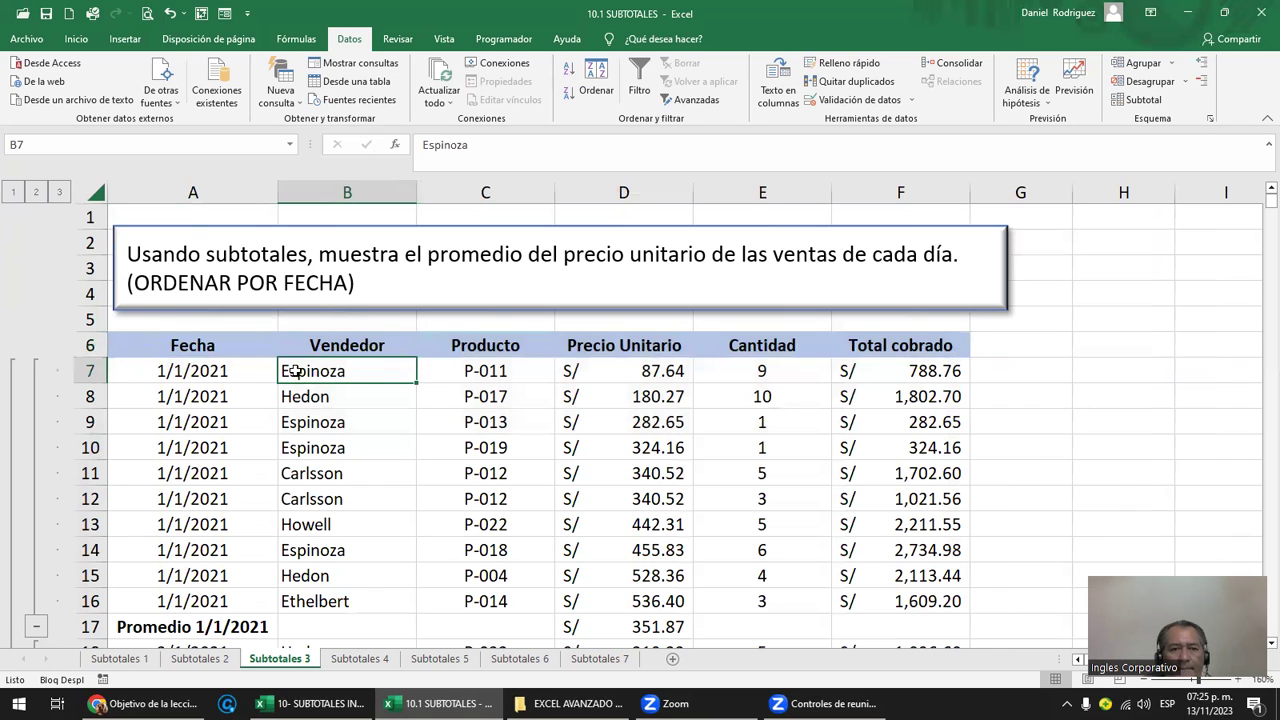
click(209, 369)
drag(209, 369, 239, 590)
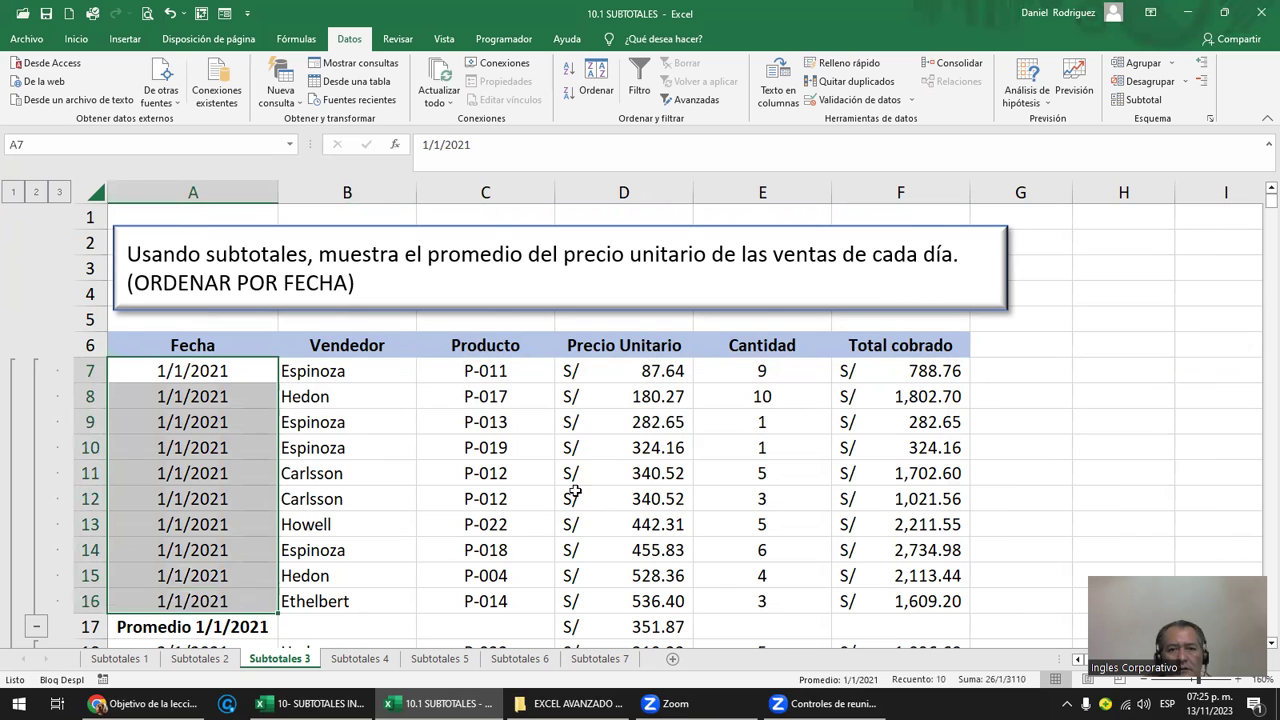
click(634, 601)
scroll(634, 601, down, 1)
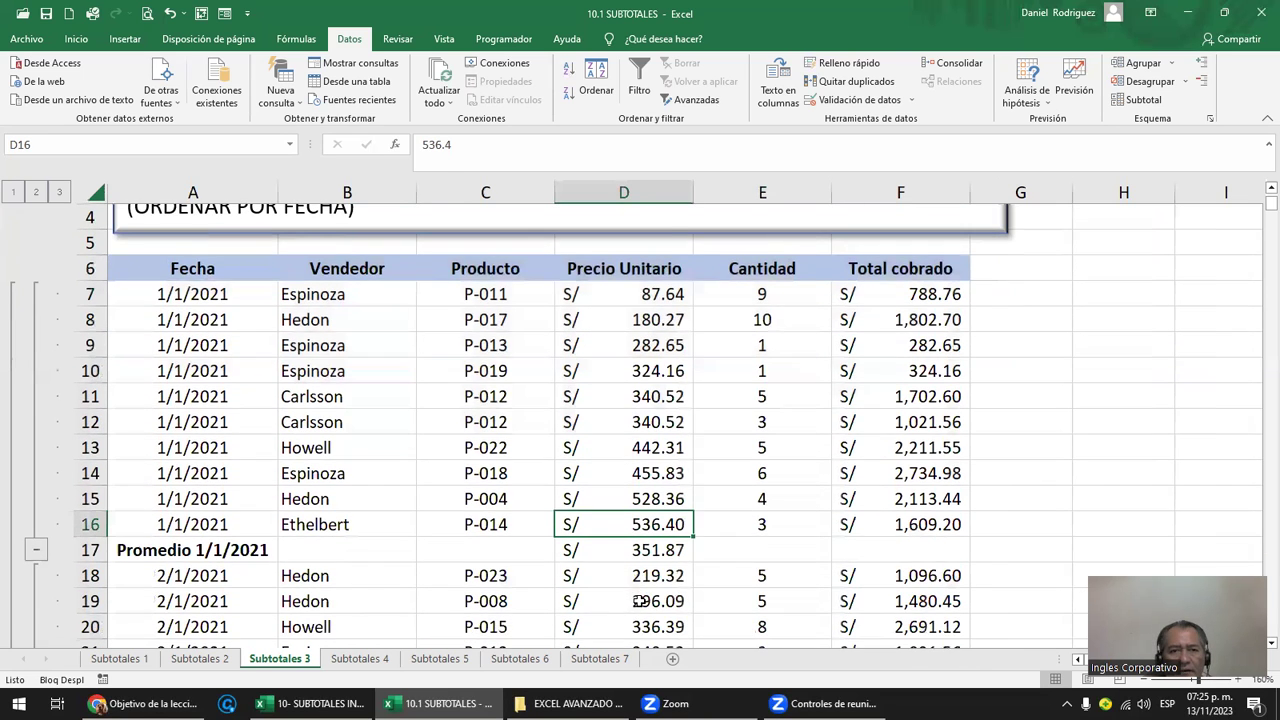
click(178, 550)
drag(178, 550, 665, 550)
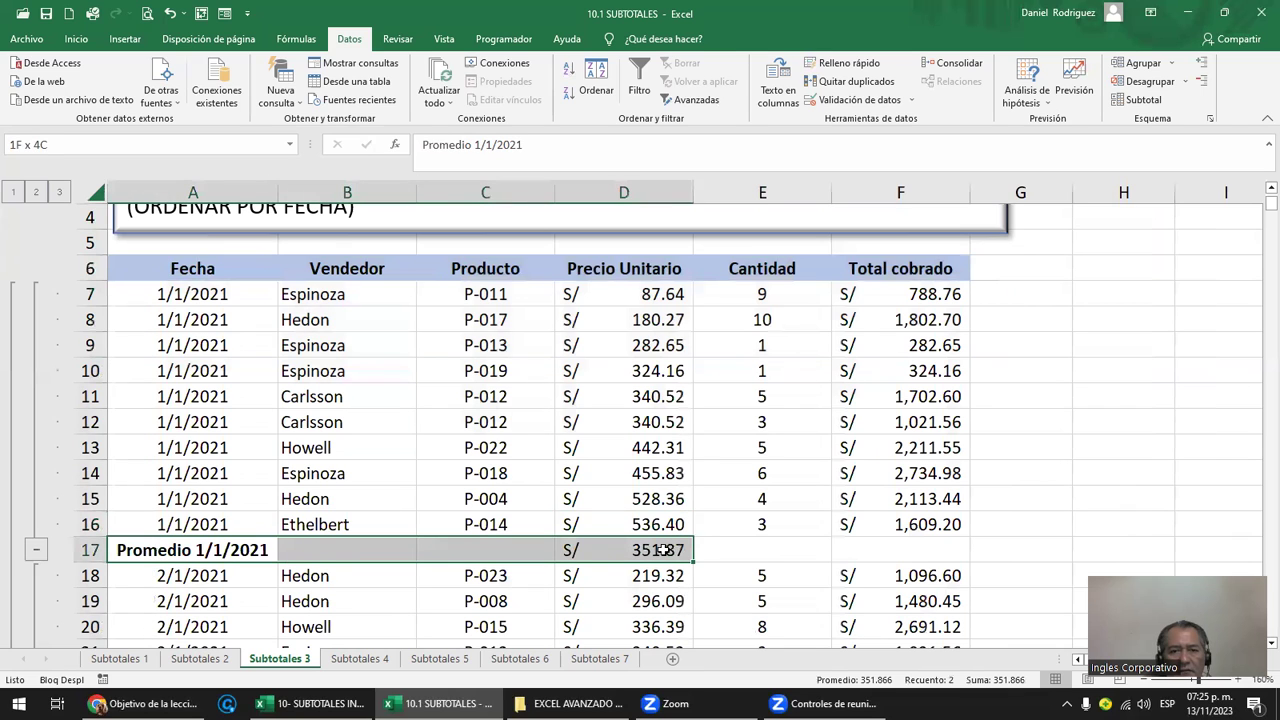
click(230, 269)
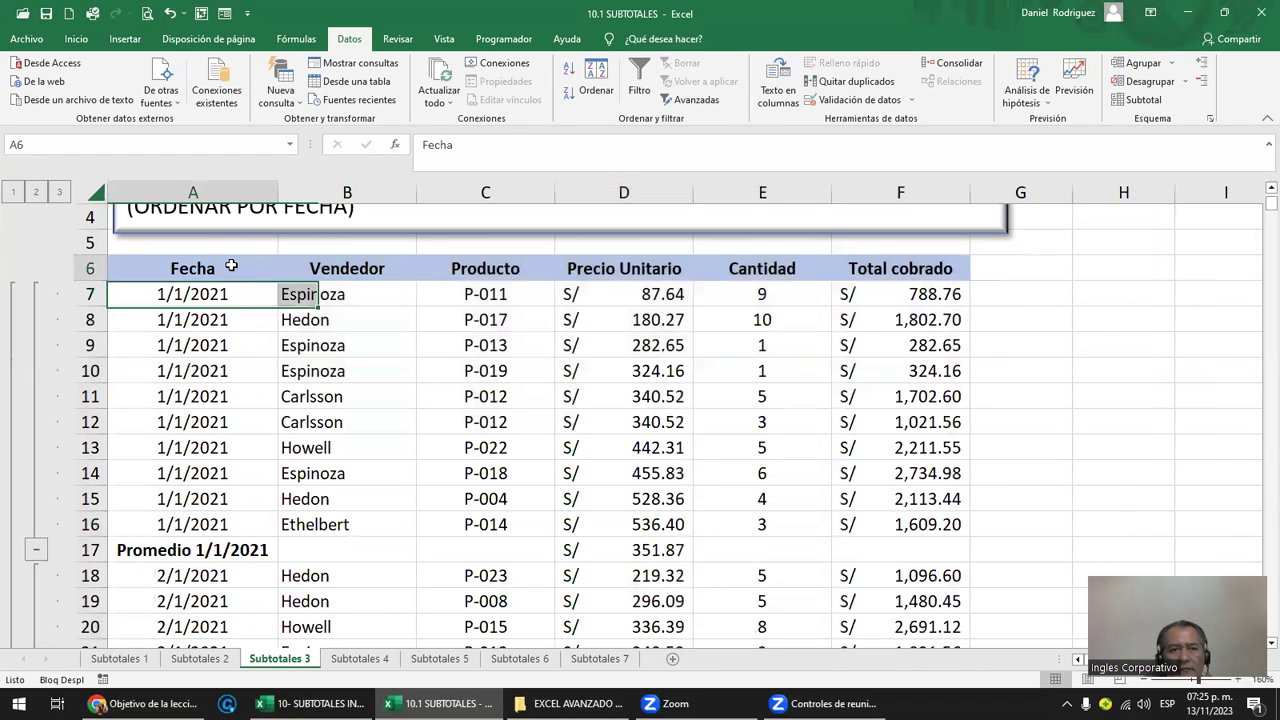
- Reapply the subtotals with 'Resumen debajo de los datos' unchecked
click(1143, 100)
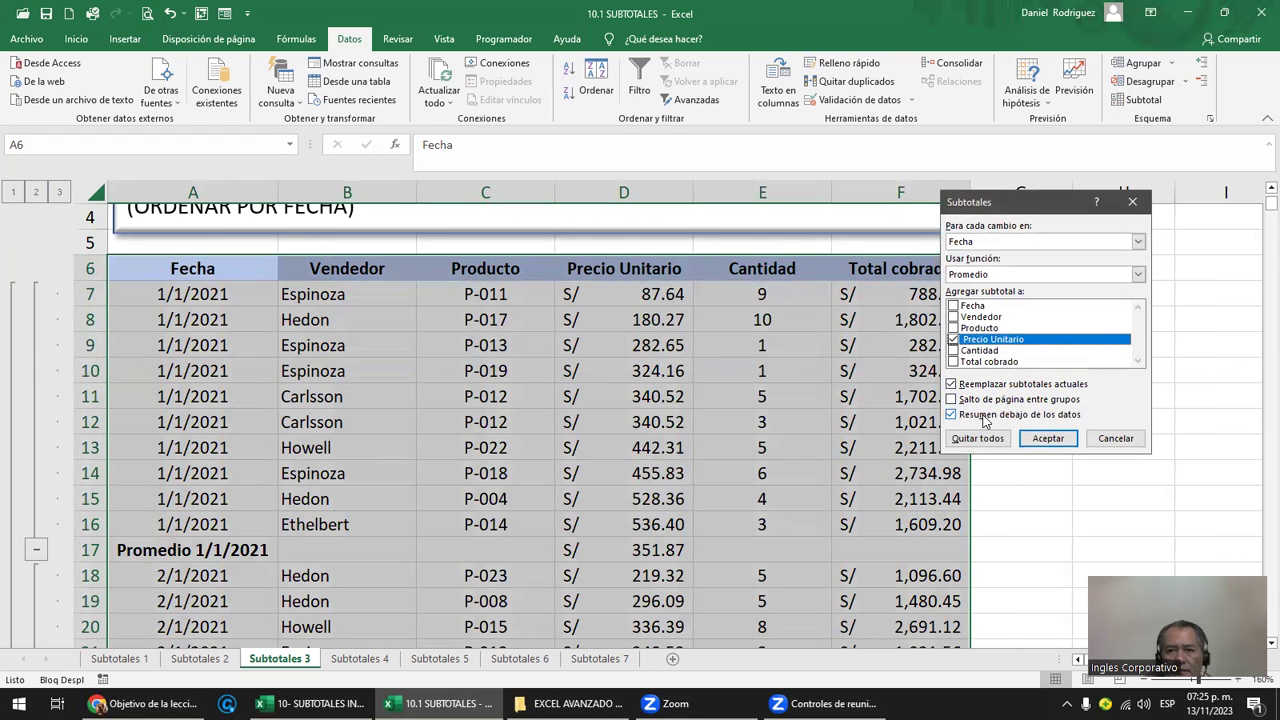
click(997, 416)
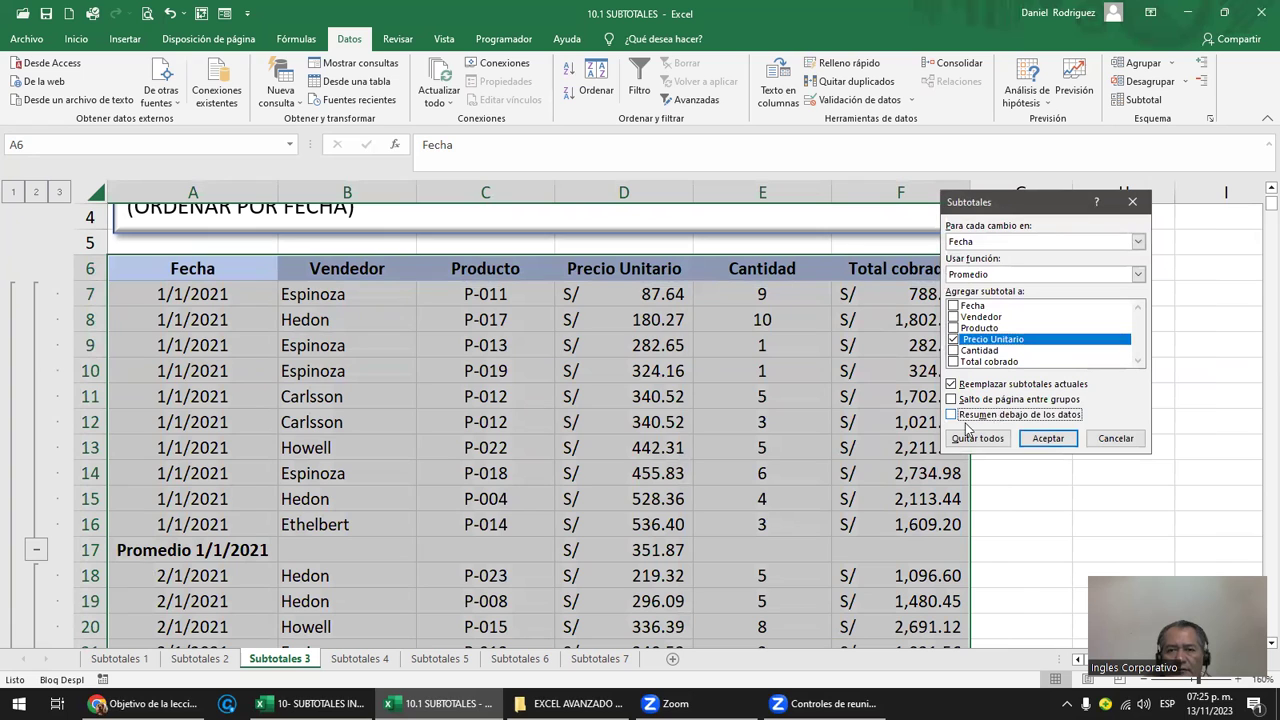
click(1048, 440)
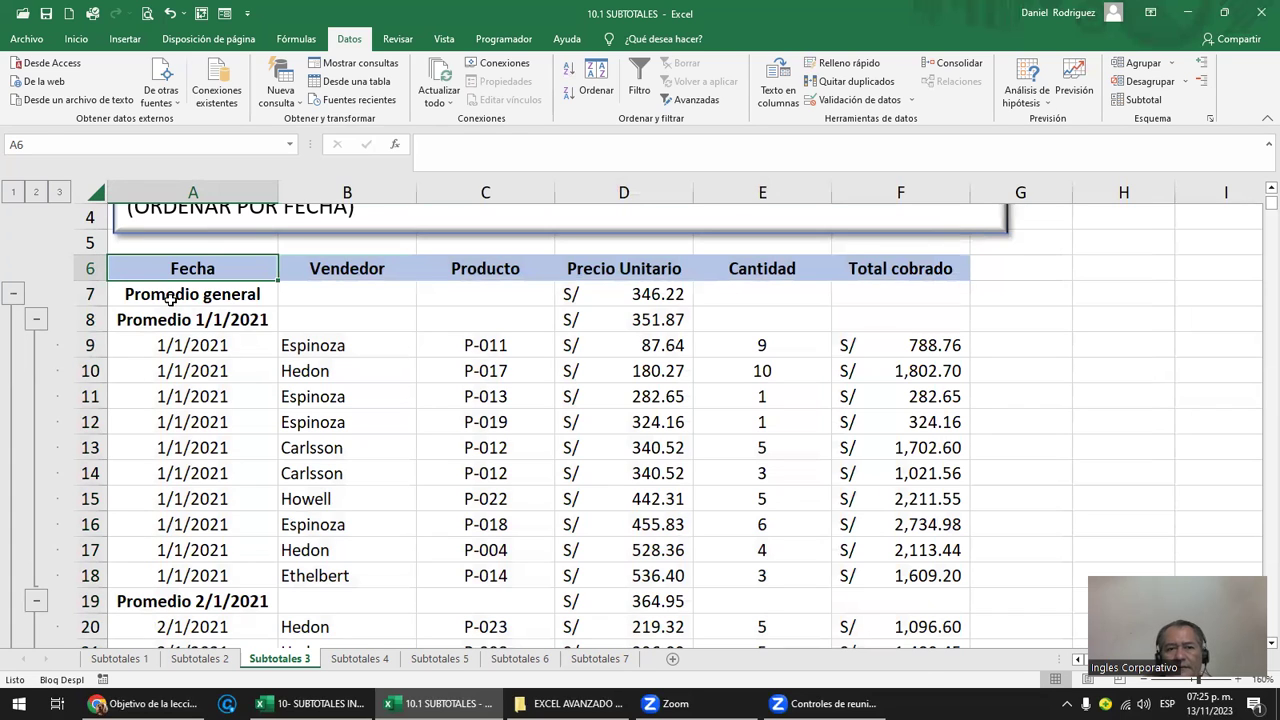
- Inspect the Promedio general and Promedio 1/1/2021 rows now at the top
drag(172, 296, 634, 296)
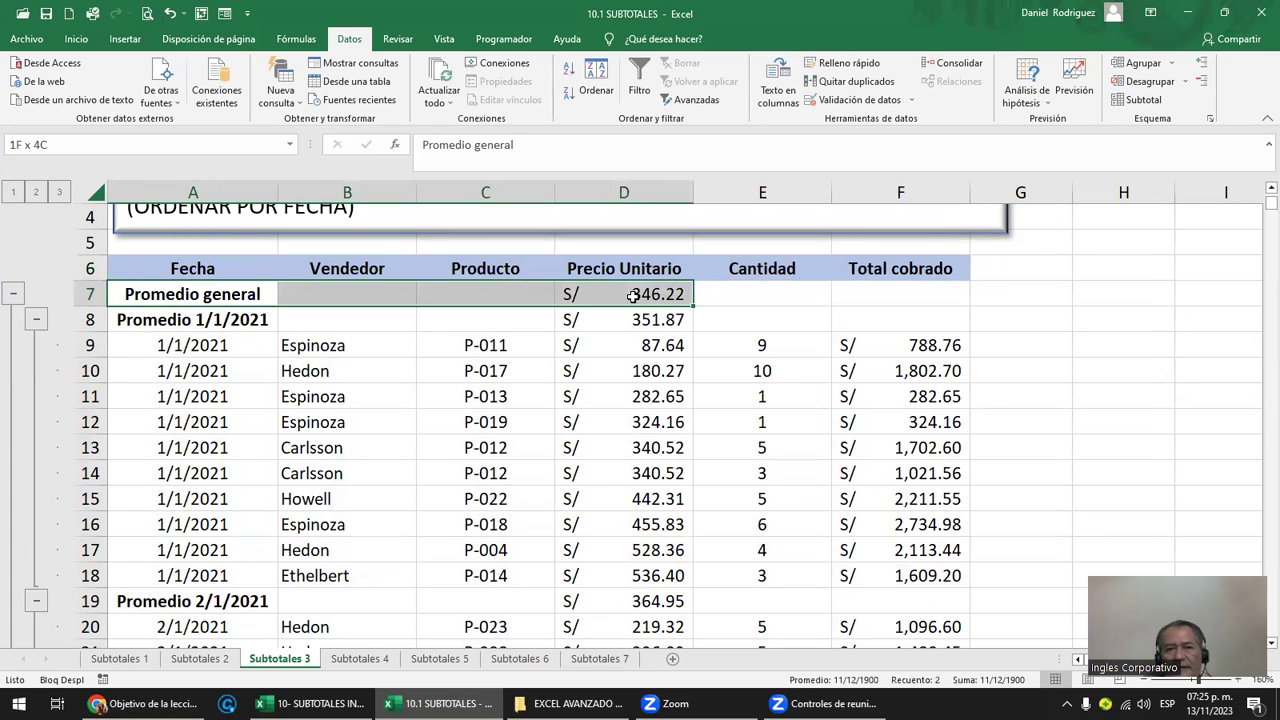
drag(188, 322, 680, 320)
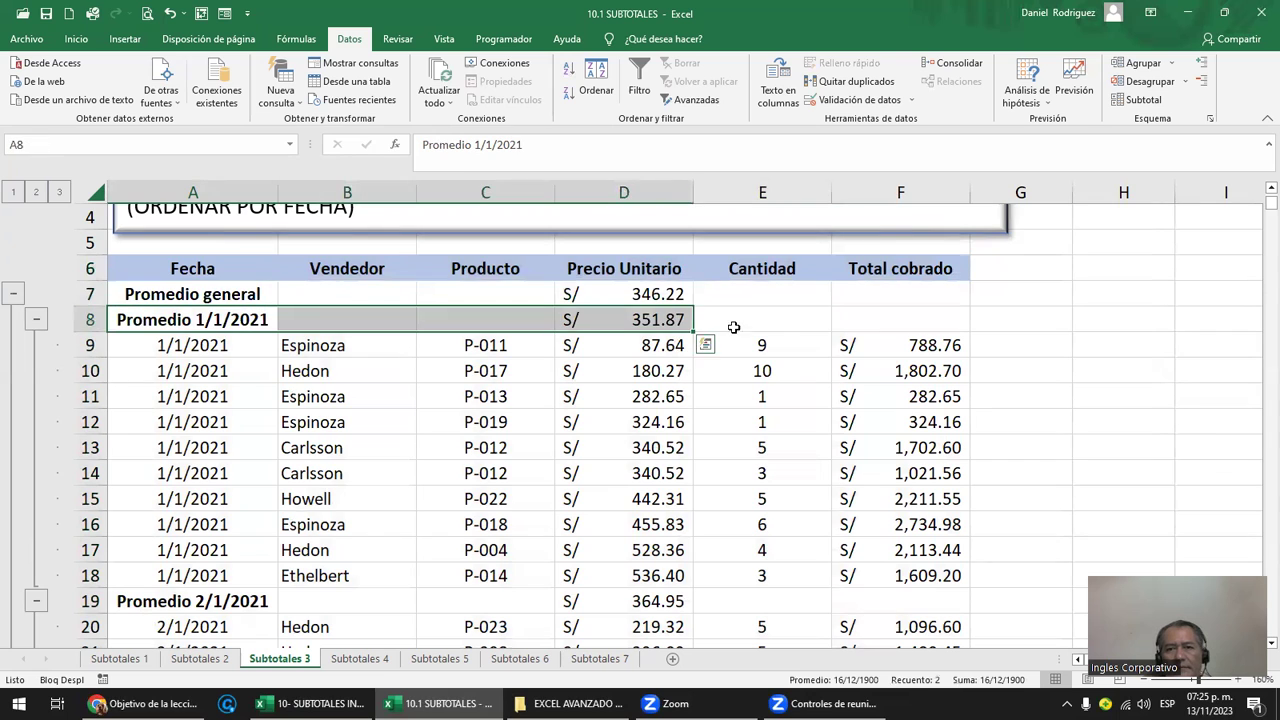
click(775, 297)
click(846, 318)
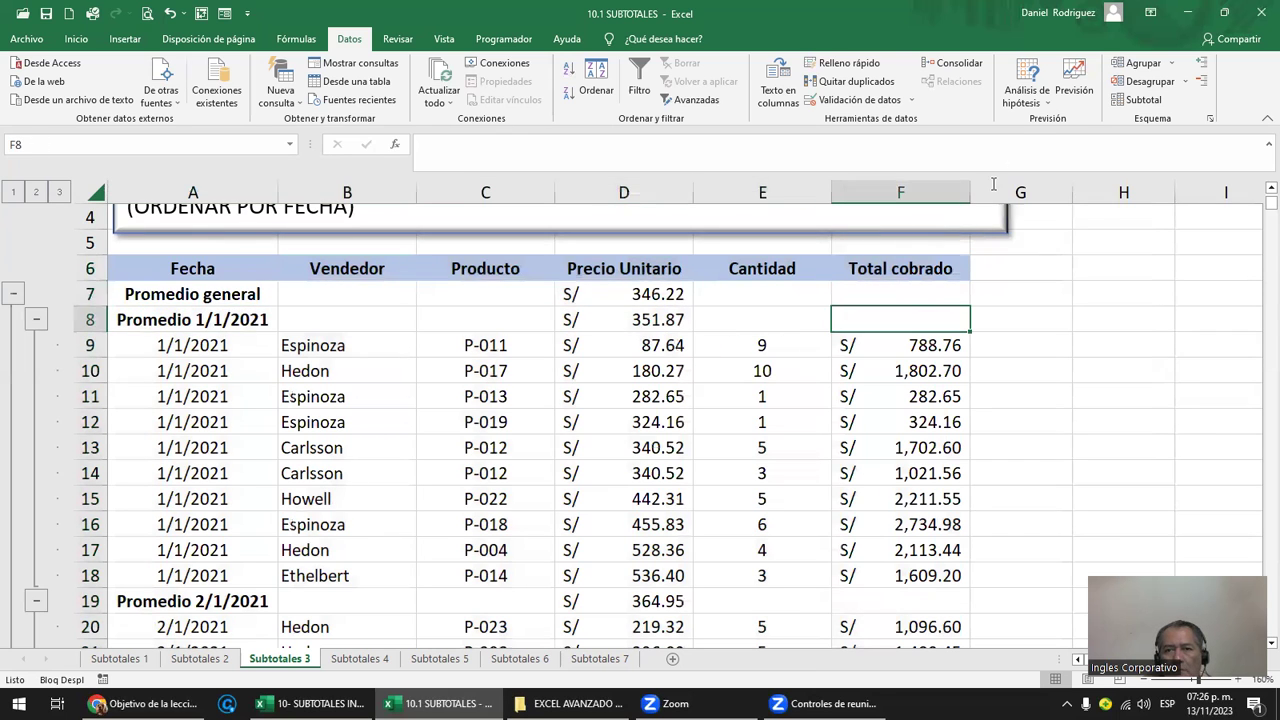
- Rerun Subtotal with 'Reemplazar subtotales actuales' off, adding a second set of averages
click(1148, 100)
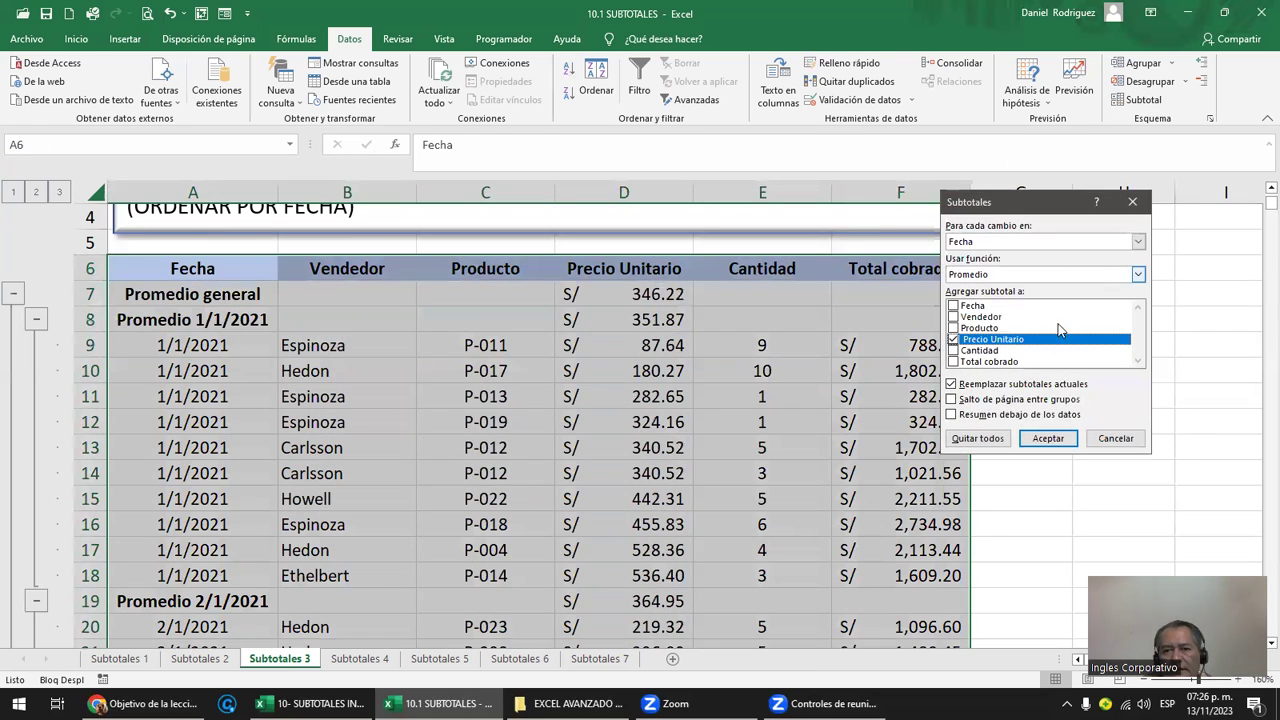
click(965, 388)
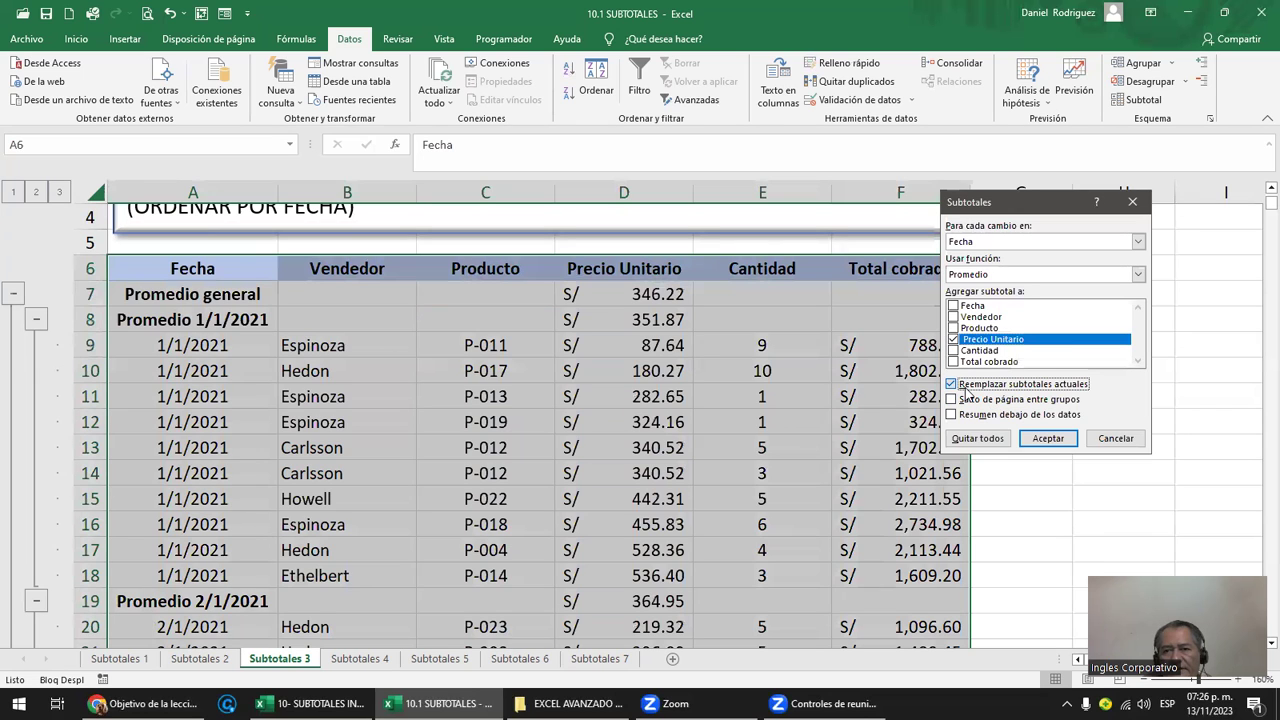
click(1030, 441)
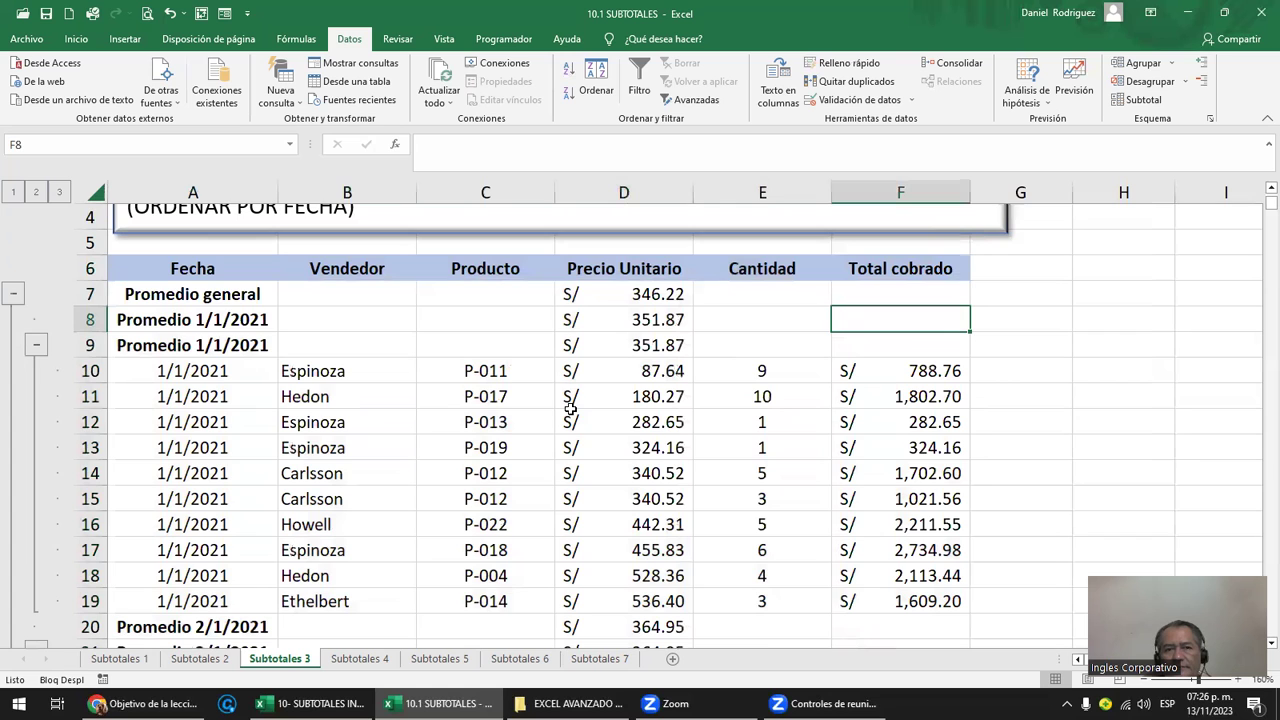
- Inspect the duplicated Promedio 2/1/2021 rows further down the table
scroll(571, 410, down, 2)
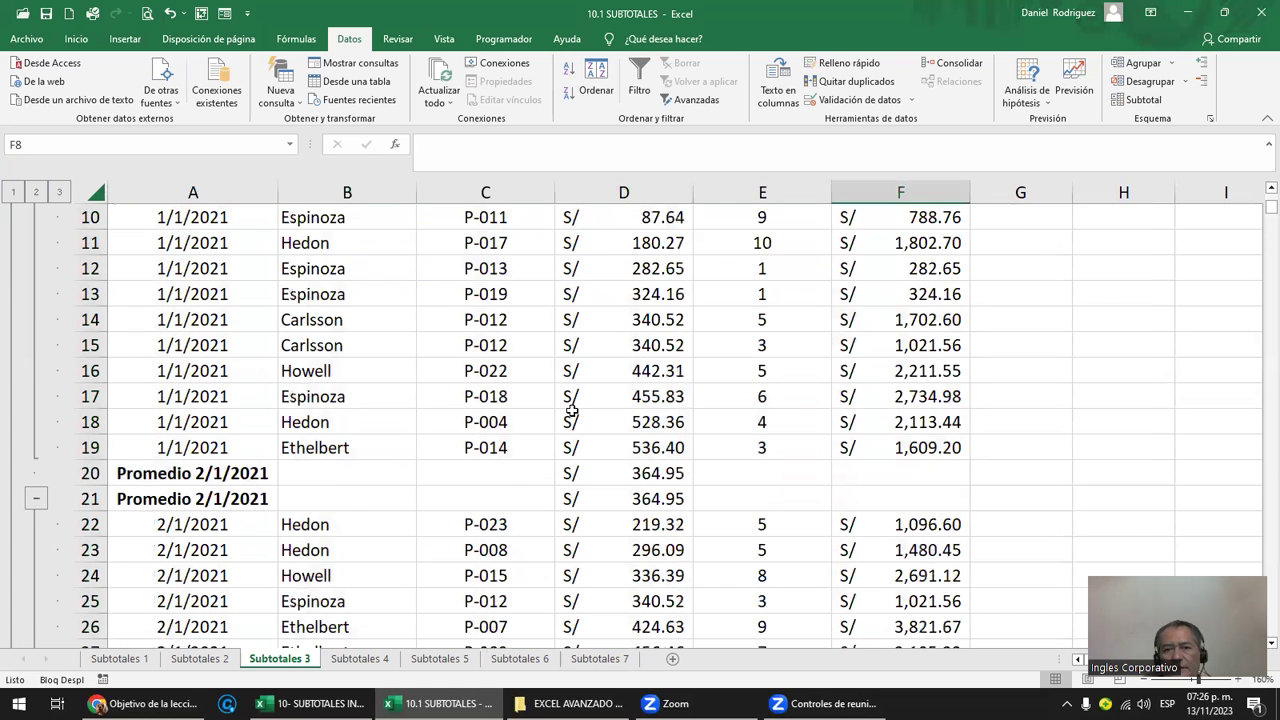
scroll(571, 410, down, 1)
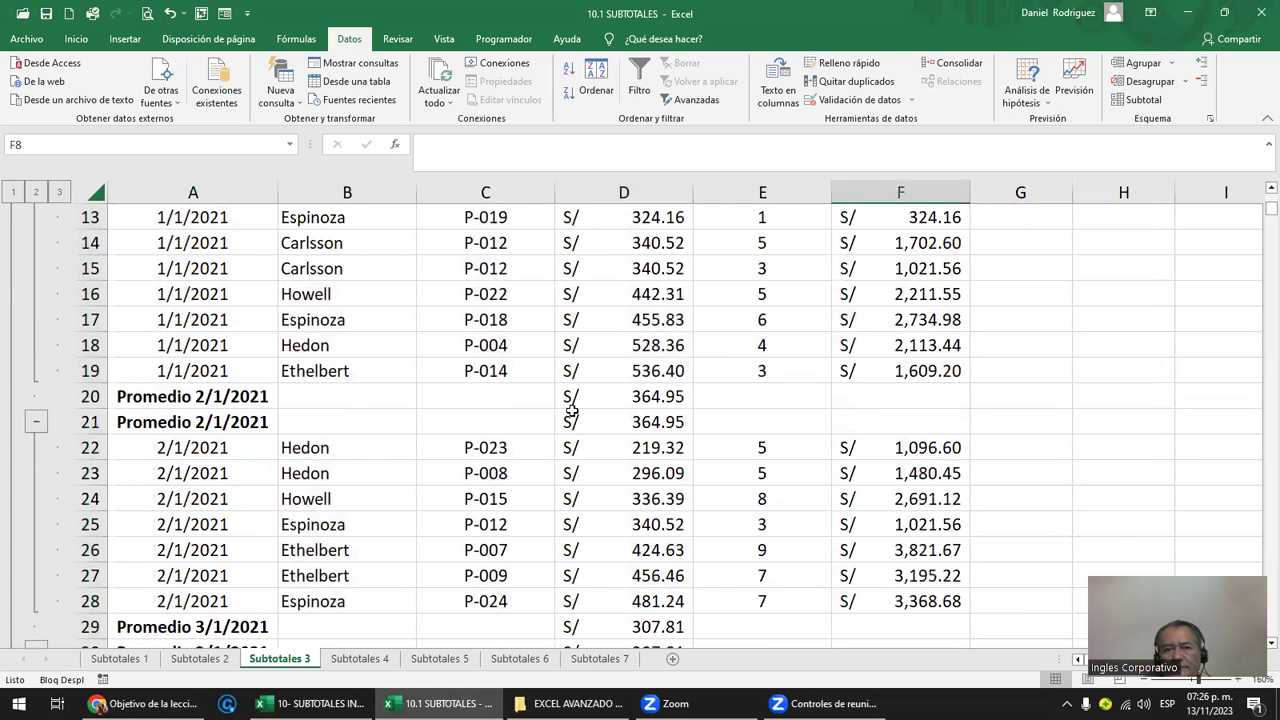
drag(666, 399, 667, 414)
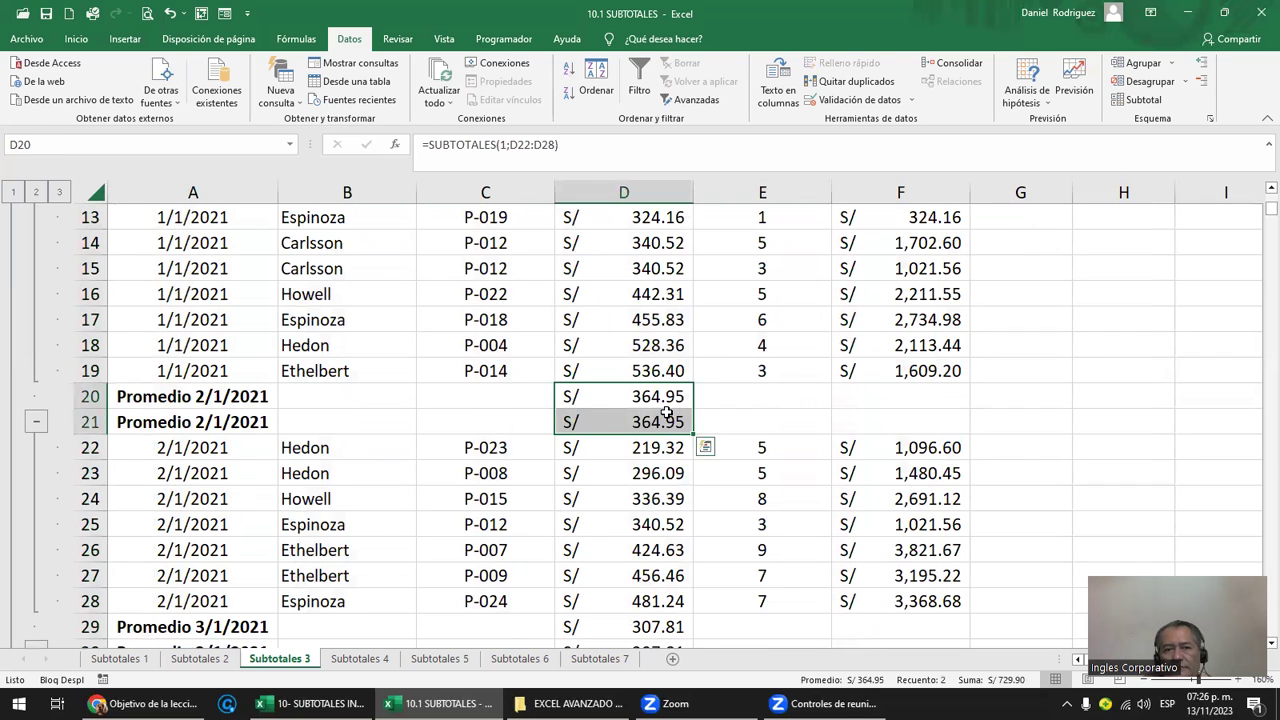
drag(176, 400, 345, 398)
drag(532, 378, 628, 400)
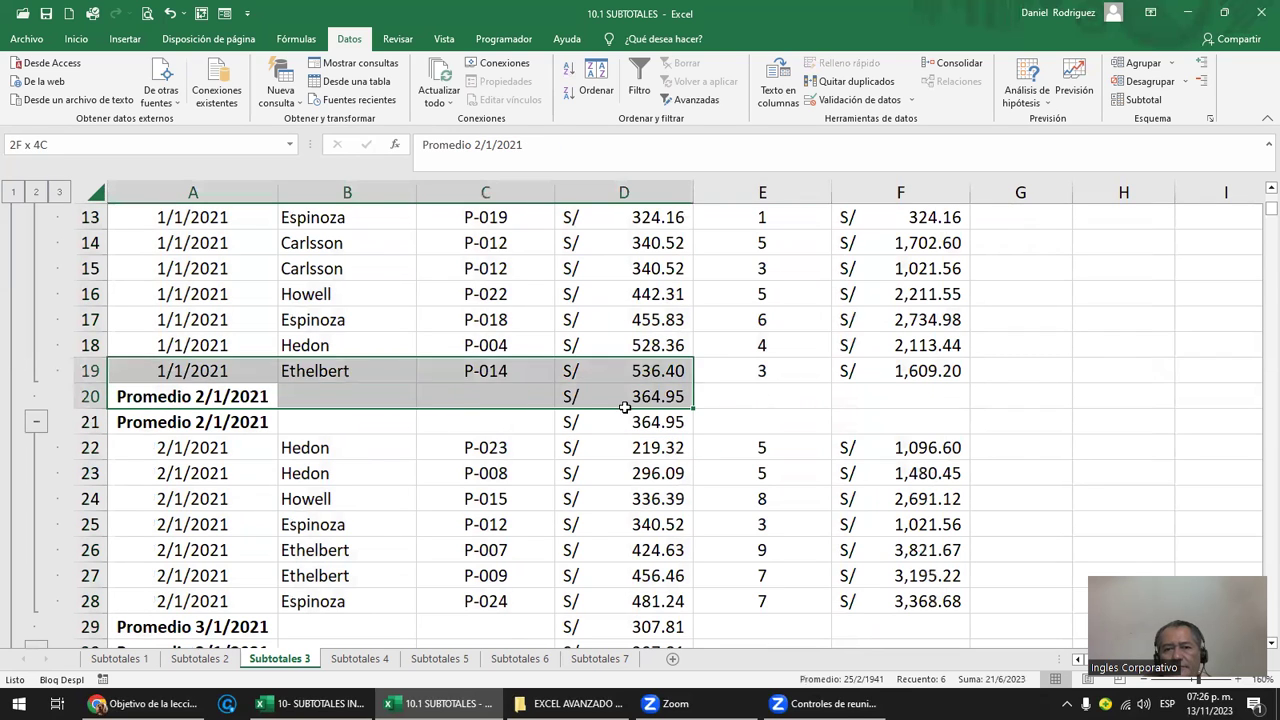
drag(224, 422, 628, 422)
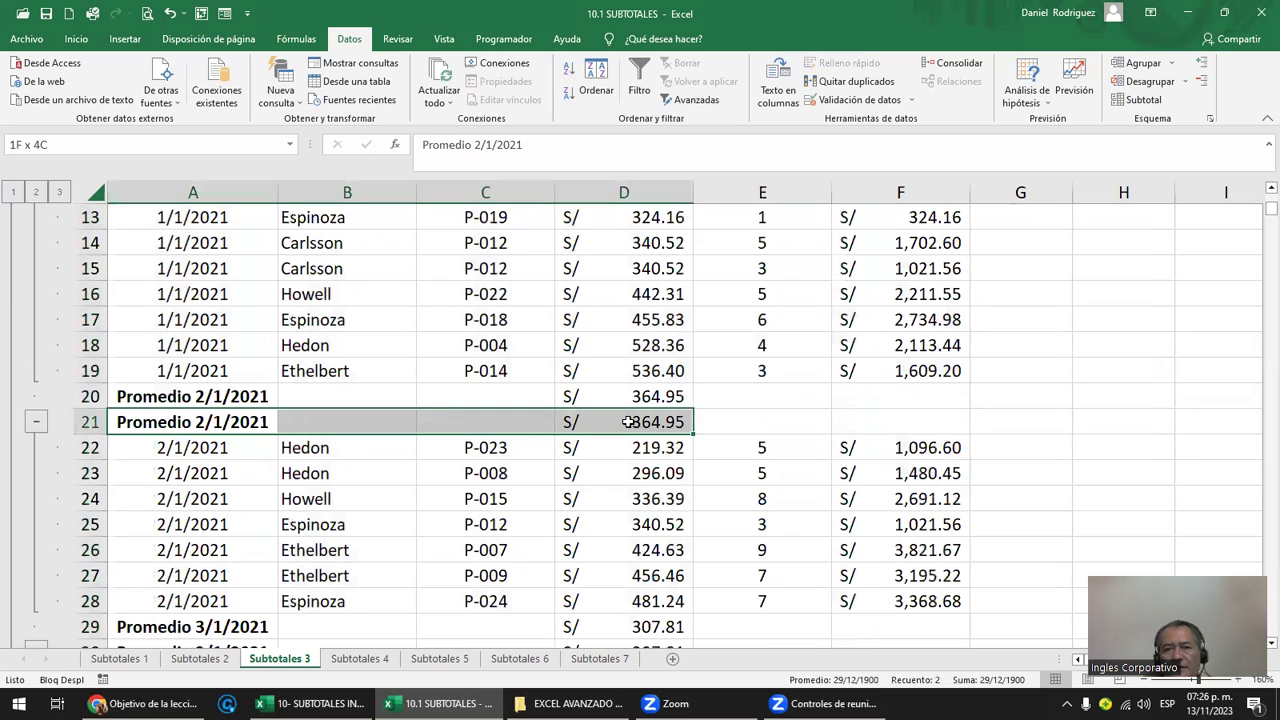
click(459, 397)
scroll(429, 477, up, 3)
scroll(222, 383, up, 1)
- Reapply the subtotals with replace turned on, leaving one Promedio row below each date
click(220, 390)
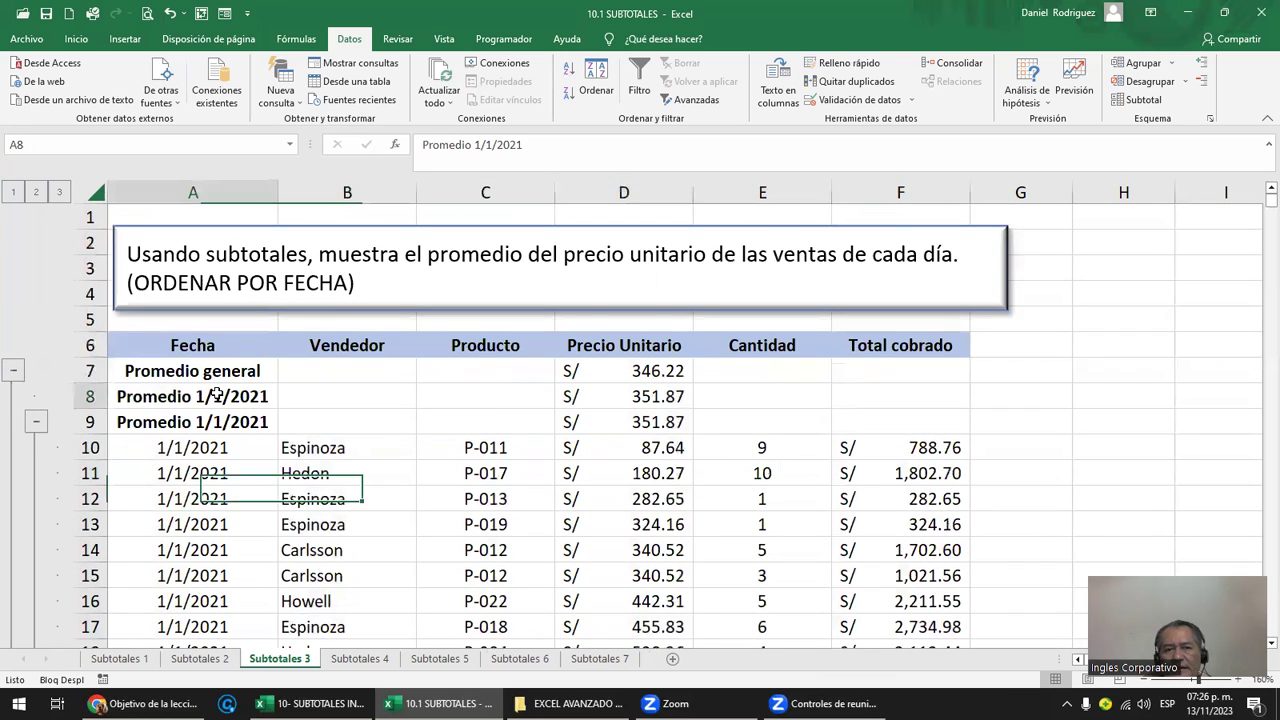
click(1148, 104)
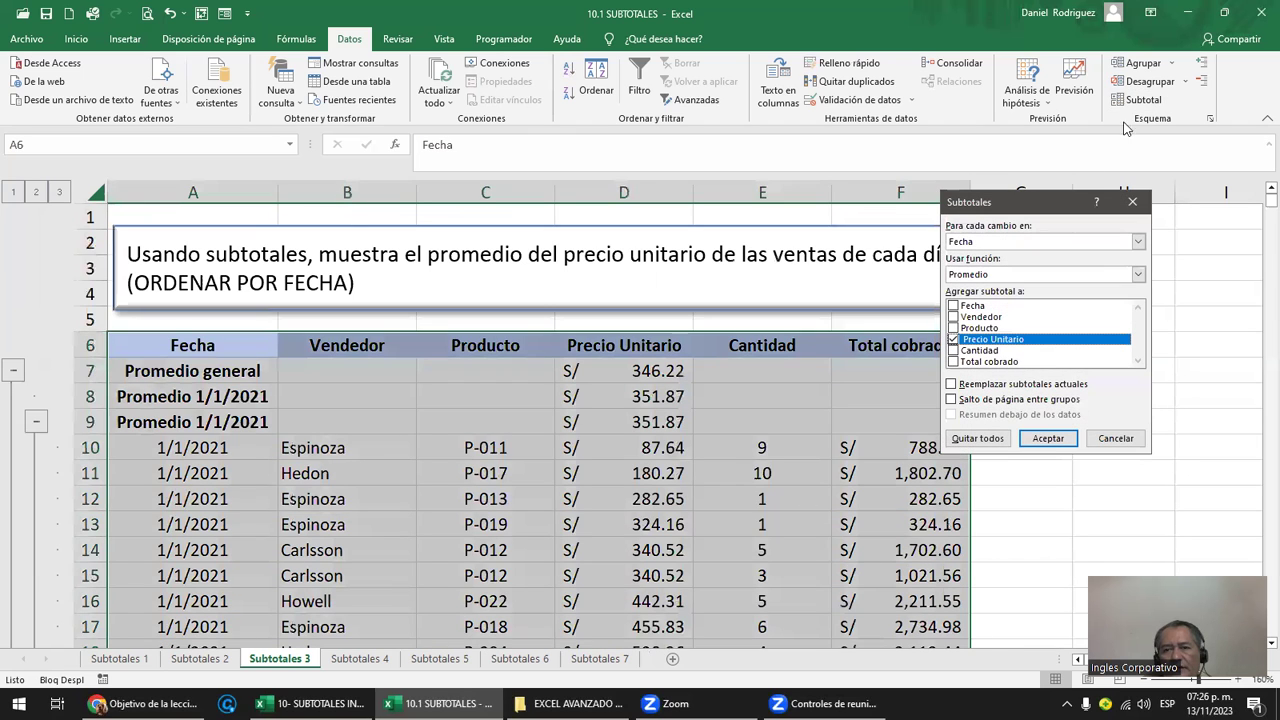
click(958, 386)
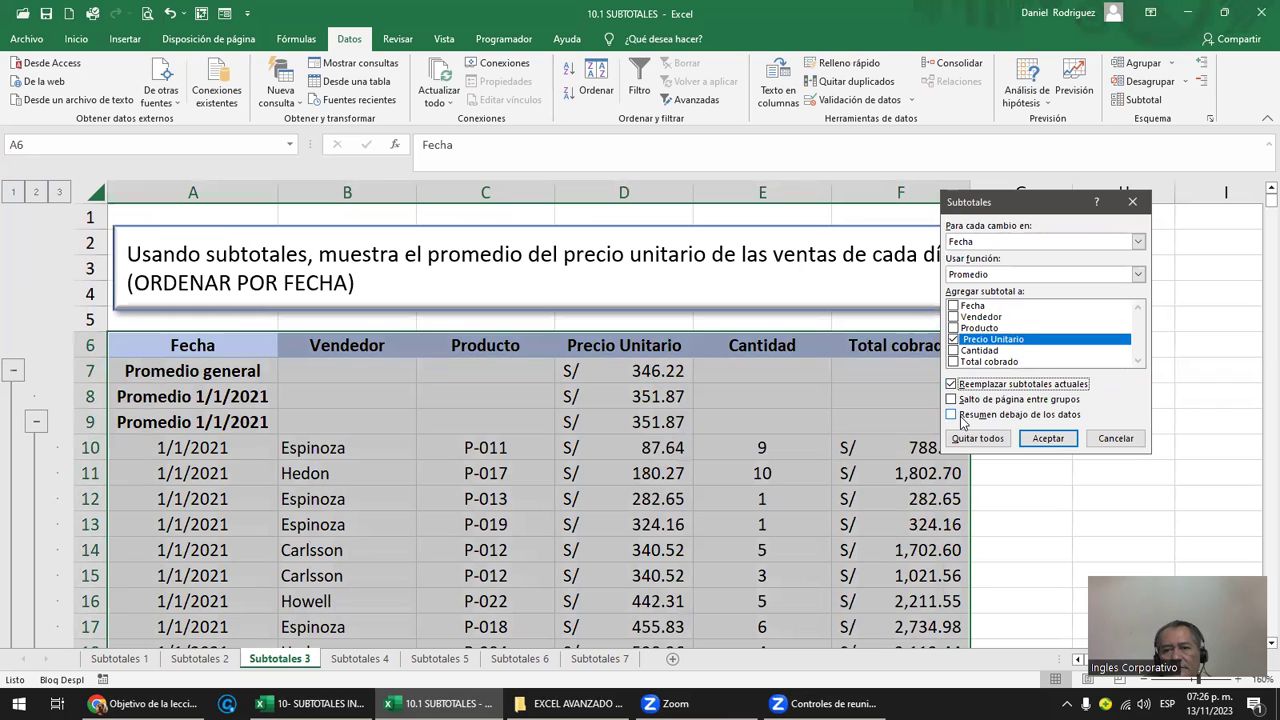
click(1047, 438)
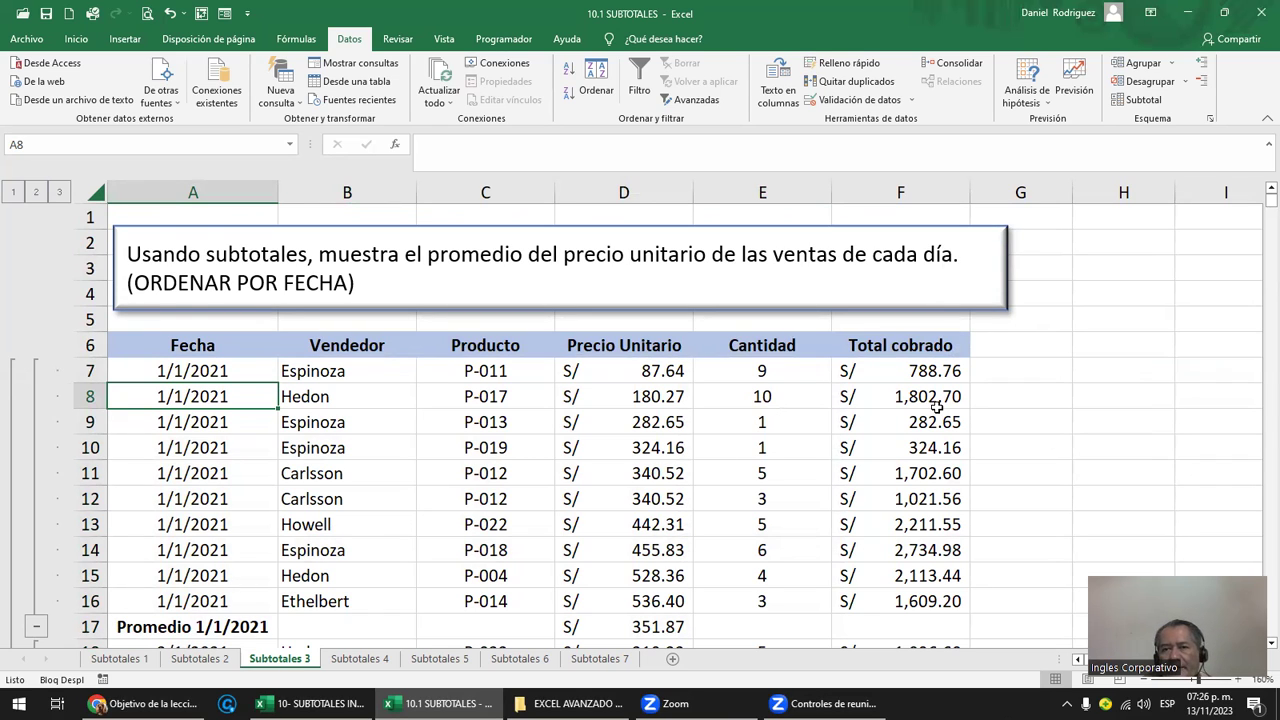
click(1122, 101)
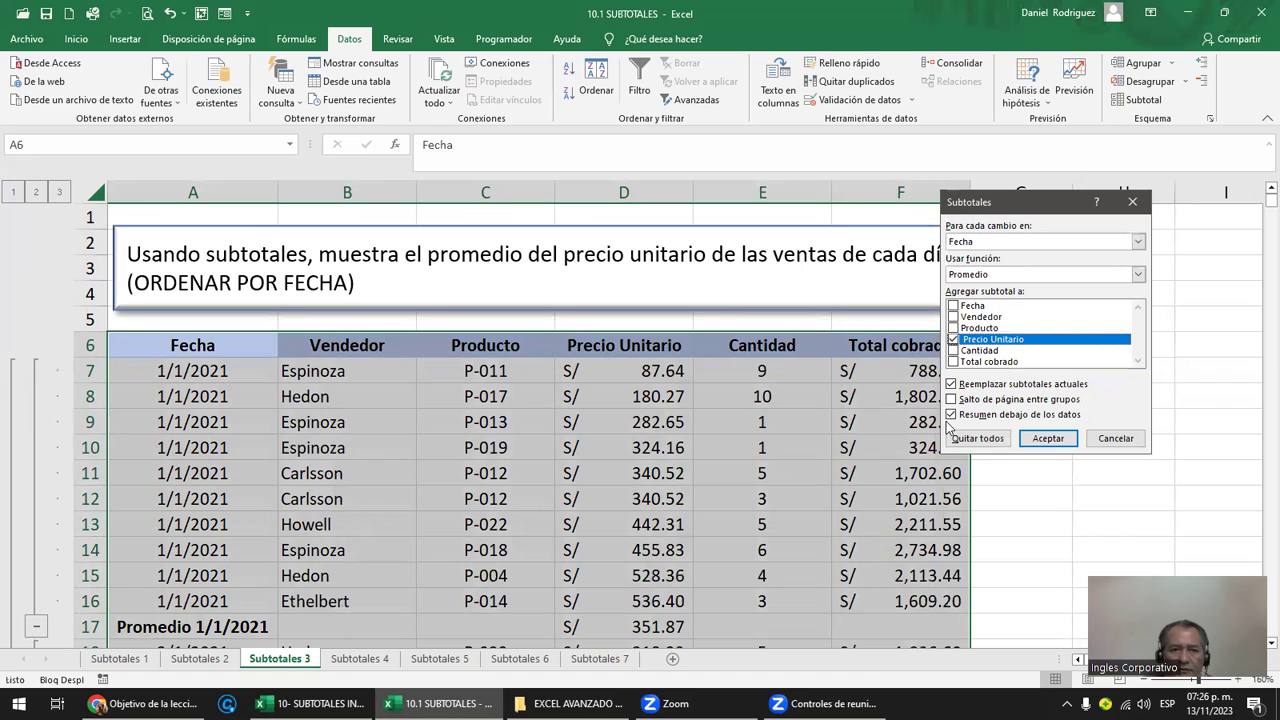
click(1043, 447)
click(192, 396)
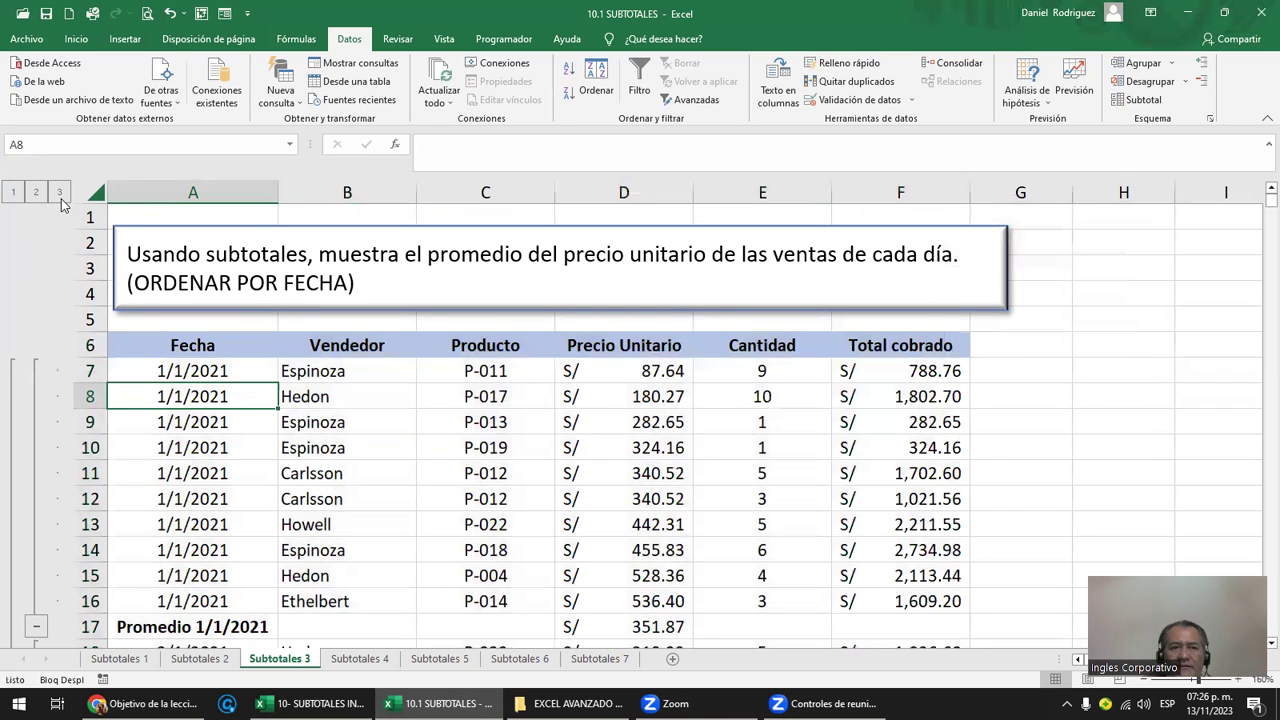
click(14, 193)
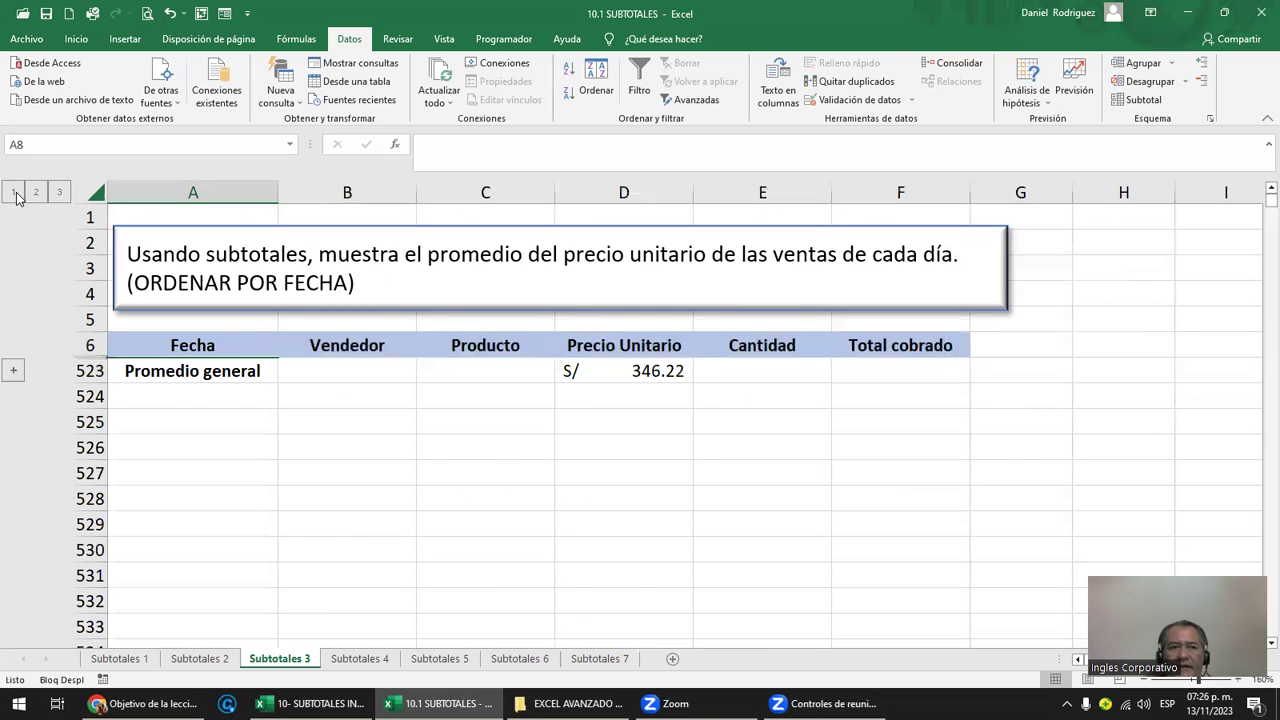
click(35, 193)
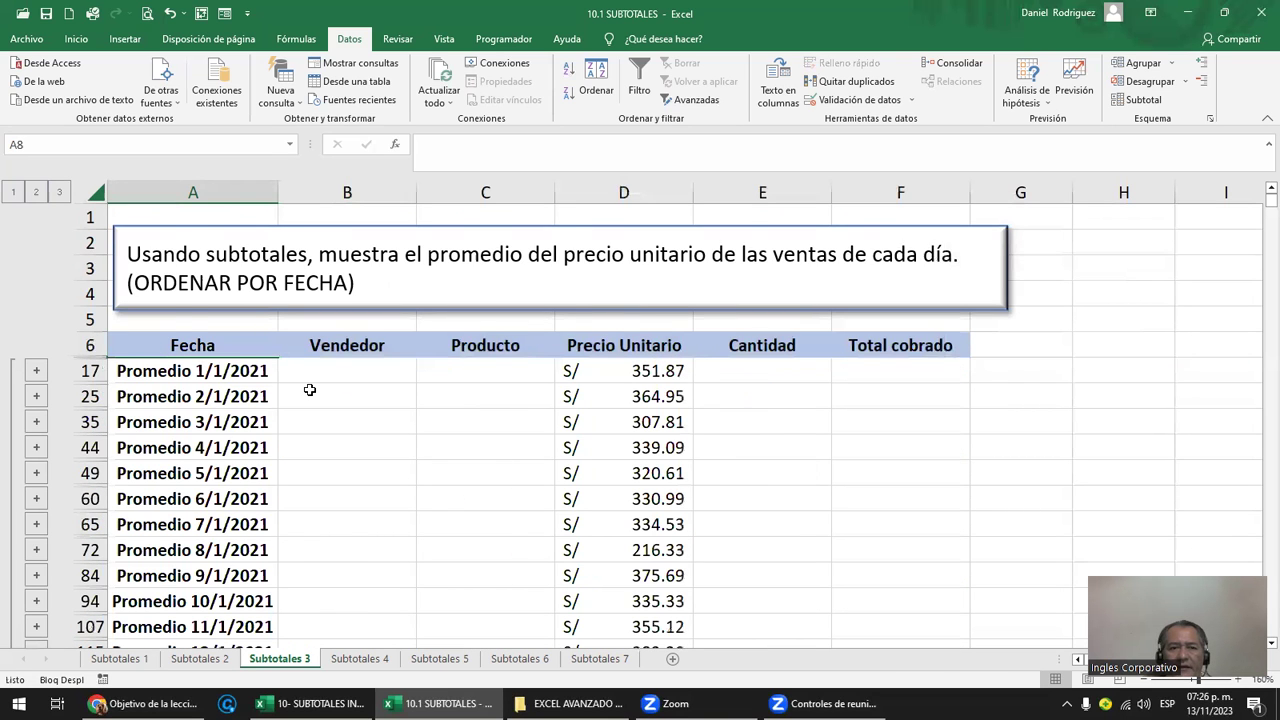
scroll(310, 390, down, 1)
scroll(305, 392, down, 1)
scroll(300, 394, down, 1)
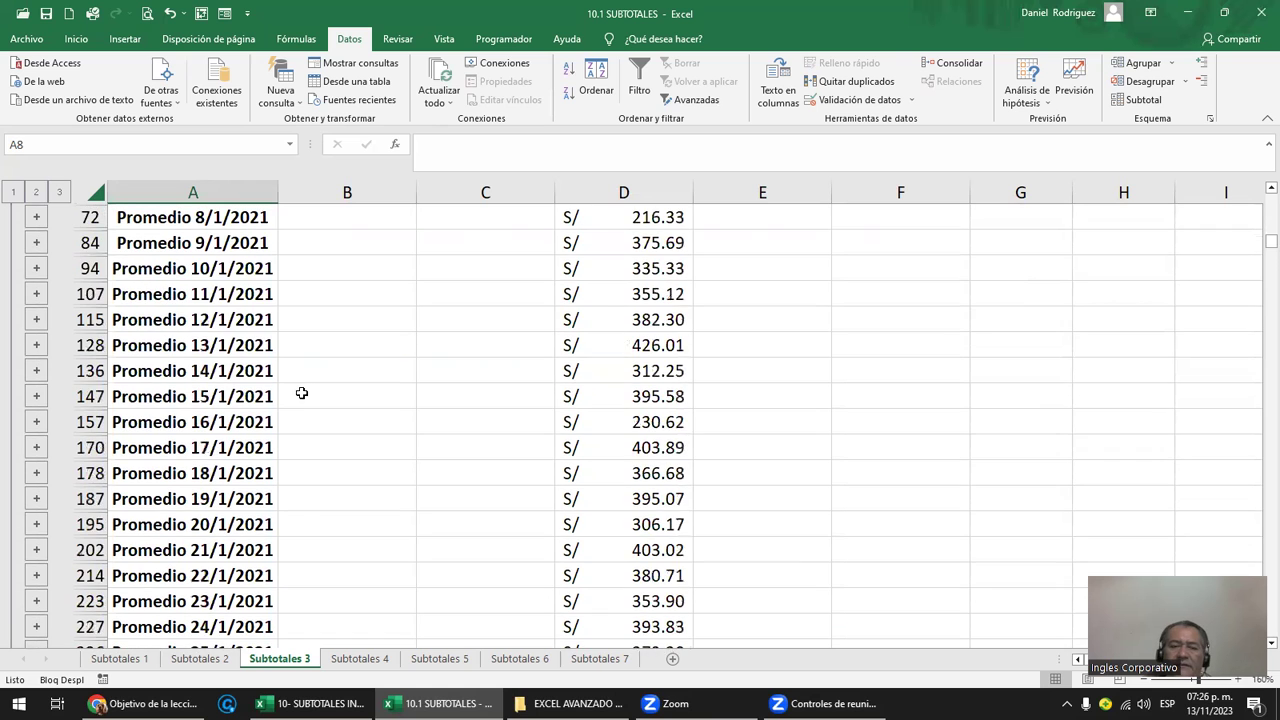
scroll(290, 397, down, 1)
scroll(285, 402, down, 1)
scroll(281, 406, down, 2)
scroll(280, 408, down, 1)
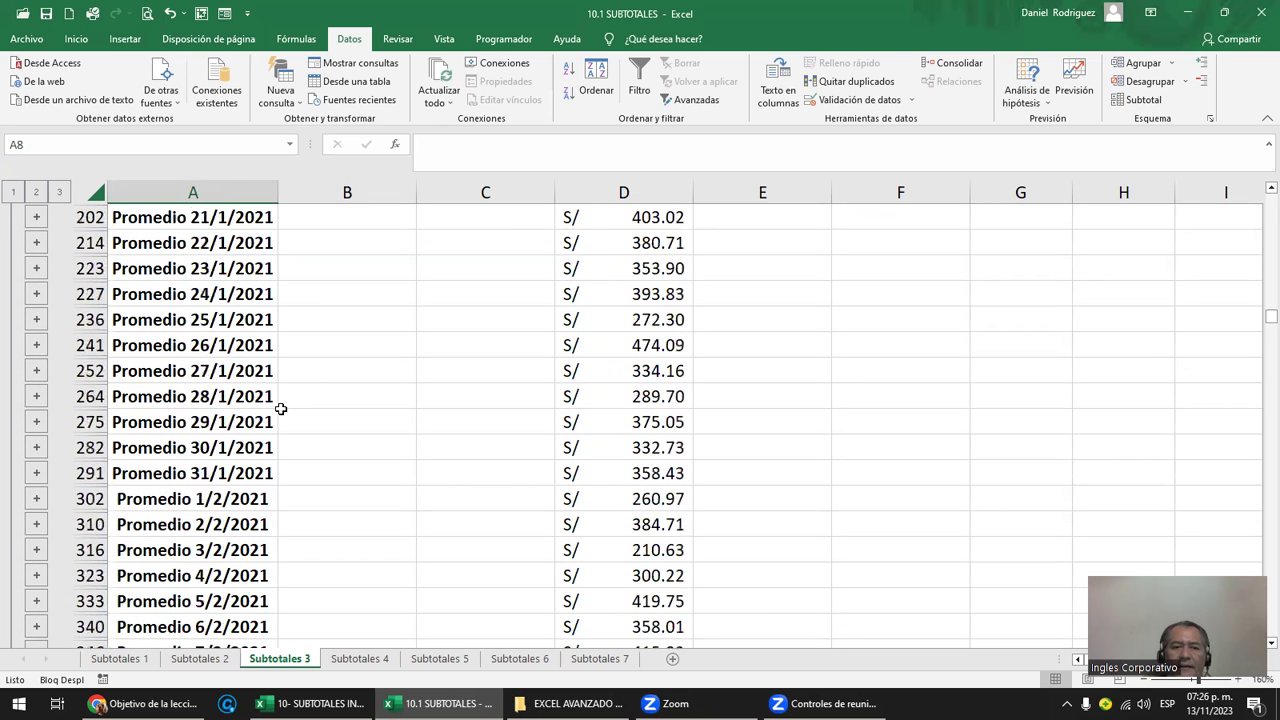
scroll(277, 411, down, 2)
scroll(276, 412, down, 1)
click(156, 414)
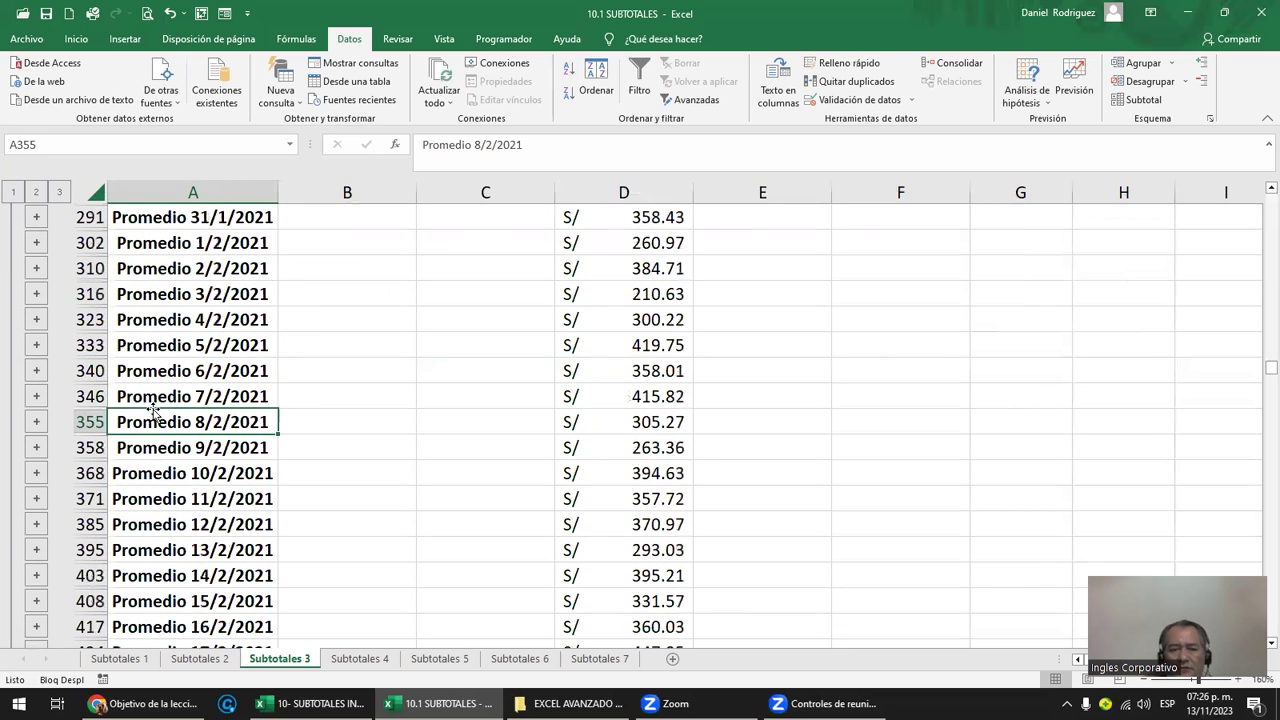
scroll(154, 412, up, 6)
scroll(152, 408, up, 6)
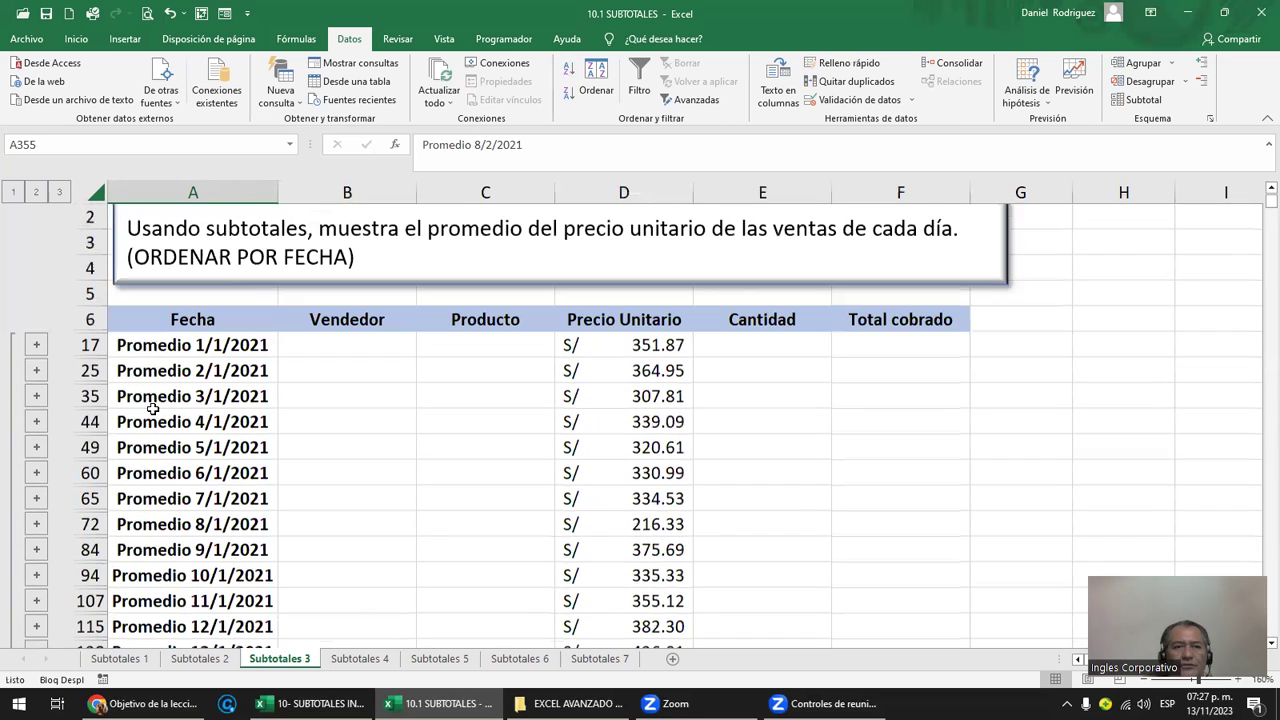
click(55, 192)
click(310, 368)
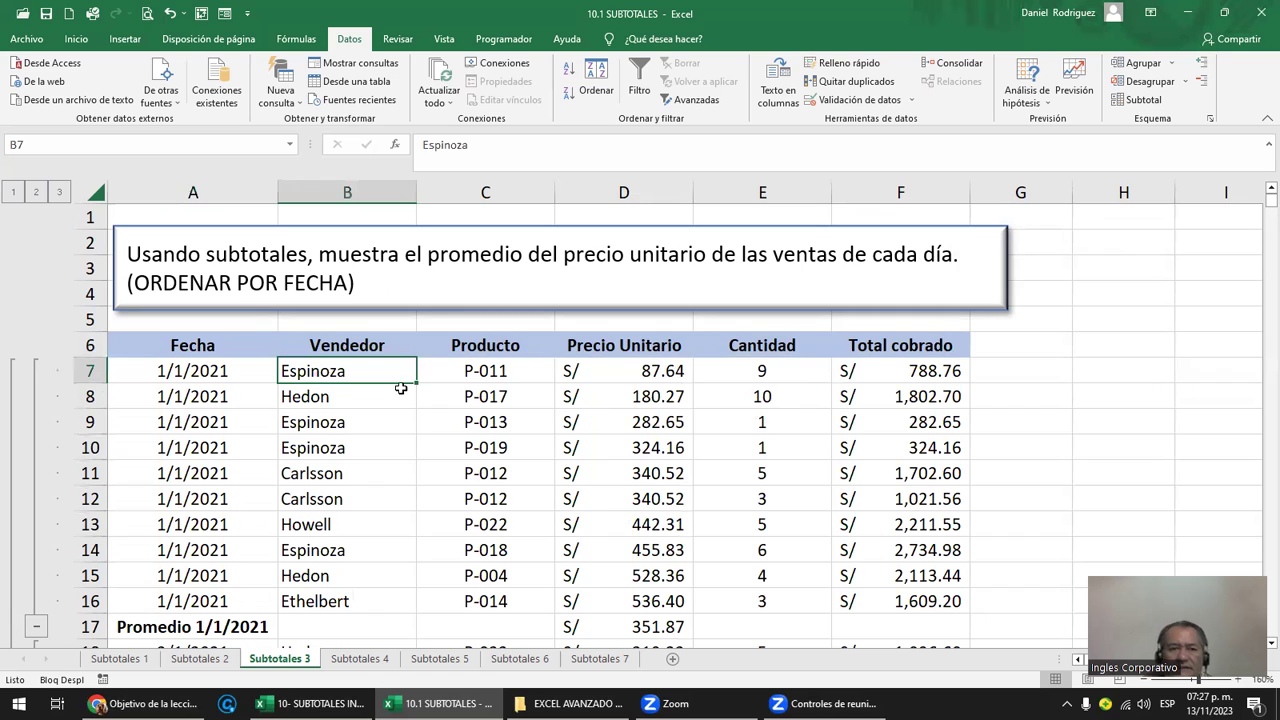
- Inspect cell F8 and the 1/1/2021 average subtotal formula in D17
mouse_move(150, 397)
mouse_down()
mouse_move(868, 411)
mouse_move(975, 382)
mouse_move(143, 396)
mouse_up()
click(960, 397)
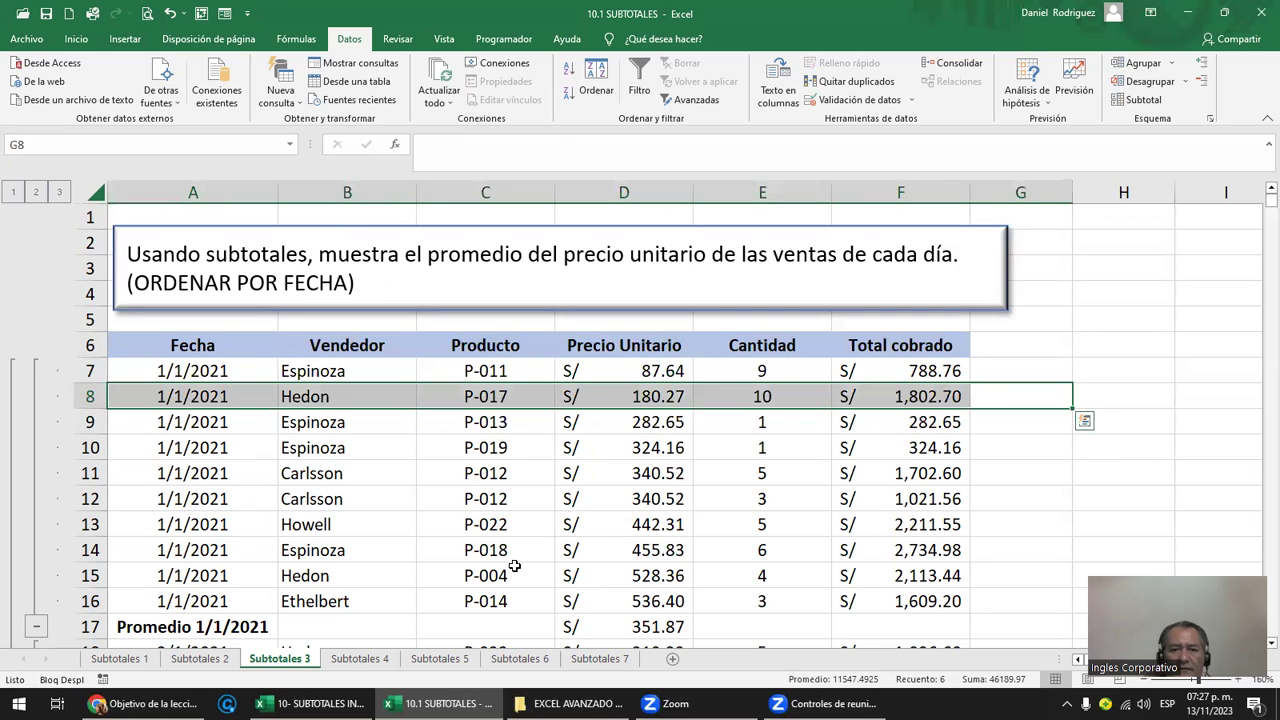
scroll(512, 572, down, 1)
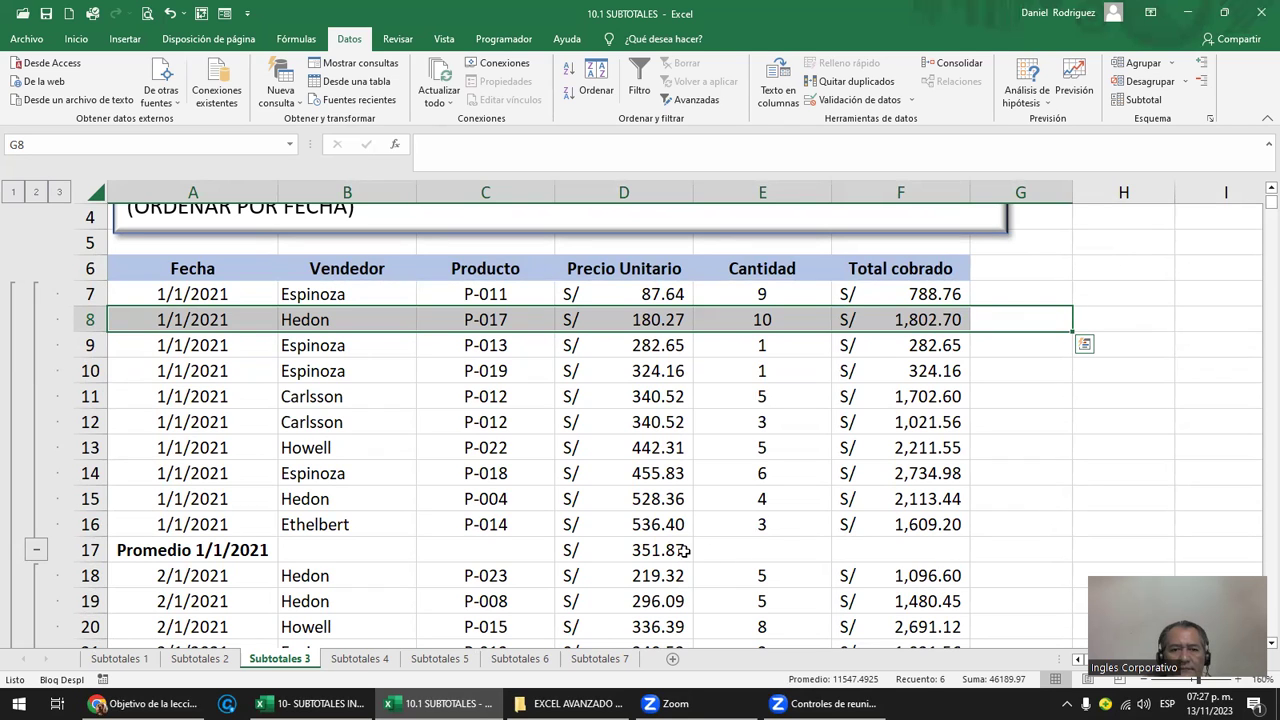
click(636, 545)
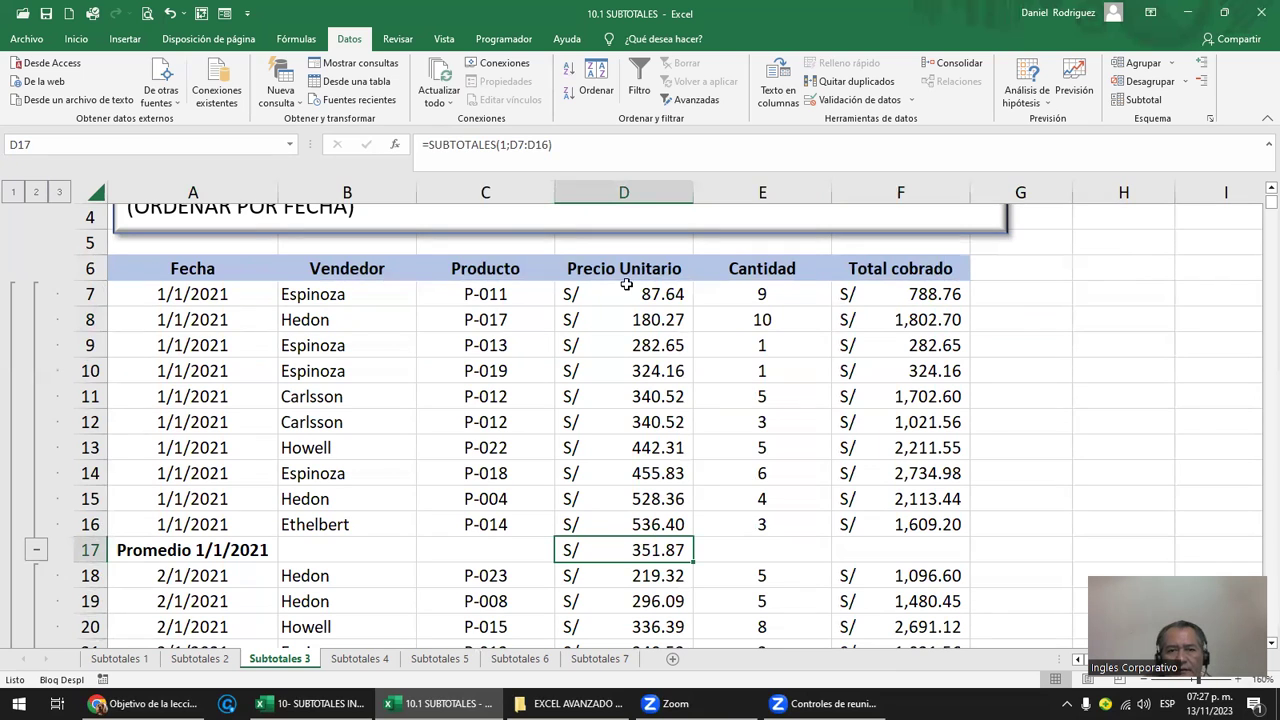
click(623, 182)
- Clear A7:F7 to watch the average change, undo it, then turn on filters
drag(181, 294, 917, 290)
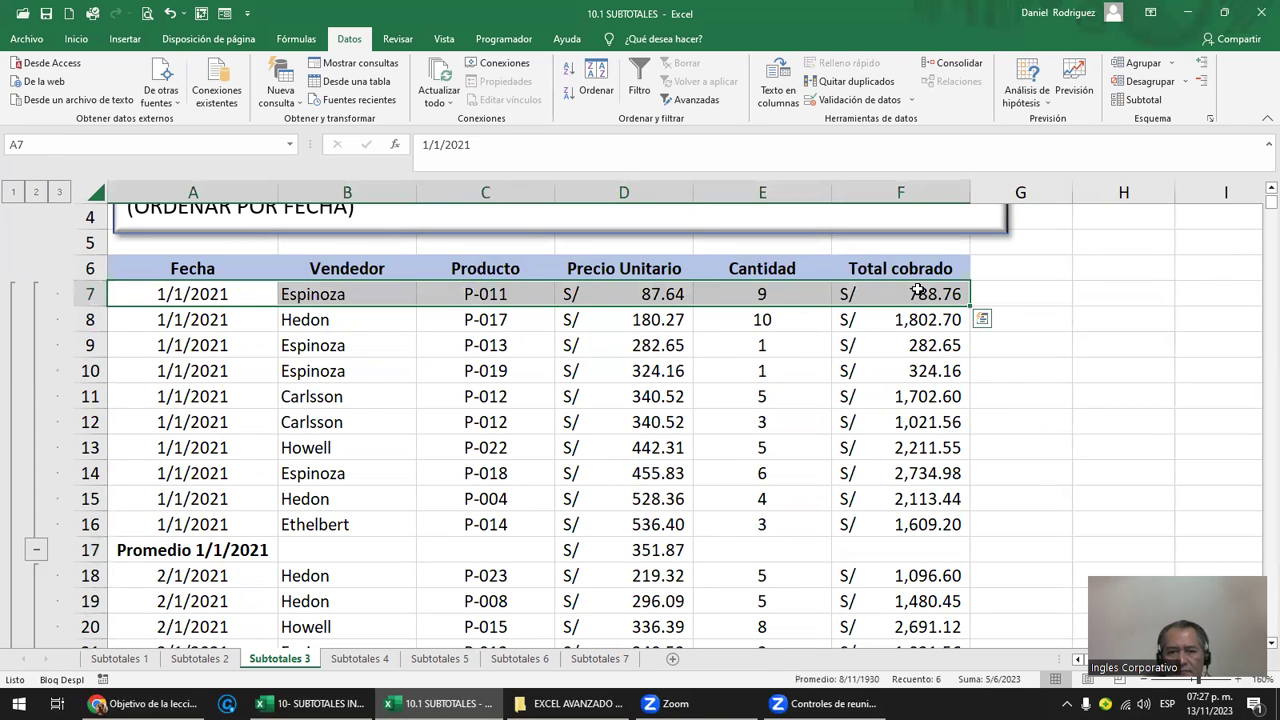
key(Delete)
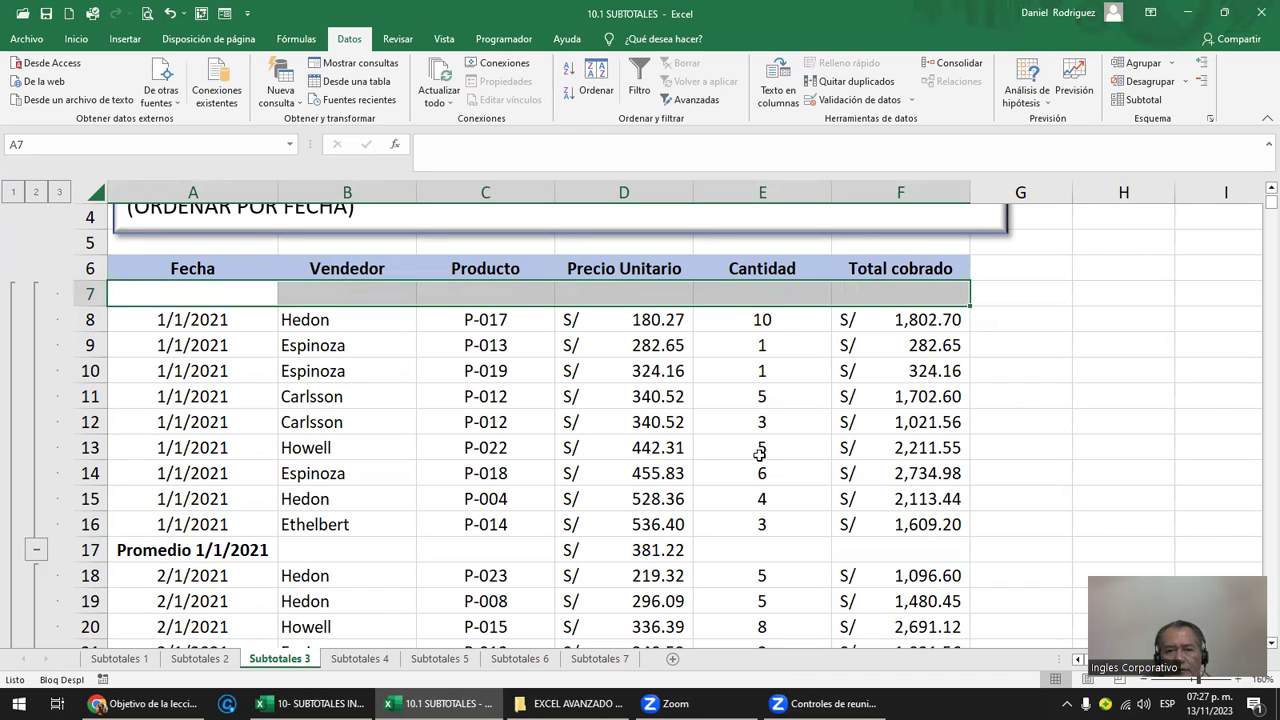
click(654, 549)
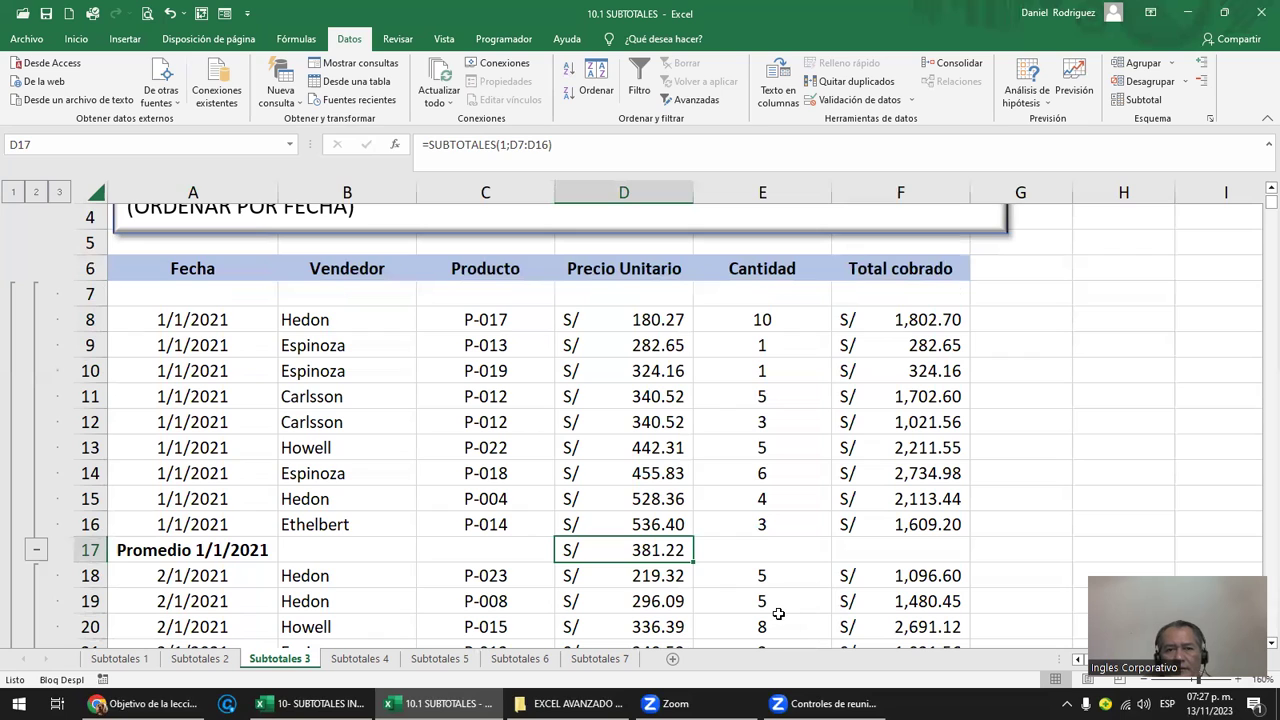
key(ctrl+z)
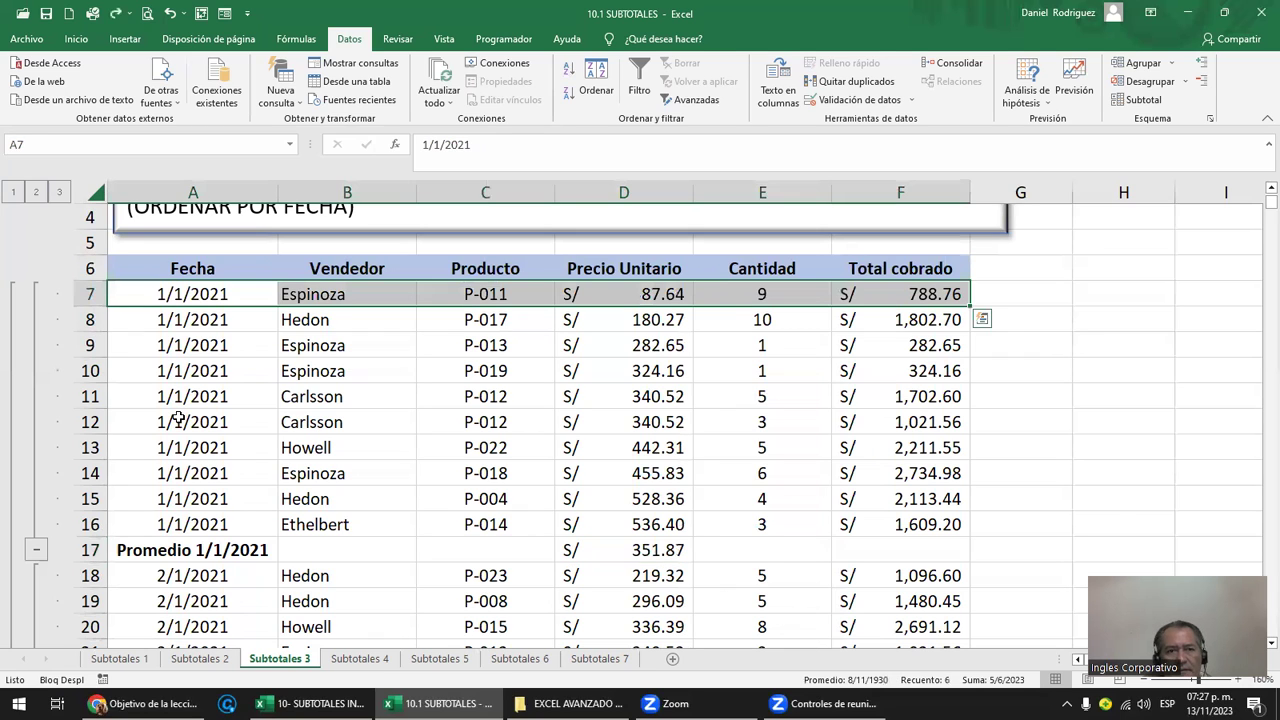
click(190, 270)
key(ctrl+shift+l)
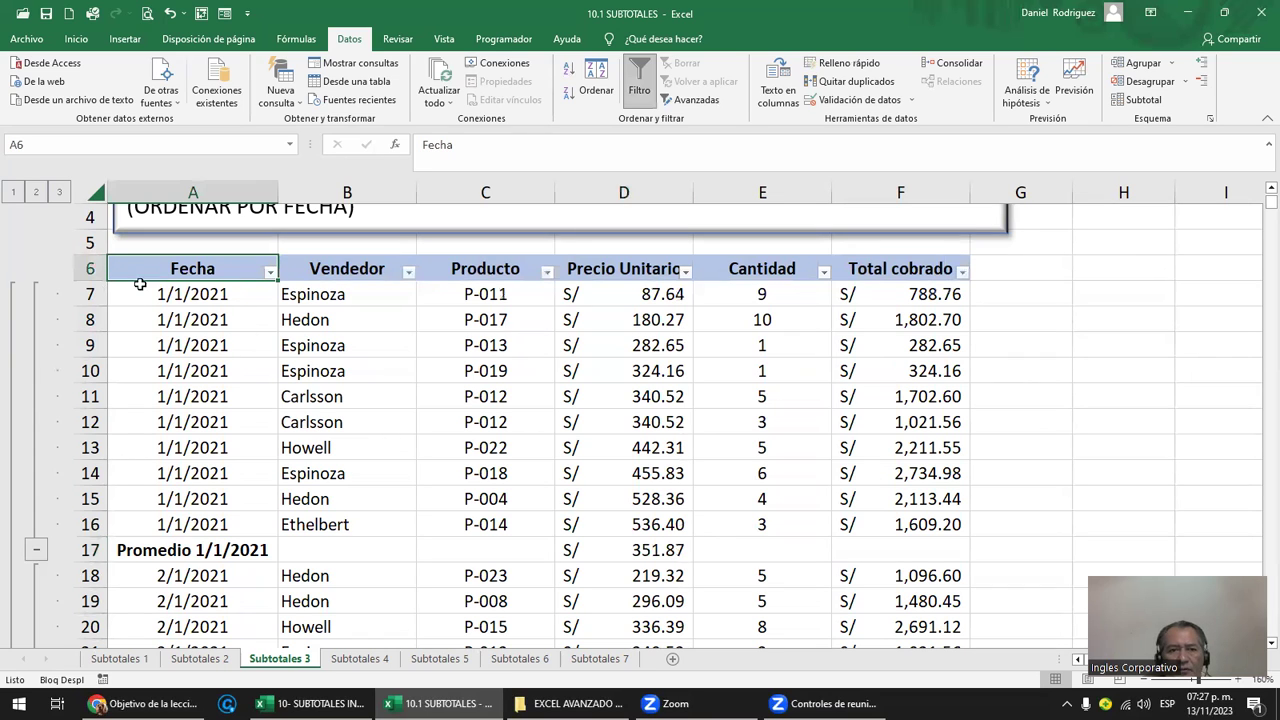
click(270, 272)
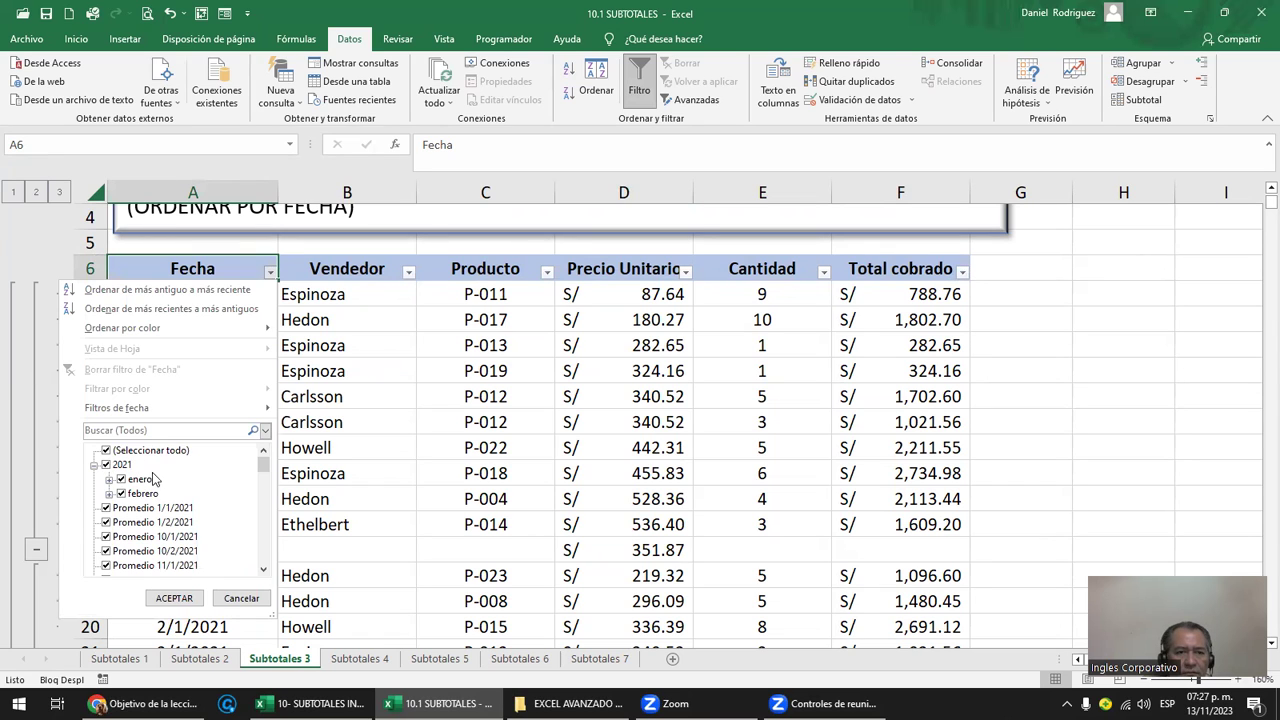
click(110, 480)
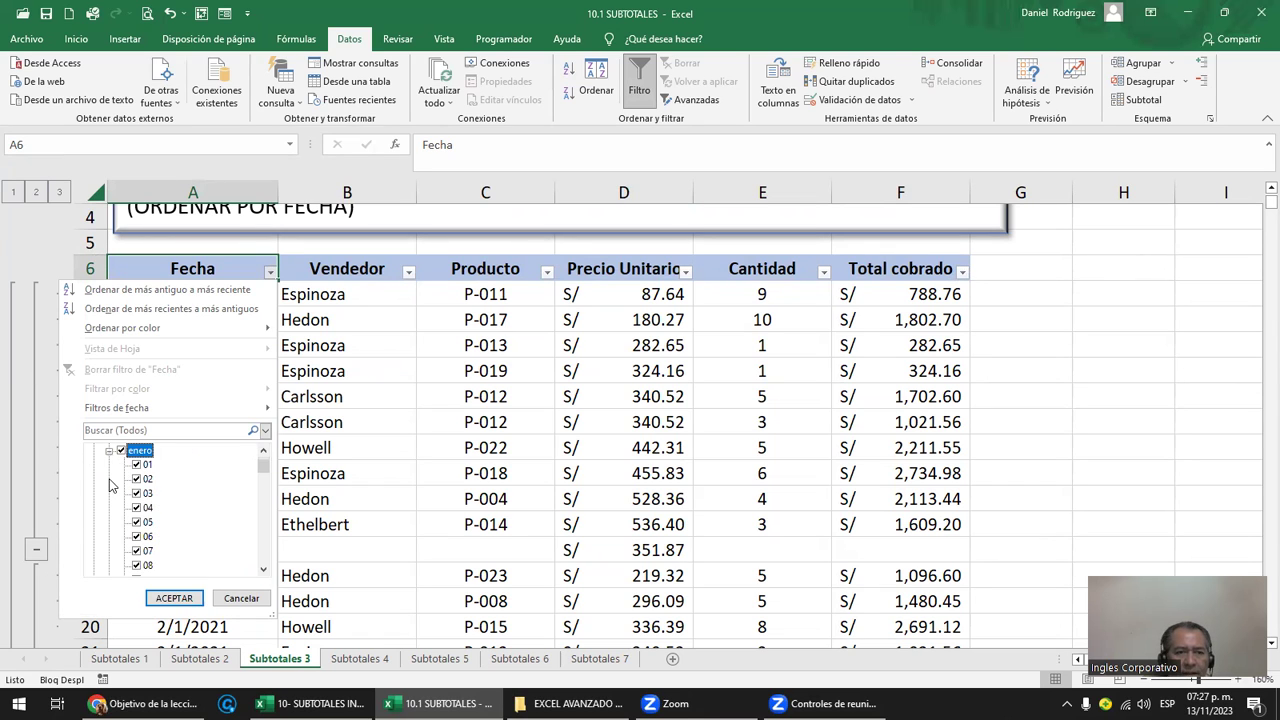
click(123, 453)
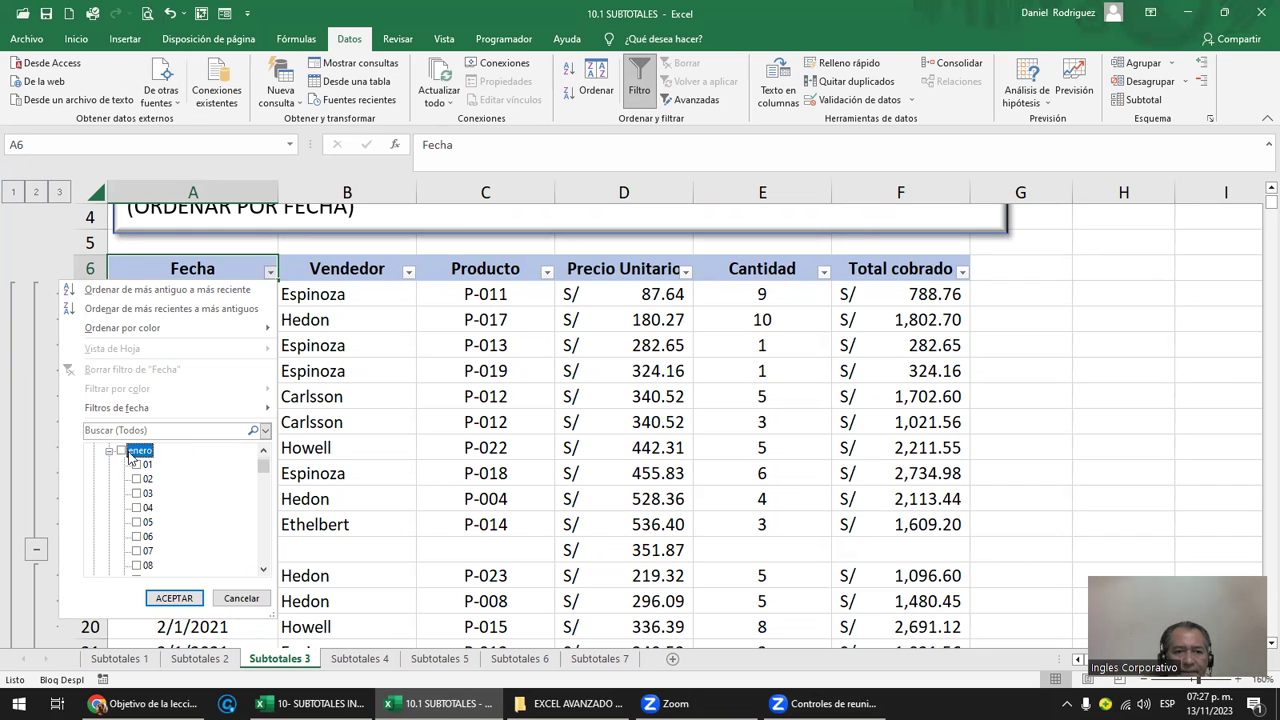
click(172, 598)
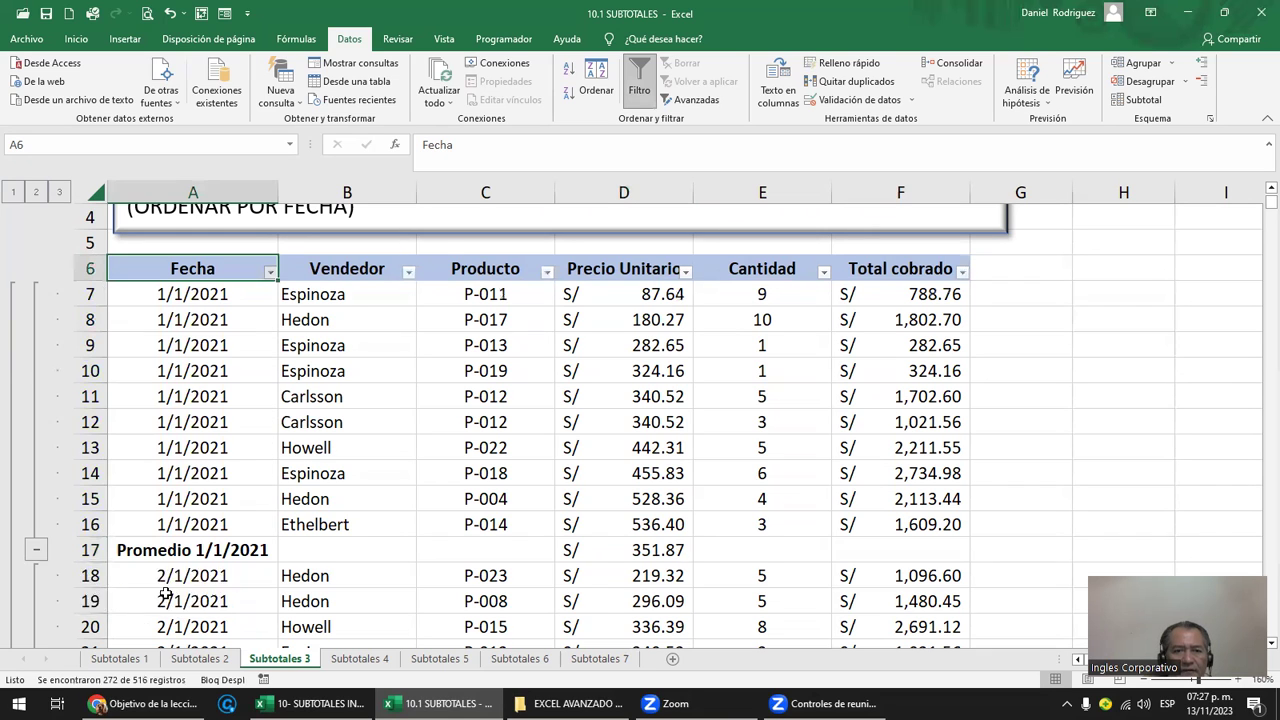
click(650, 555)
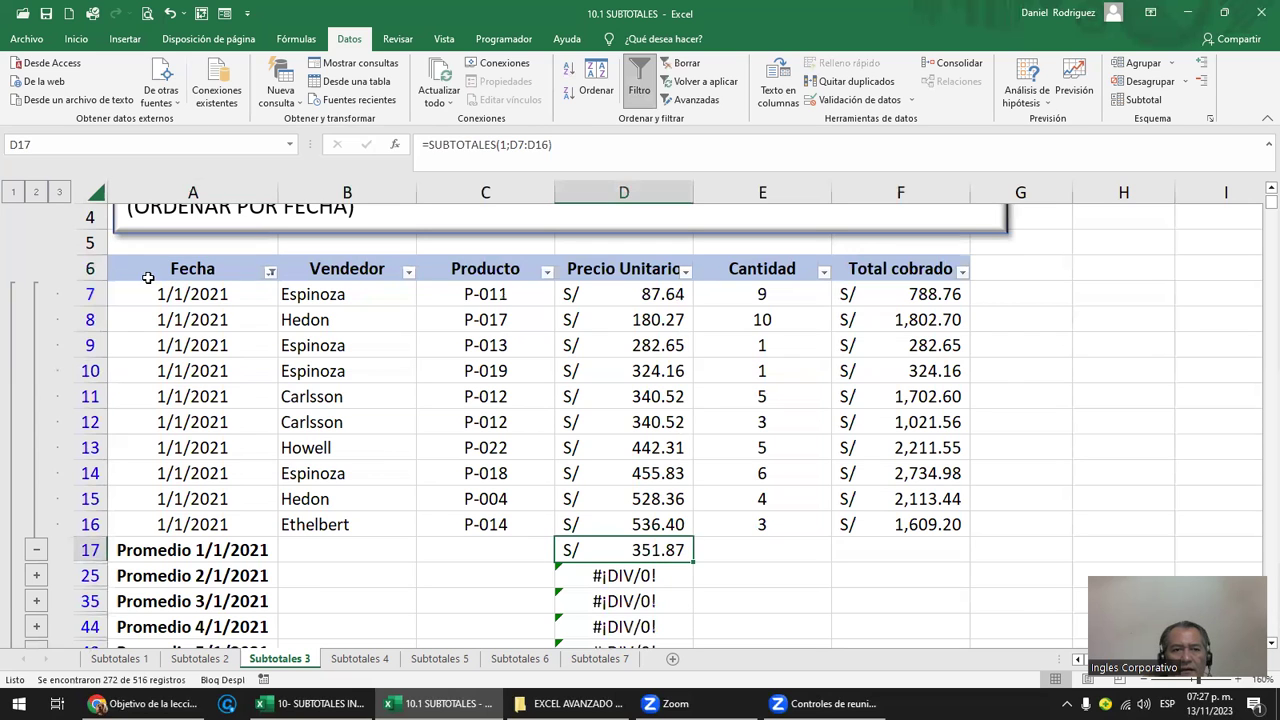
mouse_move(168, 294)
mouse_down()
mouse_move(727, 441)
mouse_move(886, 518)
mouse_up()
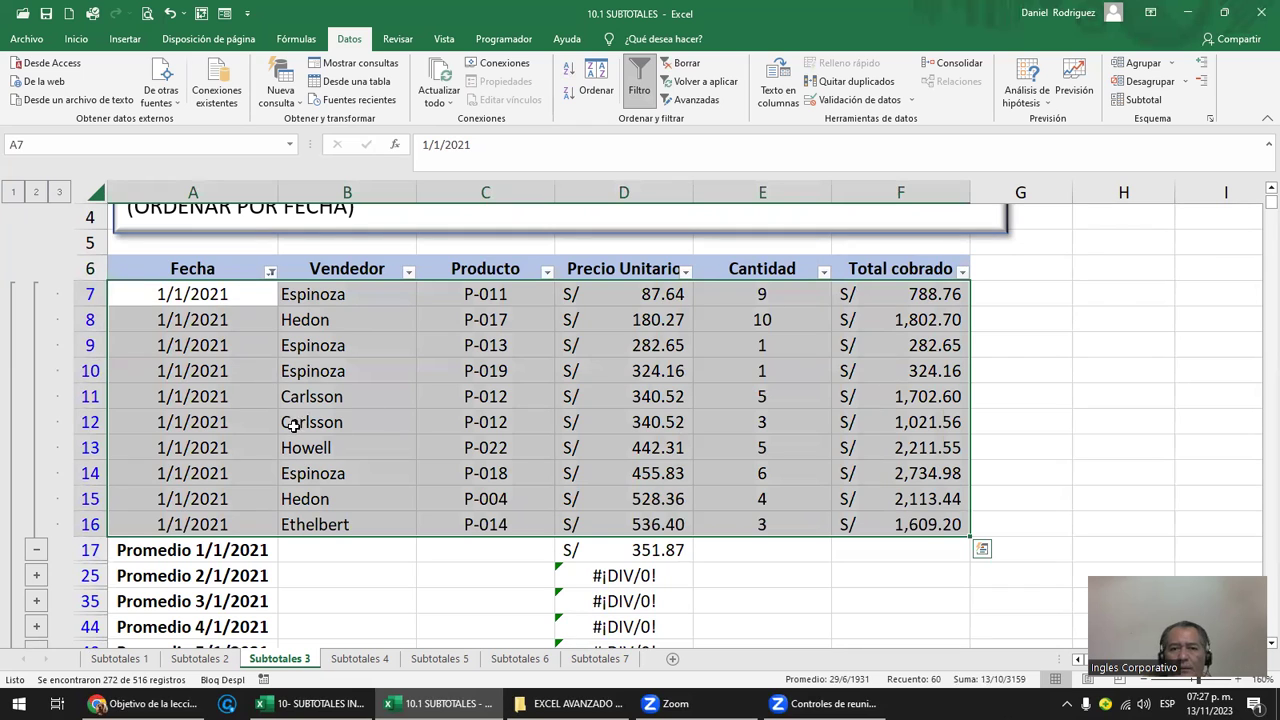
click(270, 272)
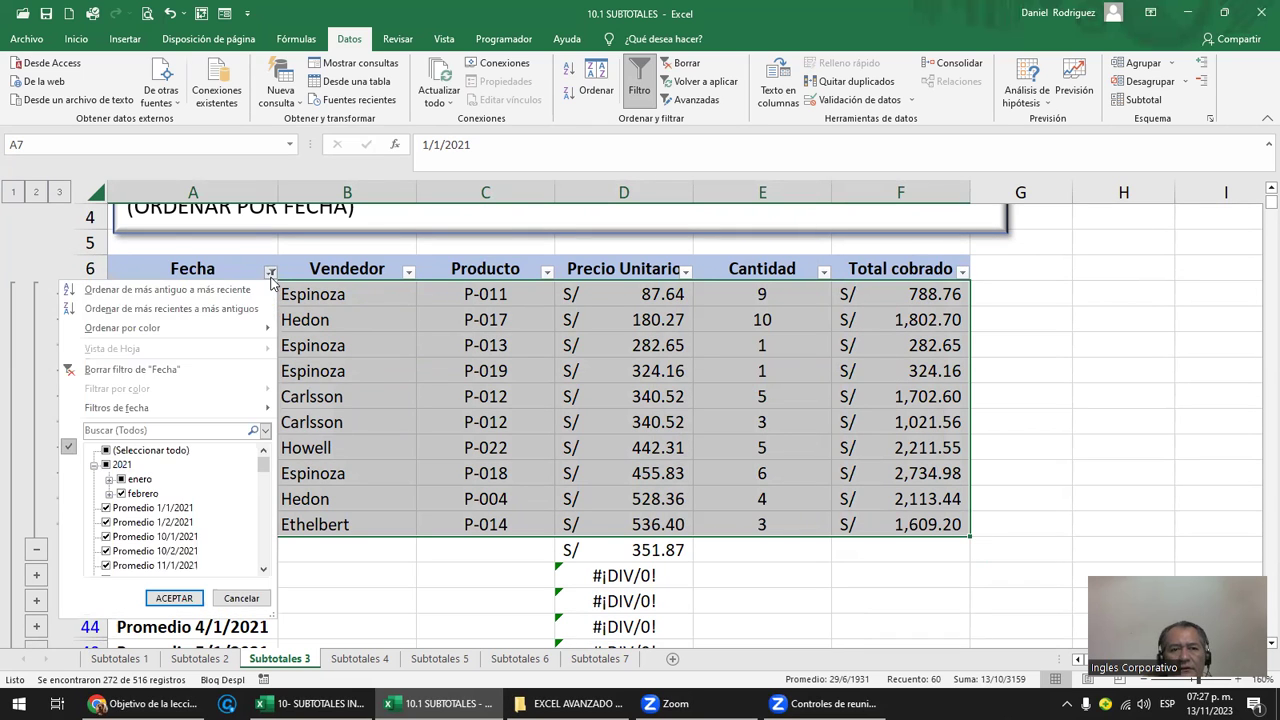
click(115, 370)
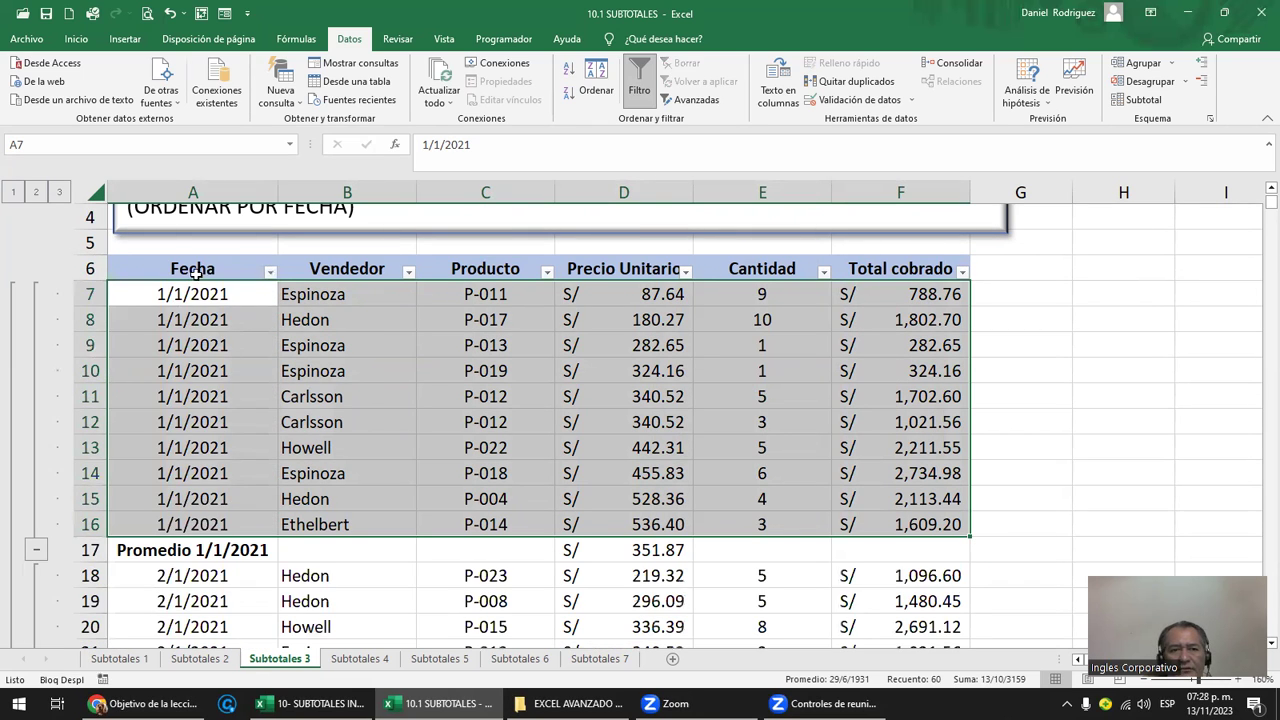
click(193, 276)
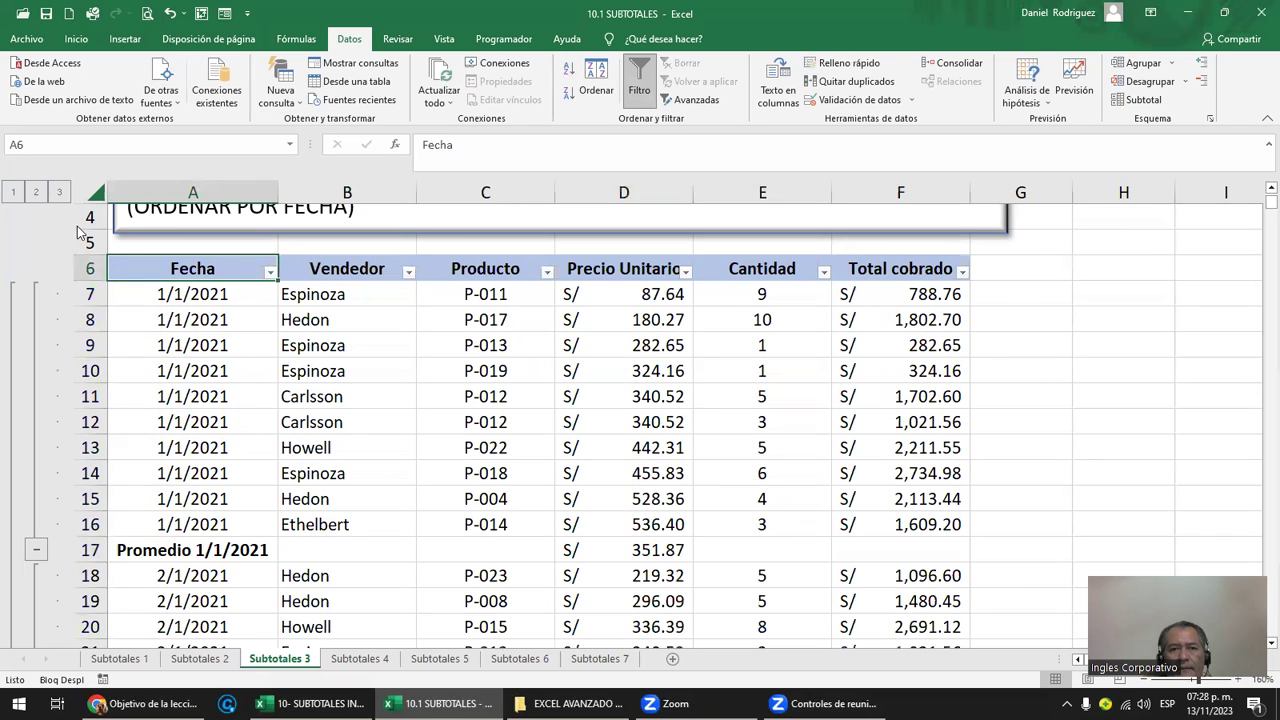
- Switch outline levels 1, 2, 3, then 2 so only each date's Promedio row shows
click(168, 318)
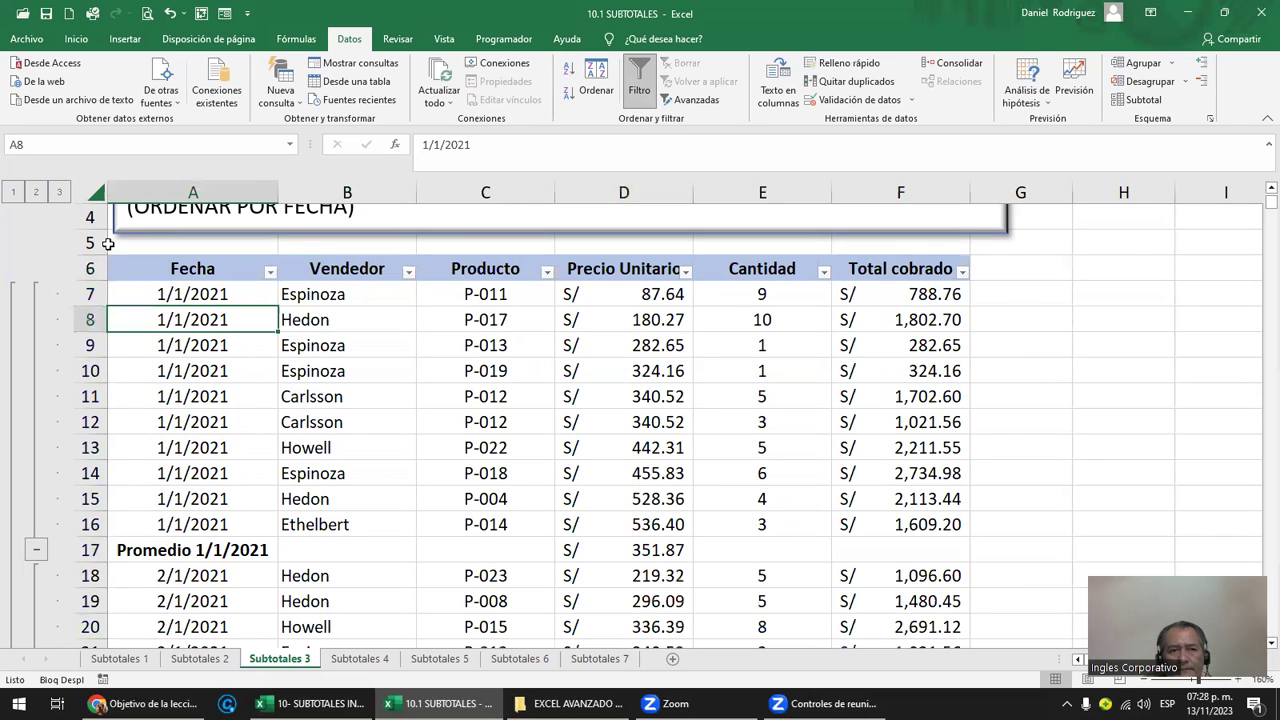
click(13, 193)
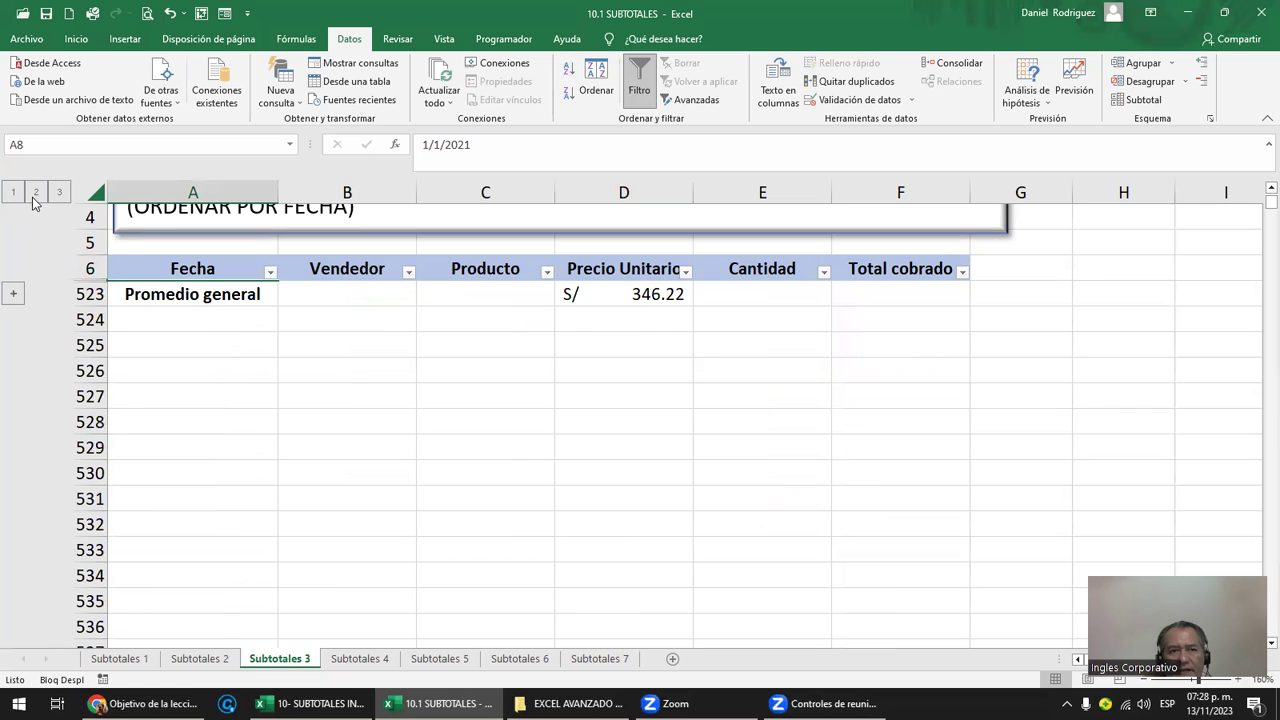
click(36, 195)
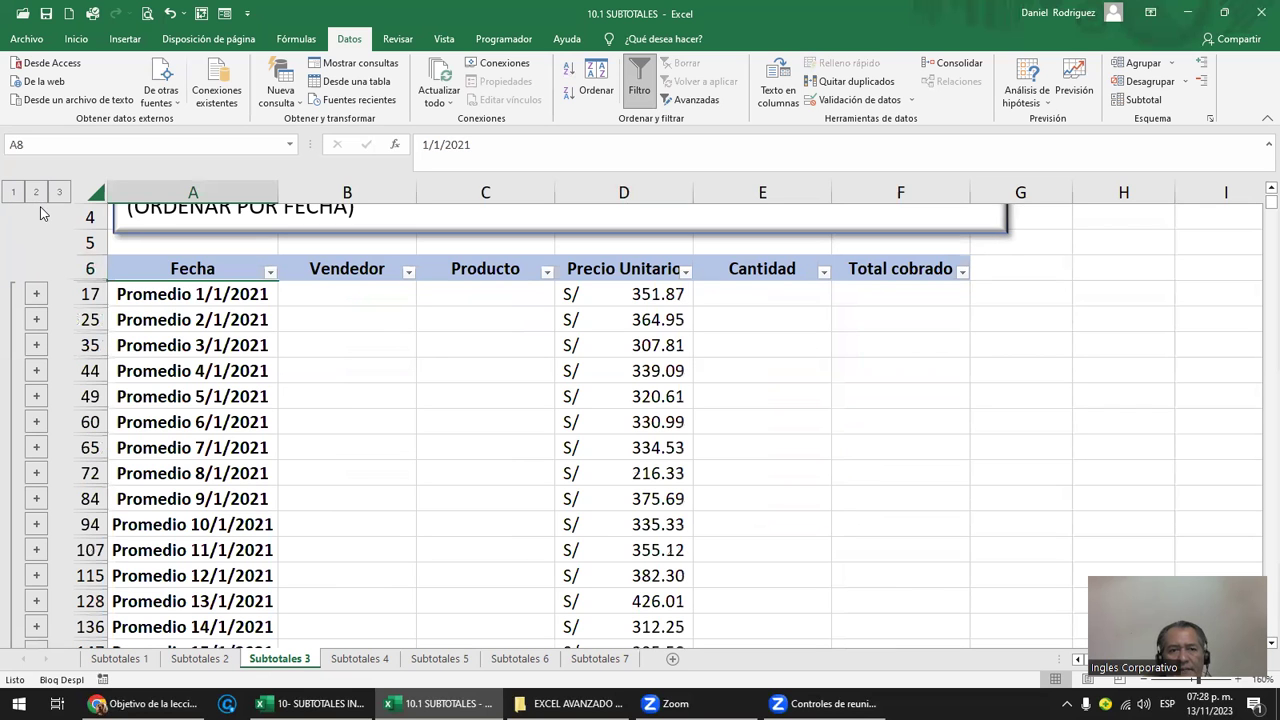
click(61, 195)
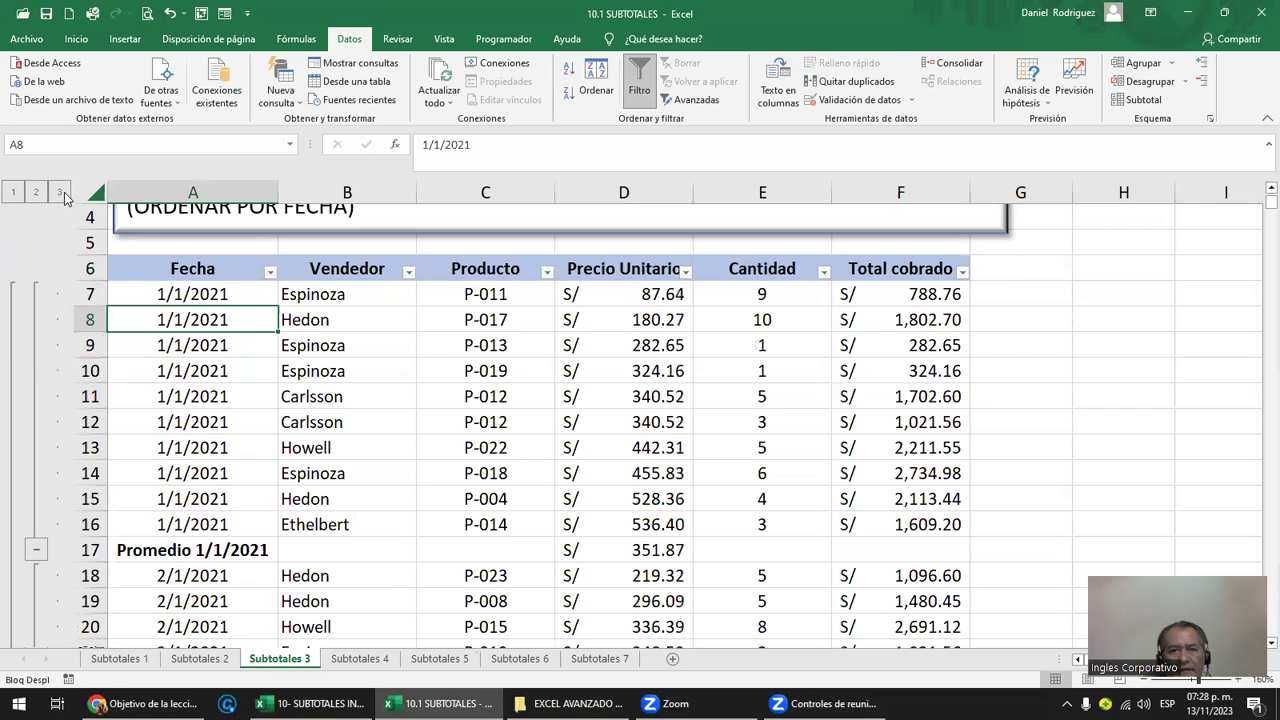
click(36, 195)
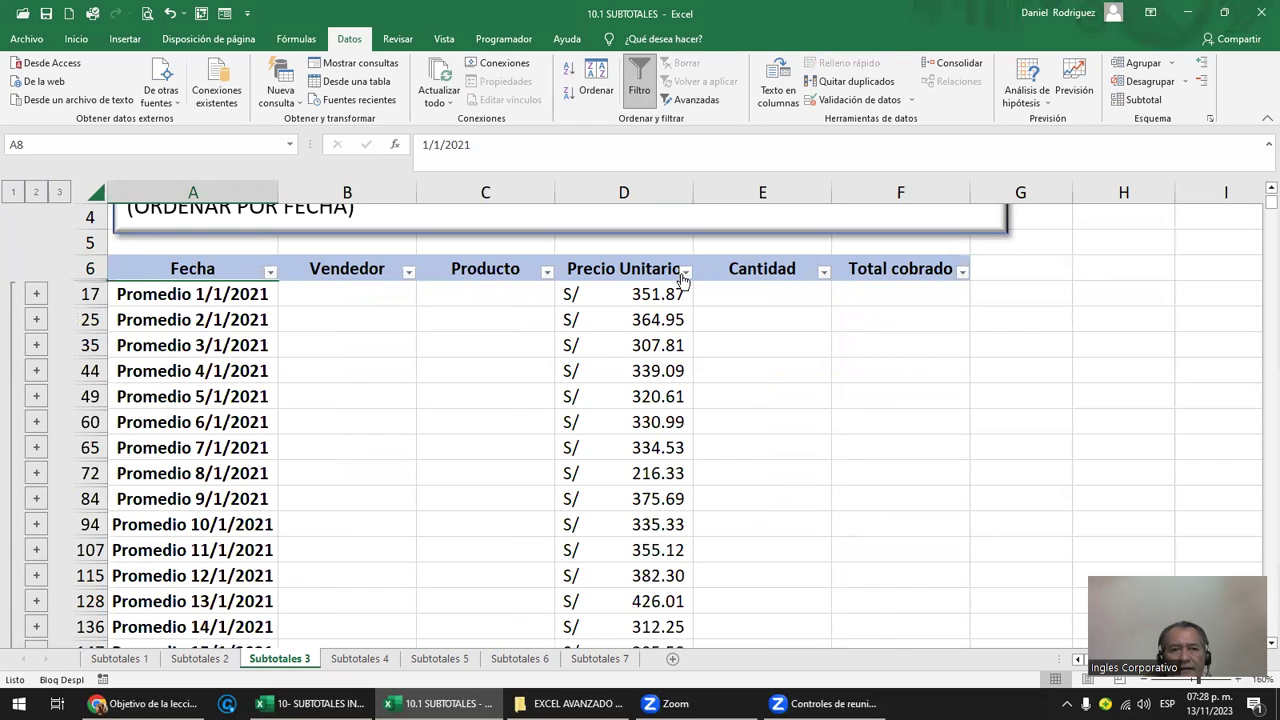
click(648, 270)
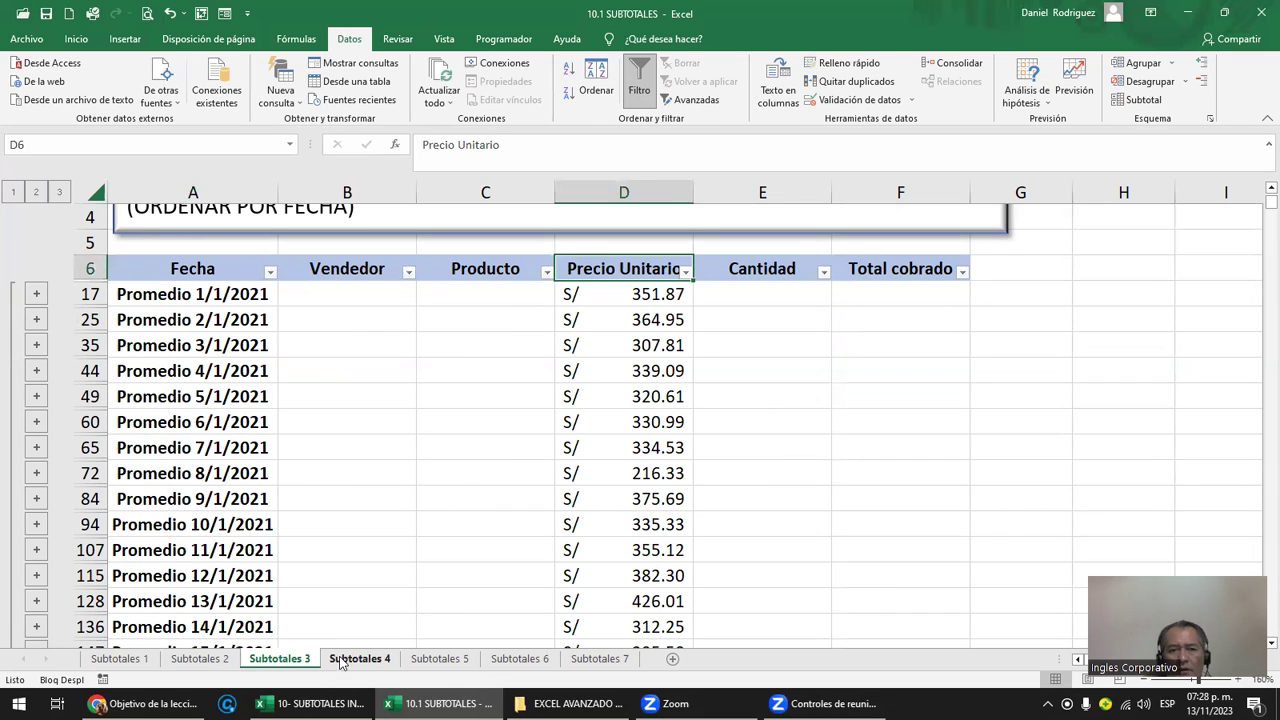
- Switch to the Subtotales 4 sheet and read its per-vendor averages task
click(379, 659)
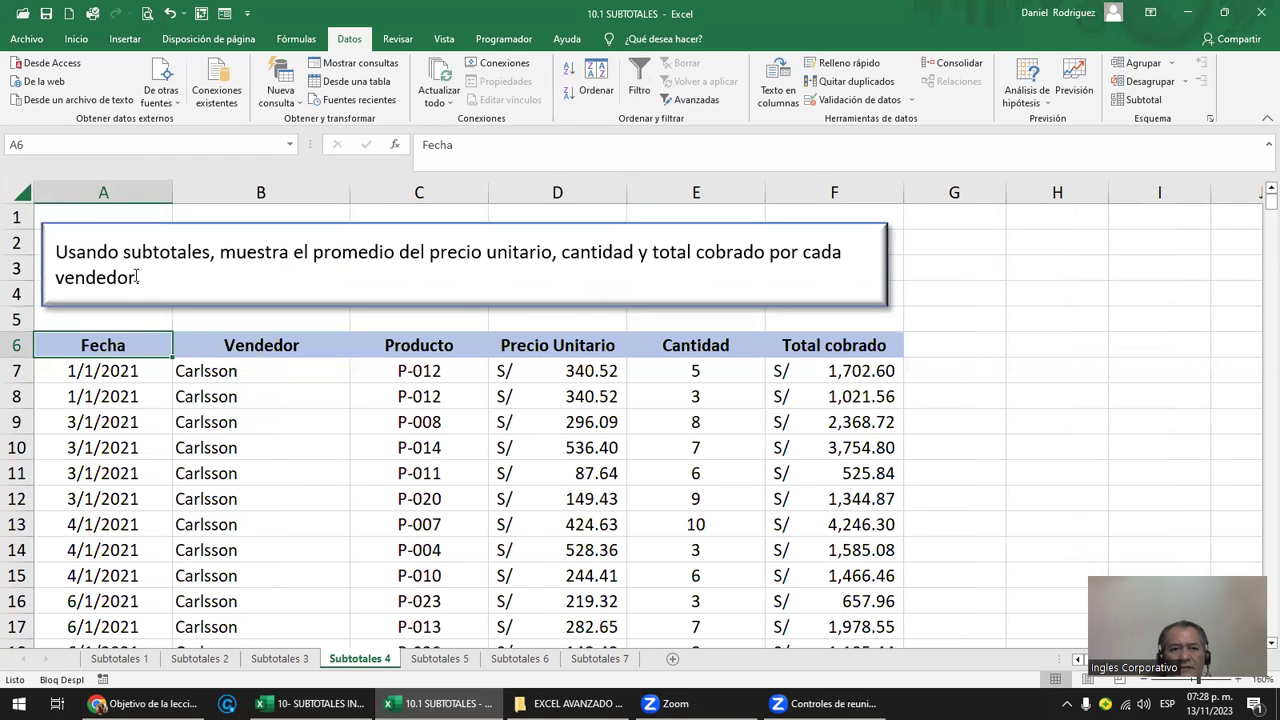
click(116, 252)
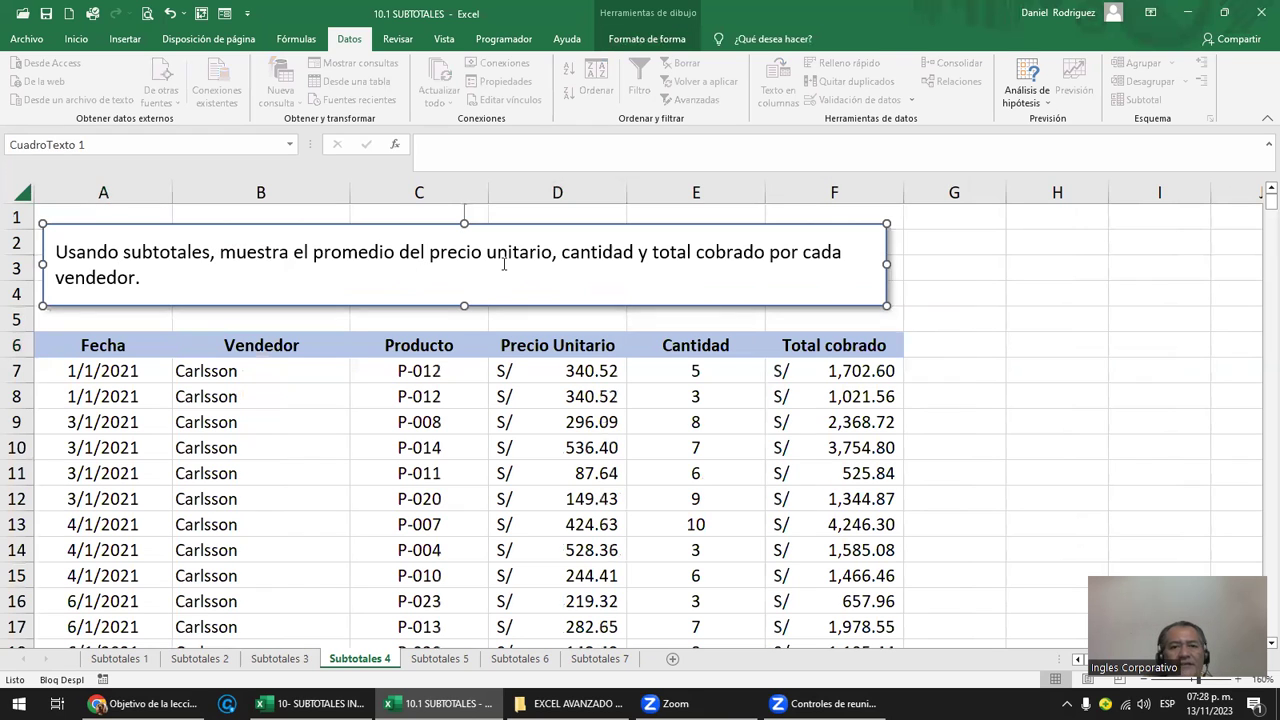
click(604, 352)
- Mark cells D5 and E5 with asterisks above Precio Unitario and Cantidad
click(560, 318)
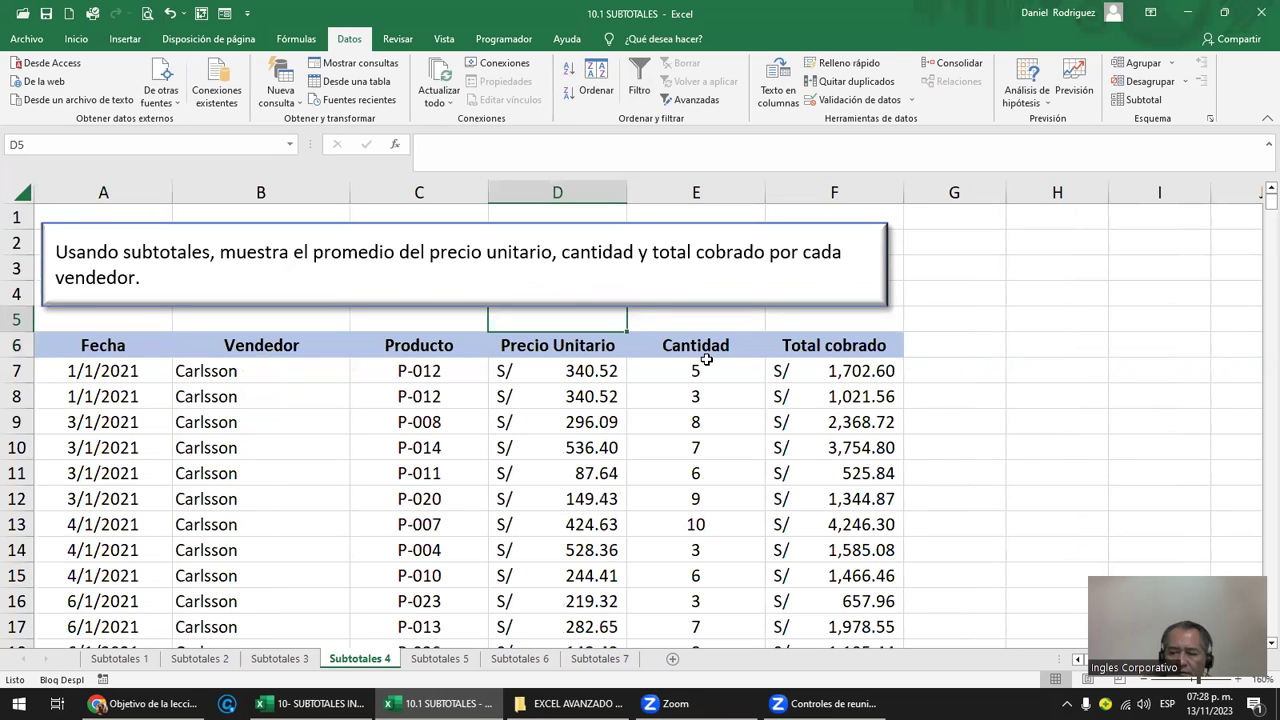
text(*)
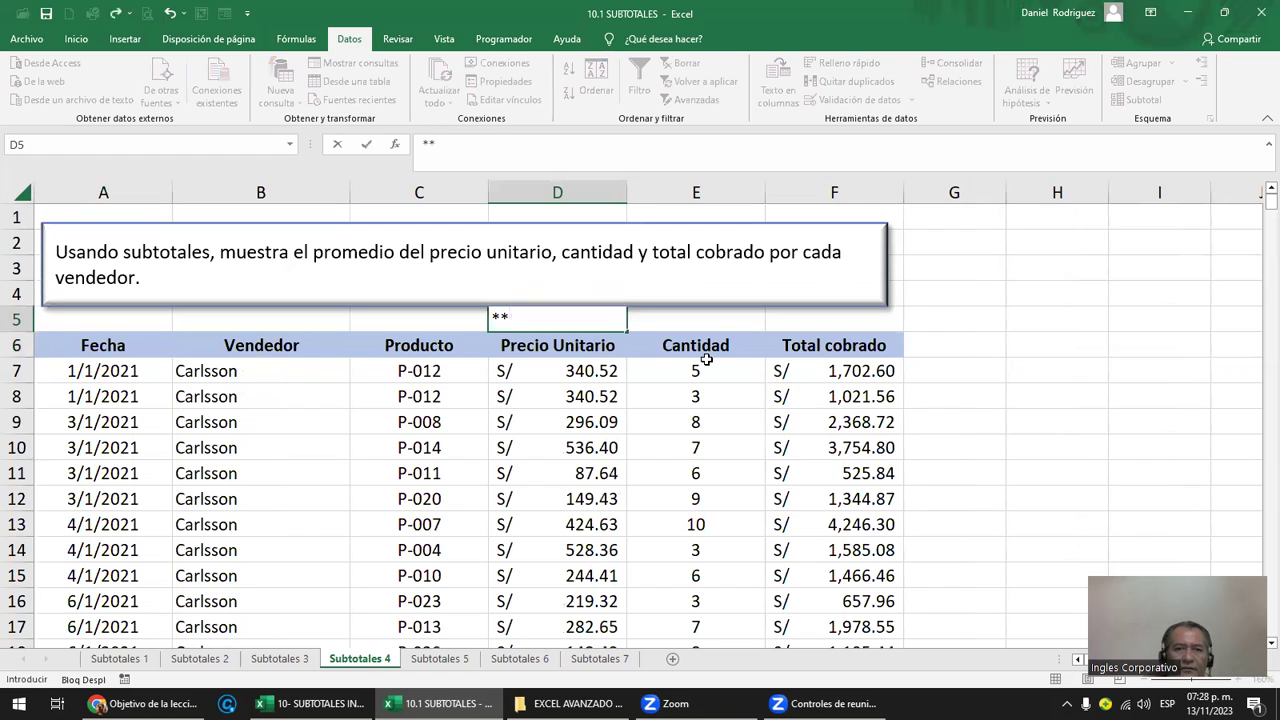
key(Return)
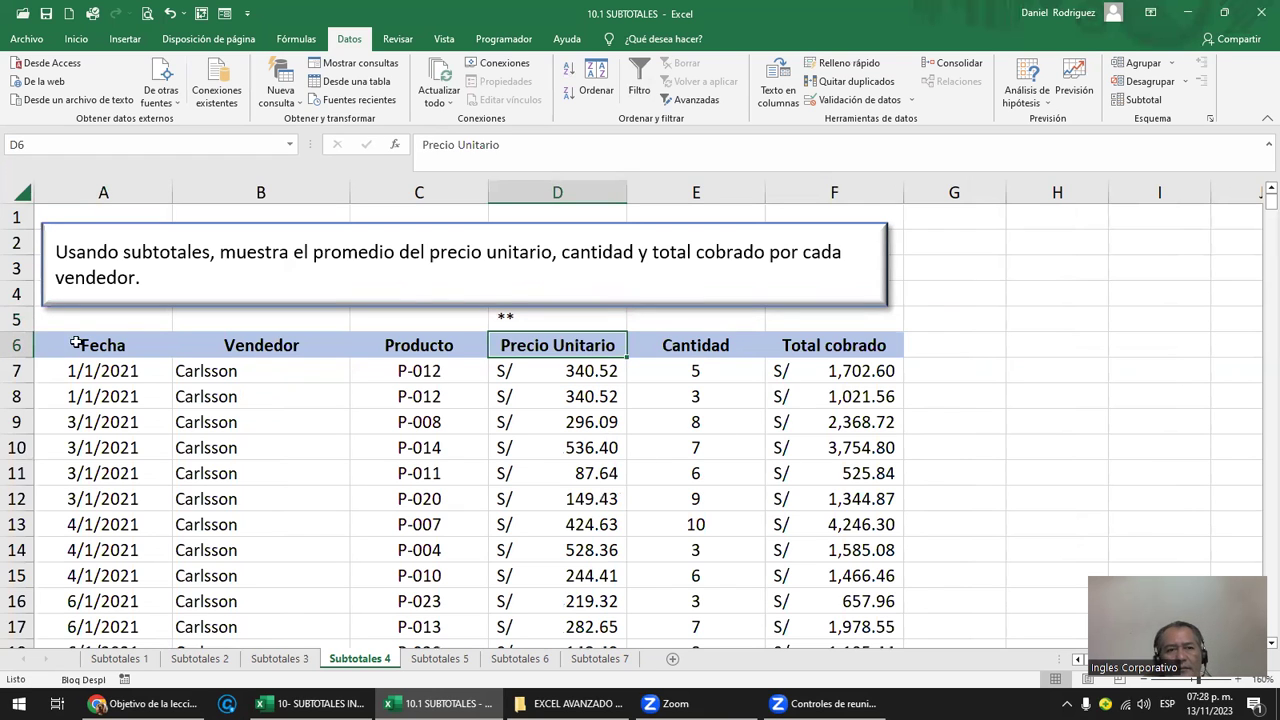
click(531, 303)
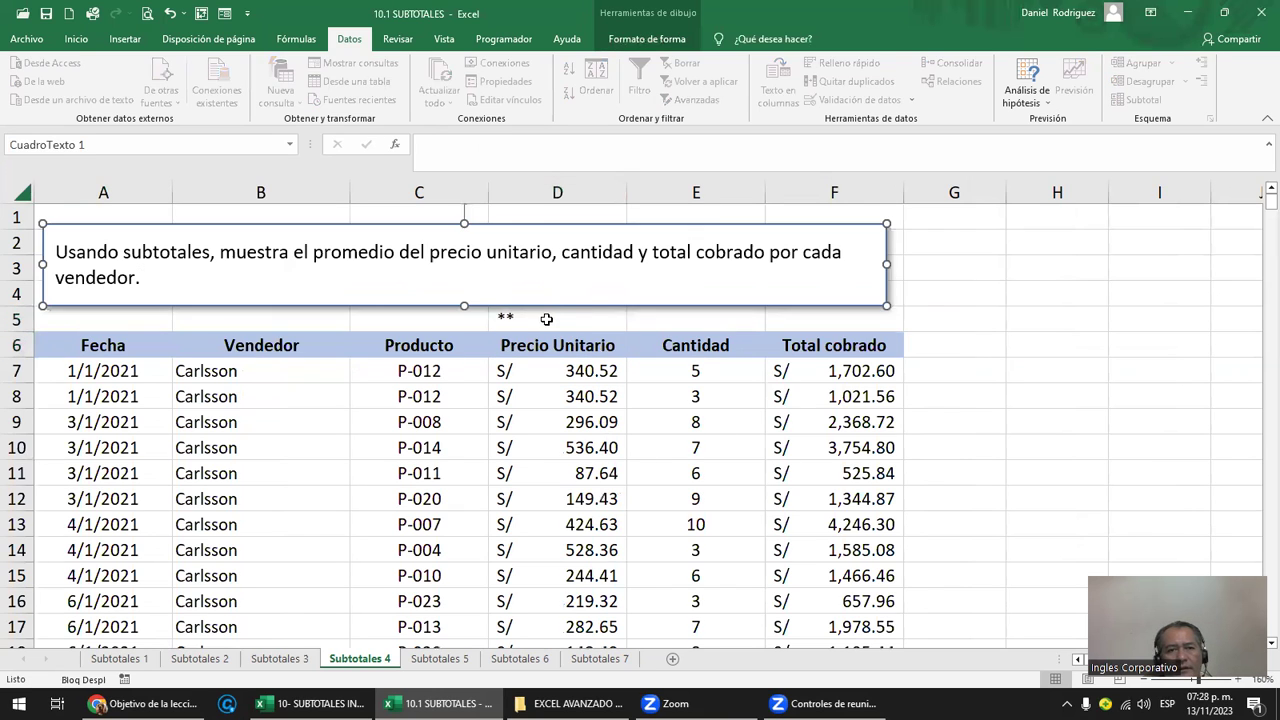
click(560, 320)
click(574, 285)
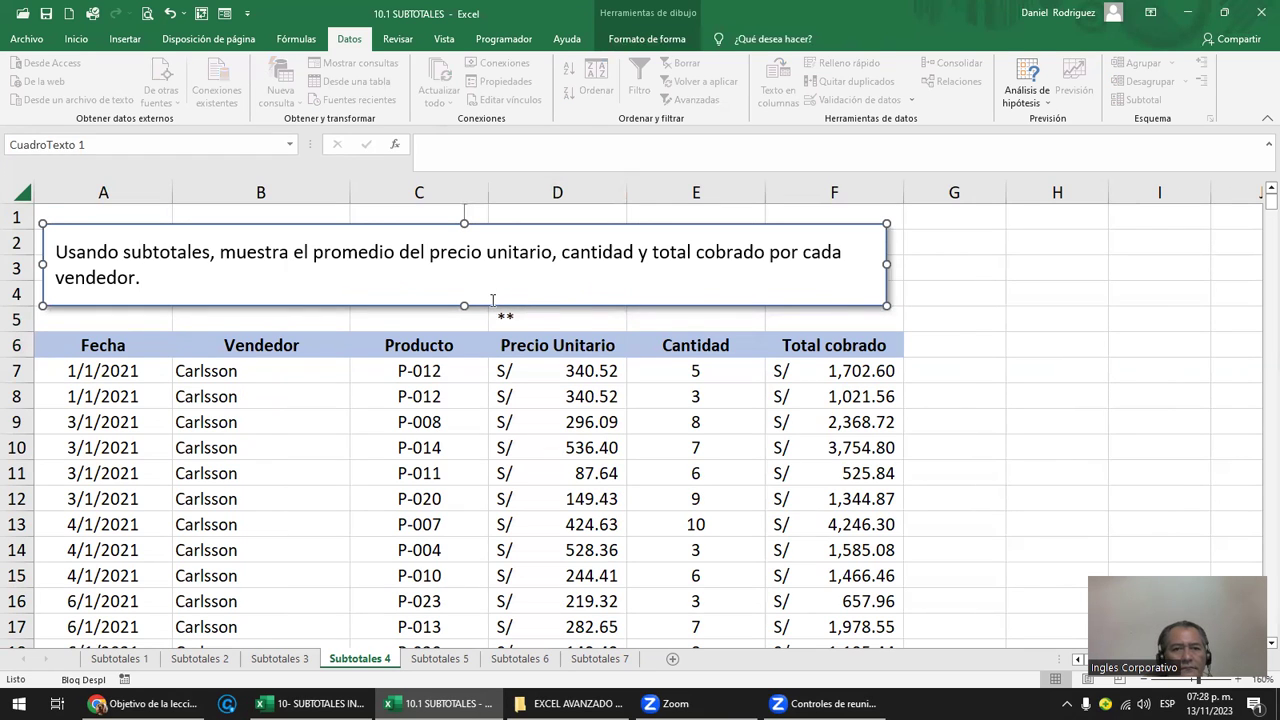
click(527, 317)
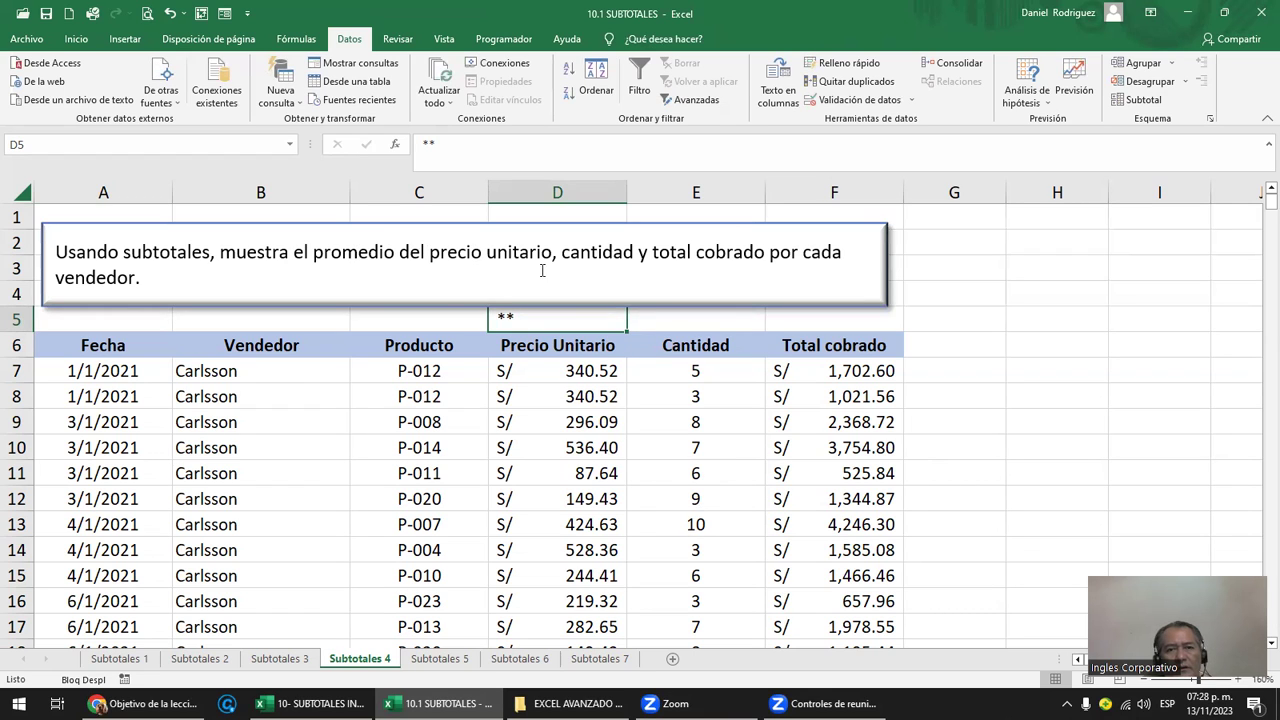
click(698, 318)
click(560, 318)
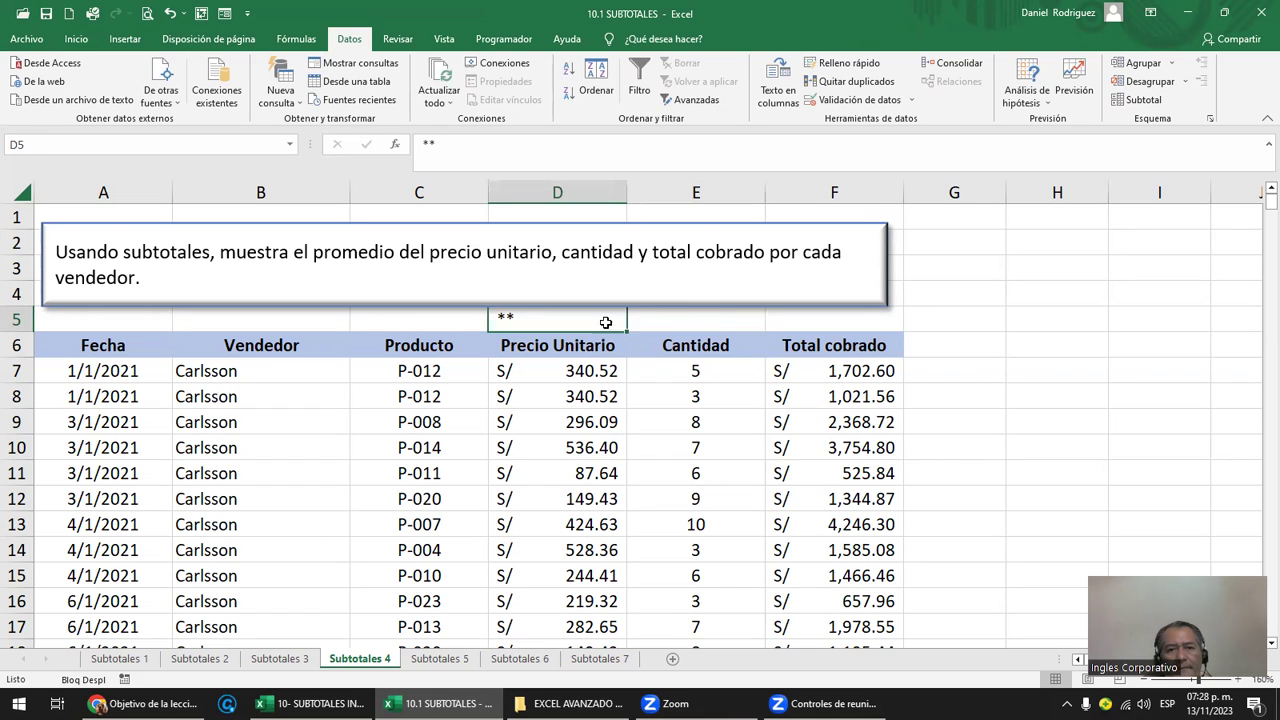
click(712, 322)
text(*)
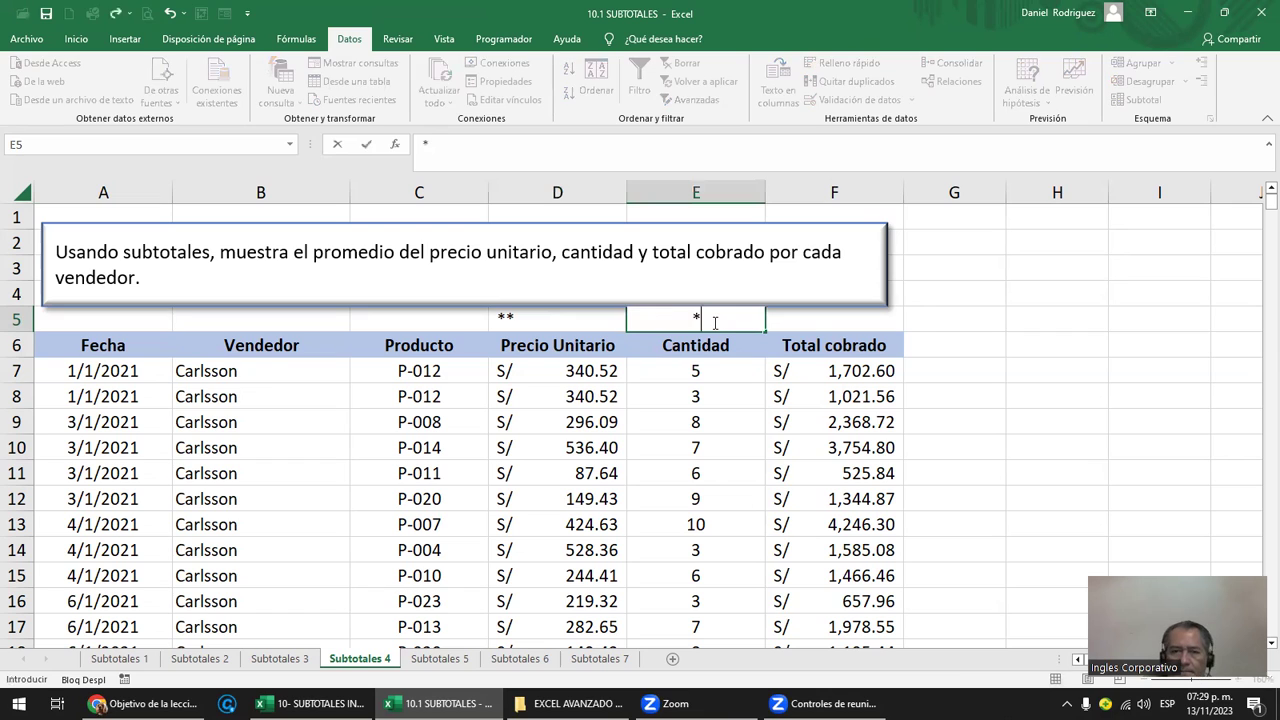
key(Return)
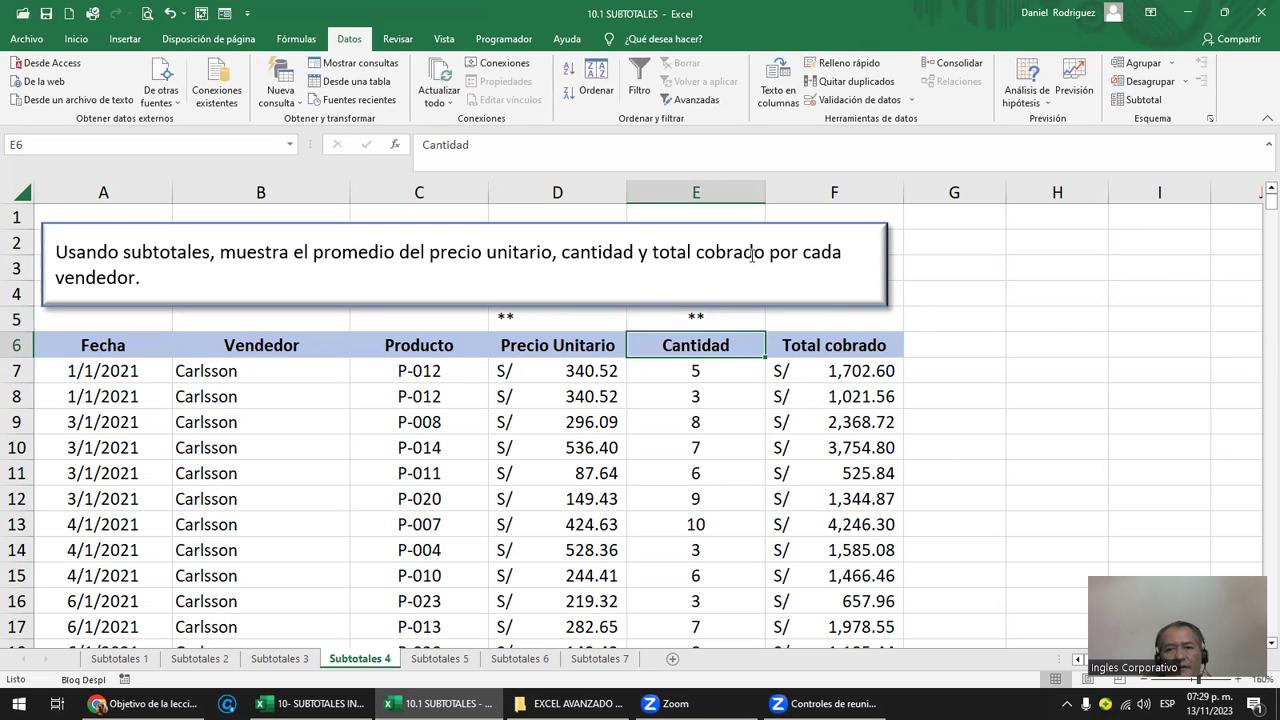
- Add ** markers in F5 above Total cobrado and B5 above Vendedor
click(826, 320)
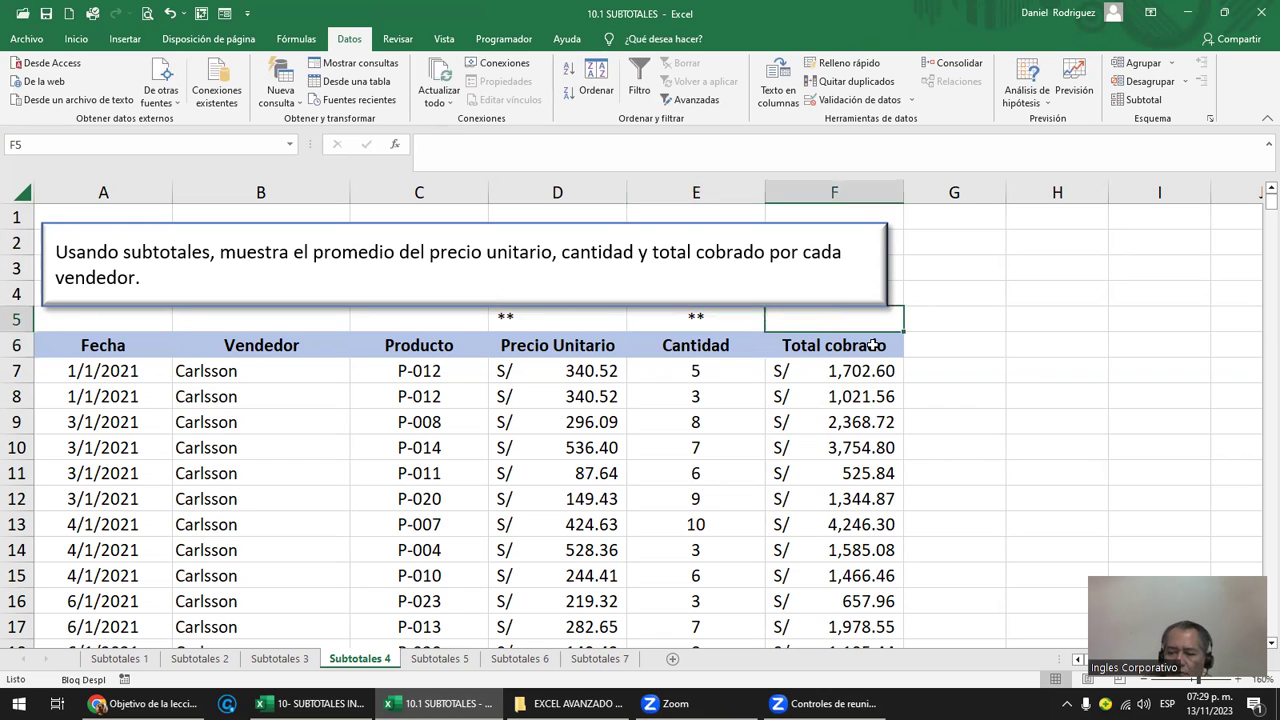
text(**)
key(Return)
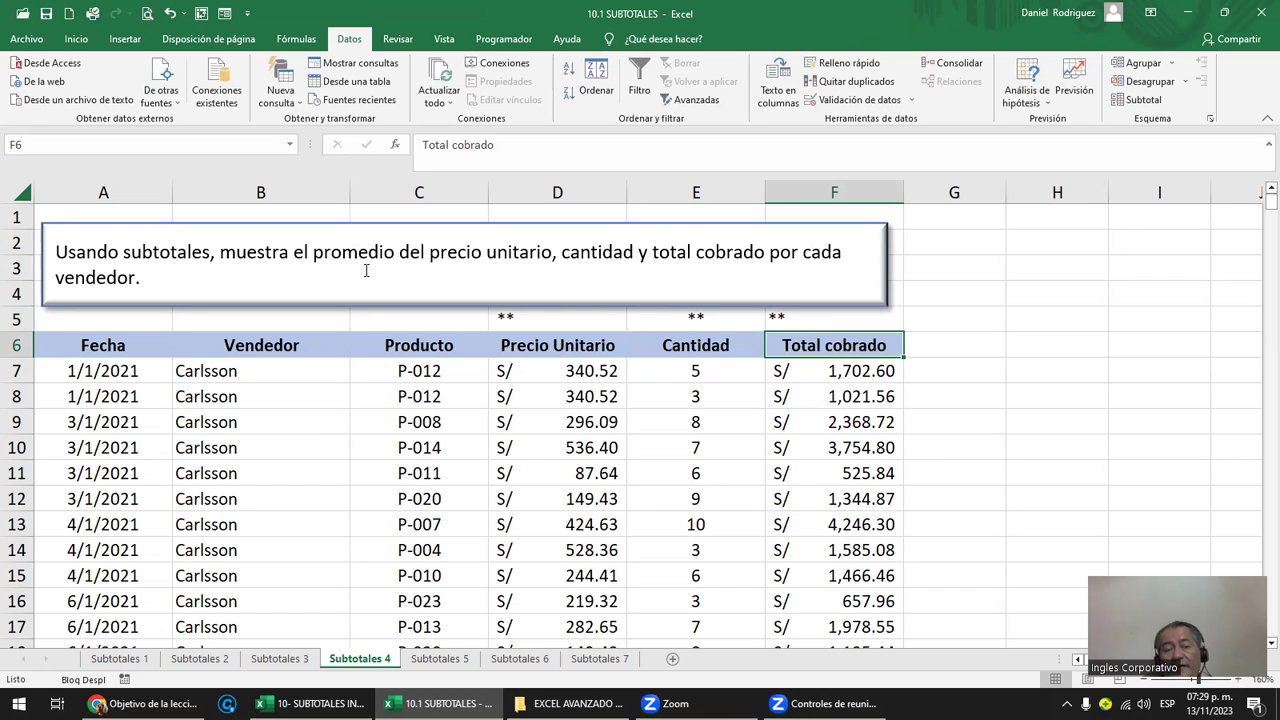
click(305, 252)
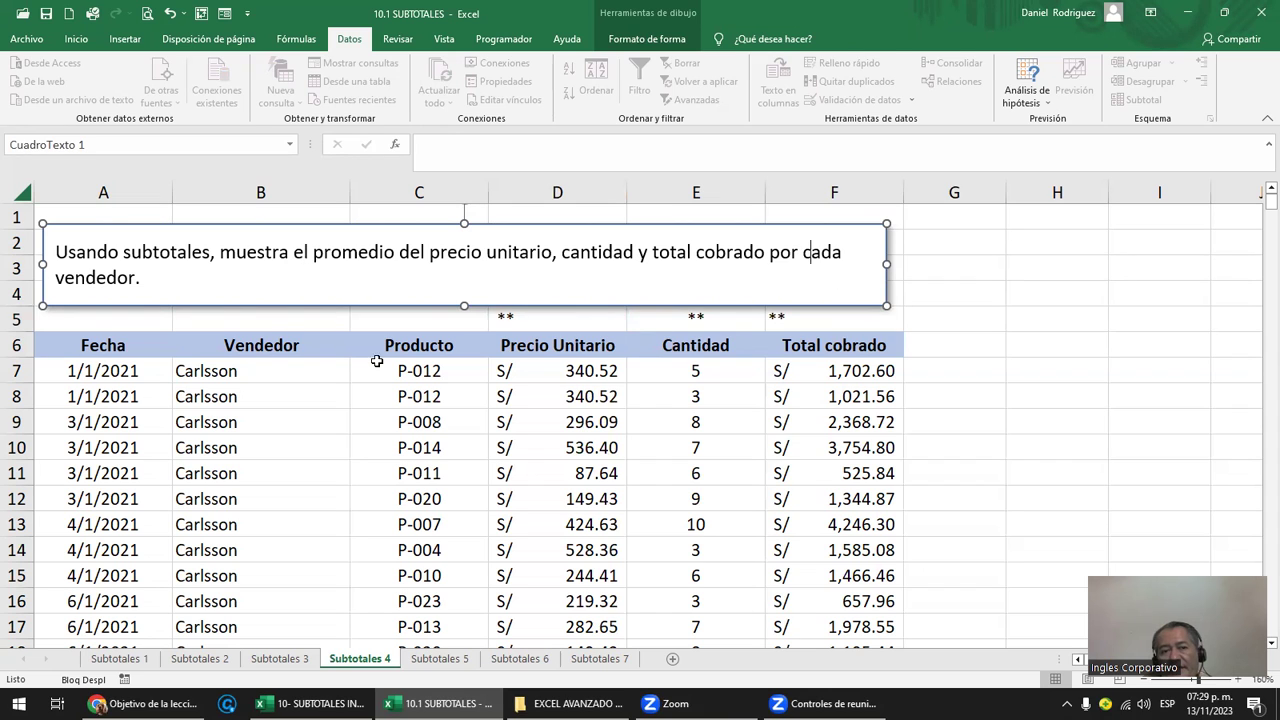
click(258, 311)
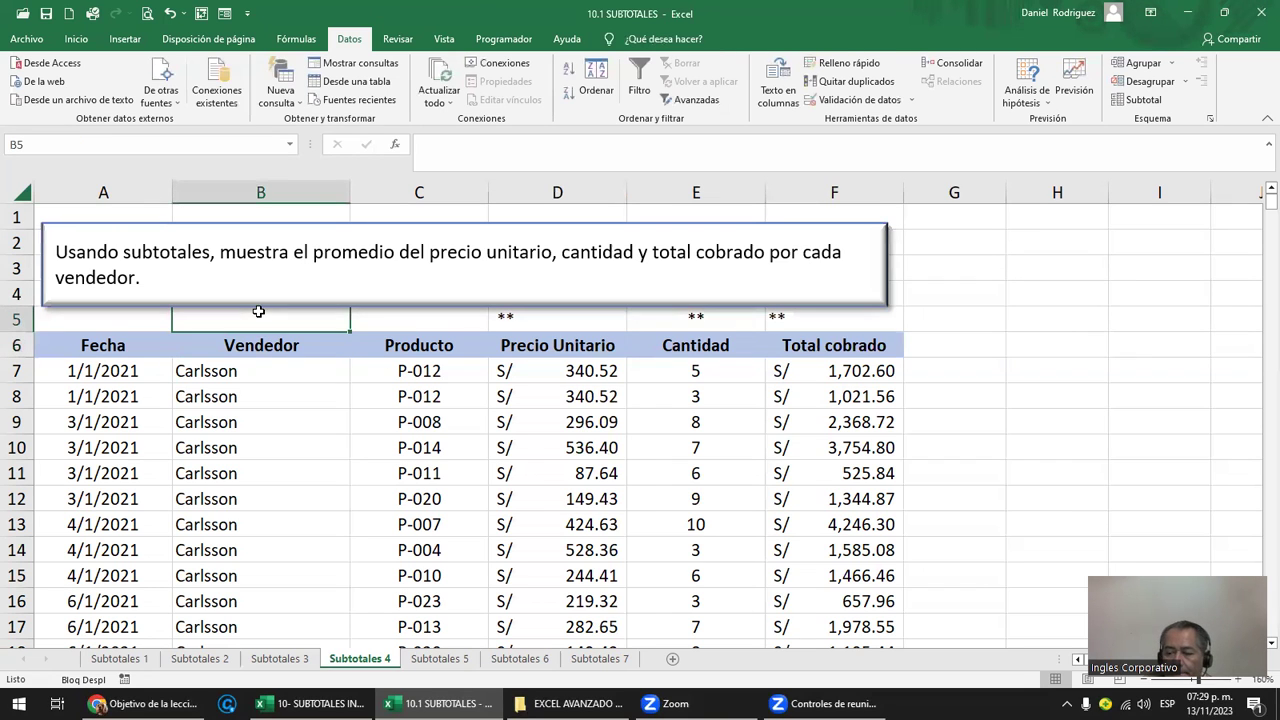
text(**)
key(Return)
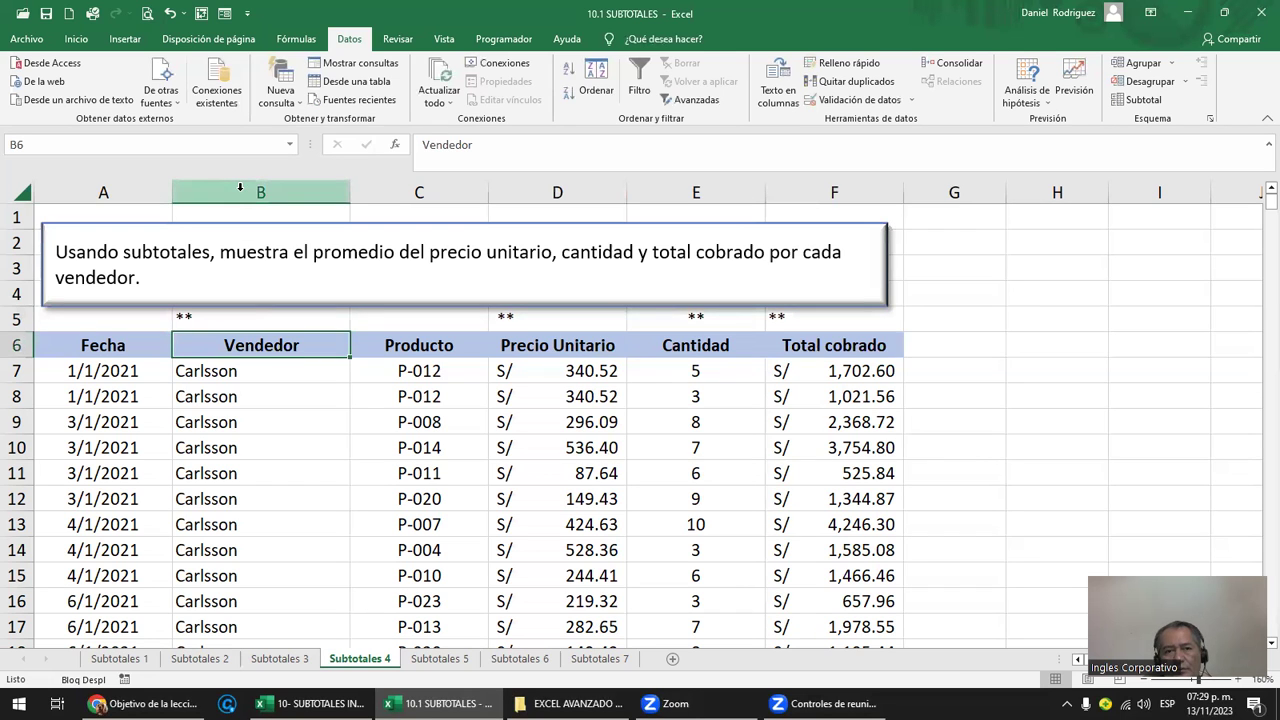
- Review the Vendedor and Precio Unitario to Total cobrado columns against the task
click(240, 187)
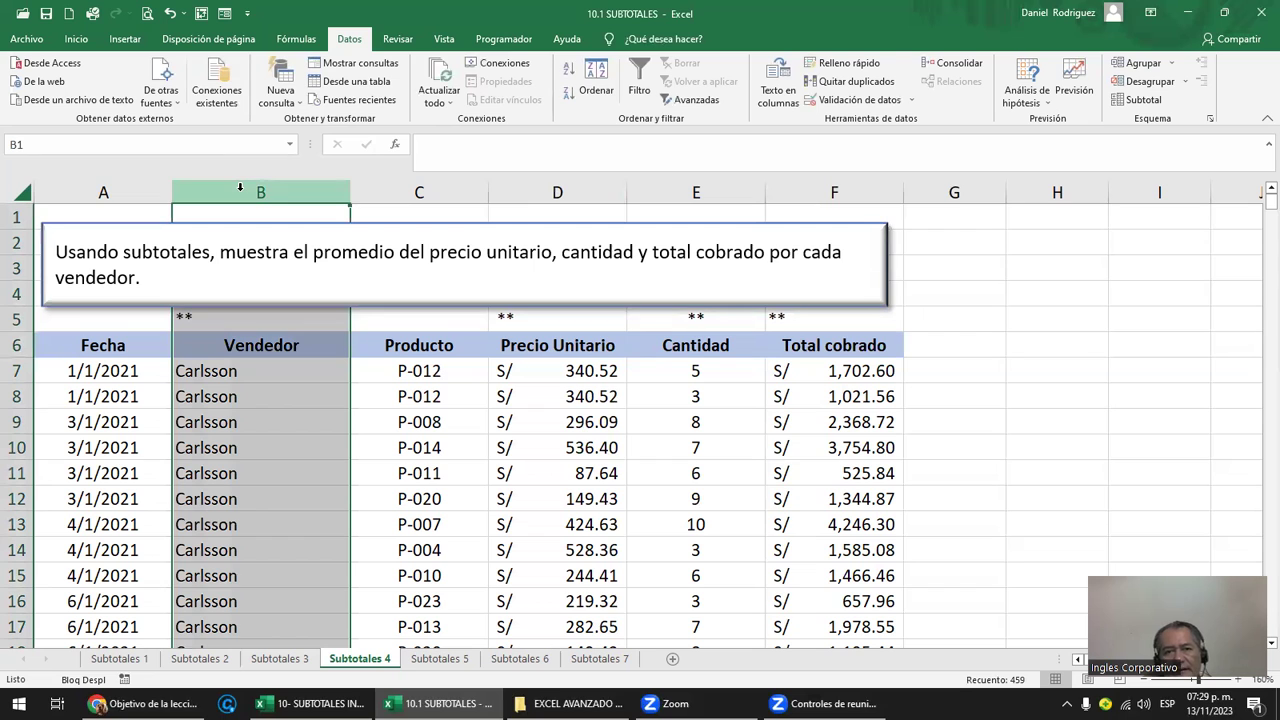
click(534, 189)
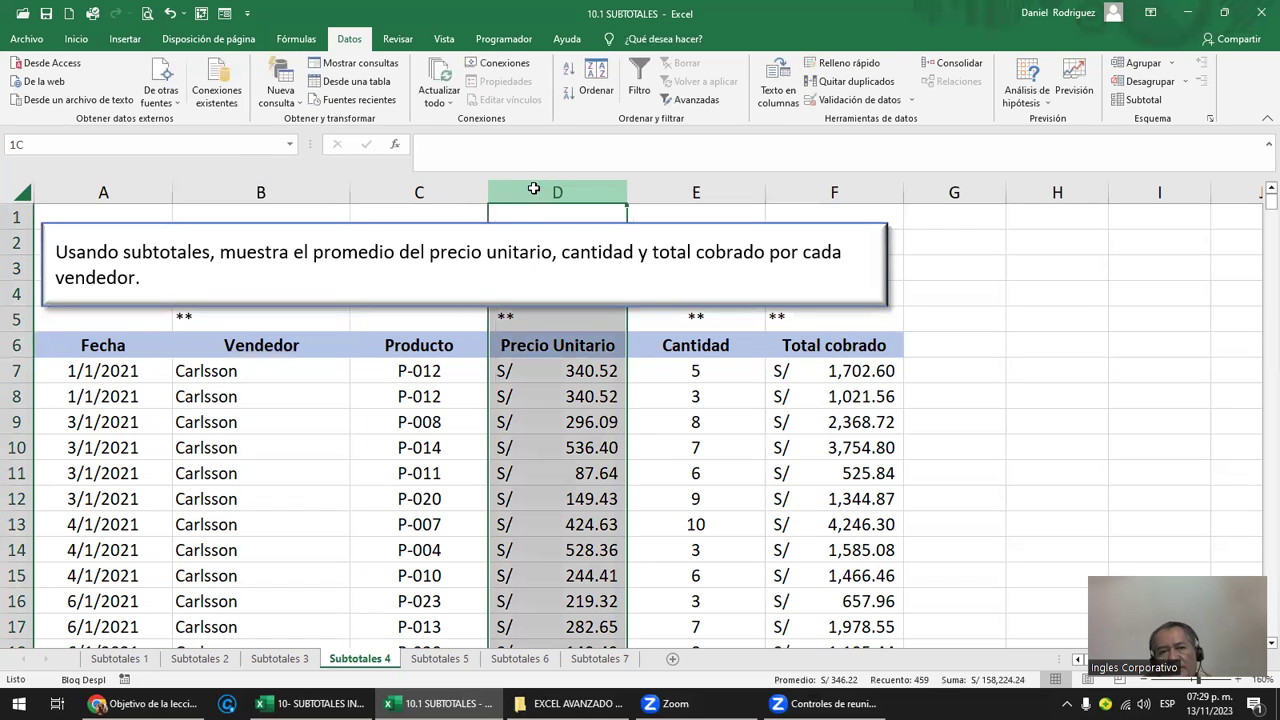
drag(314, 253, 397, 249)
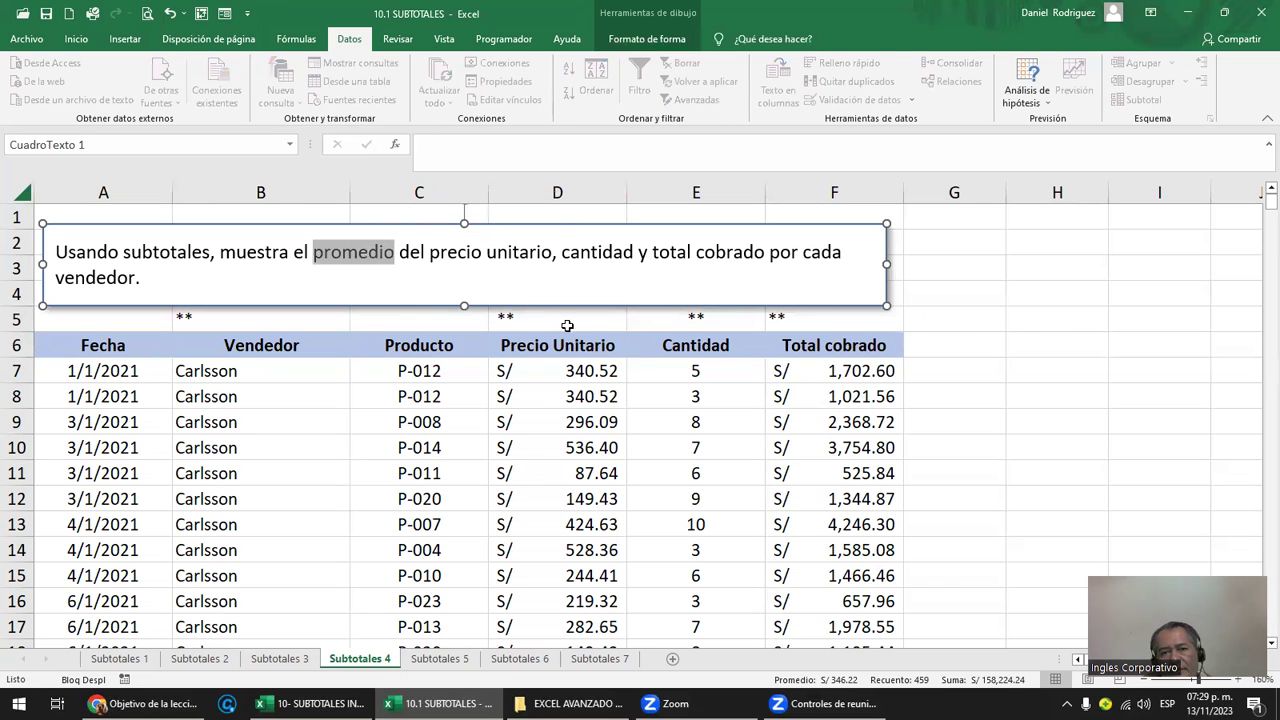
click(568, 322)
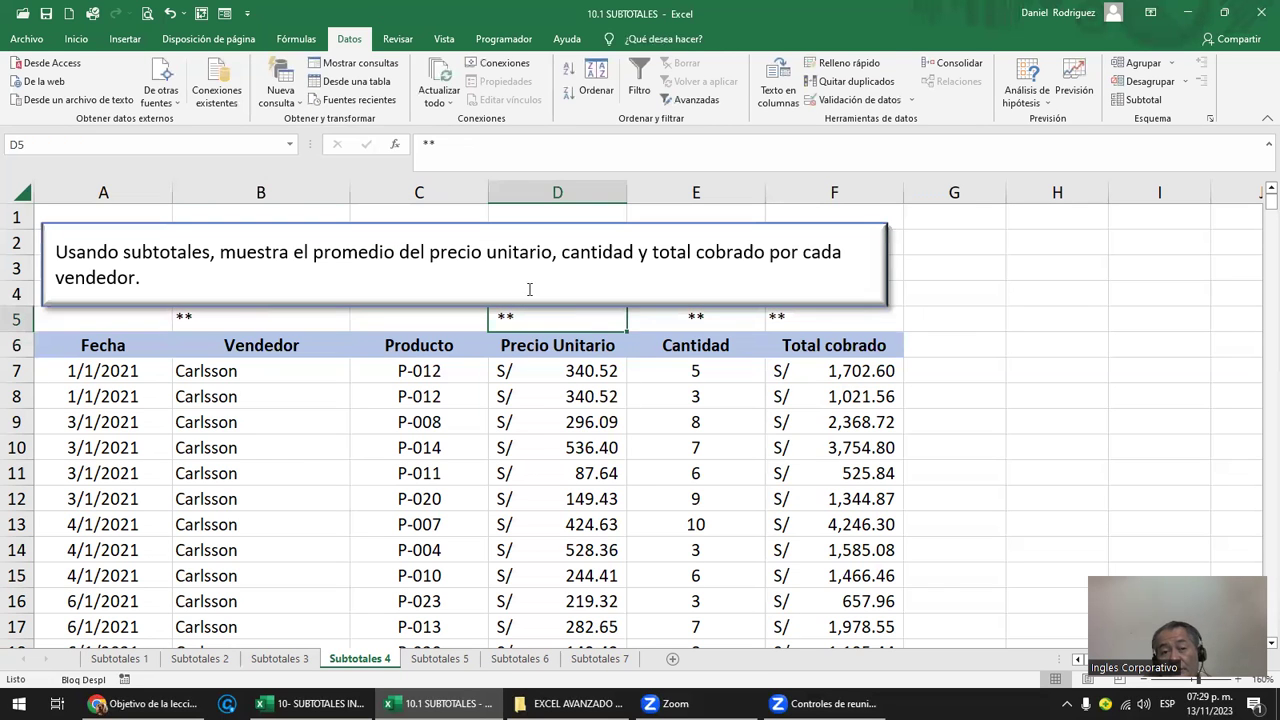
drag(545, 195, 779, 197)
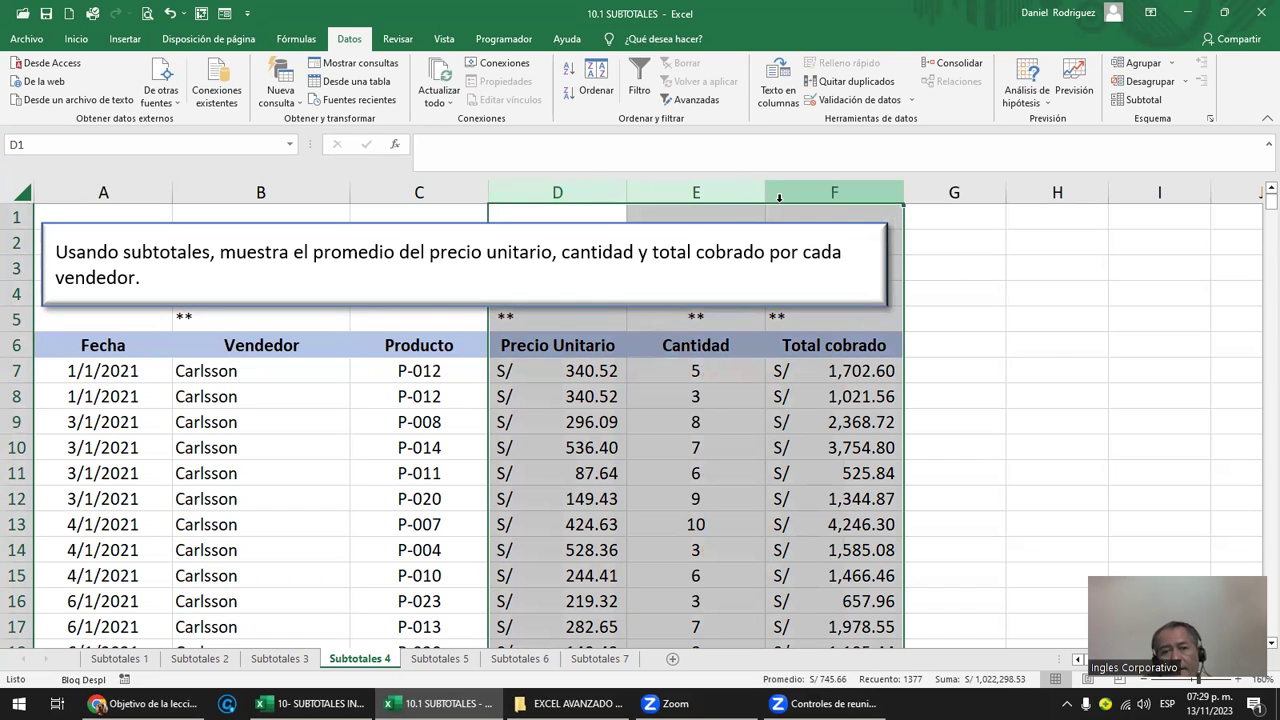
click(218, 342)
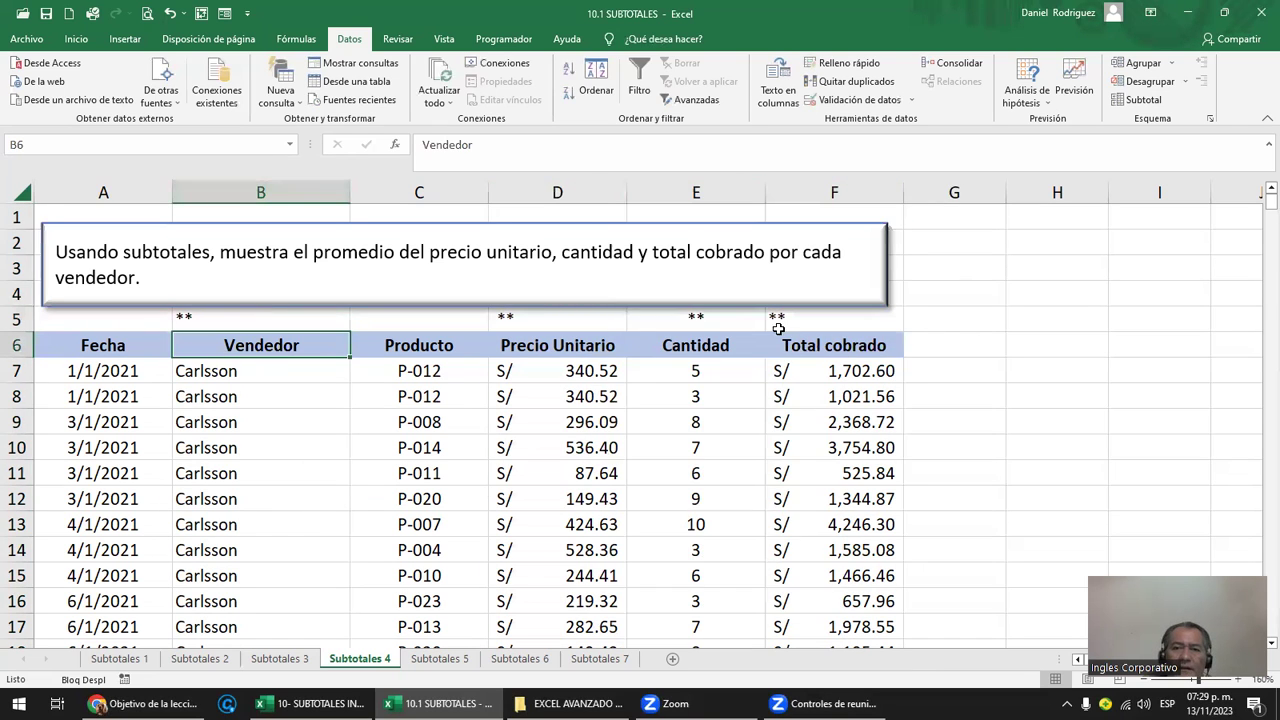
- Subtotal by Vendedor with Promedio, checking Cantidad and Precio Unitario, and apply
click(1145, 102)
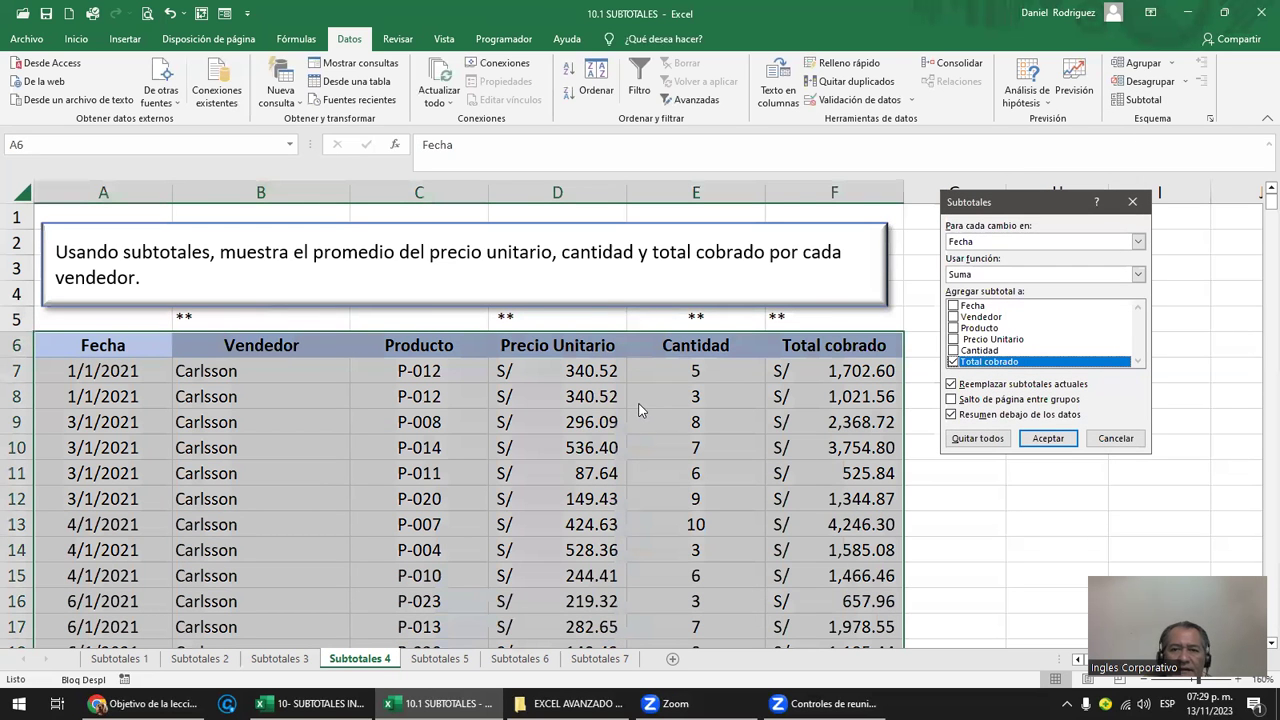
click(1000, 245)
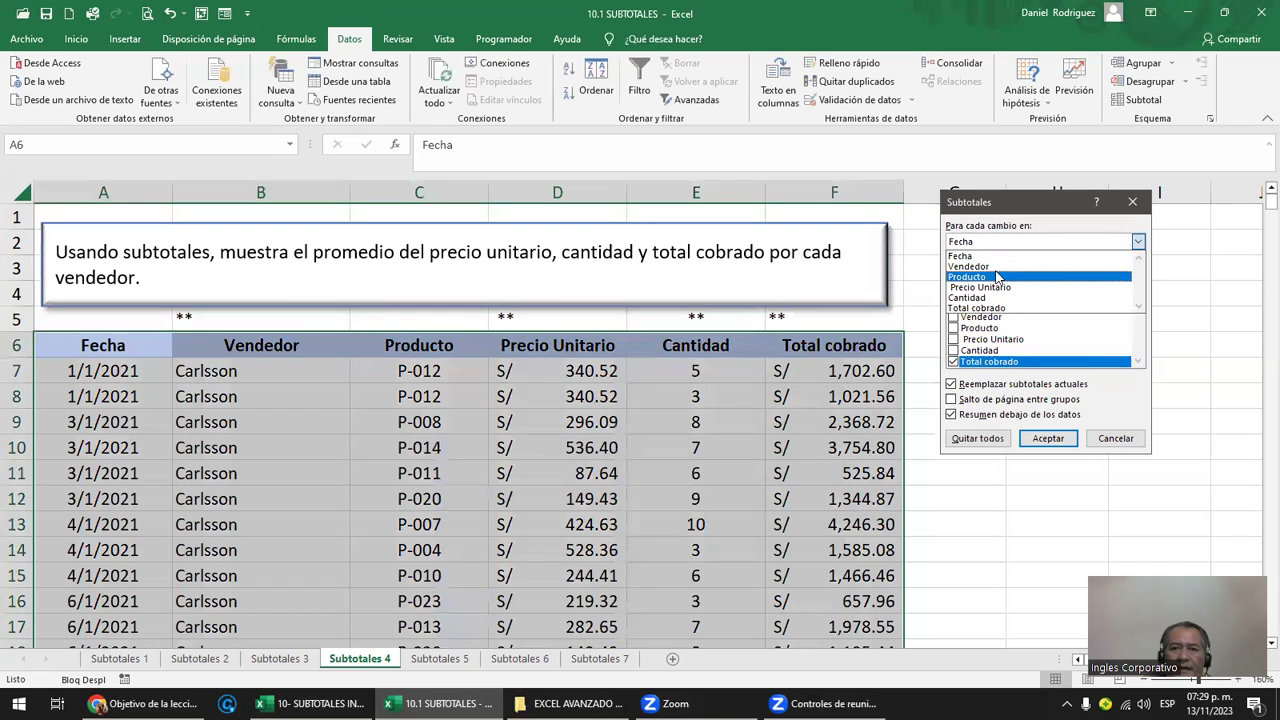
click(990, 266)
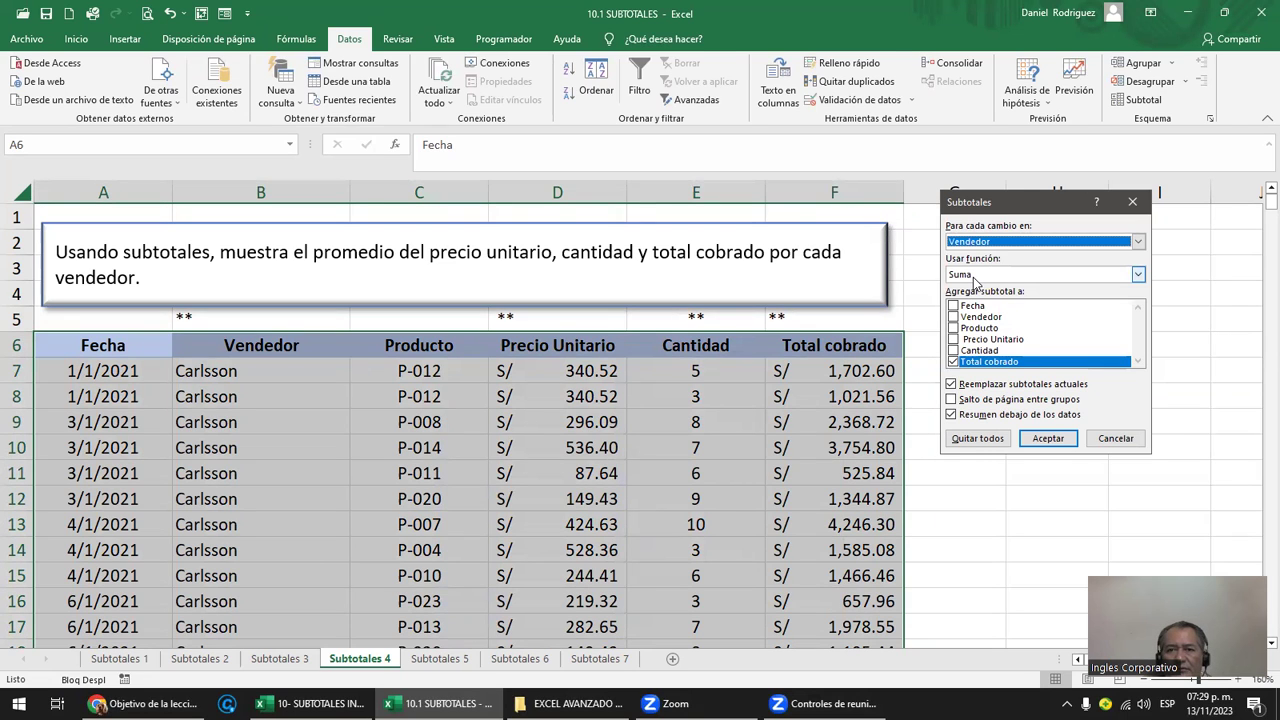
click(975, 280)
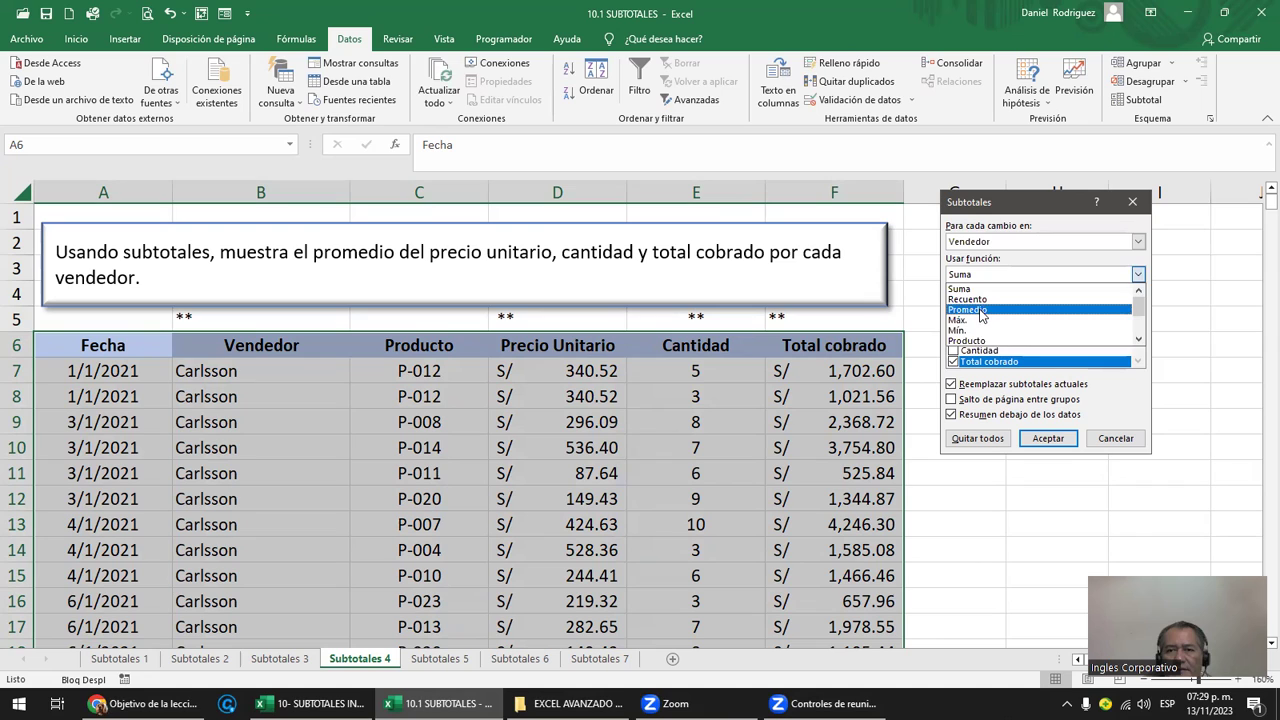
click(980, 309)
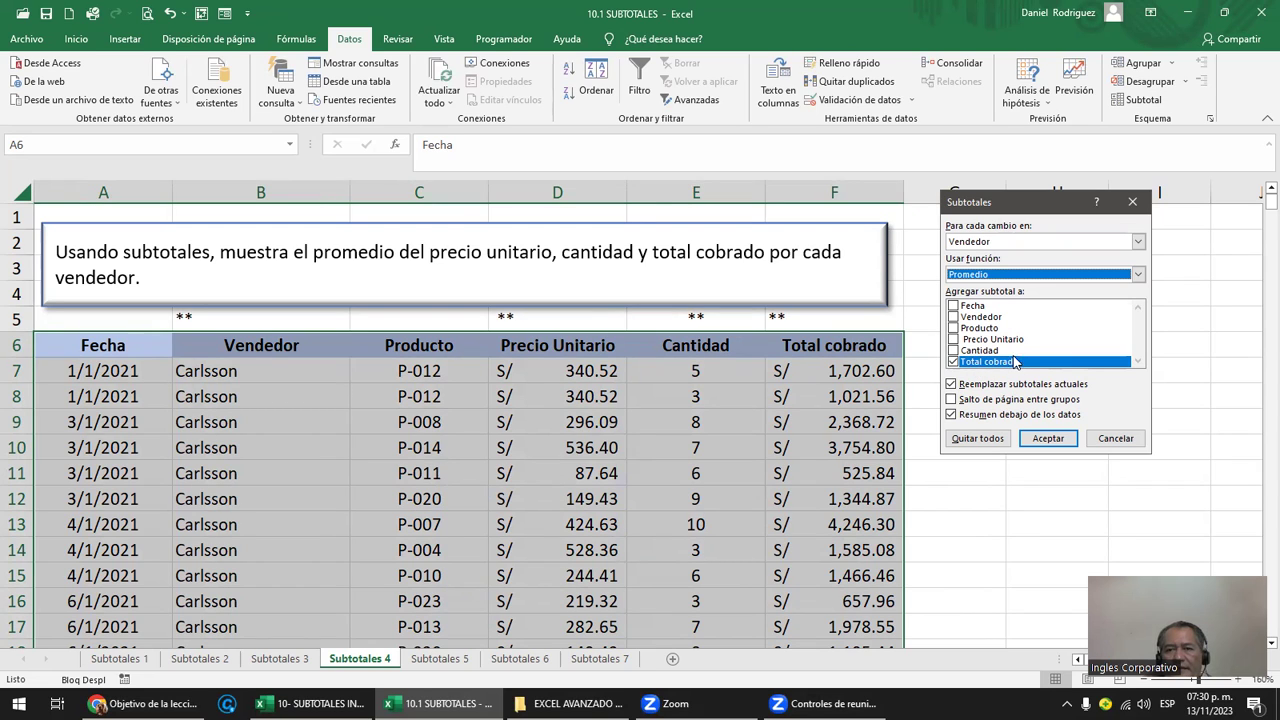
click(967, 355)
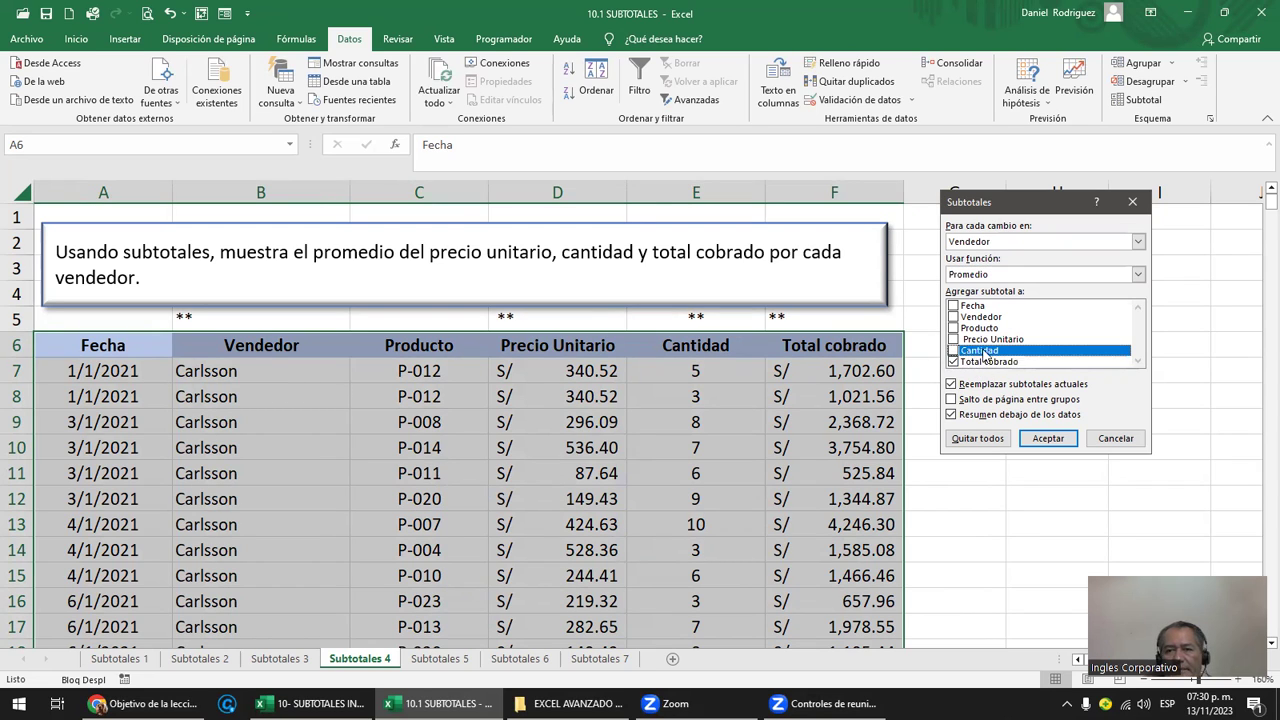
click(953, 339)
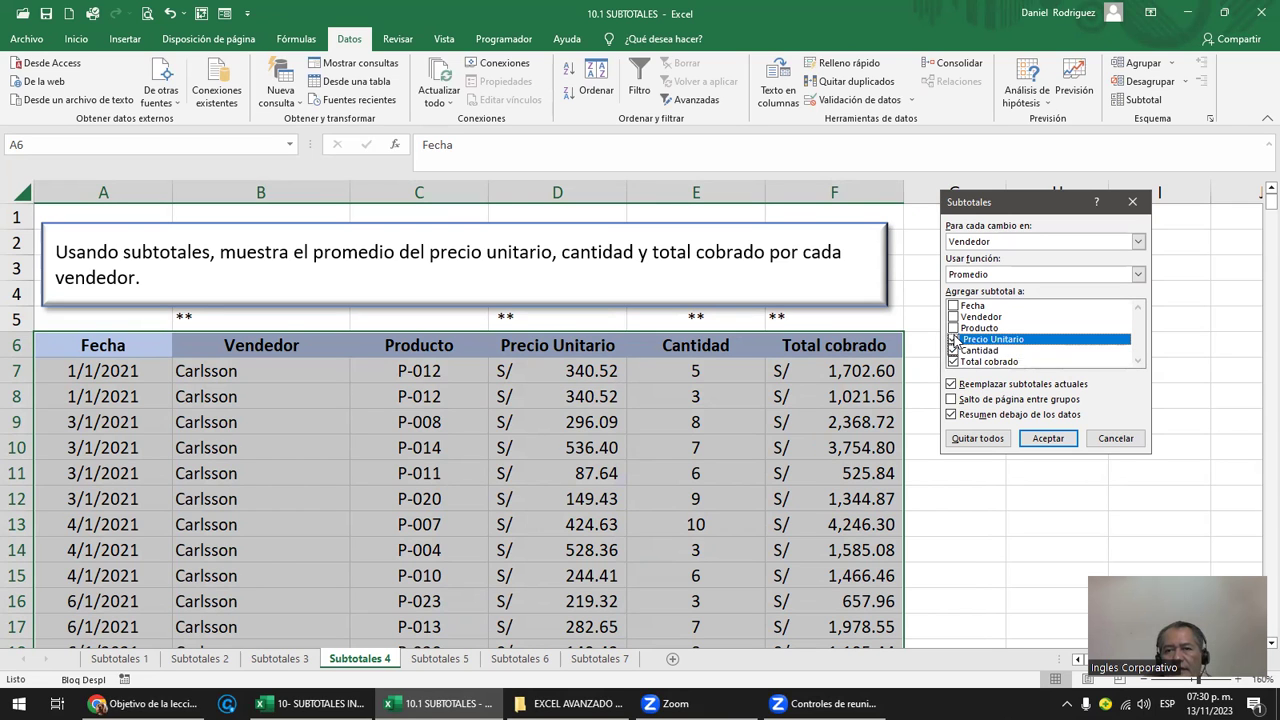
click(1048, 438)
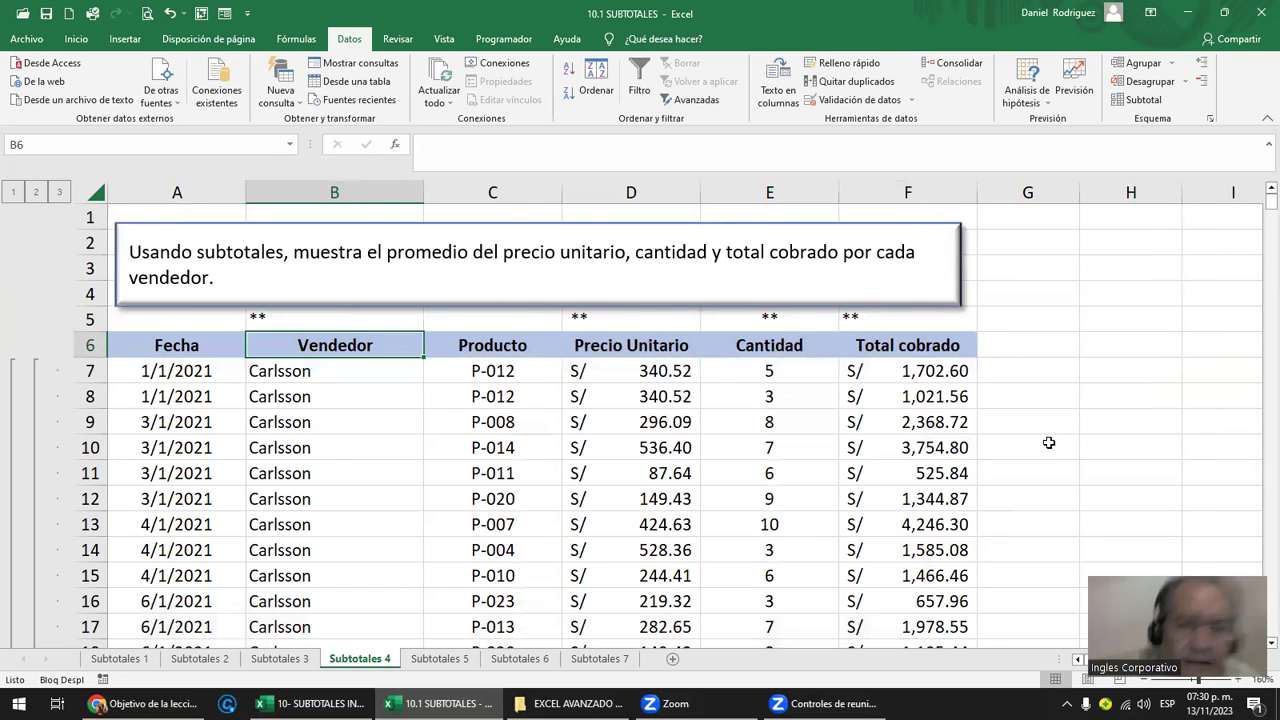
- Collapse the outline to Promedio general, then expand through vendor averages to all rows
click(13, 191)
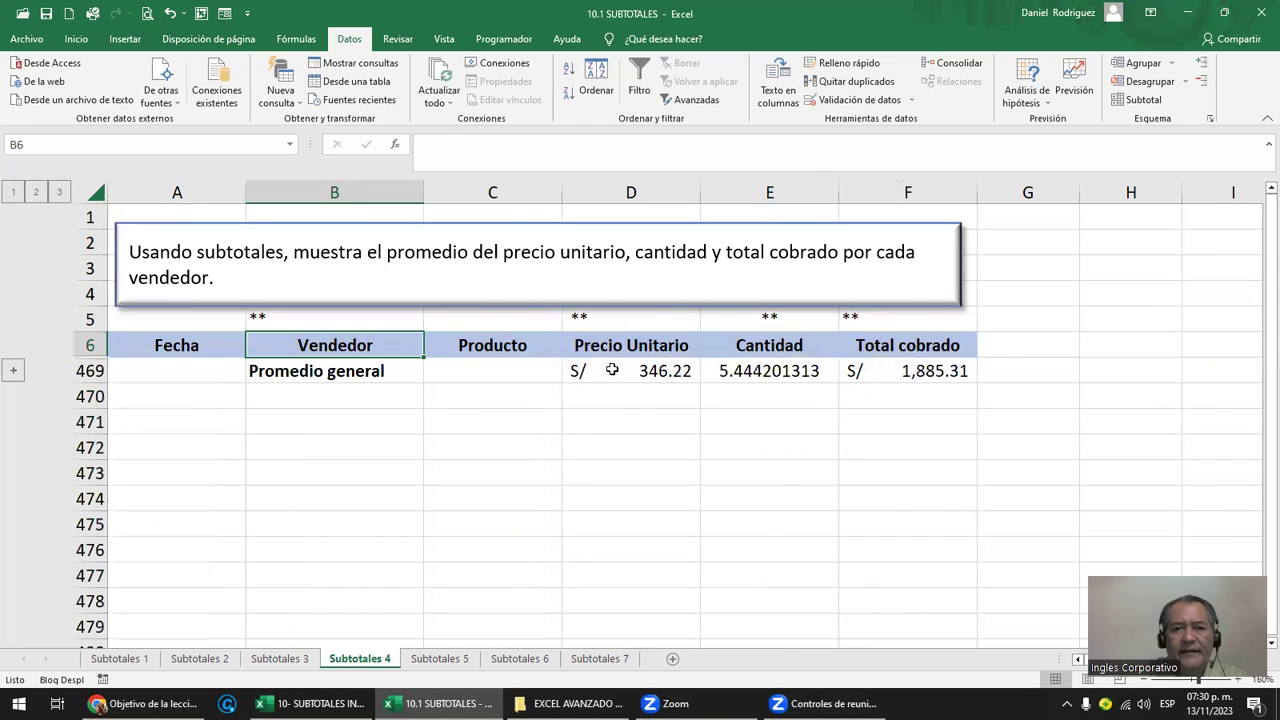
drag(649, 371, 946, 377)
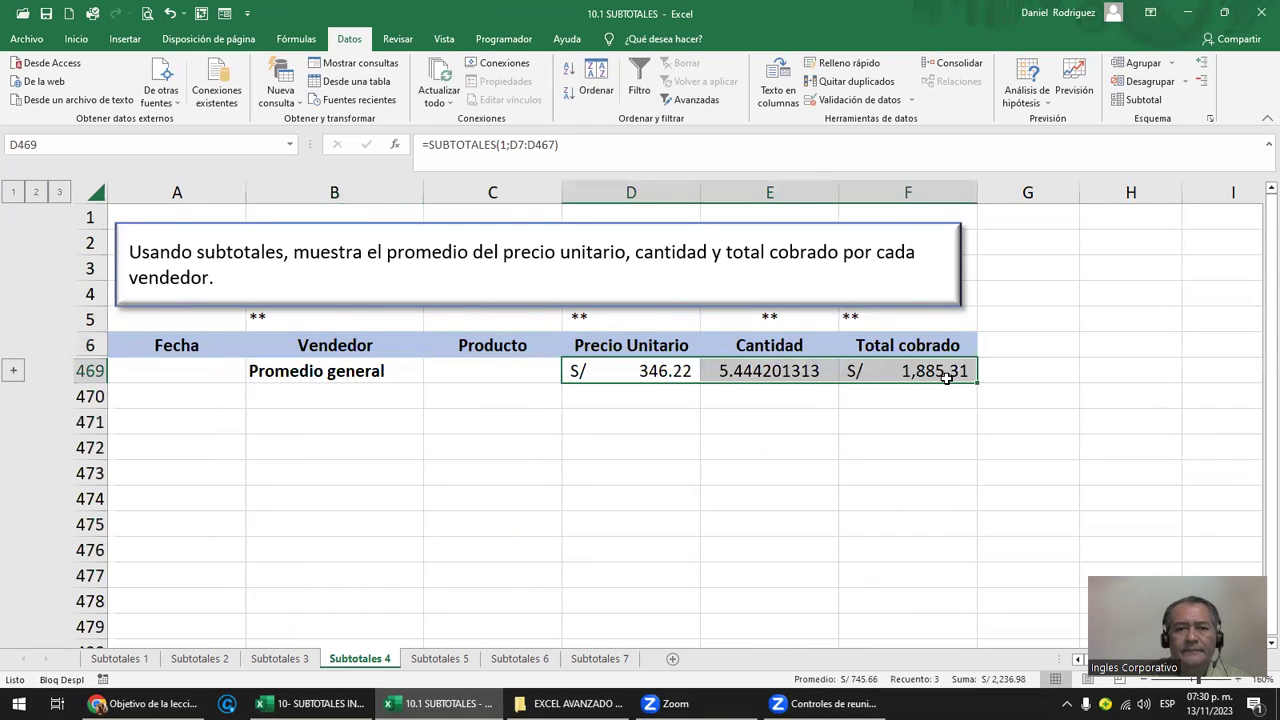
click(36, 192)
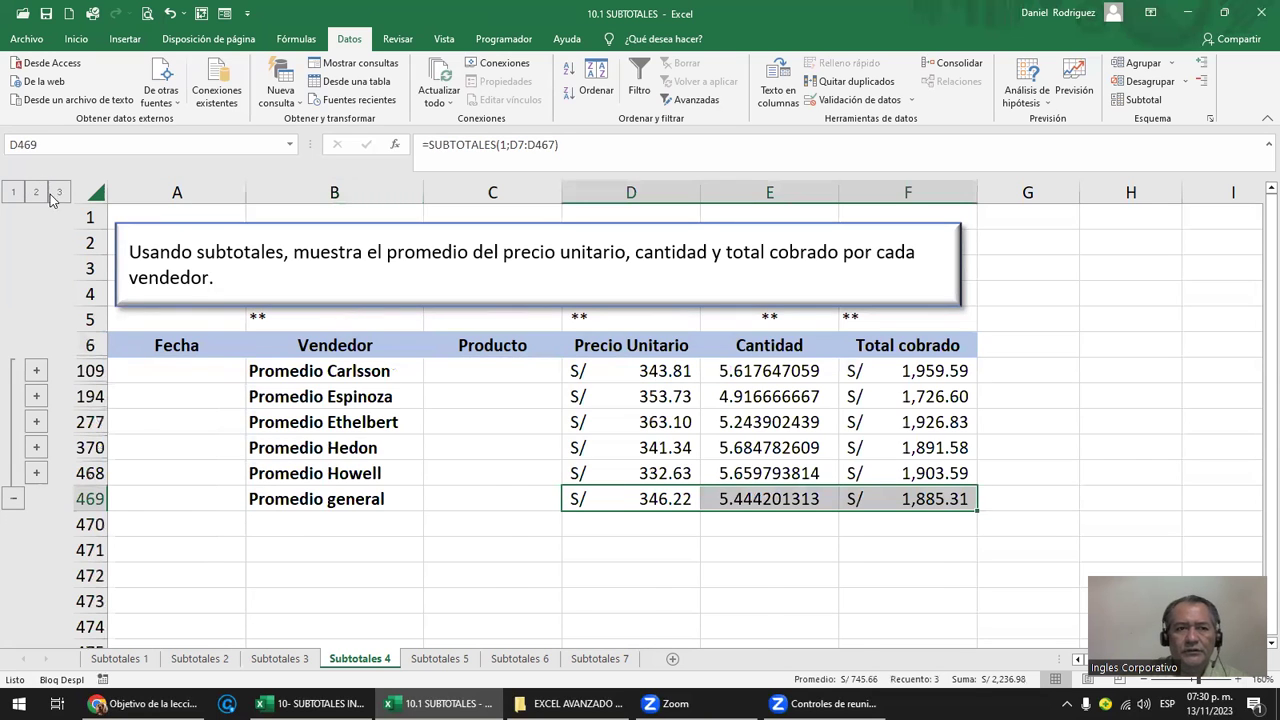
click(58, 192)
click(631, 373)
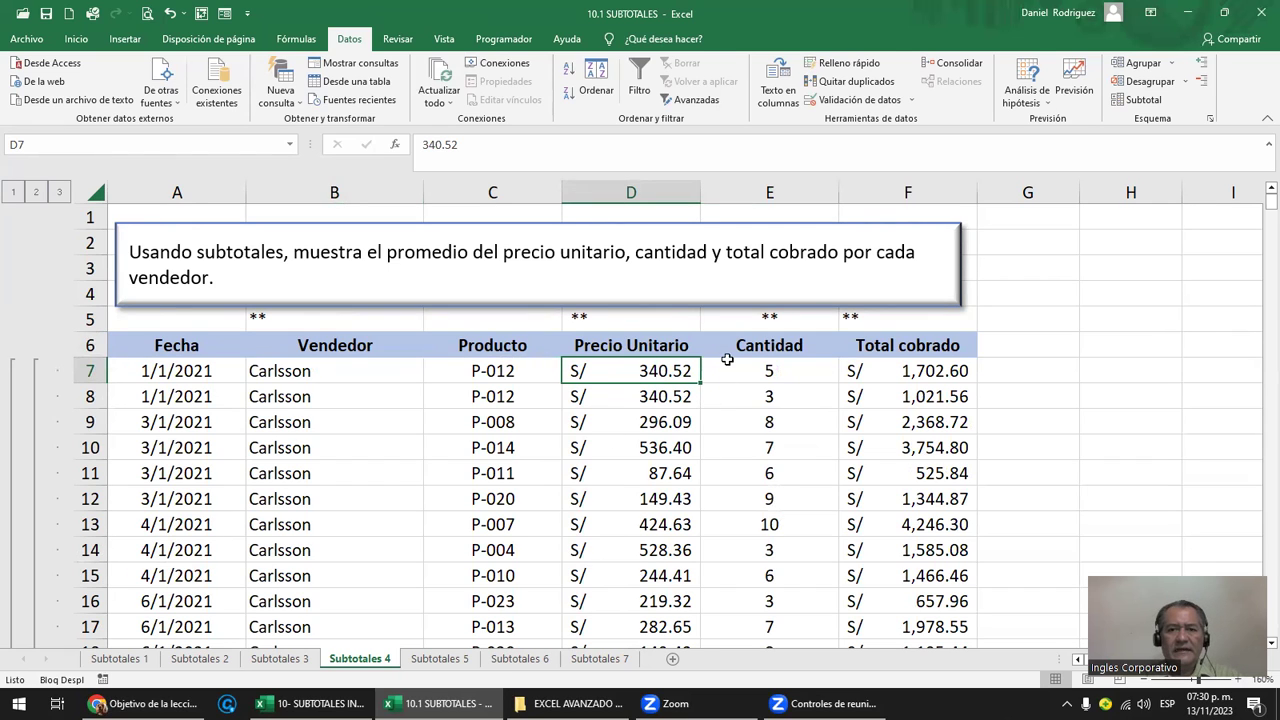
- Sort the table by Total cobrado ascending, accepting removal of the subtotals
click(948, 346)
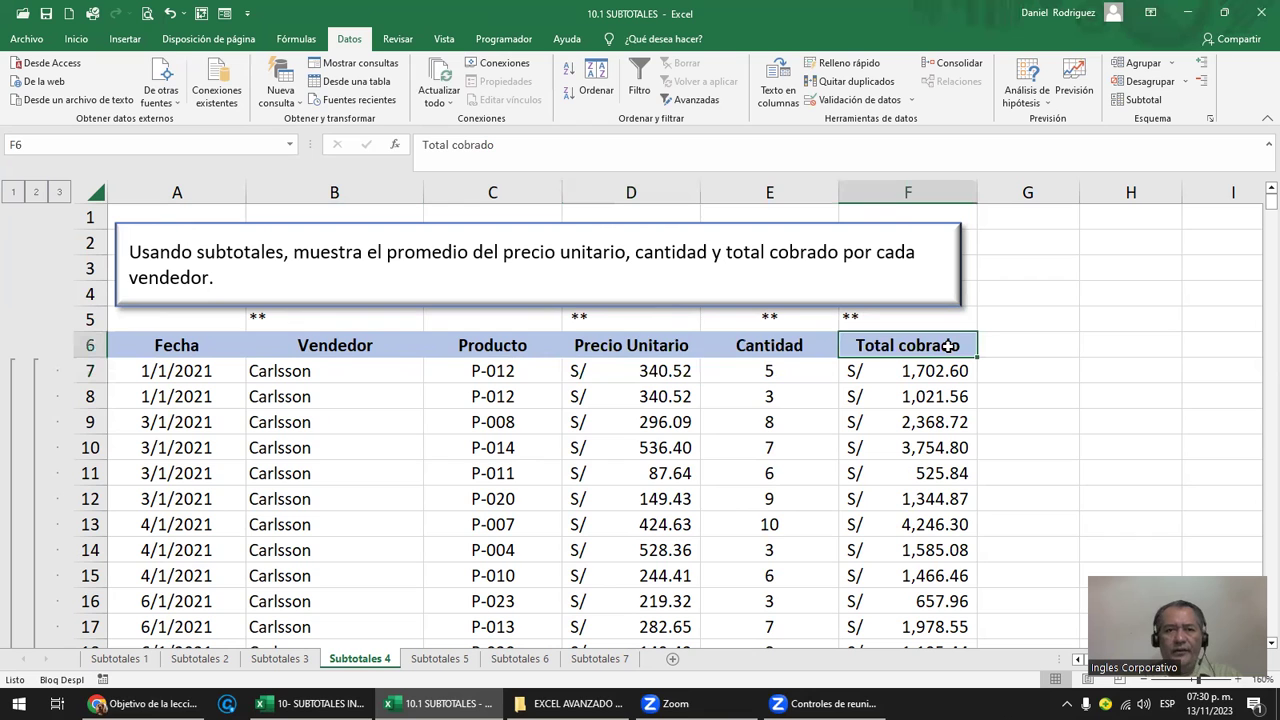
click(575, 77)
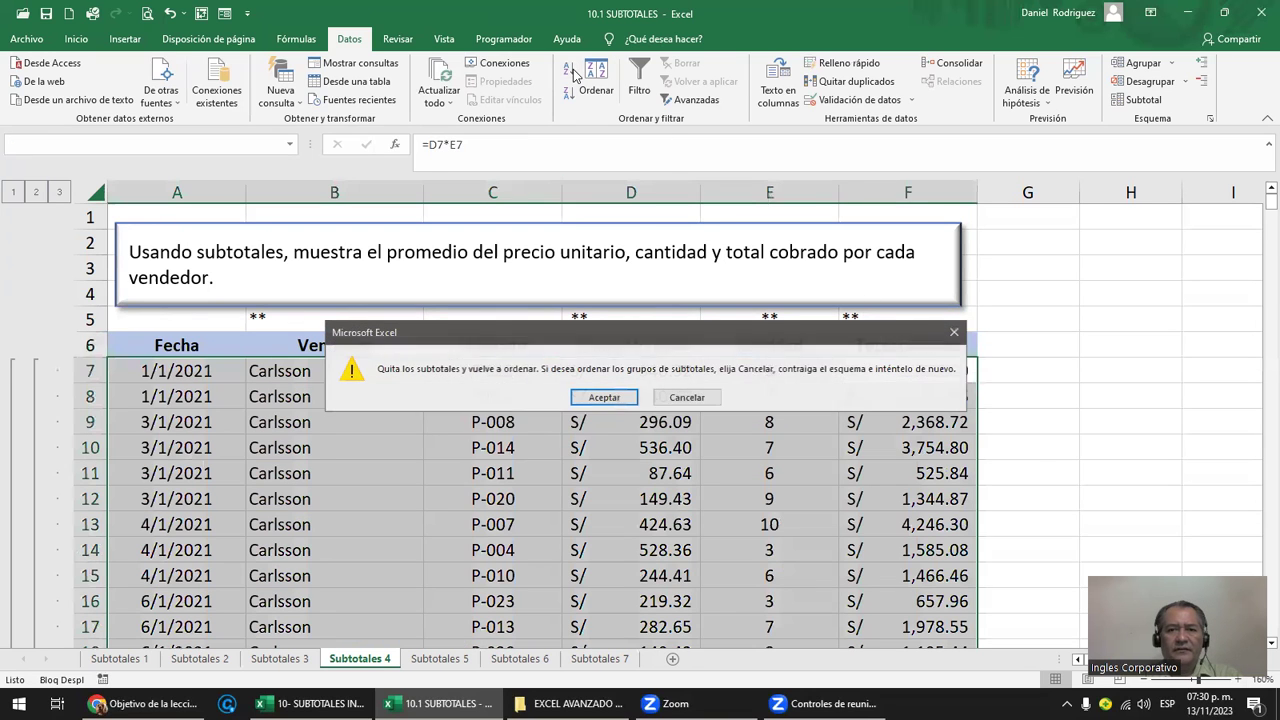
click(608, 399)
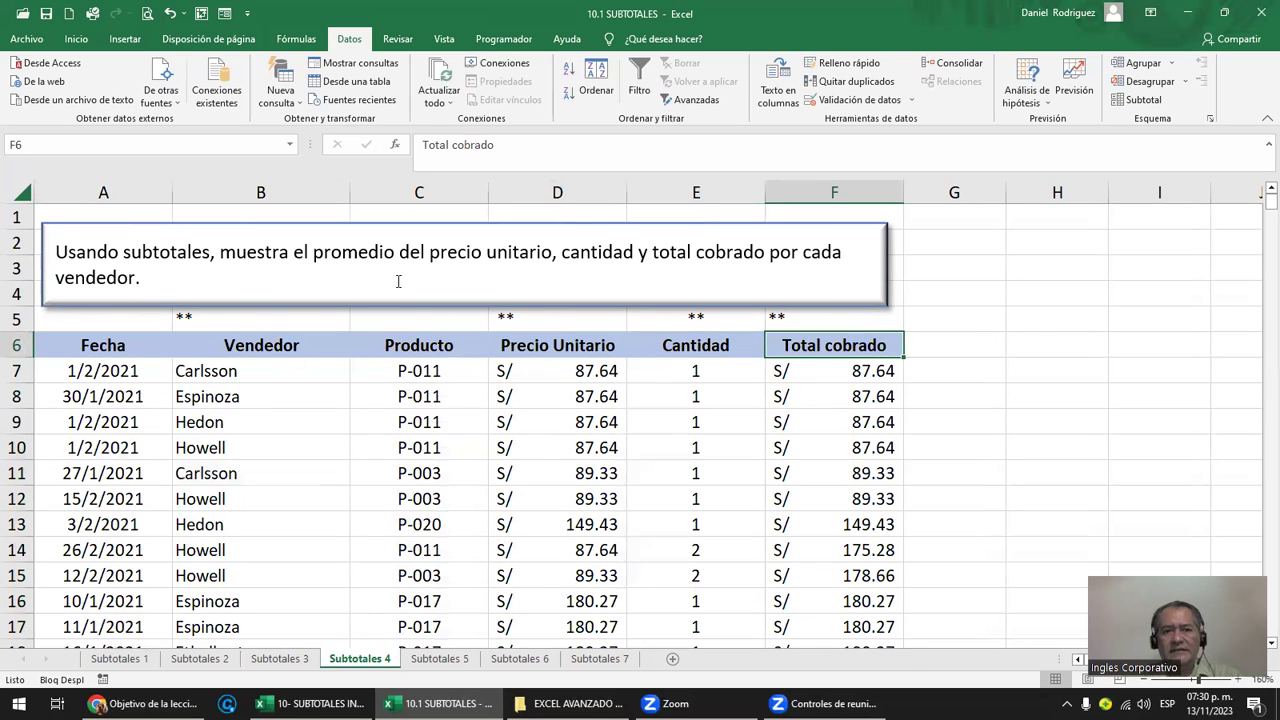
click(828, 376)
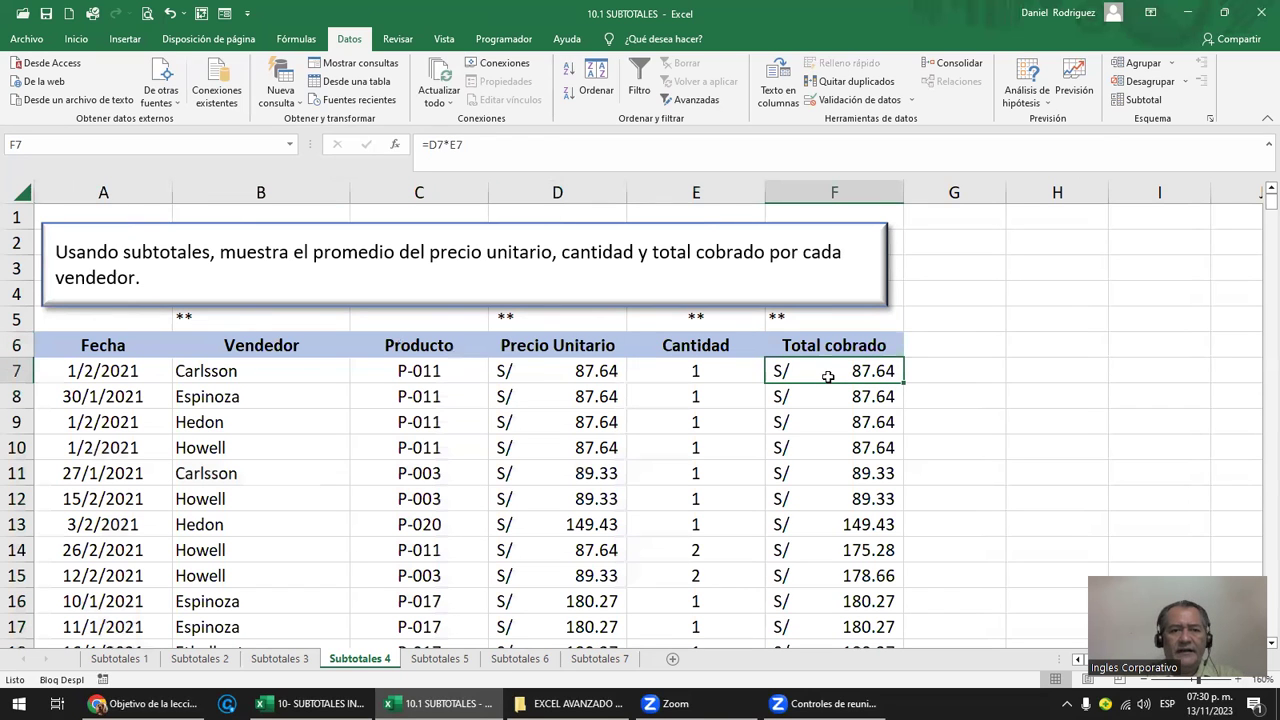
- Close the Subtotal dialog, then switch to the other workbook and back to 10.1 SUBTOTALES
click(1162, 104)
click(1046, 441)
click(954, 419)
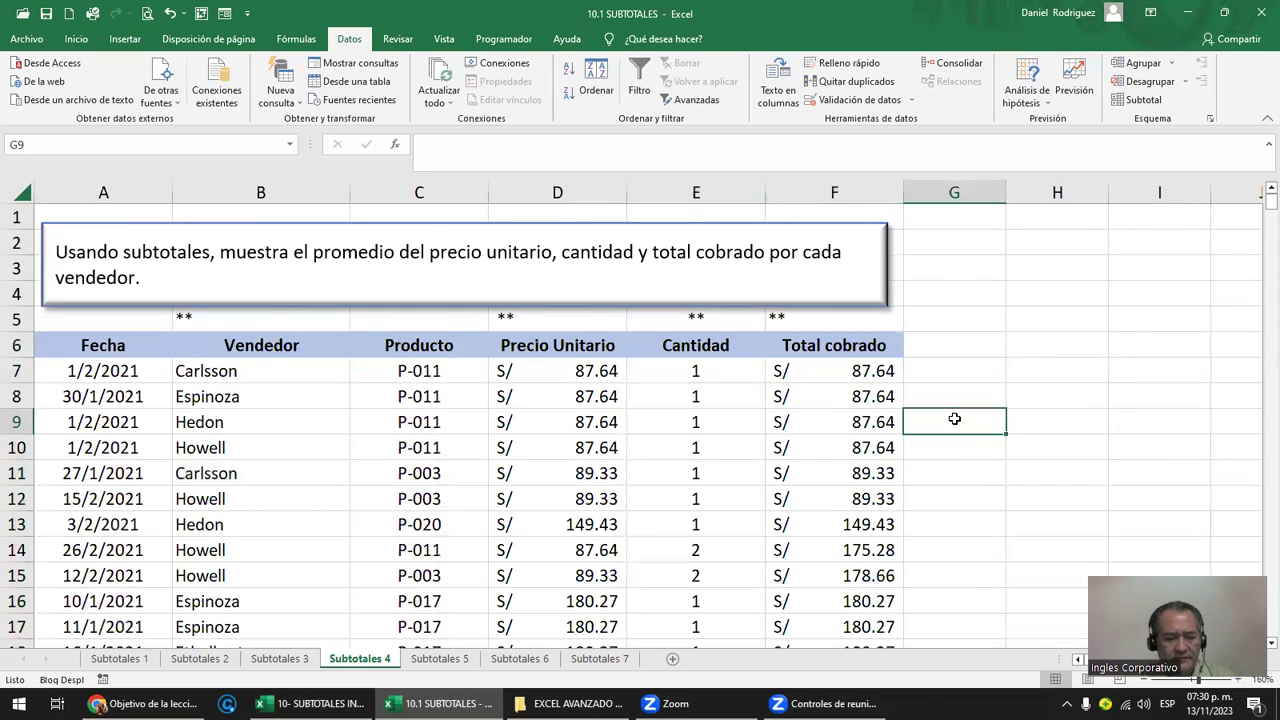
key(alt+Tab)
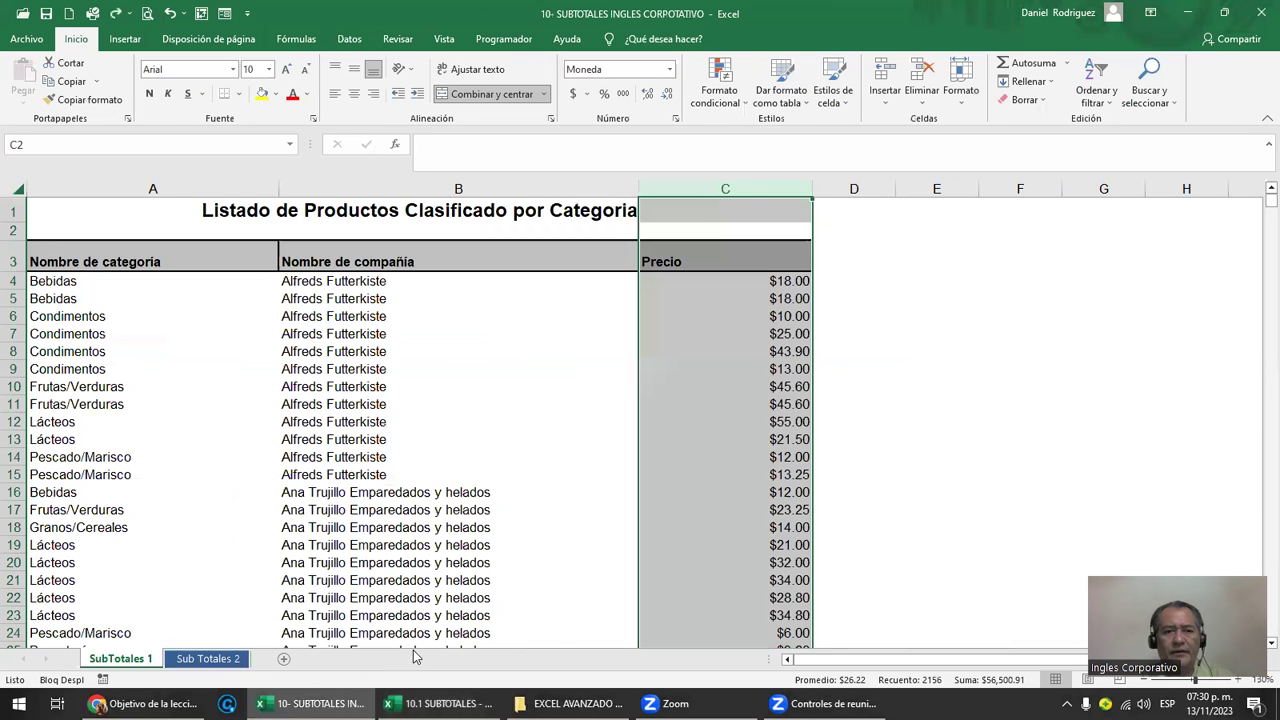
click(440, 703)
- Reapply per-Vendedor Promedio subtotals, check the Promedio Carlsson row, then go to Subtotales 5
click(834, 345)
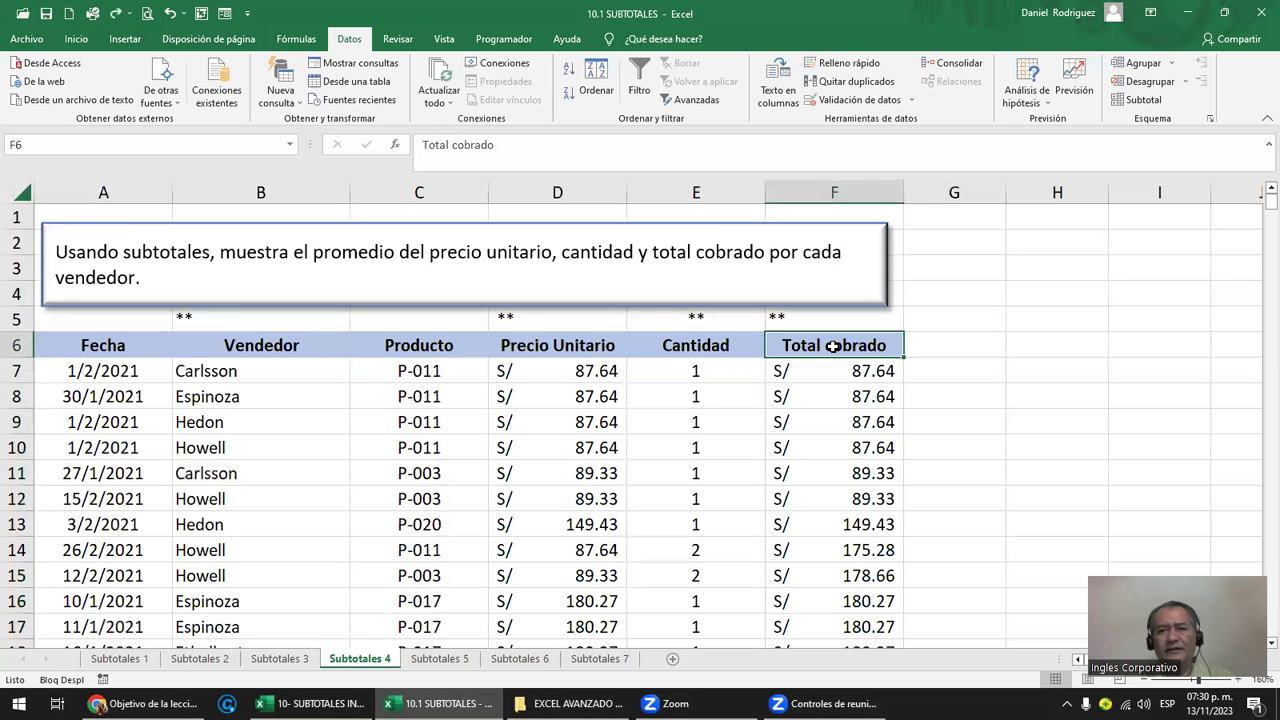
click(1146, 104)
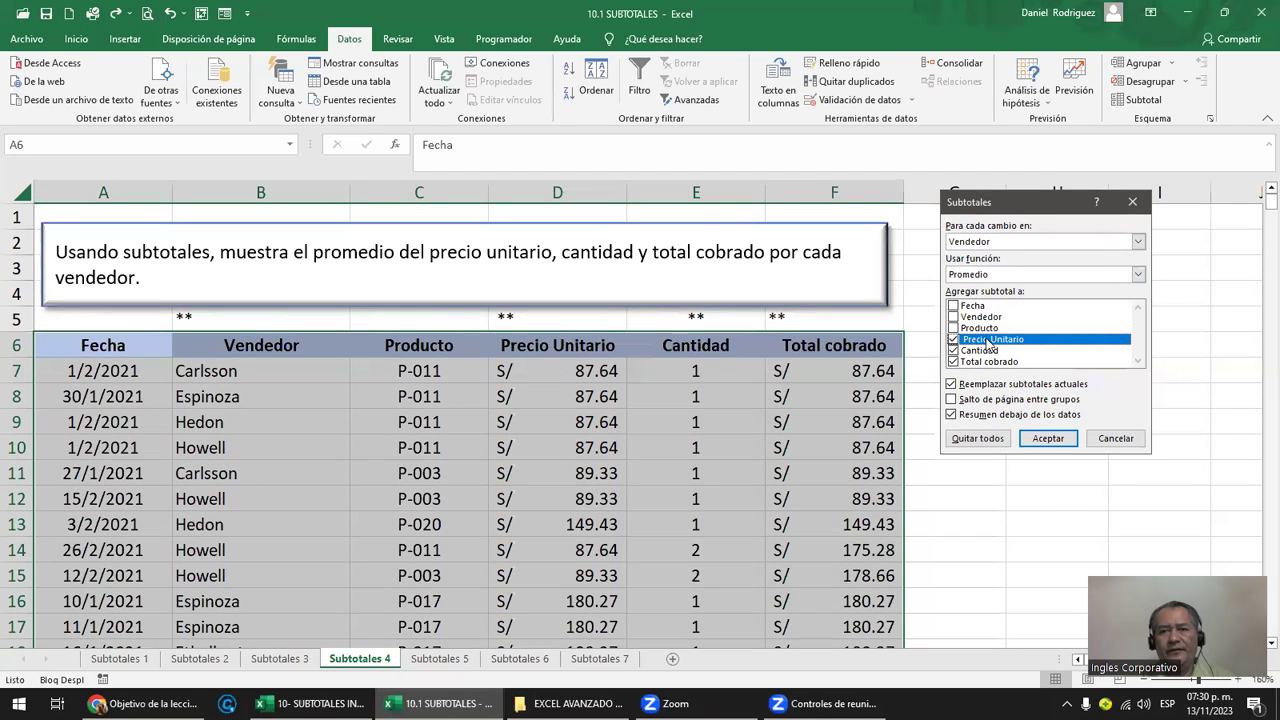
click(1047, 438)
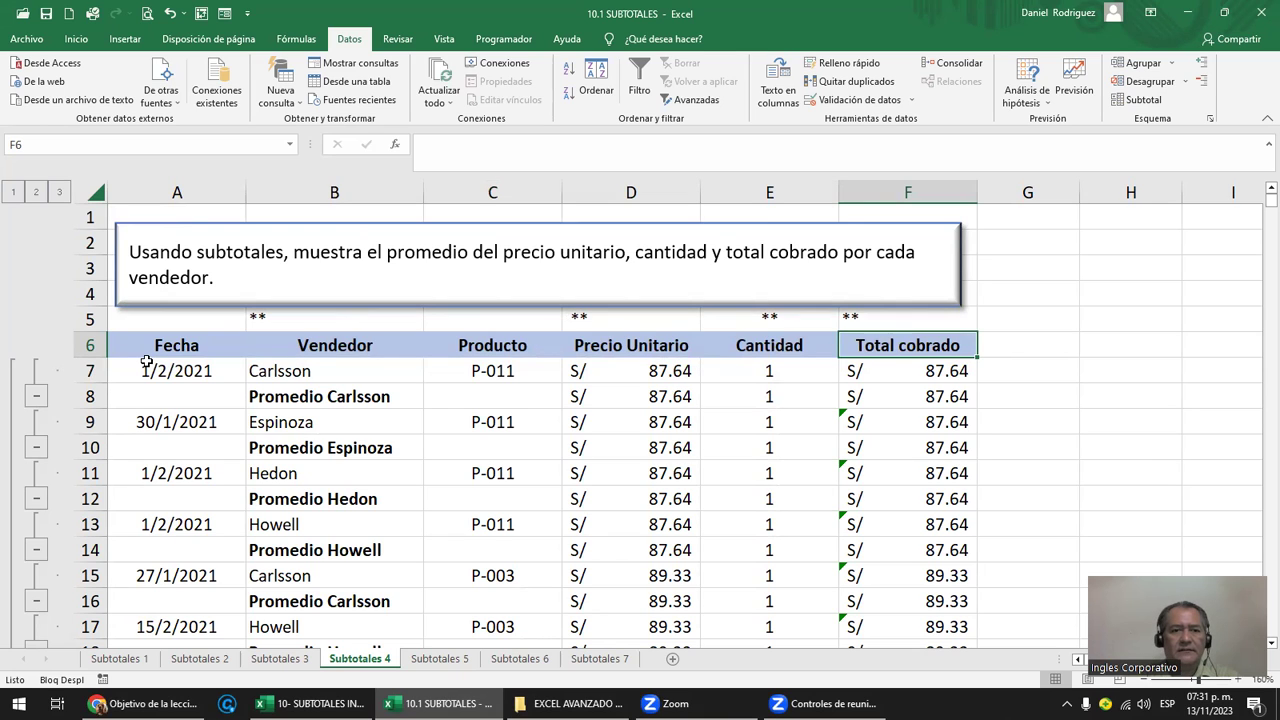
click(297, 390)
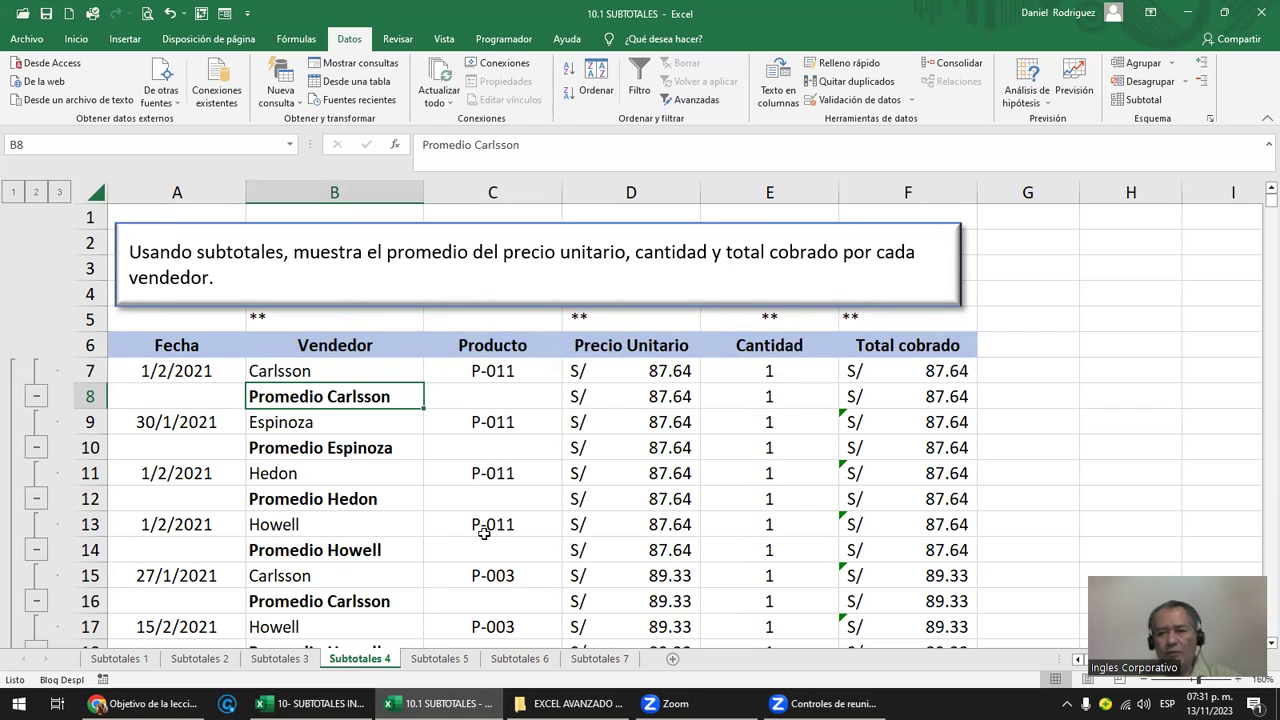
click(440, 660)
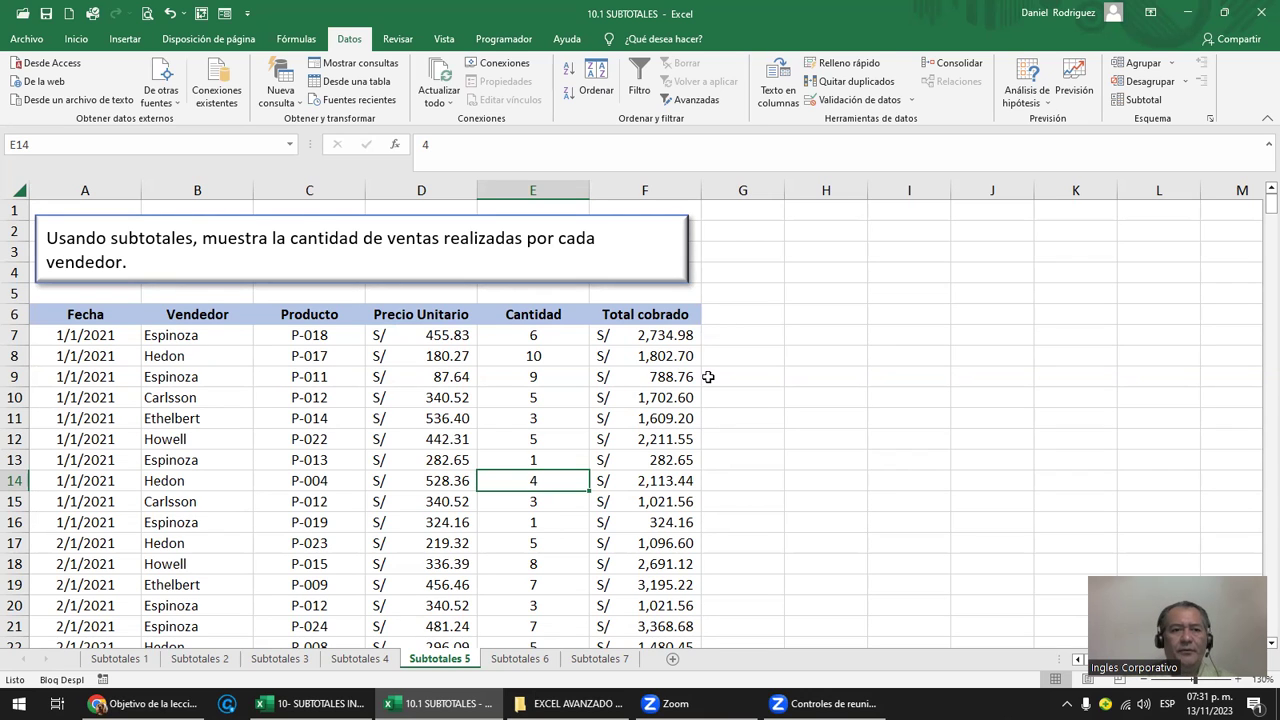
- Colour the phrase 'cantidad de ventas' red in the Subtotales 5 instruction box
click(198, 187)
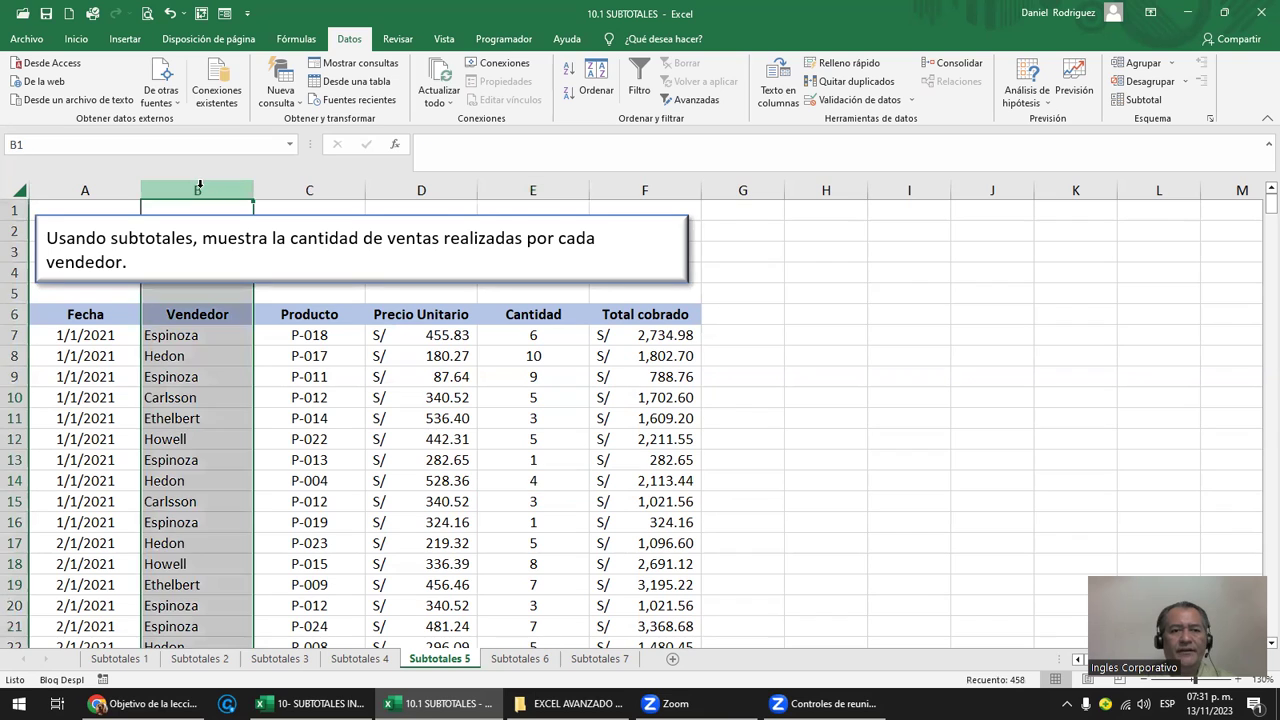
click(220, 293)
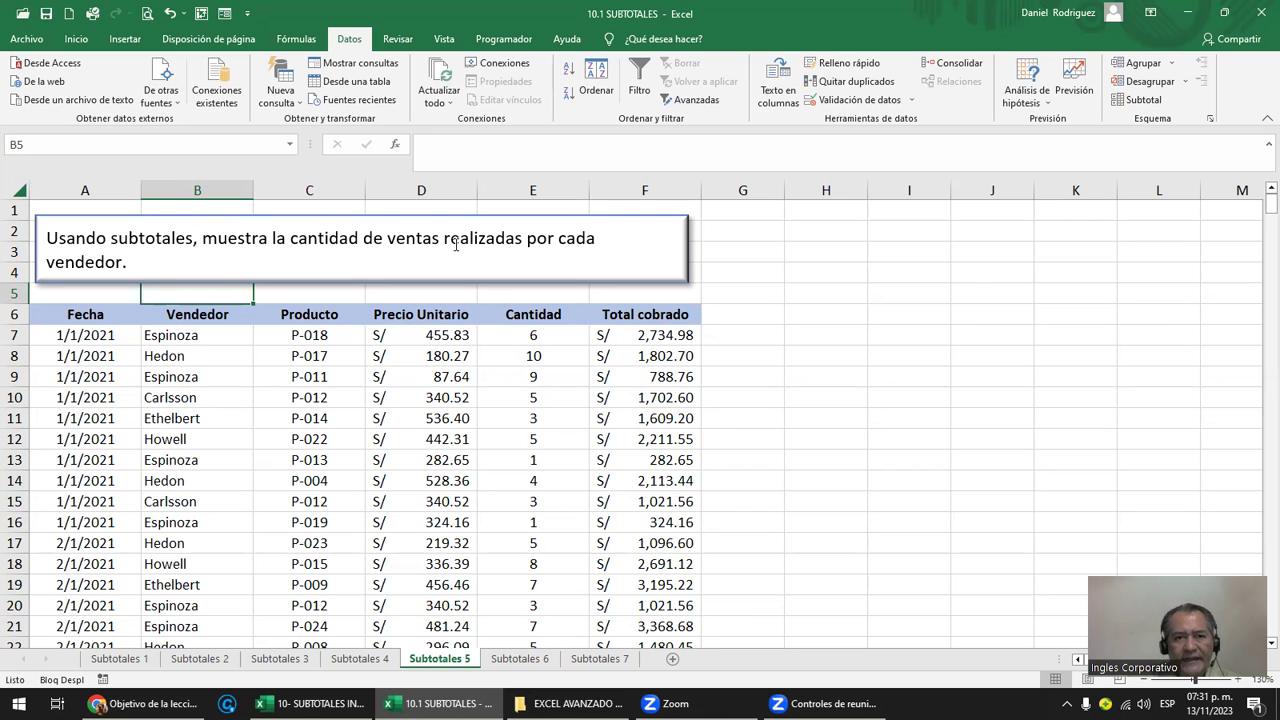
drag(440, 240, 315, 246)
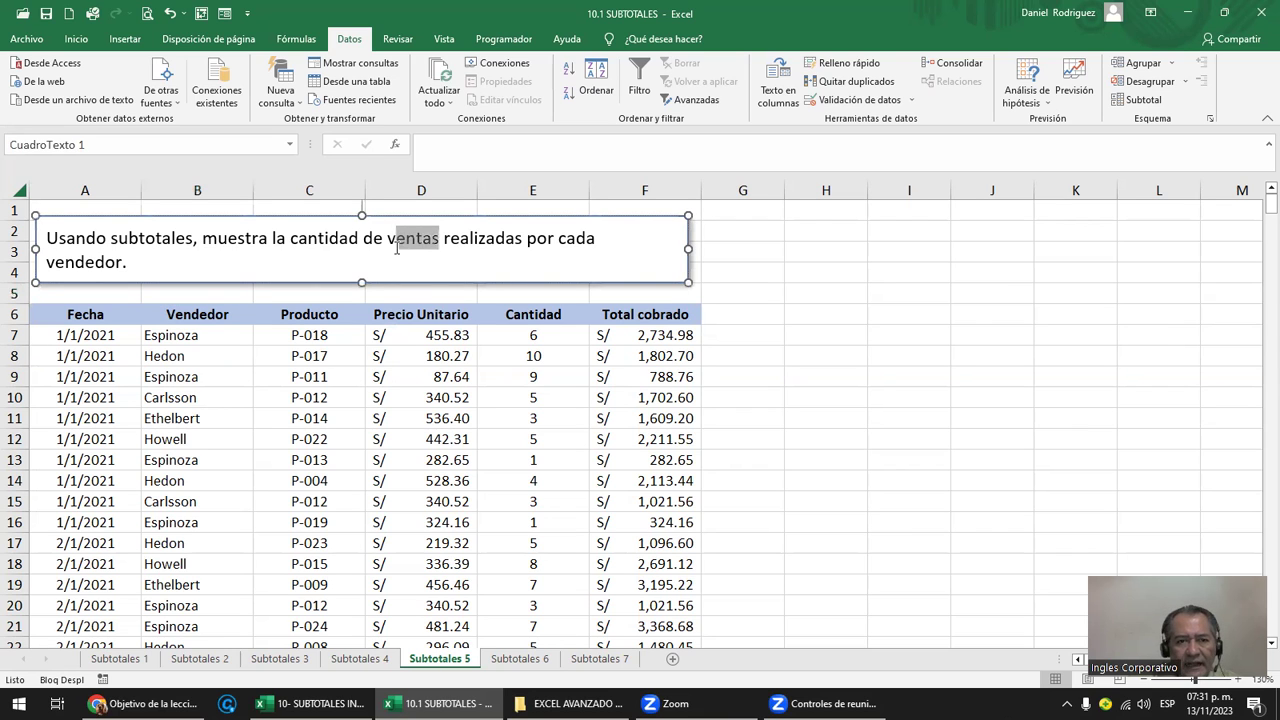
click(76, 38)
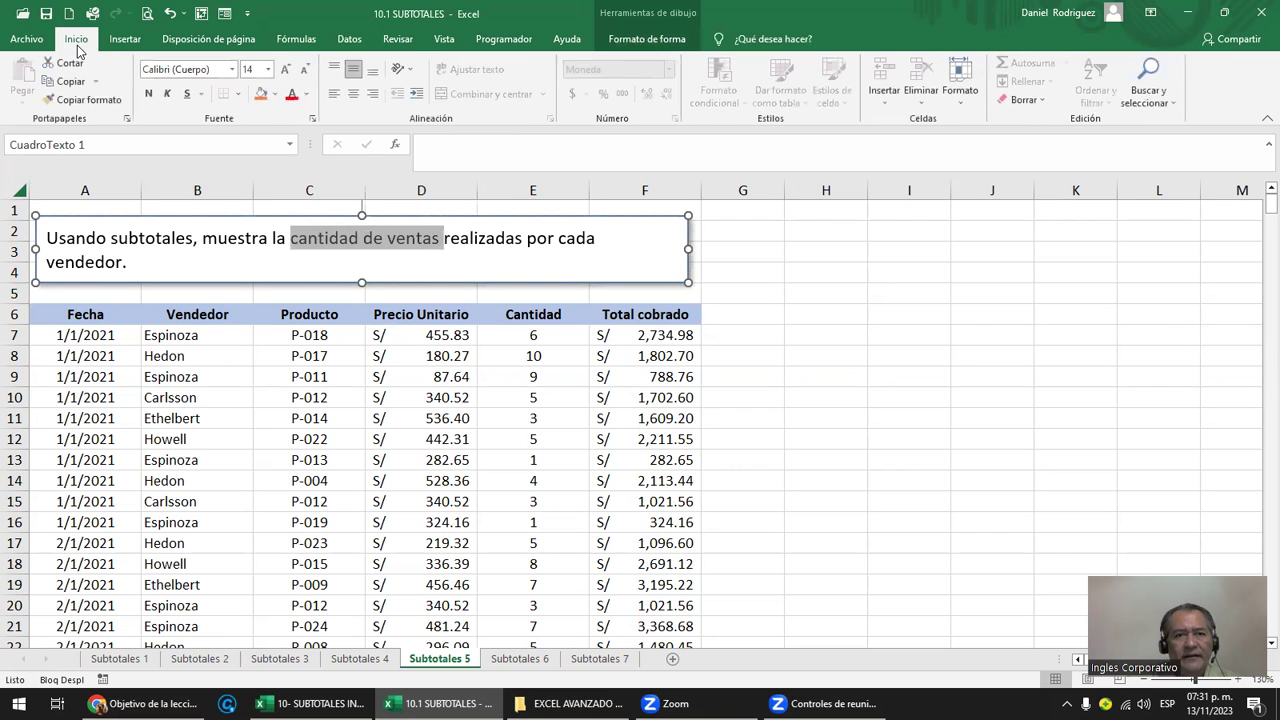
click(291, 95)
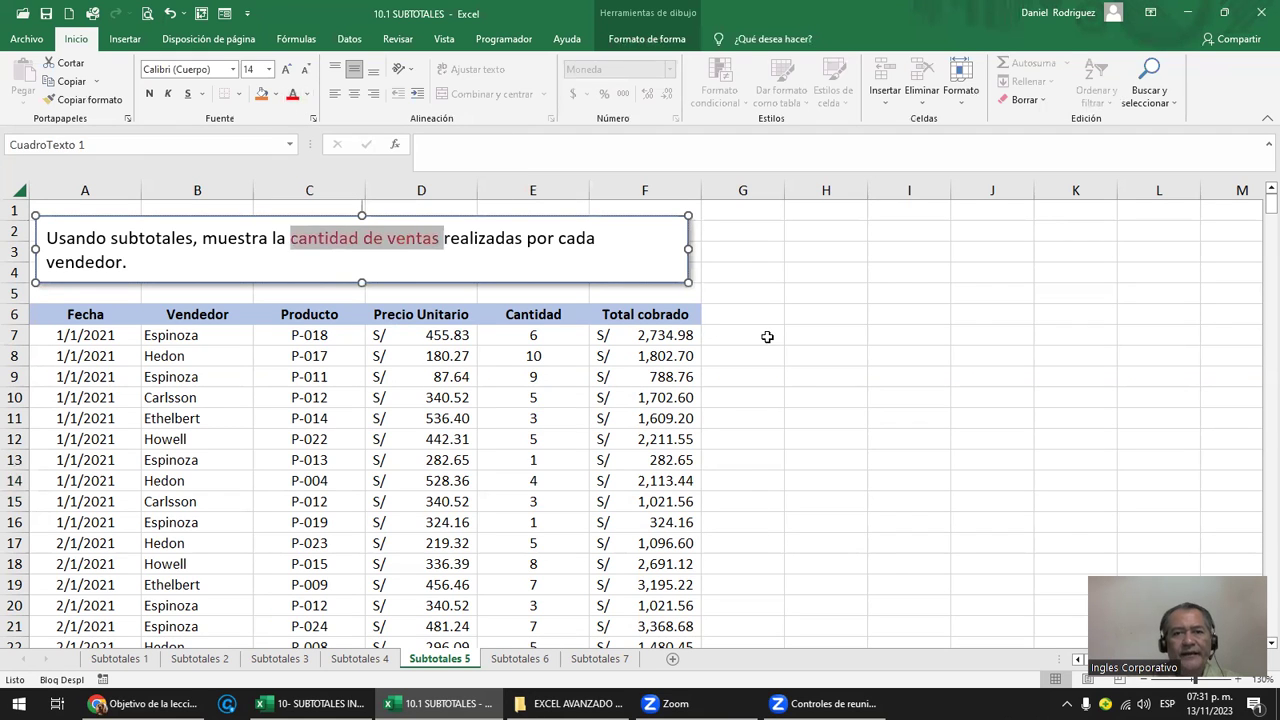
click(767, 335)
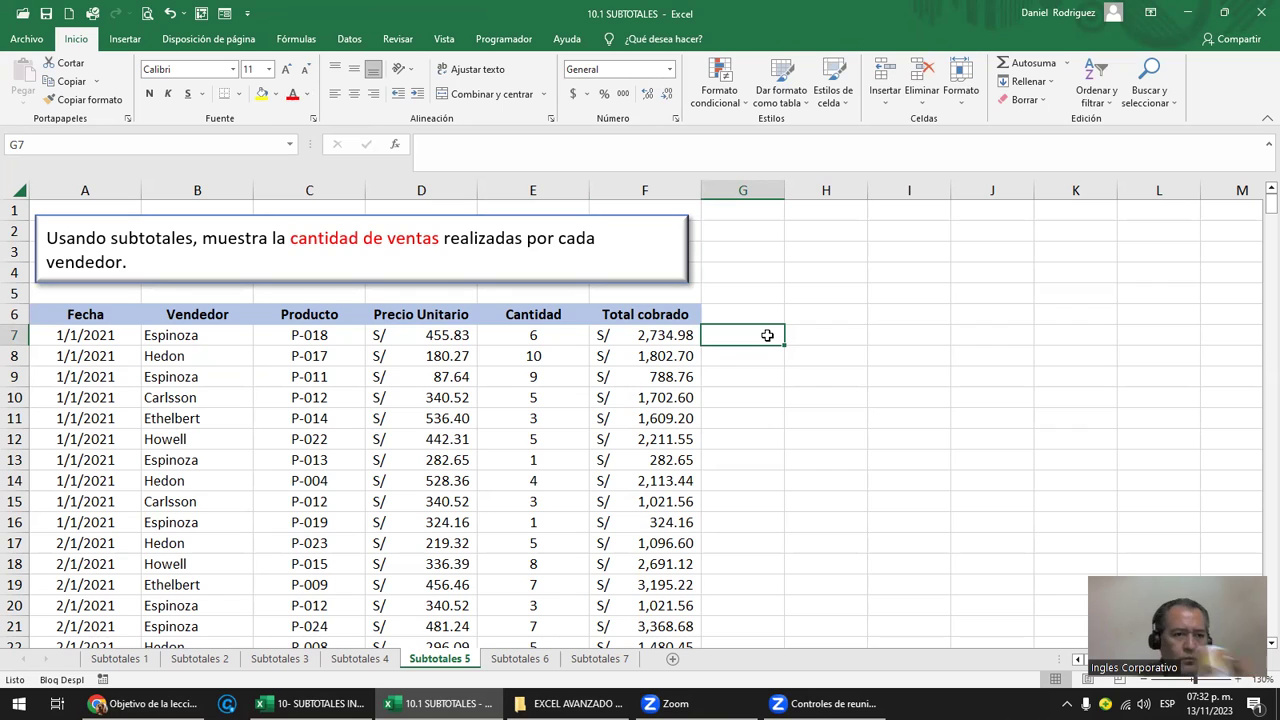
- Enter the note 'CUANTAS VENTAS HA HECHO CADA VENDEDOR' in cell H3, fixing the typos
click(815, 254)
text(cuanta)
key(BackSpace)
key(BackSpace)
key(BackSpace)
key(BackSpace)
key(BackSpace)
key(BackSpace)
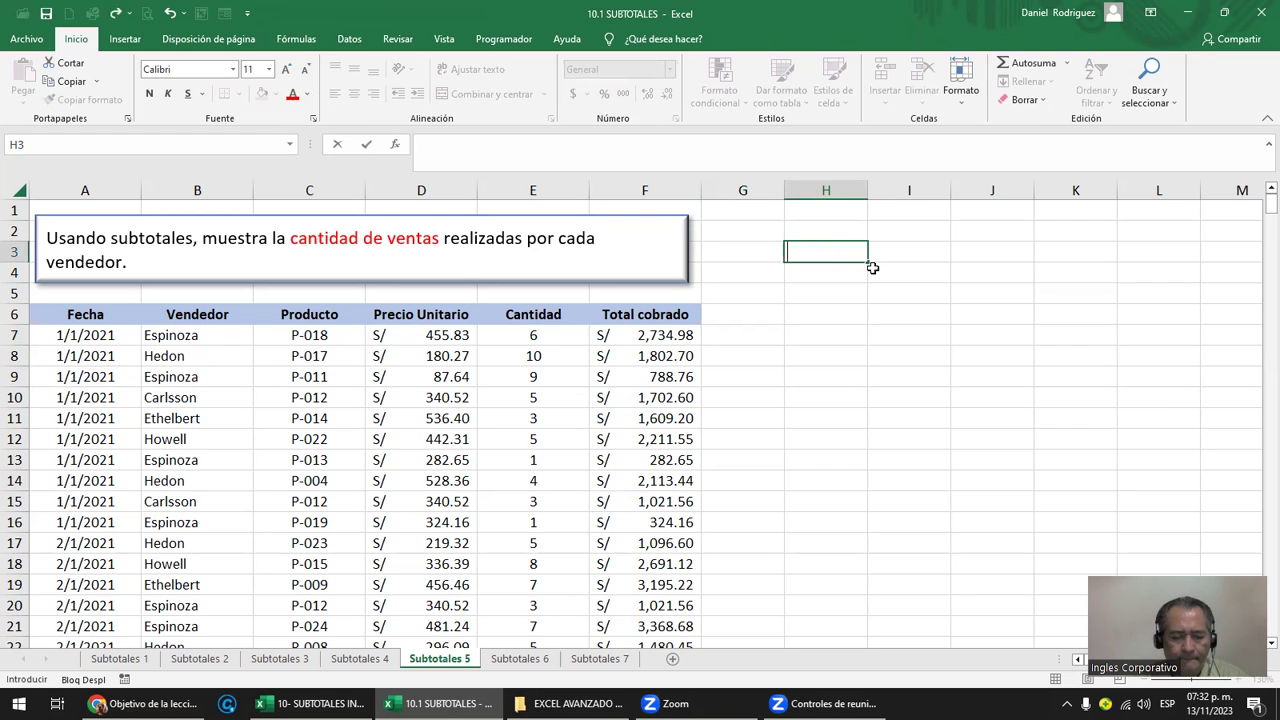
text(CUAN)
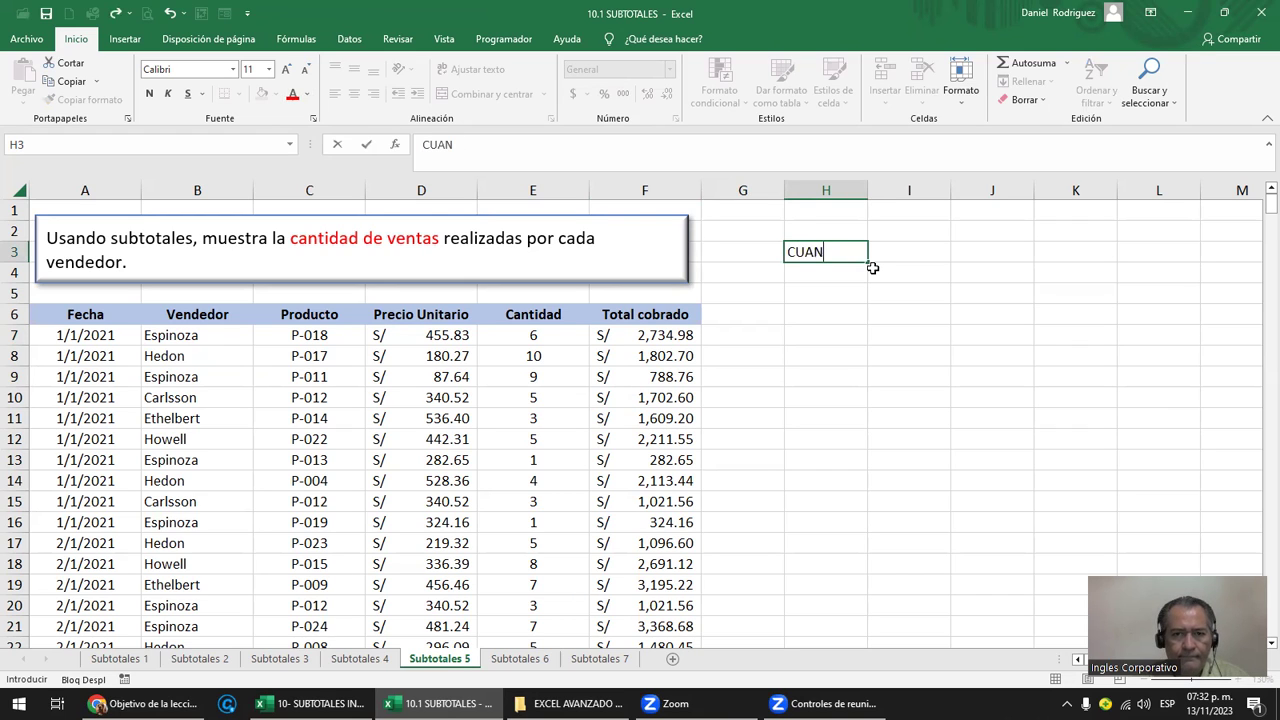
text(TAS VENTAS HA HECHO CADA VENDEDOR)
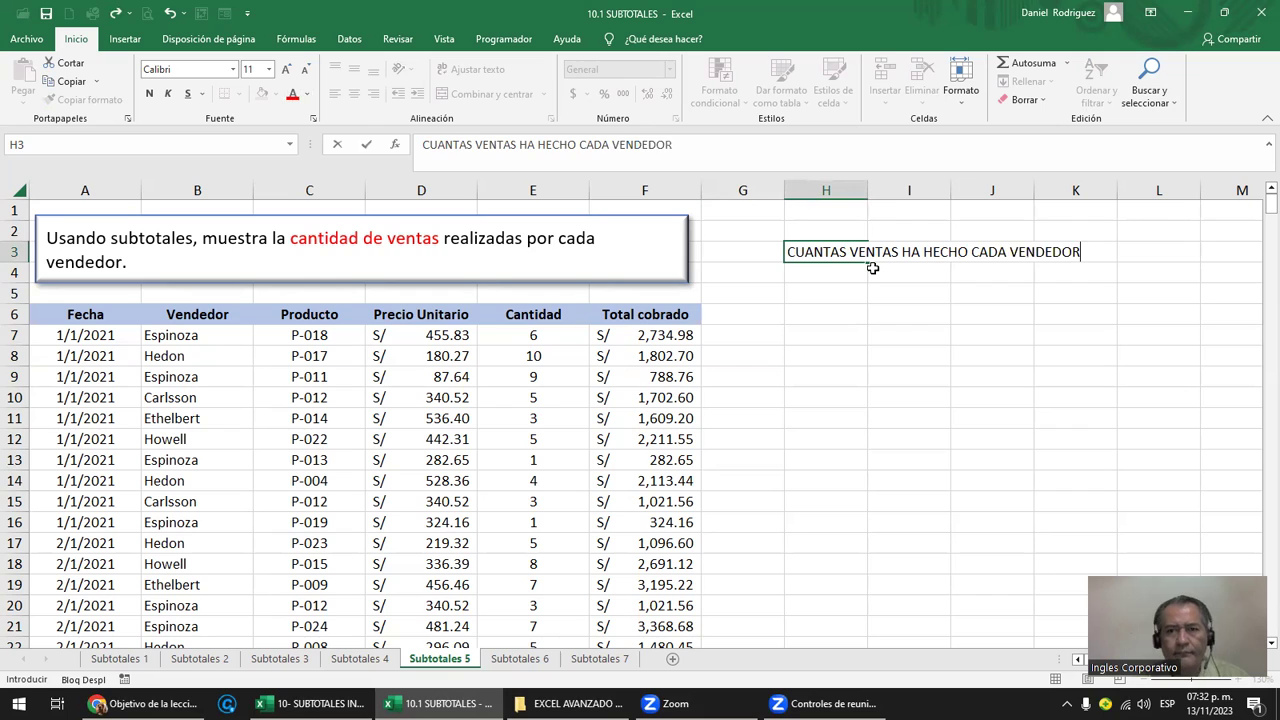
key(Return)
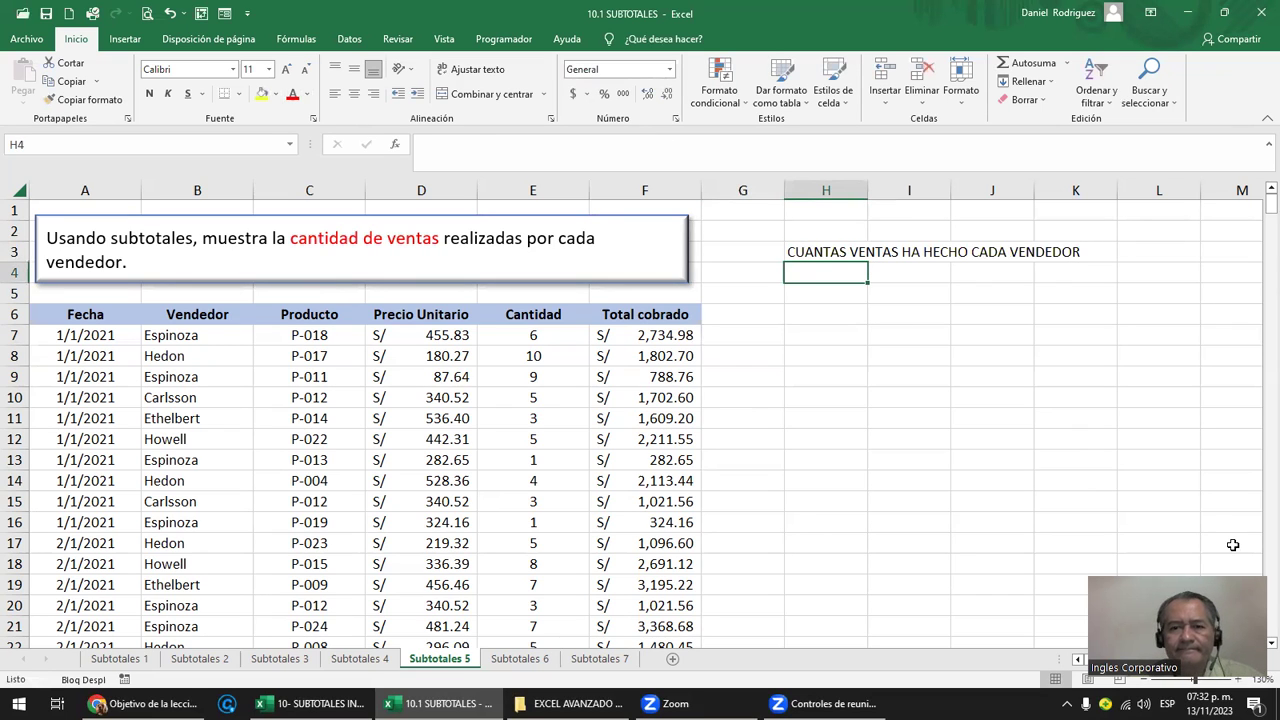
click(755, 338)
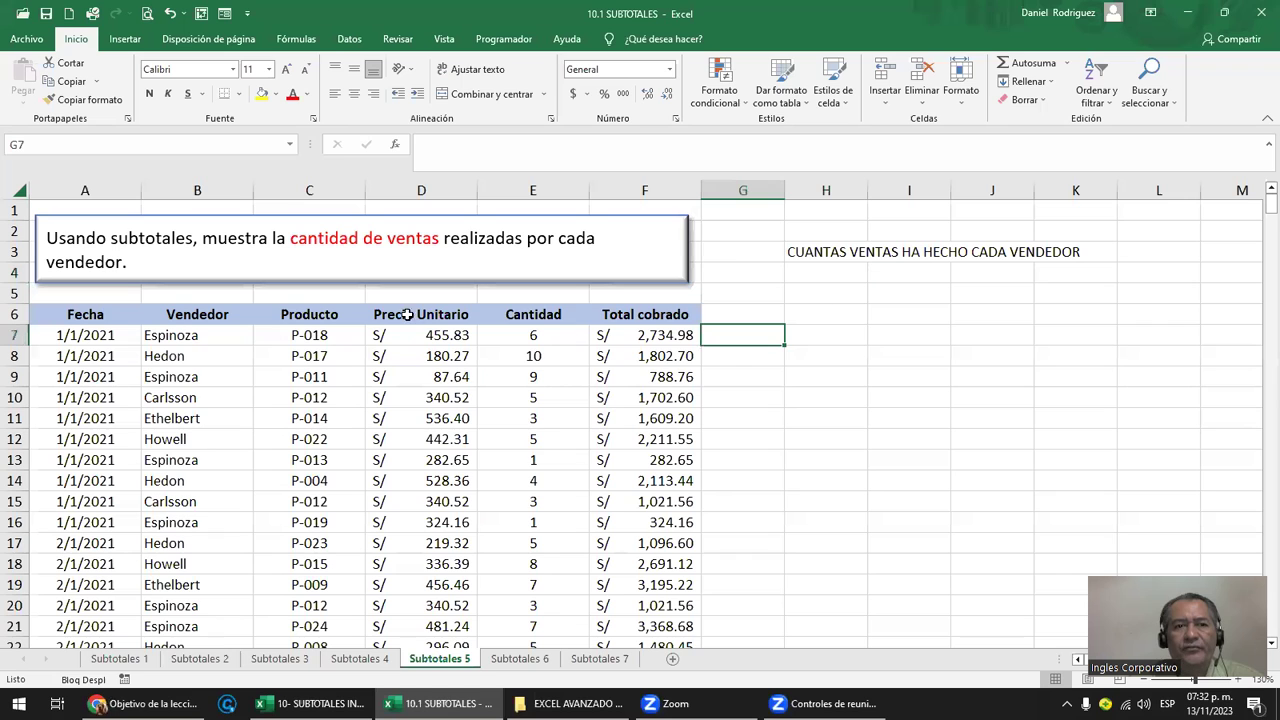
click(191, 334)
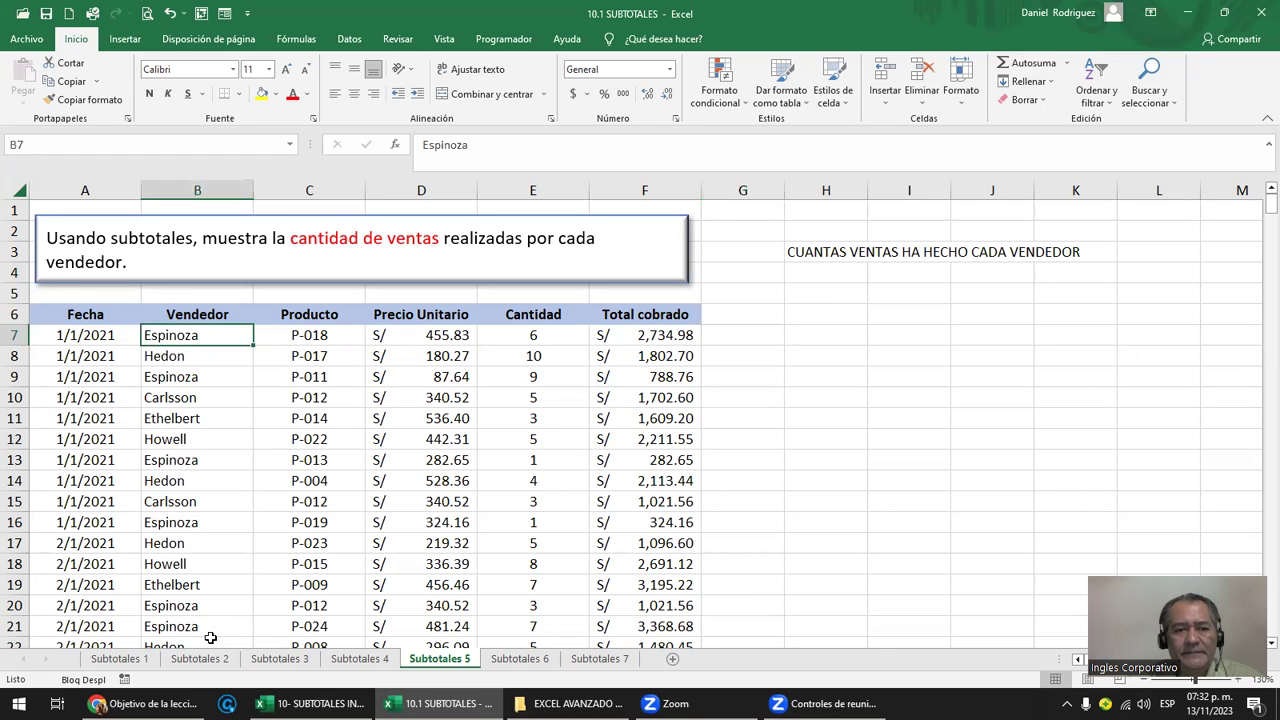
click(118, 659)
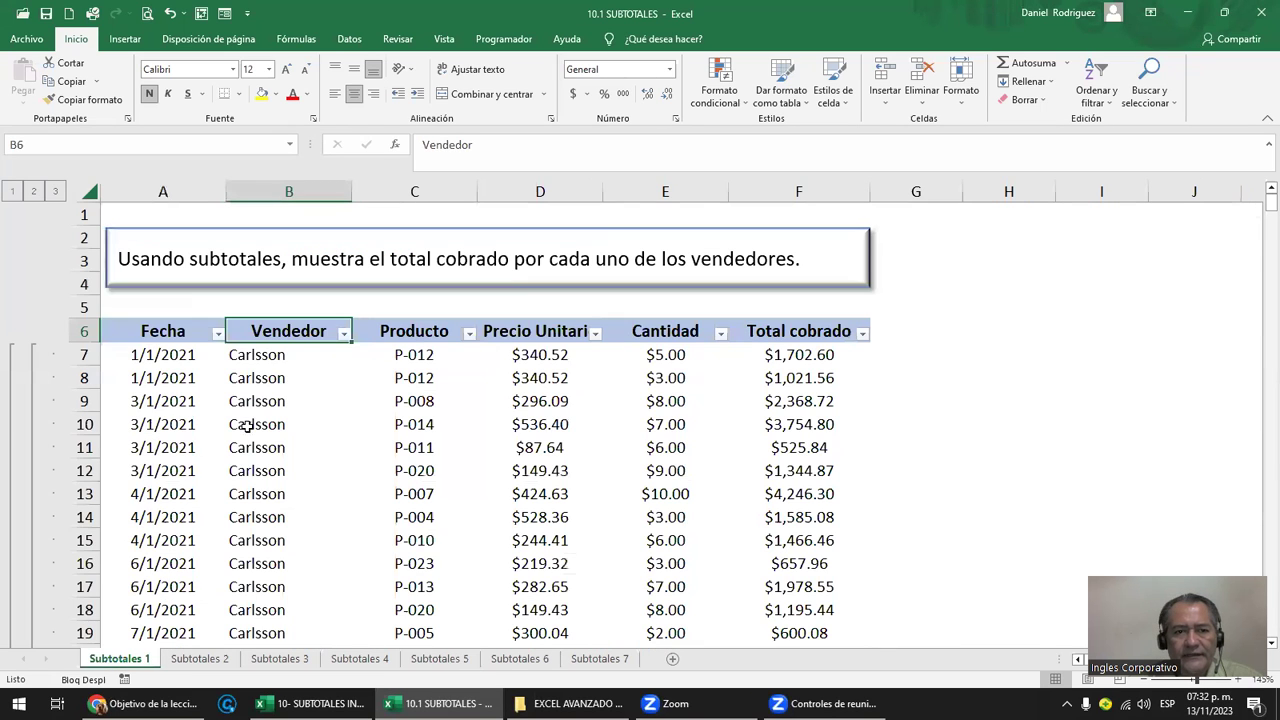
click(268, 358)
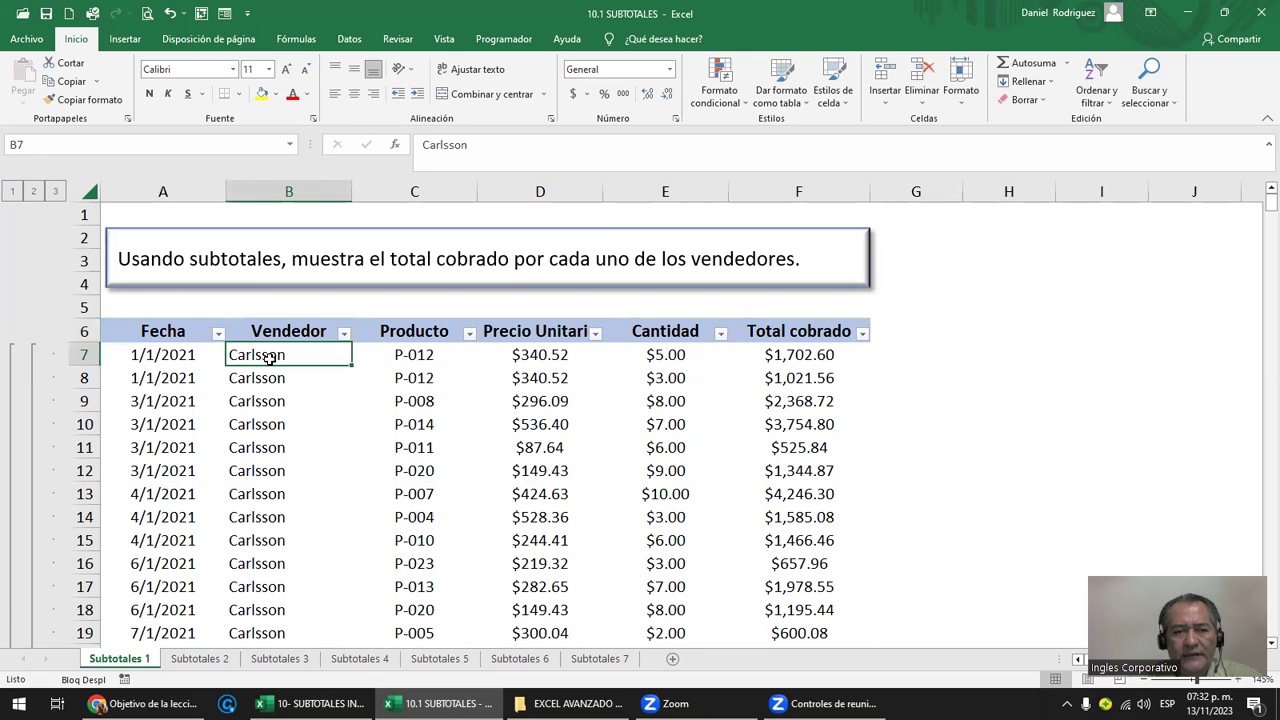
drag(268, 358, 333, 689)
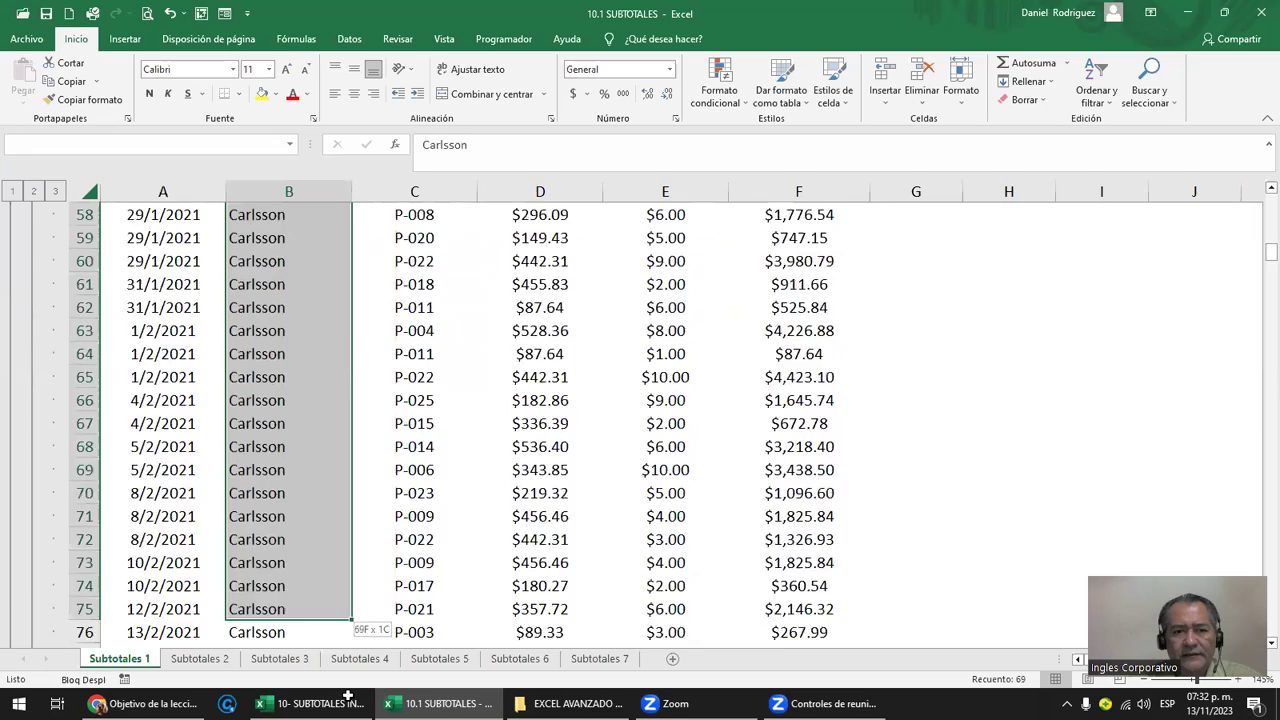
mouse_move(333, 689)
mouse_down()
mouse_move(278, 331)
mouse_move(320, 331)
mouse_up()
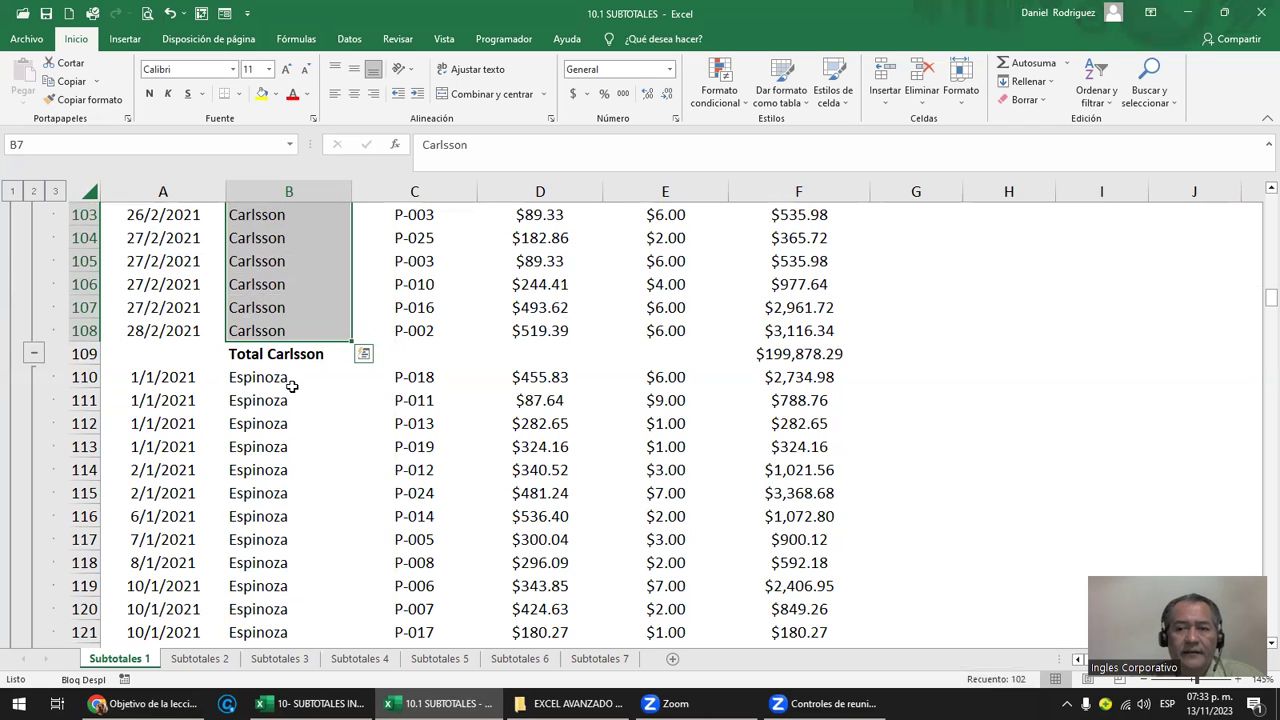
click(460, 660)
drag(291, 238, 441, 240)
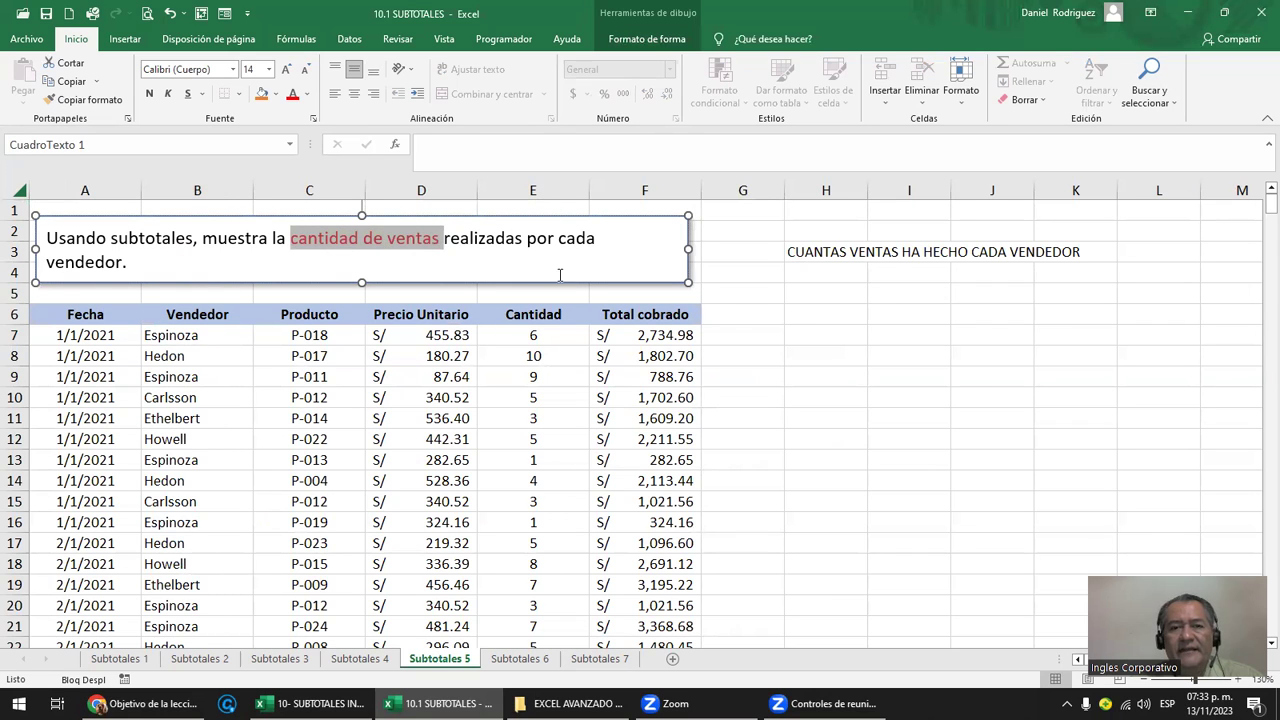
- Review the sales table by selecting the price, quantity and total columns and the first entries
click(755, 329)
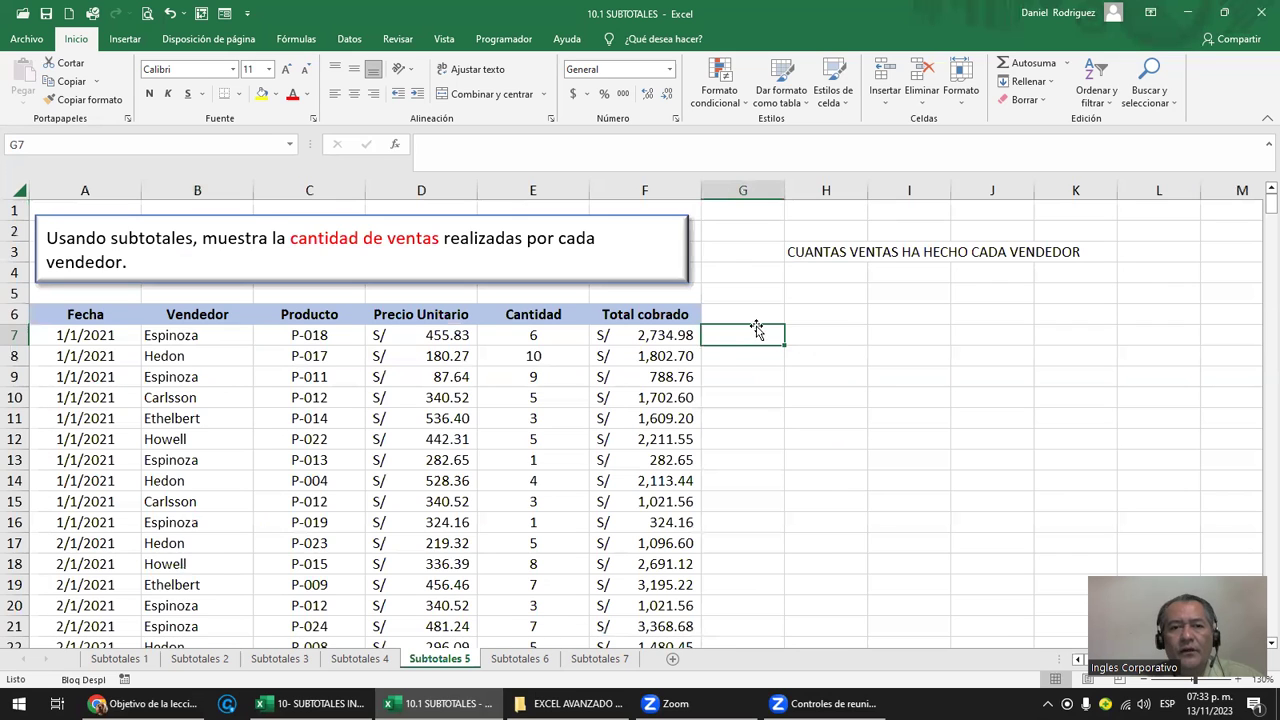
drag(645, 190, 440, 192)
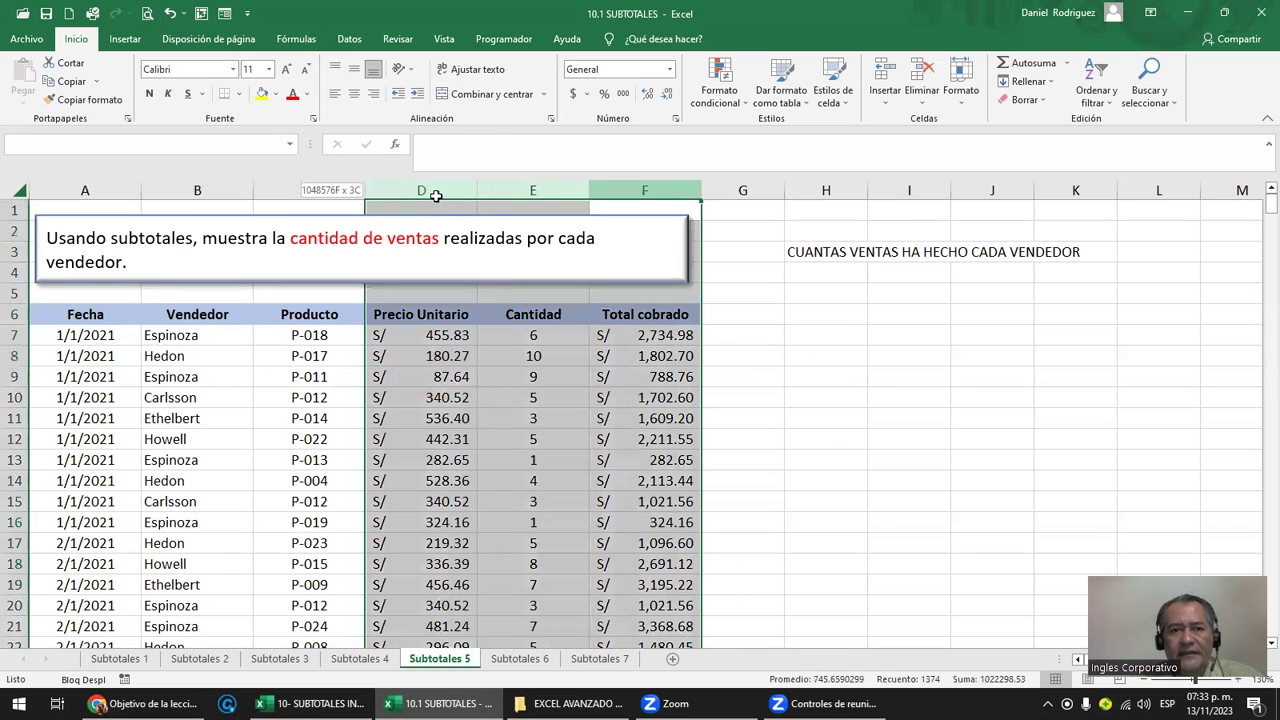
click(537, 347)
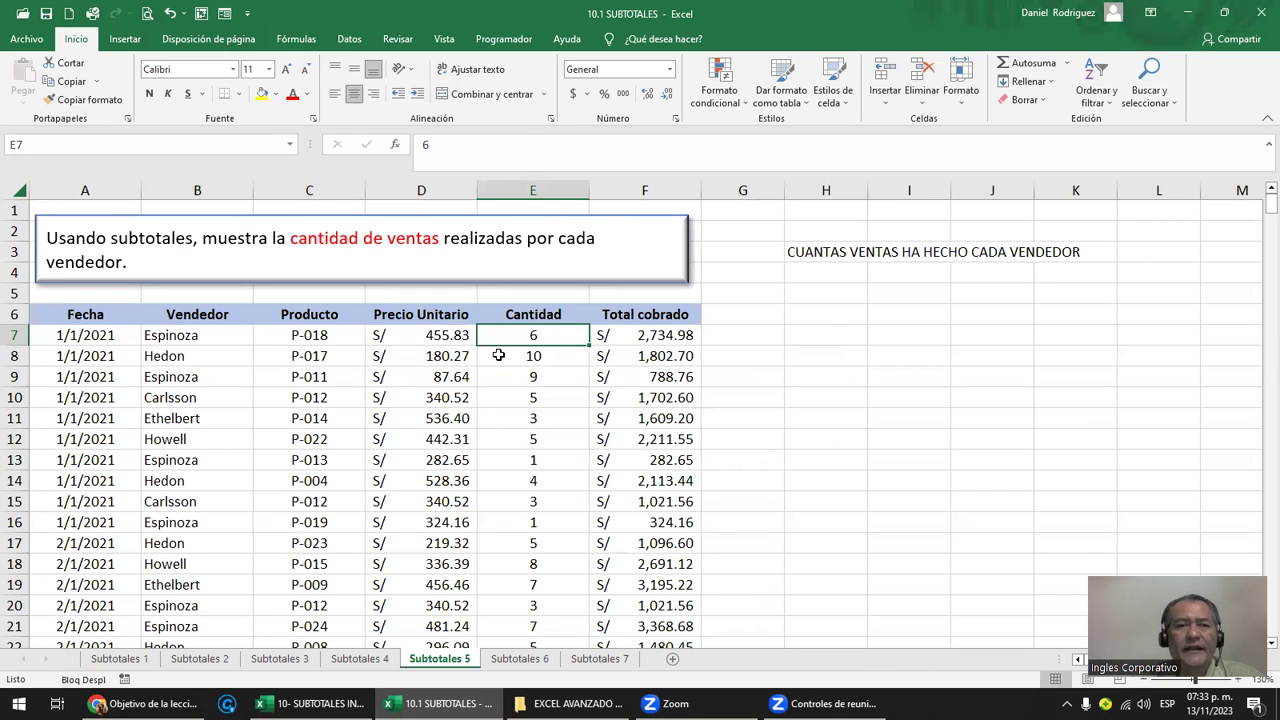
click(203, 337)
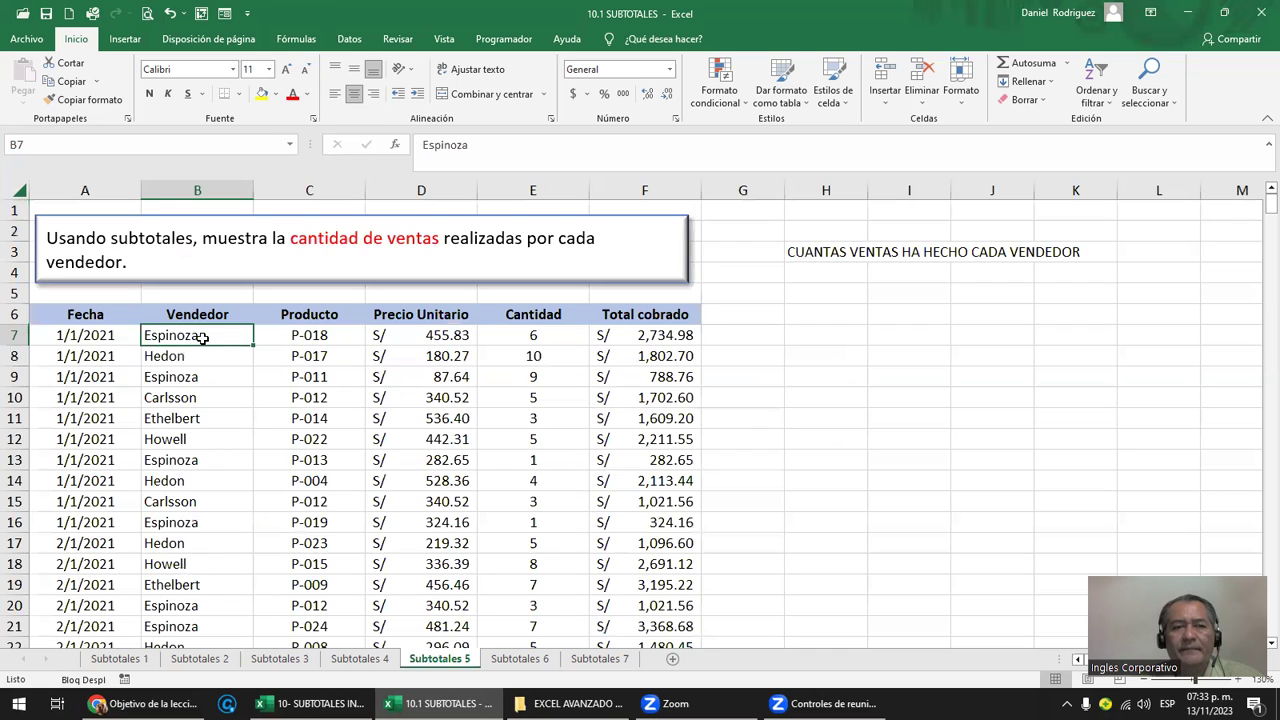
click(321, 338)
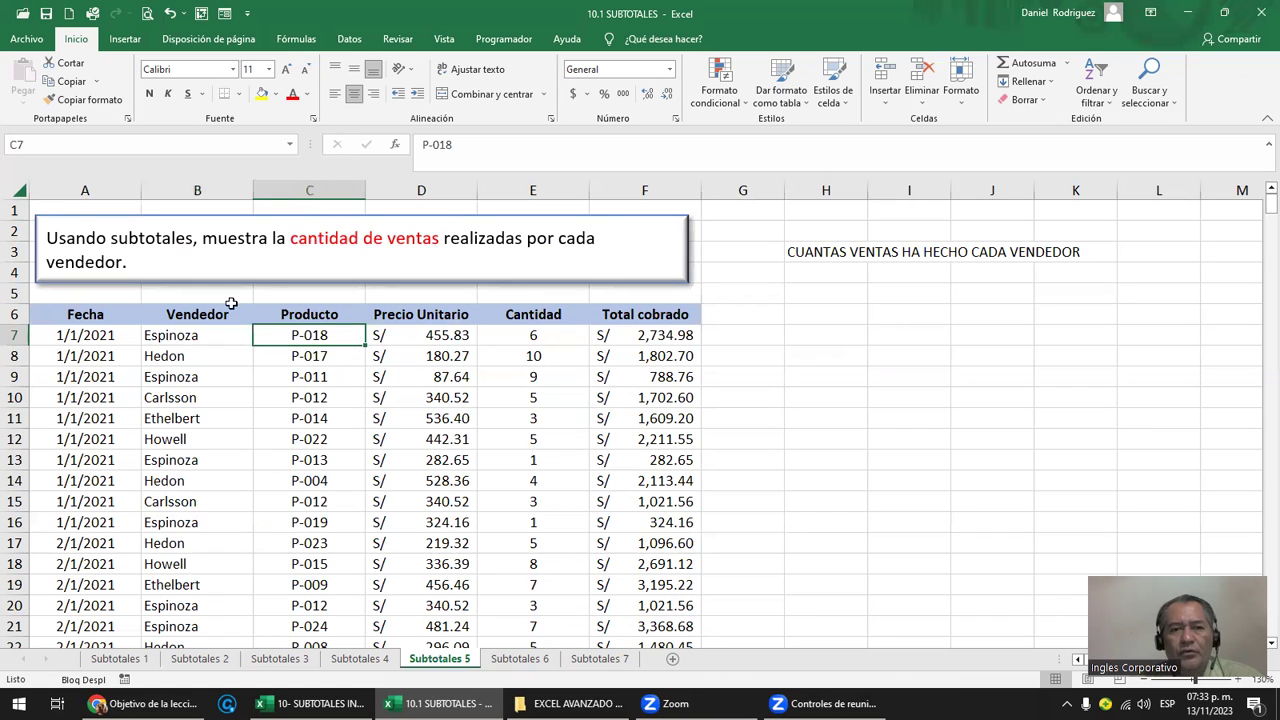
click(87, 335)
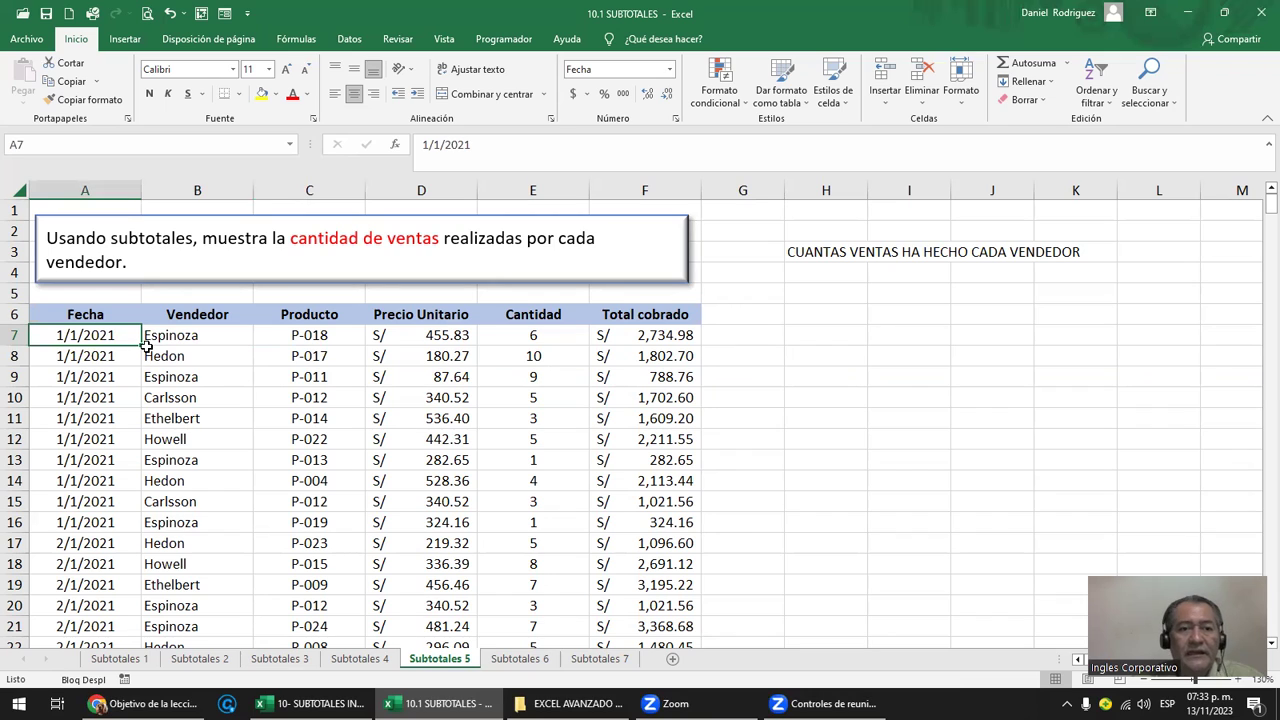
- Check the quick sum options, compare columns, and select the Vendedor header cell B6
click(1065, 64)
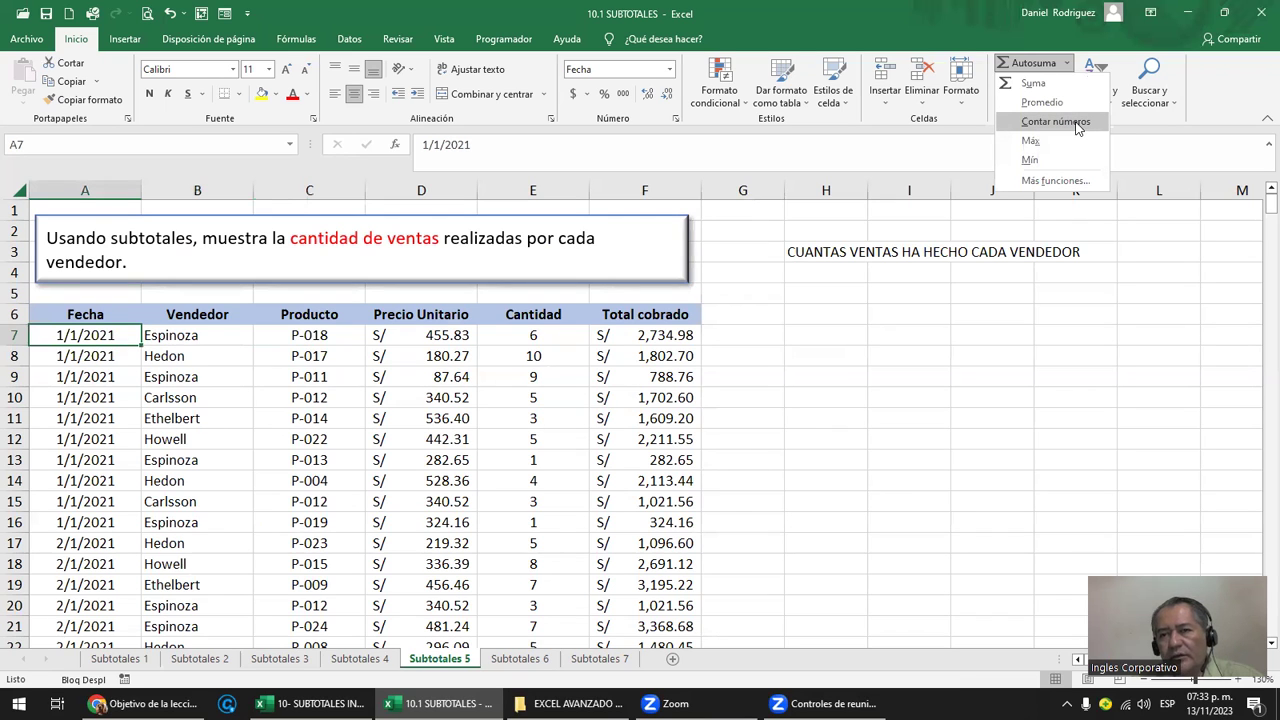
click(729, 372)
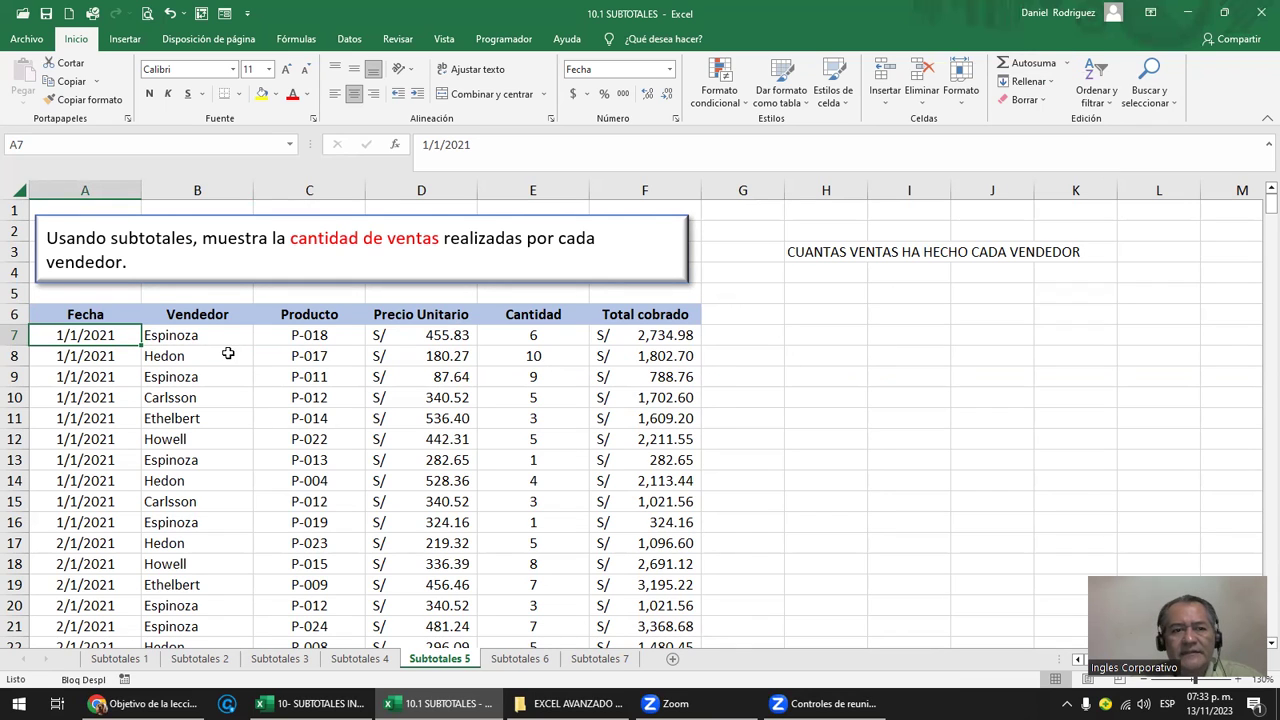
click(208, 318)
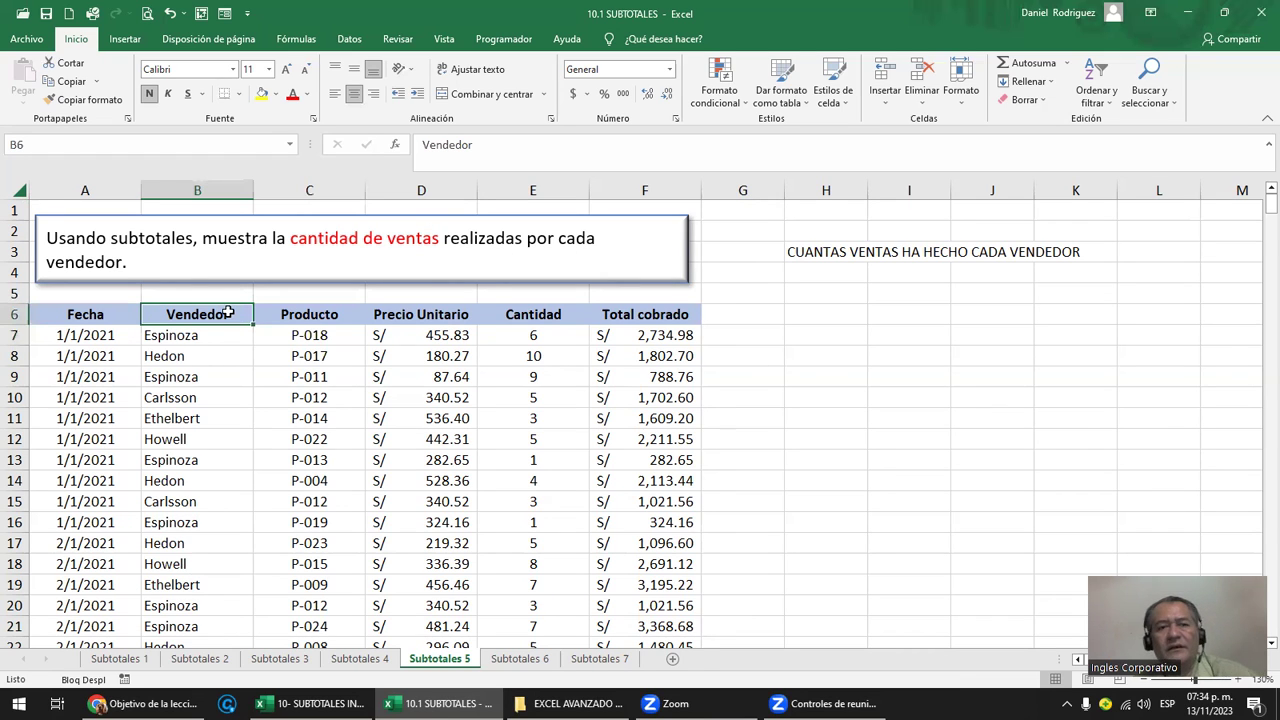
click(186, 187)
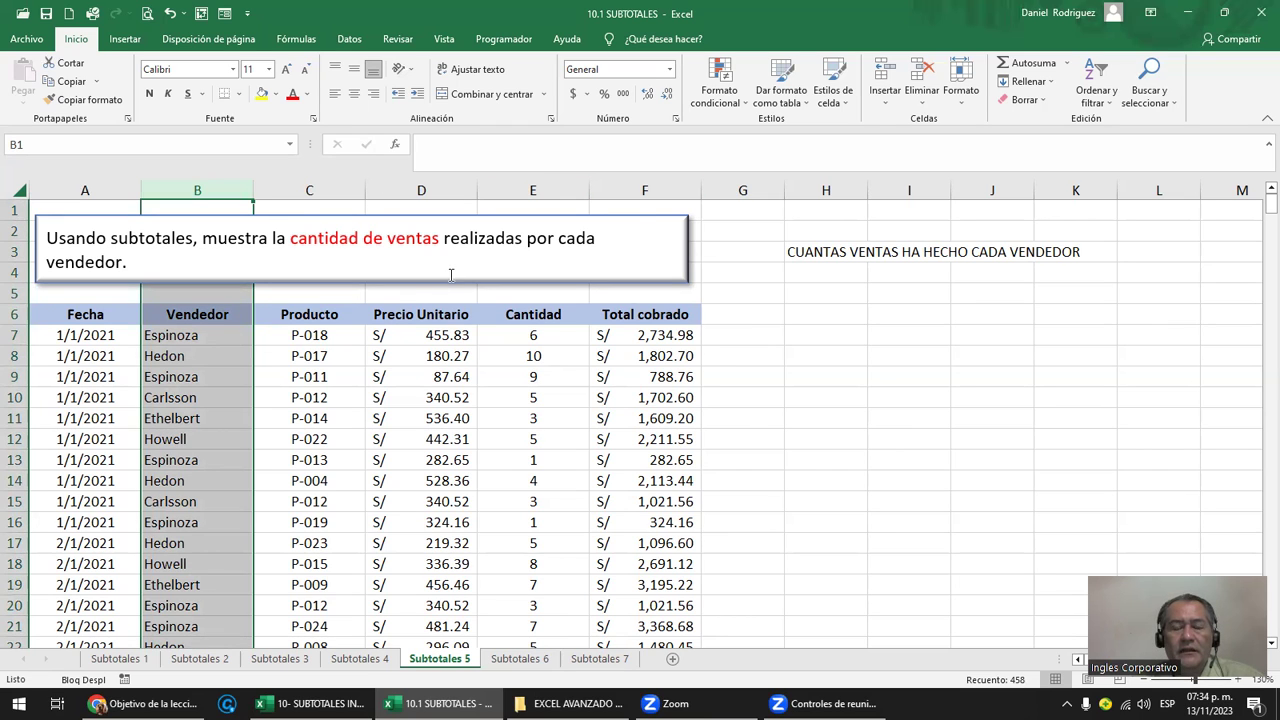
drag(410, 192, 645, 192)
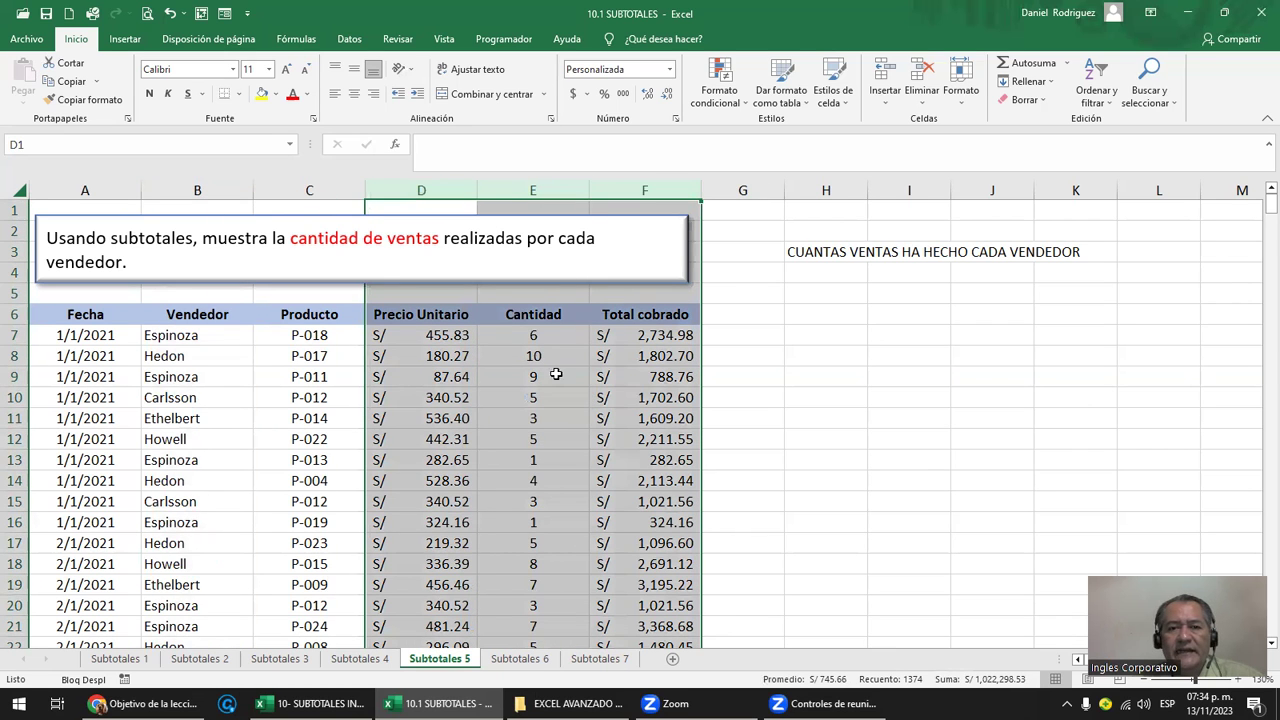
click(202, 316)
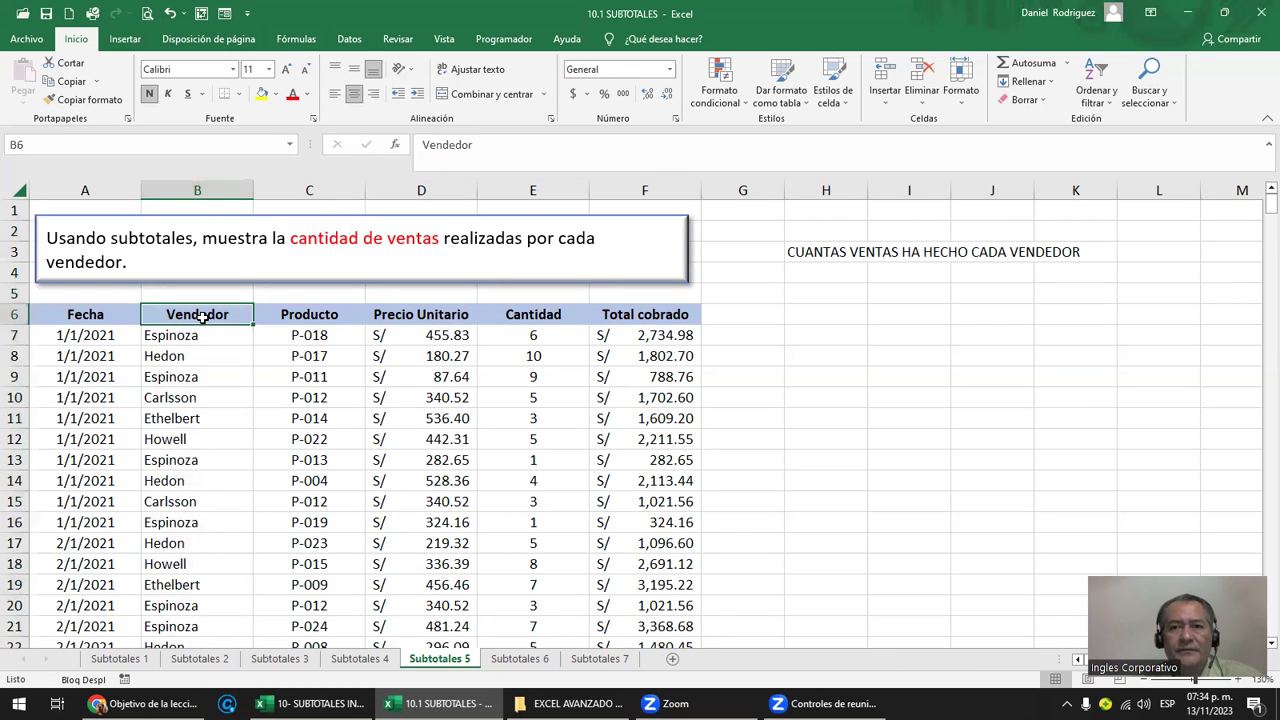
- Add Recuento subtotals at each change in Vendedor, counting Fecha and Total cobrado
click(356, 46)
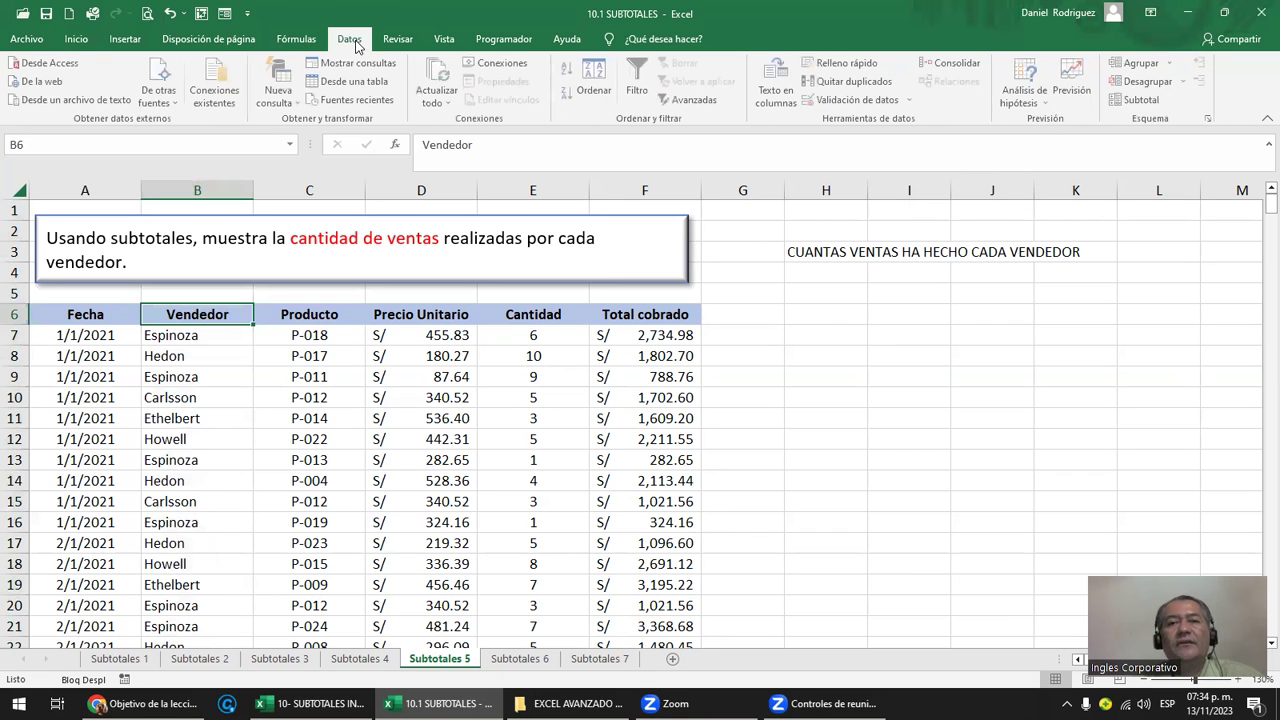
click(1140, 100)
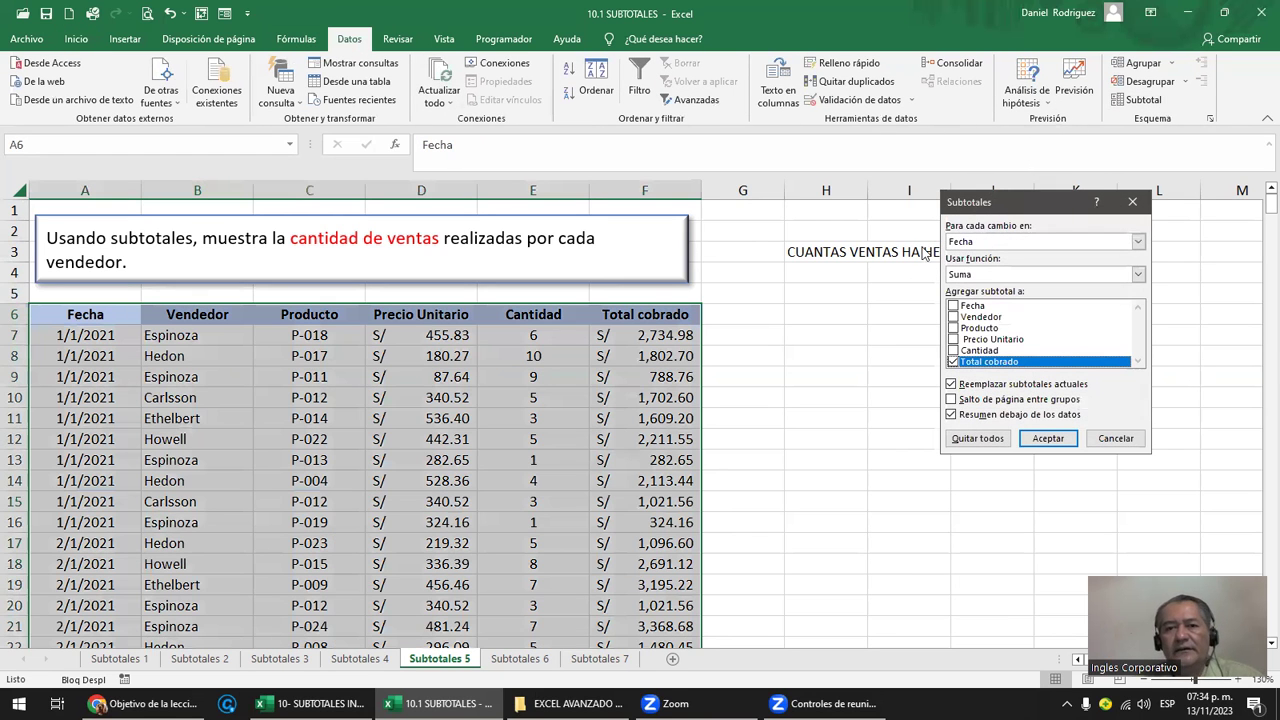
click(1007, 247)
click(1000, 264)
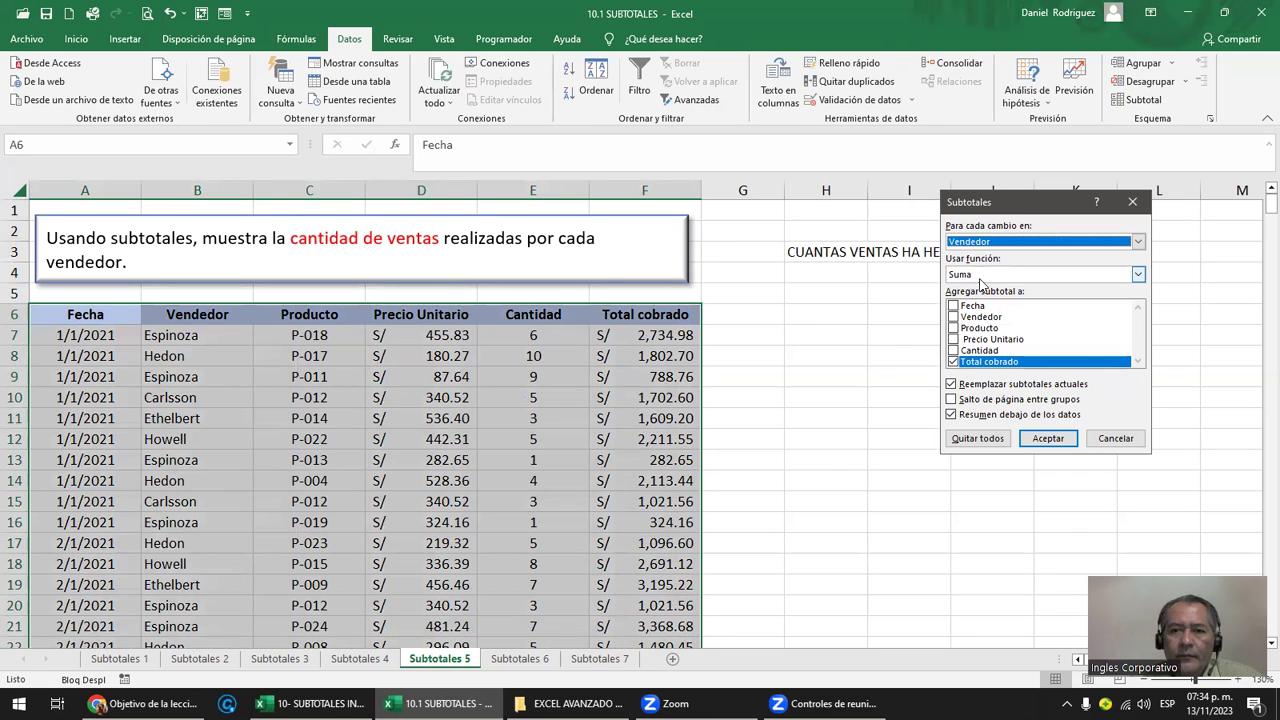
click(992, 278)
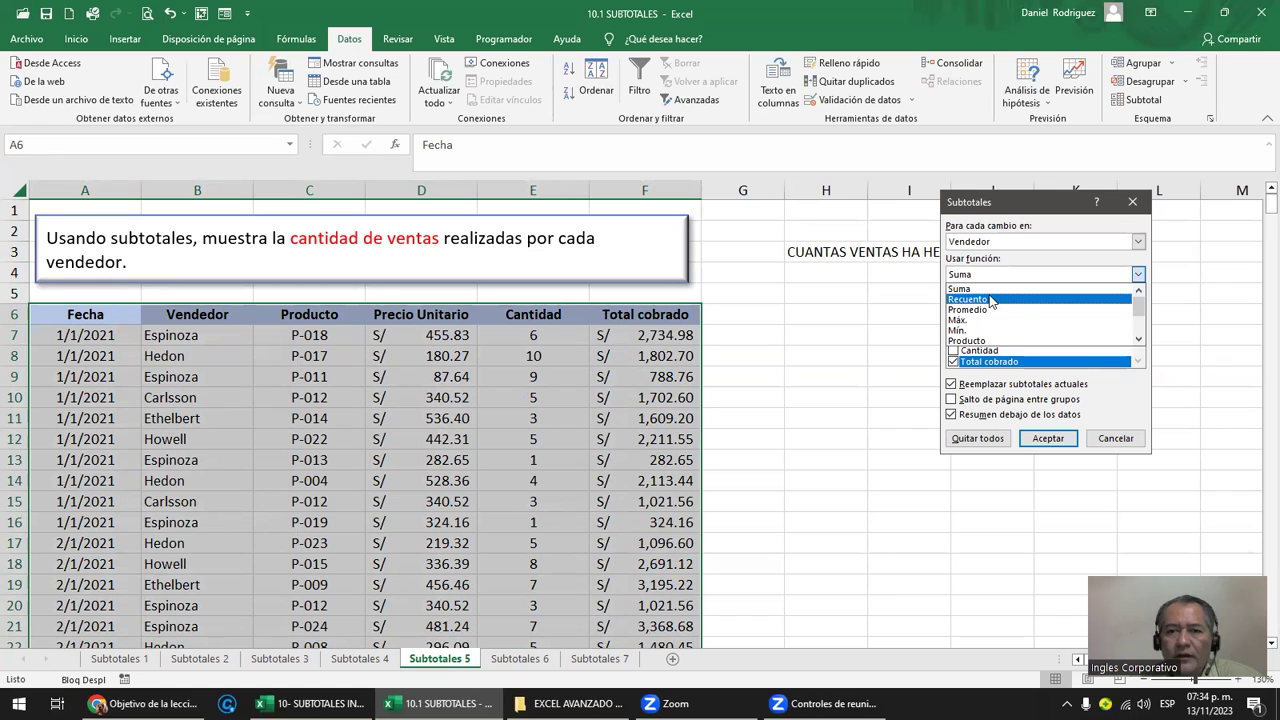
click(970, 300)
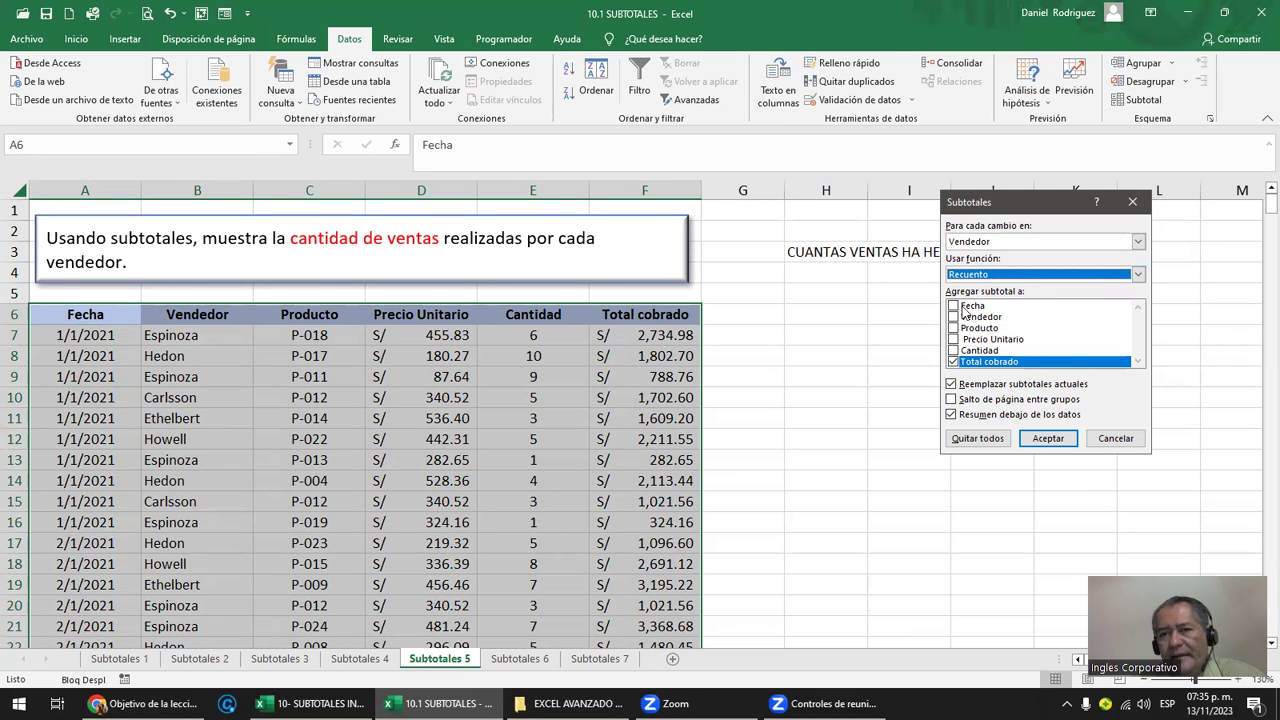
click(953, 307)
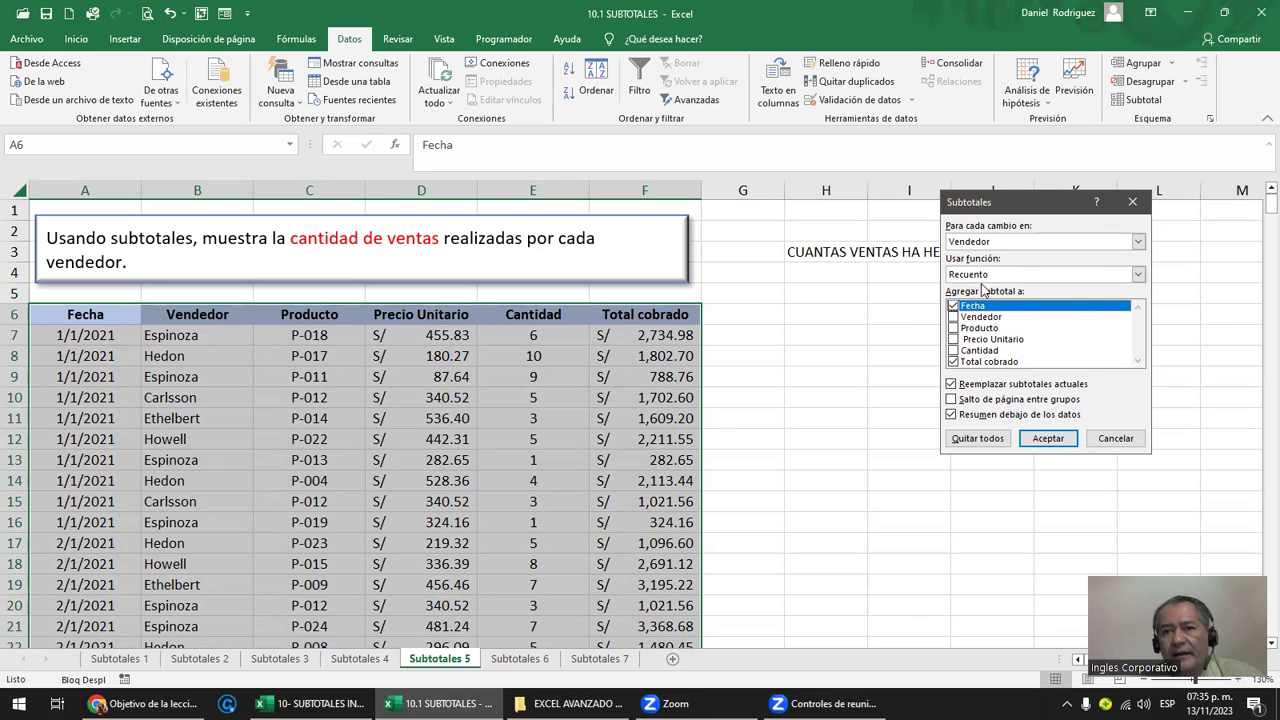
click(1055, 441)
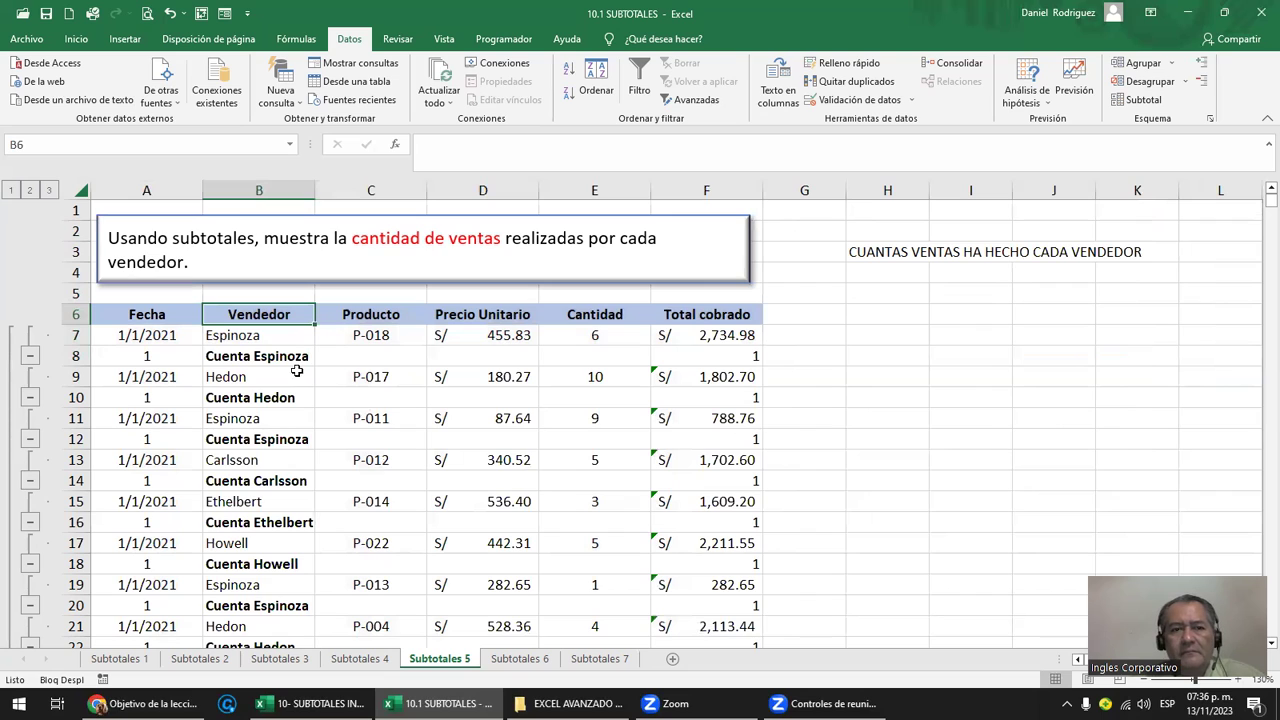
- Inspect the Cuenta SUBTOTALES formulas and the grand total, then view outline levels 1 and 2
click(145, 340)
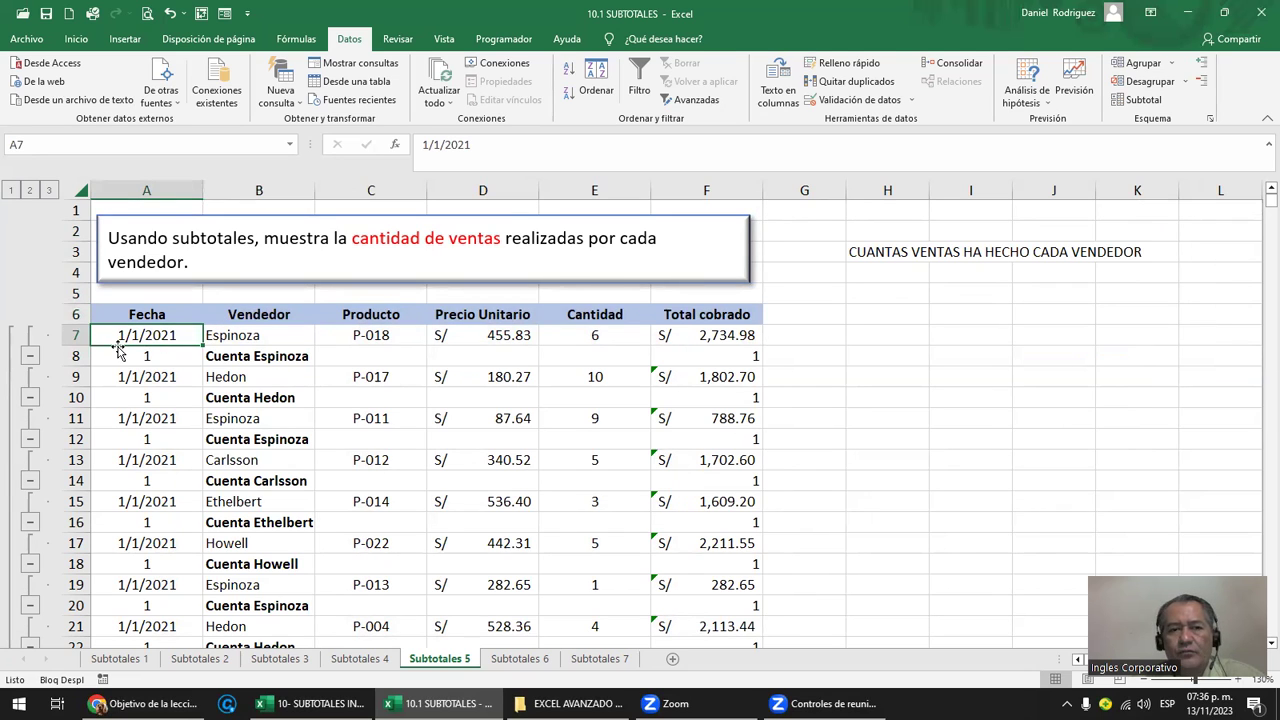
click(163, 356)
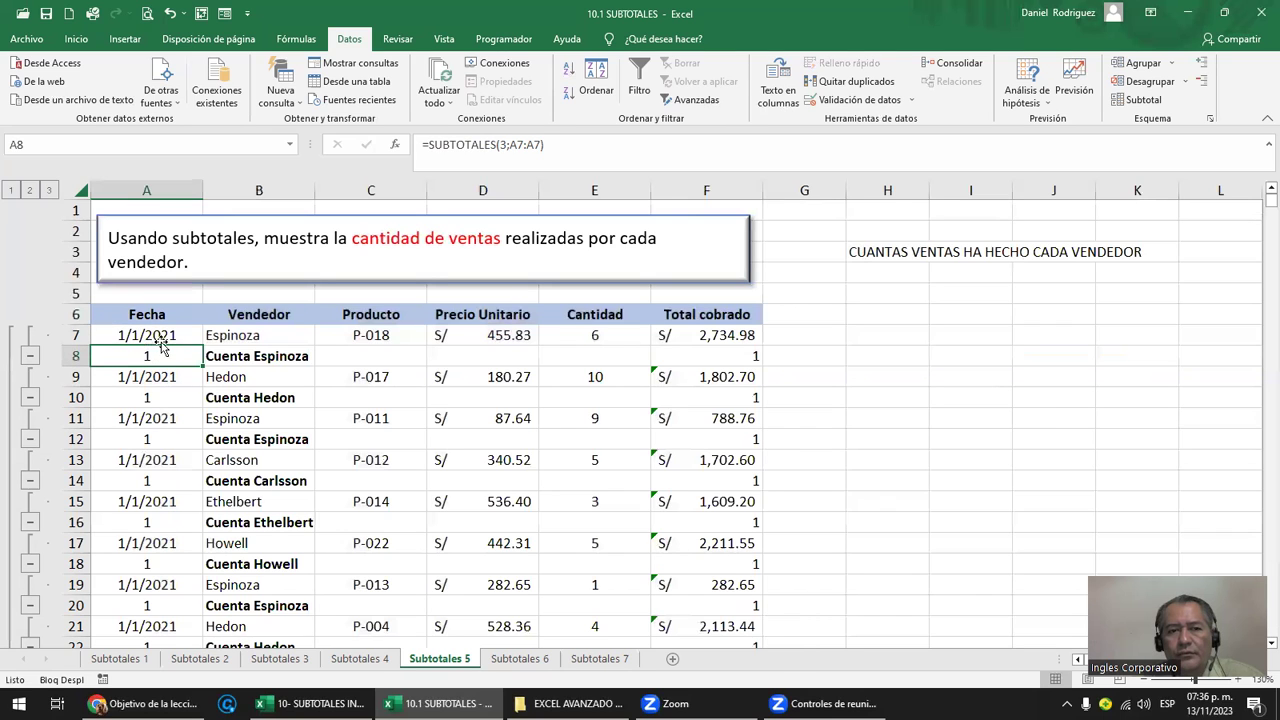
click(153, 397)
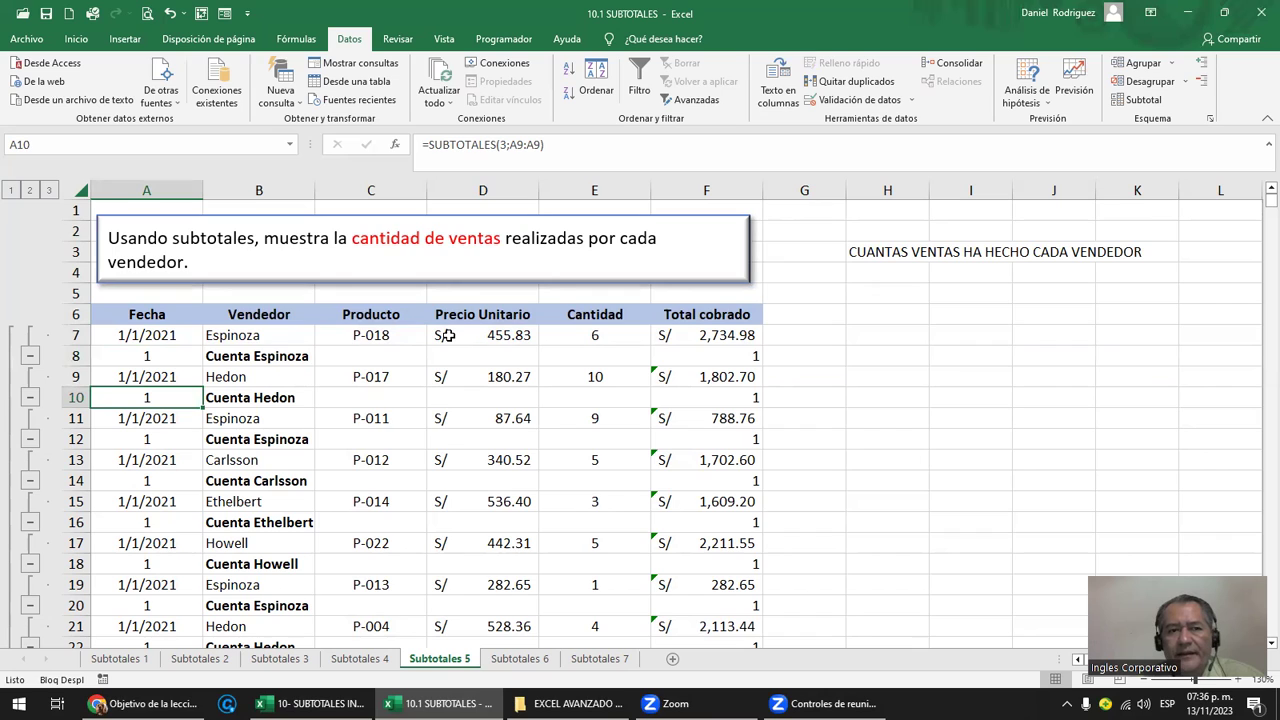
click(11, 190)
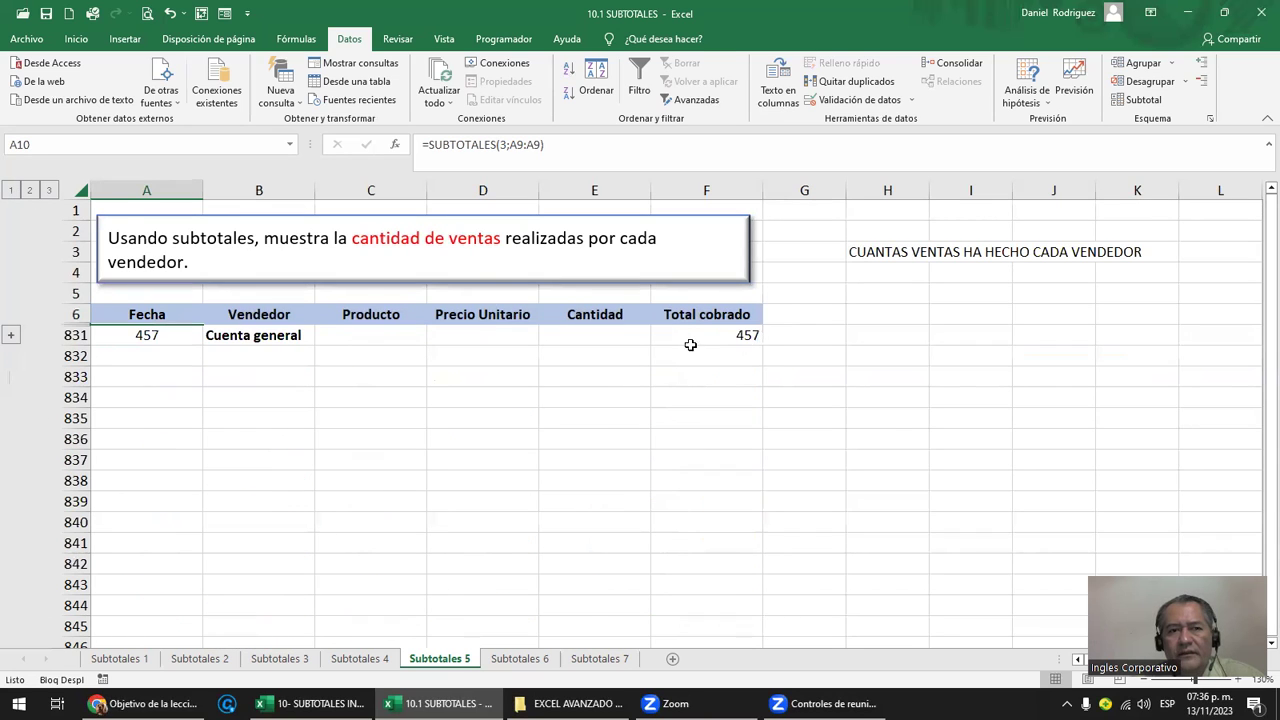
click(745, 335)
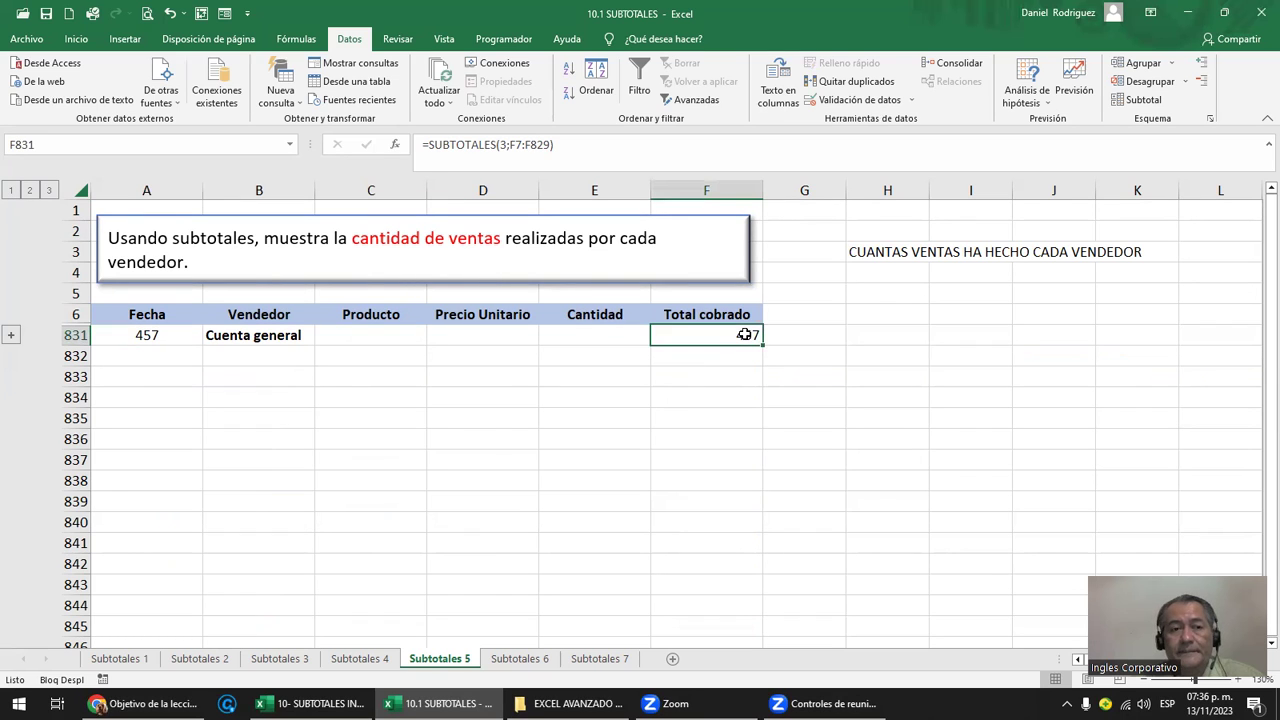
click(30, 190)
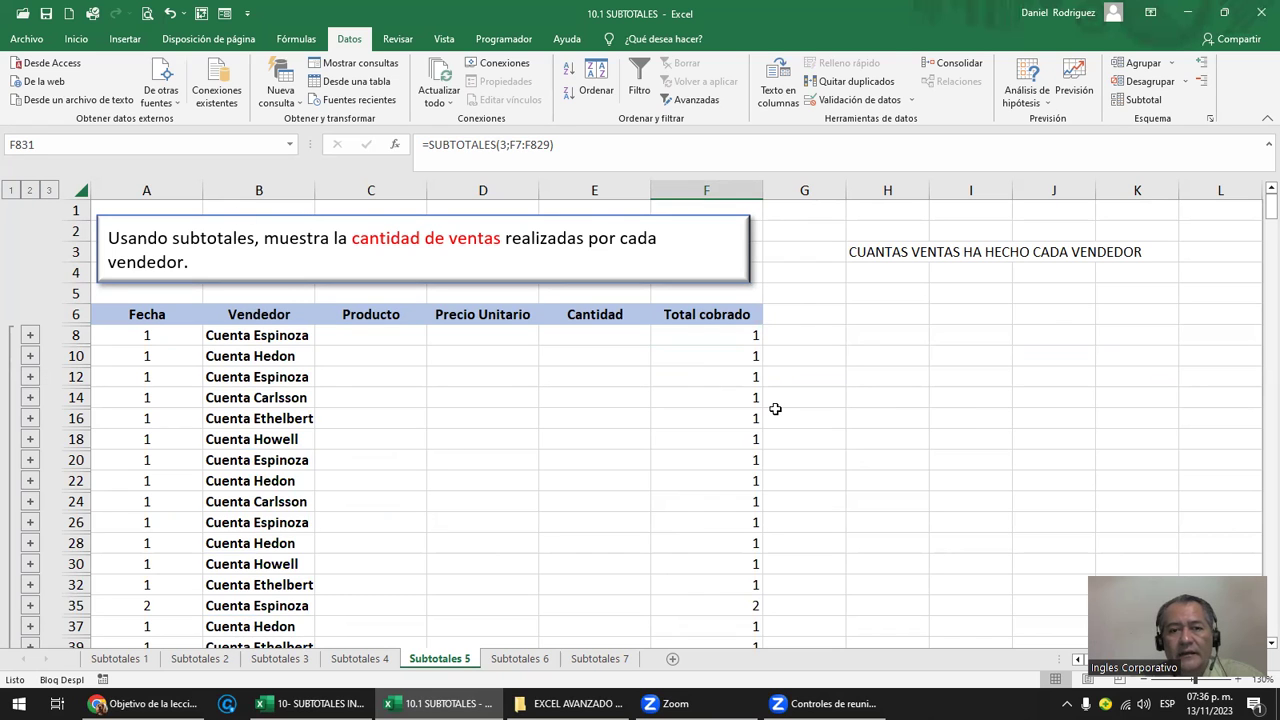
- Examine the Cuenta Espinoza row of 2, expand all rows, and return to outline level 2
scroll(773, 410, down, 2)
drag(748, 480, 219, 481)
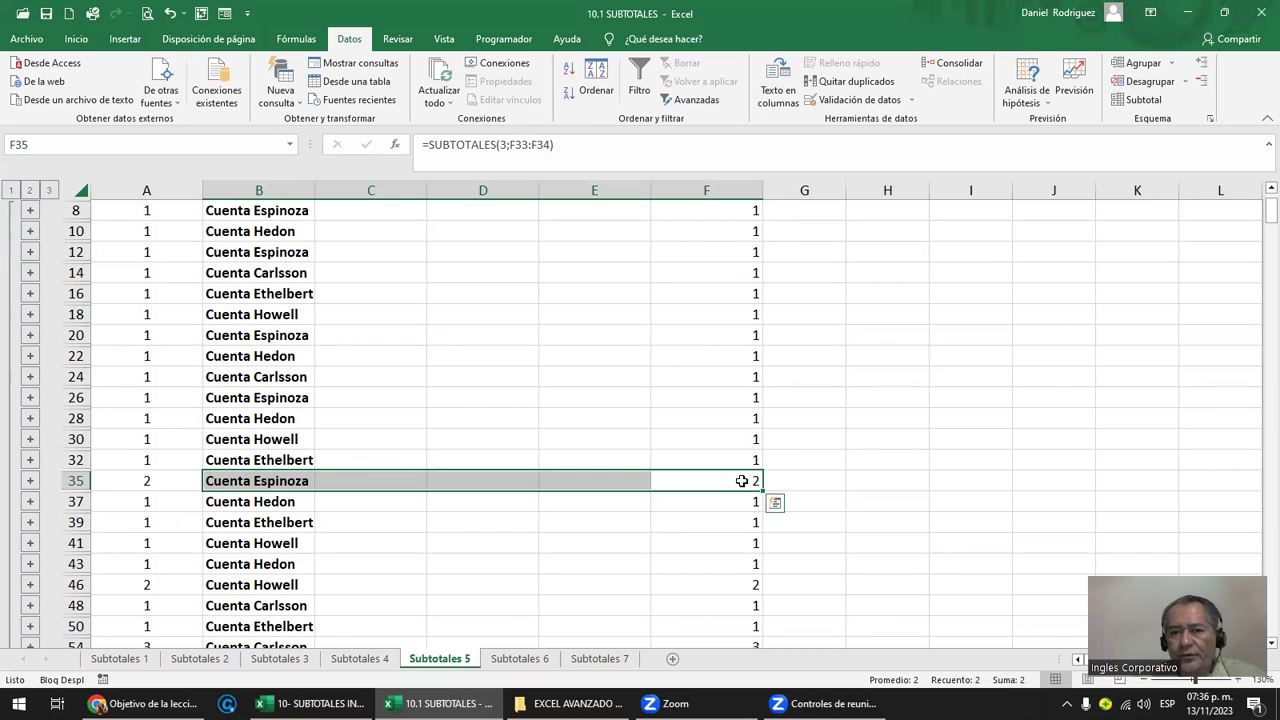
scroll(741, 481, down, 3)
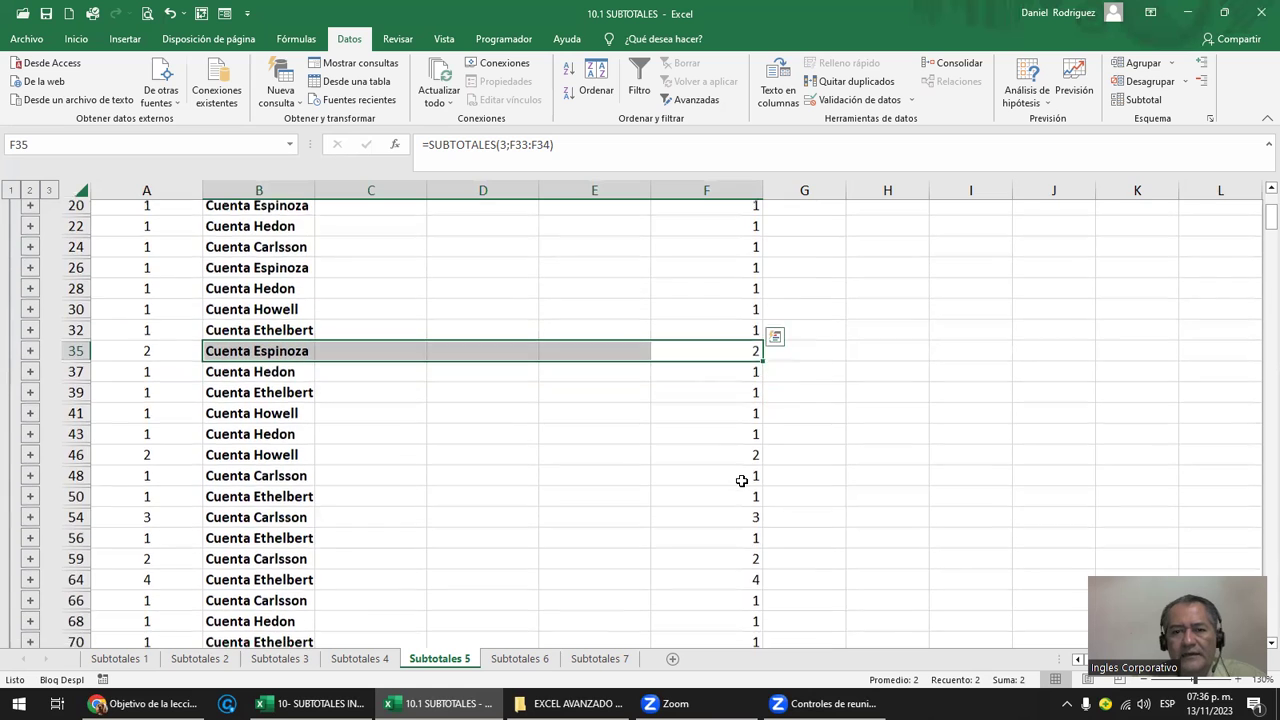
scroll(741, 481, up, 5)
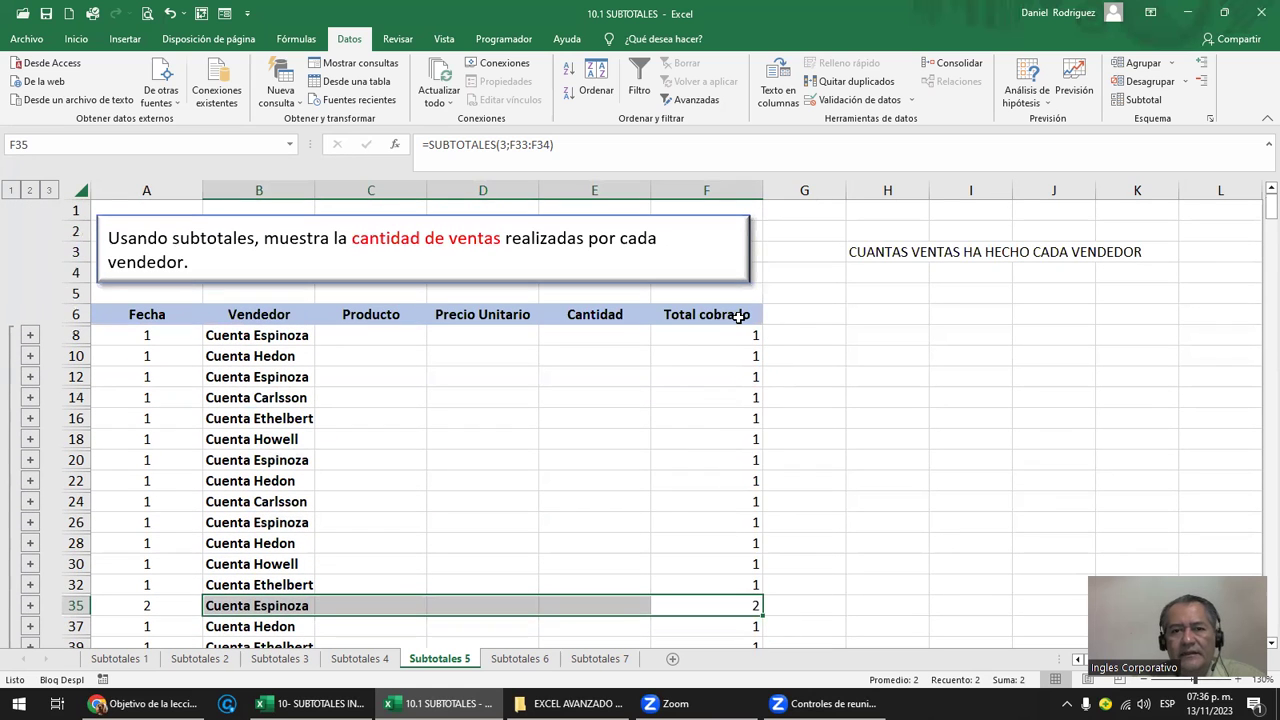
click(740, 314)
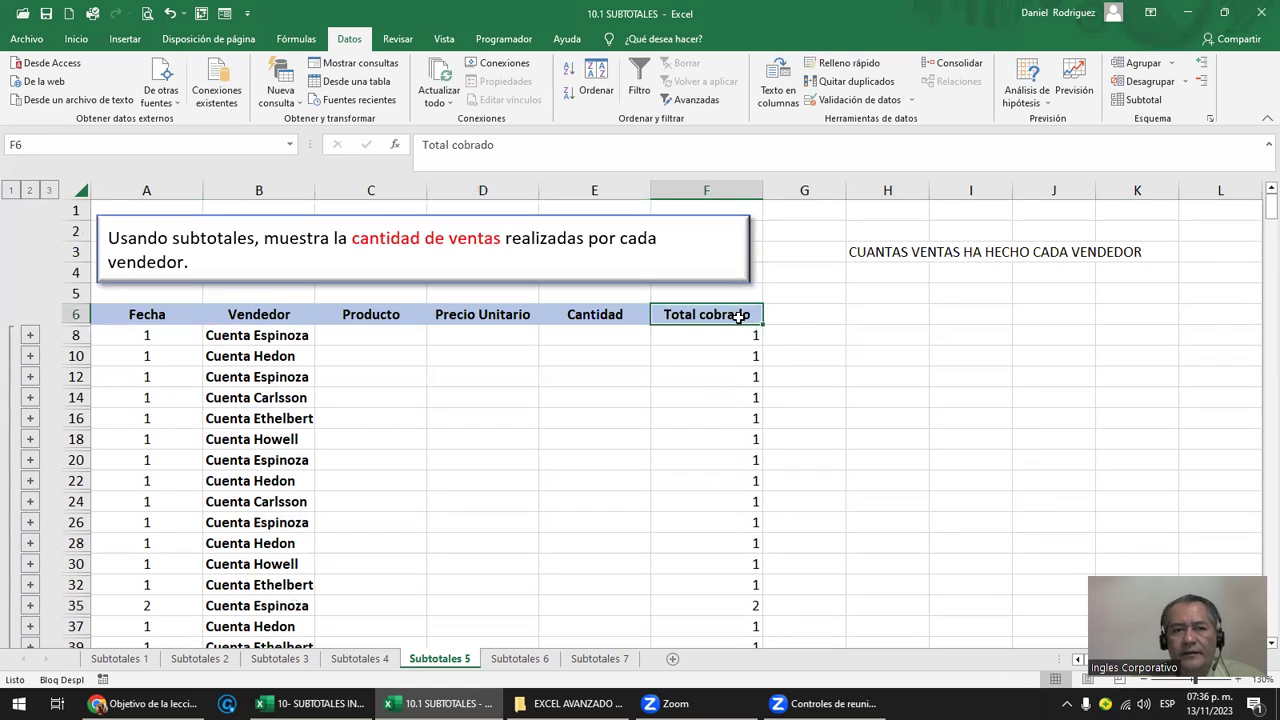
click(48, 190)
click(142, 357)
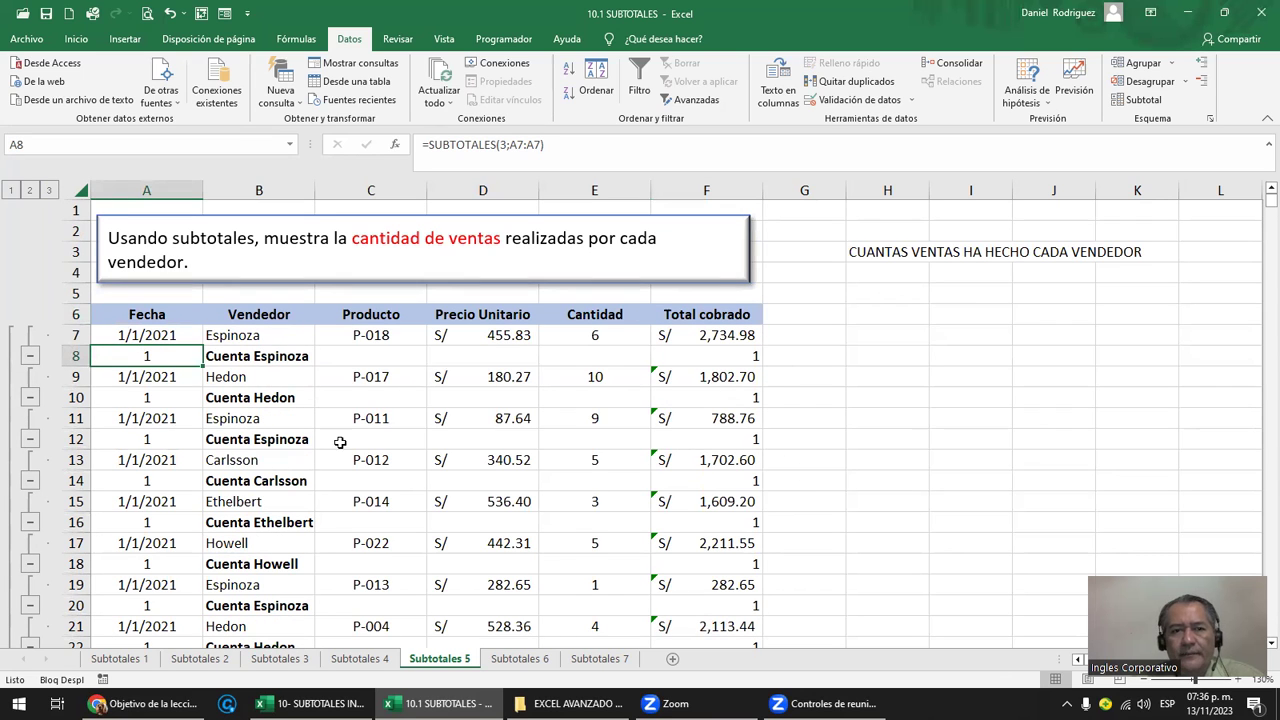
click(29, 191)
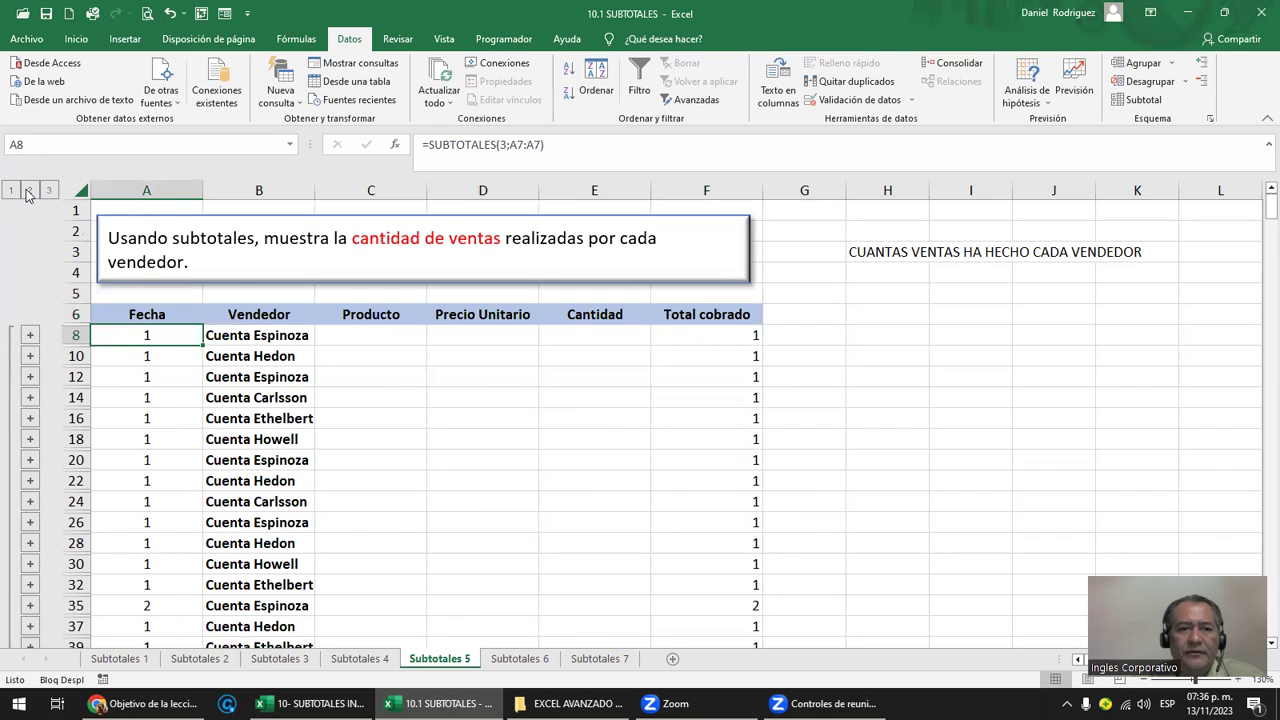
click(260, 316)
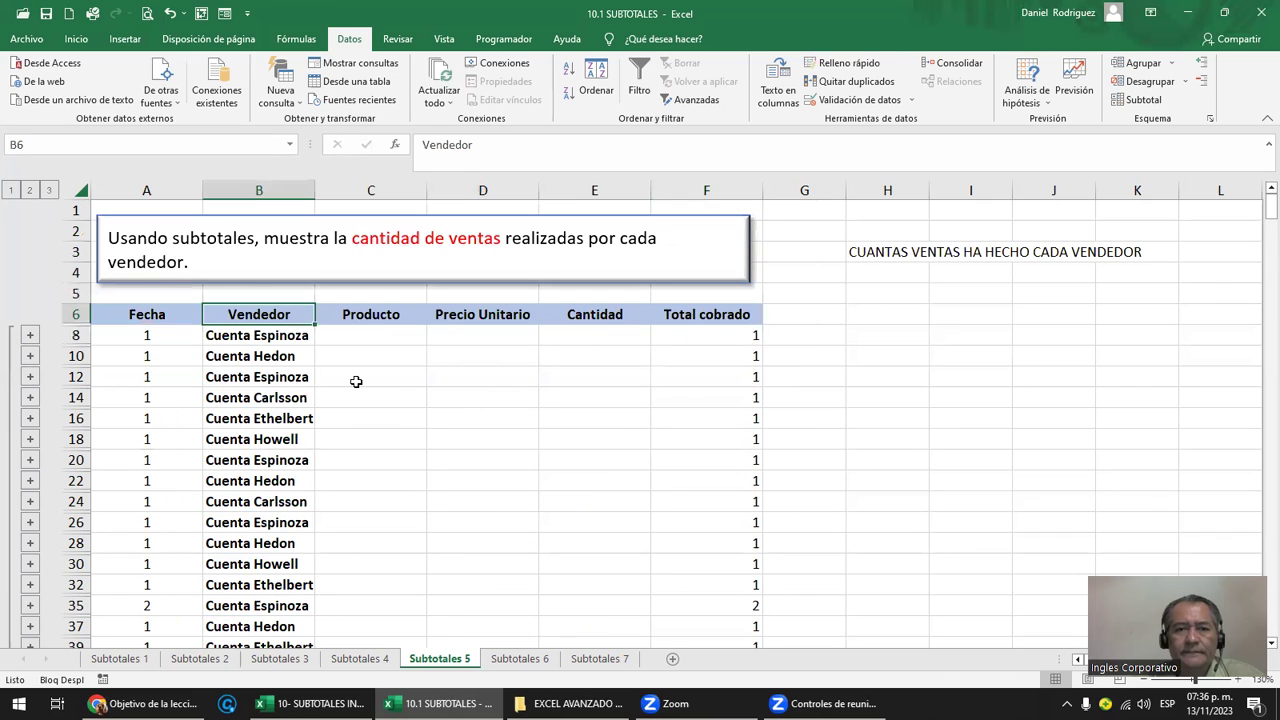
click(692, 314)
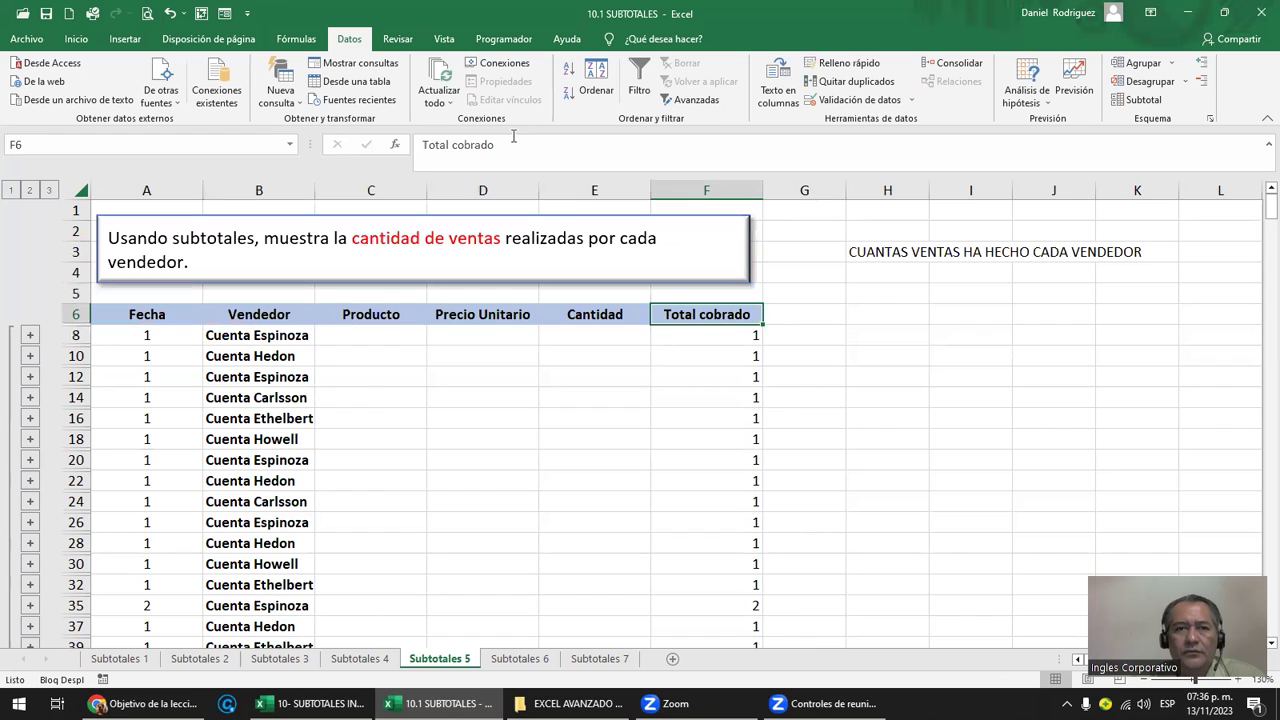
- Sort the per-vendor counts descending, check Cuenta Carlsson's 6, and reopen the Subtotal settings
click(567, 98)
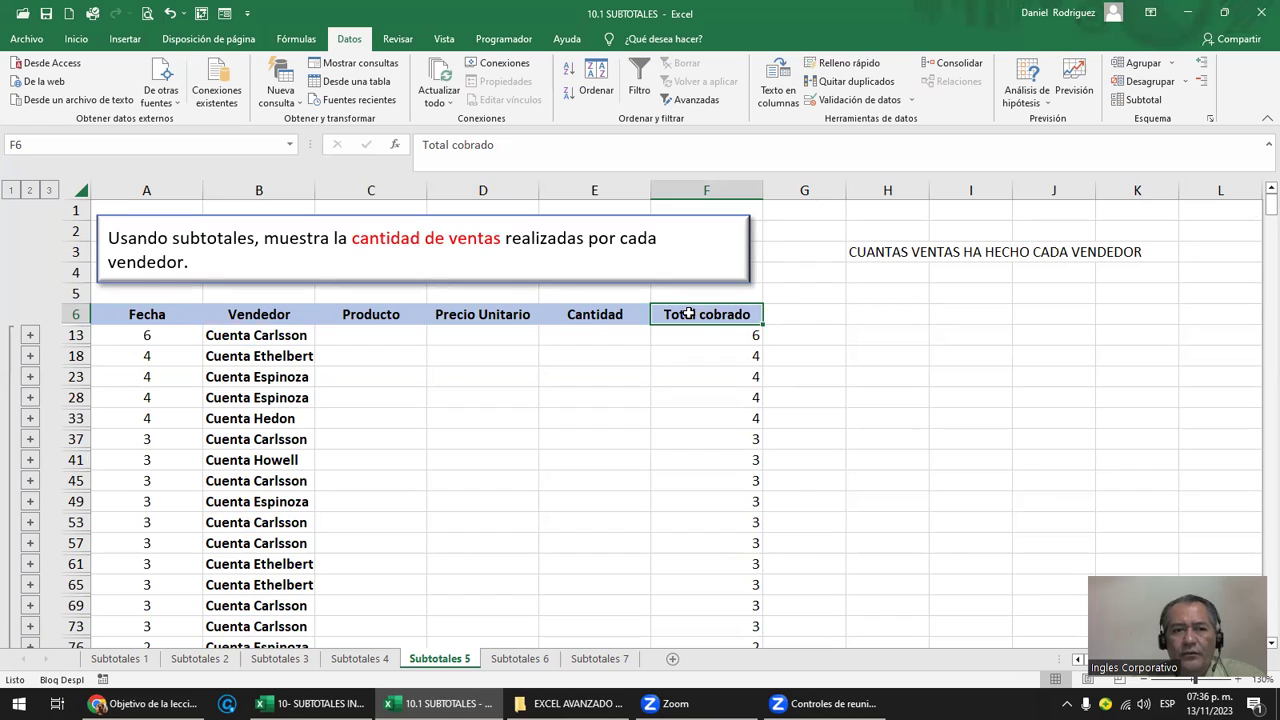
click(148, 315)
click(562, 98)
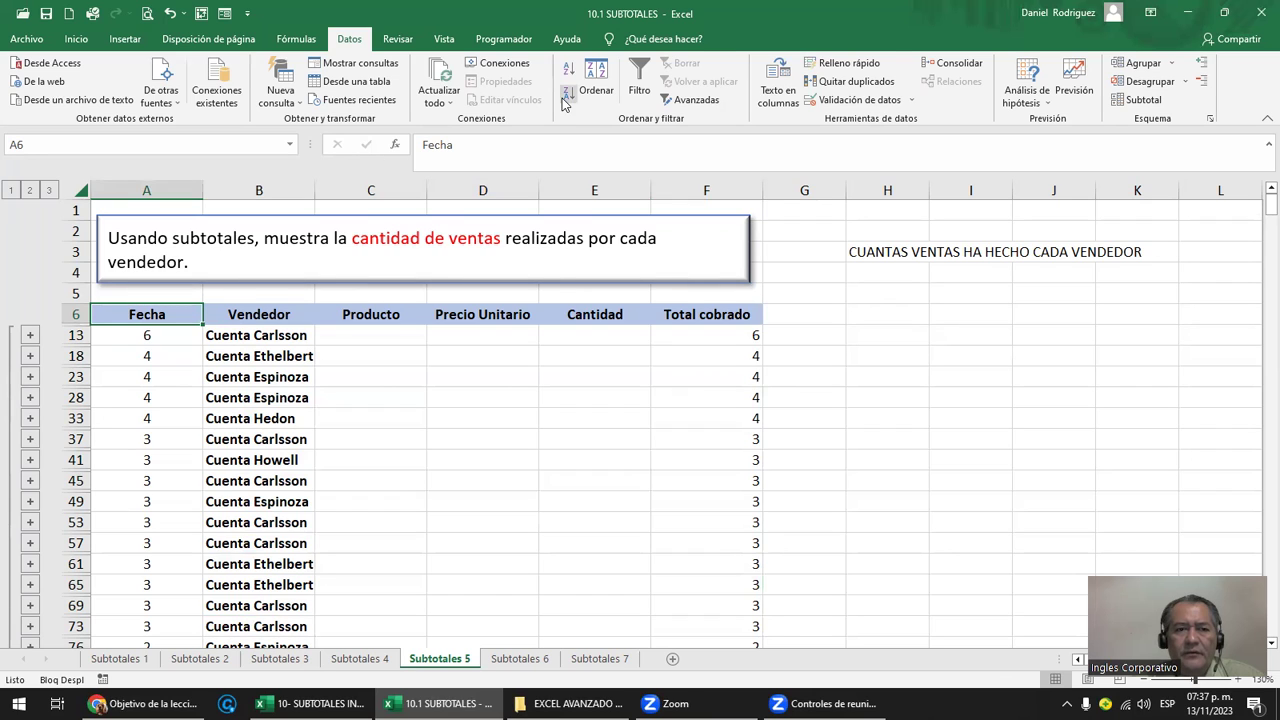
click(133, 338)
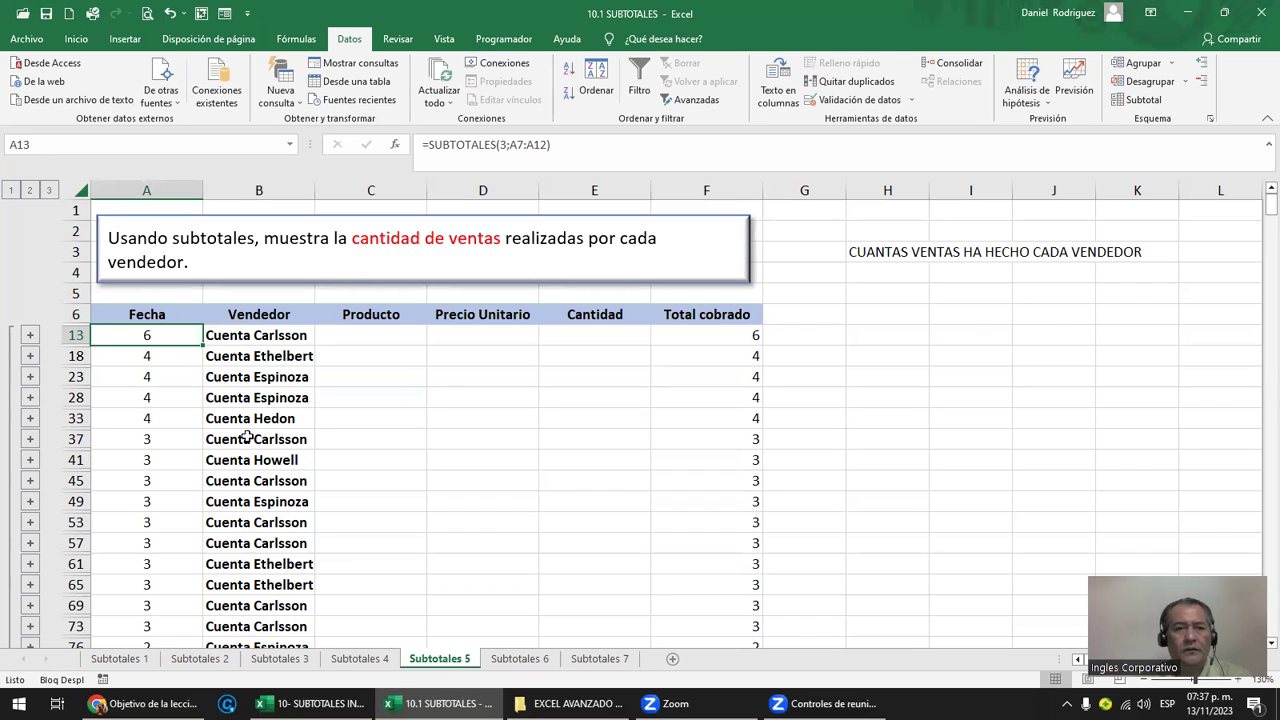
click(151, 356)
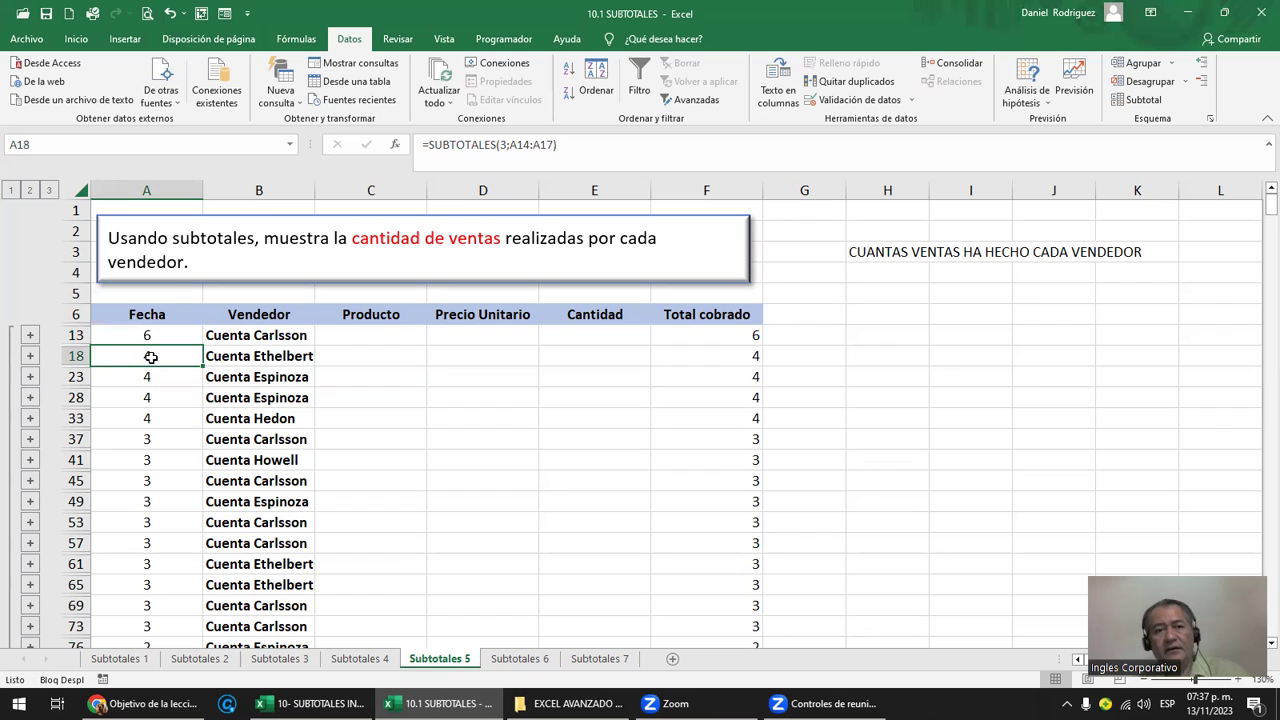
click(149, 334)
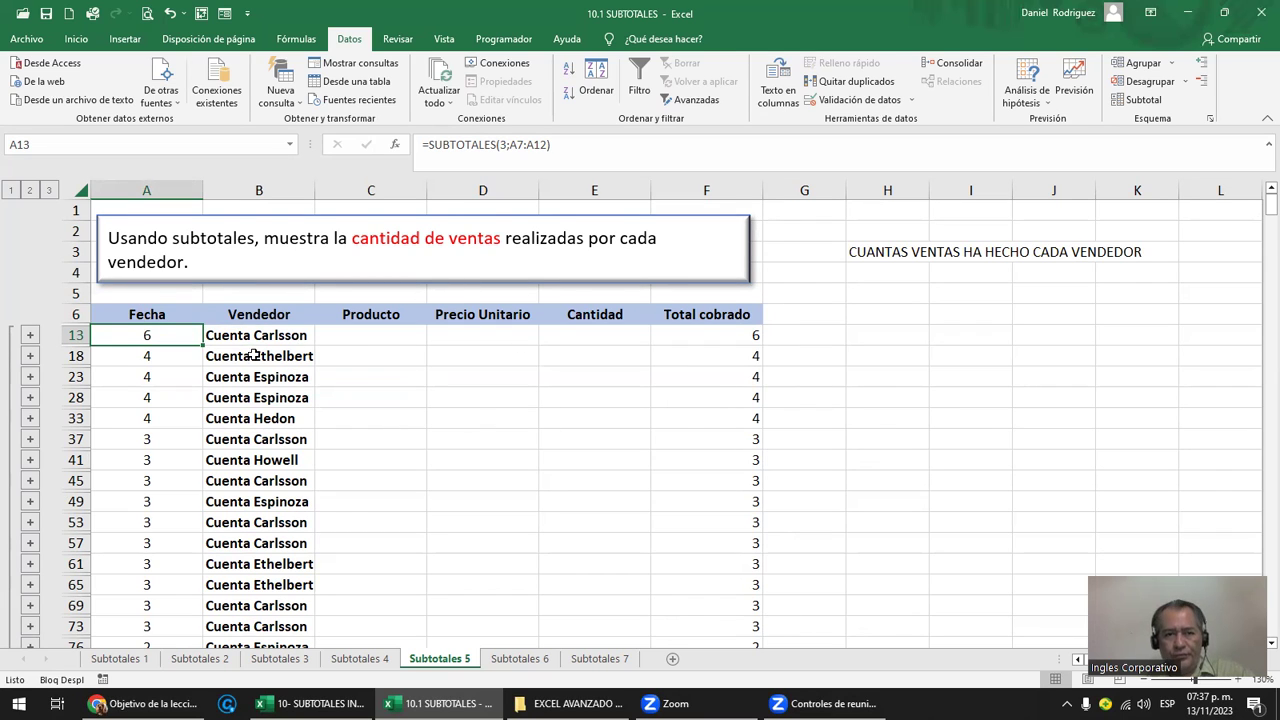
click(158, 317)
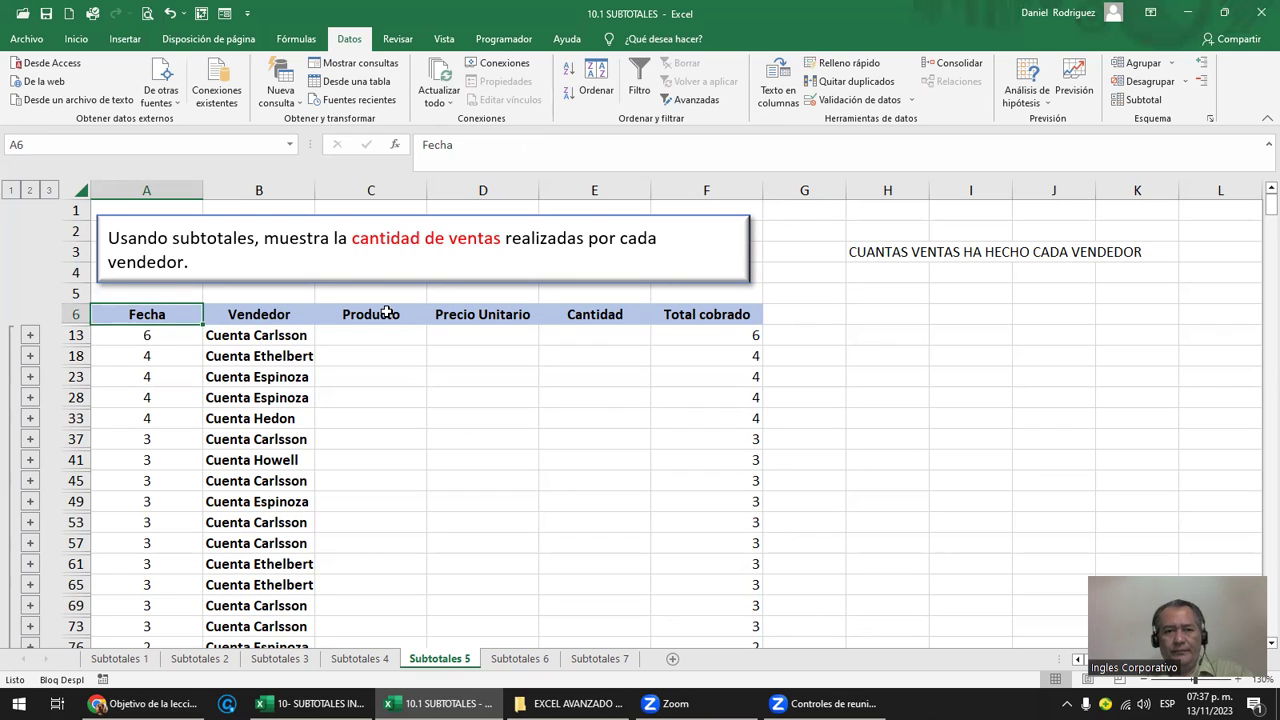
click(1143, 99)
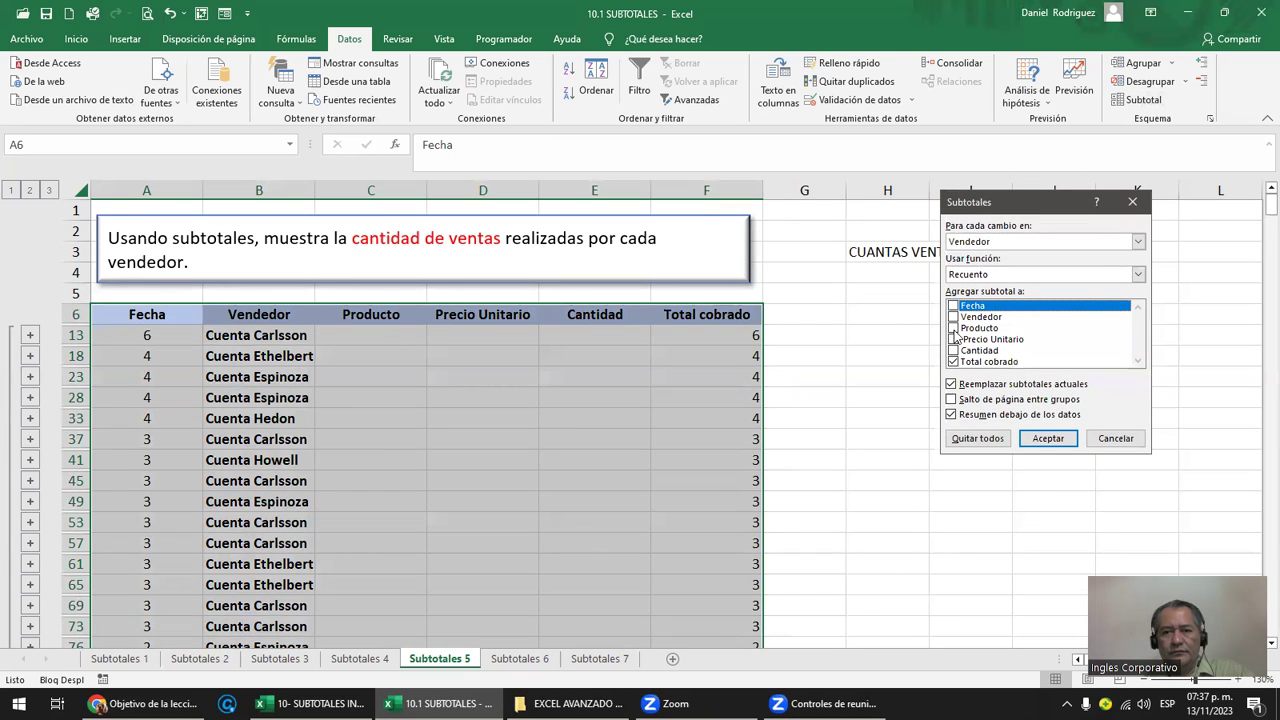
- Add Producto to the counted columns and verify Carlsson's six sales in the Cuenta row
click(953, 328)
click(1046, 444)
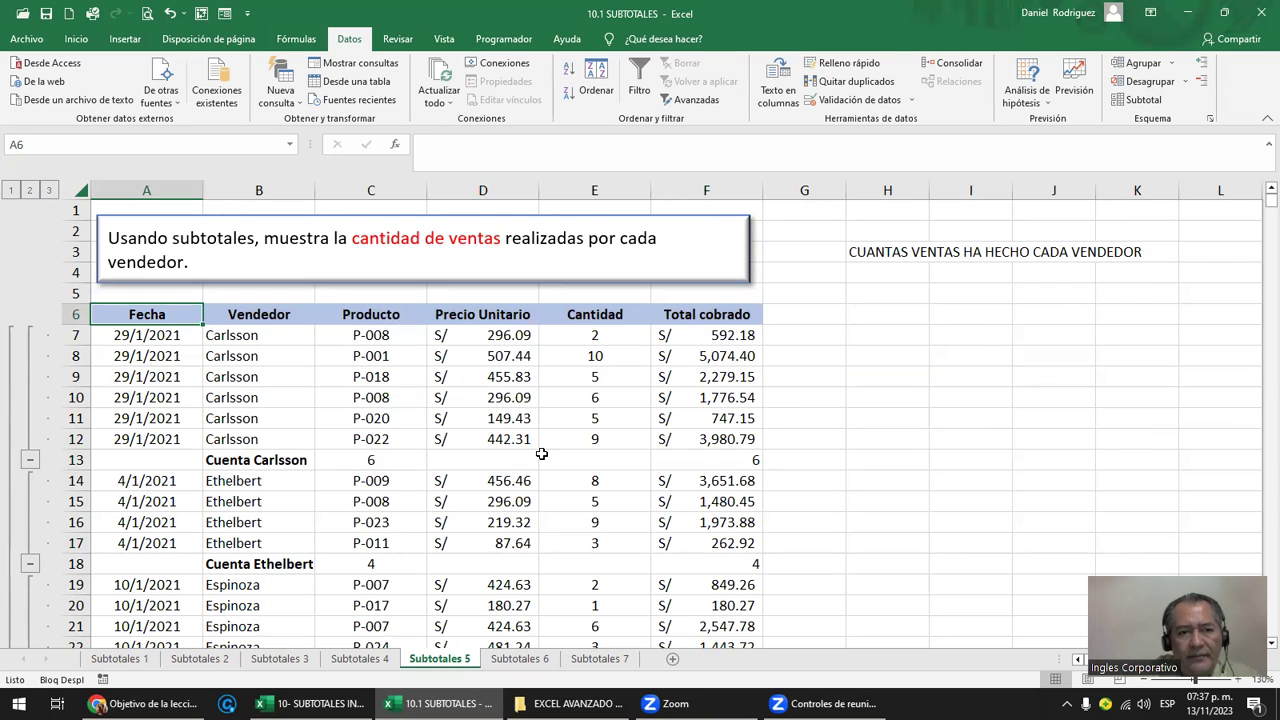
drag(241, 338, 240, 439)
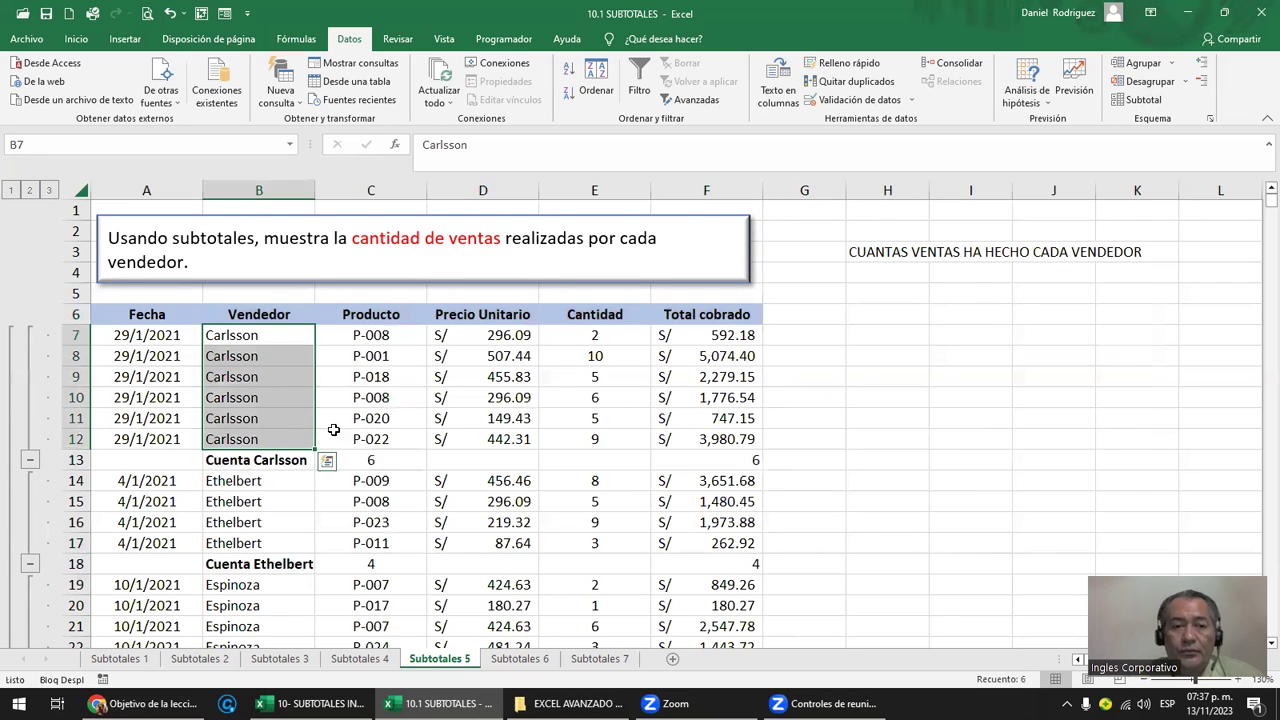
click(373, 460)
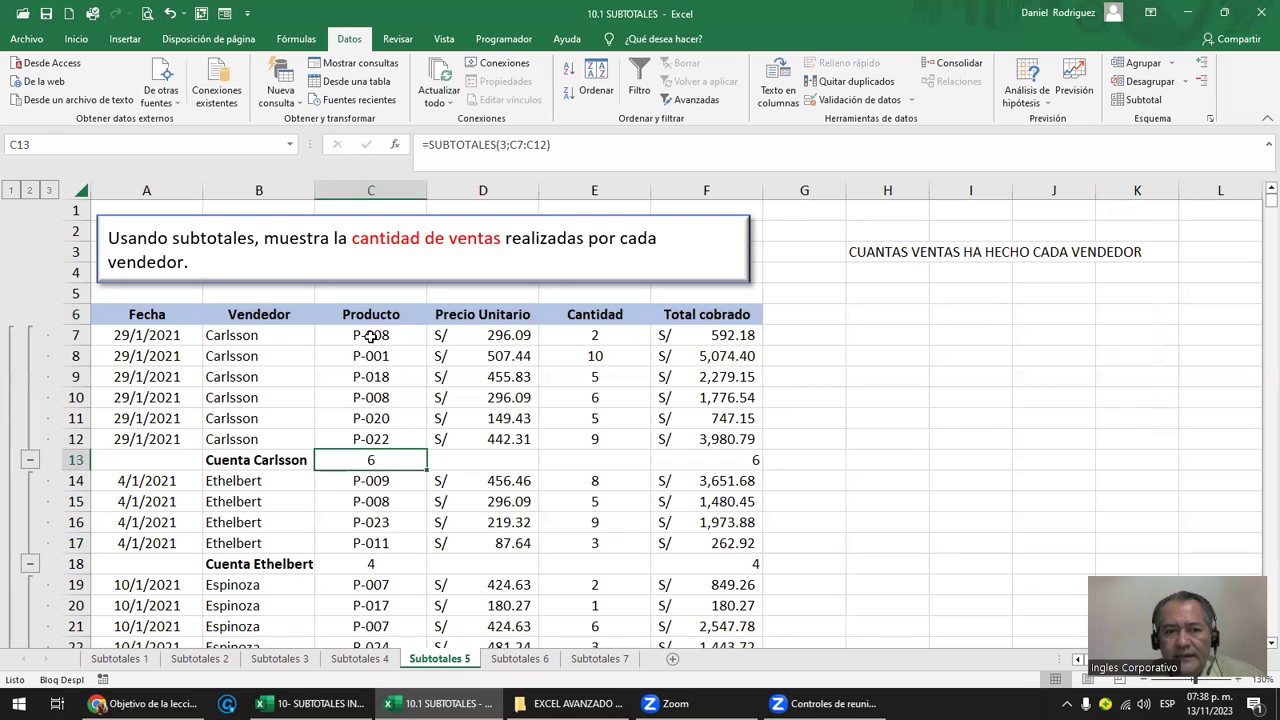
drag(371, 336, 386, 437)
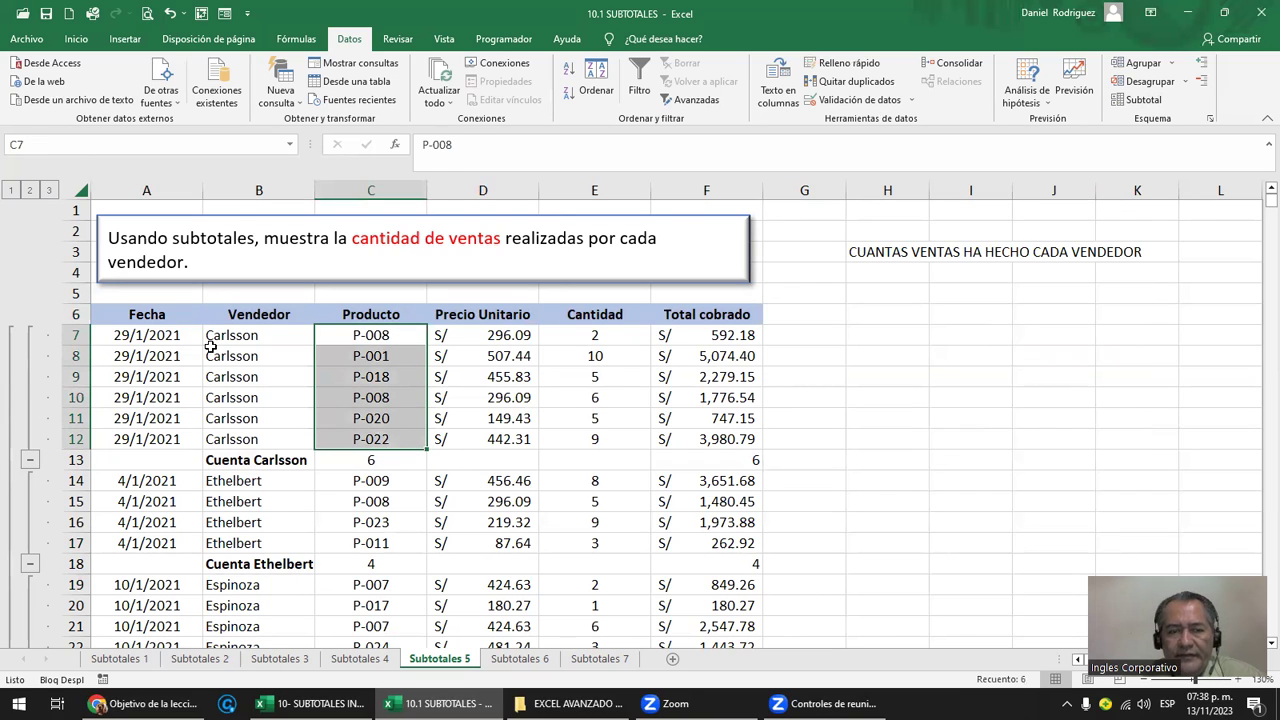
- Review the Cuenta general at level 1 and per-seller counts at level 2, then go to Subtotales 6
click(12, 192)
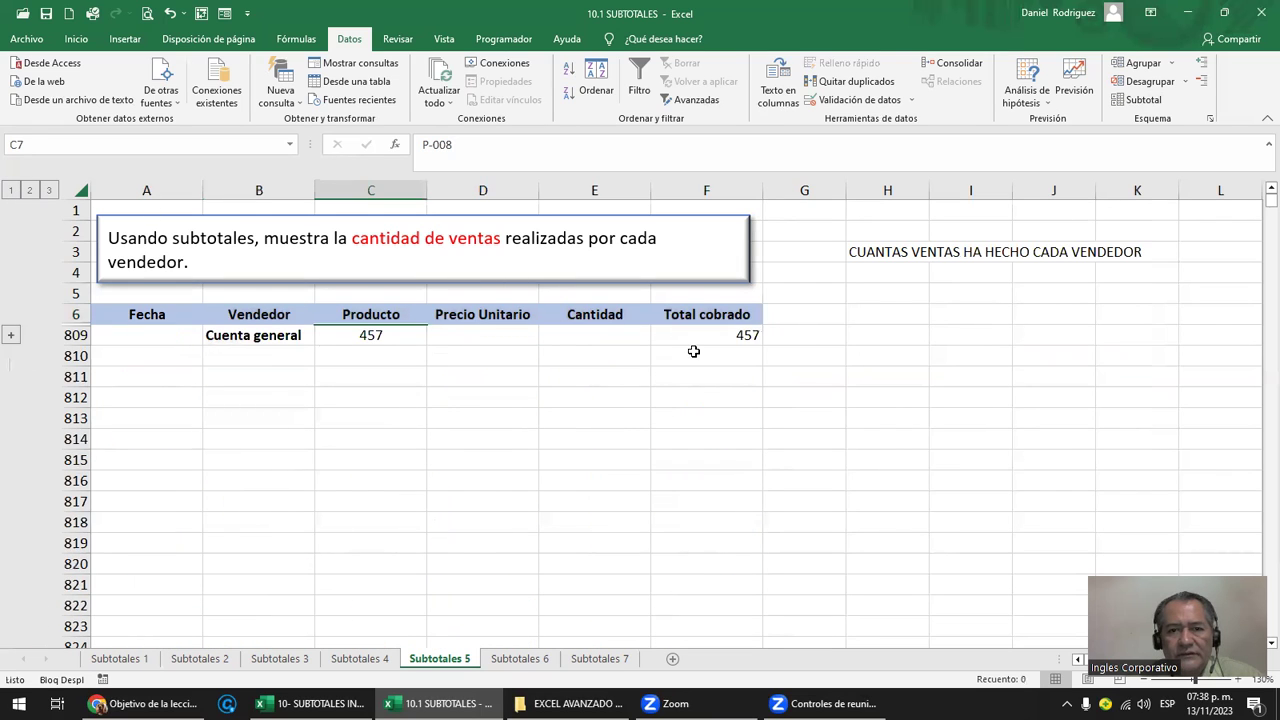
click(745, 338)
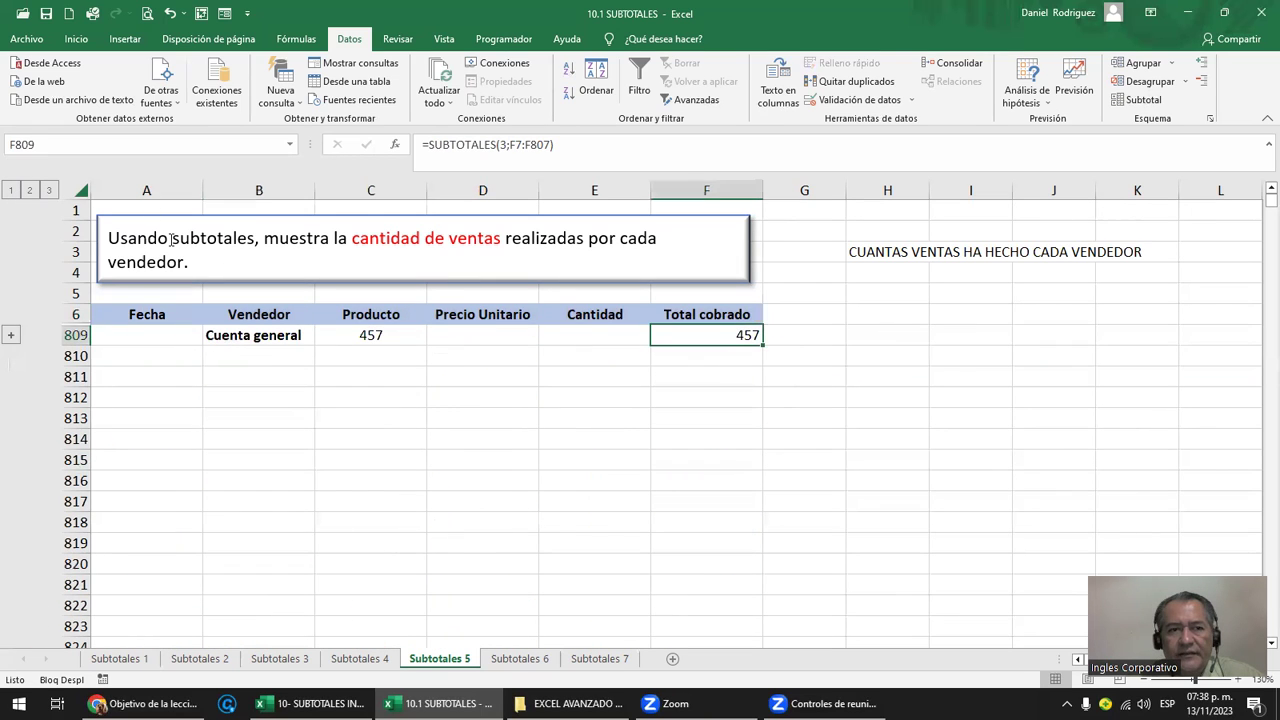
click(31, 190)
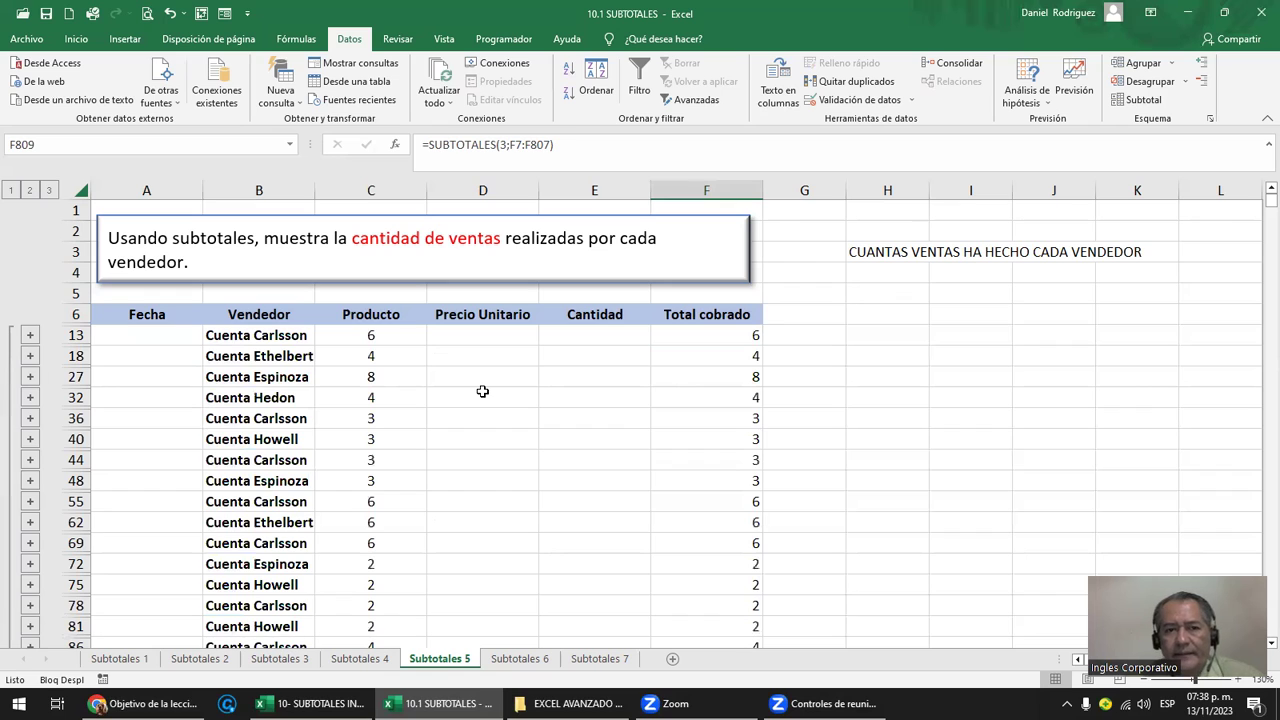
drag(374, 333, 741, 333)
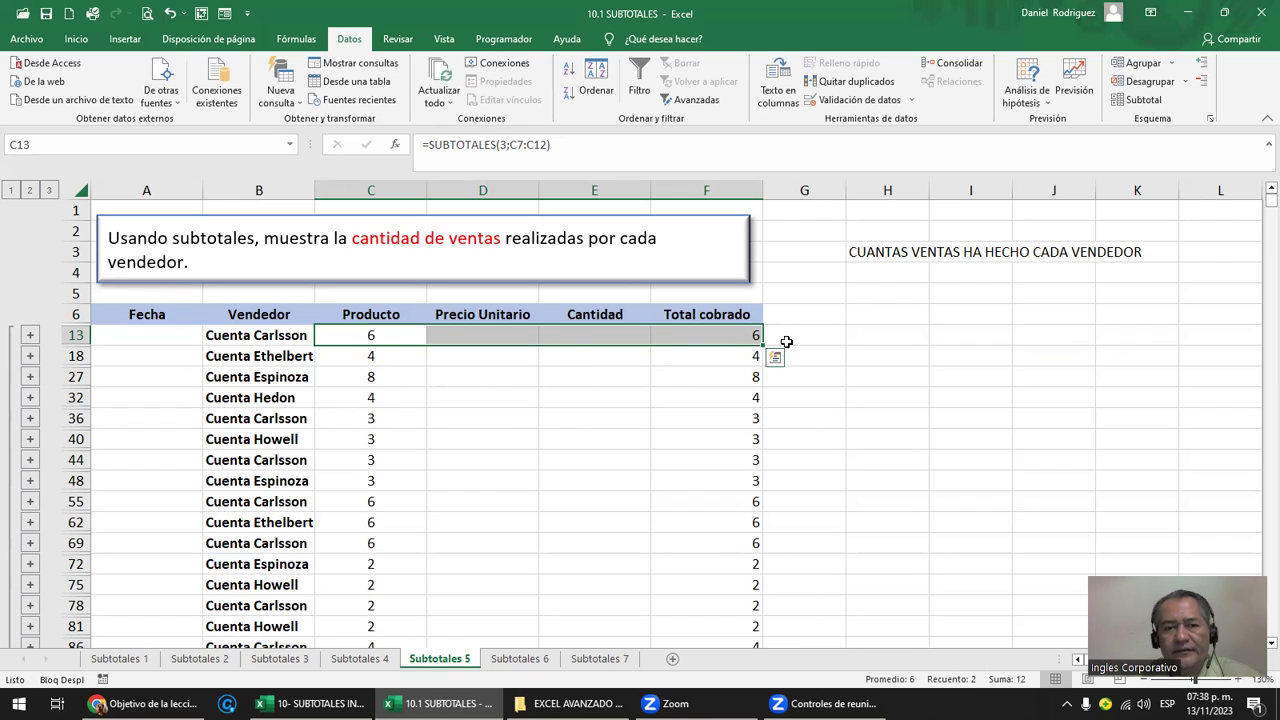
click(535, 660)
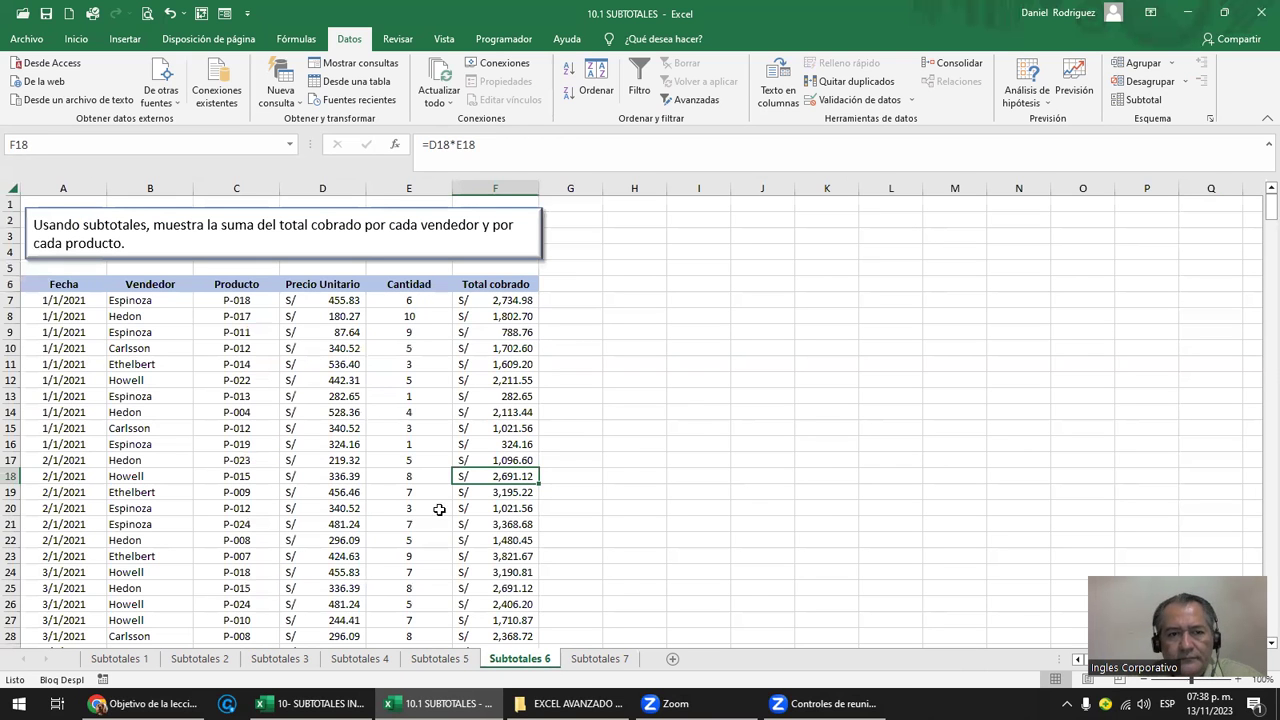
- Examine the Total cobrado column of the Subtotales 6 table
click(598, 381)
ctrl+scroll(600, 382, up, 2)
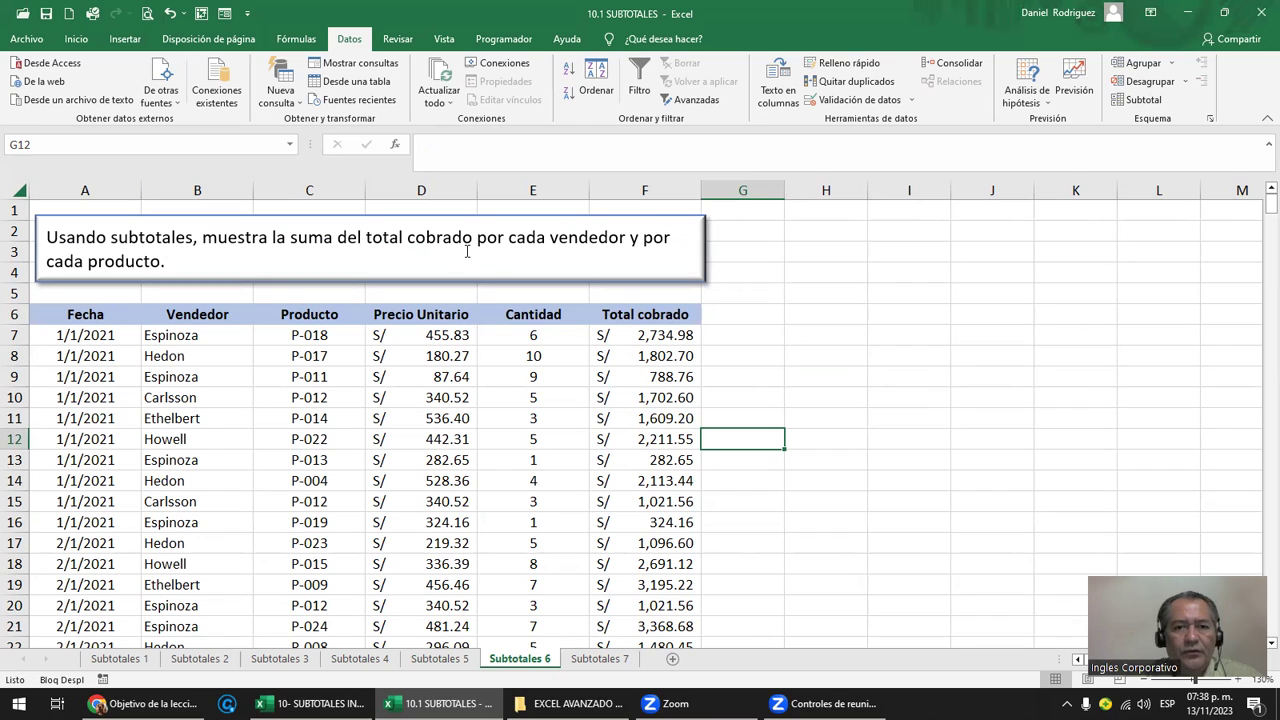
click(665, 186)
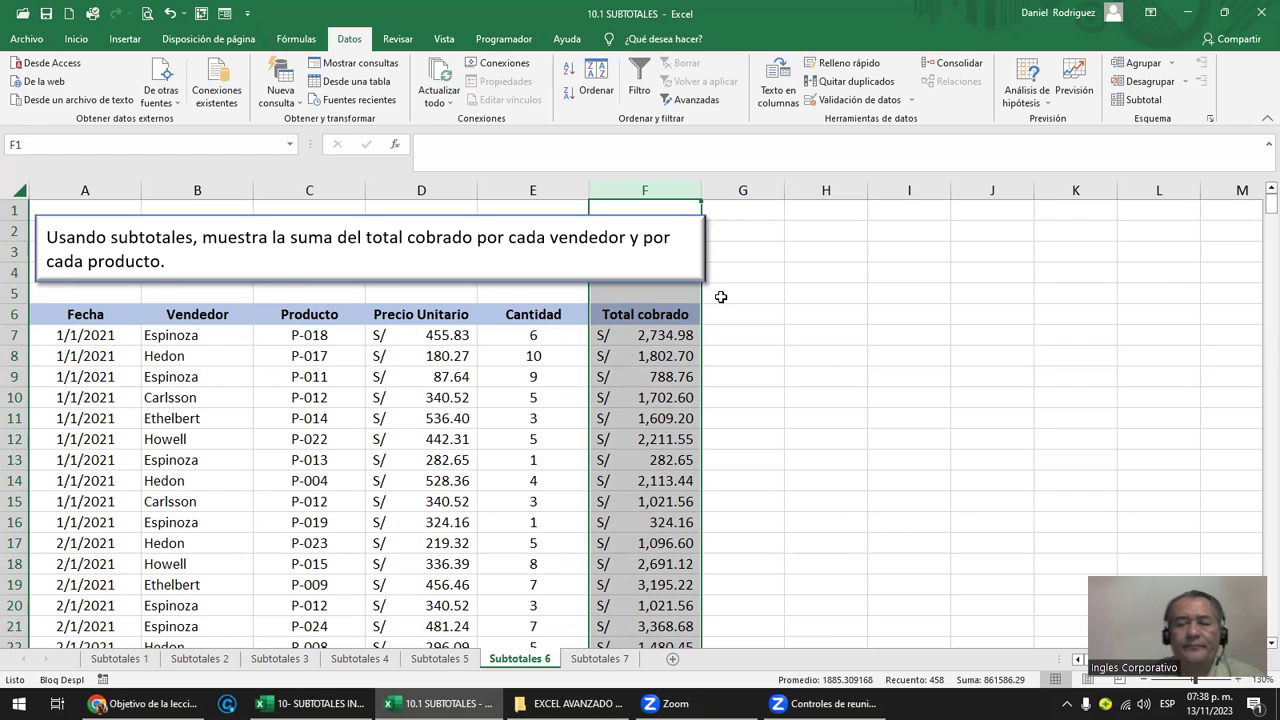
click(490, 296)
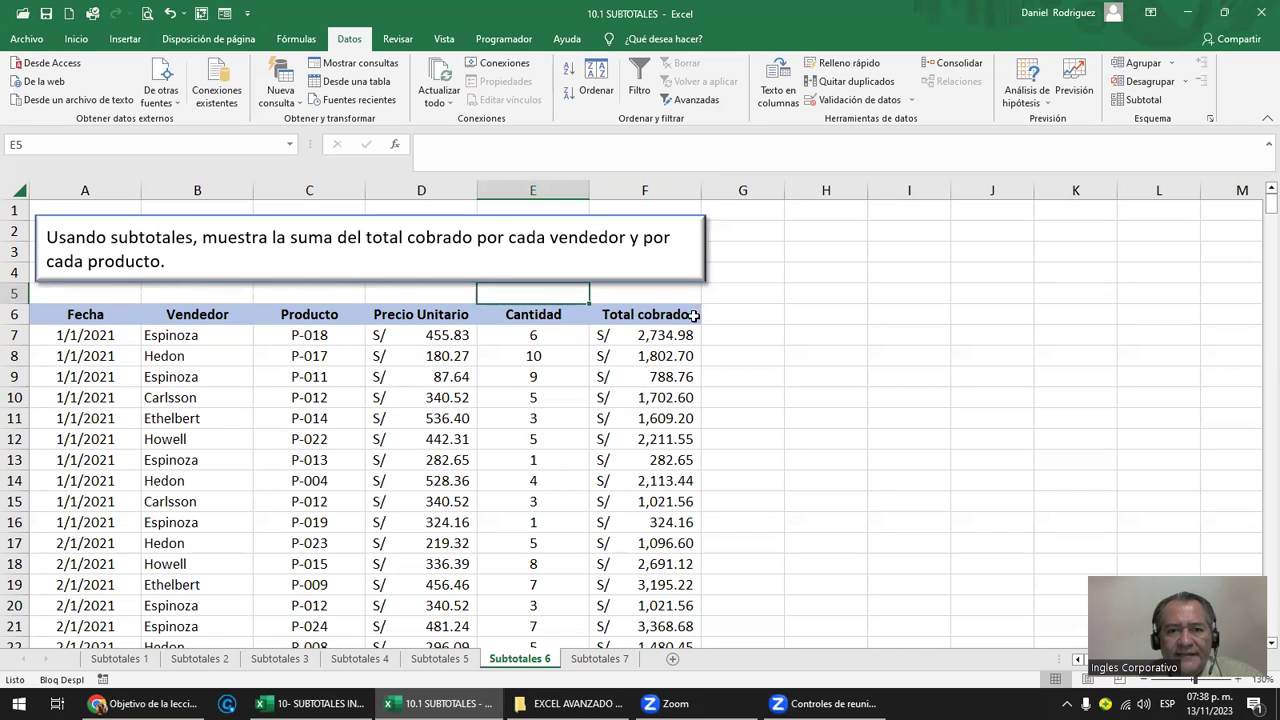
click(644, 189)
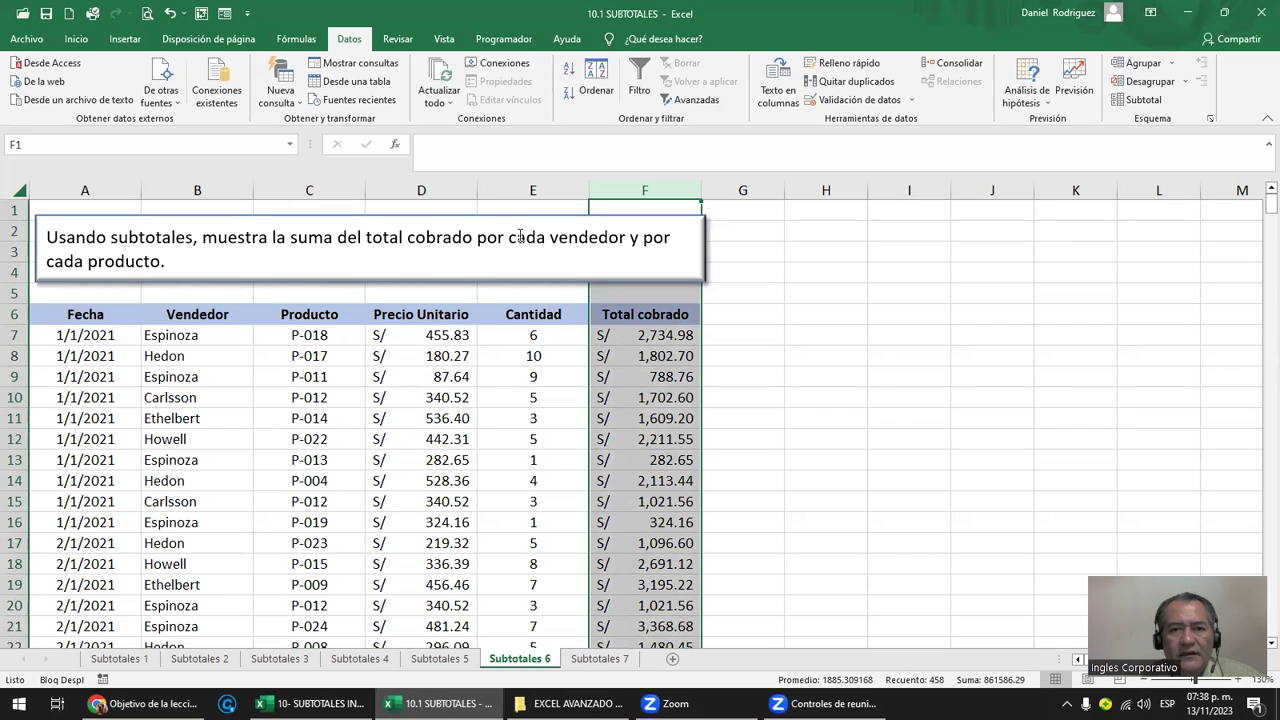
- Colour the phrase 'por cada vendedor y por cada producto.' red and select header cell F6
drag(477, 239, 500, 263)
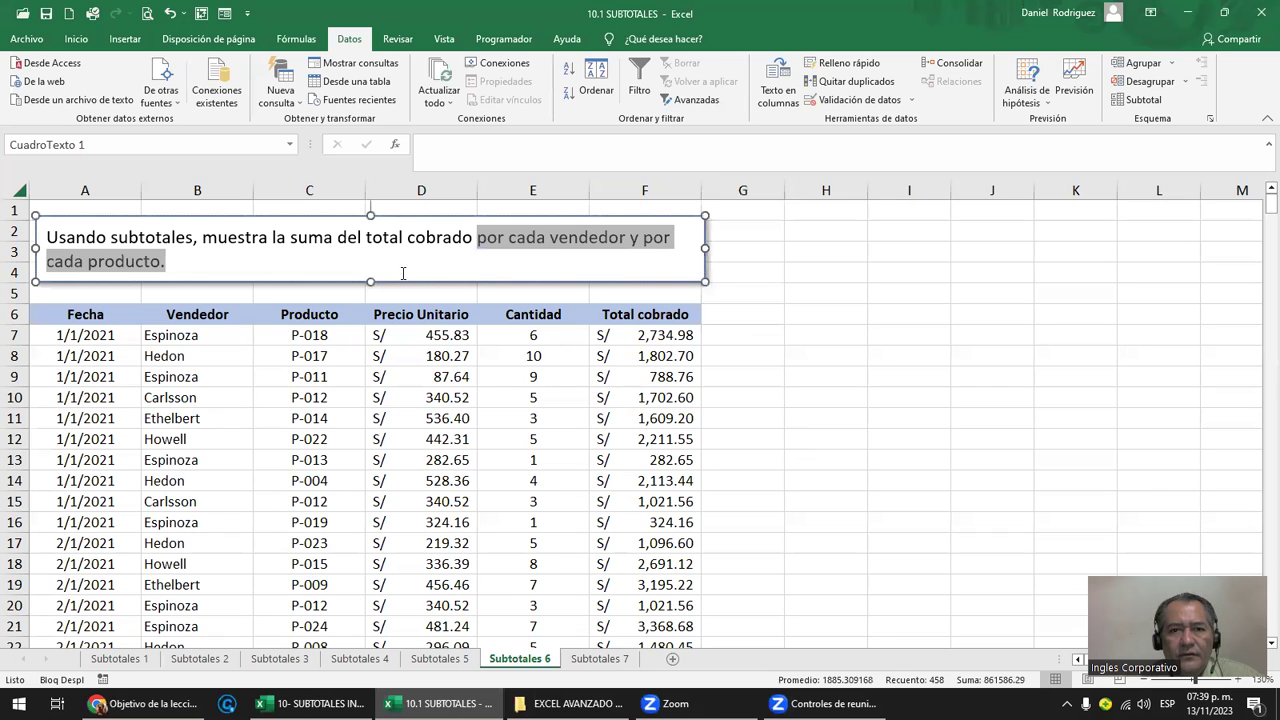
click(88, 40)
click(291, 94)
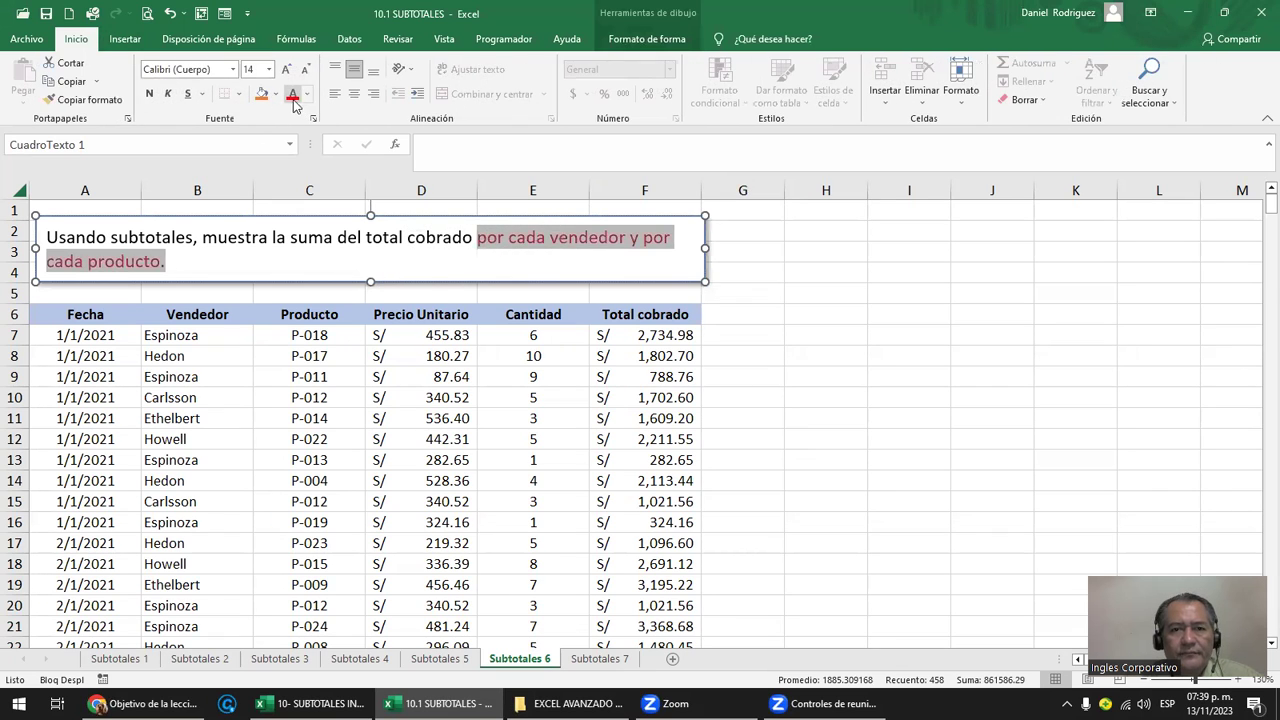
click(759, 355)
click(661, 313)
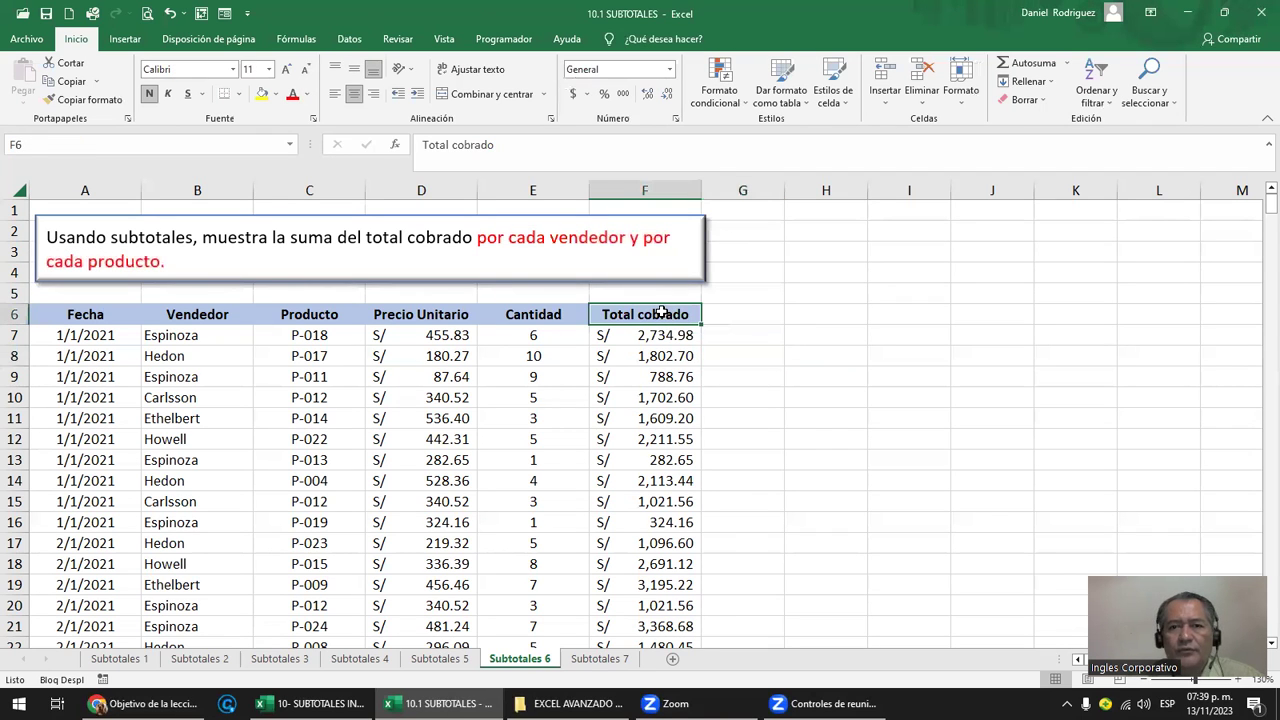
click(349, 39)
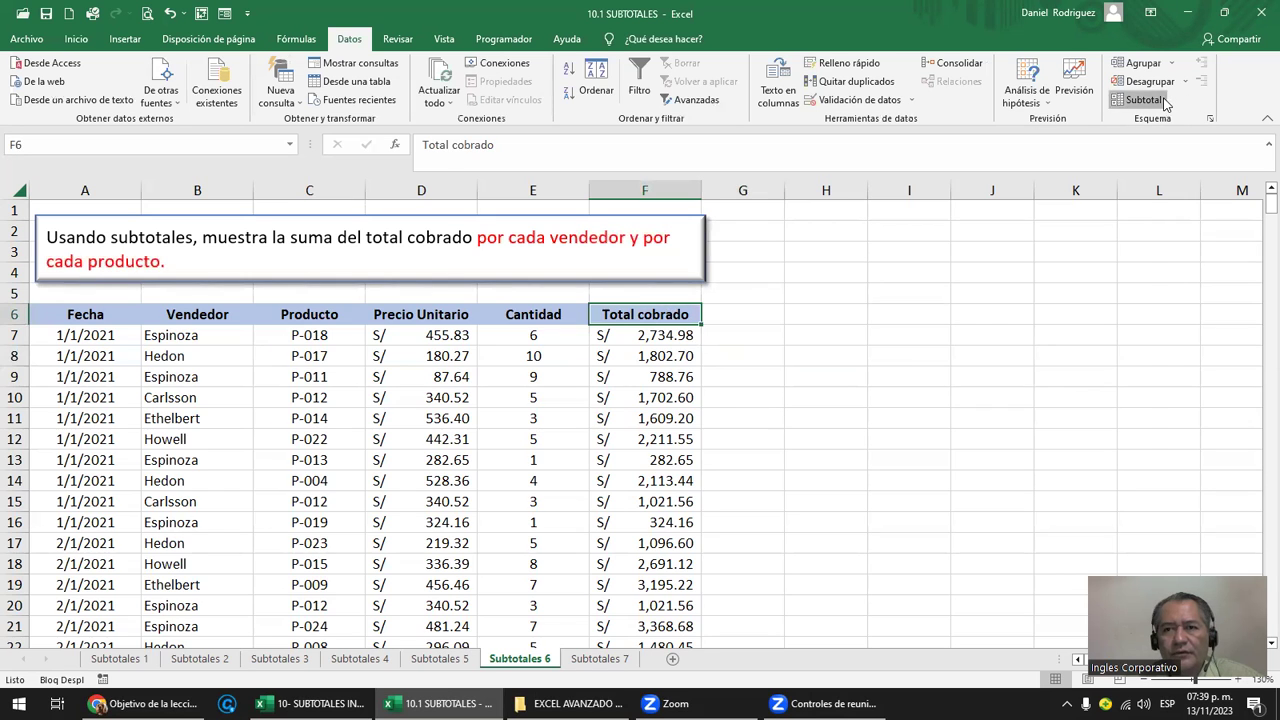
- Add Suma subtotals at each change in Vendedor on Producto and Total cobrado
click(1145, 100)
drag(1015, 205, 1060, 214)
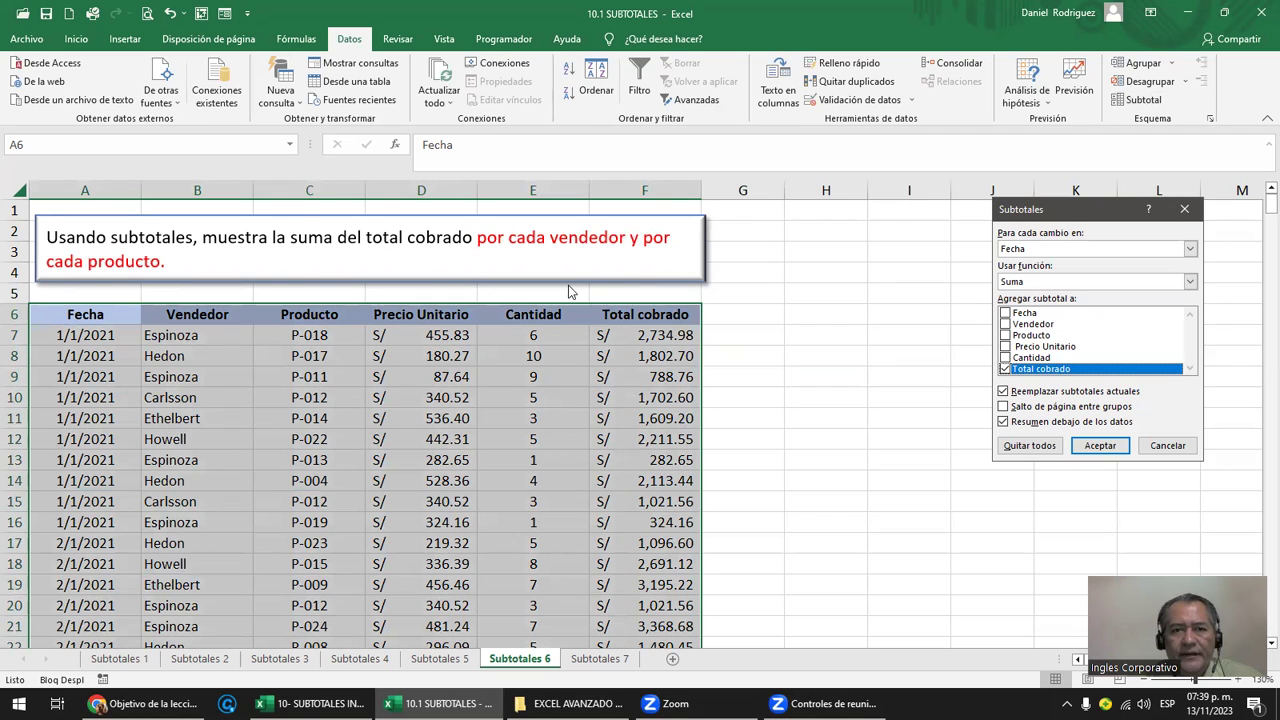
click(1114, 250)
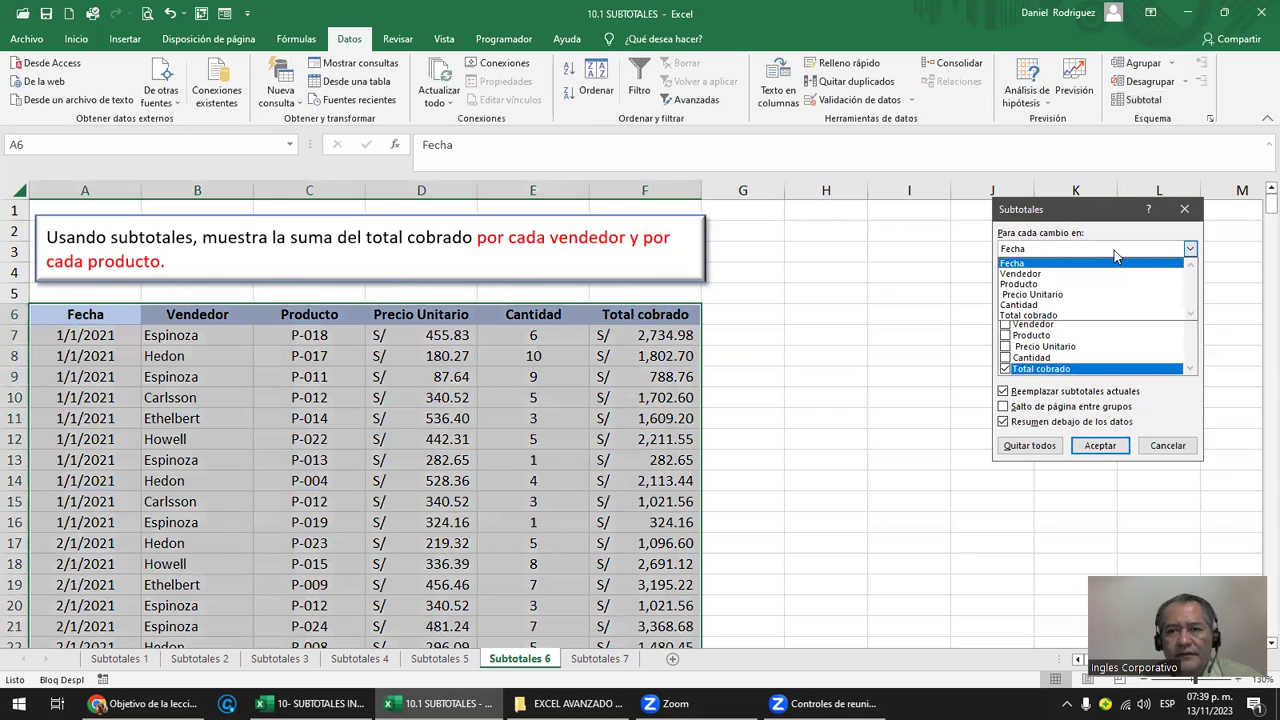
click(1066, 275)
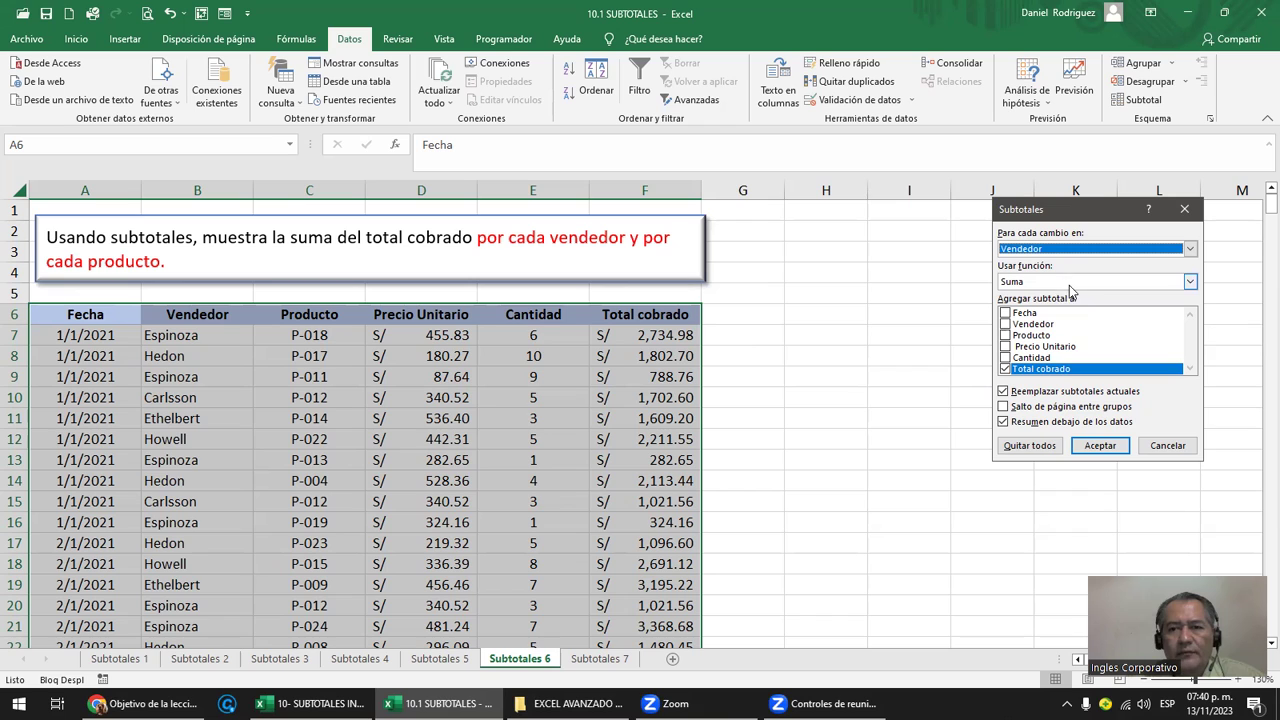
click(1036, 335)
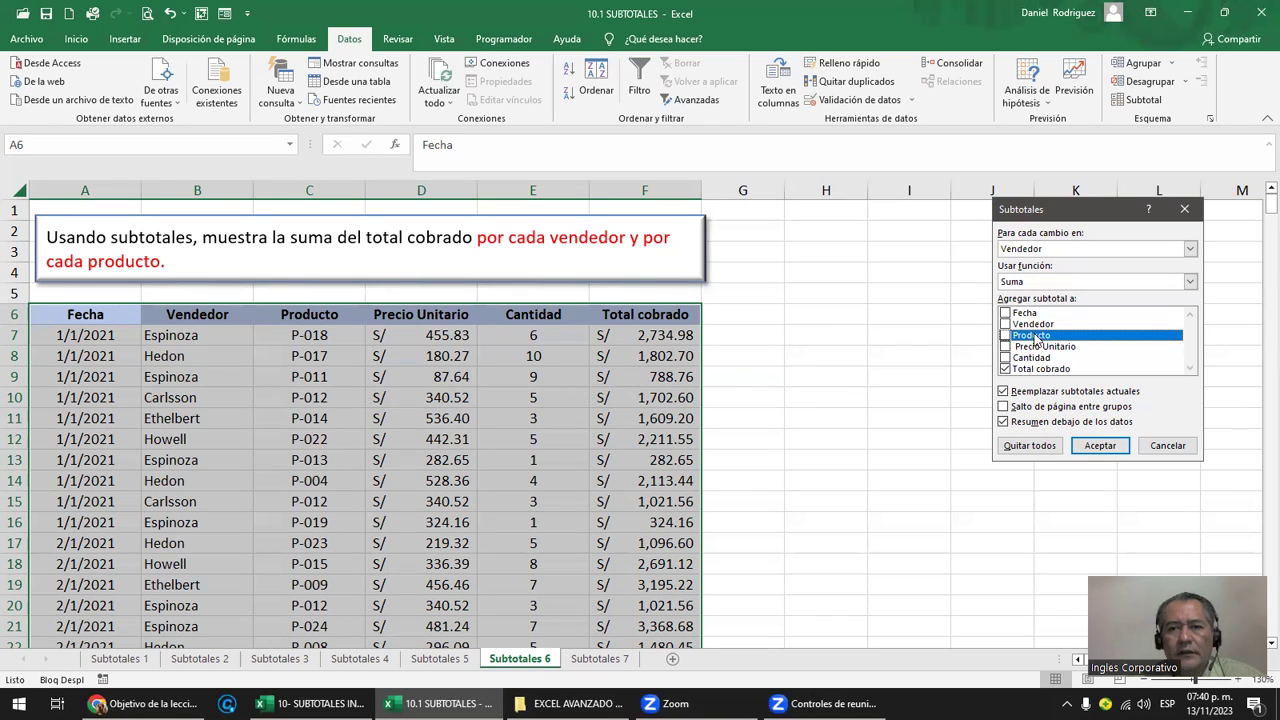
click(1005, 336)
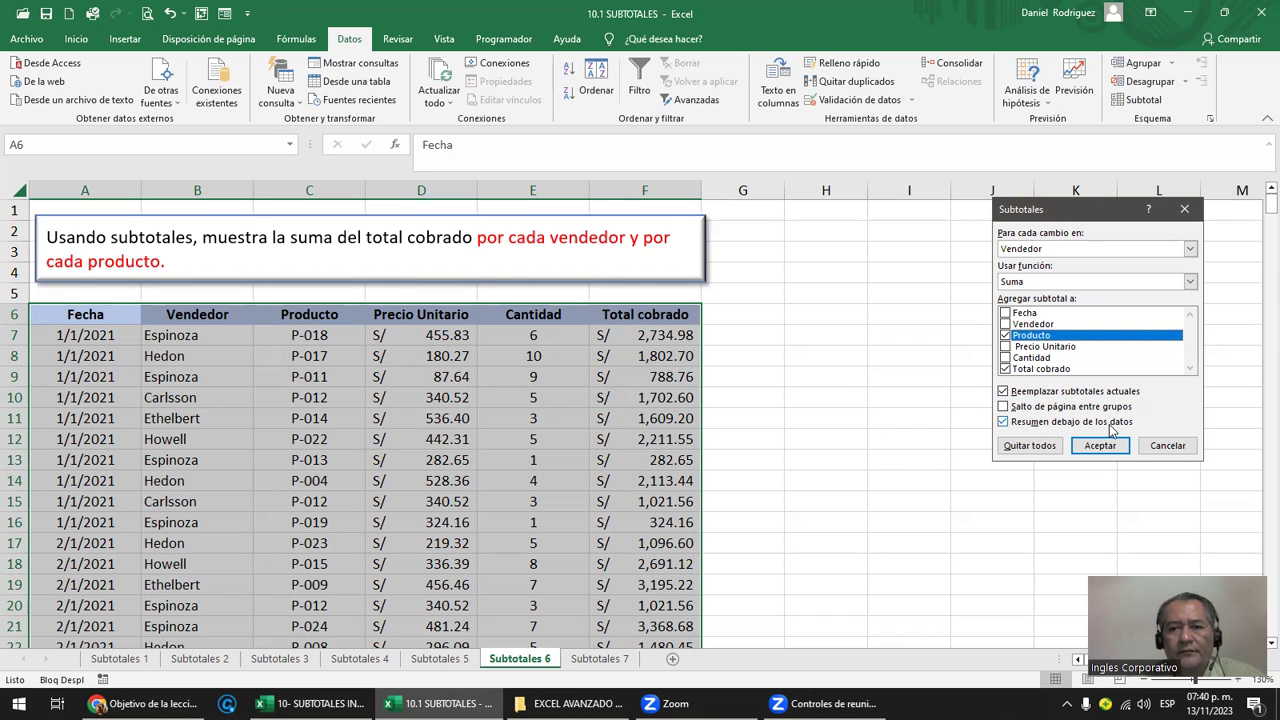
click(1101, 447)
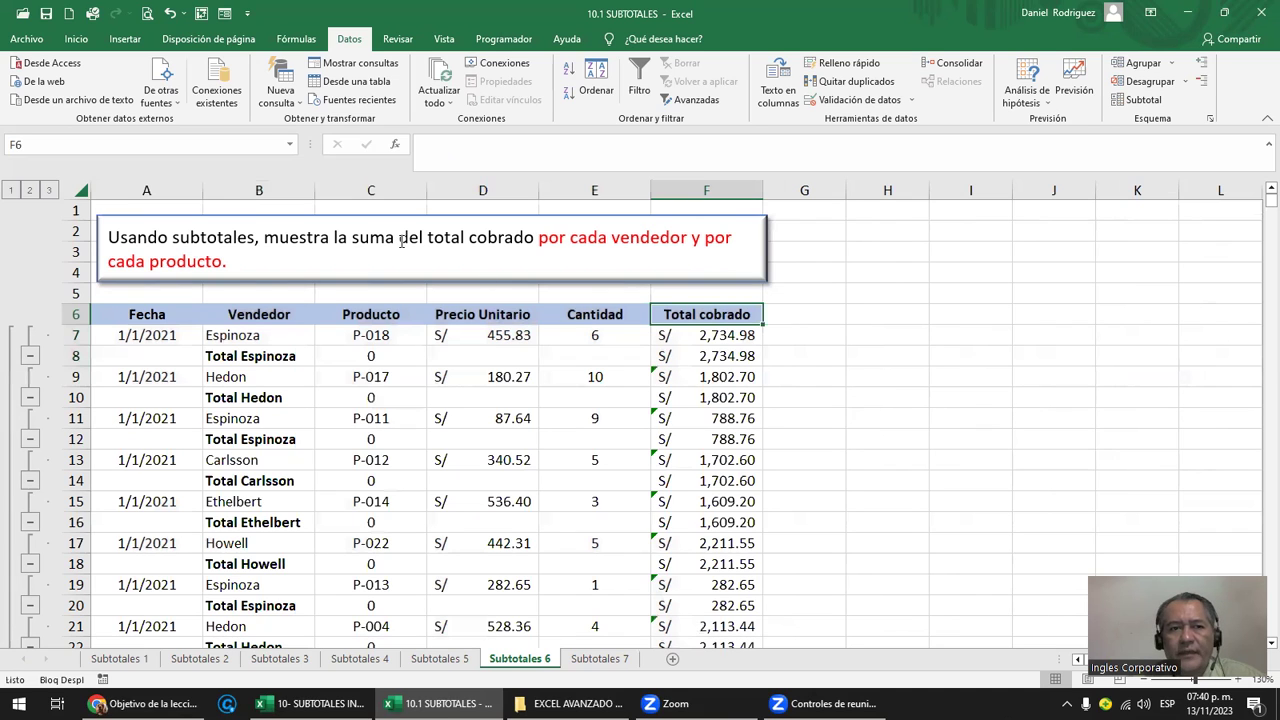
- View the Suma subtotals at outline levels 1 and 2, checking the Producto subtotal formula
click(8, 190)
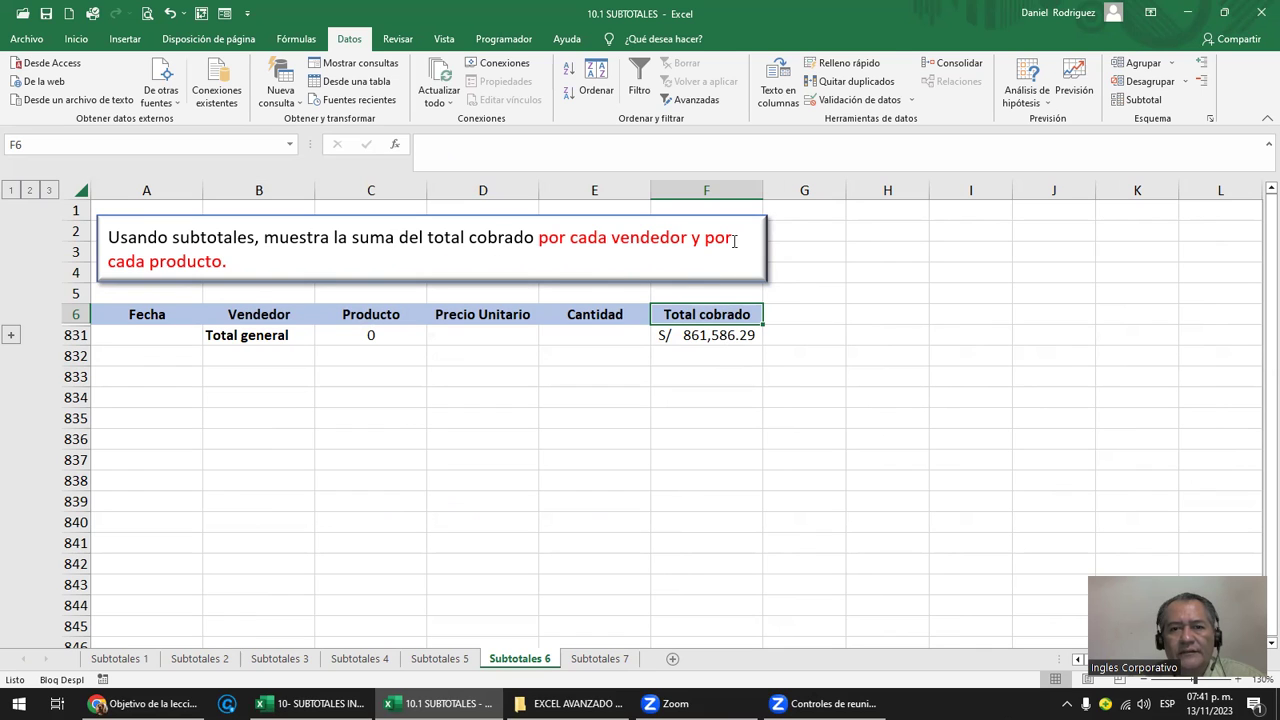
click(713, 186)
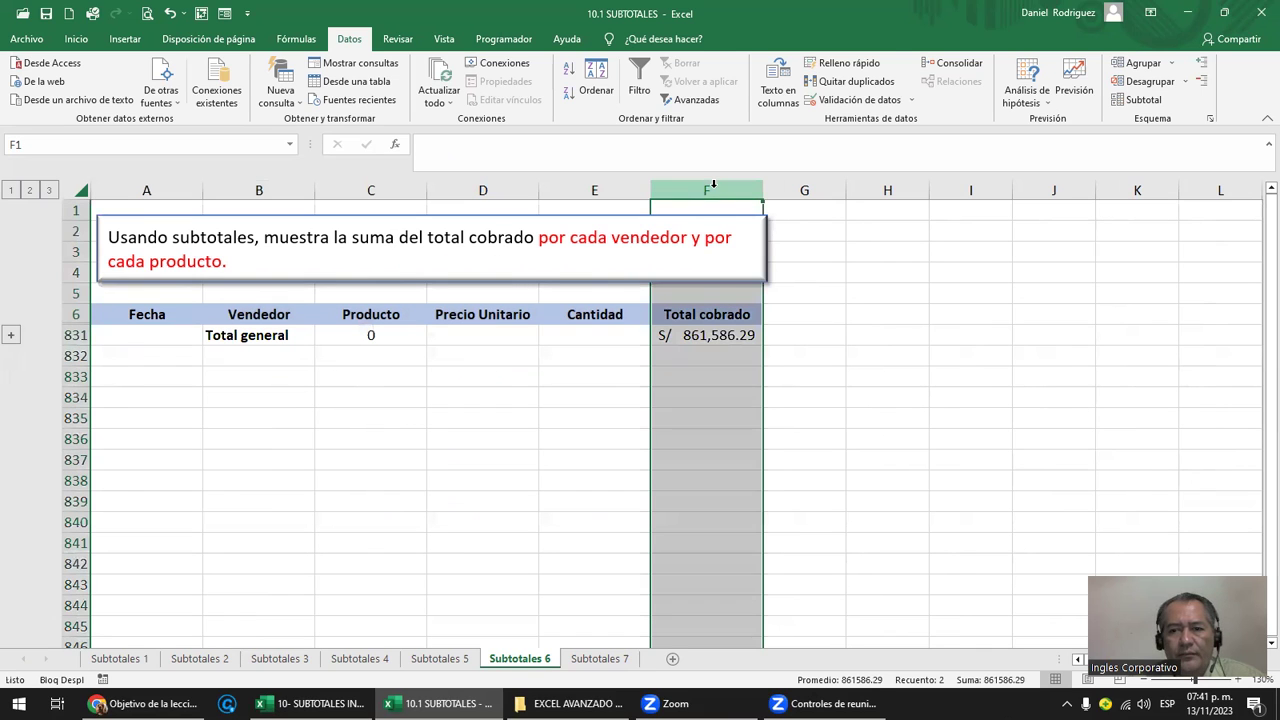
click(205, 428)
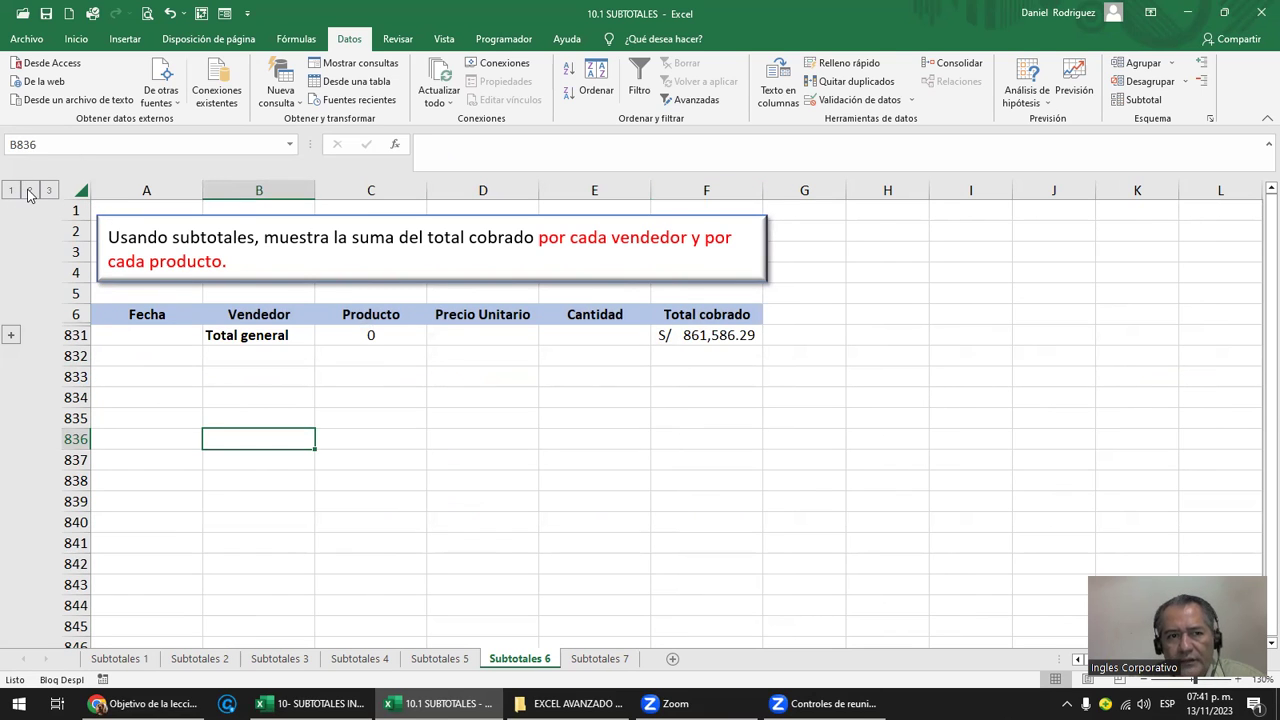
click(30, 191)
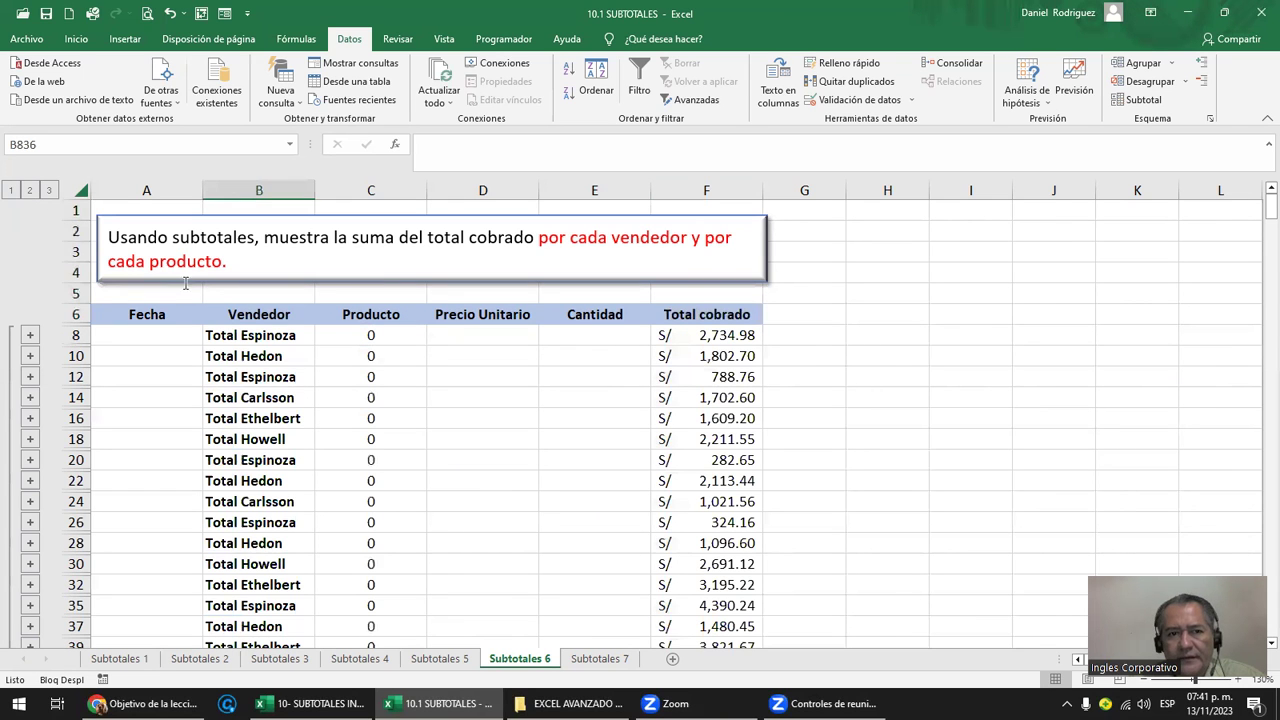
click(261, 186)
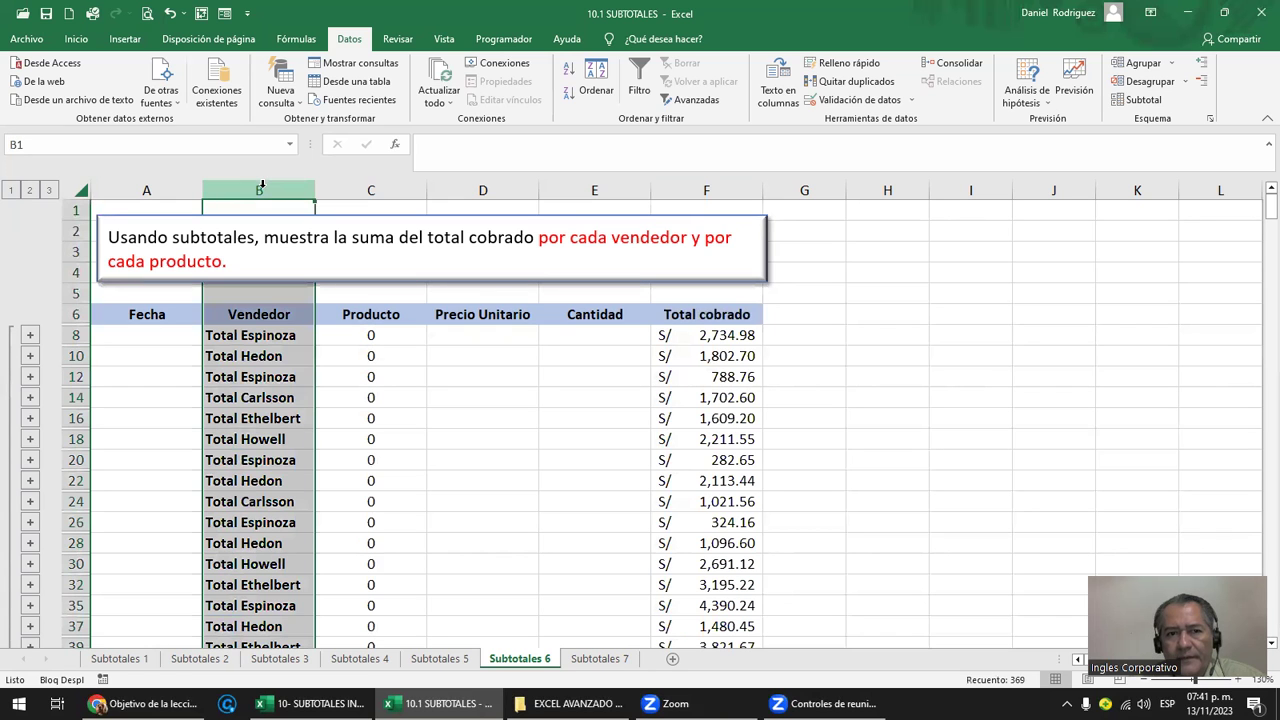
click(389, 334)
scroll(410, 356, down, 3)
scroll(410, 356, down, 2)
scroll(412, 356, up, 5)
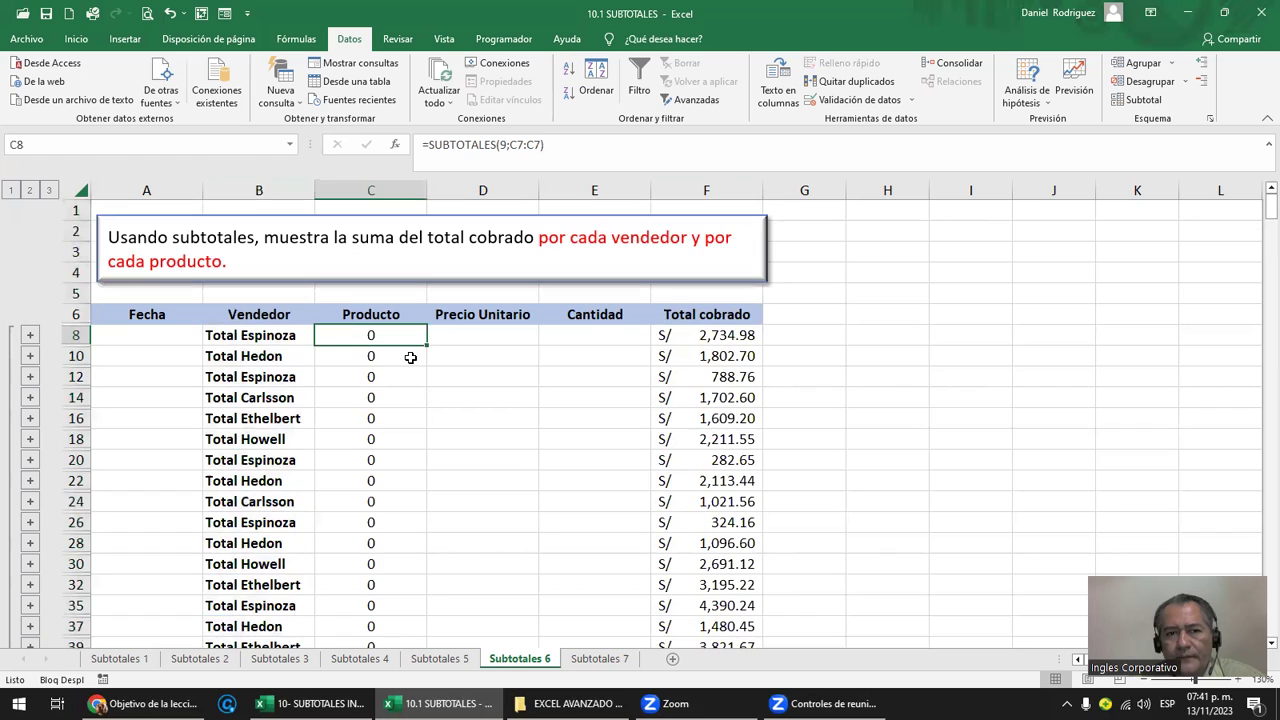
- Expand to all detail rows and compare the Vendedor, Total cobrado and Producto columns
click(257, 187)
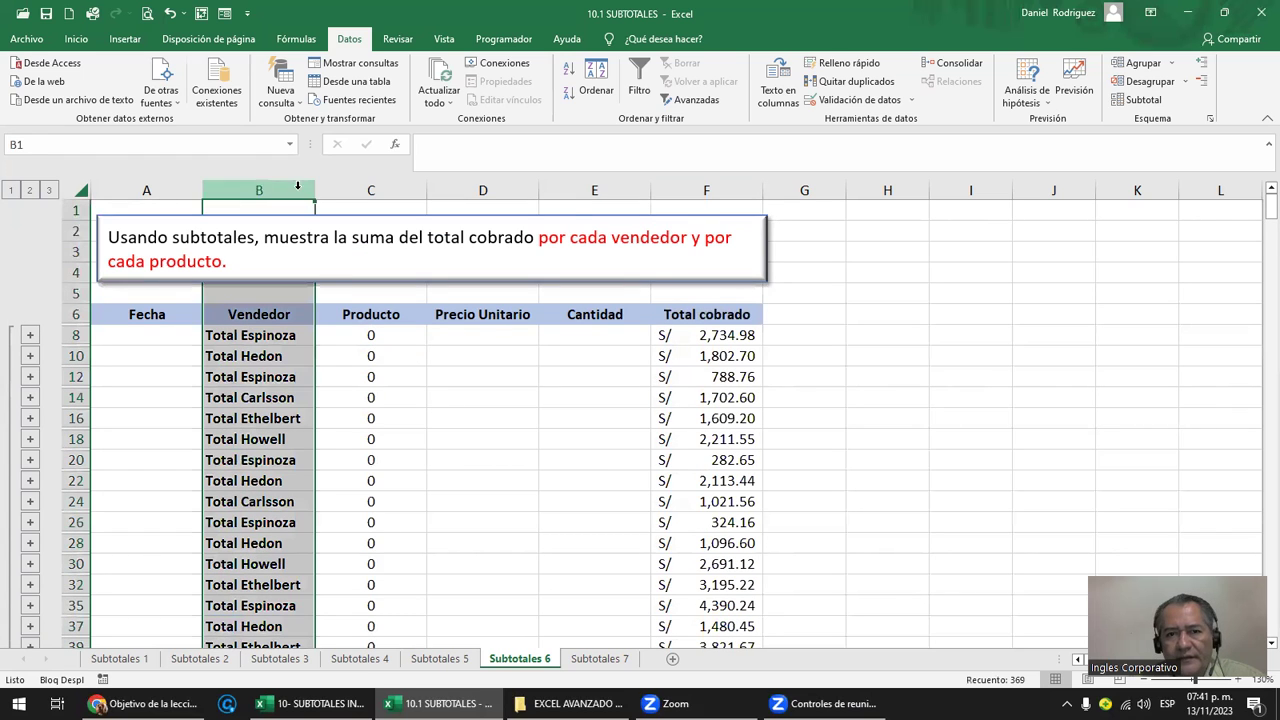
ctrl+click(701, 187)
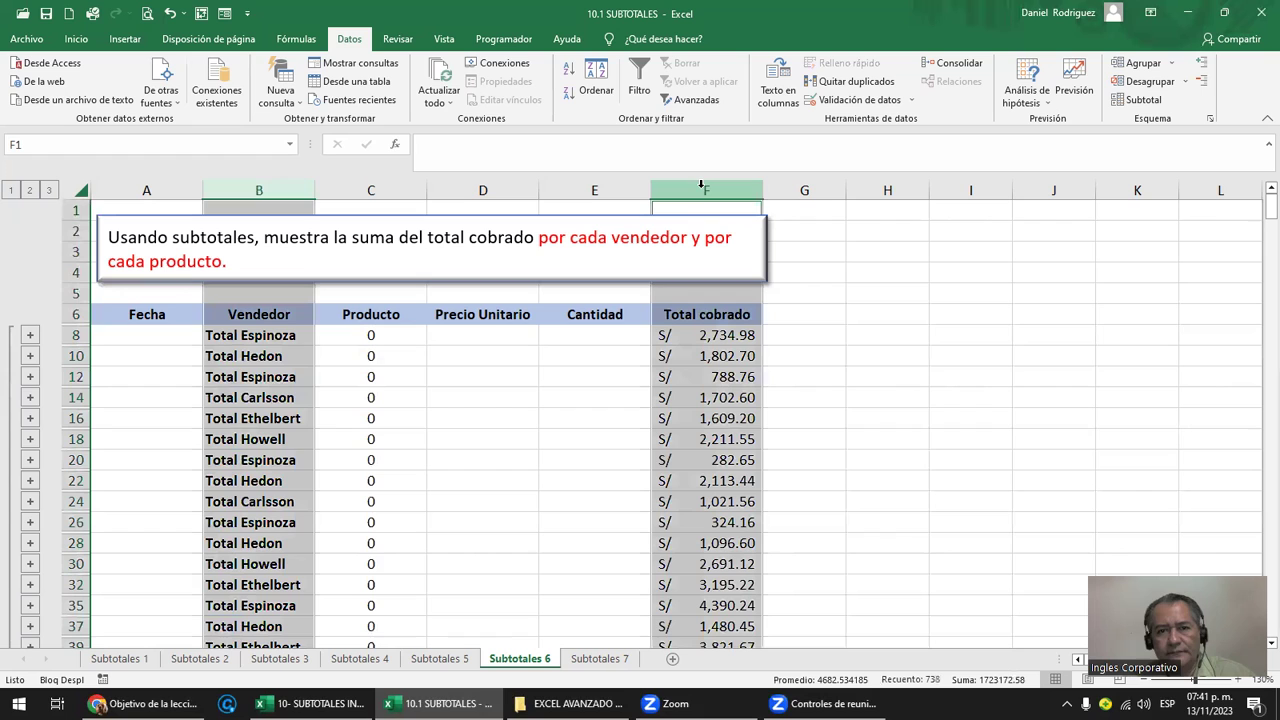
click(50, 191)
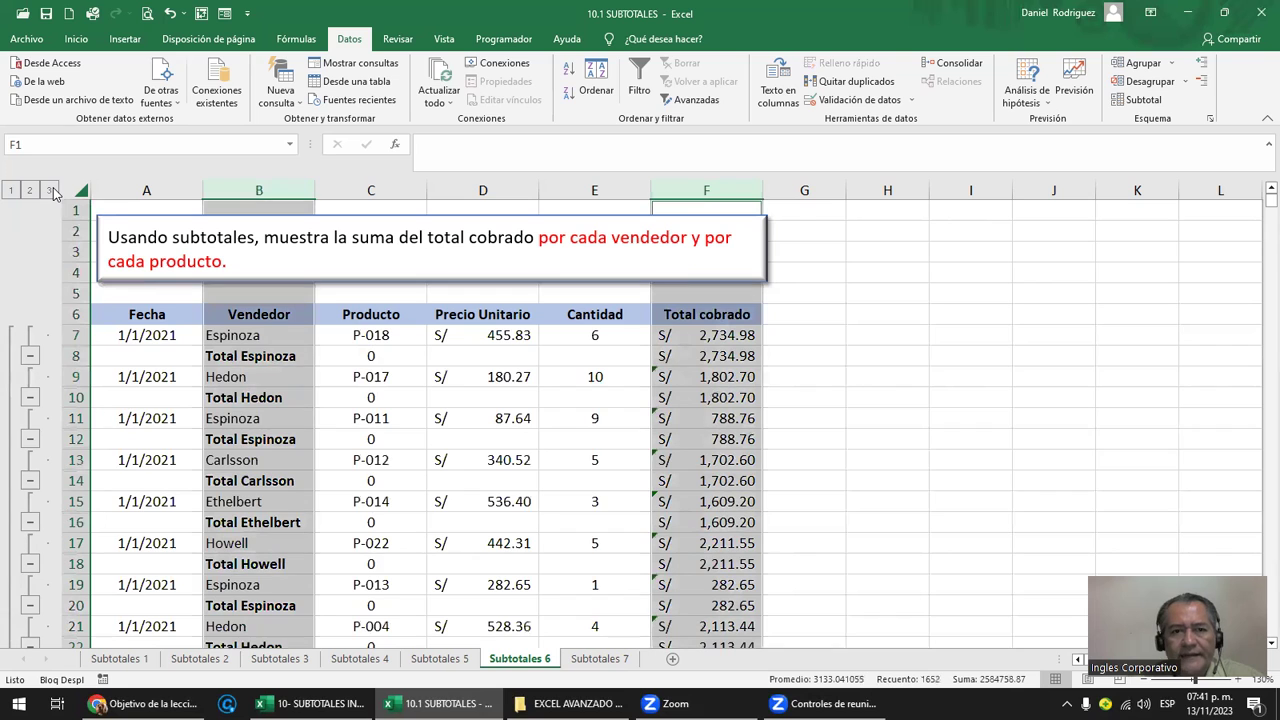
click(919, 463)
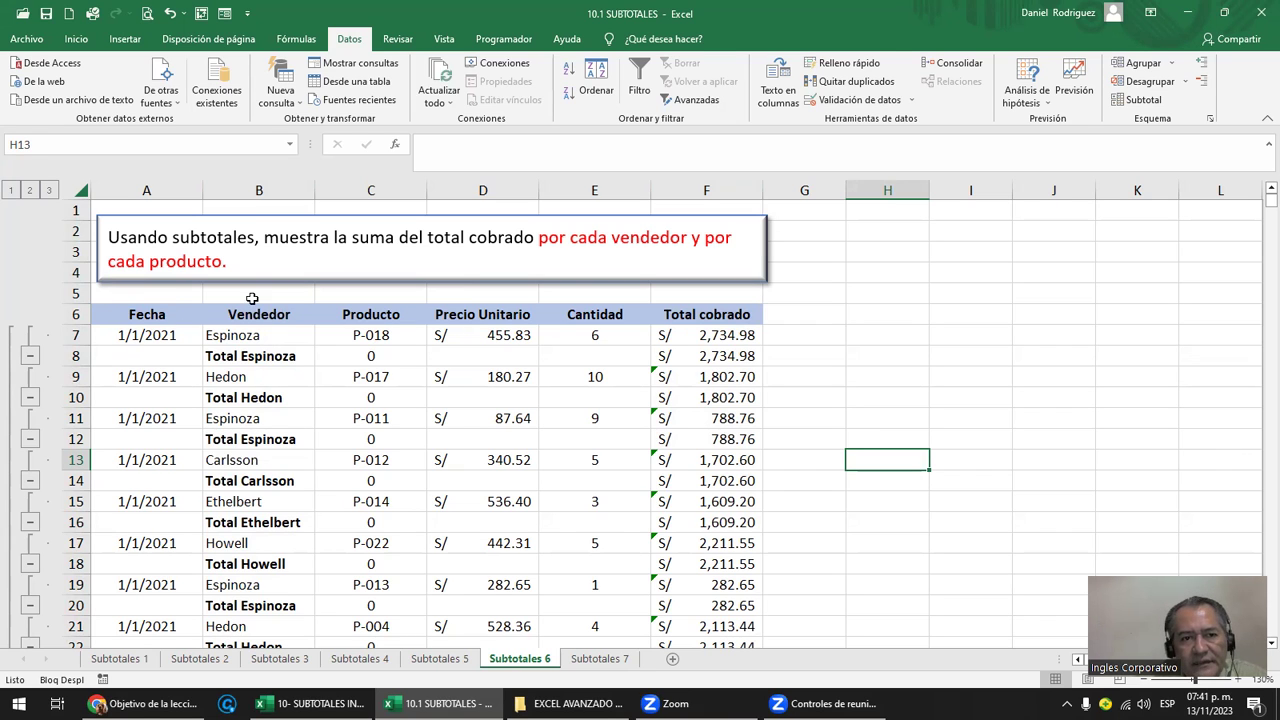
click(251, 183)
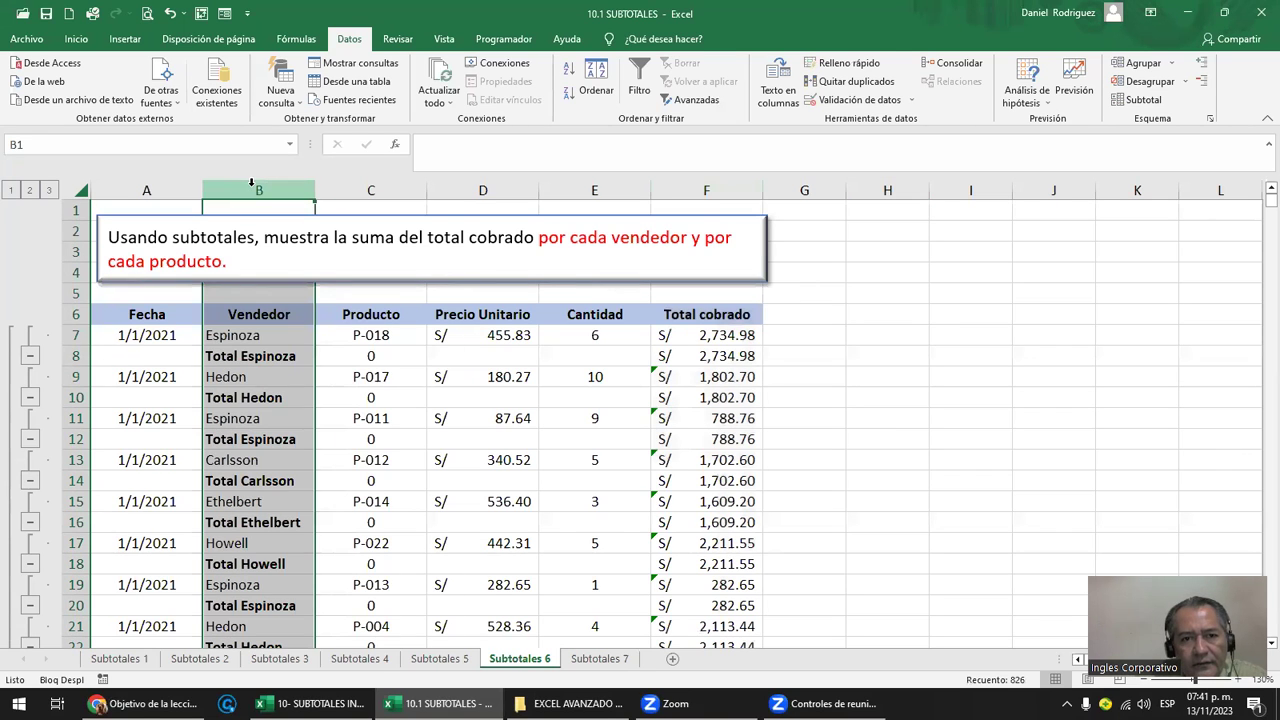
click(365, 180)
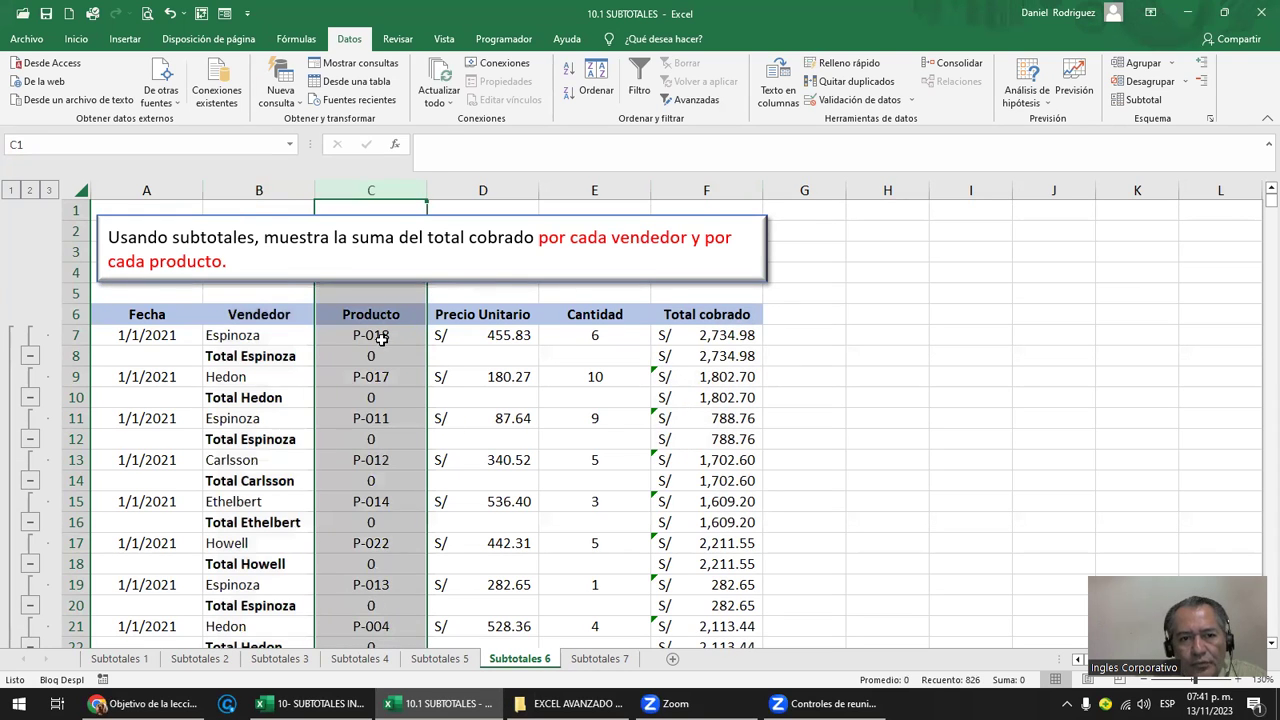
- Step through products P-018, P-017, P-011, P-012, P-014 and the Total cobrado formula in F7
click(384, 341)
click(368, 374)
click(382, 414)
click(385, 461)
click(390, 503)
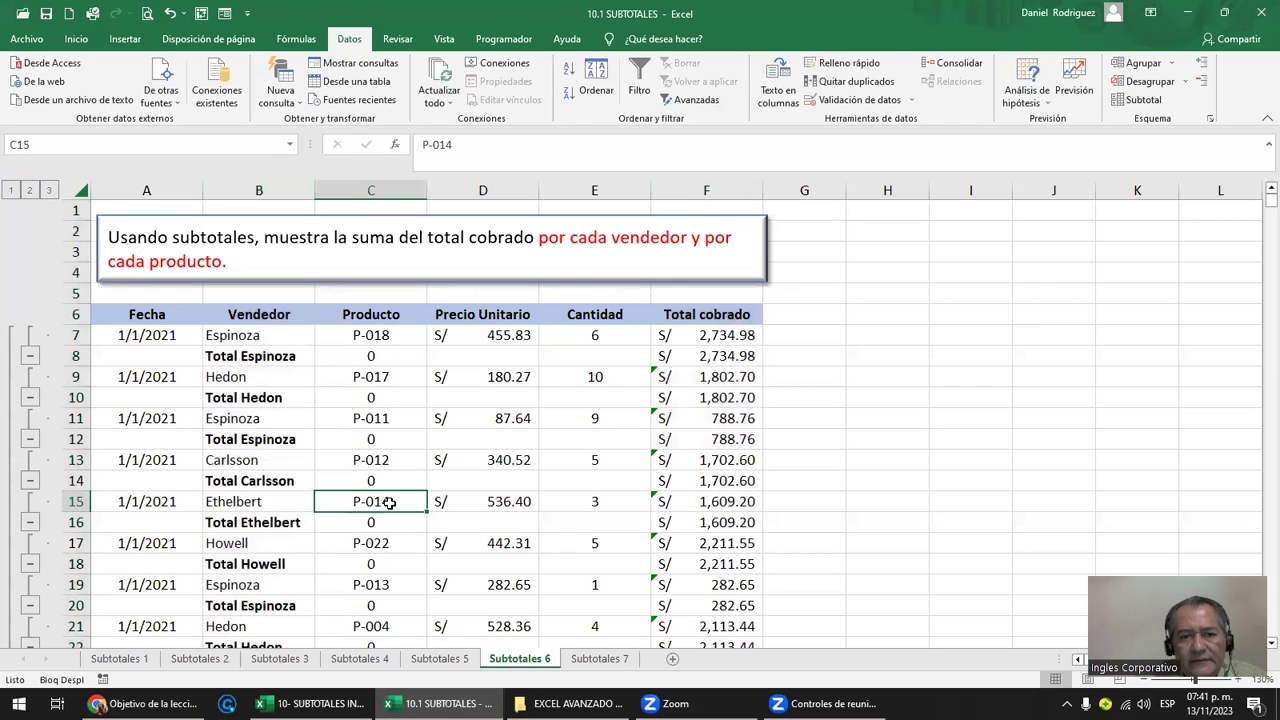
click(701, 337)
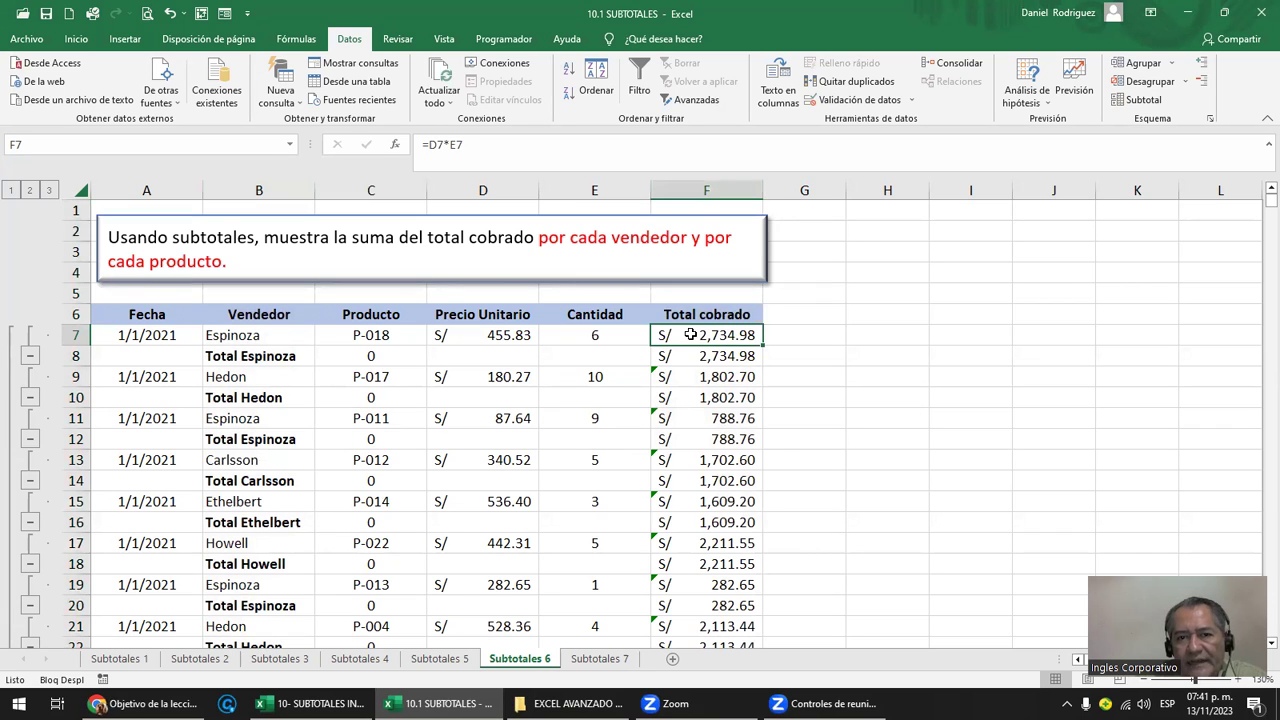
- Inspect the per-vendor subtotal formulas in cells F8 through F16
click(711, 184)
click(730, 355)
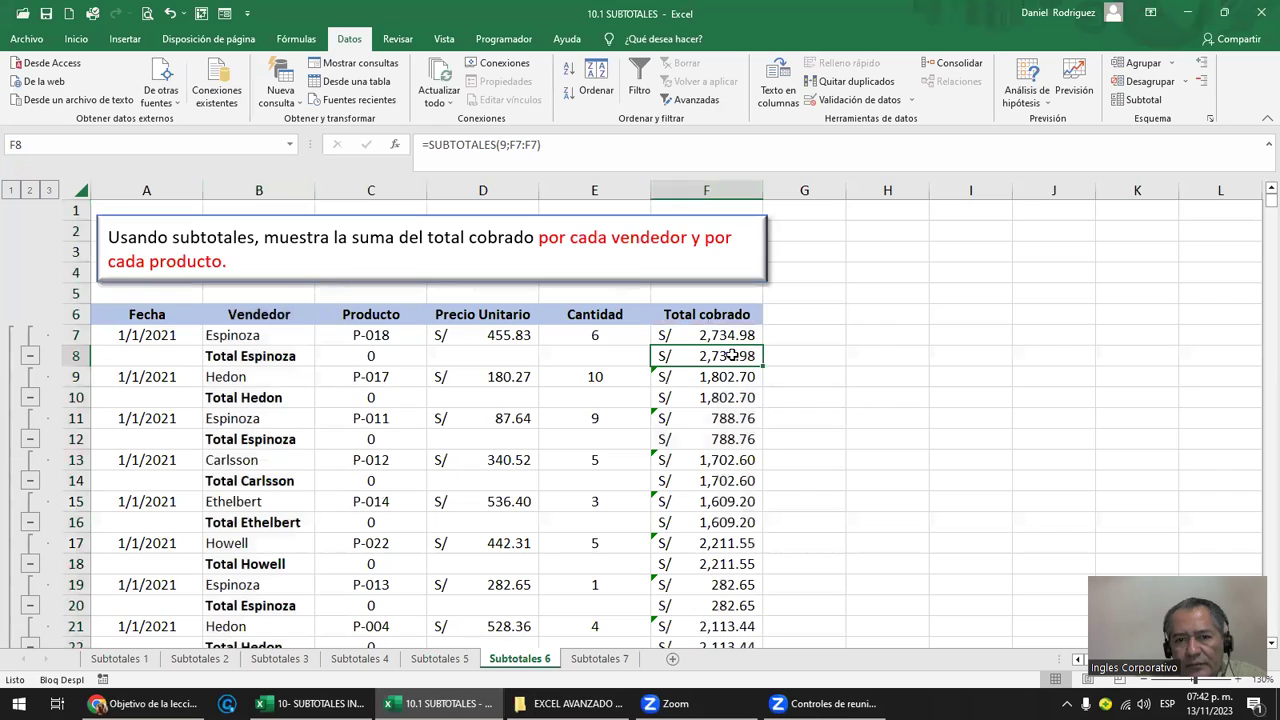
click(725, 397)
click(727, 440)
click(725, 480)
click(718, 518)
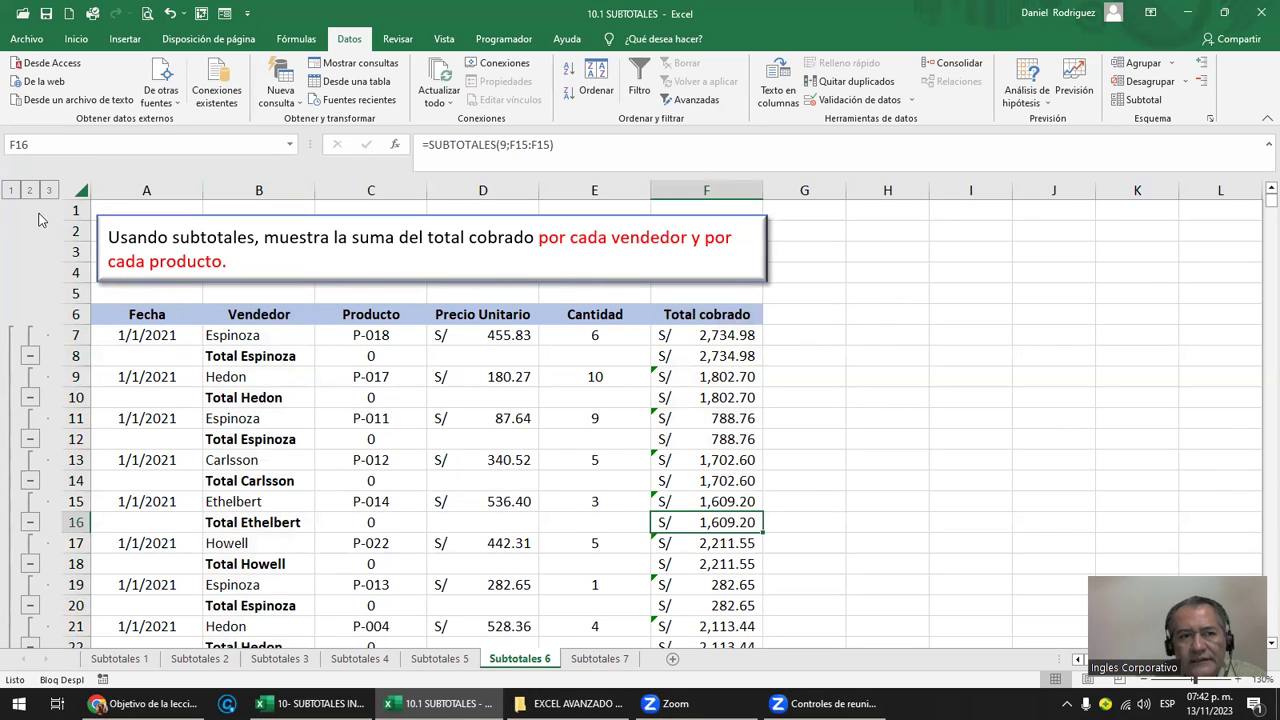
- Cycle through outline levels 1, 2 and 3, then move to the Subtotales 7 sheet
click(11, 192)
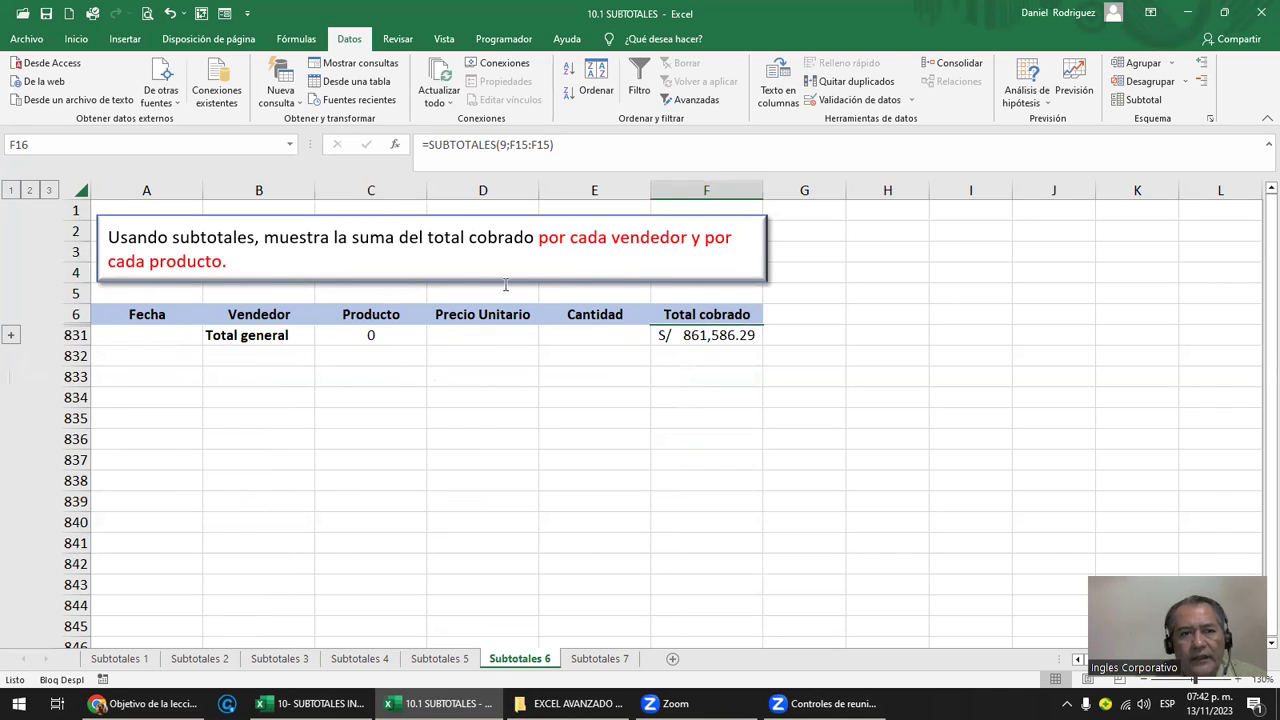
click(29, 190)
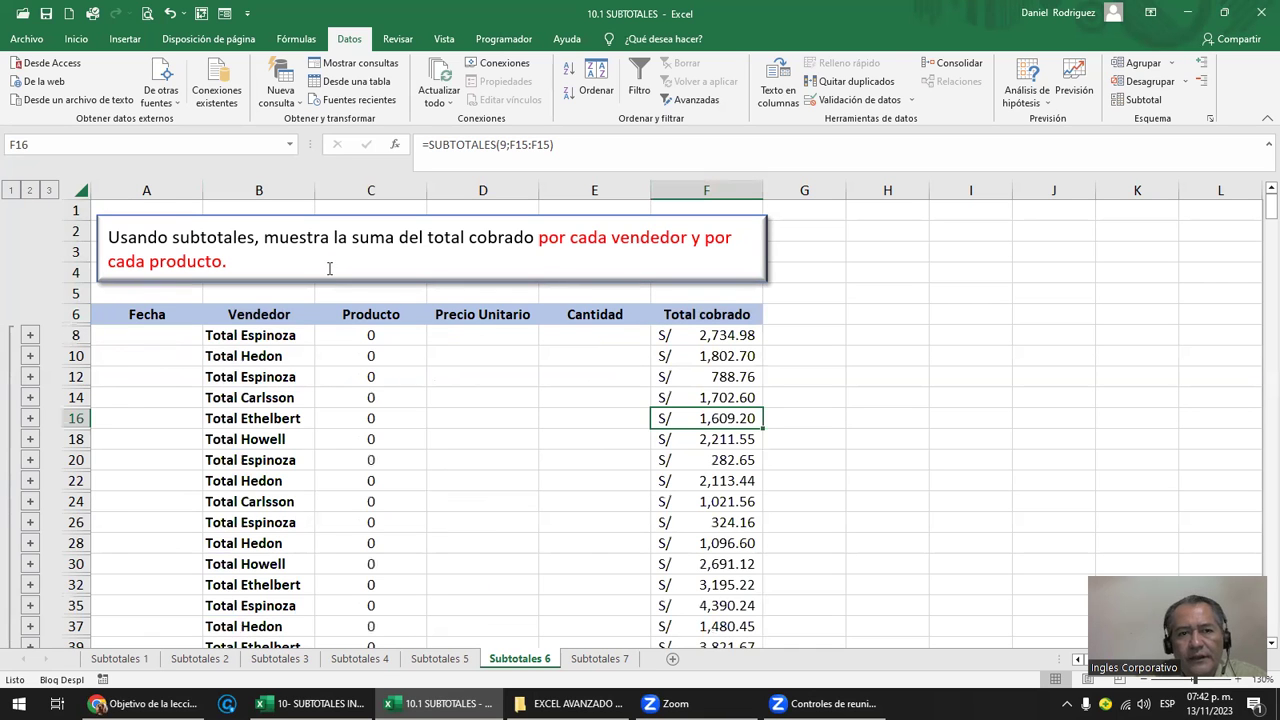
click(48, 191)
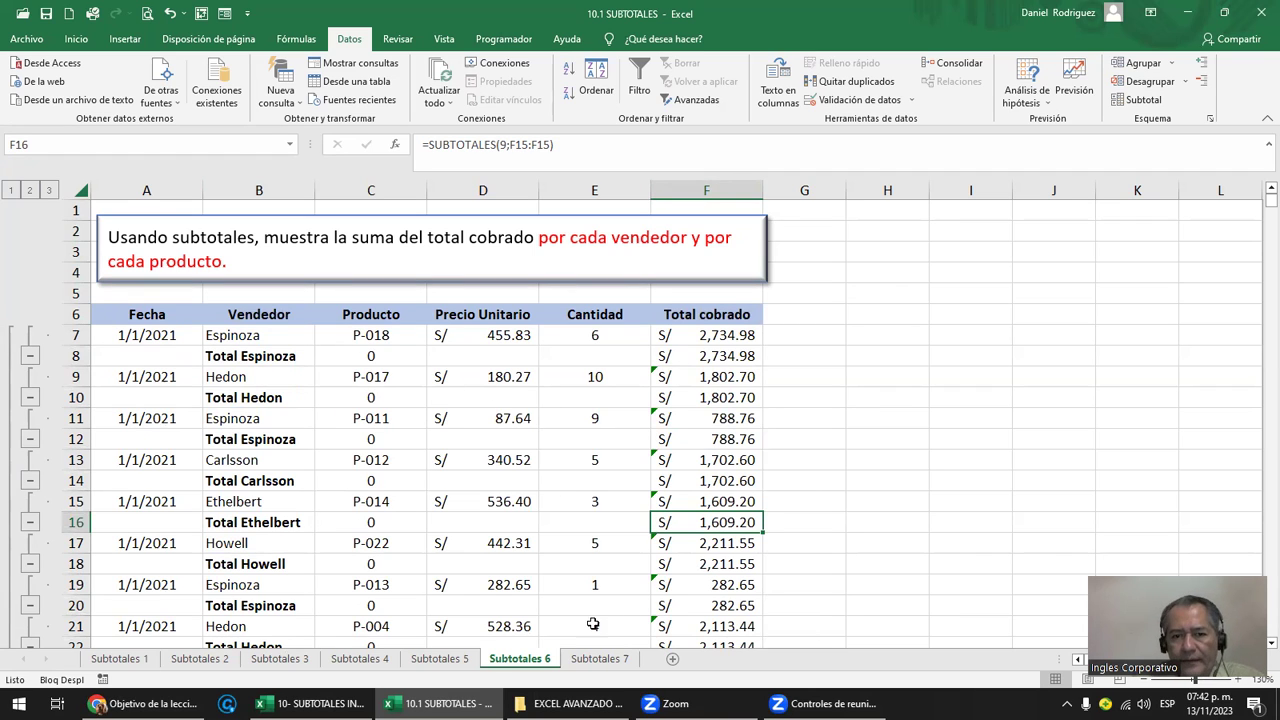
click(598, 659)
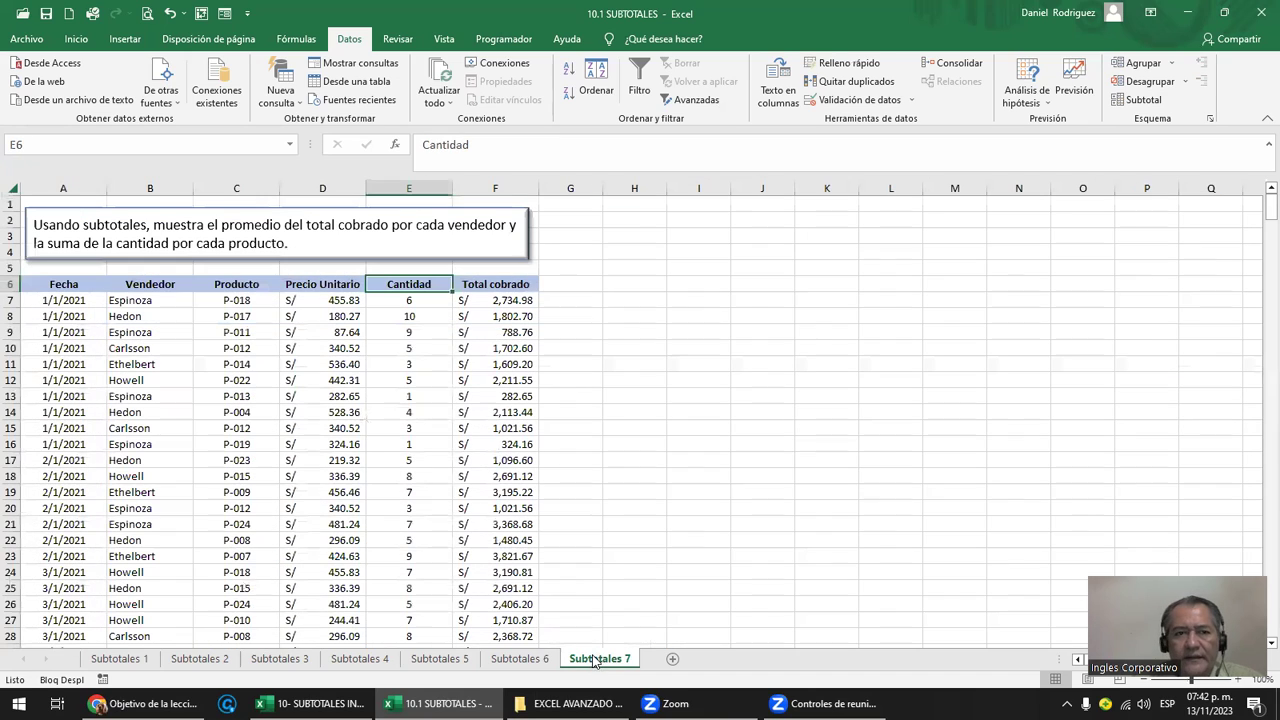
- Colour the phrase 'promedio del total cobrado' in the instruction text red
click(678, 350)
scroll(678, 350, up, 1)
scroll(678, 350, up, 3)
scroll(678, 350, up, 2)
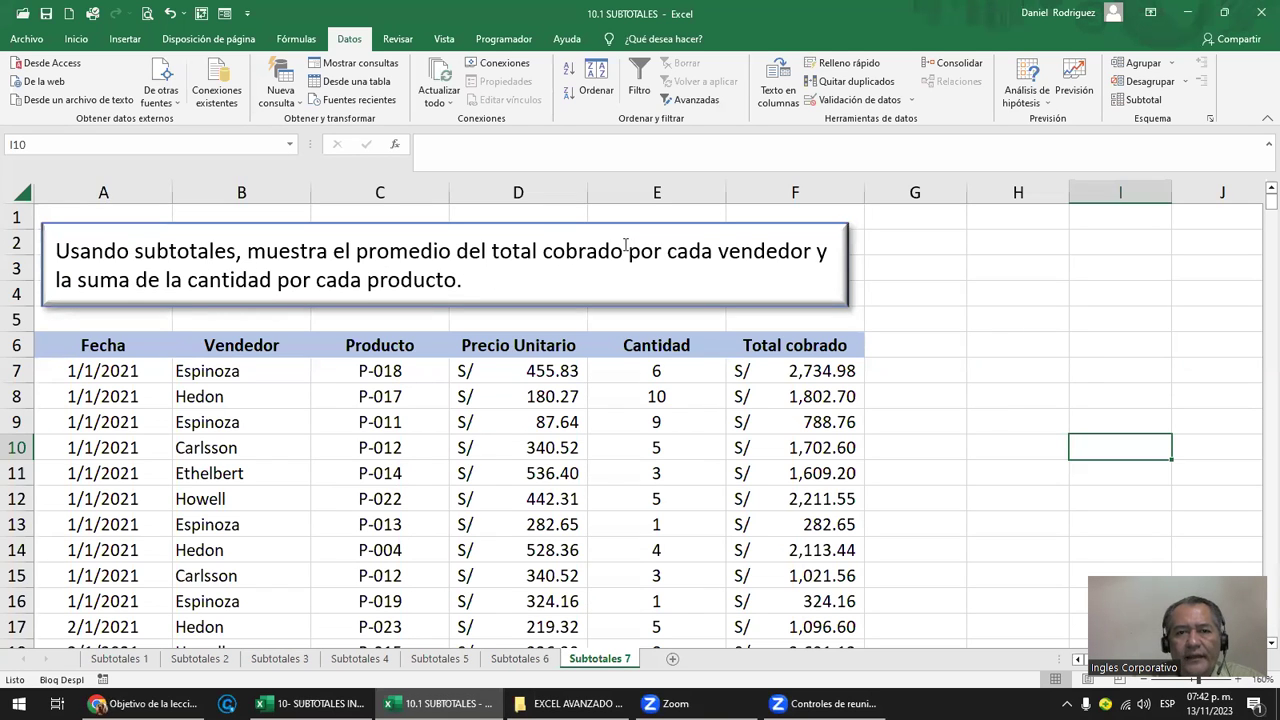
drag(626, 248, 396, 255)
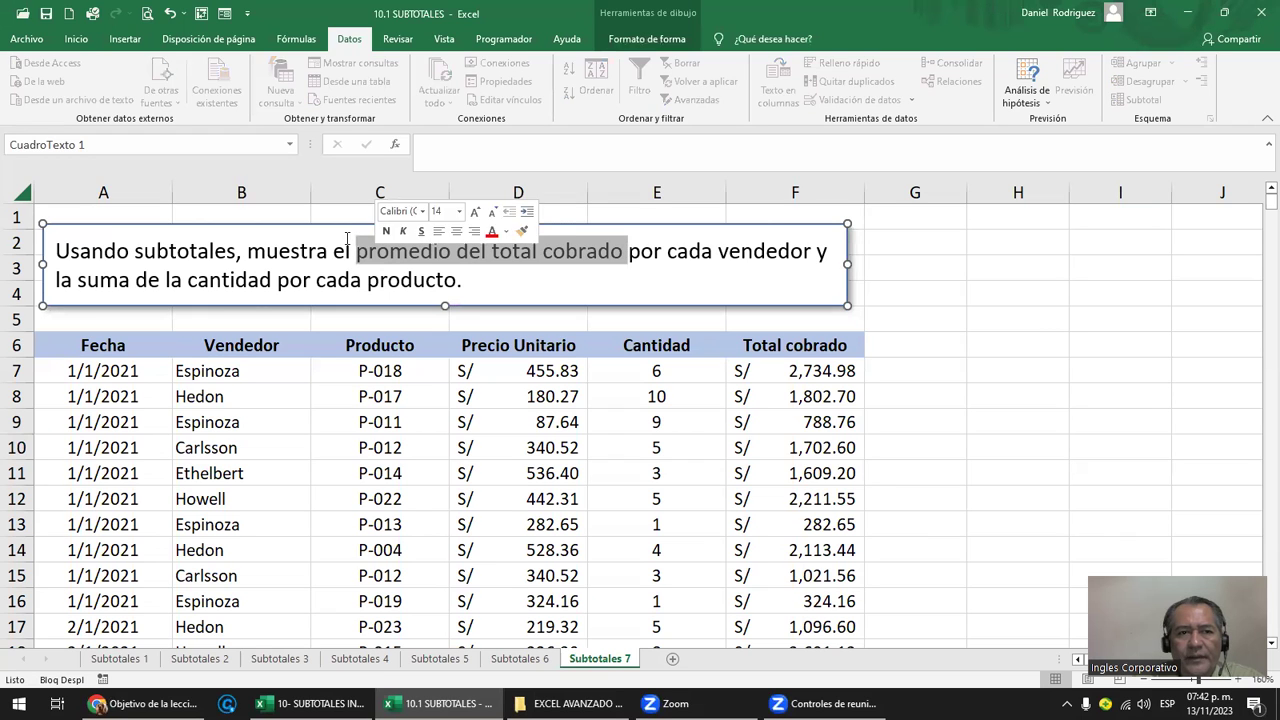
click(76, 39)
click(292, 93)
- From the Total cobrado header cell F6, open the Subtotal dialog for the table
click(844, 352)
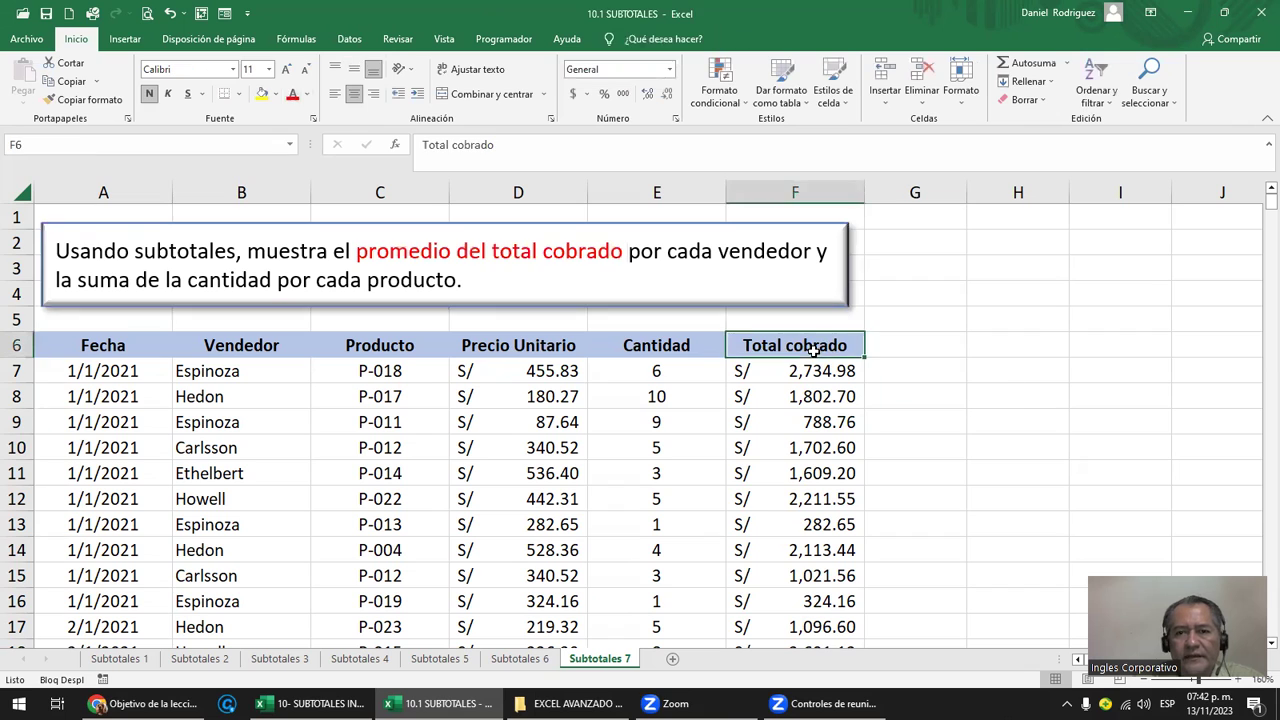
click(786, 190)
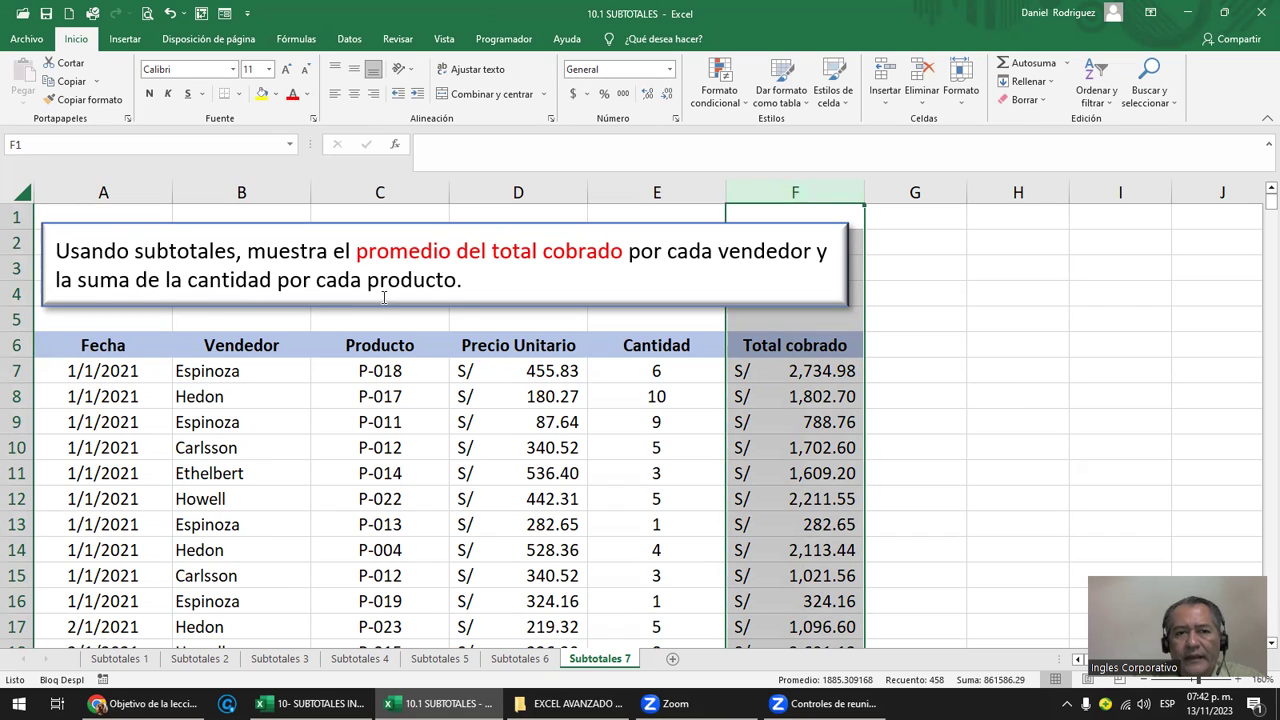
click(634, 368)
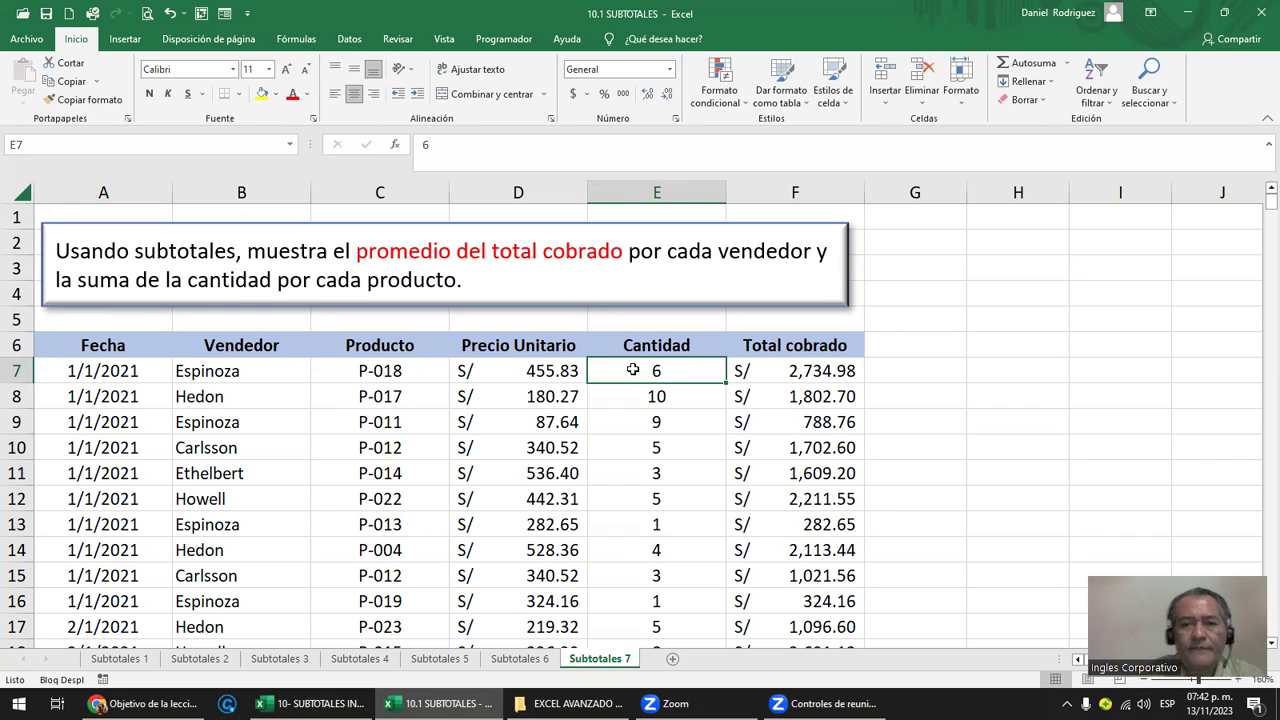
click(800, 355)
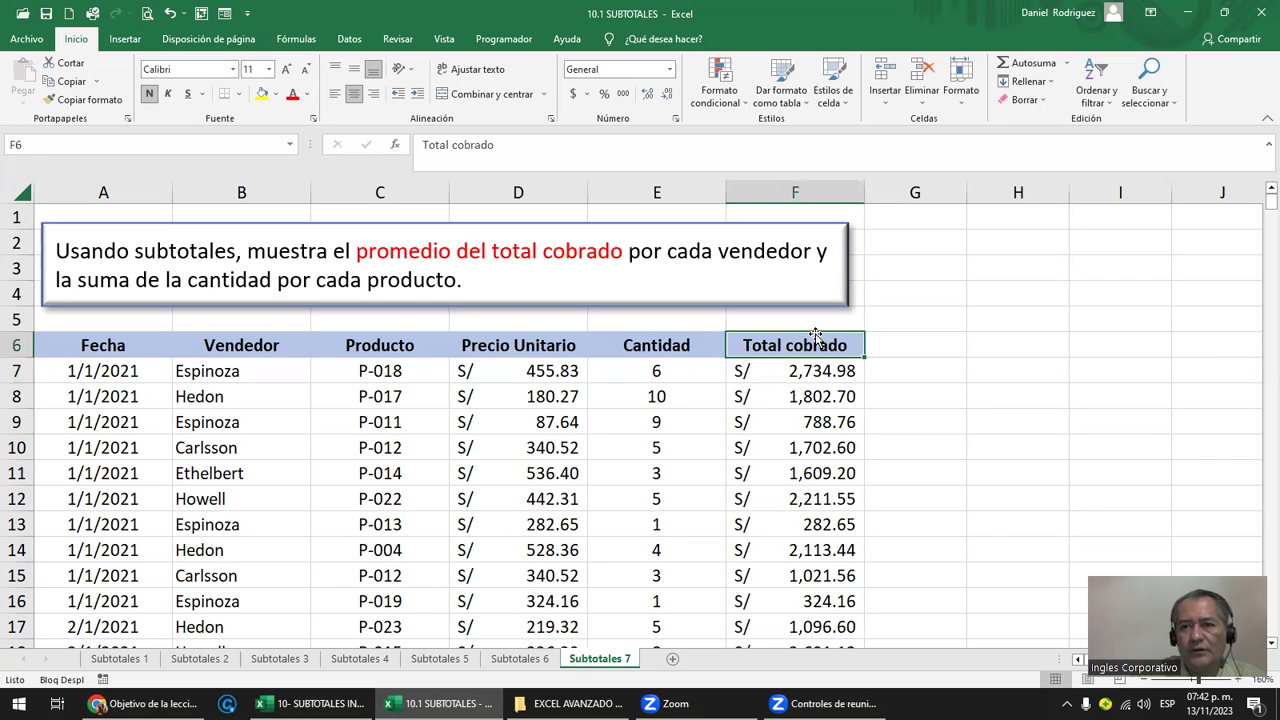
click(352, 44)
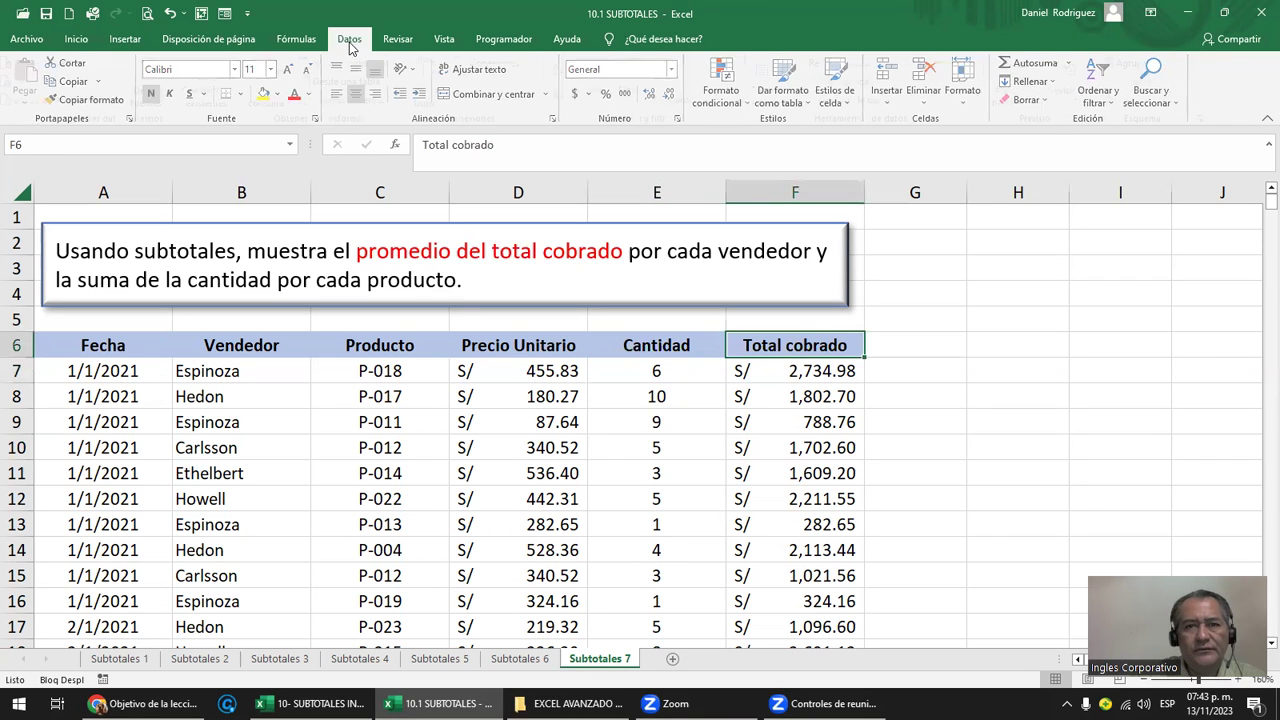
click(1143, 101)
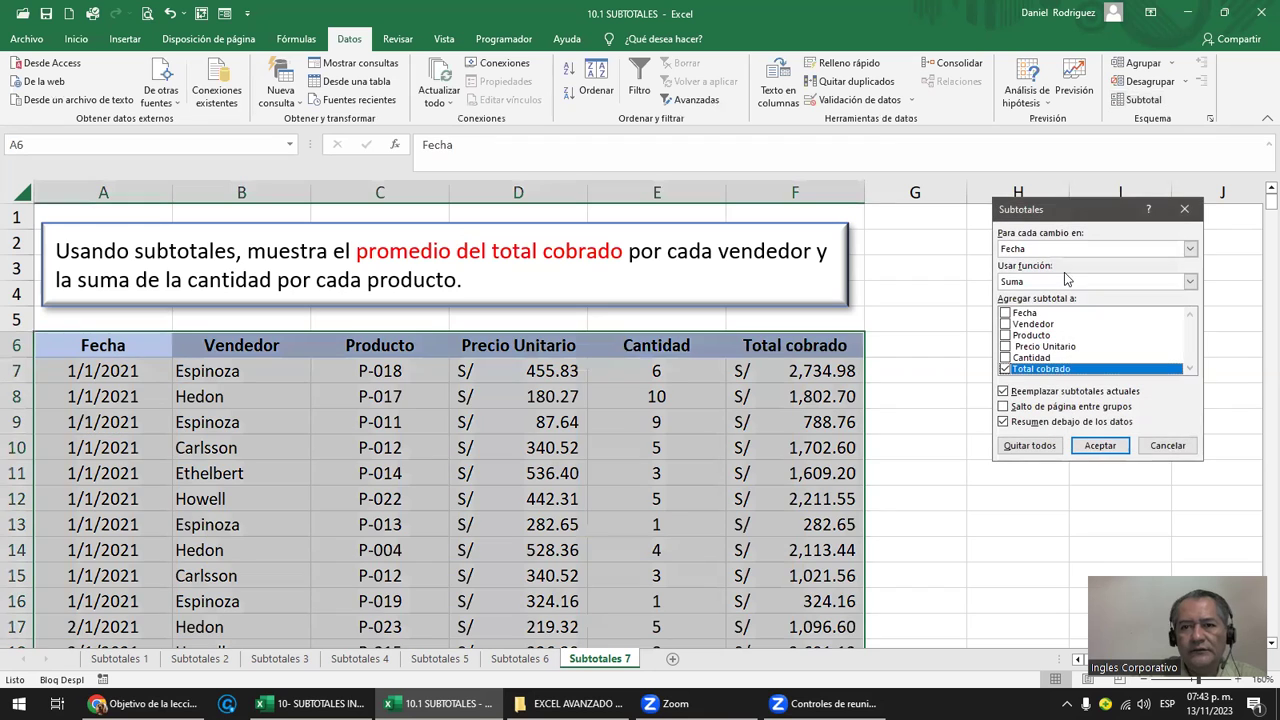
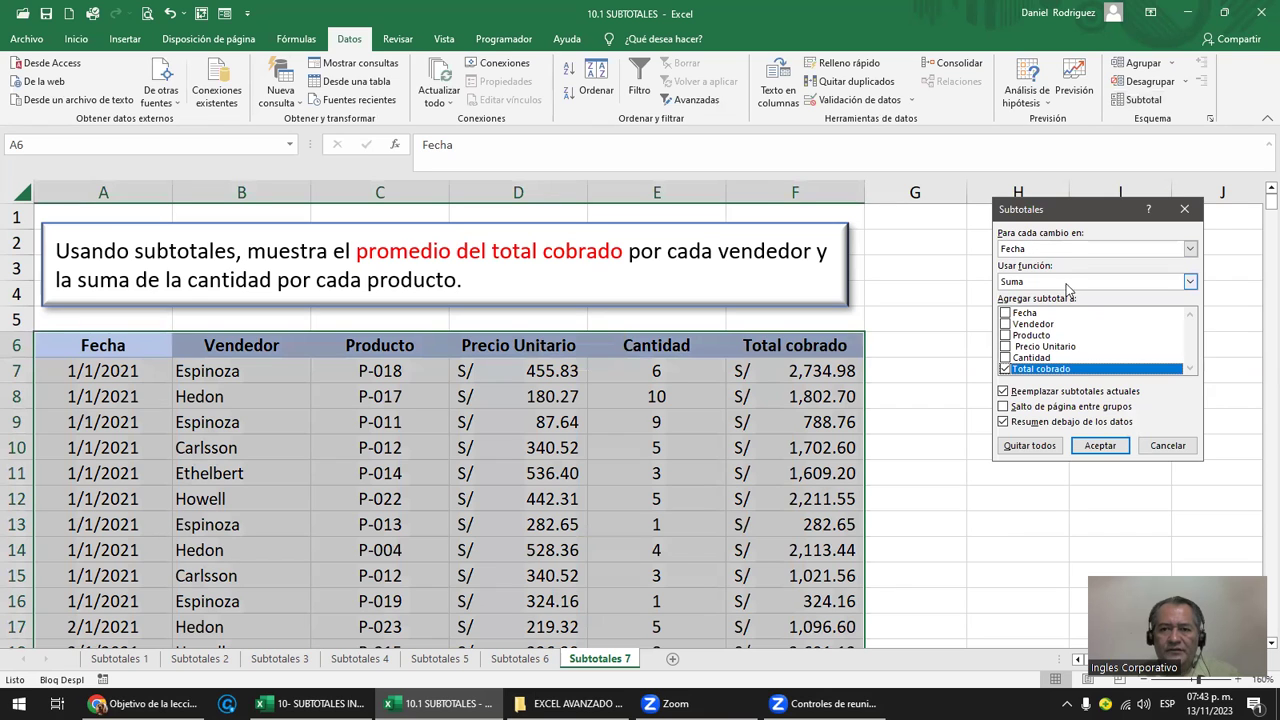
- Browse the Usar función list, keep Suma, and cancel the Subtotales dialog without applying
click(1190, 281)
scroll(1119, 338, down, 2)
scroll(1119, 338, up, 1)
scroll(1109, 346, up, 1)
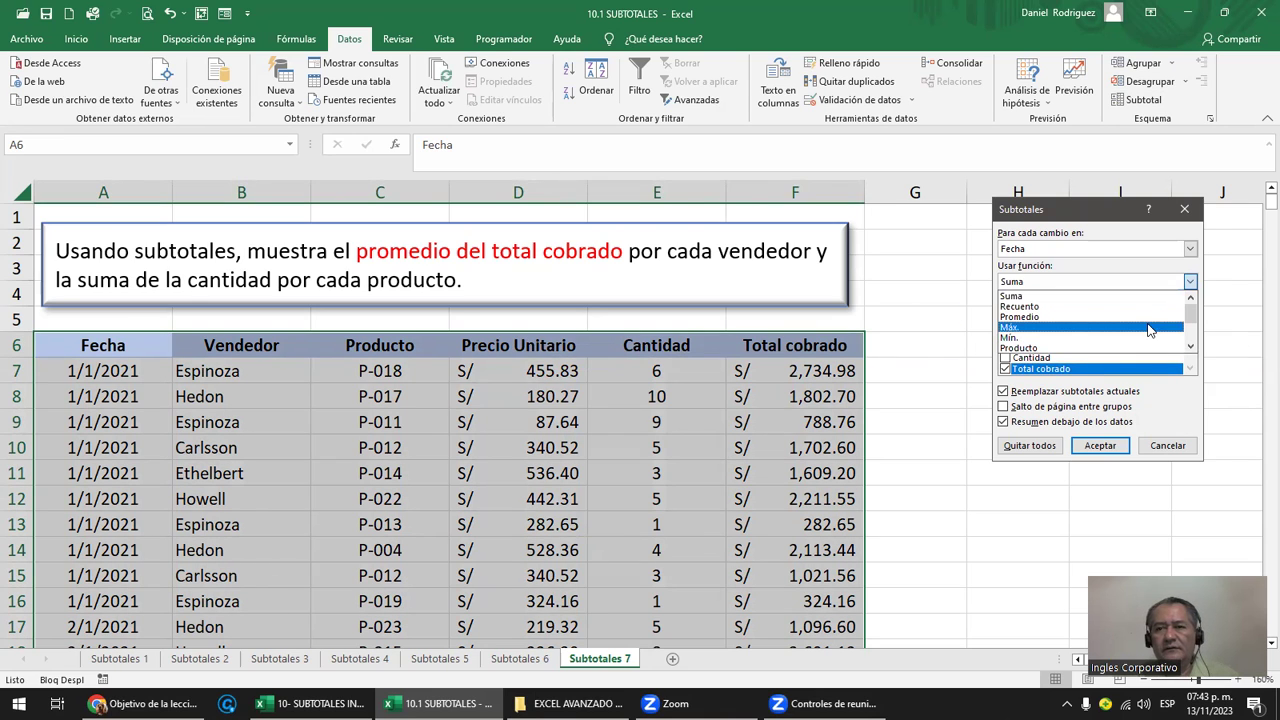
click(1117, 294)
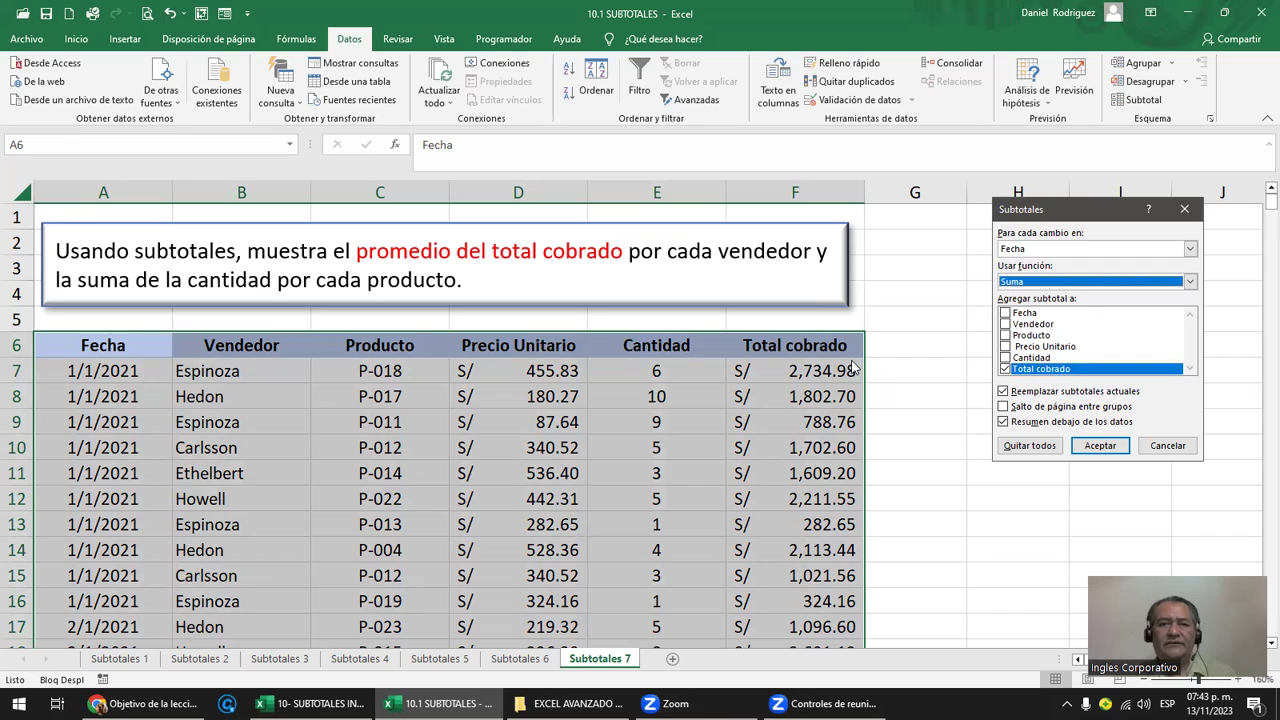
key(Escape)
click(763, 350)
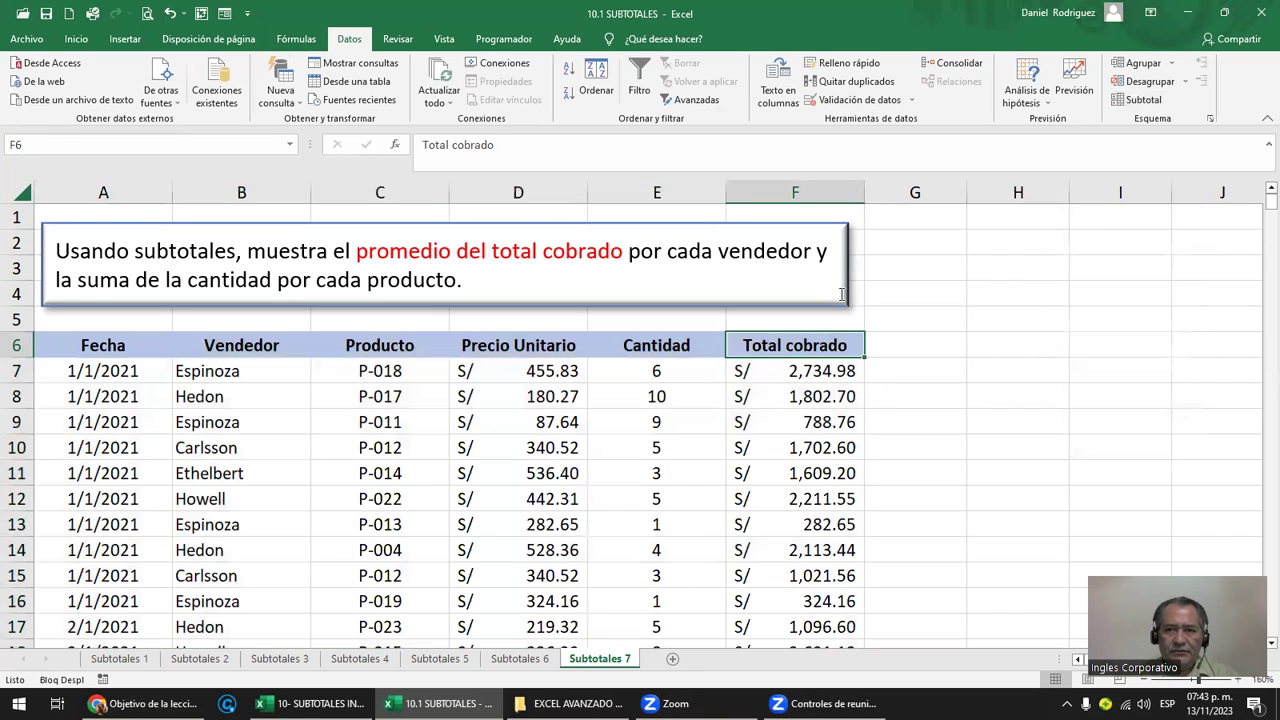
- With D6 selected, apply Autoesquema from the Agrupar menu to outline the sales table
click(463, 343)
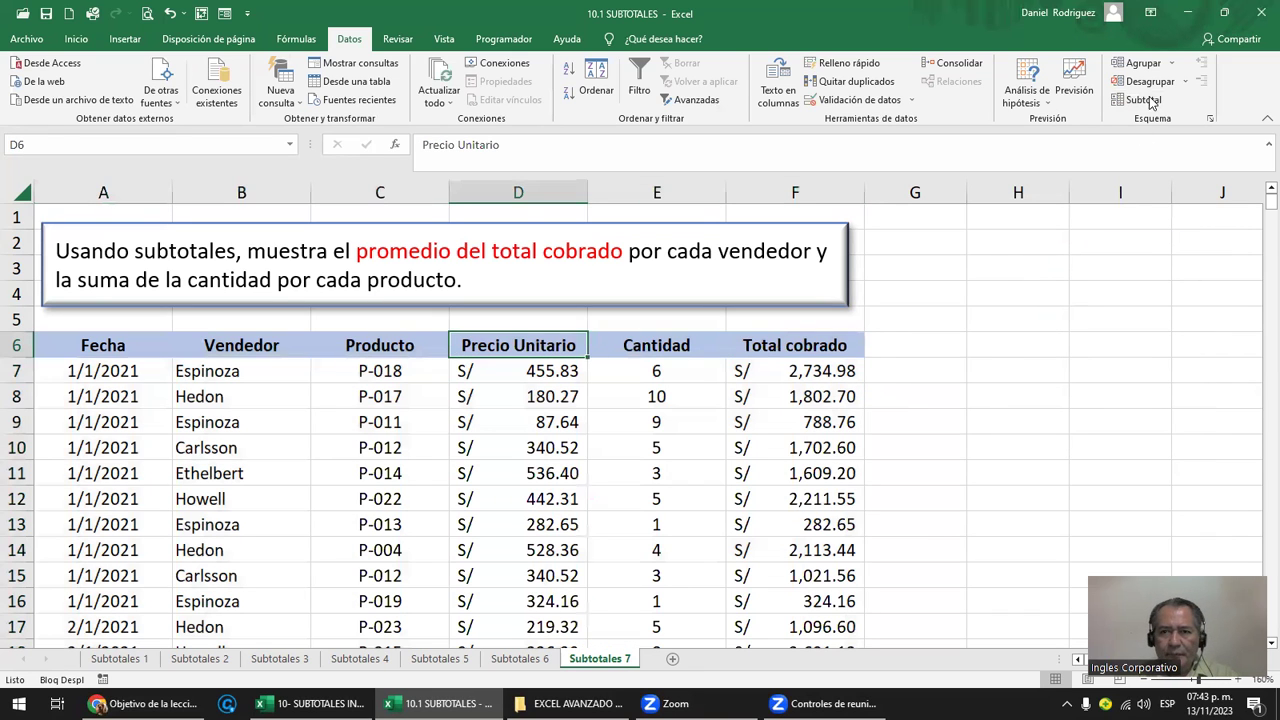
click(1152, 66)
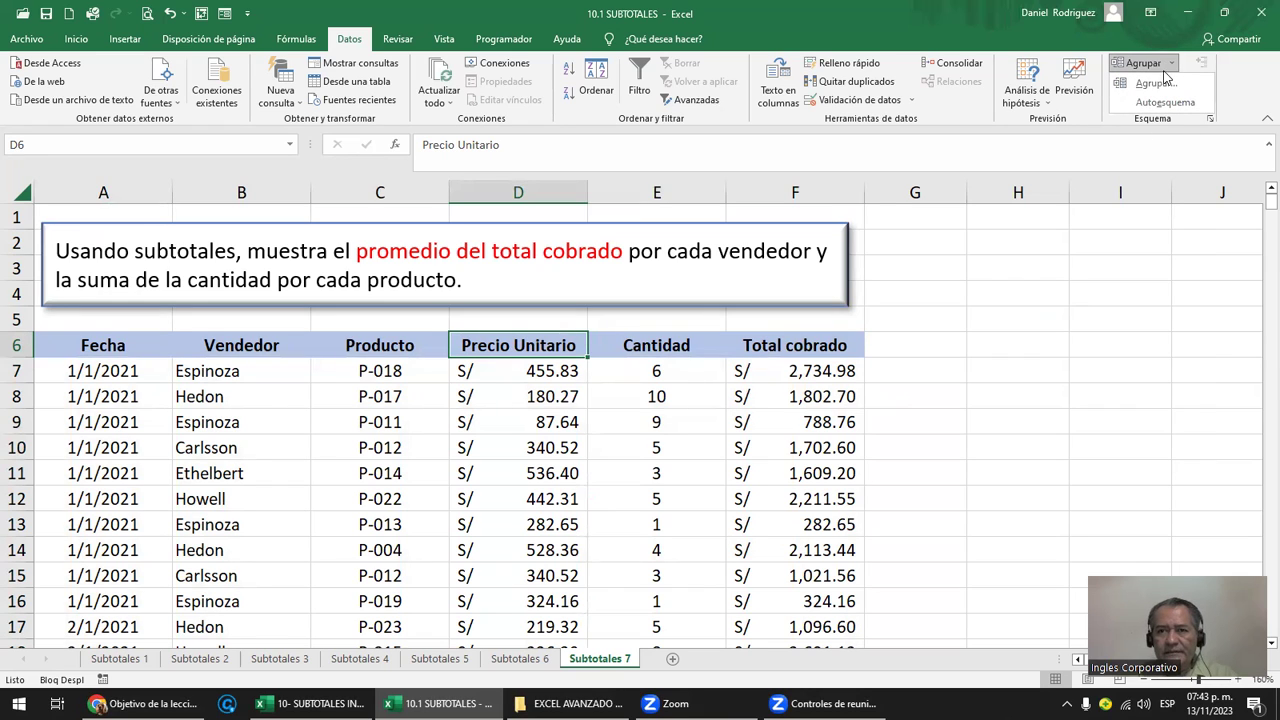
key(Escape)
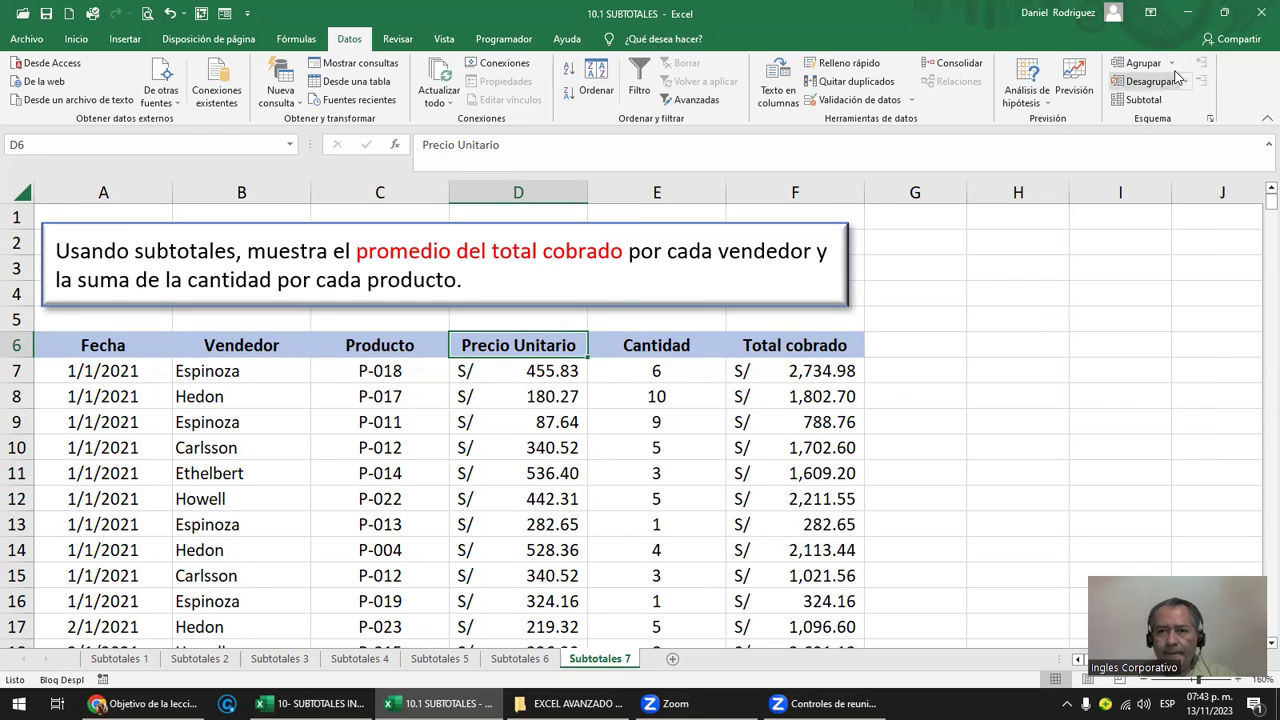
click(1168, 66)
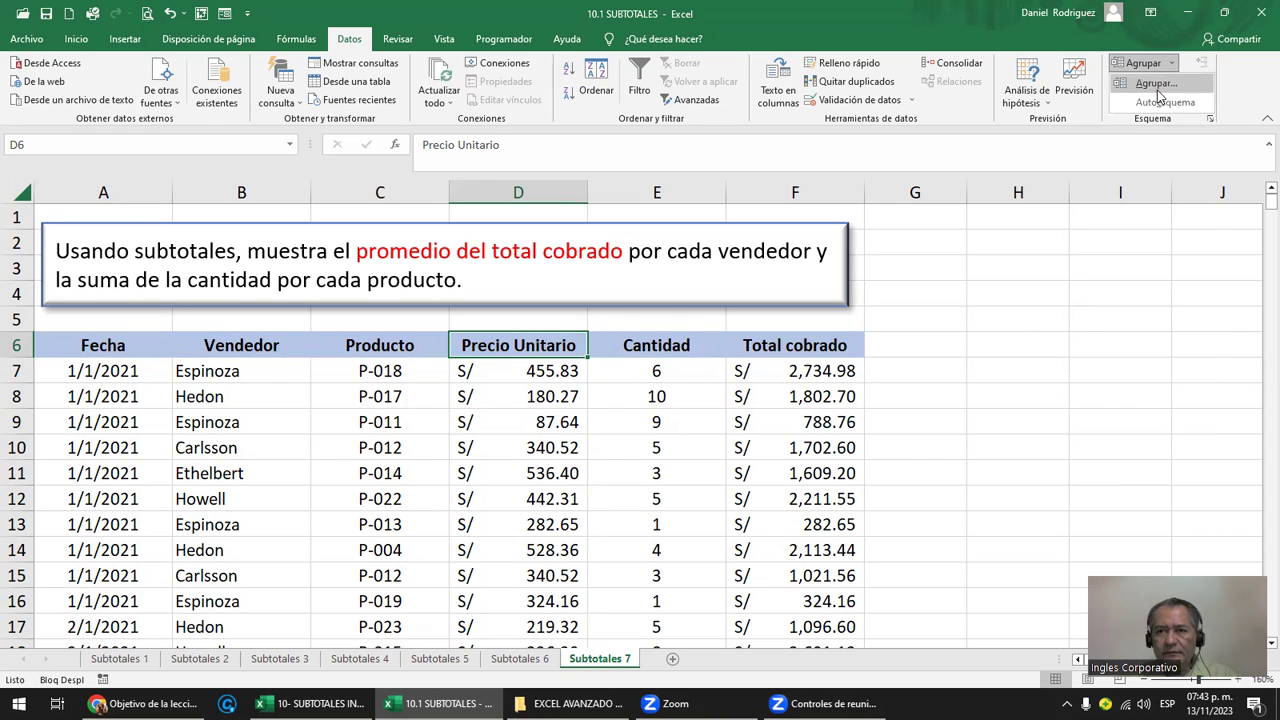
click(1166, 102)
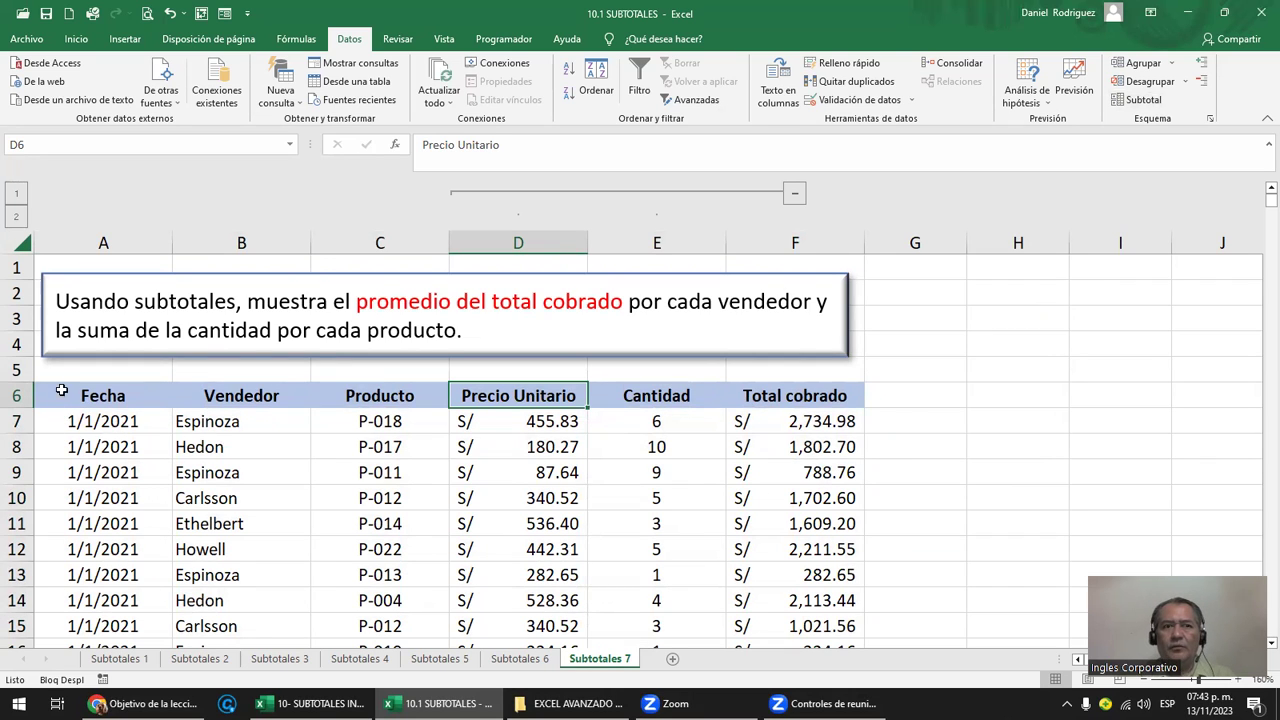
- Select header cells A6 and B6, columns A–D and rows 7–14, ending on empty cell H7
click(64, 396)
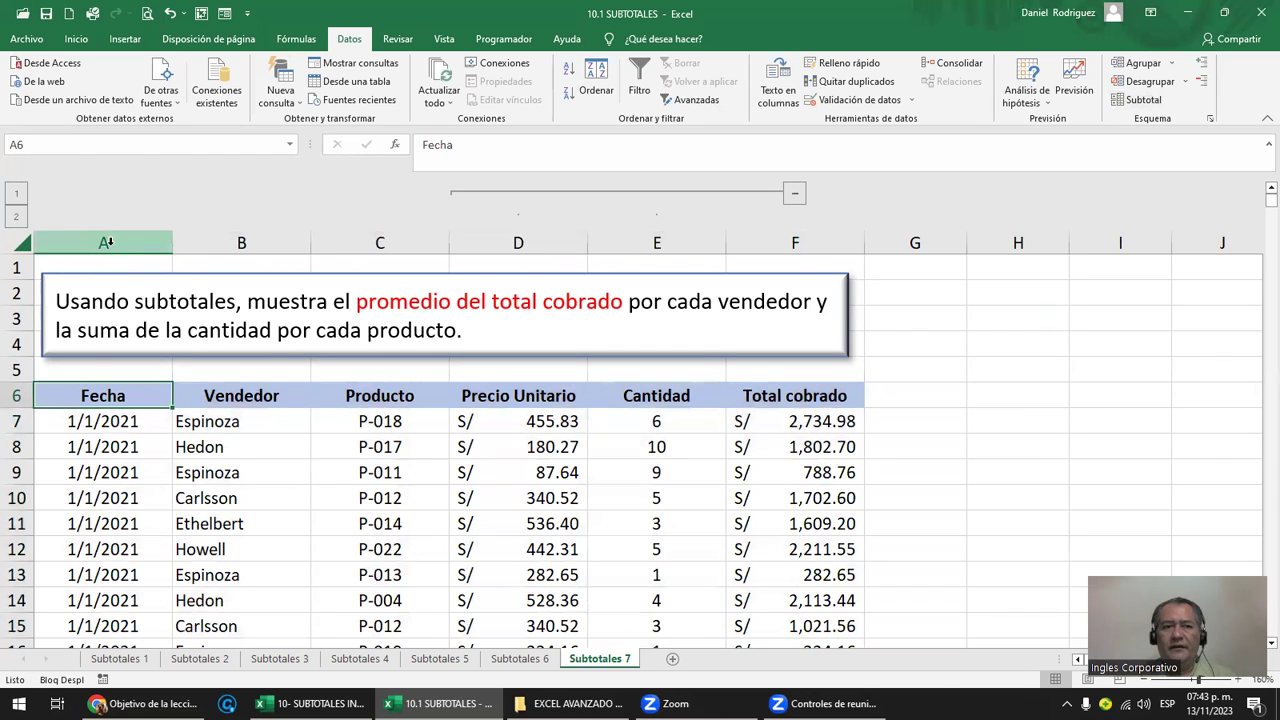
drag(108, 243, 284, 221)
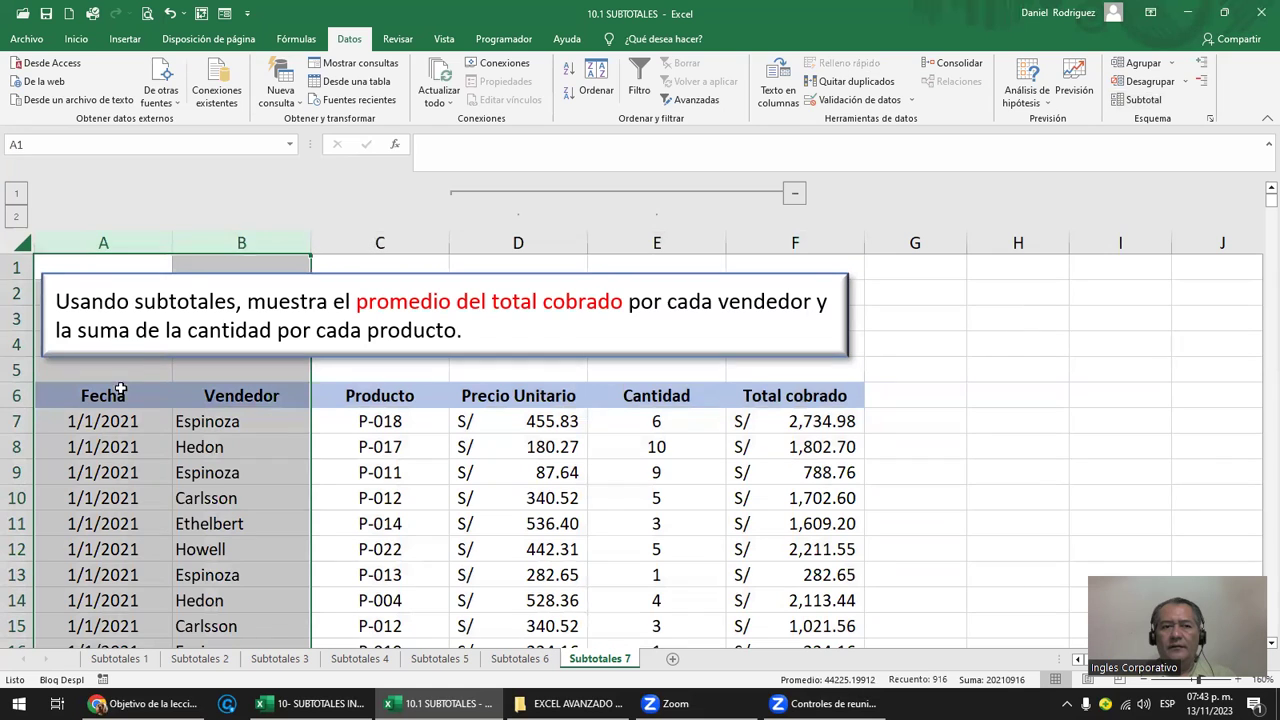
mouse_move(17, 421)
mouse_down()
mouse_move(59, 557)
mouse_move(57, 600)
mouse_up()
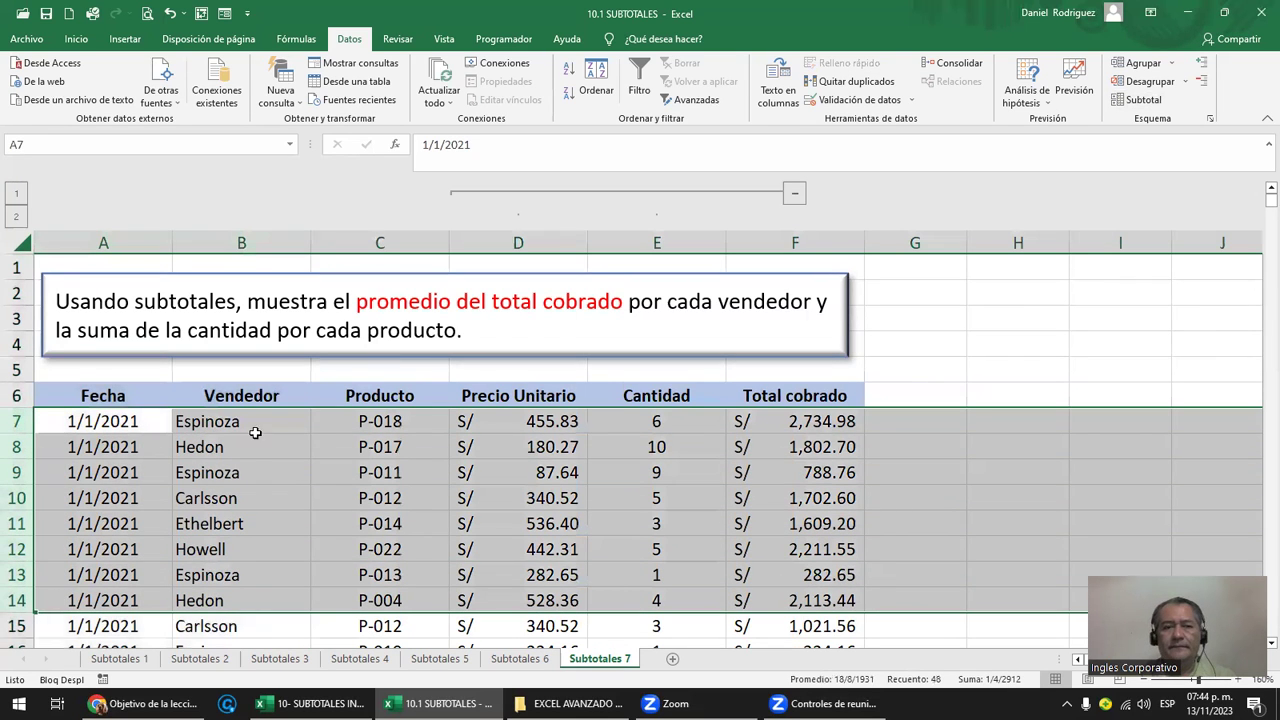
click(240, 398)
drag(240, 236, 530, 236)
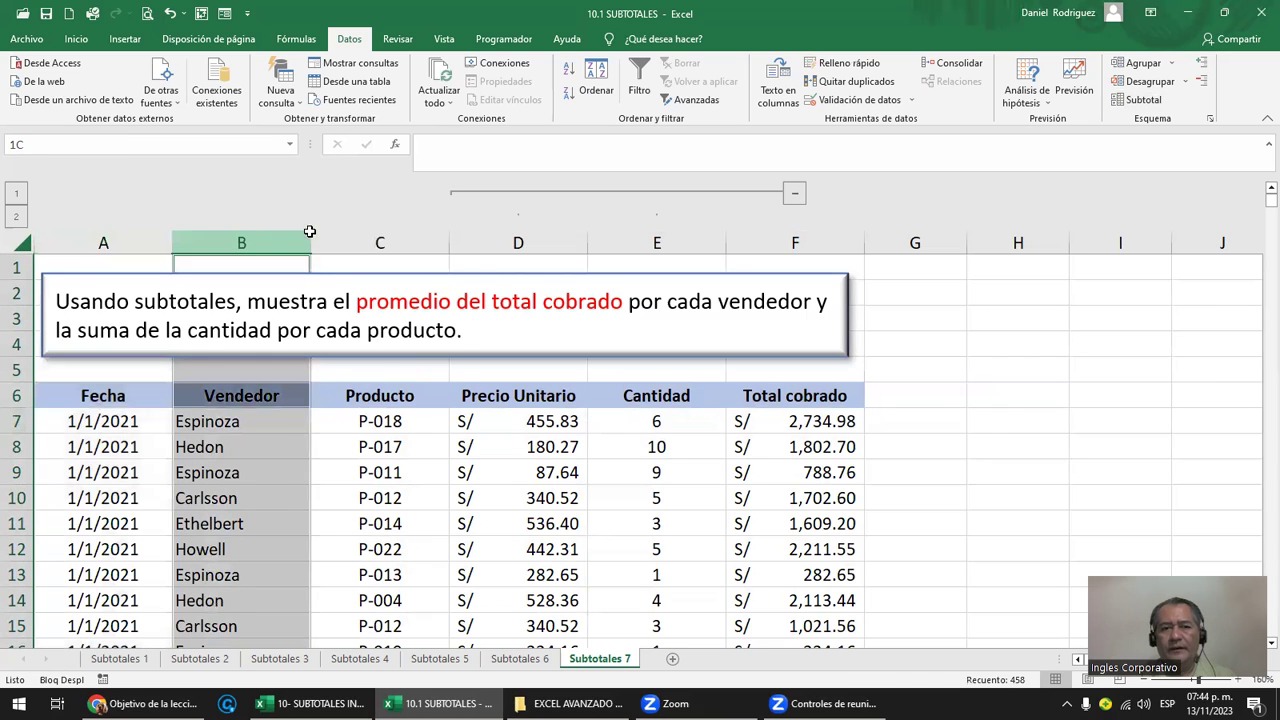
click(1048, 411)
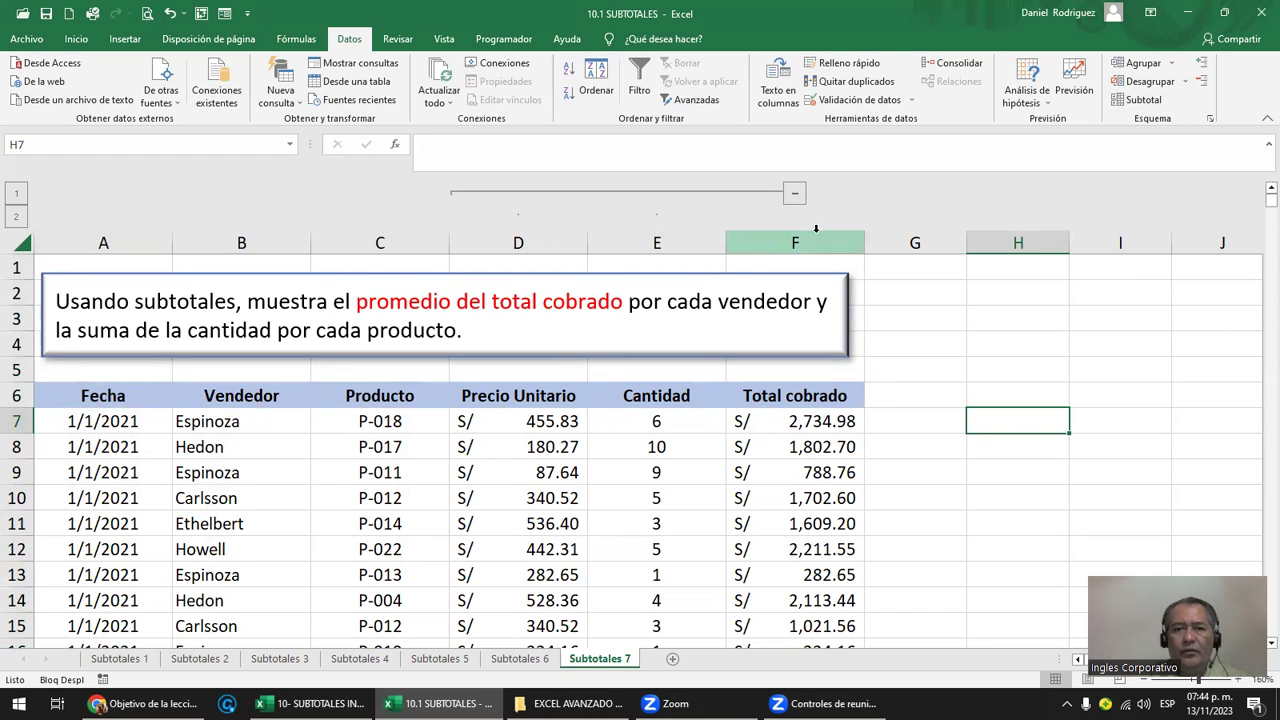
- Reapply Autoesquema, cancel the Desagrupar dialog, then remove the outline with Borrar esquema
click(1173, 64)
click(1165, 102)
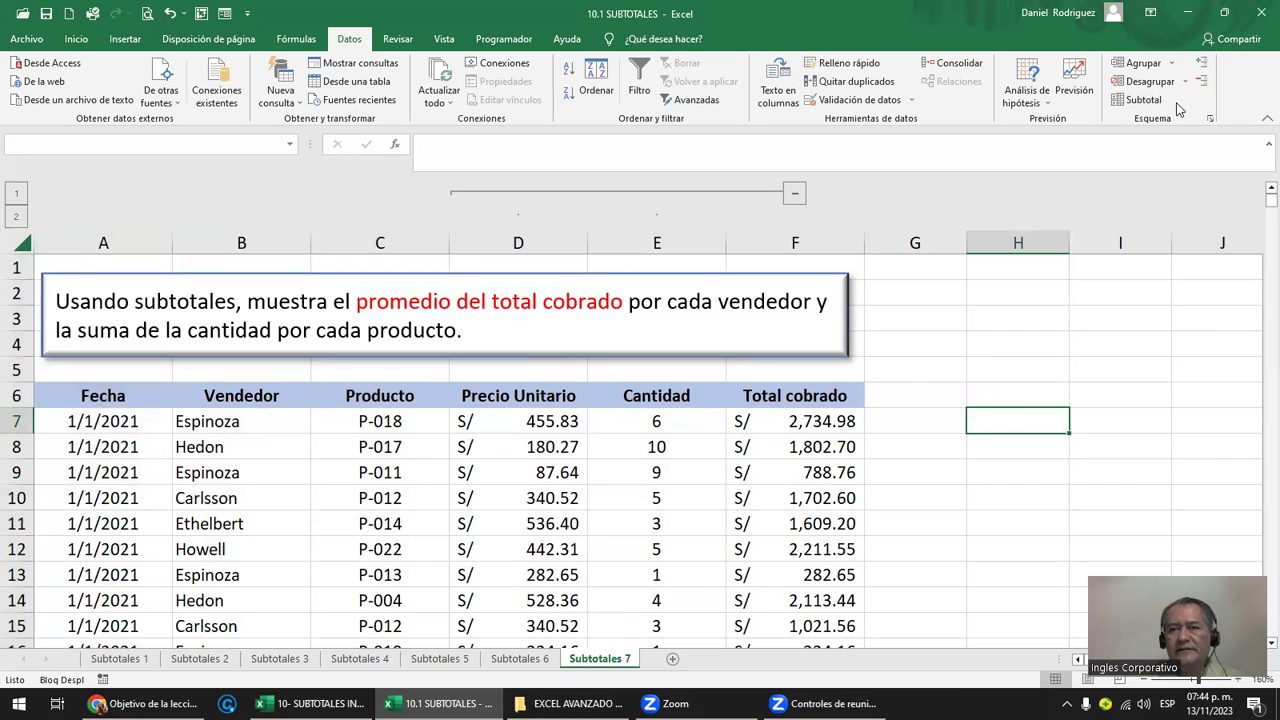
key(Return)
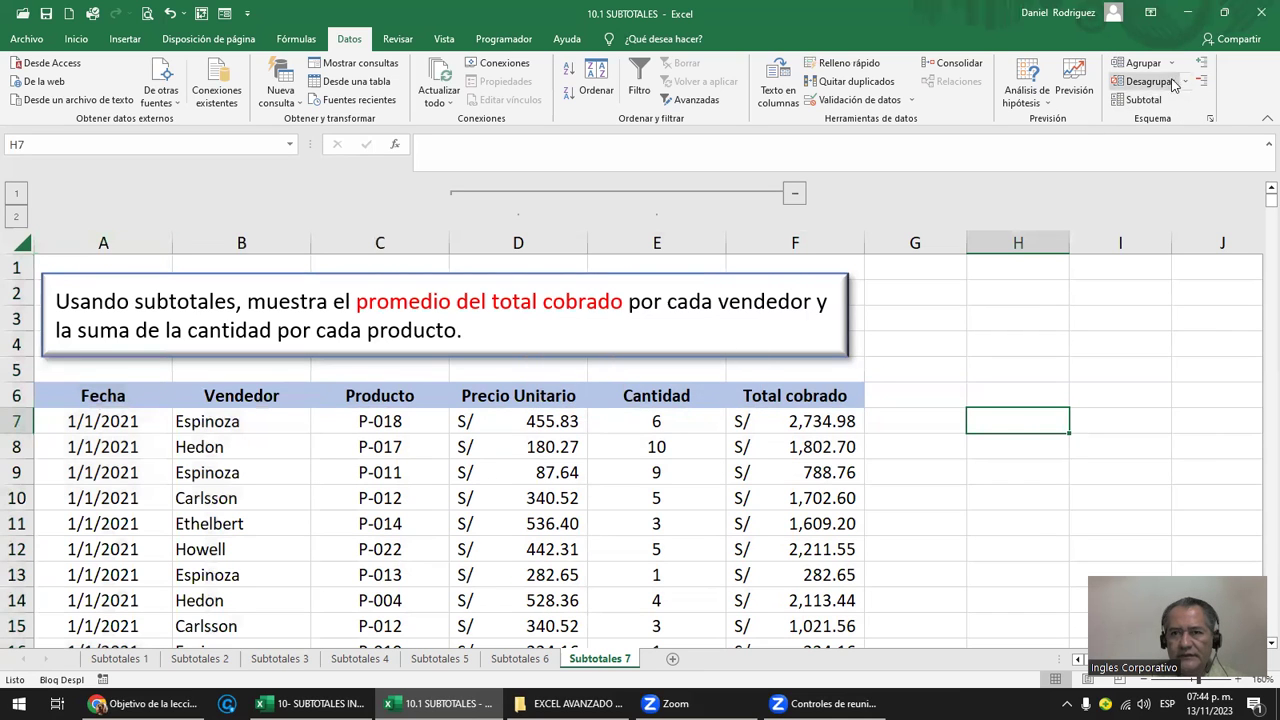
click(1177, 88)
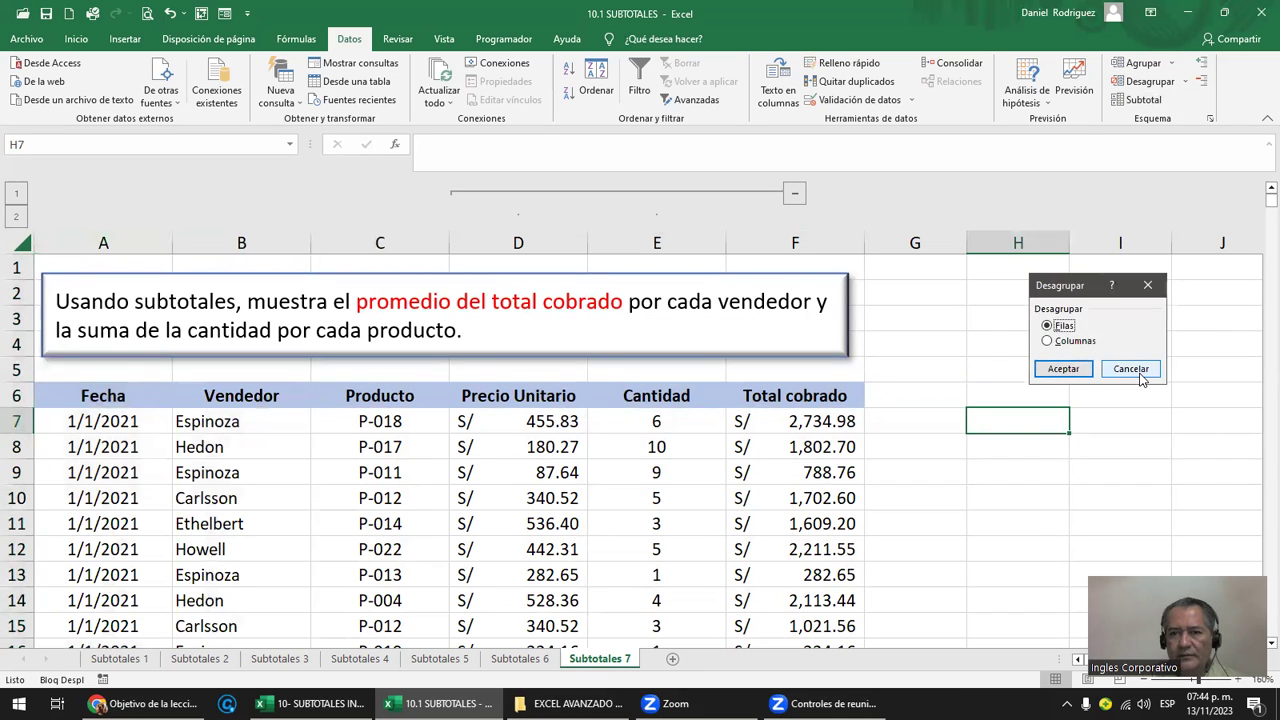
click(1131, 368)
click(1185, 81)
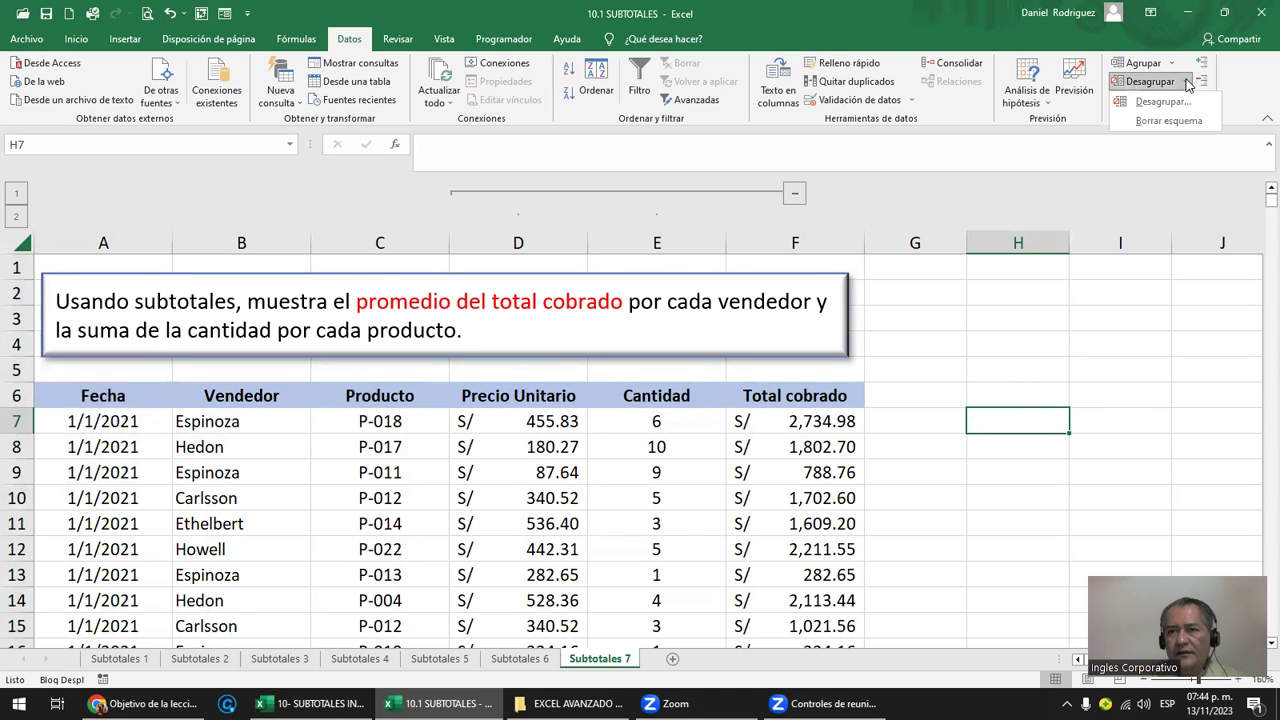
click(1168, 121)
- Check cells E7 and A6, jump to A1, then switch to the 10- SUBTOTALES INGLES CORPOTATIVO workbook
click(632, 373)
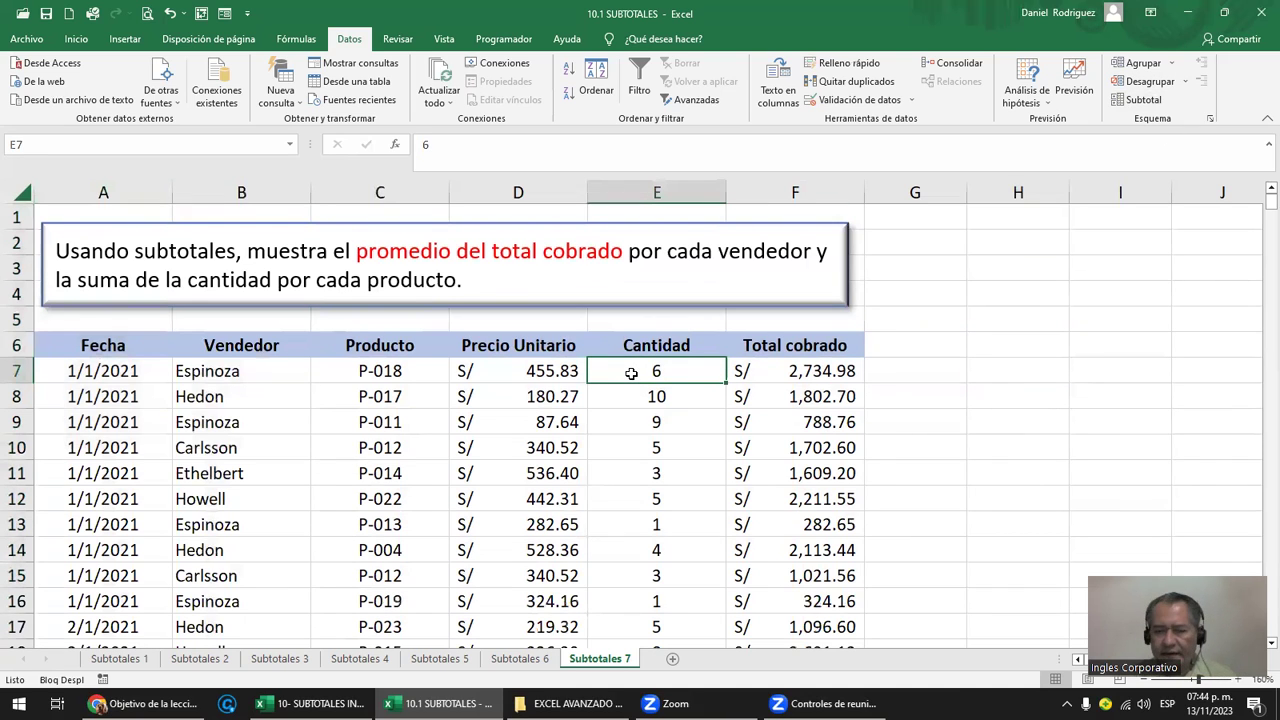
click(153, 348)
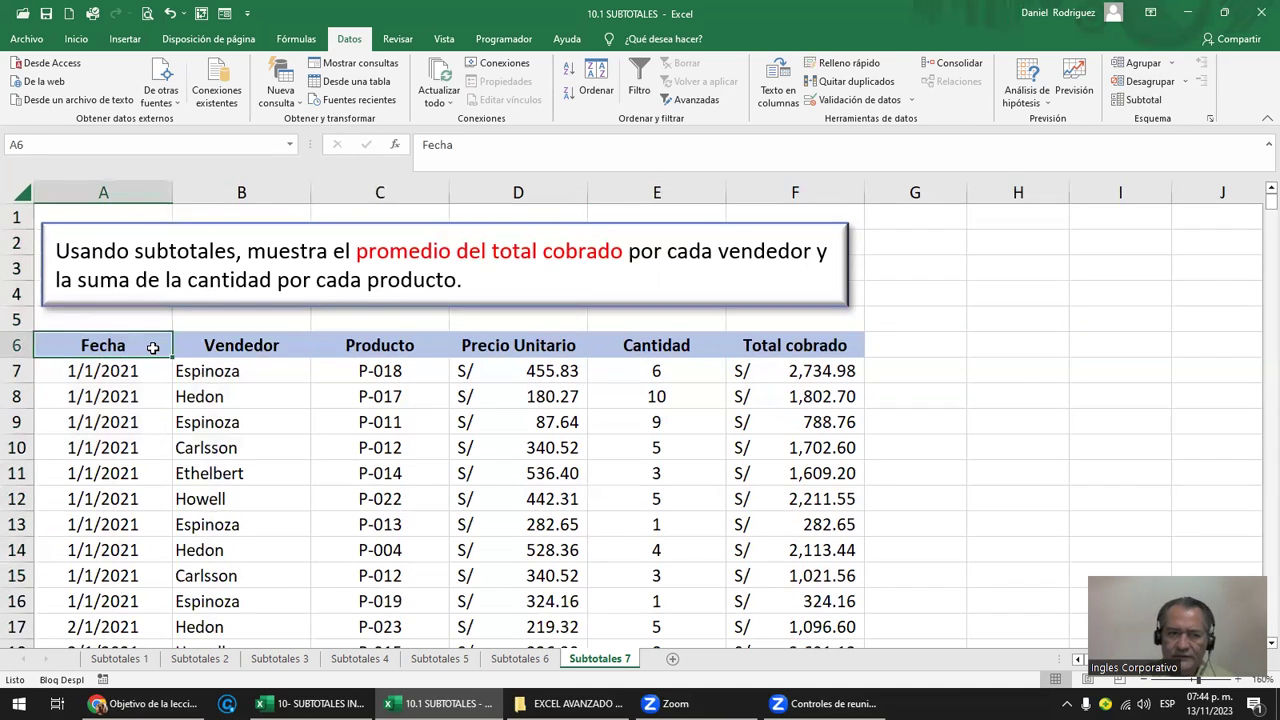
scroll(153, 348, right, 2)
scroll(153, 348, left, 2)
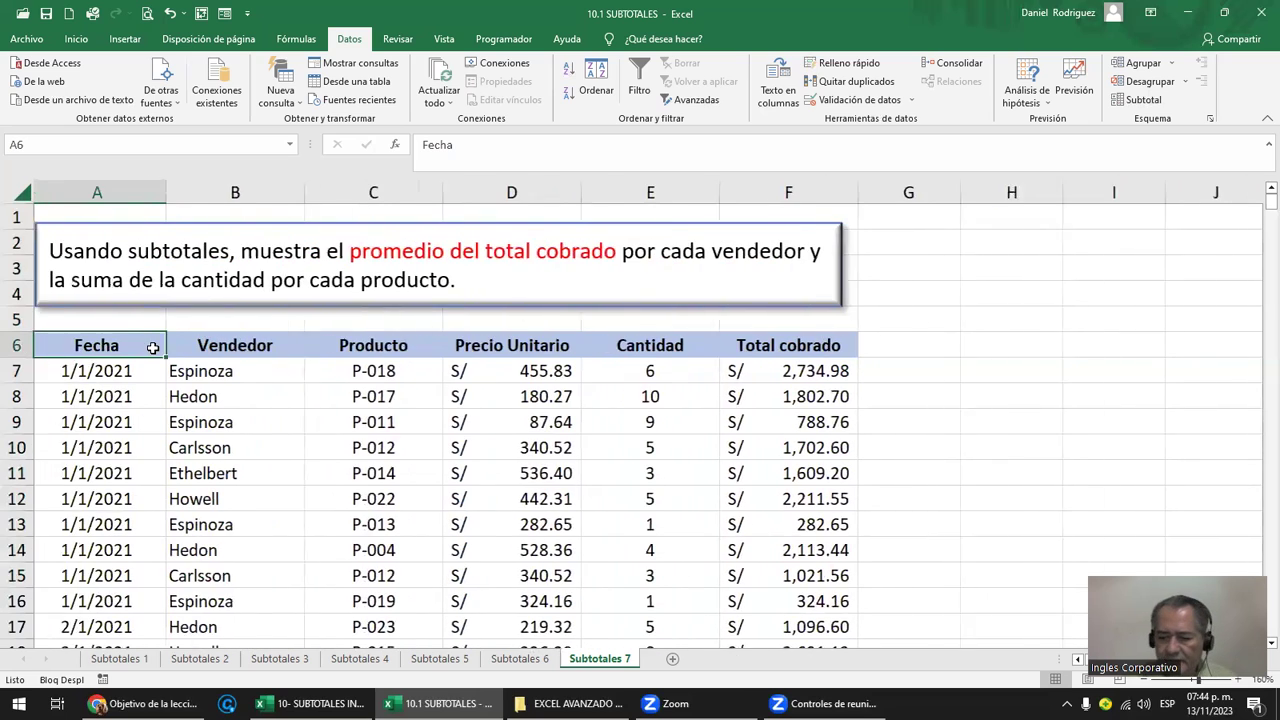
key(ctrl+Home)
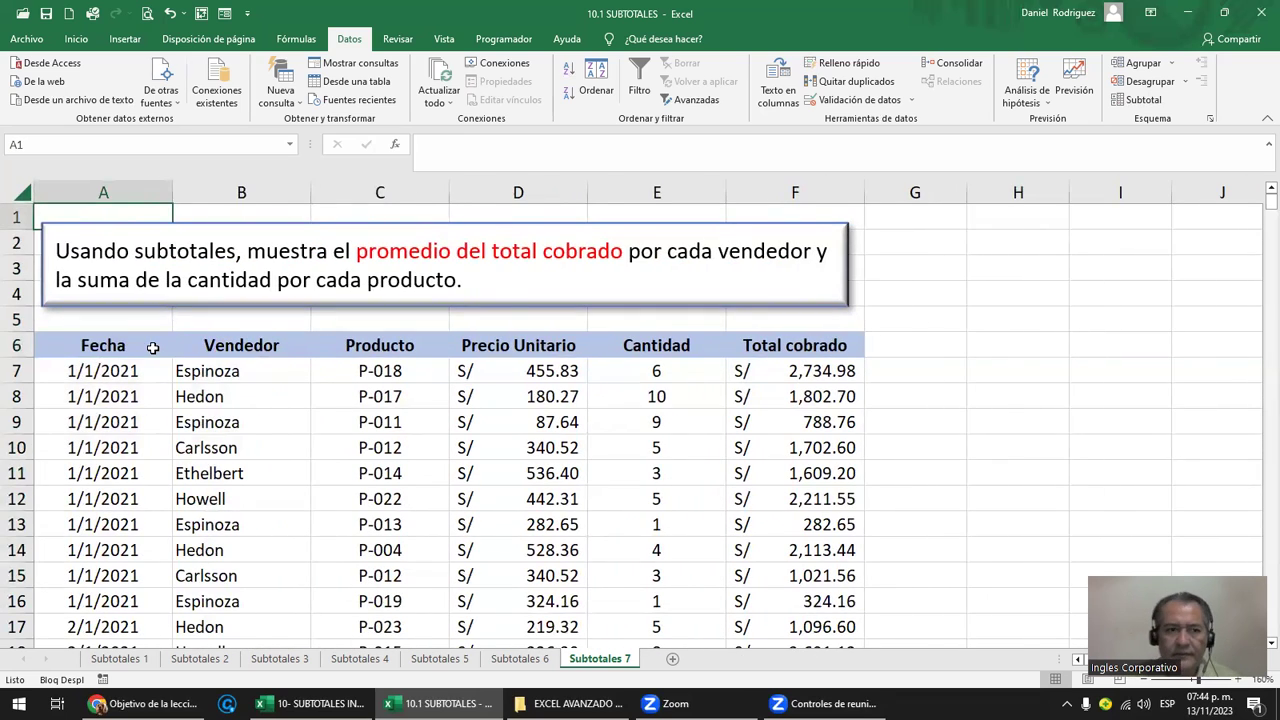
scroll(153, 348, right, 2)
scroll(153, 348, left, 2)
scroll(153, 348, down, 1)
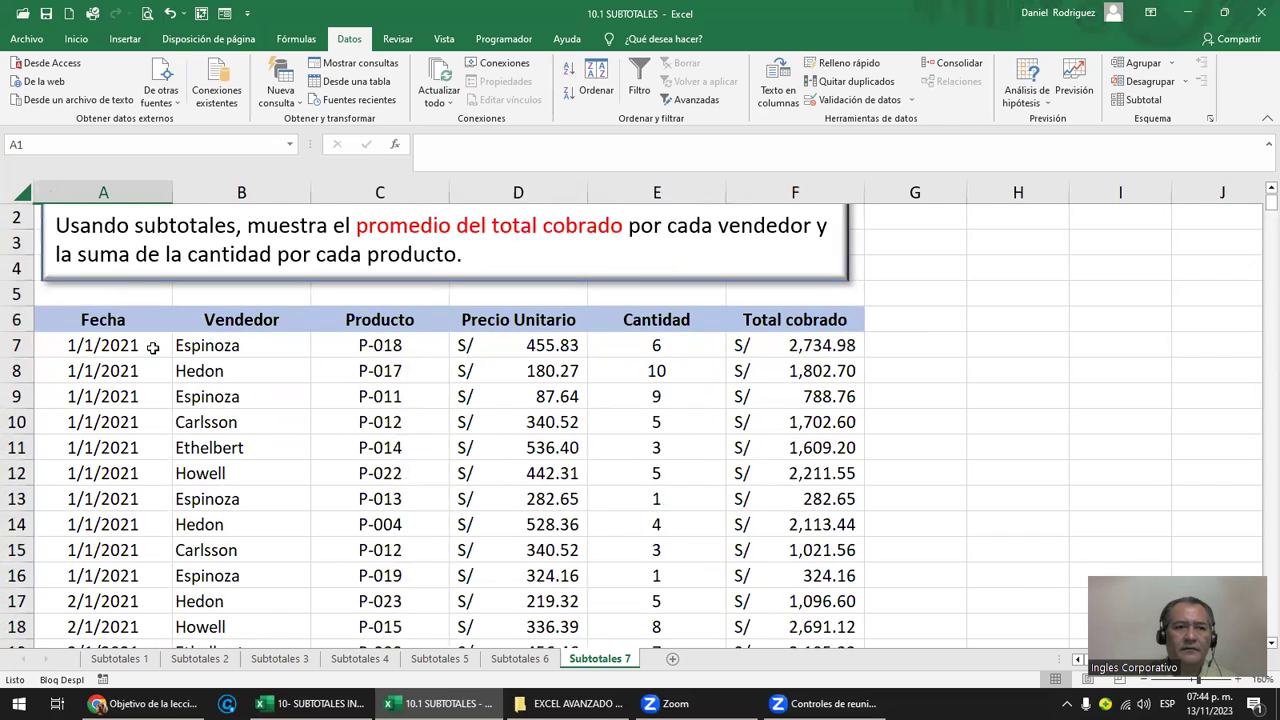
click(101, 320)
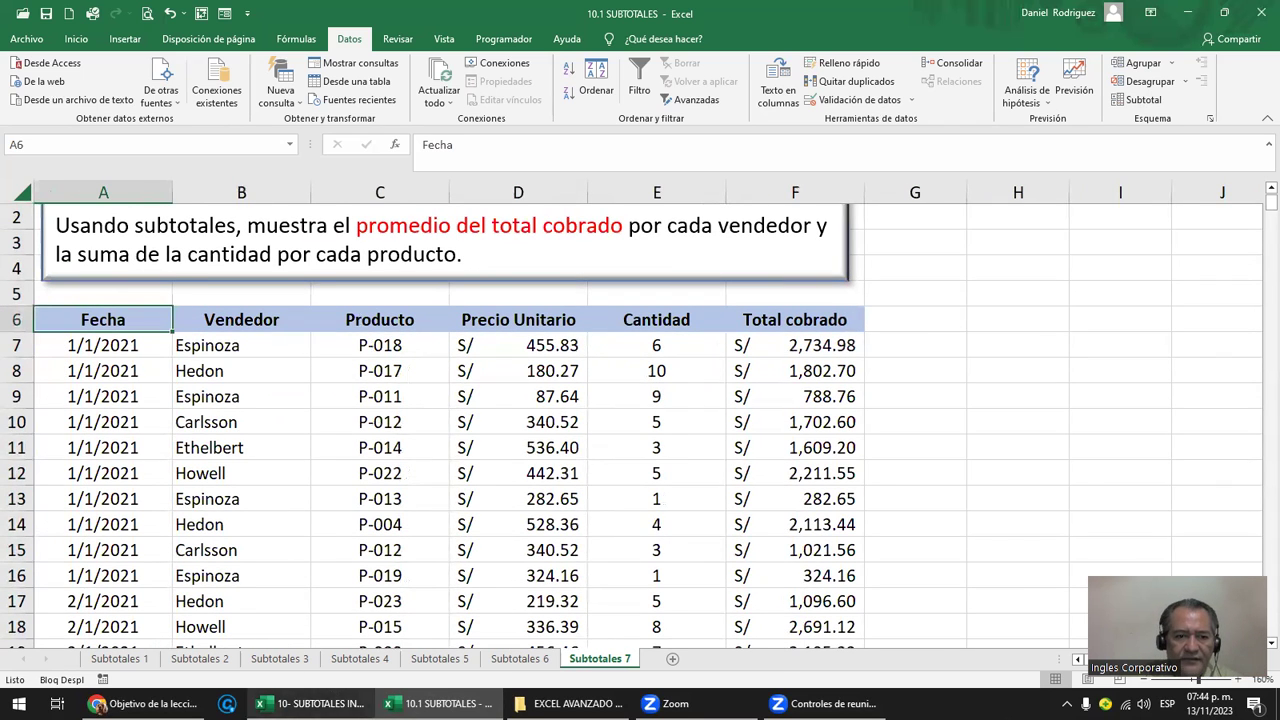
click(312, 703)
- Select B6, scroll up, and shrink then re-maximize the workbook window
click(470, 313)
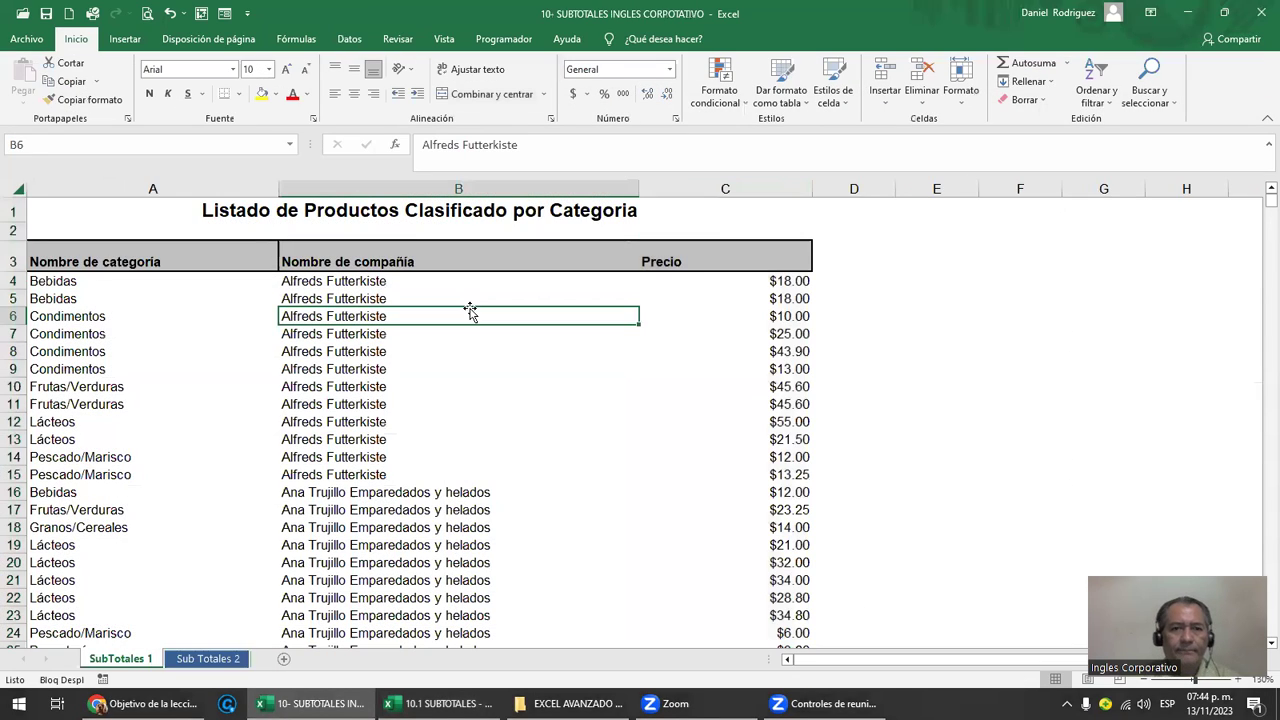
scroll(492, 382, up, 1)
scroll(492, 382, up, 1)
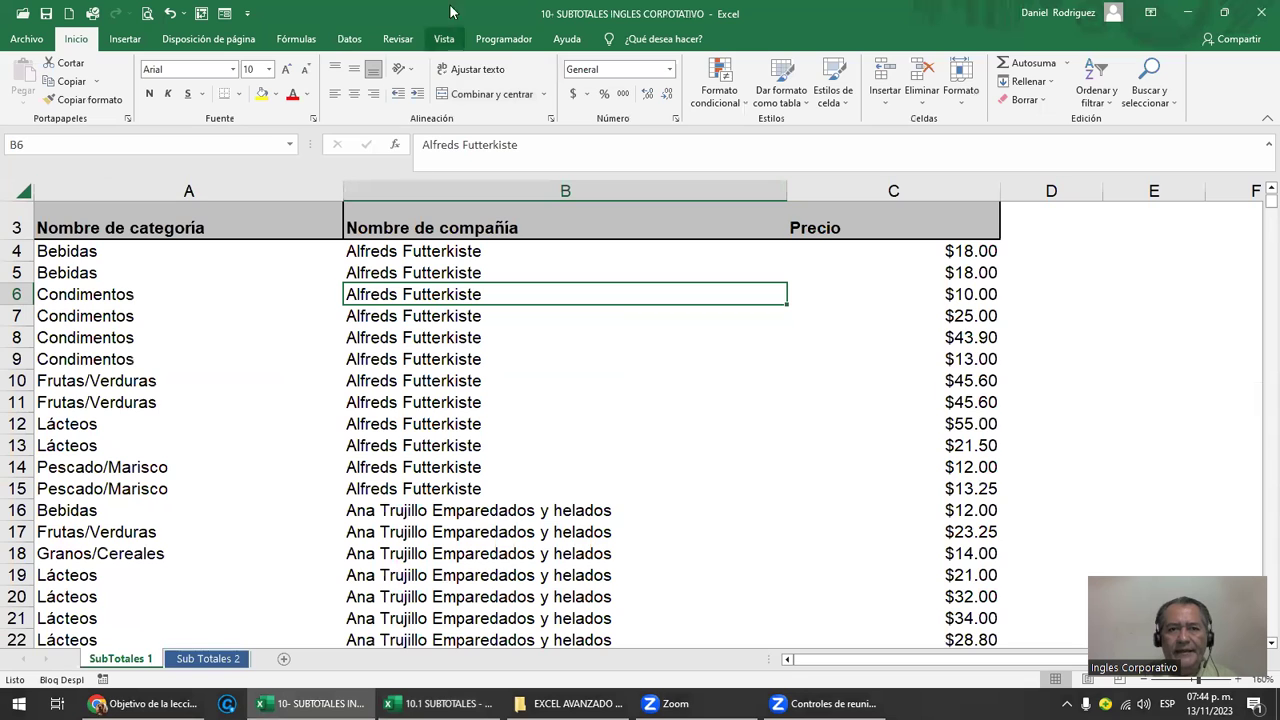
drag(540, 14, 447, 355)
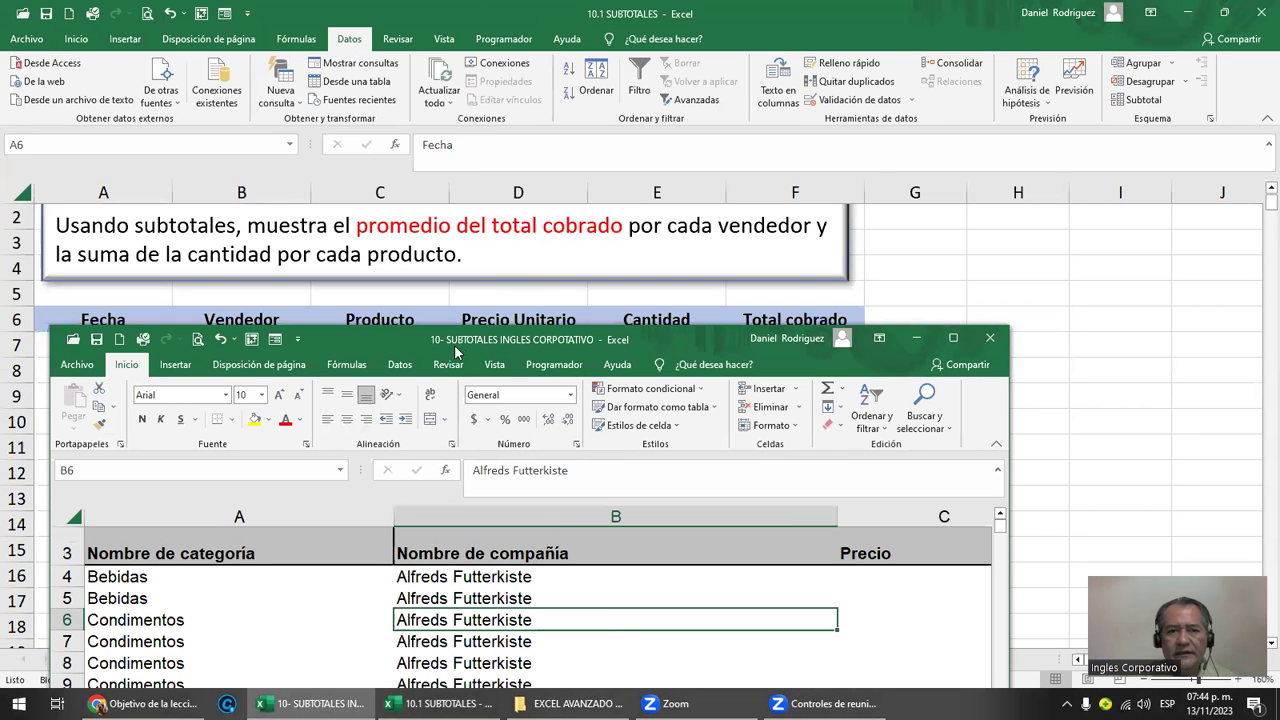
click(953, 338)
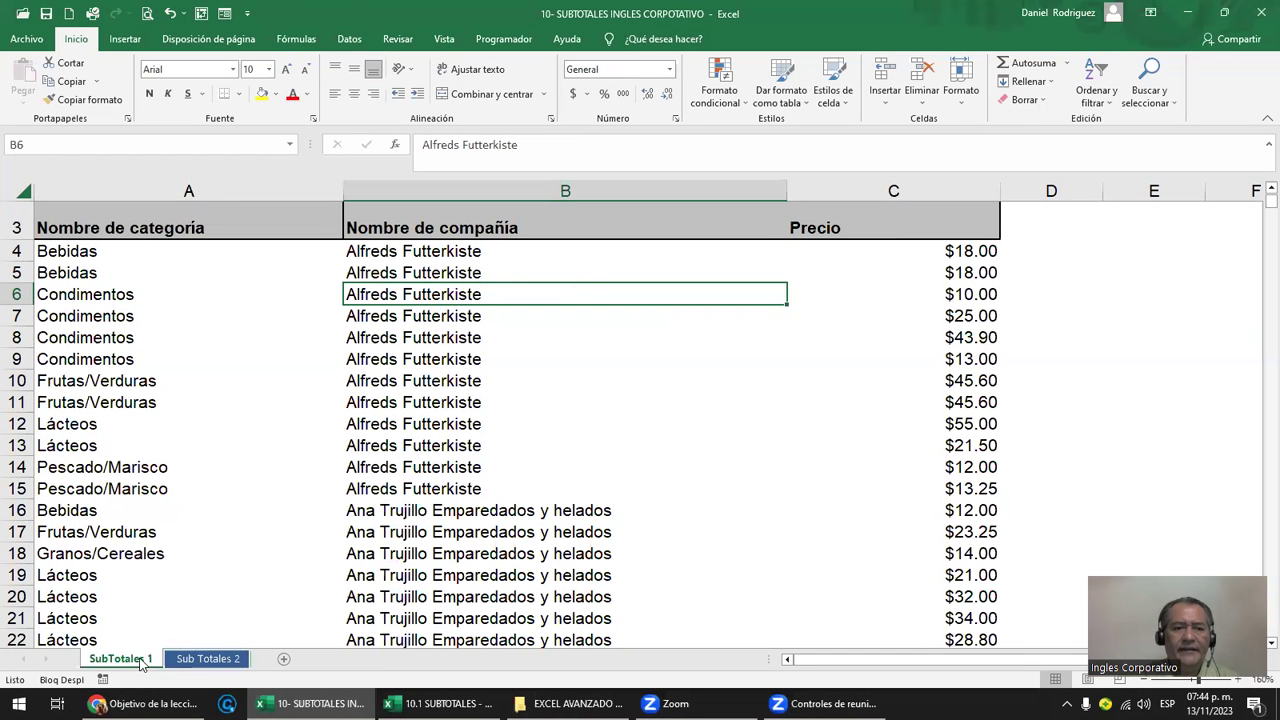
- Look over the Sub Totales 2 employee sheet, then return to SubTotales 1 and scroll to its title
click(200, 660)
click(120, 660)
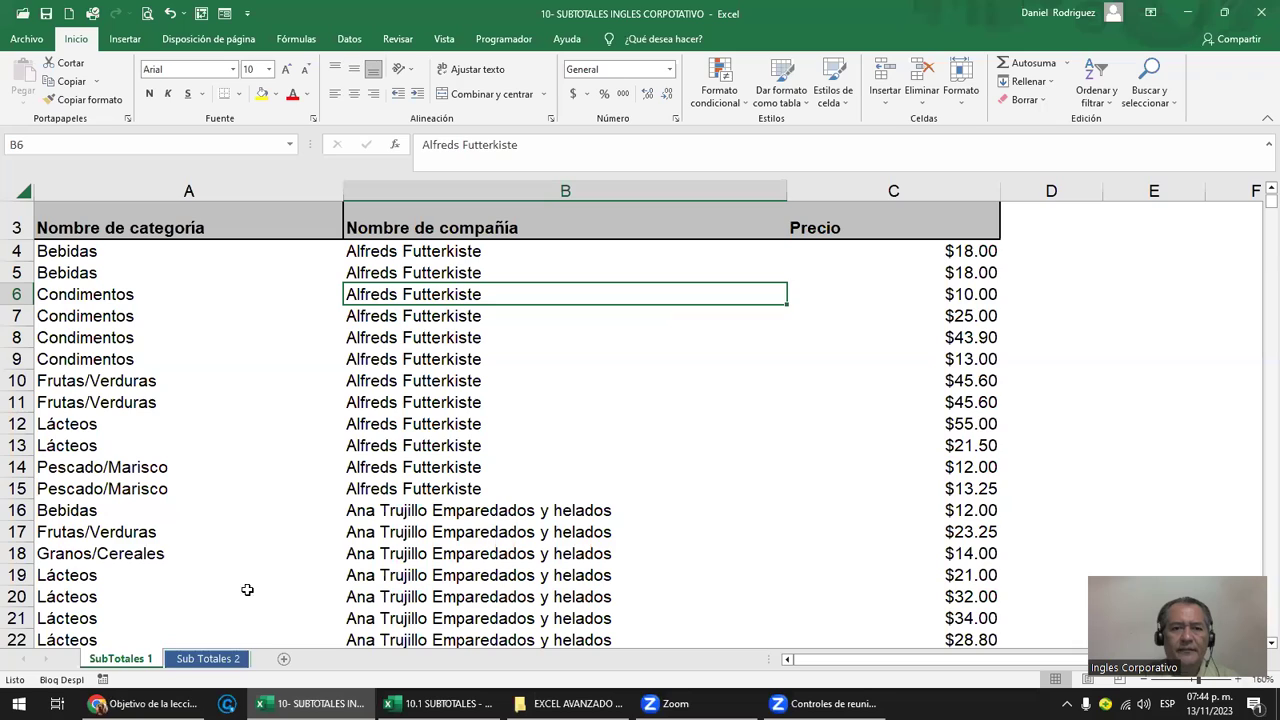
click(205, 662)
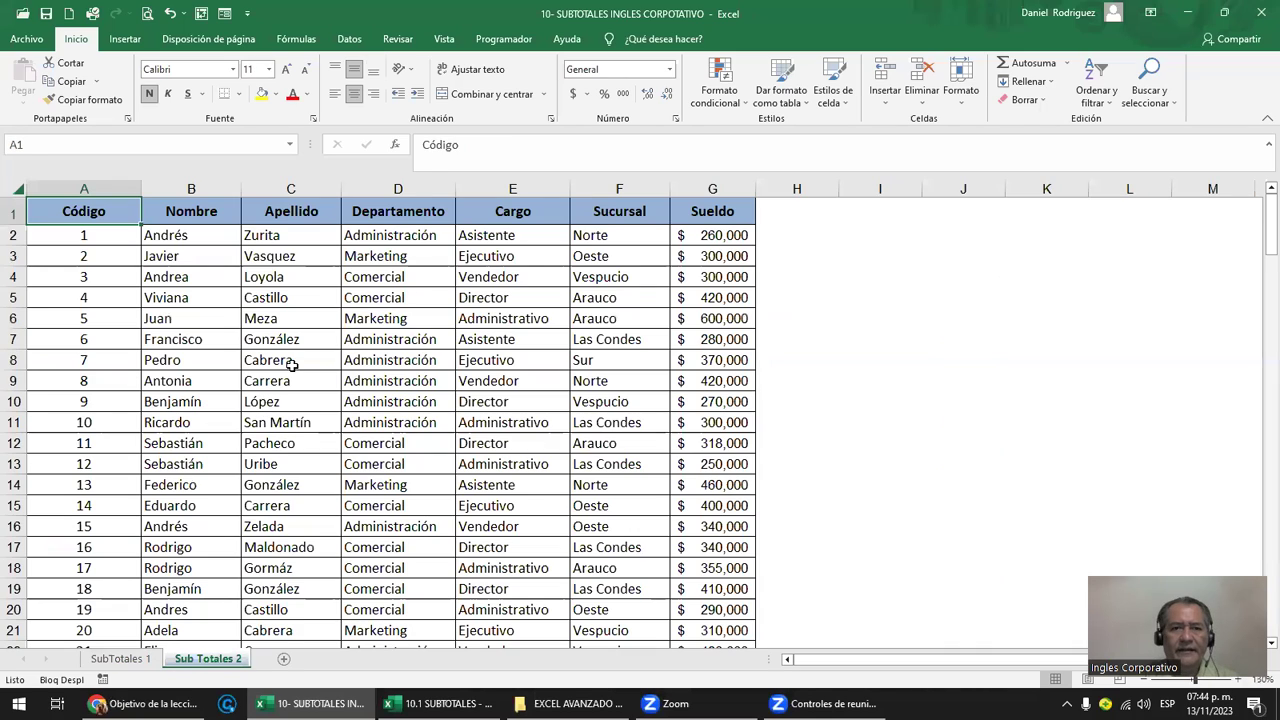
scroll(291, 365, up, 3)
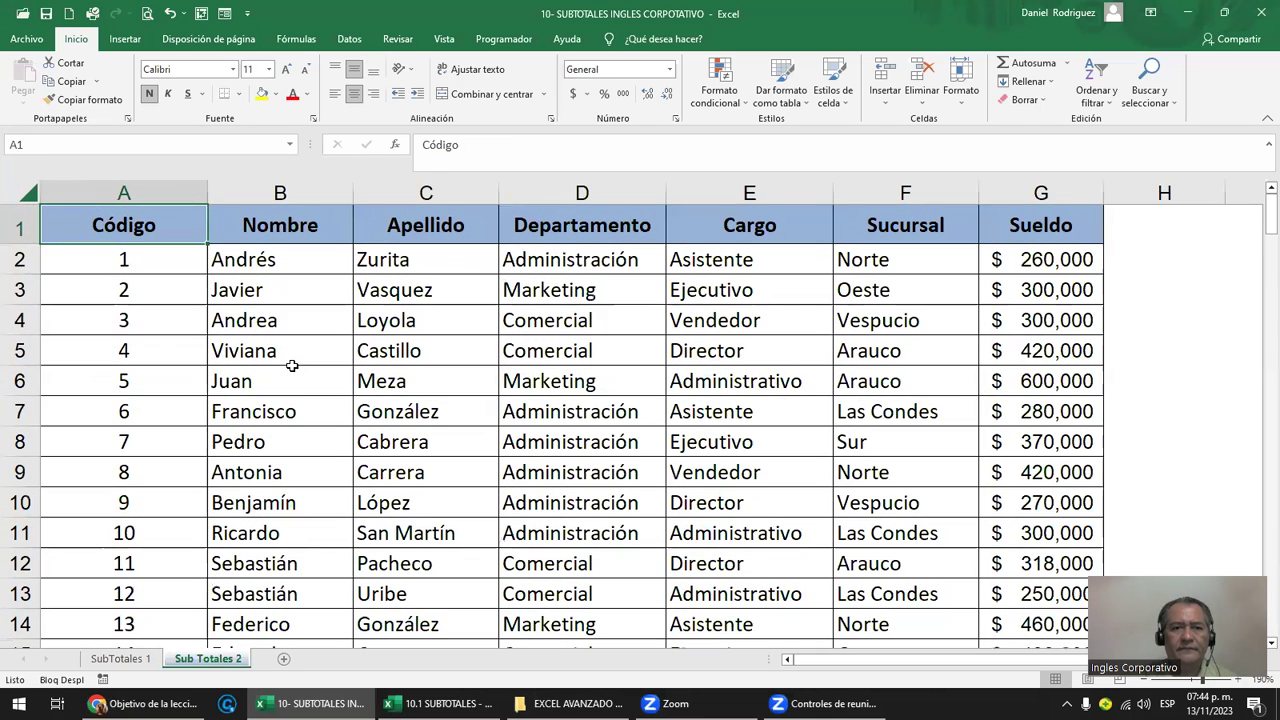
click(250, 262)
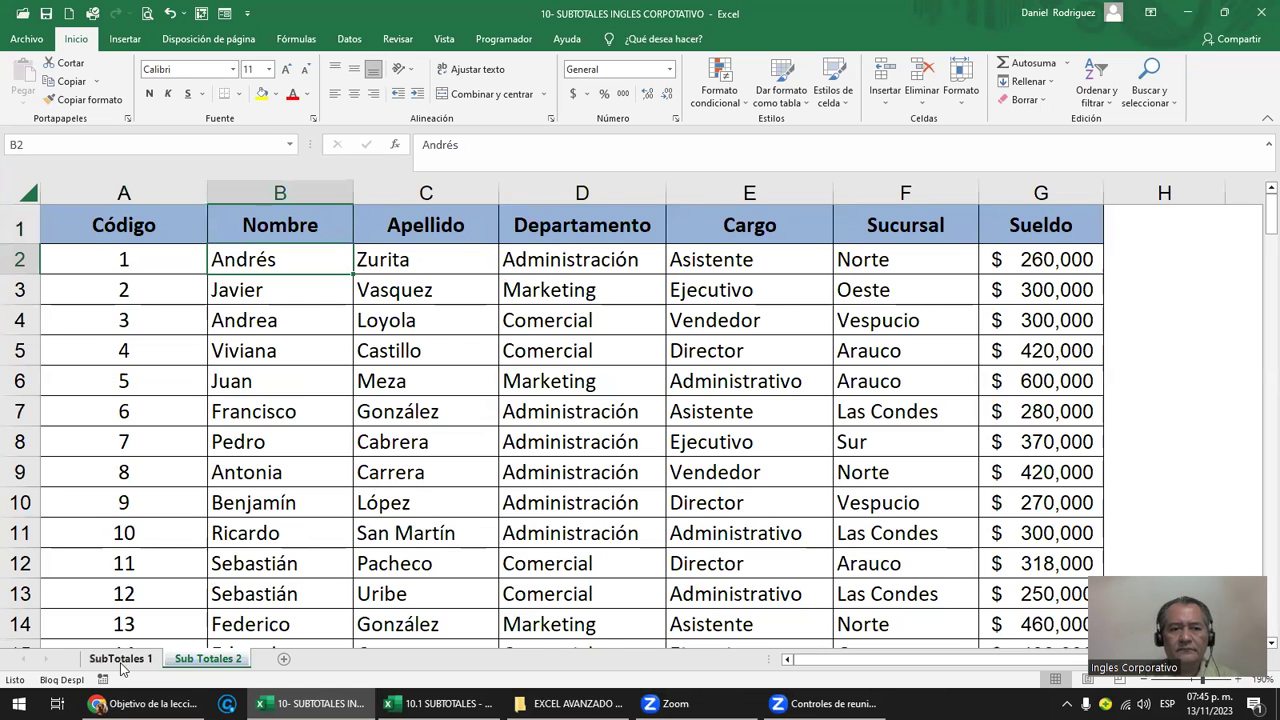
click(120, 660)
click(180, 268)
scroll(104, 265, up, 3)
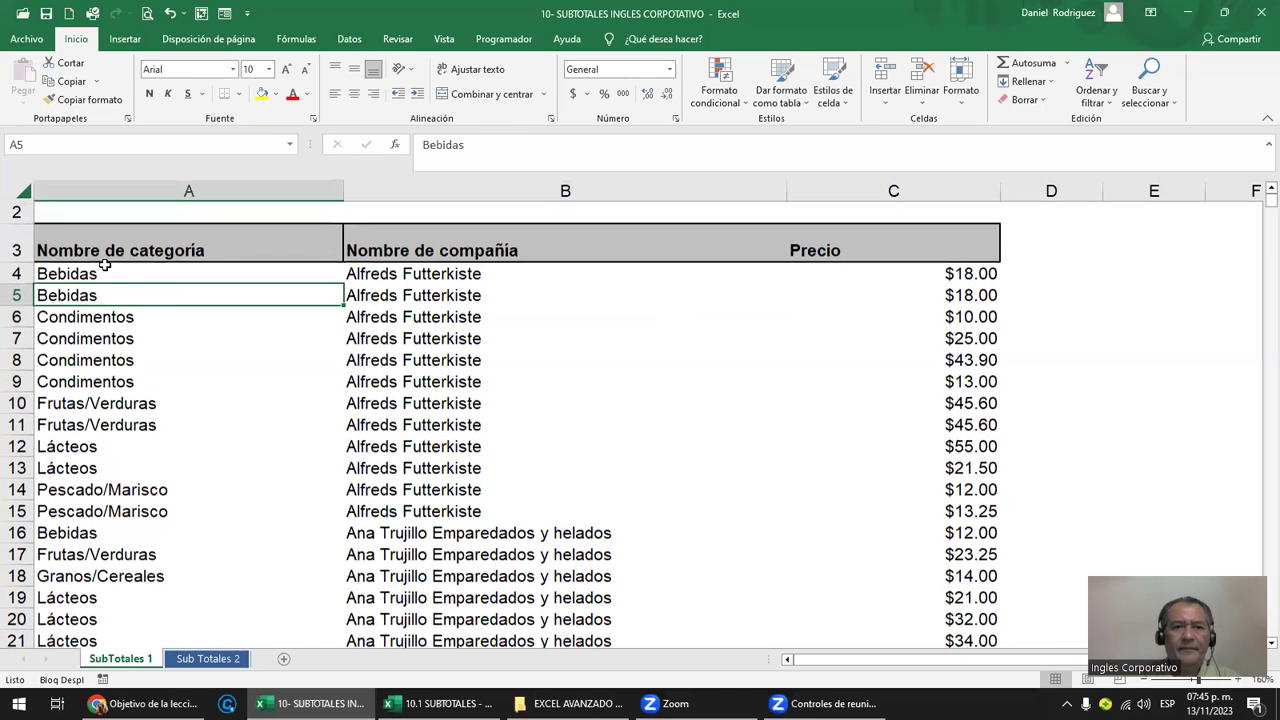
scroll(104, 265, up, 1)
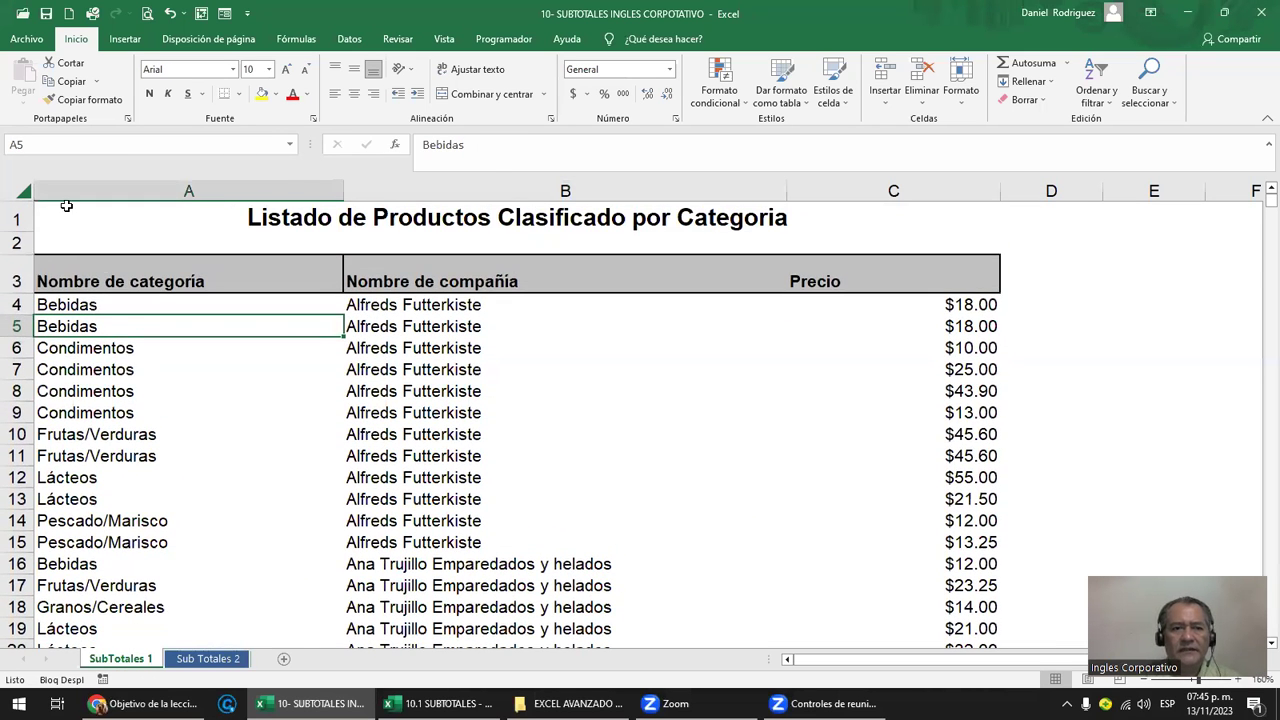
- Select columns A, B and C, then the Nombre de compañía and Precio headers
click(116, 186)
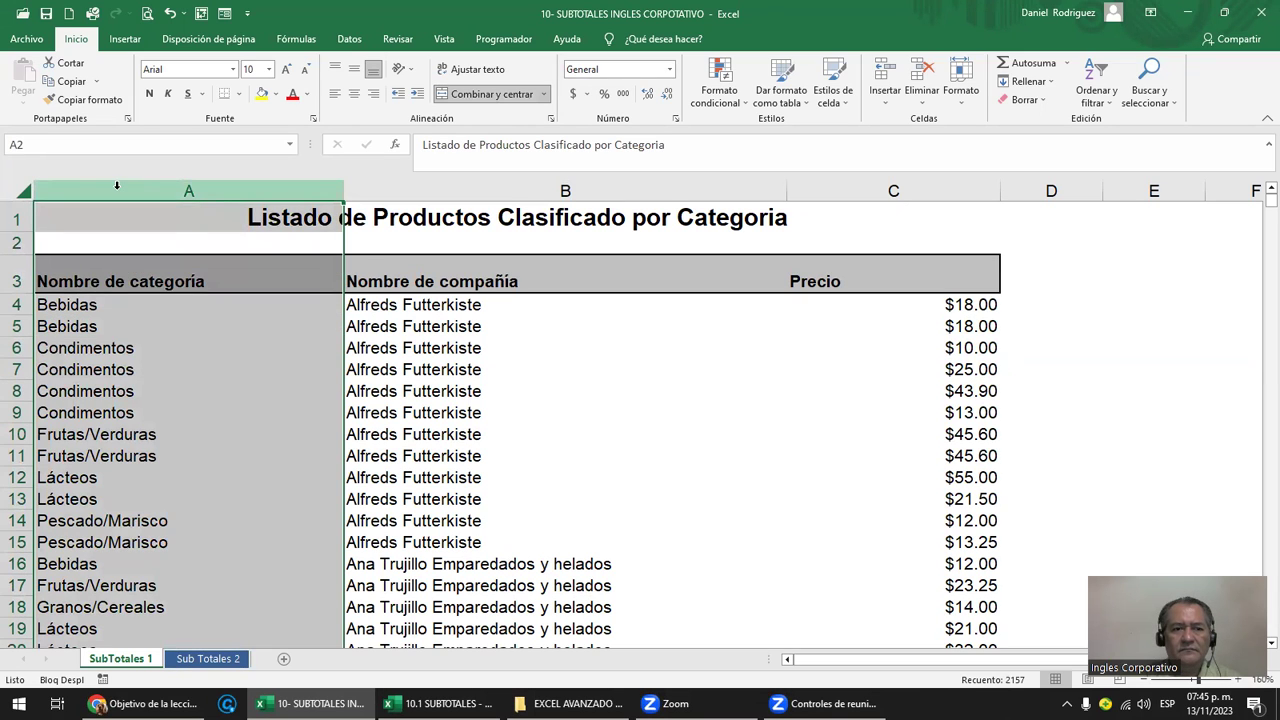
click(521, 182)
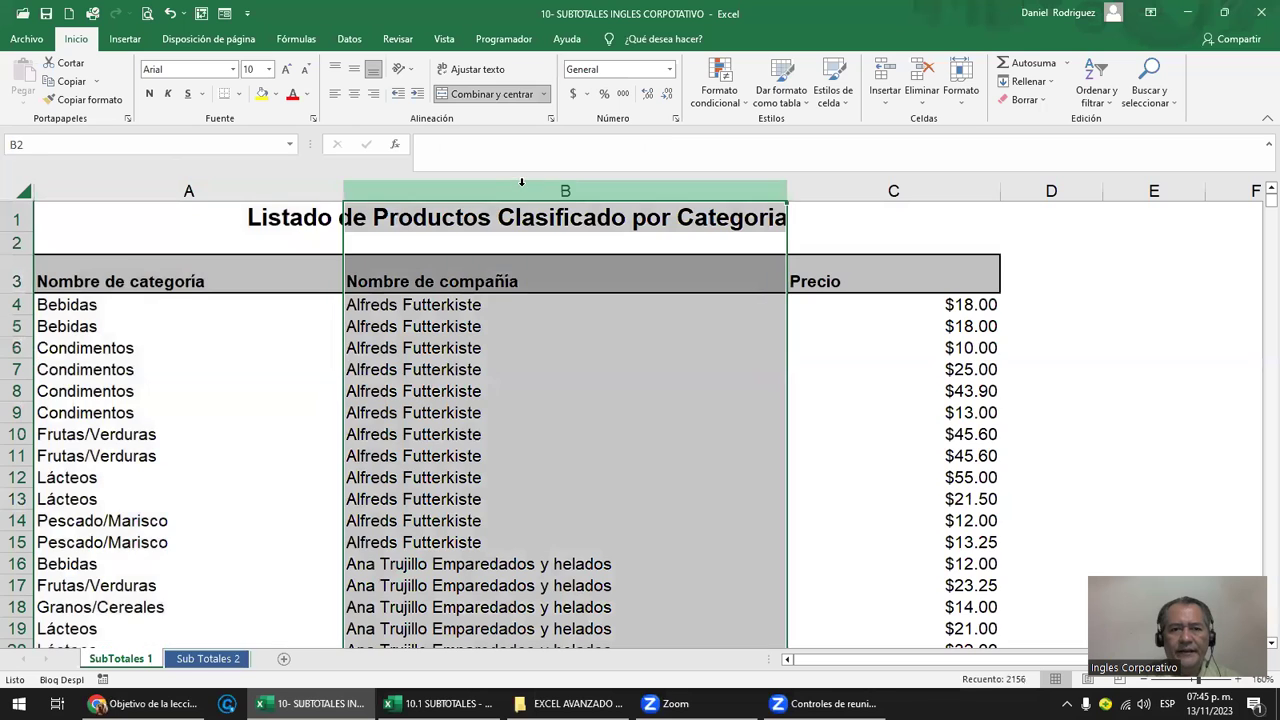
click(950, 188)
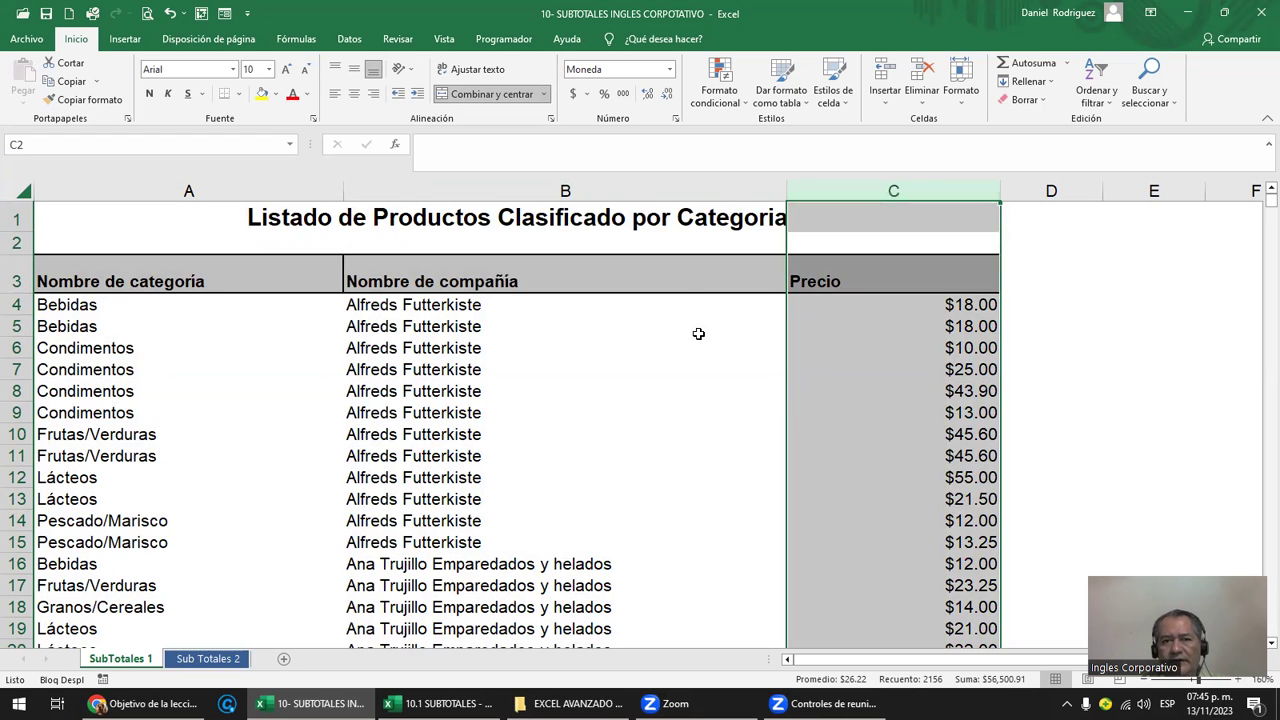
click(484, 283)
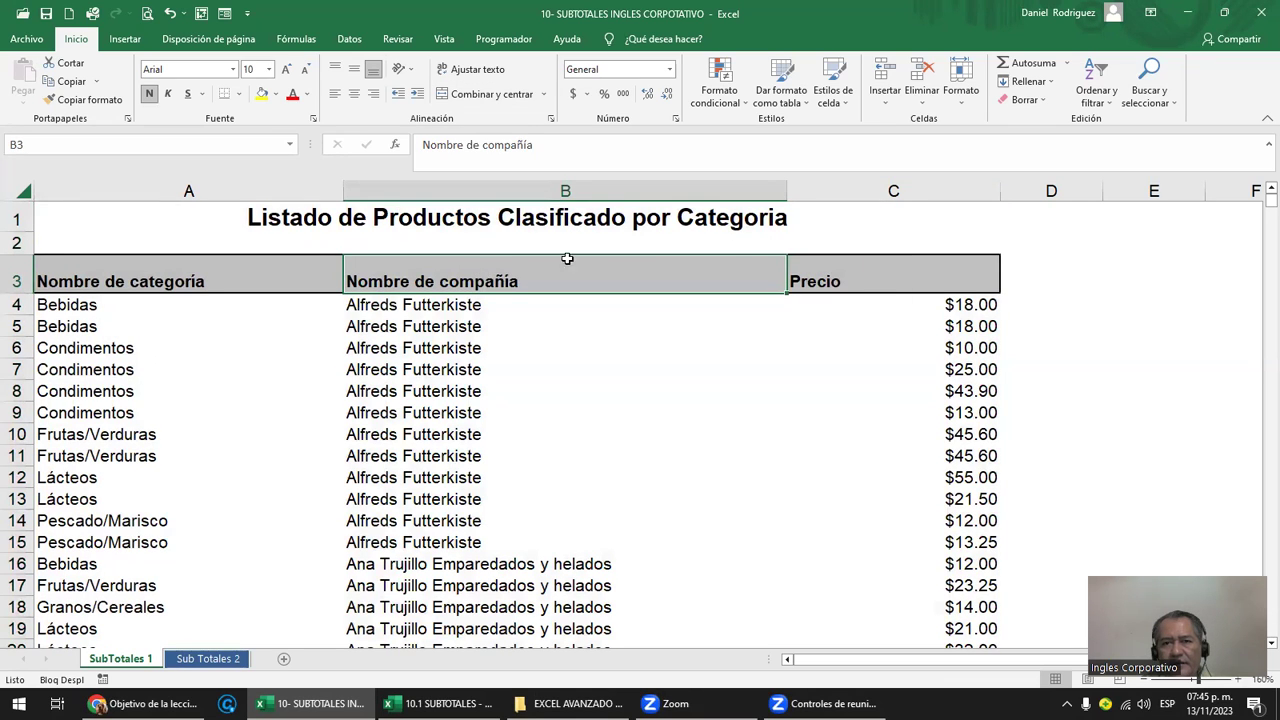
click(944, 284)
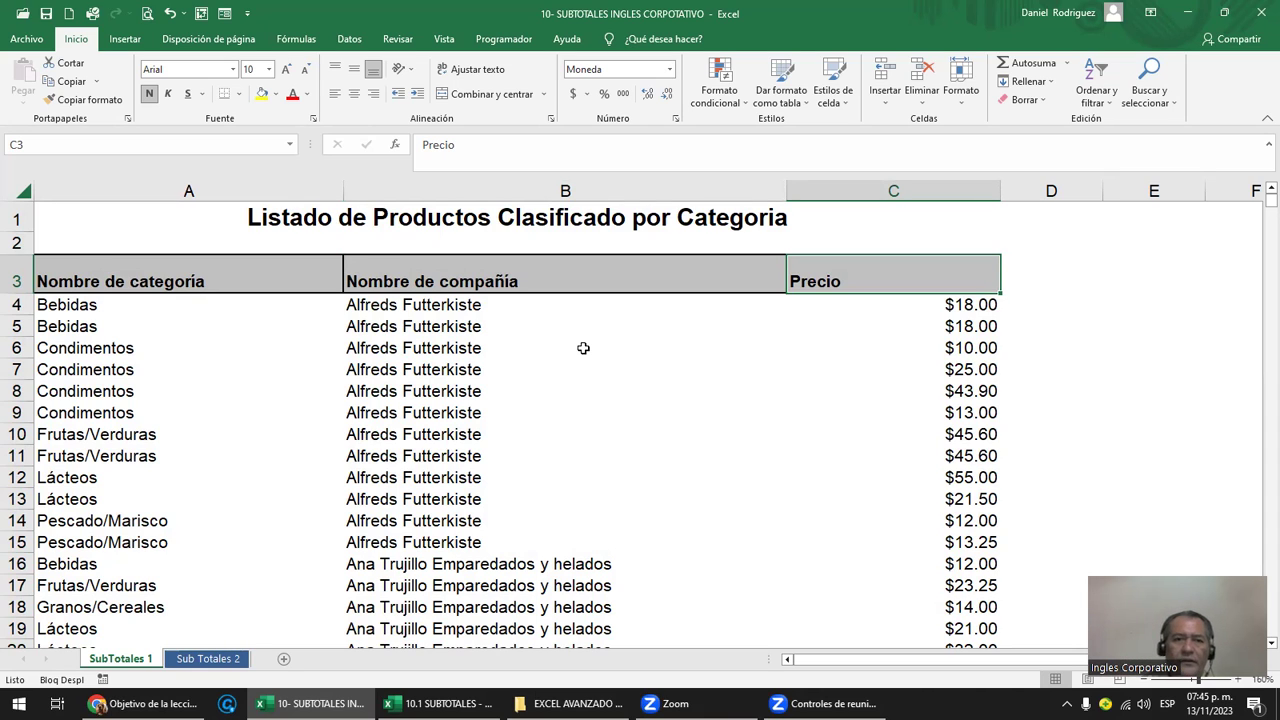
- Turn on AutoFilter from the Nombre de compañía header with Ctrl+Shift+L and open its filter list
click(484, 273)
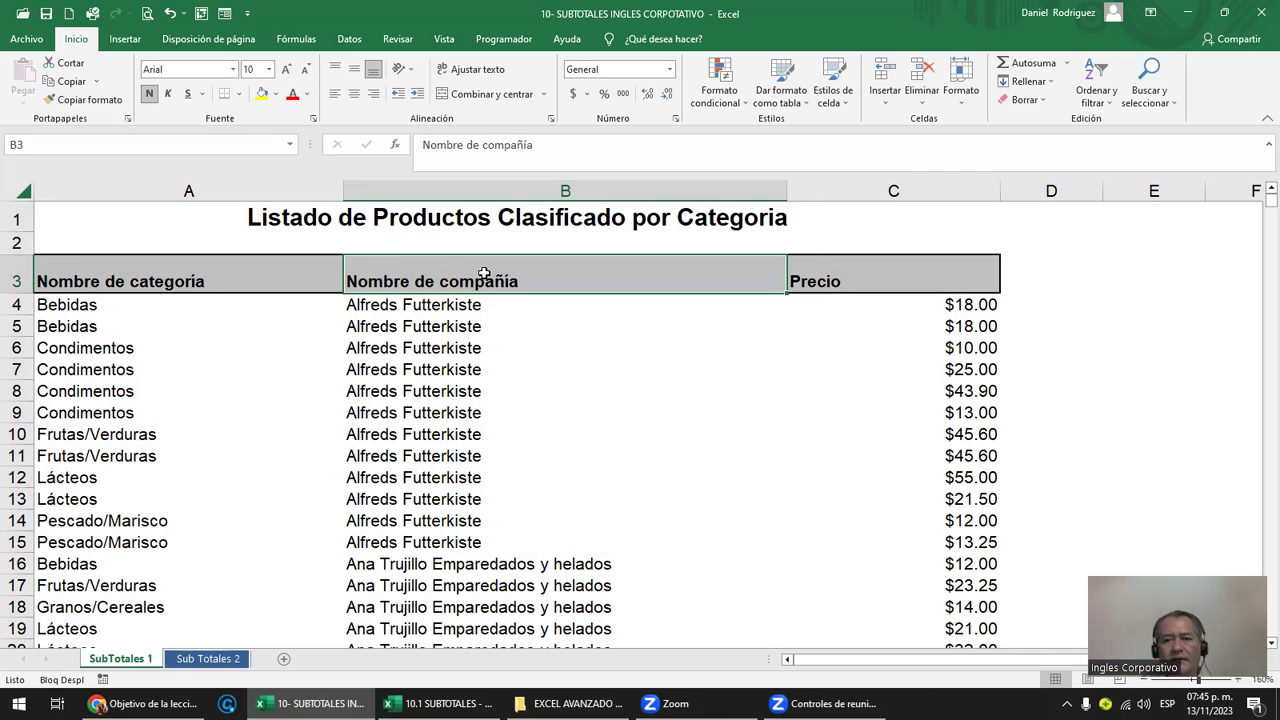
click(504, 186)
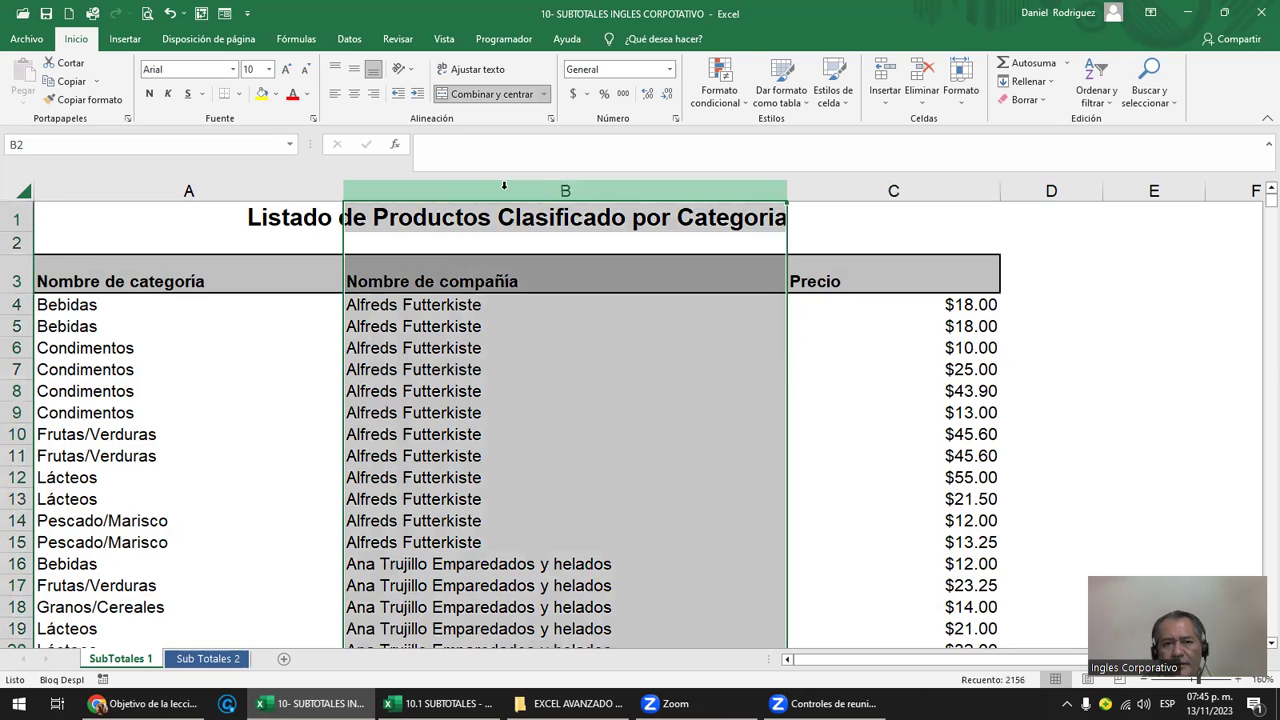
click(557, 284)
key(ctrl+shift+l)
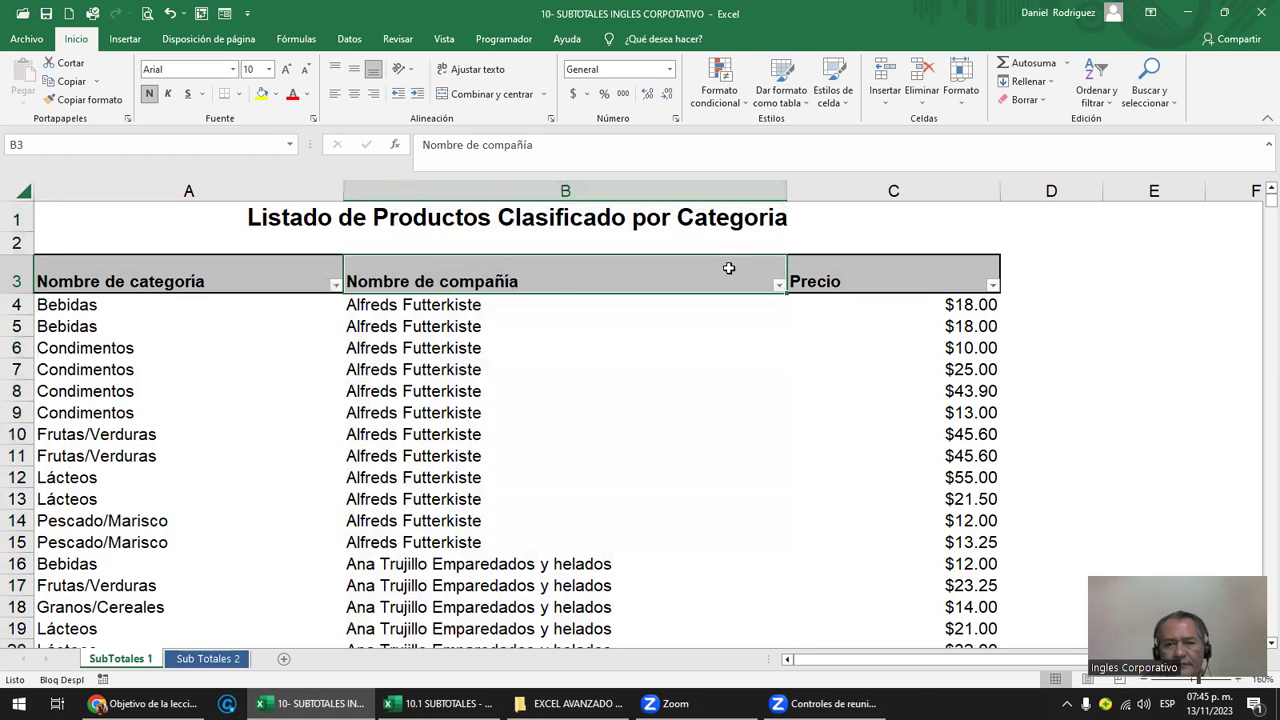
click(779, 286)
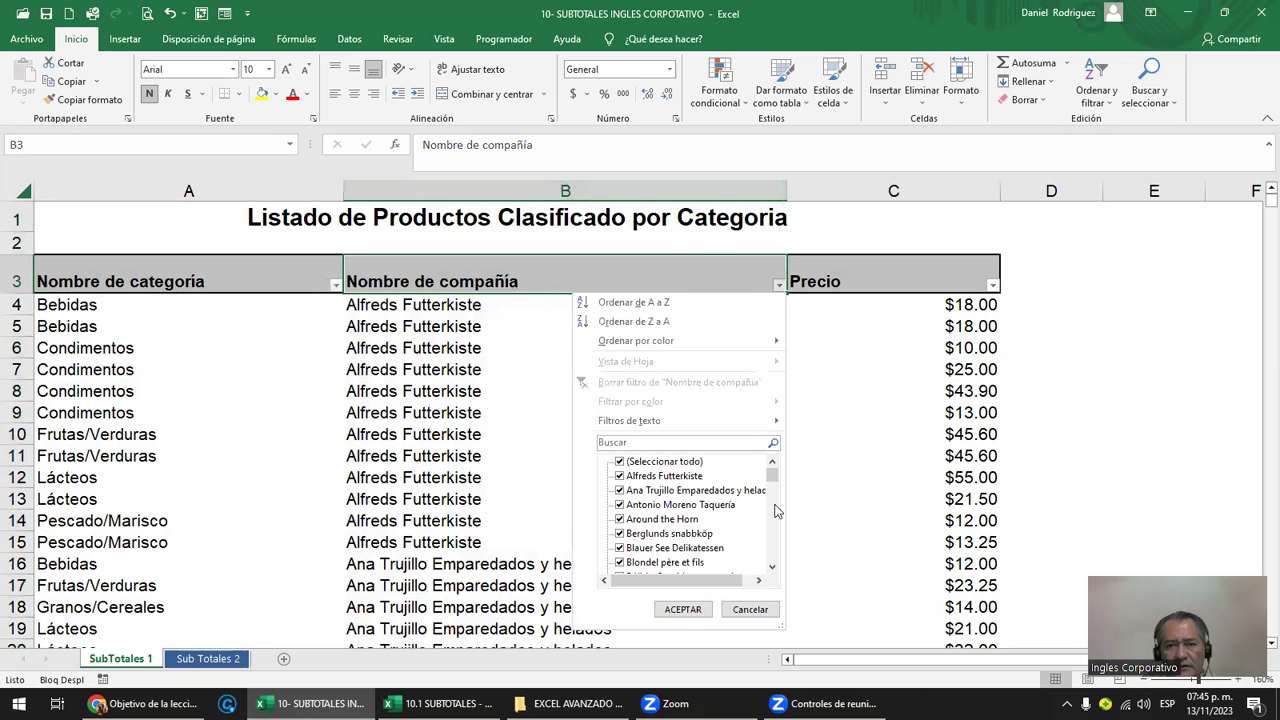
- Close the company filter list and select the Precio, category and company columns
drag(773, 475, 781, 565)
click(772, 609)
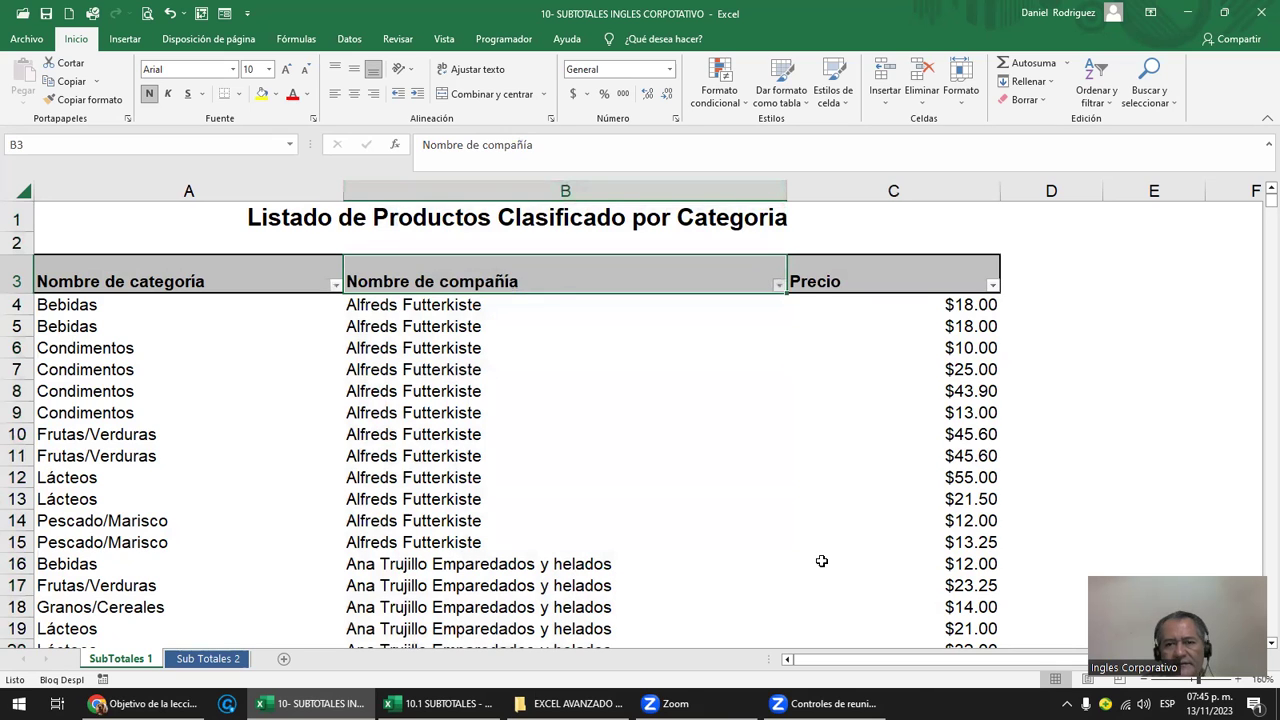
click(887, 273)
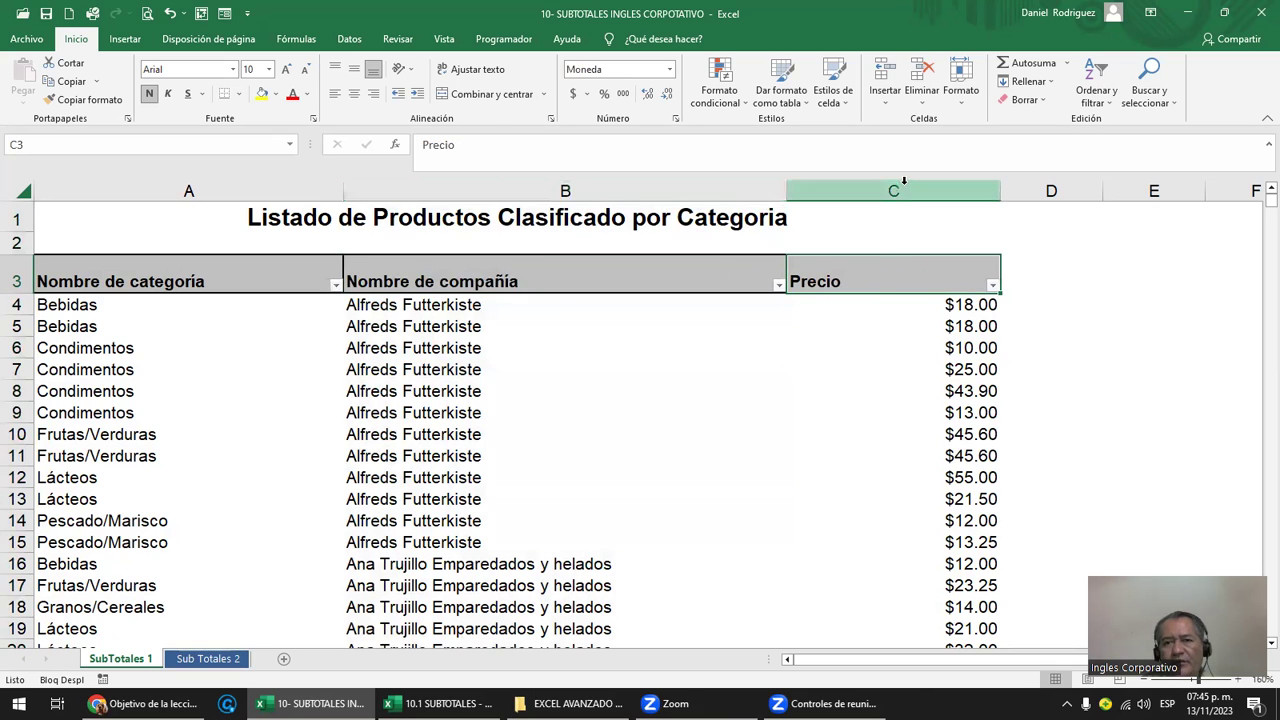
click(903, 181)
drag(270, 188, 514, 177)
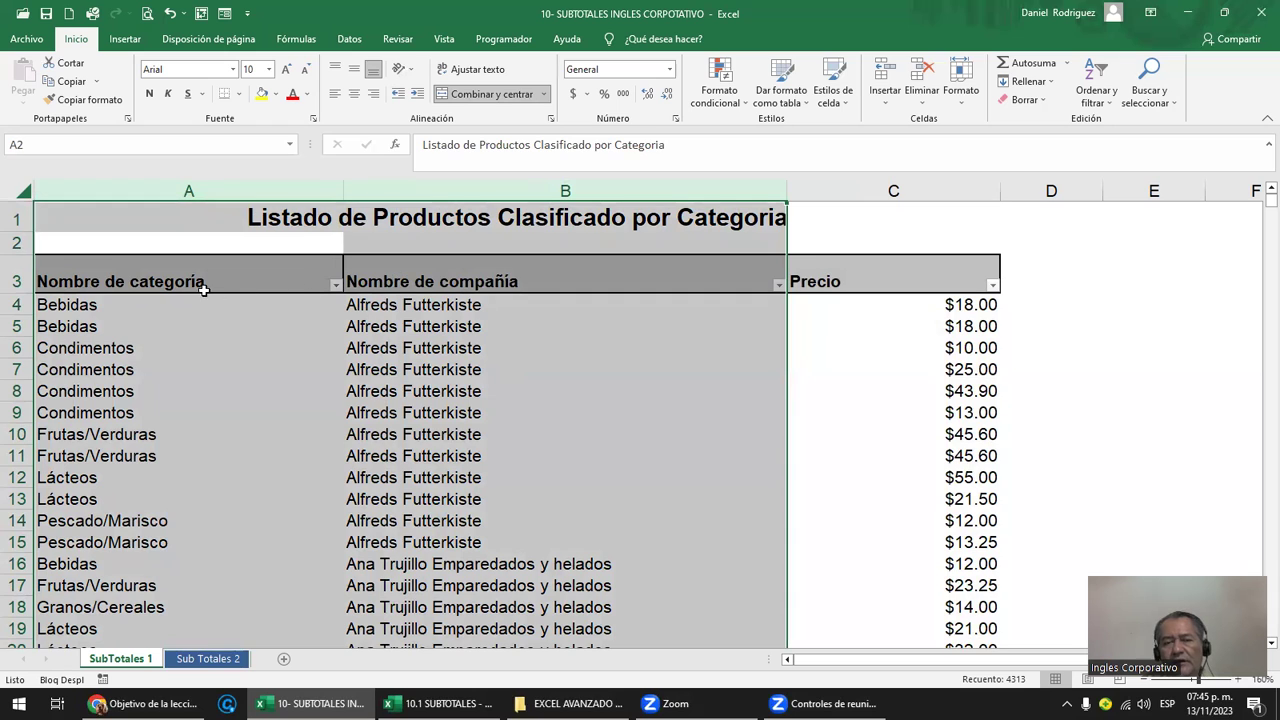
click(465, 309)
click(496, 279)
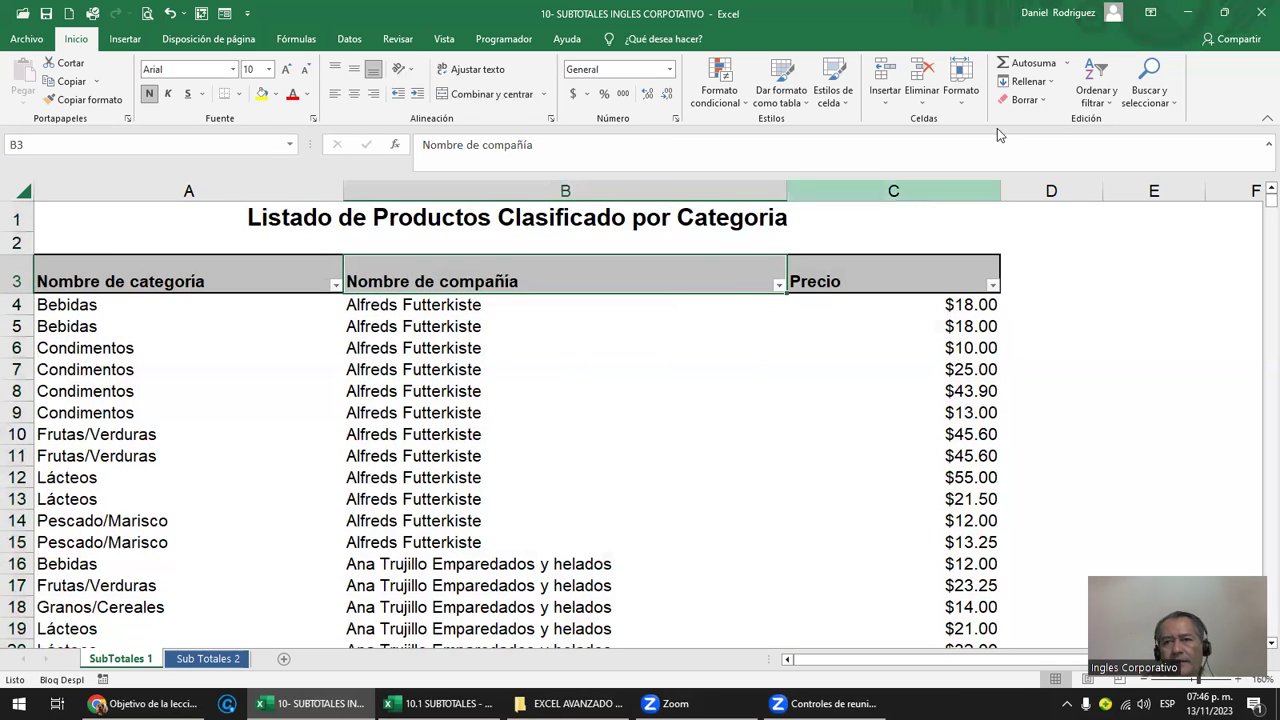
- Open the Subtotal dialog from the Datos tab and cancel it without applying
click(349, 38)
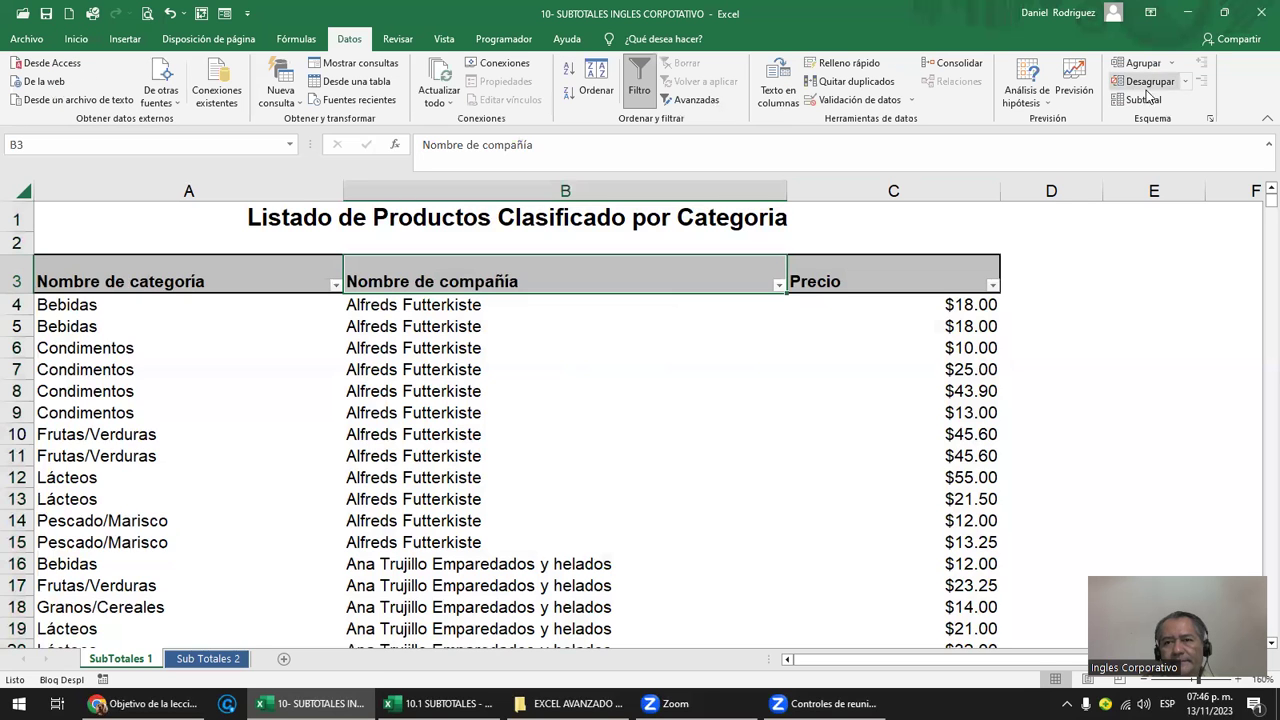
click(1140, 100)
key(Escape)
click(924, 253)
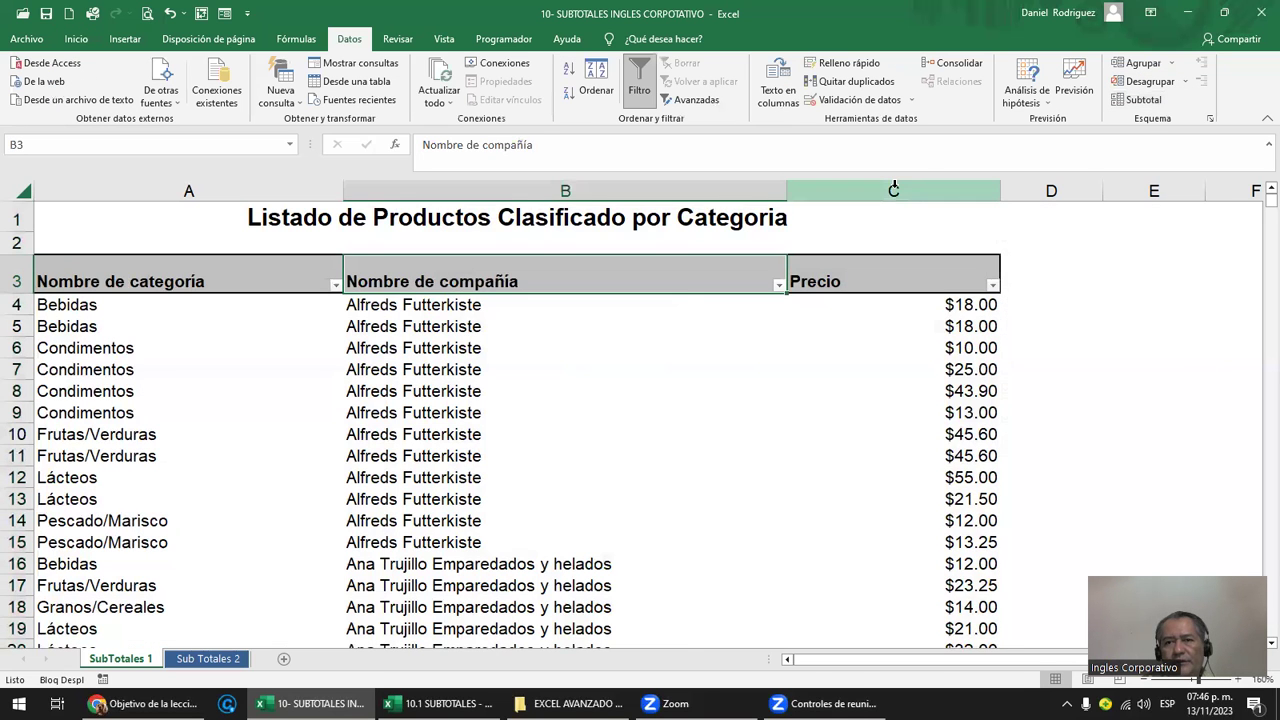
- Delete the Precio column, dismissing the warning from an accidental insert attempt
click(893, 190)
right_click(897, 190)
click(984, 328)
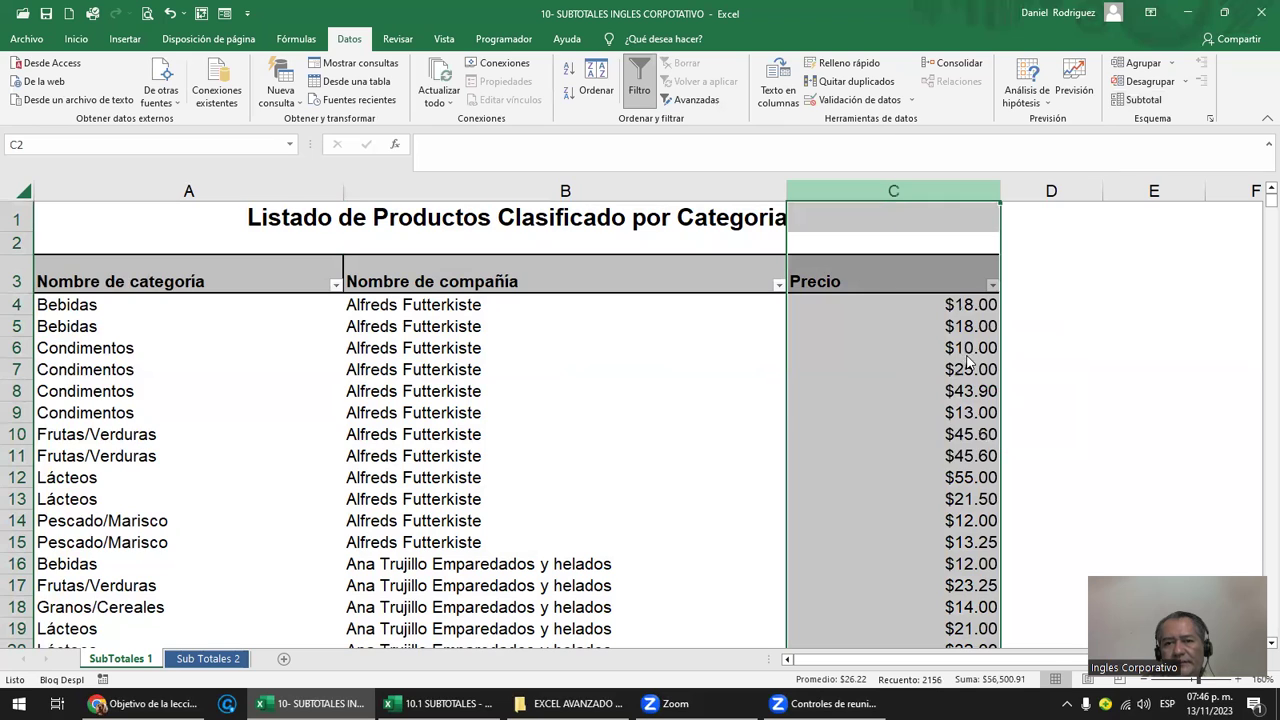
click(647, 397)
right_click(891, 190)
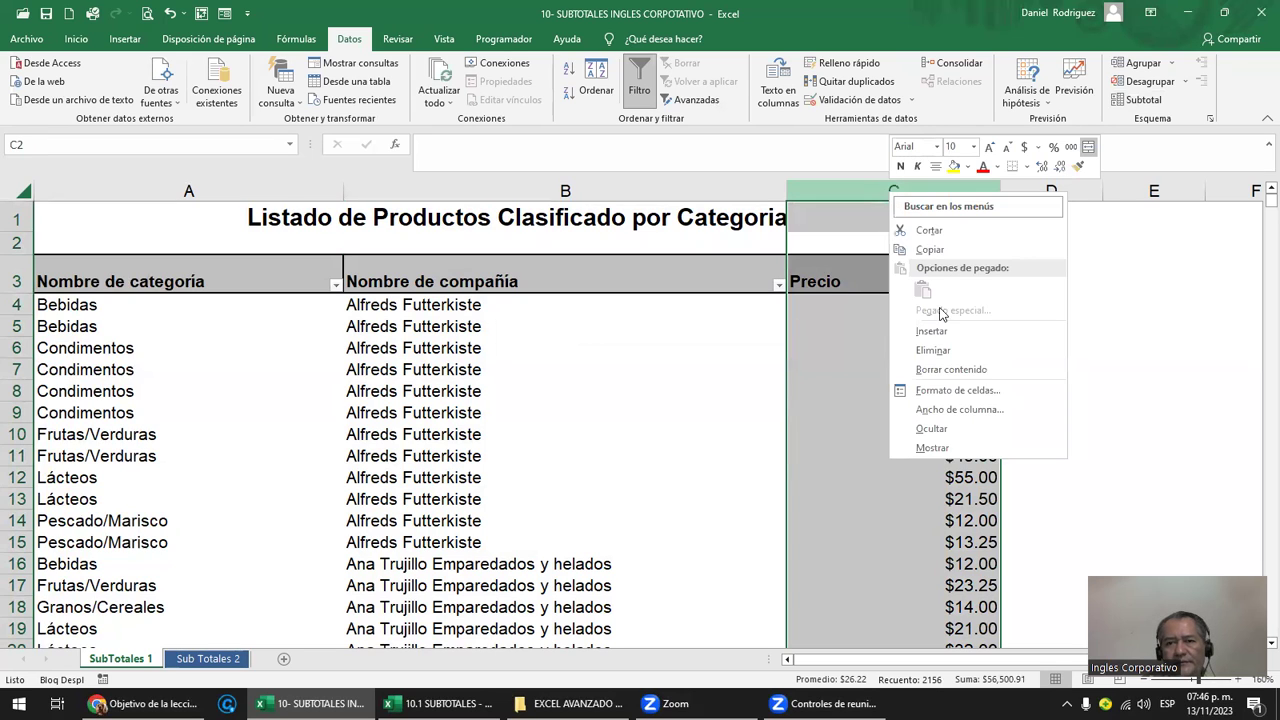
click(947, 346)
drag(185, 275, 214, 277)
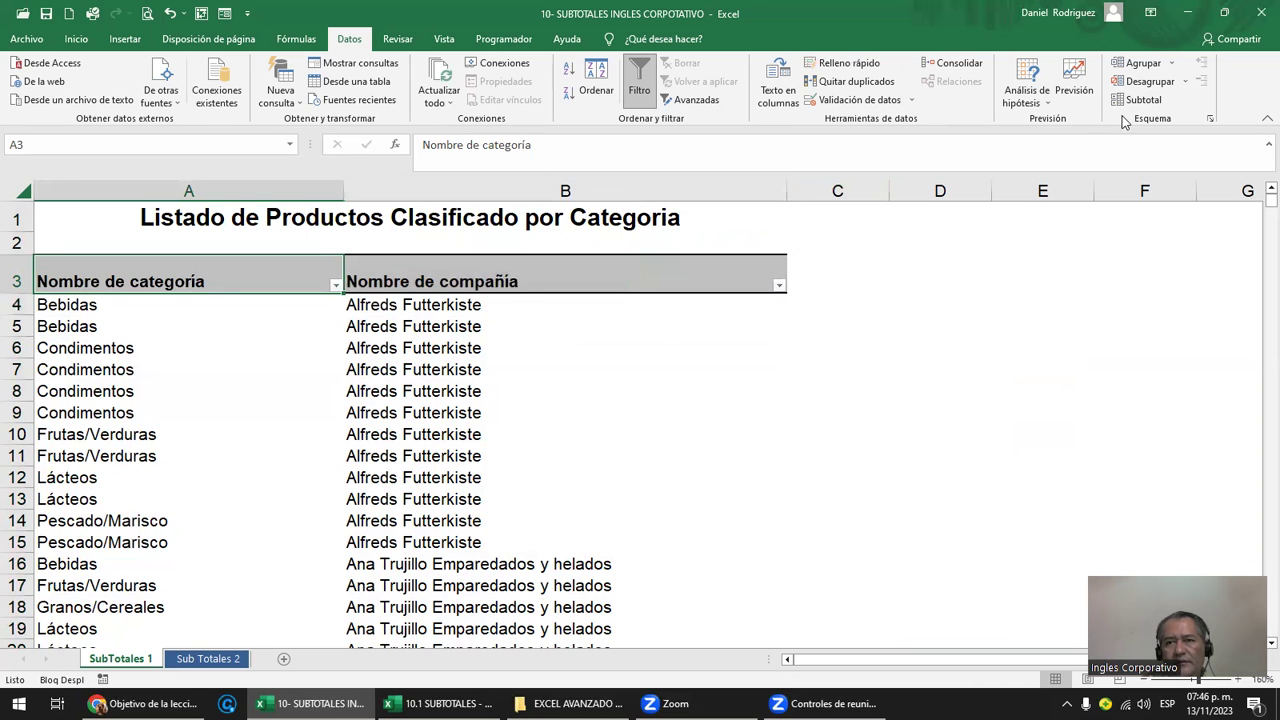
click(1160, 102)
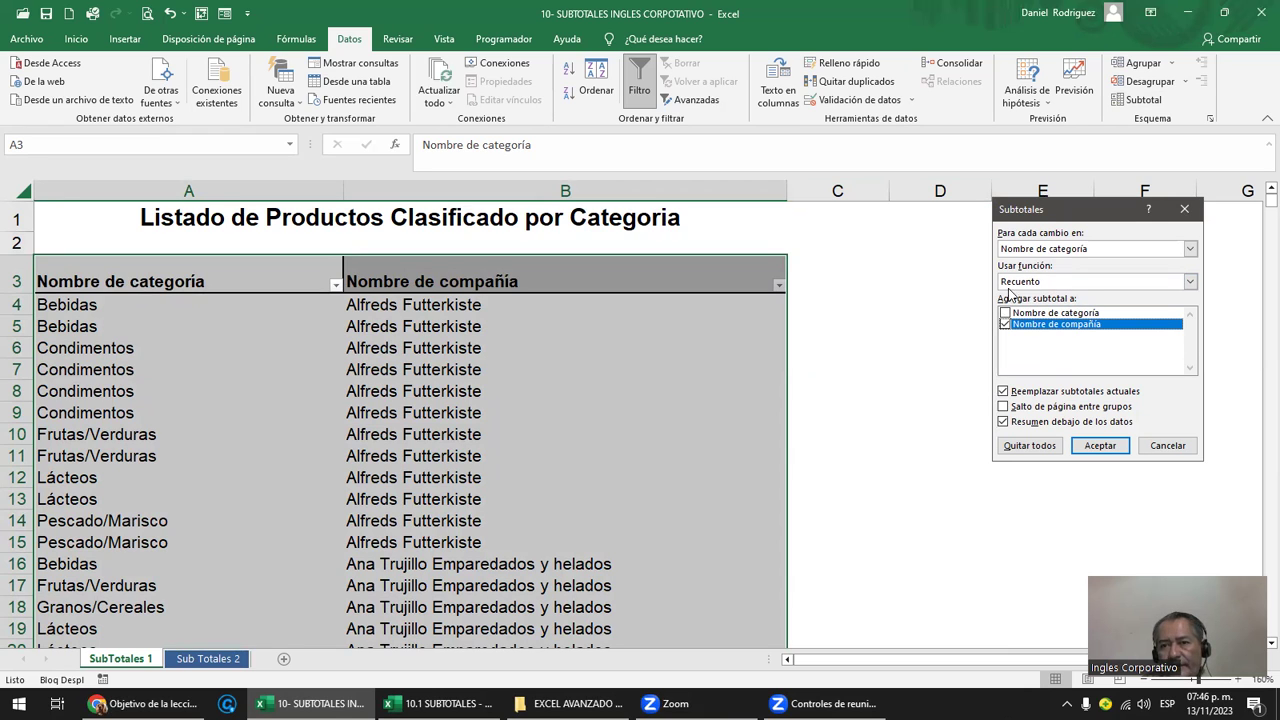
click(1190, 283)
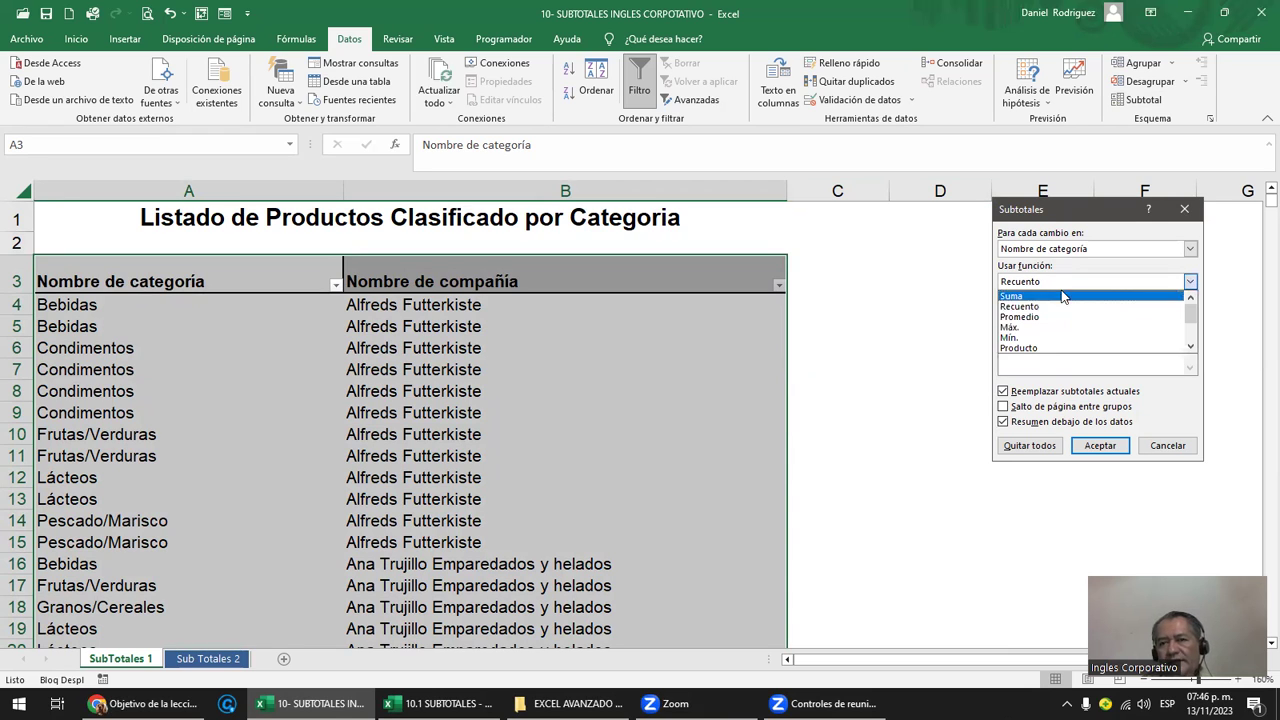
click(1019, 306)
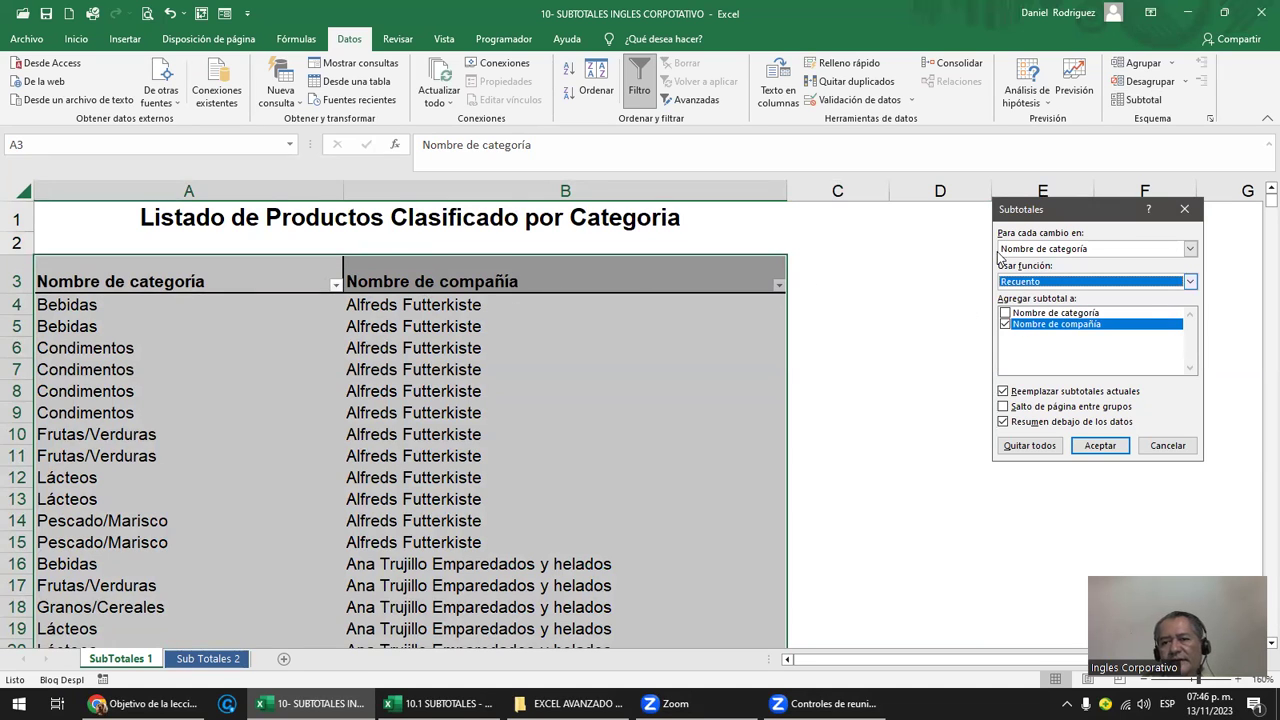
click(1184, 209)
click(721, 377)
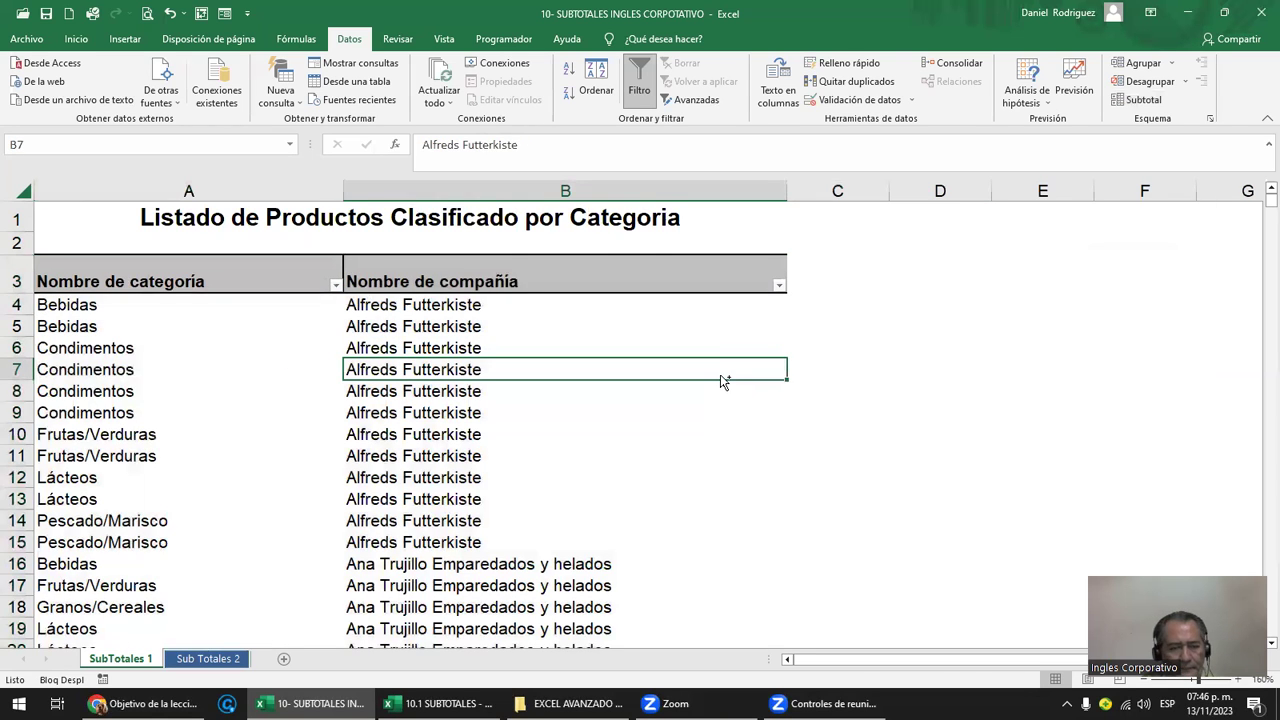
key(ctrl+z)
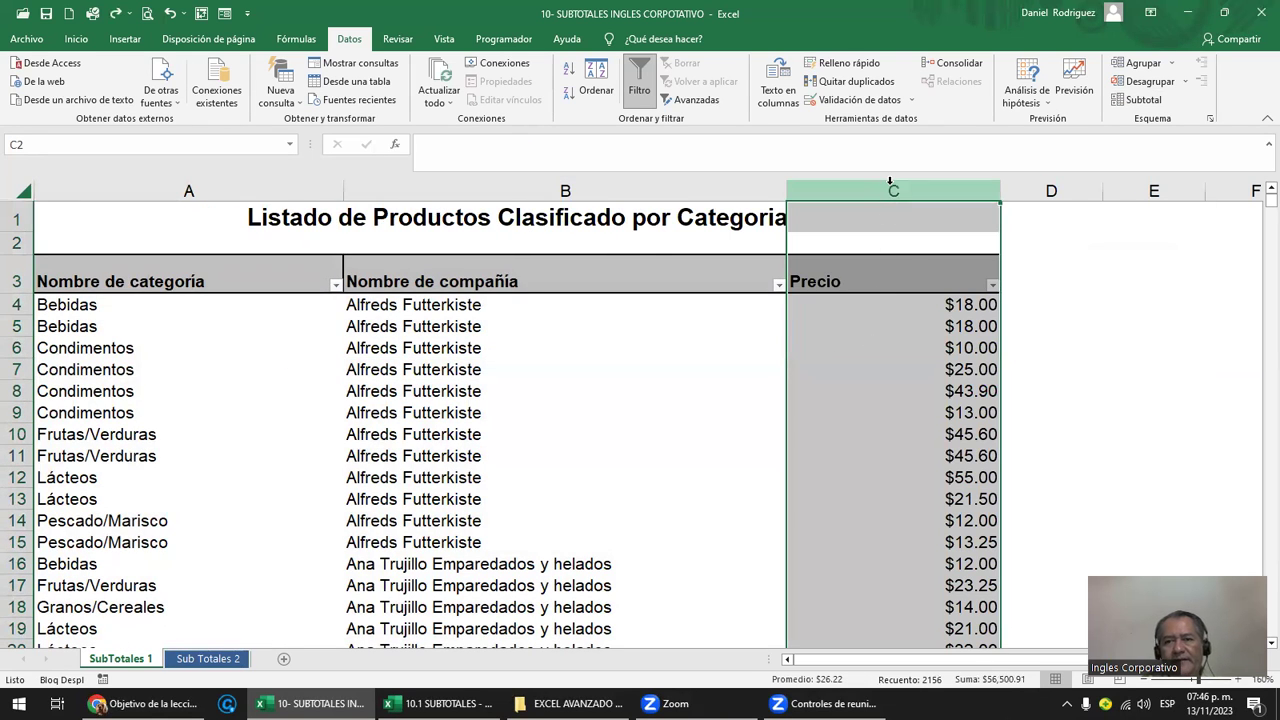
click(905, 180)
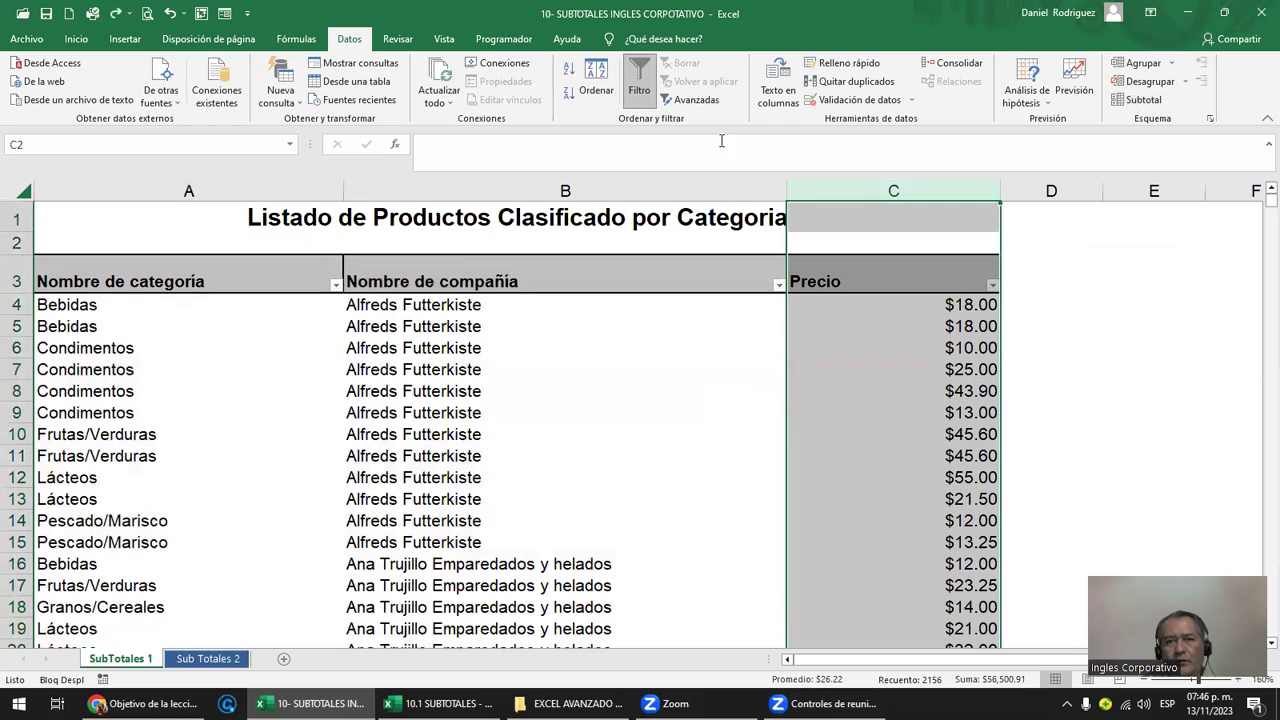
click(80, 40)
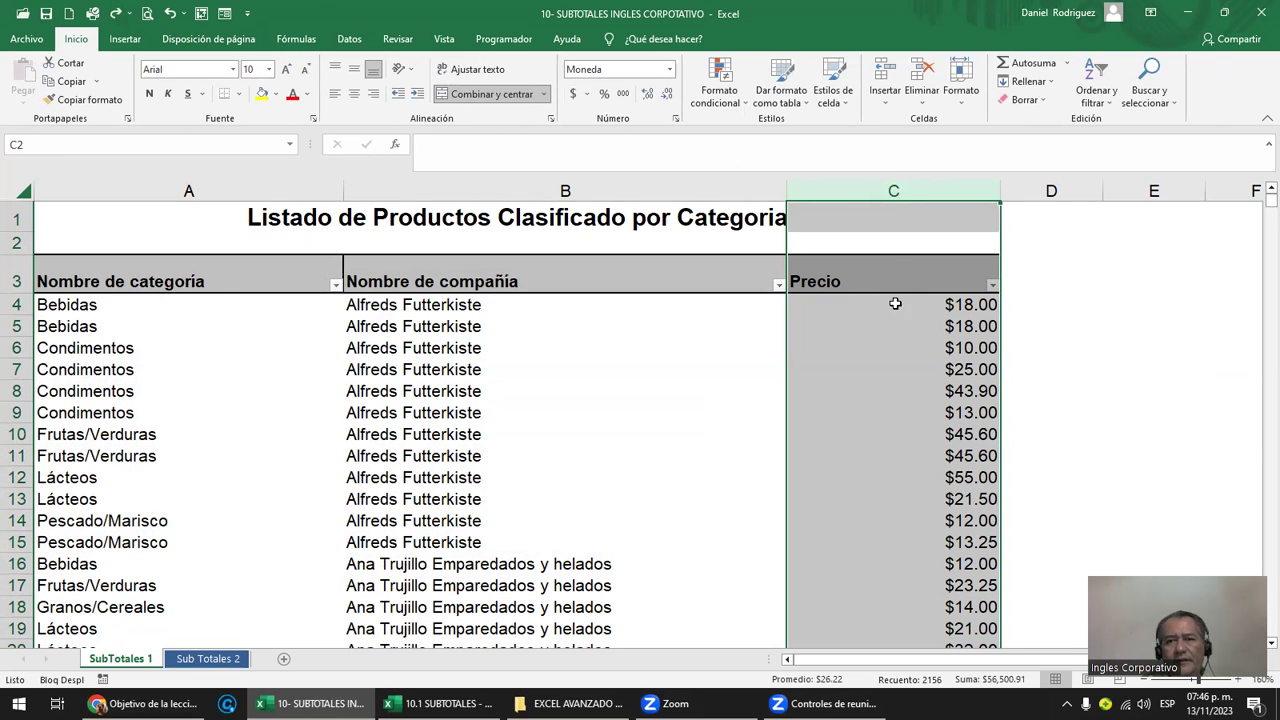
click(605, 285)
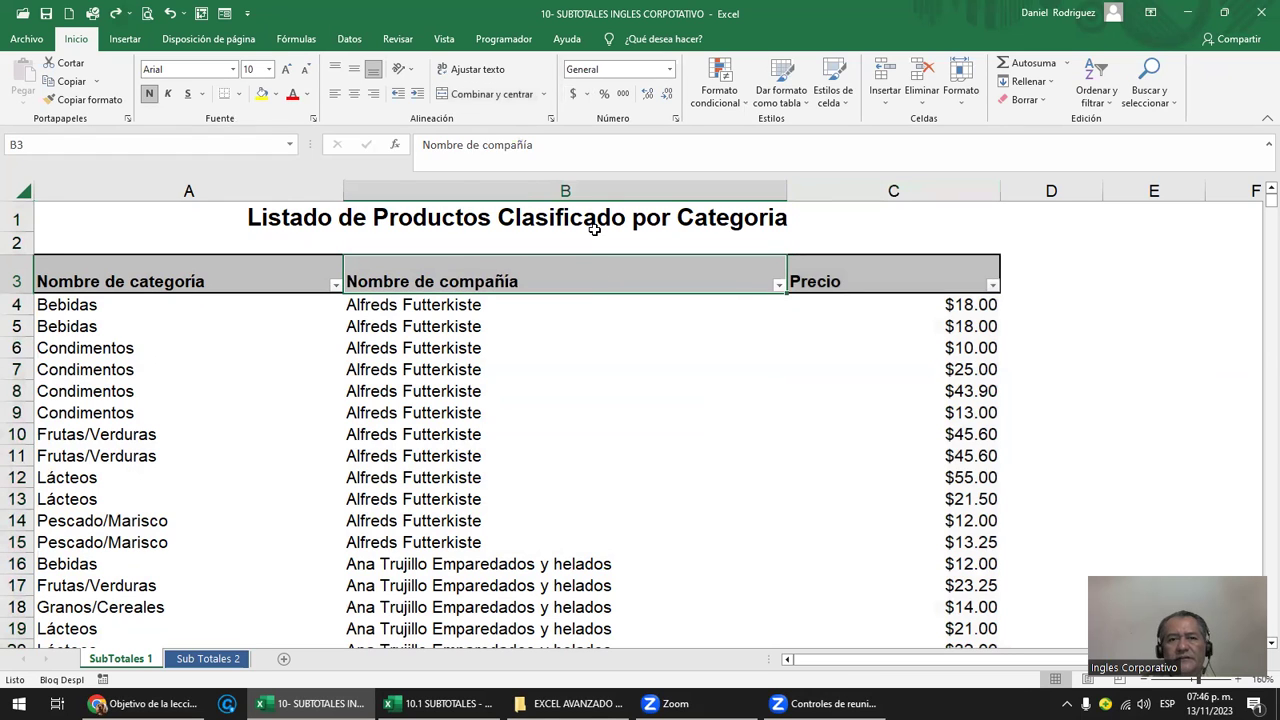
click(540, 185)
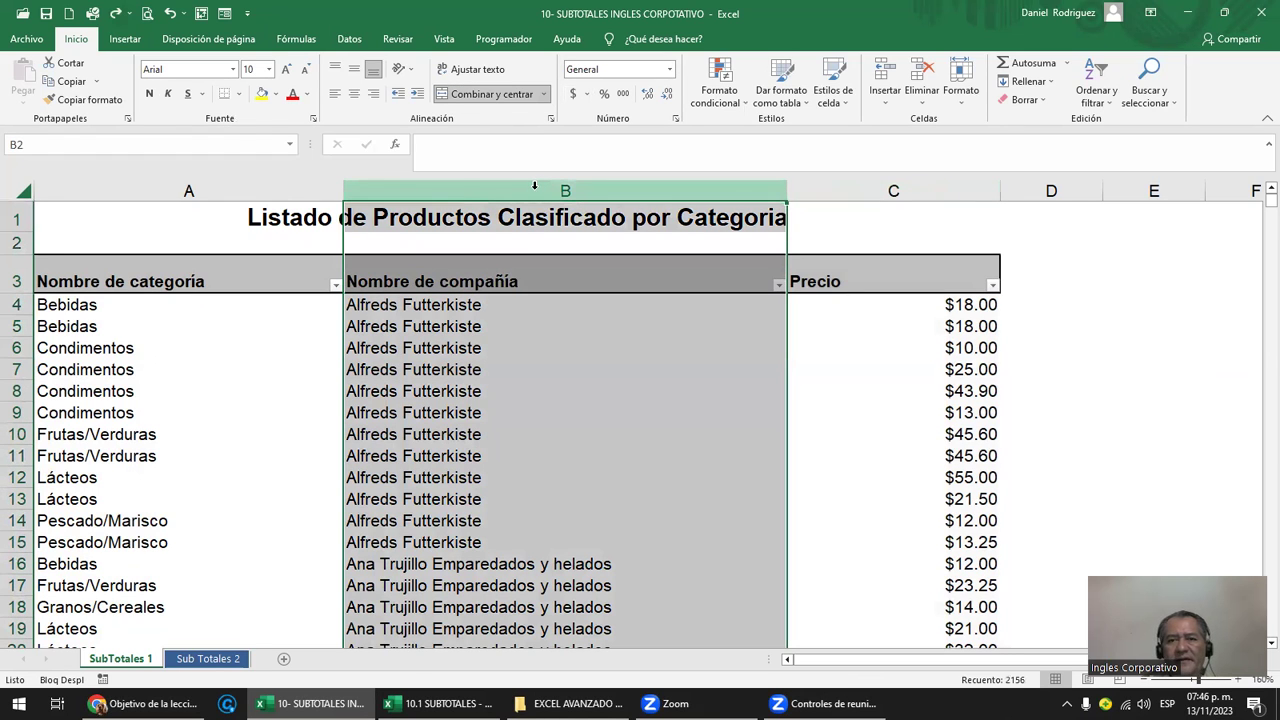
click(905, 190)
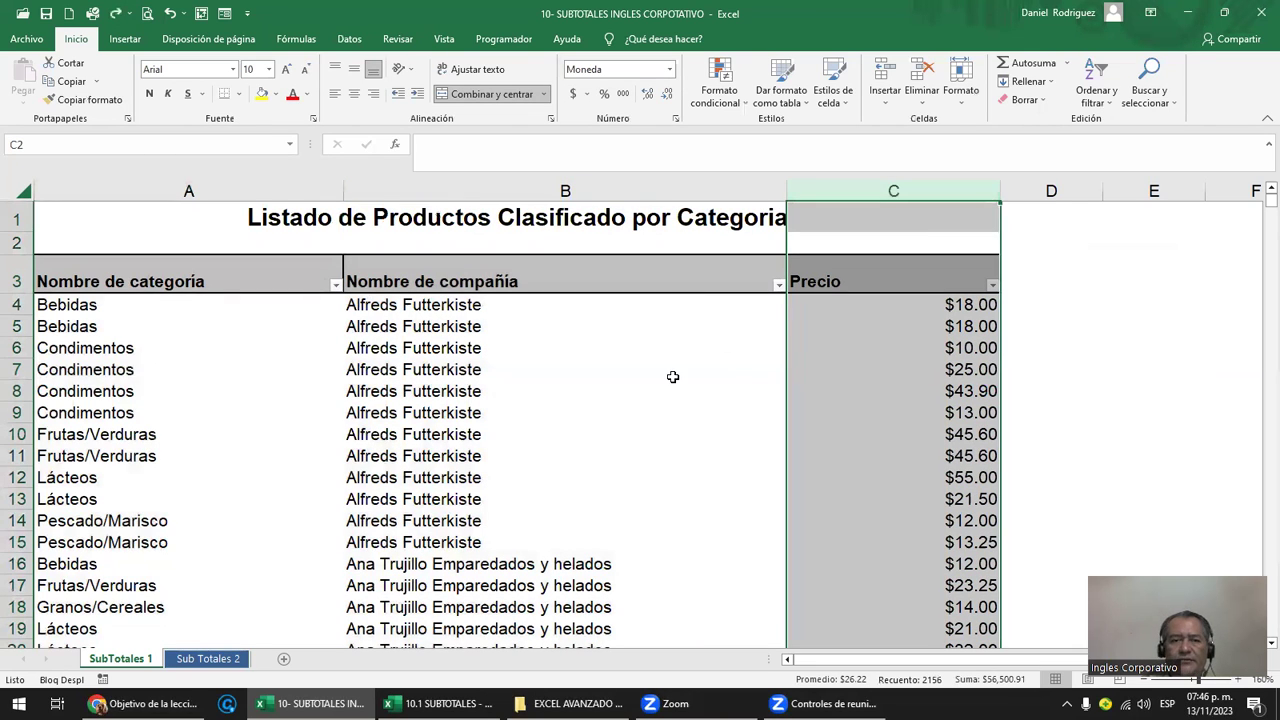
click(583, 281)
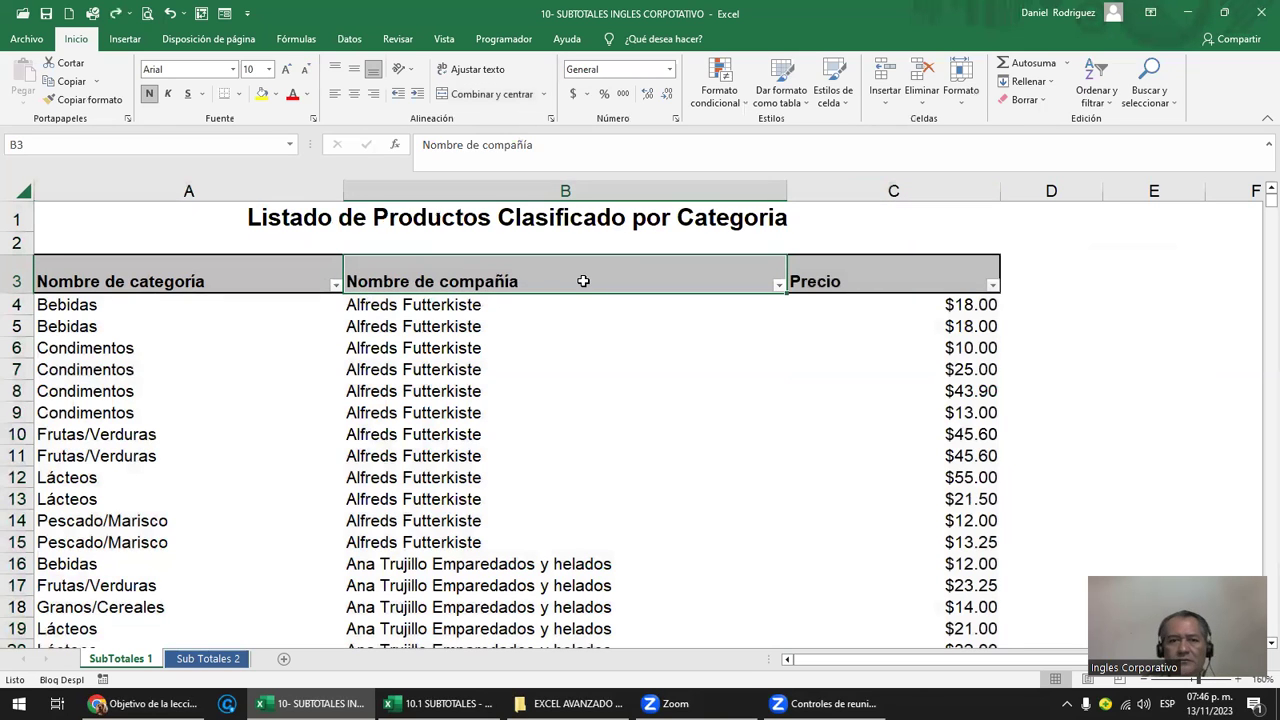
click(954, 238)
- Enter PRACTICA in cell D1, widen column D, and fill D1 yellow
click(949, 218)
click(1063, 223)
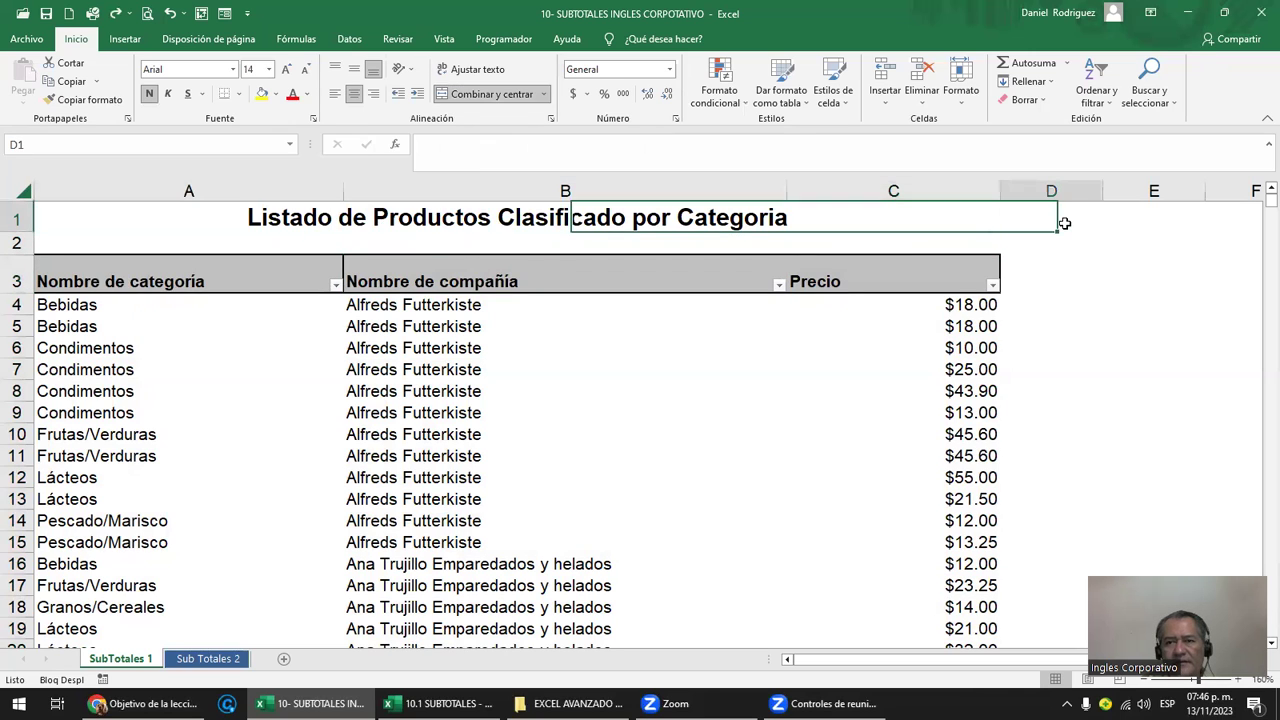
text(PRACTICA)
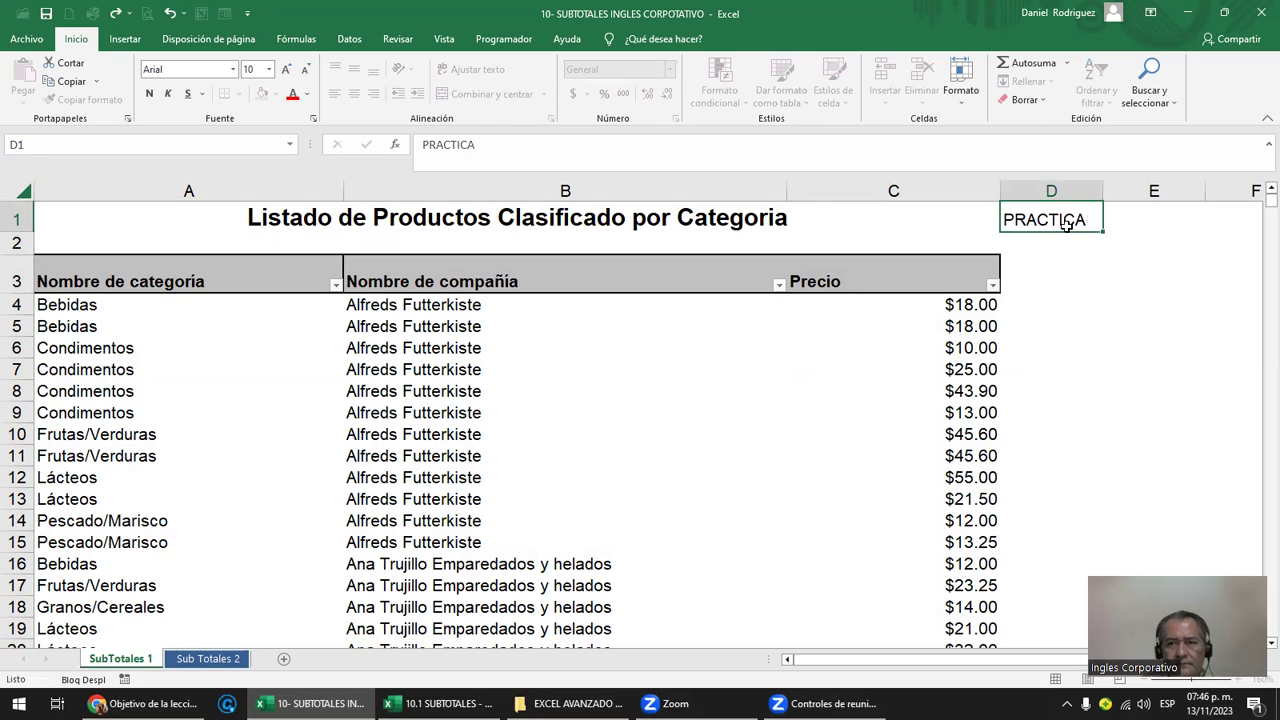
key(Return)
drag(1100, 191, 1142, 198)
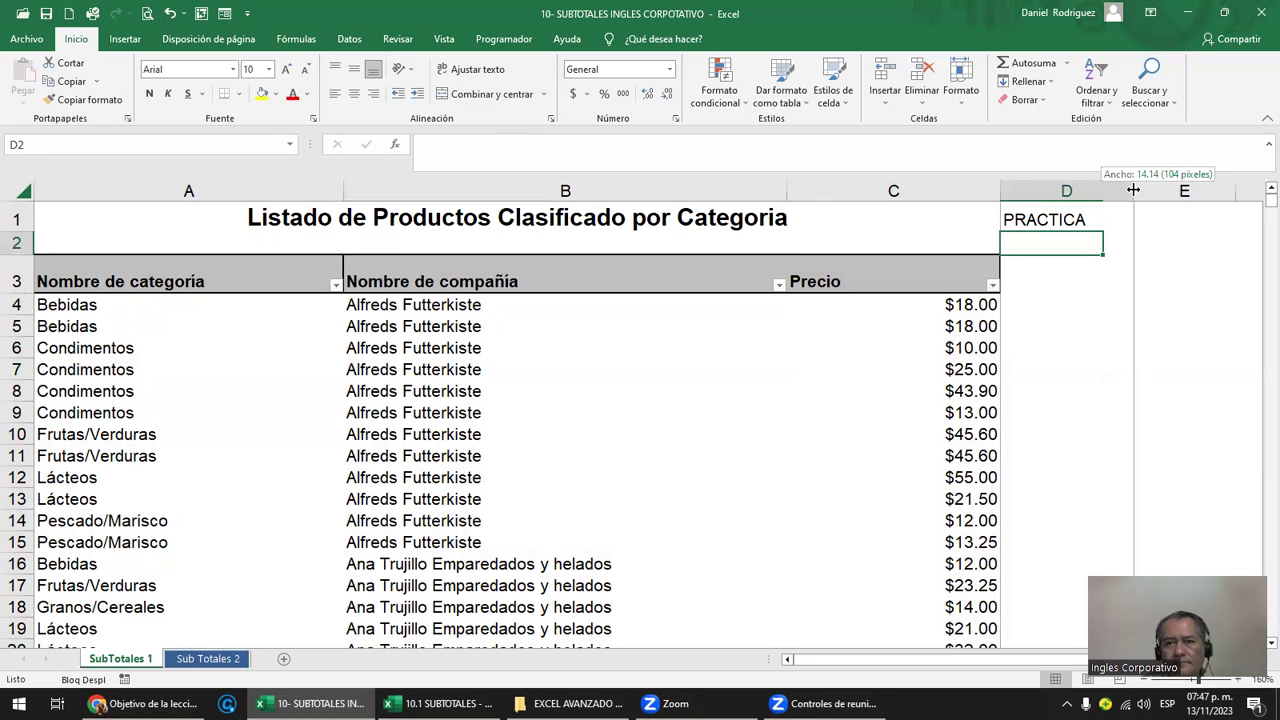
click(1092, 222)
click(261, 93)
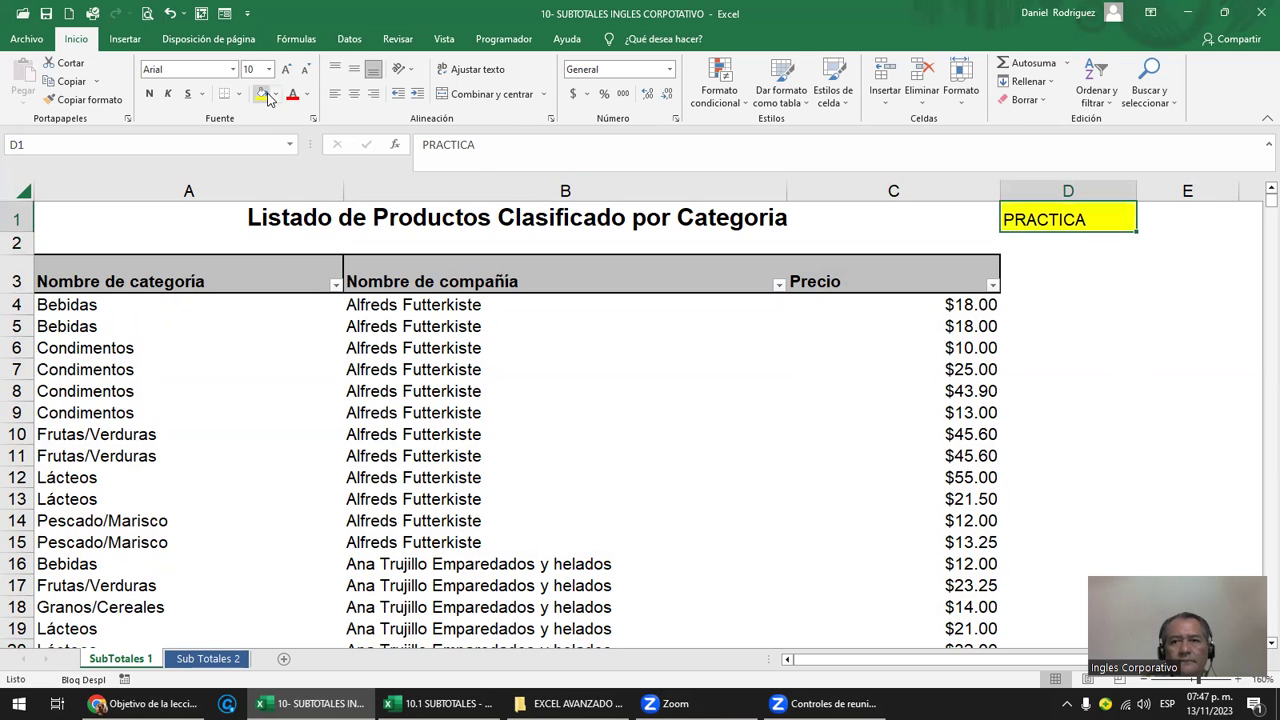
- Centre PRACTICA in D1 and widen column D further
click(517, 281)
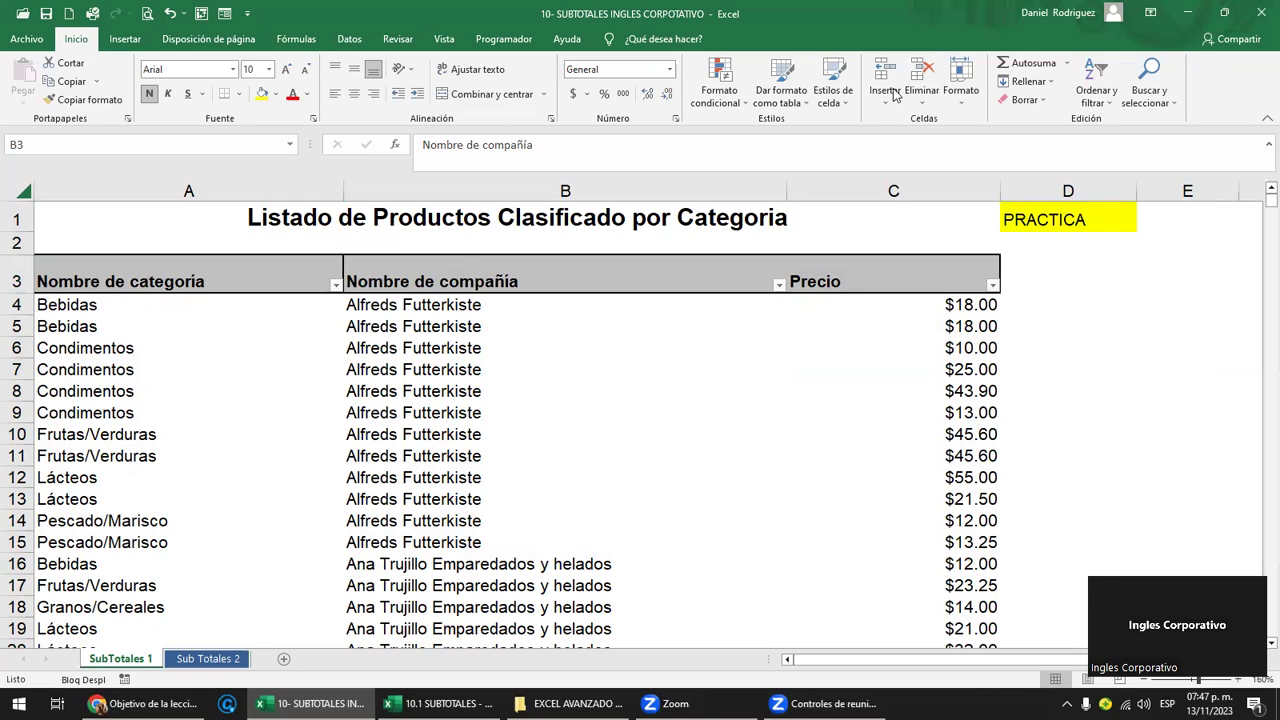
click(689, 281)
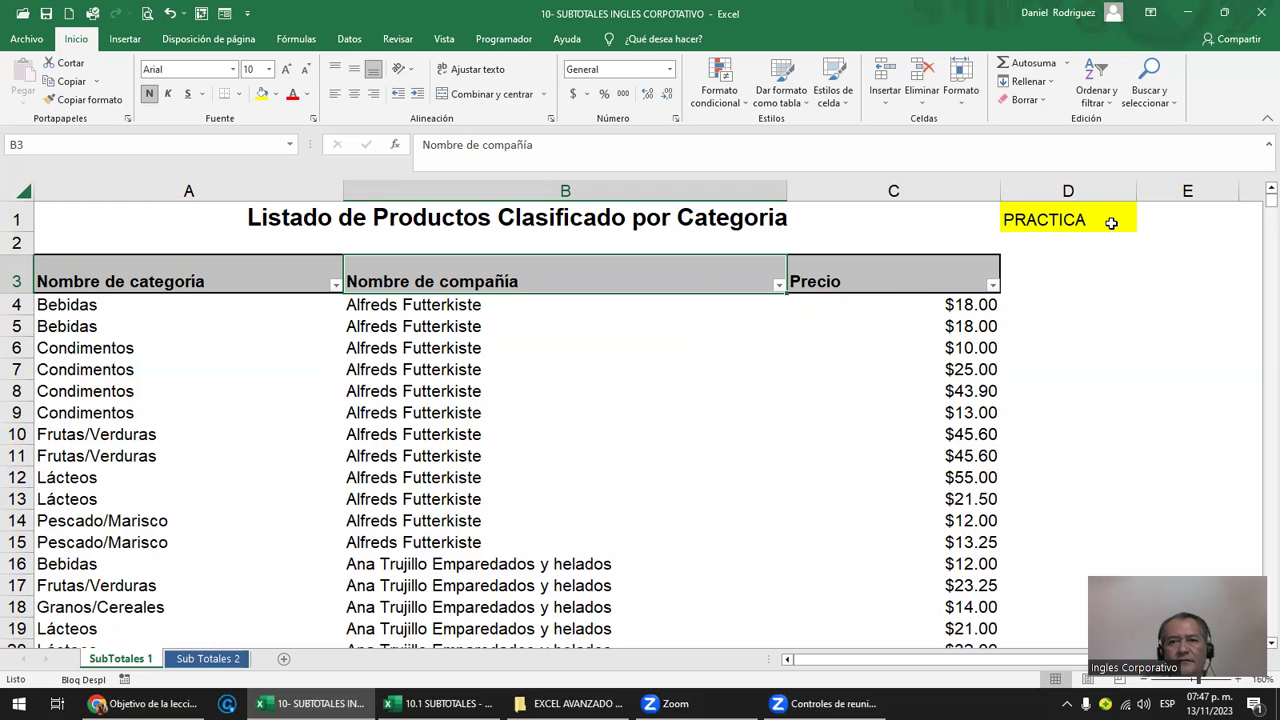
click(1073, 224)
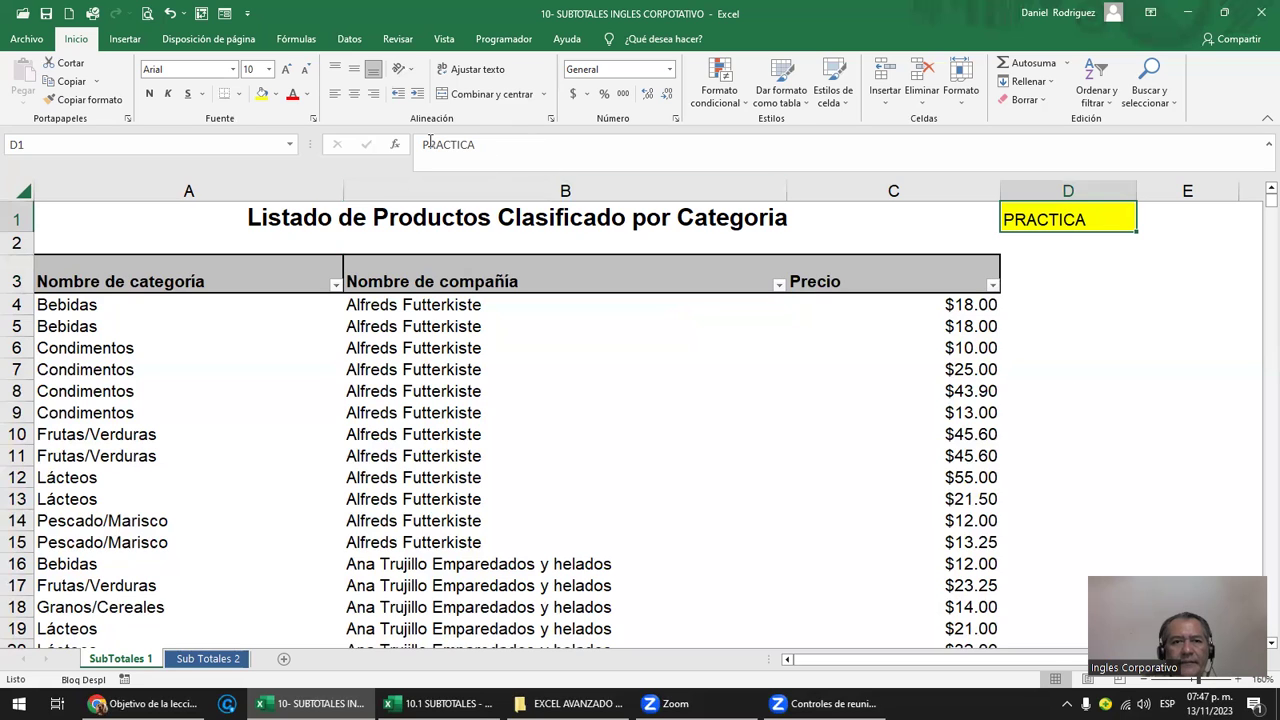
click(353, 95)
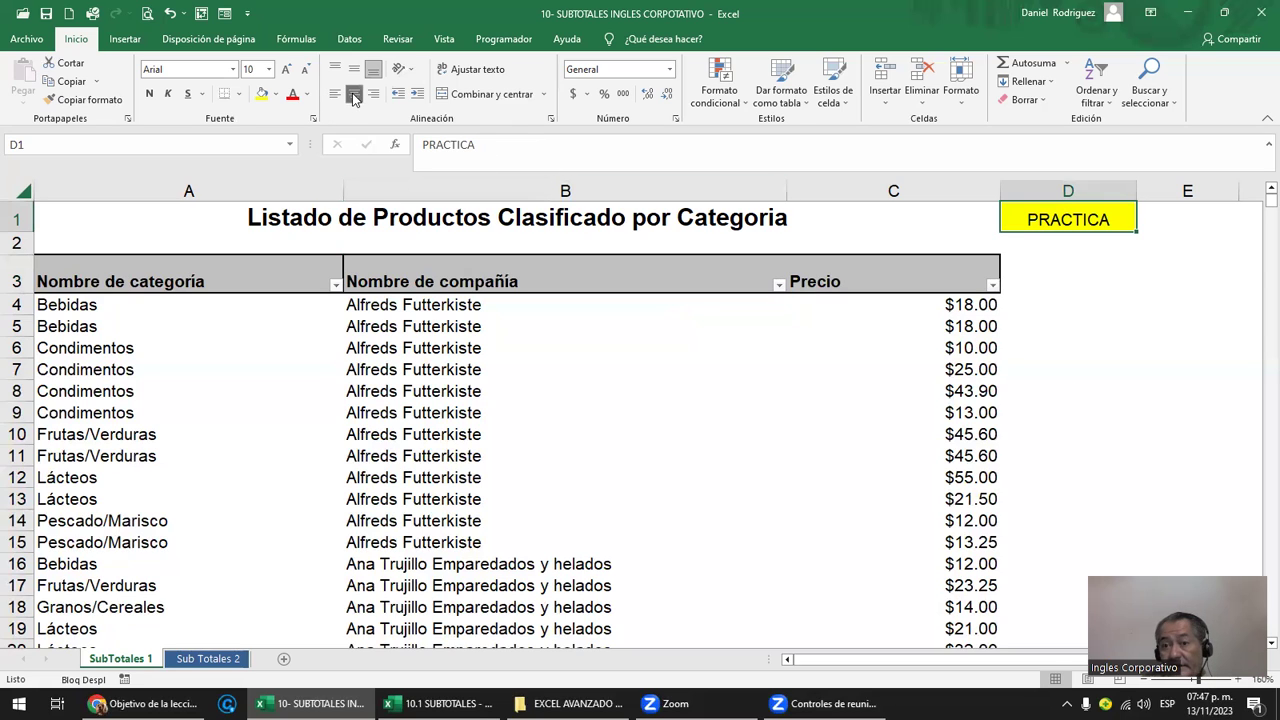
drag(1142, 195, 1196, 195)
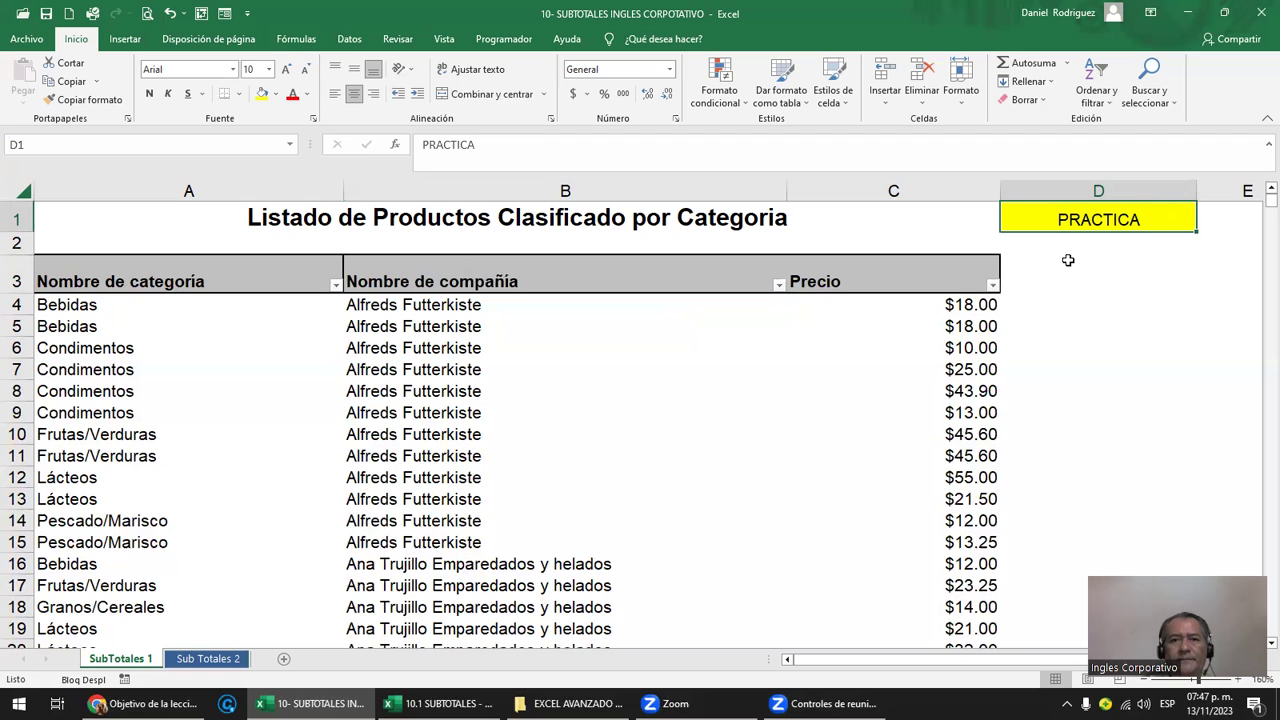
- Add Suma subtotals of Precio for each change in Nombre de compañía
click(575, 274)
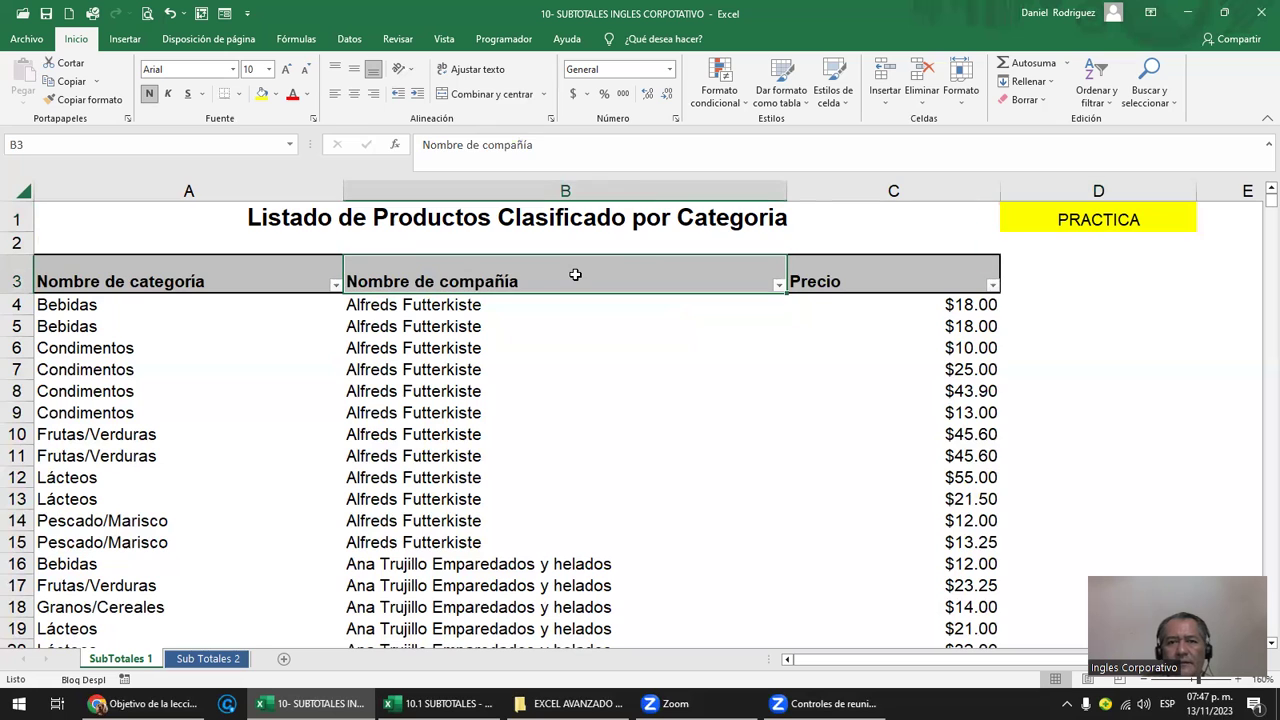
click(348, 39)
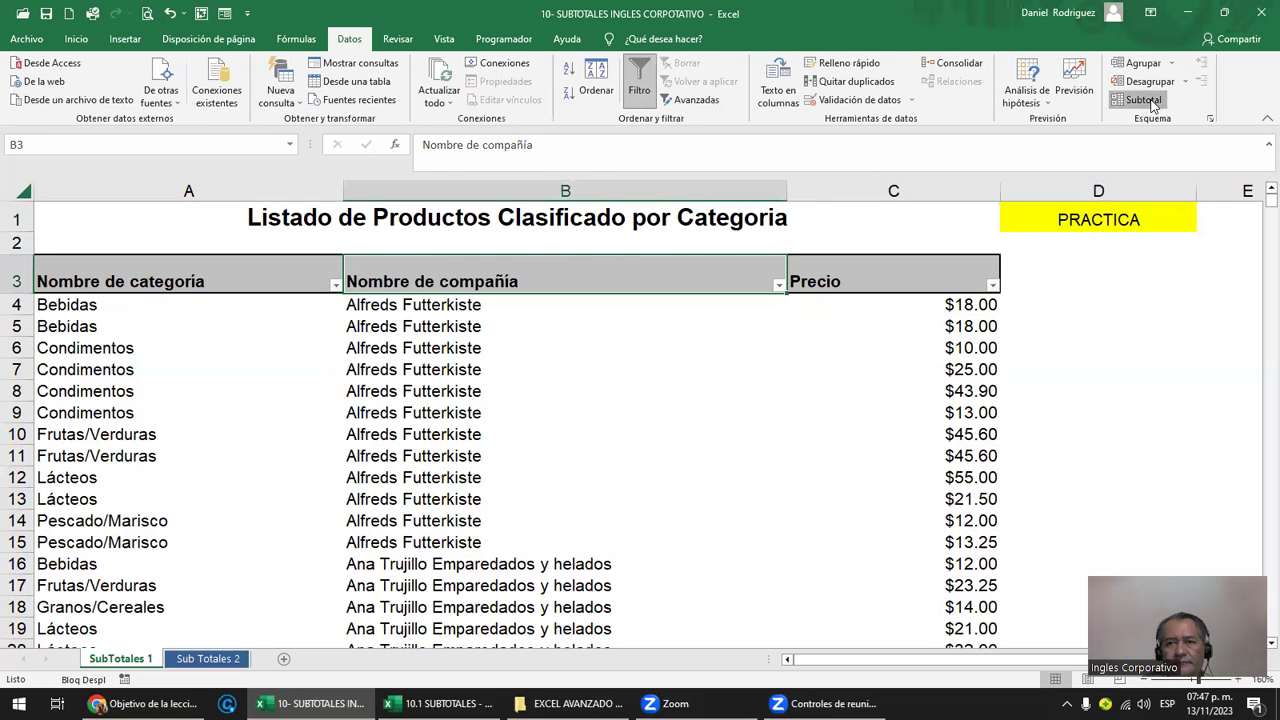
click(1140, 100)
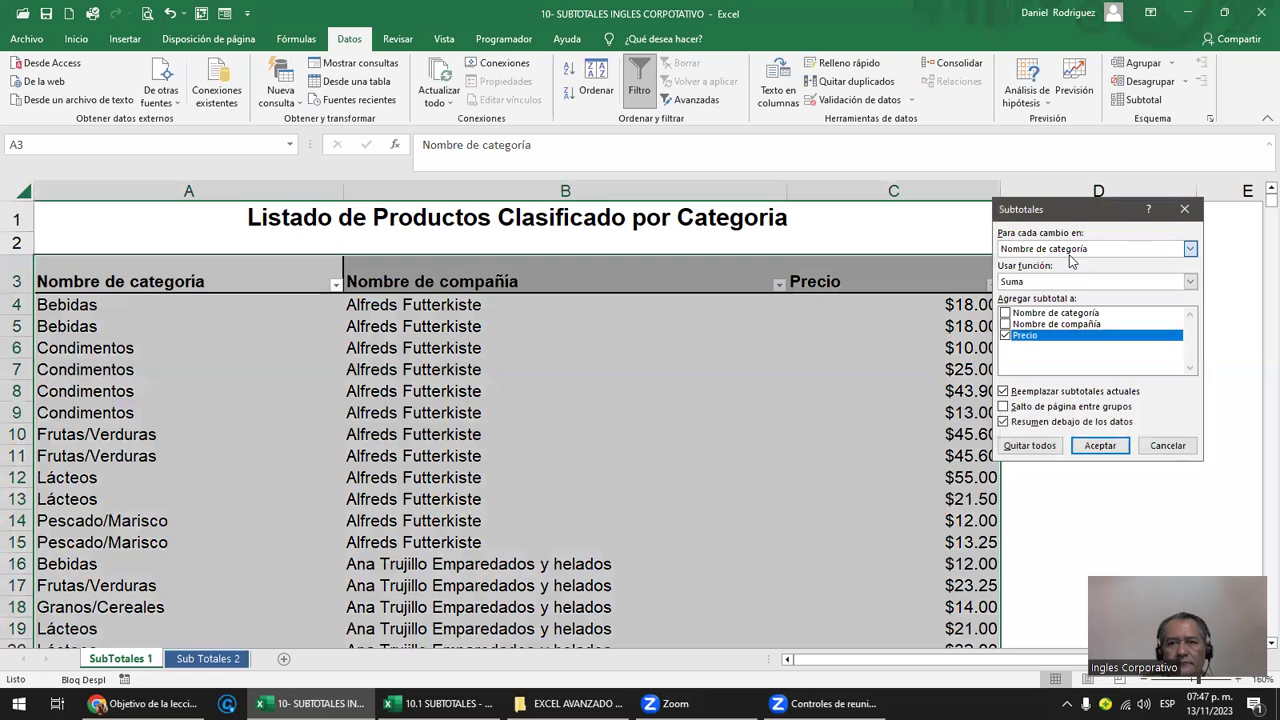
click(1190, 248)
click(1068, 274)
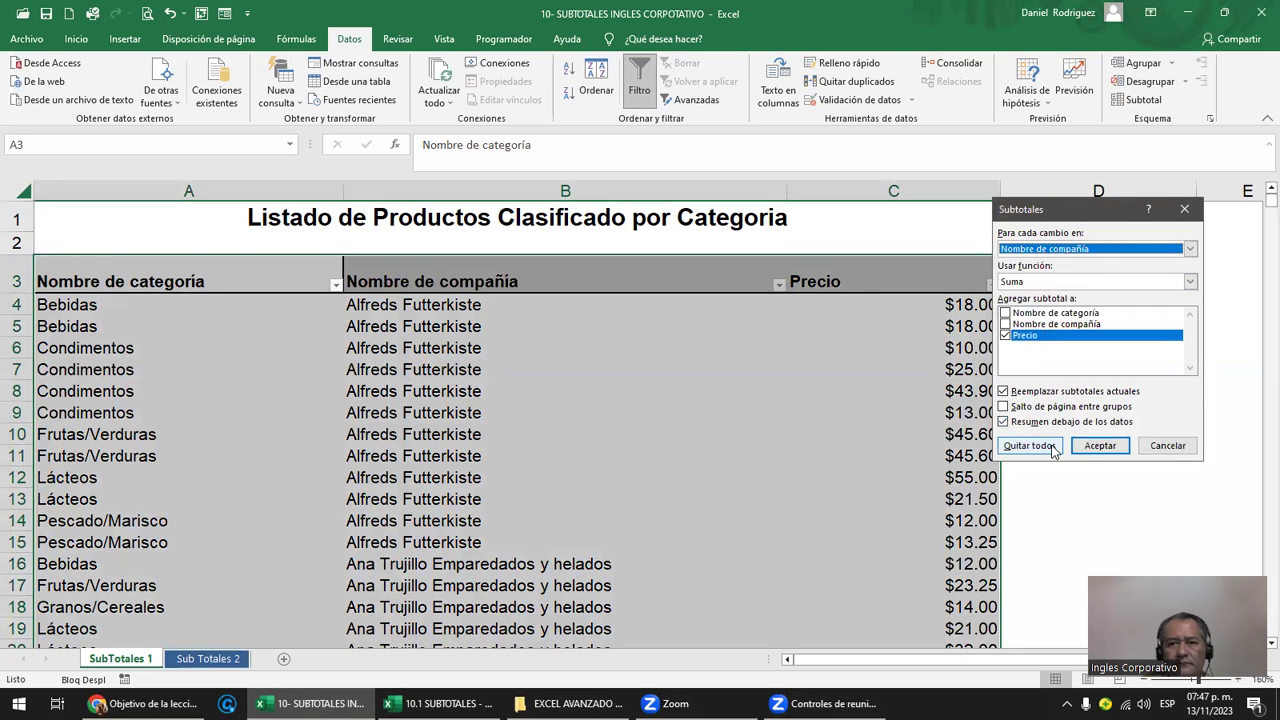
click(1099, 446)
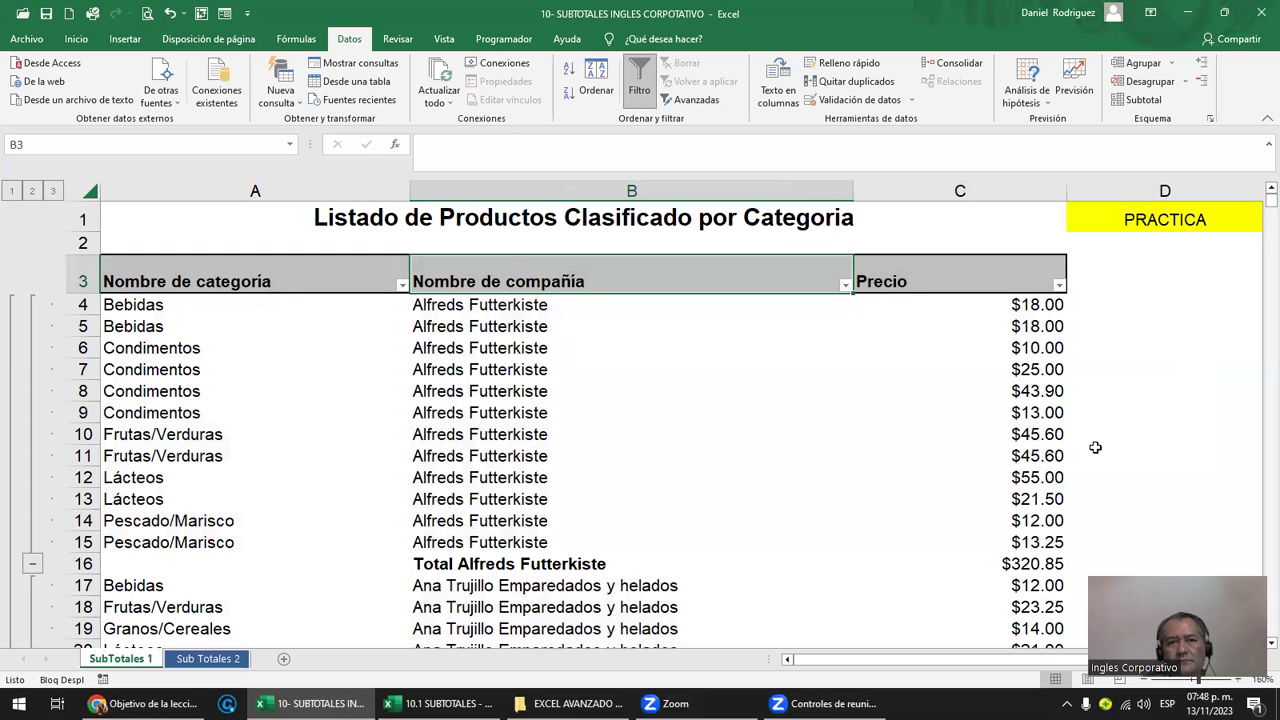
click(31, 192)
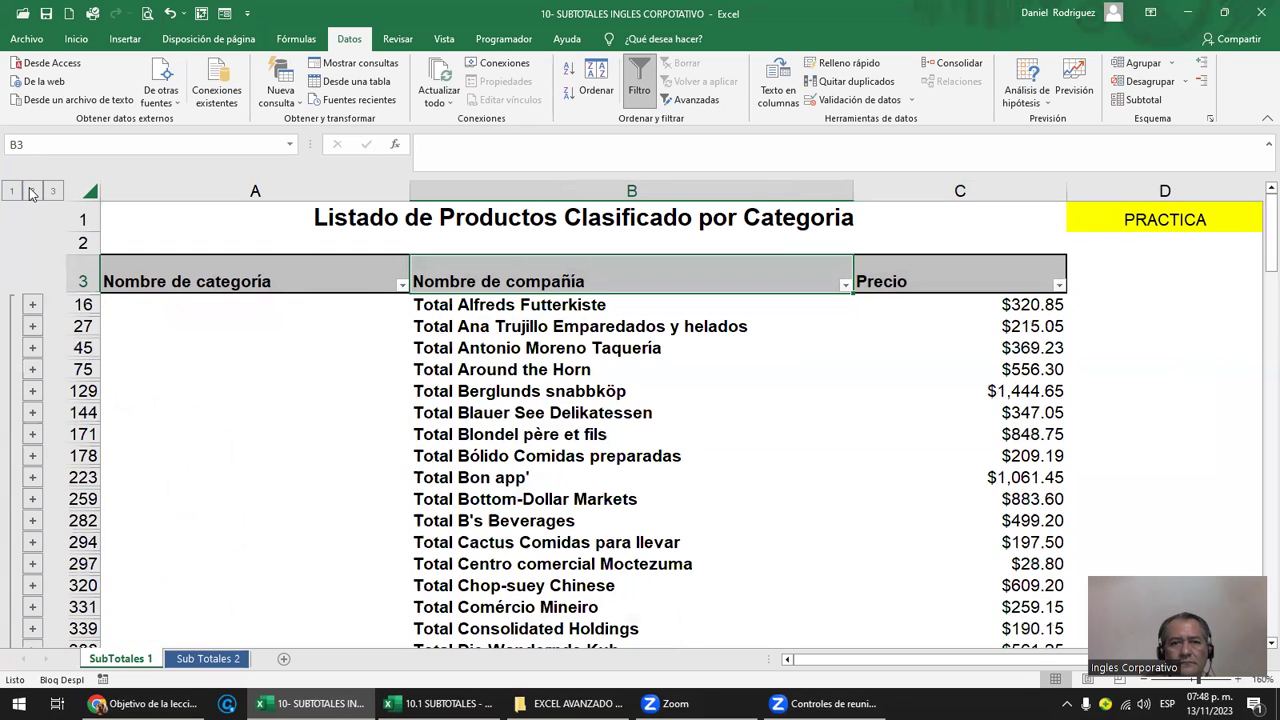
click(53, 191)
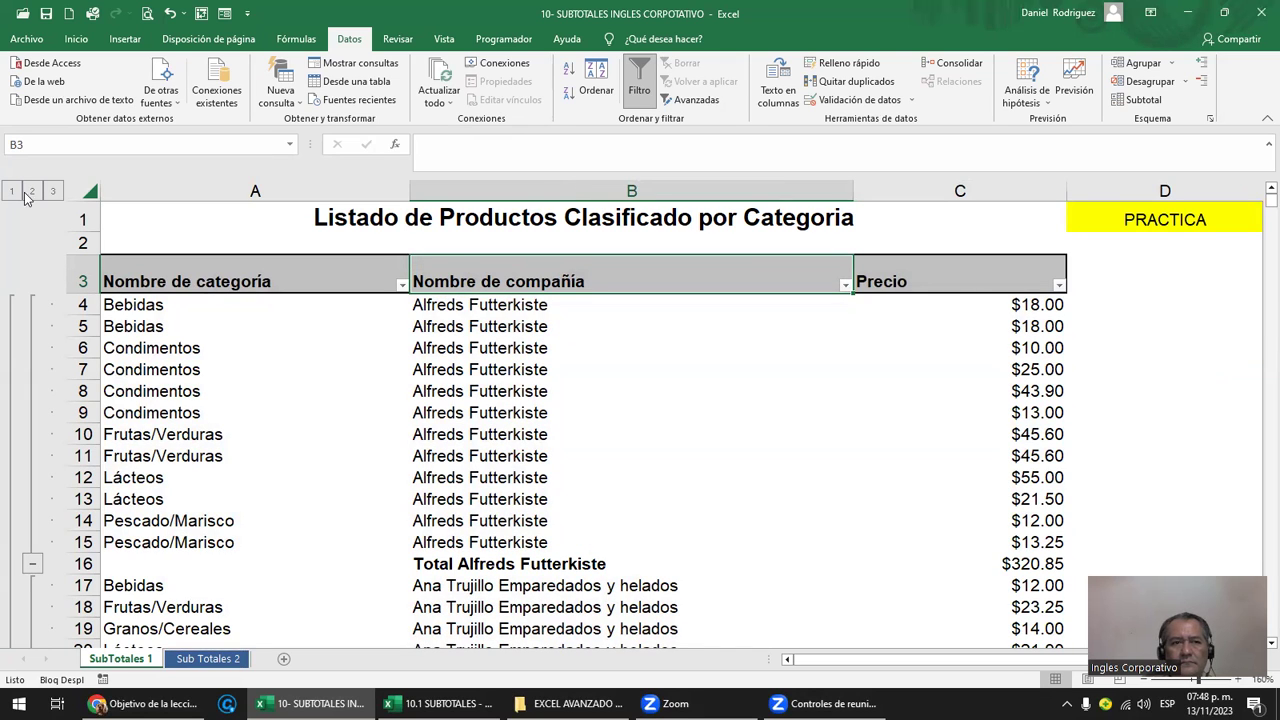
click(12, 193)
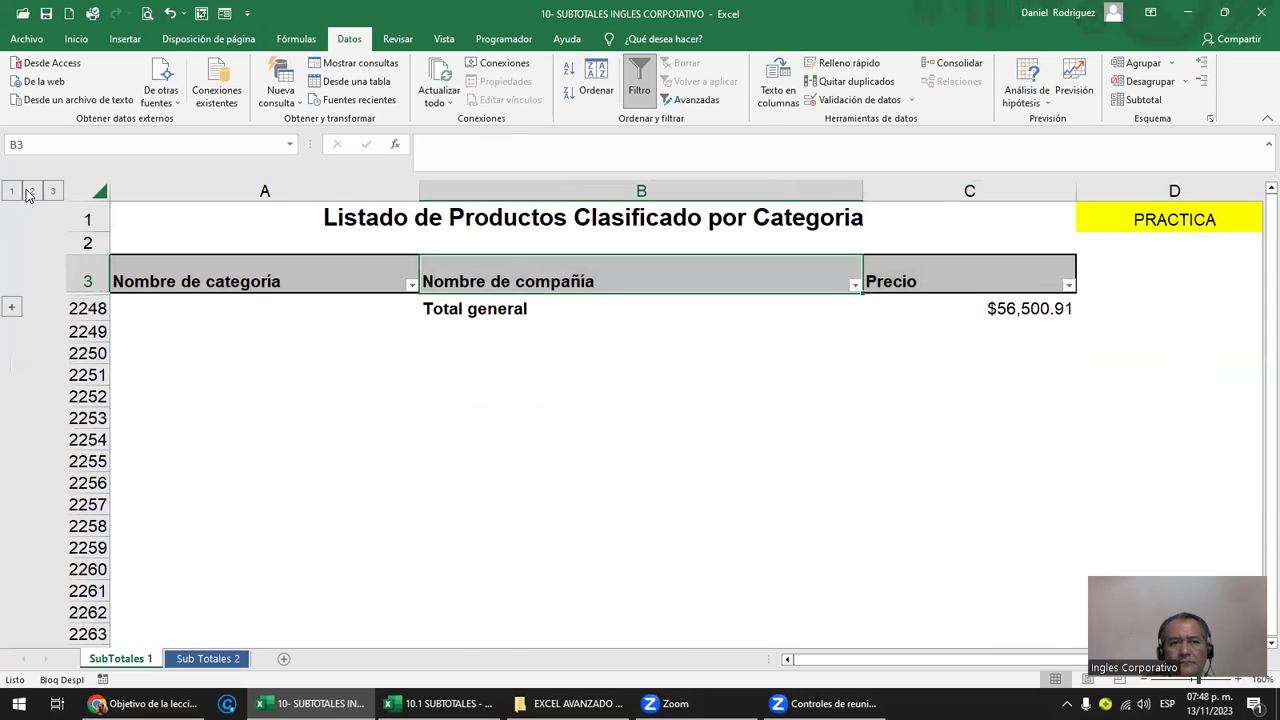
click(31, 191)
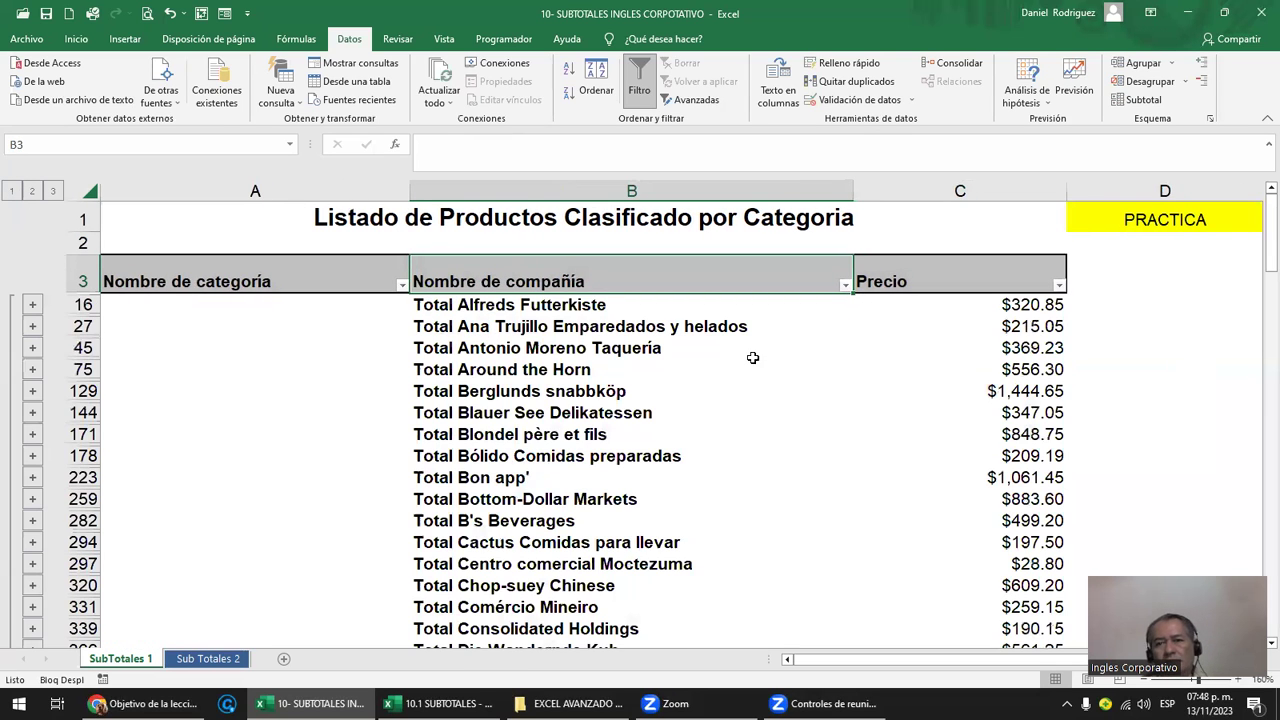
click(980, 278)
ctrl+scroll(652, 361, down, 1)
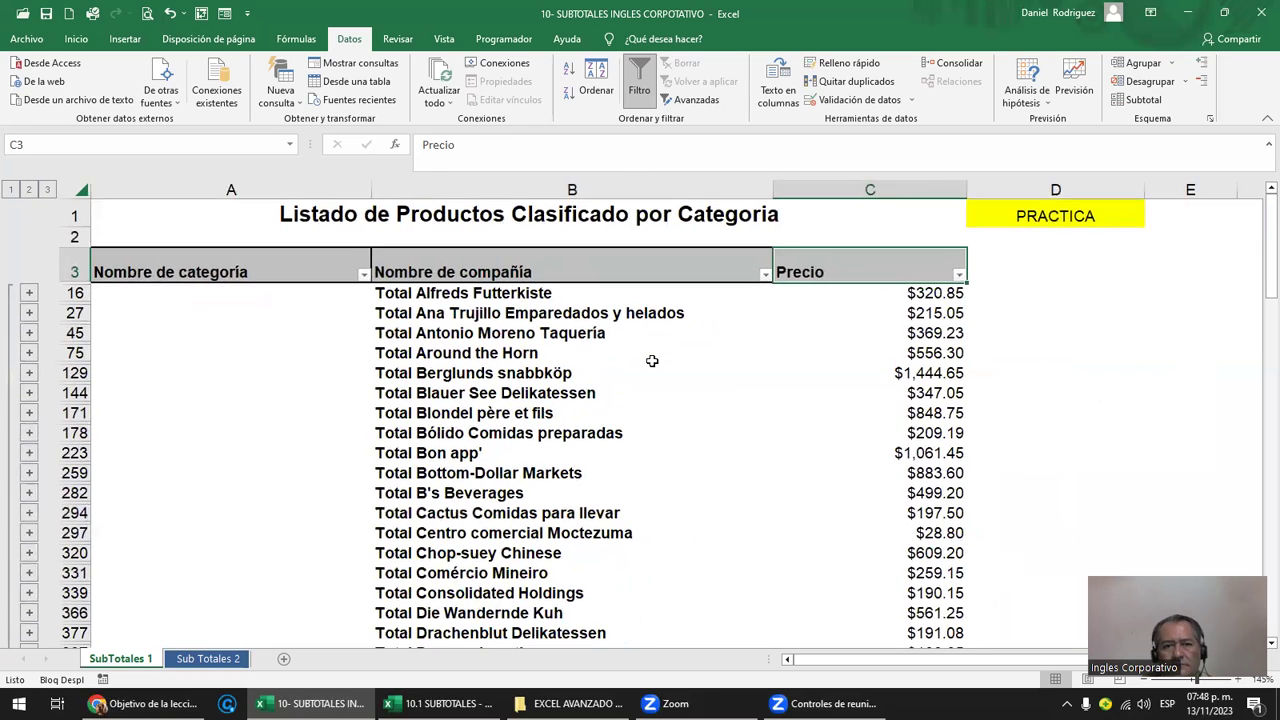
ctrl+scroll(652, 361, down, 1)
ctrl+scroll(652, 361, down, 1)
ctrl+scroll(652, 359, down, 1)
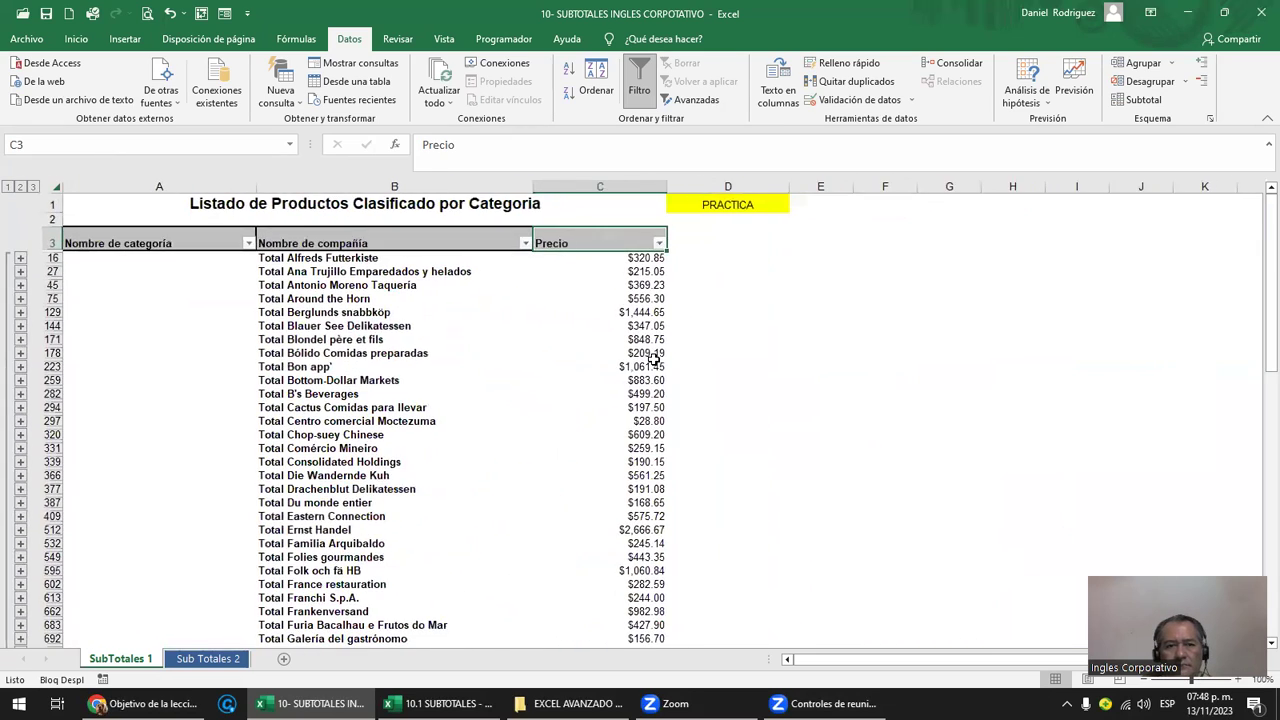
ctrl+scroll(652, 360, down, 1)
ctrl+scroll(652, 360, down, 1)
ctrl+scroll(652, 360, down, 1)
ctrl+scroll(656, 360, down, 1)
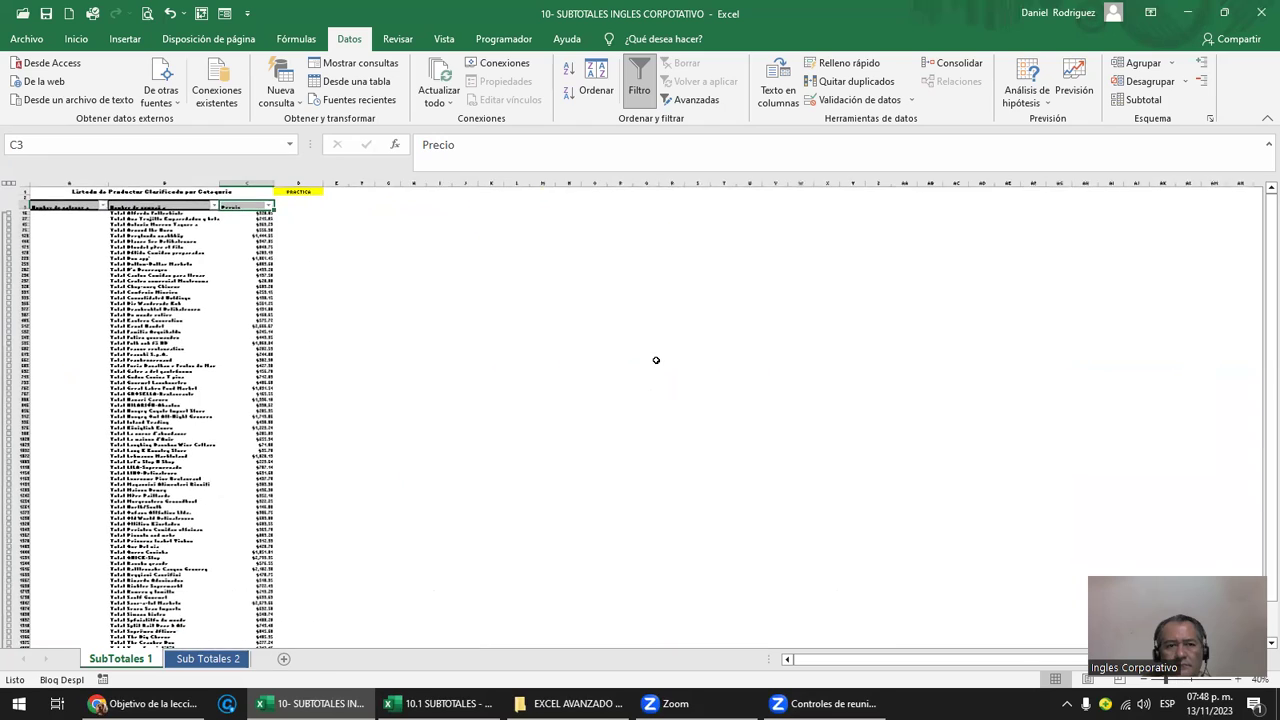
ctrl+scroll(656, 360, up, 5)
scroll(655, 359, up, 1)
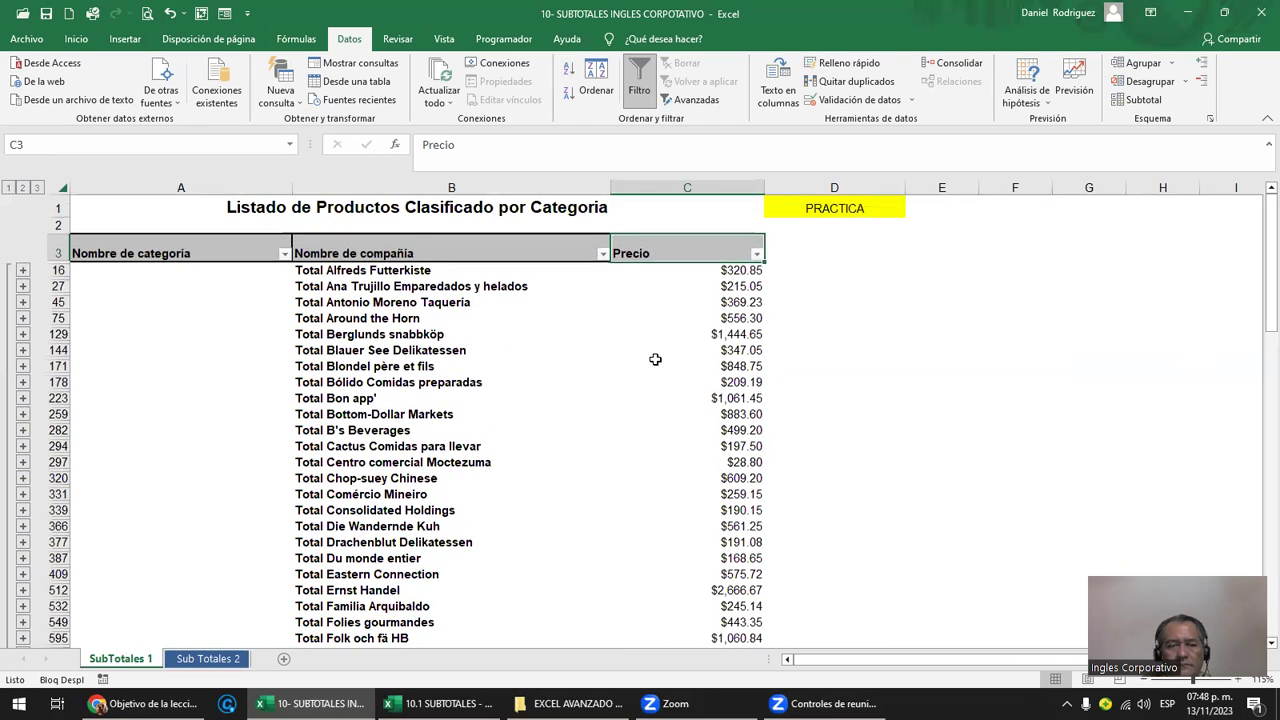
ctrl+scroll(140, 264, up, 2)
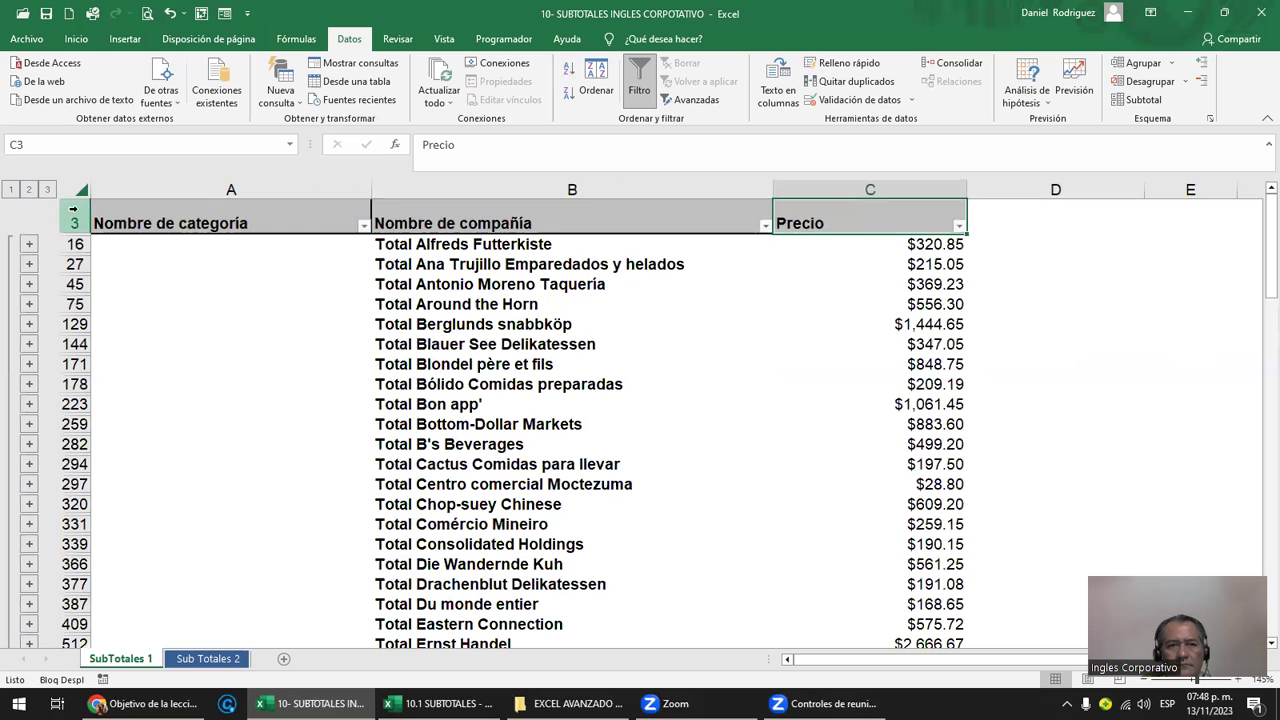
click(53, 189)
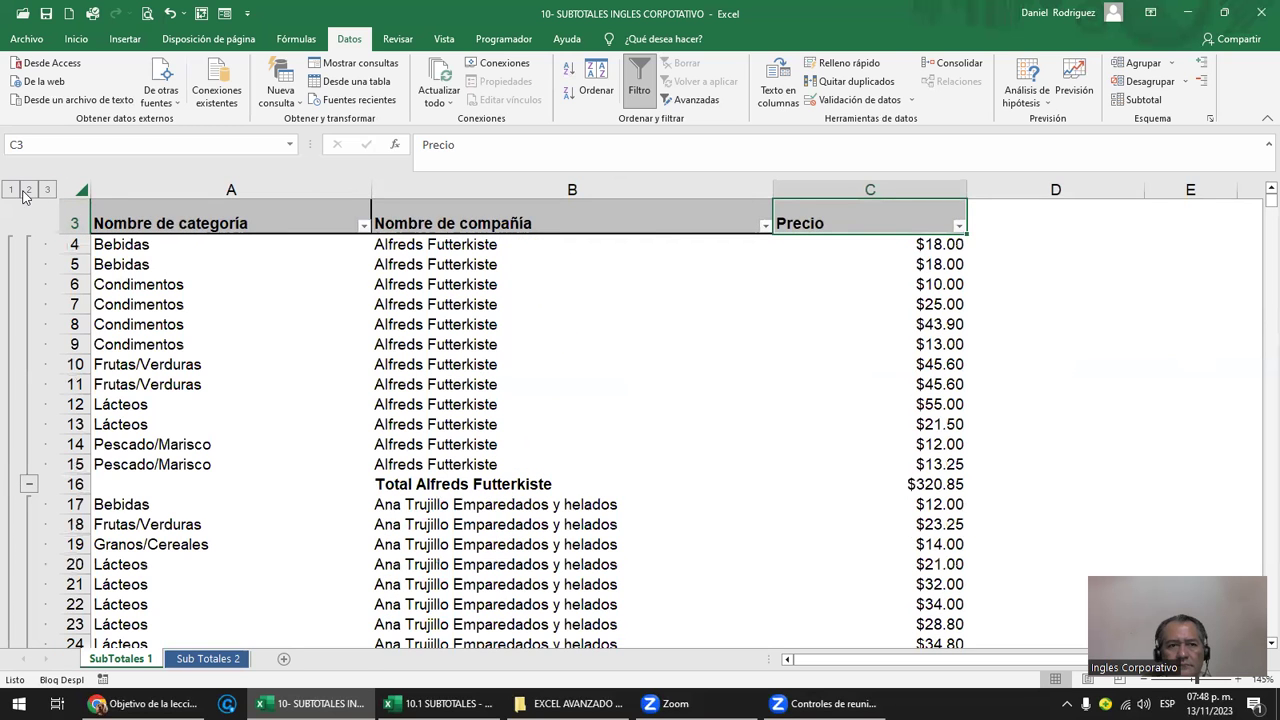
click(12, 193)
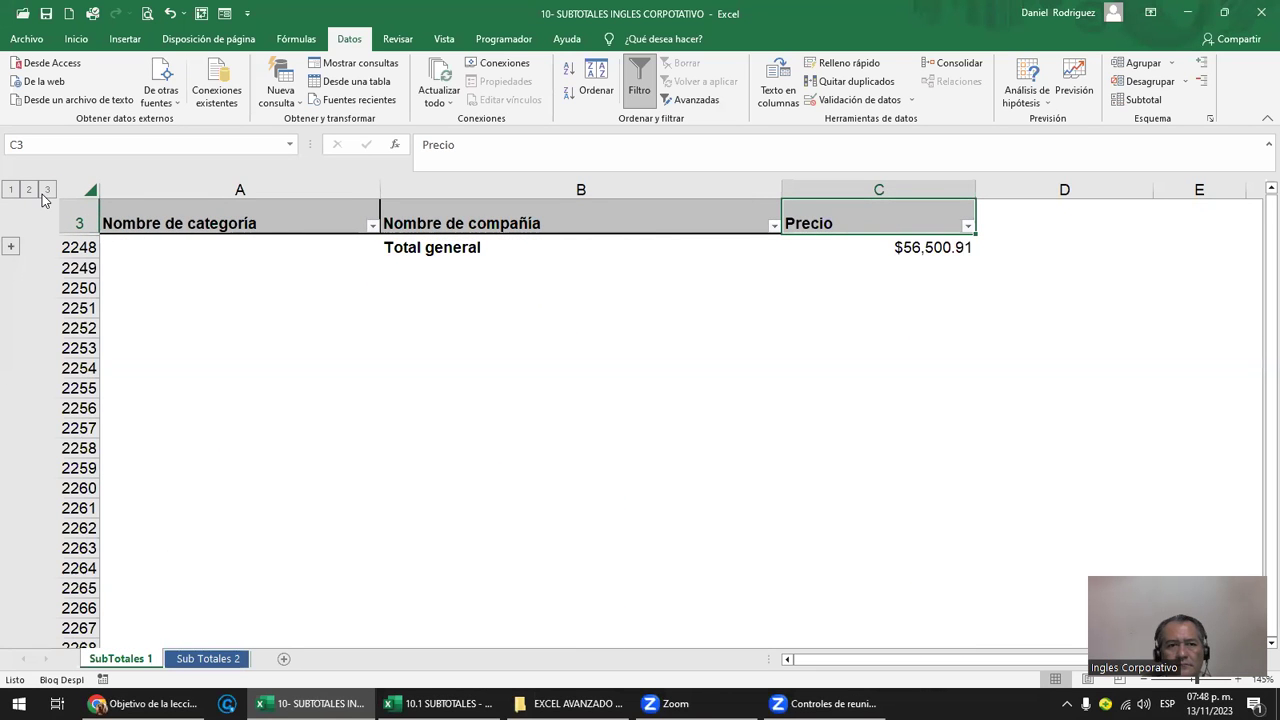
click(47, 192)
click(172, 252)
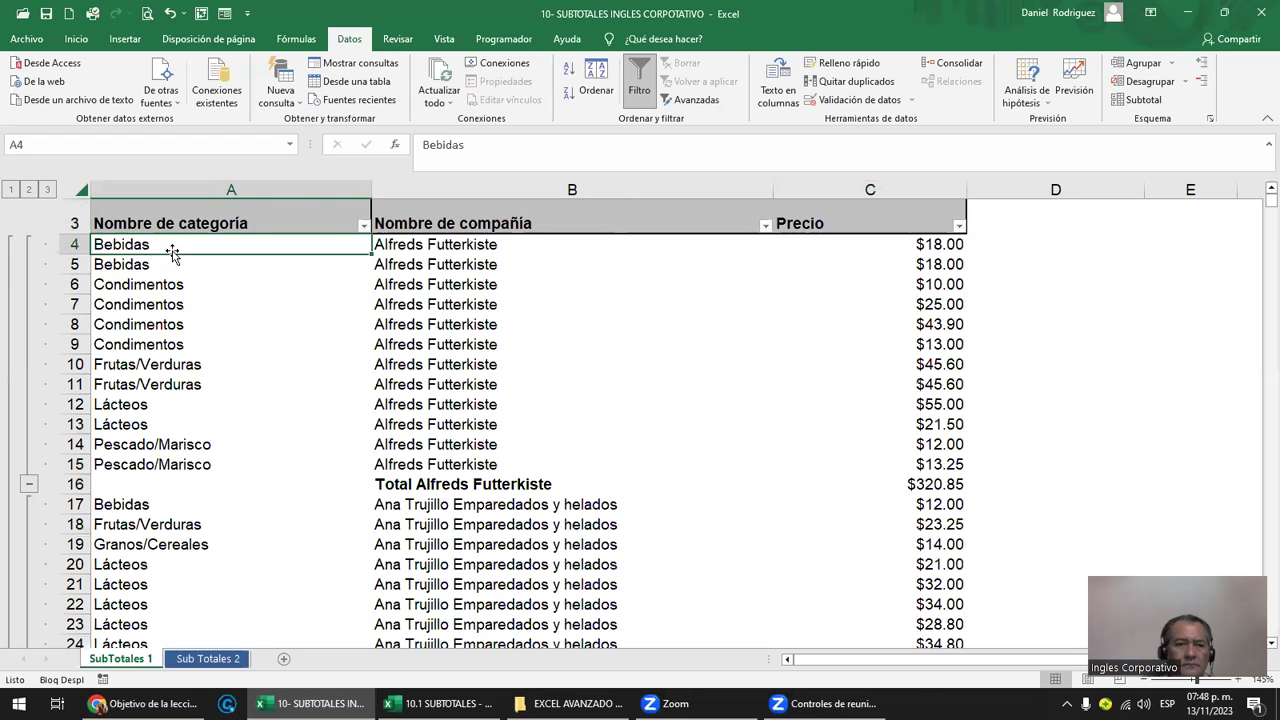
scroll(172, 252, down, 1)
scroll(172, 252, up, 1)
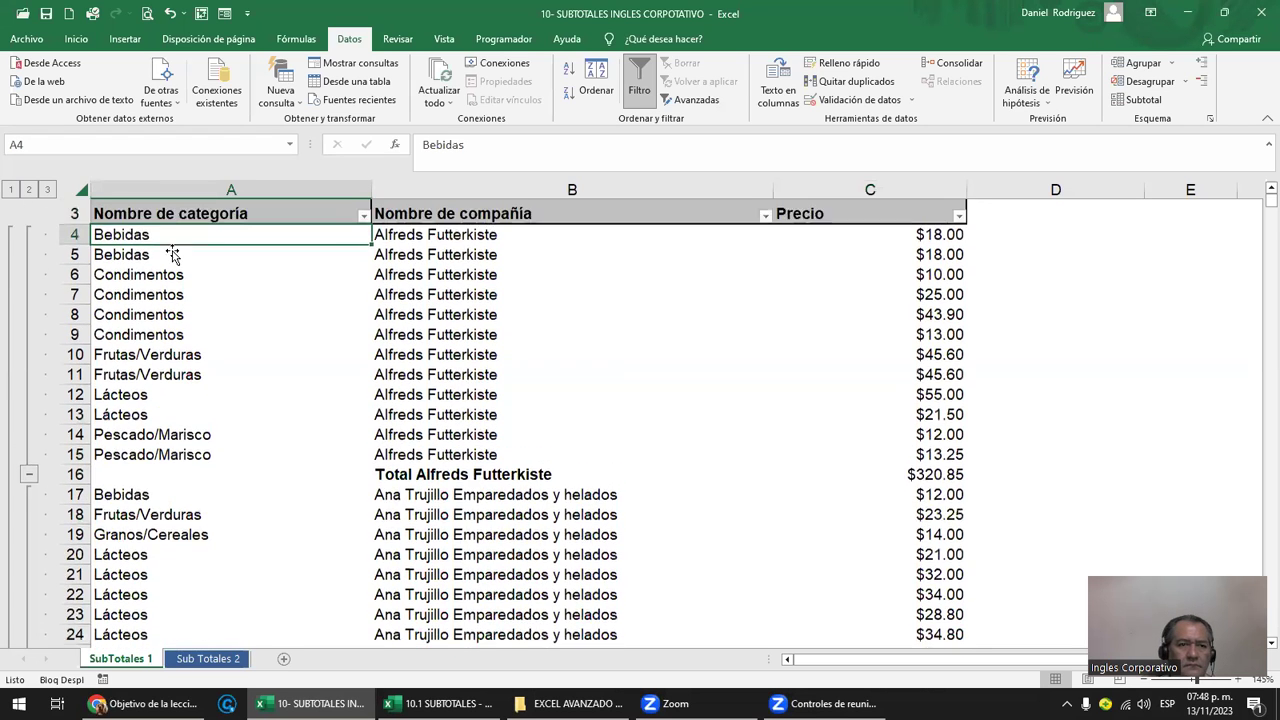
scroll(172, 252, up, 1)
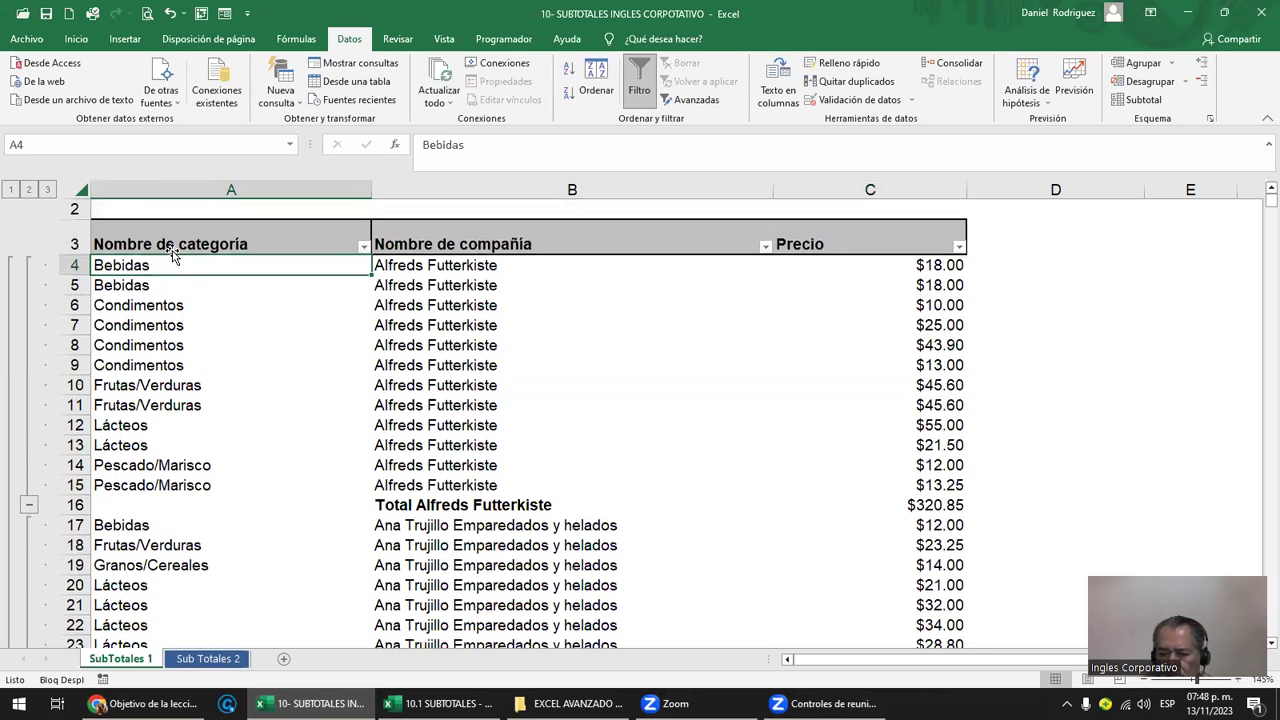
scroll(172, 252, down, 2)
scroll(172, 252, up, 1)
scroll(172, 250, up, 2)
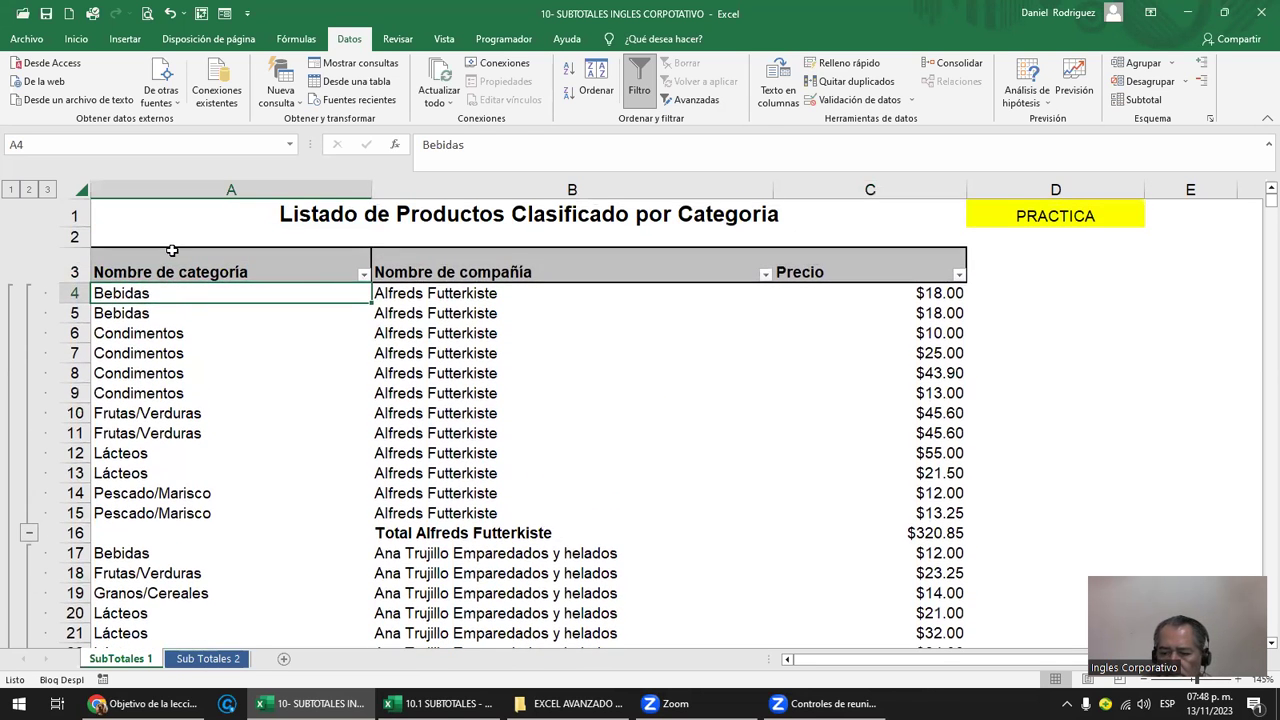
click(172, 248)
key(Up)
scroll(172, 252, down, 2)
scroll(172, 252, down, 1)
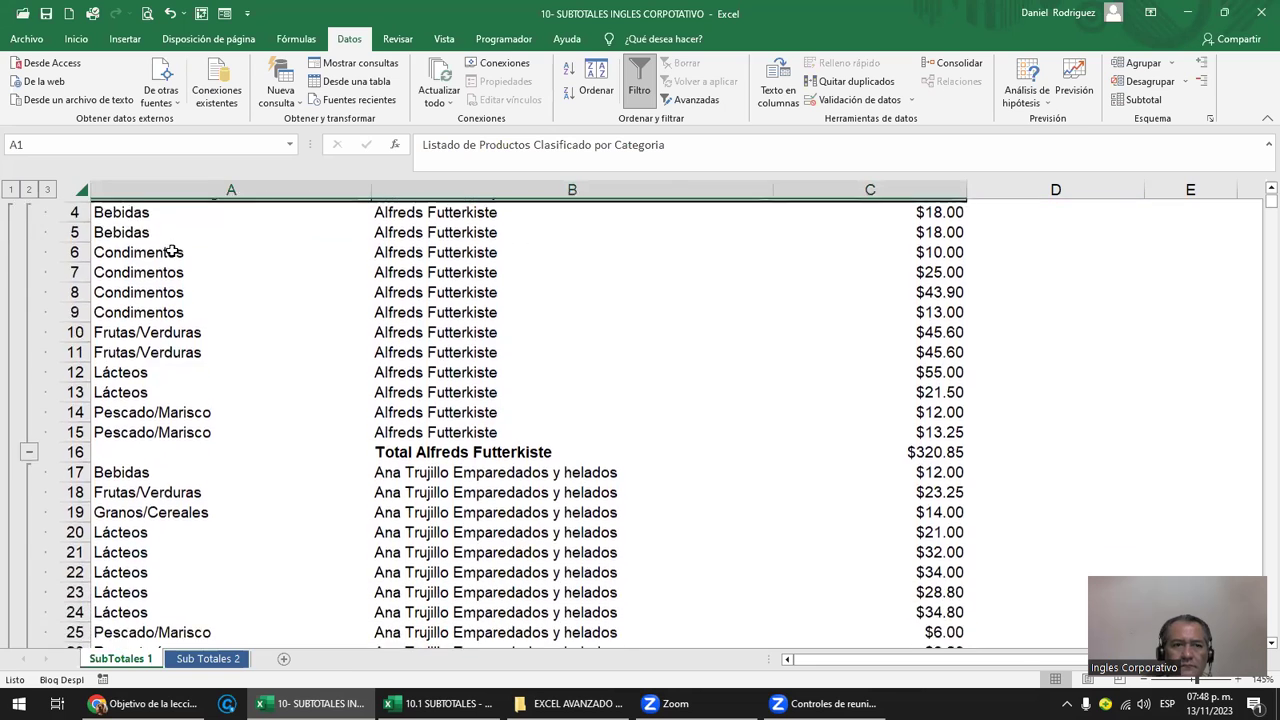
scroll(172, 252, up, 3)
scroll(172, 250, down, 2)
scroll(172, 250, up, 2)
scroll(172, 250, down, 2)
scroll(172, 250, up, 2)
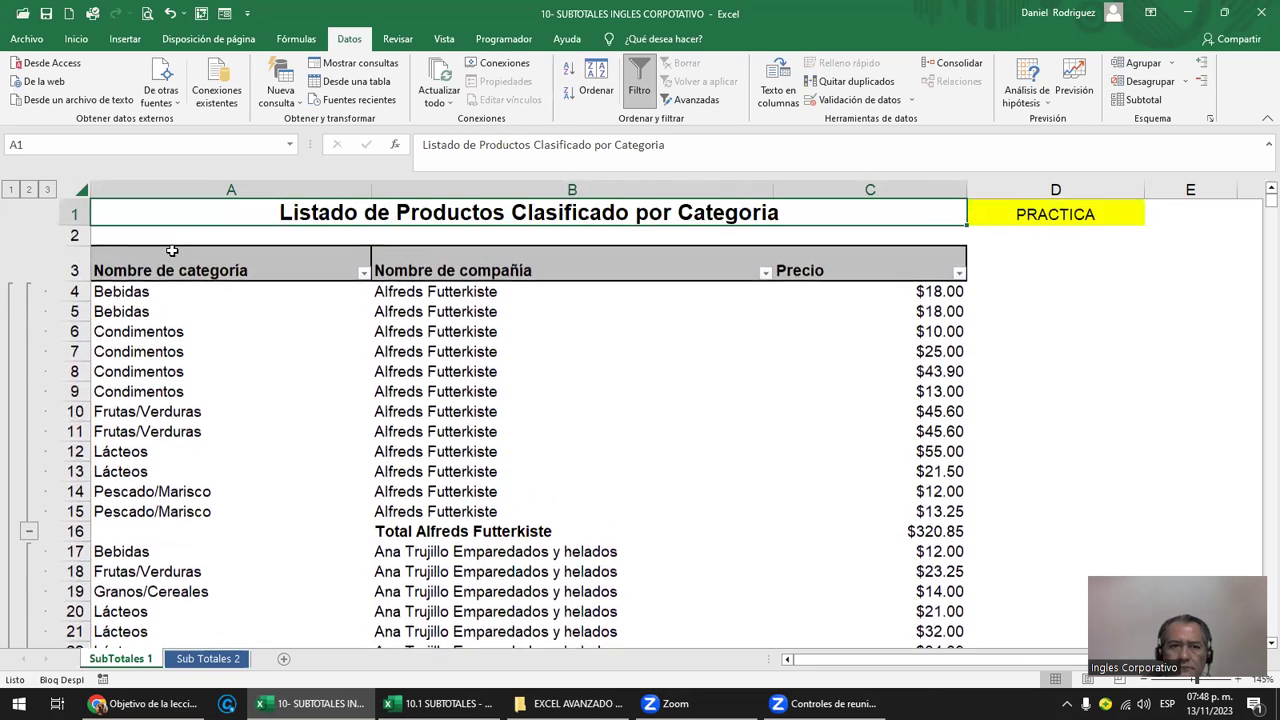
scroll(172, 250, down, 2)
scroll(172, 250, up, 2)
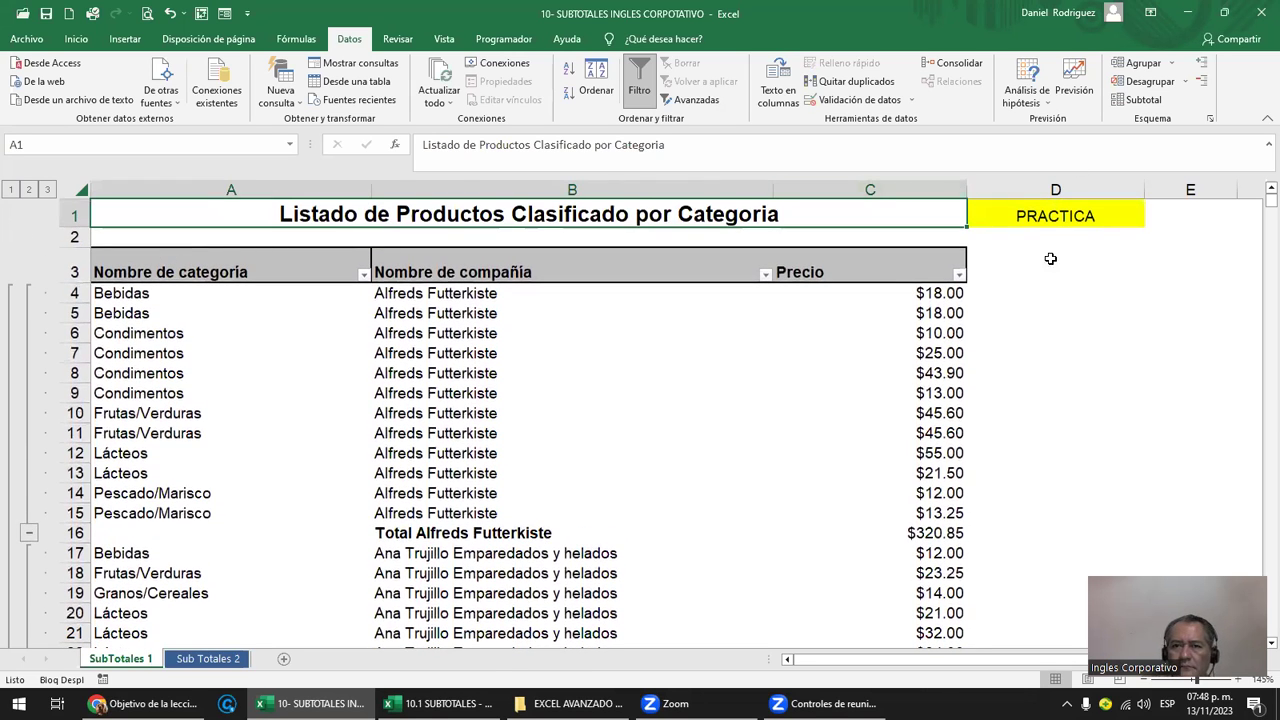
click(1042, 259)
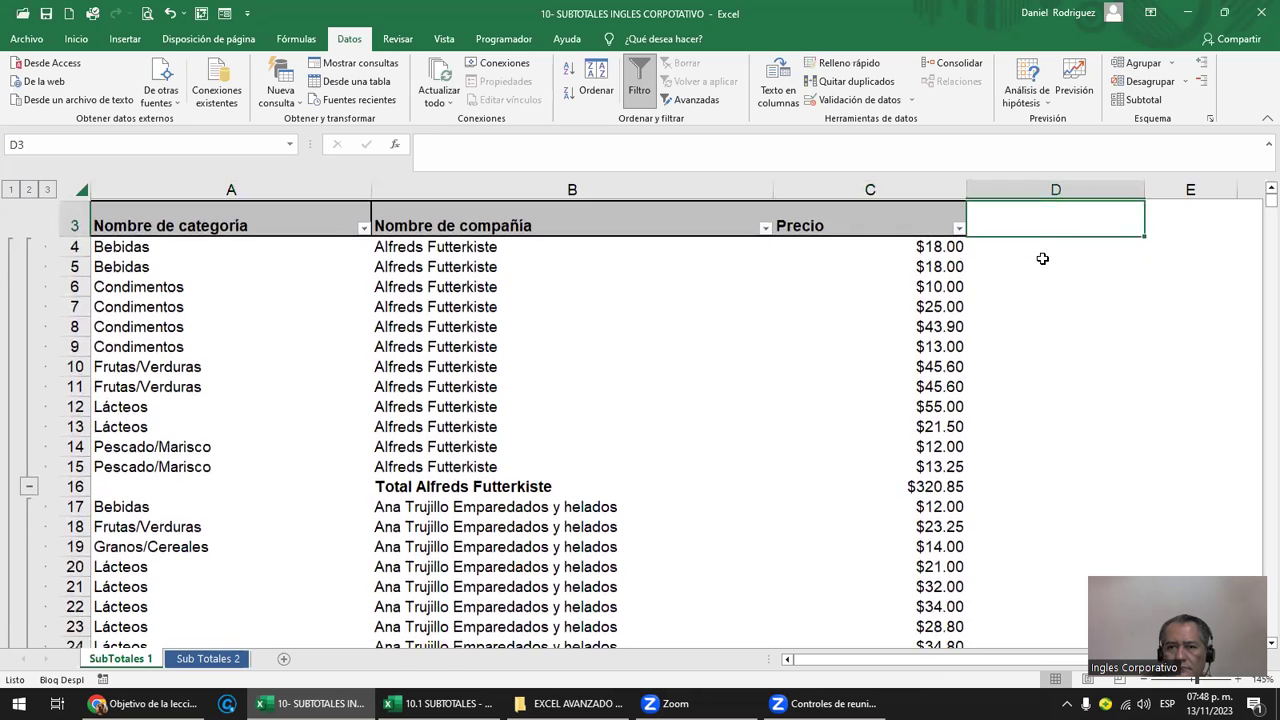
scroll(1042, 259, up, 1)
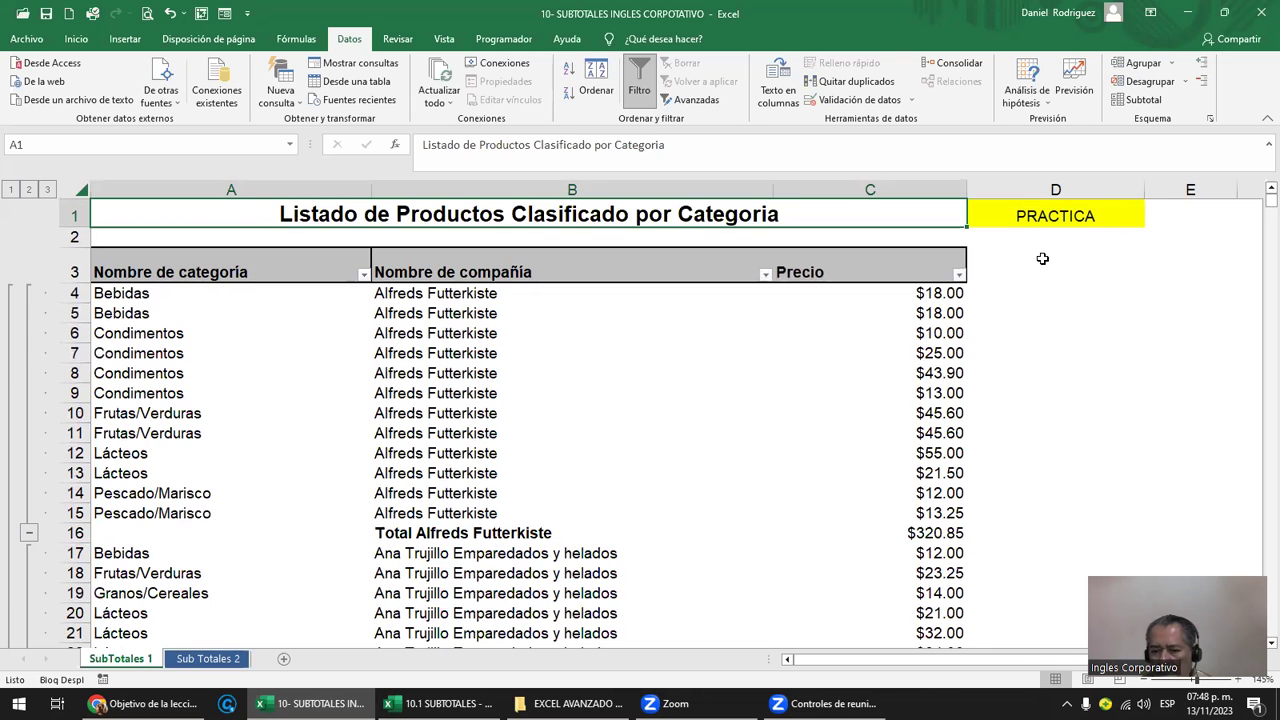
scroll(1042, 259, down, 1)
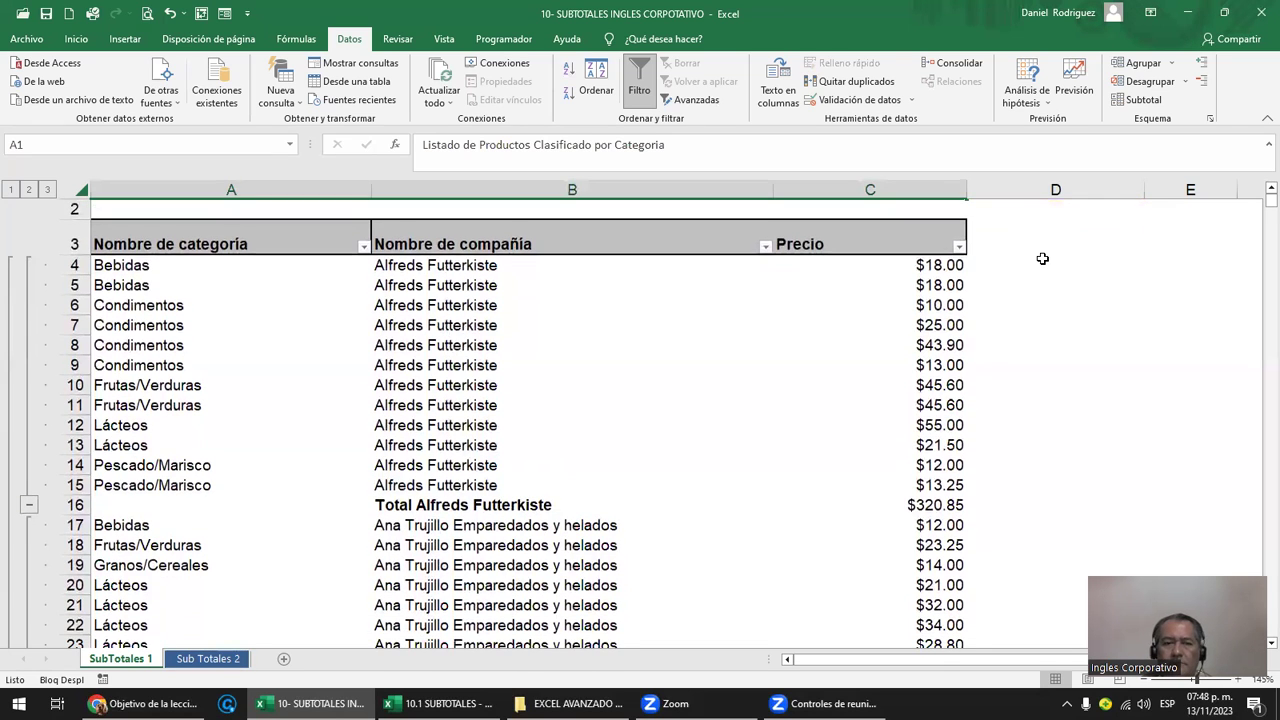
drag(655, 381, 740, 368)
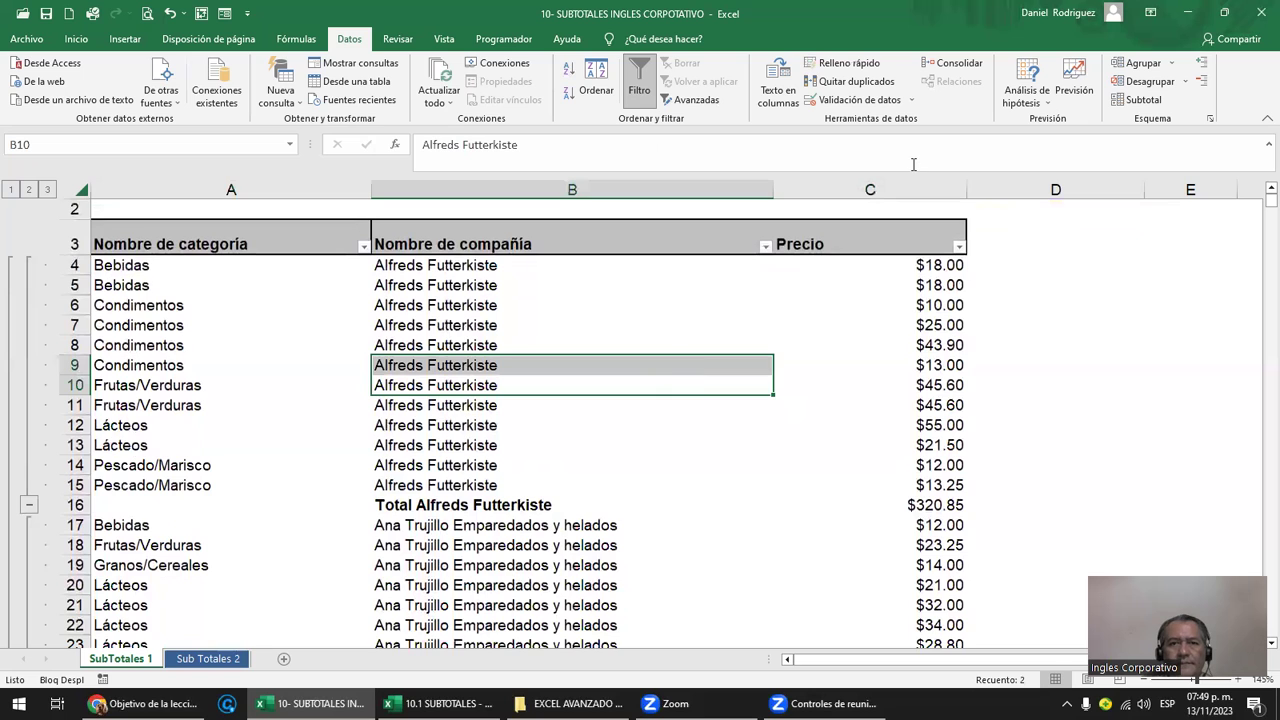
mouse_move(168, 682)
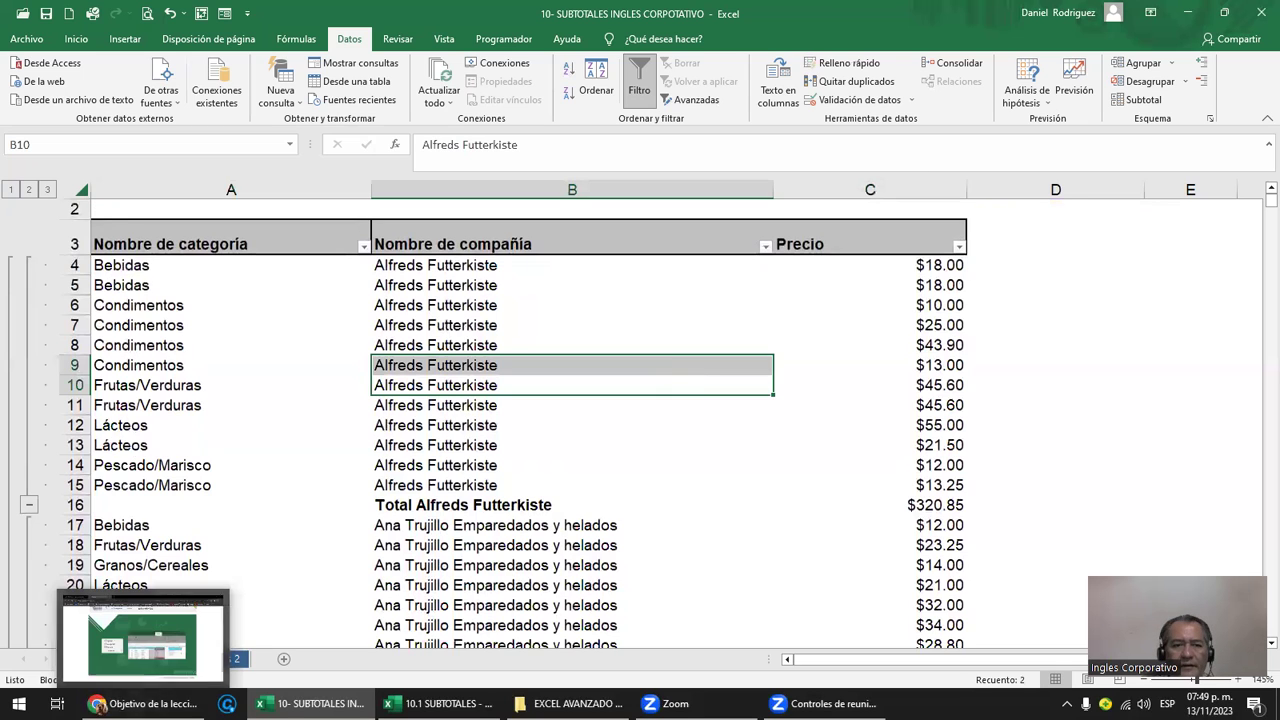
- In a new Chrome tab, search for 'wasap' and open WhatsApp Web from the results
click(150, 630)
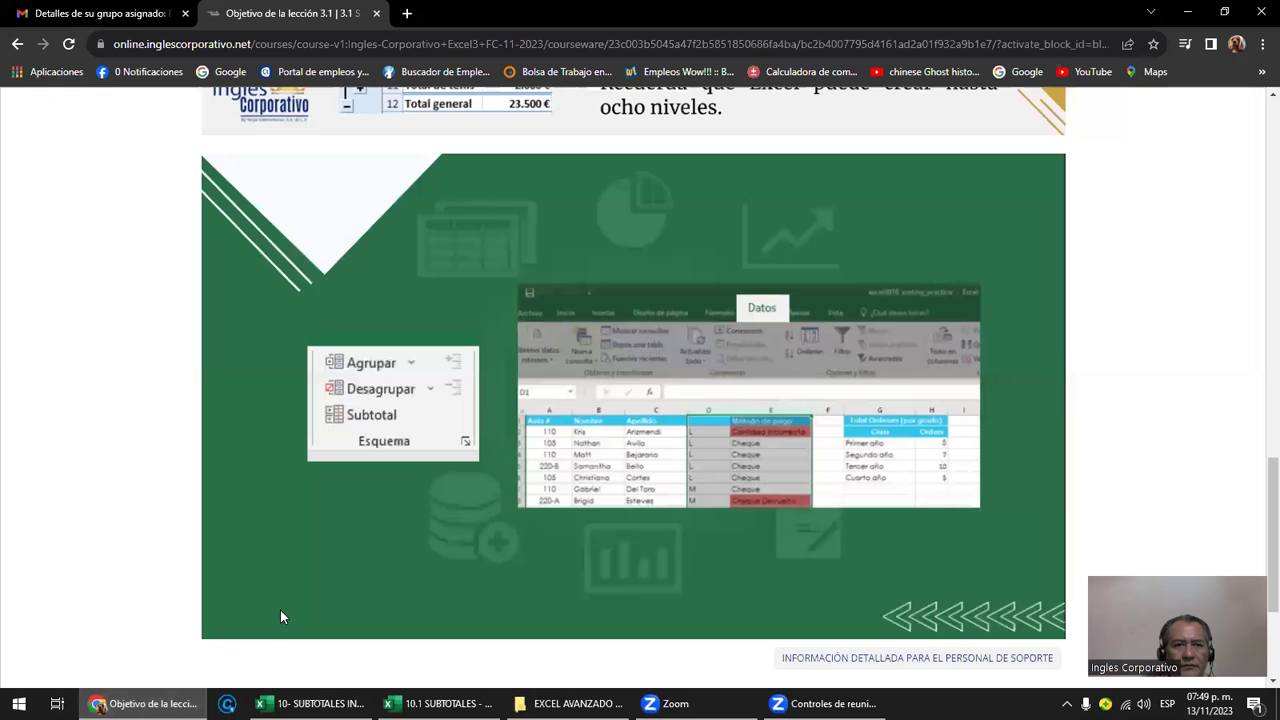
click(406, 15)
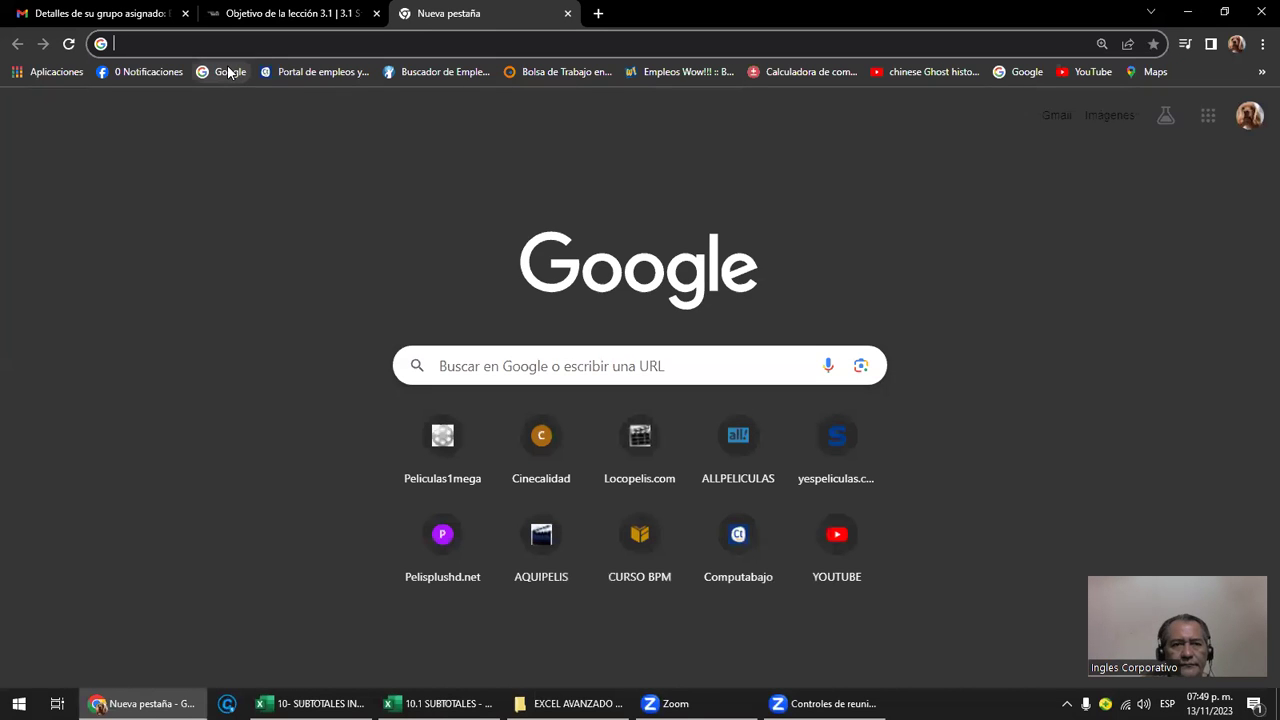
text(WA)
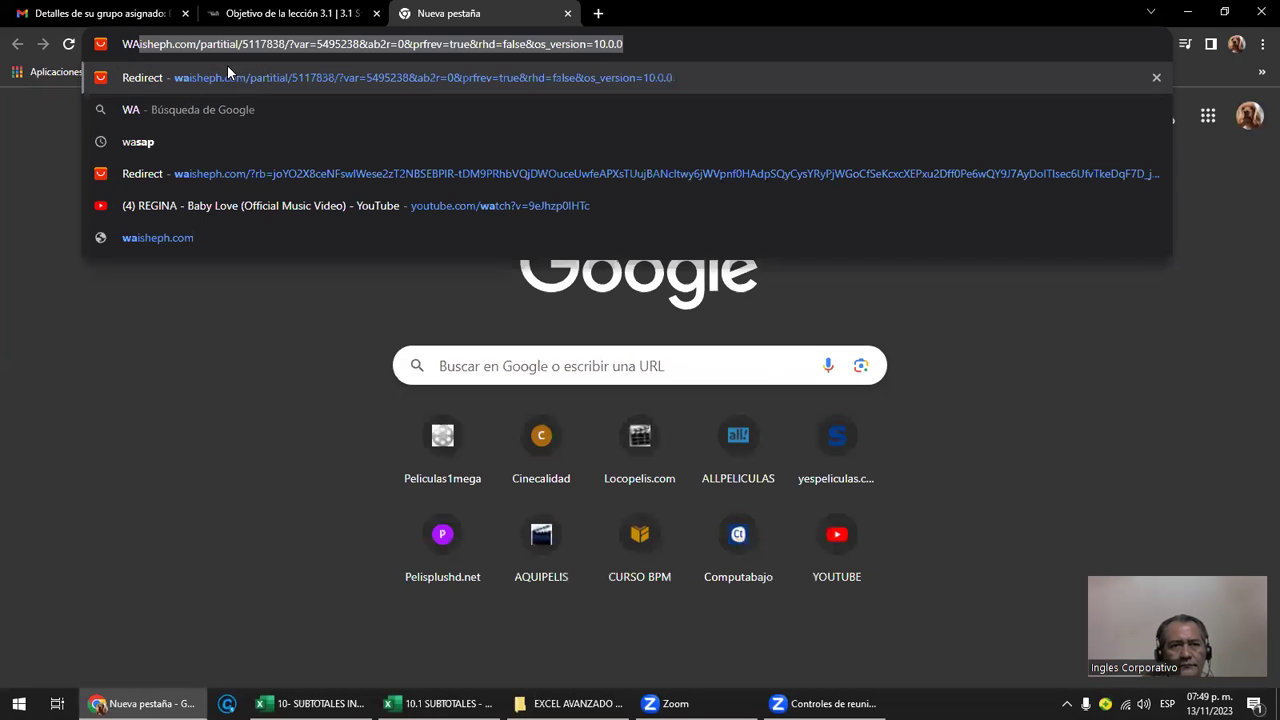
key(BackSpace)
key(Down)
key(Down)
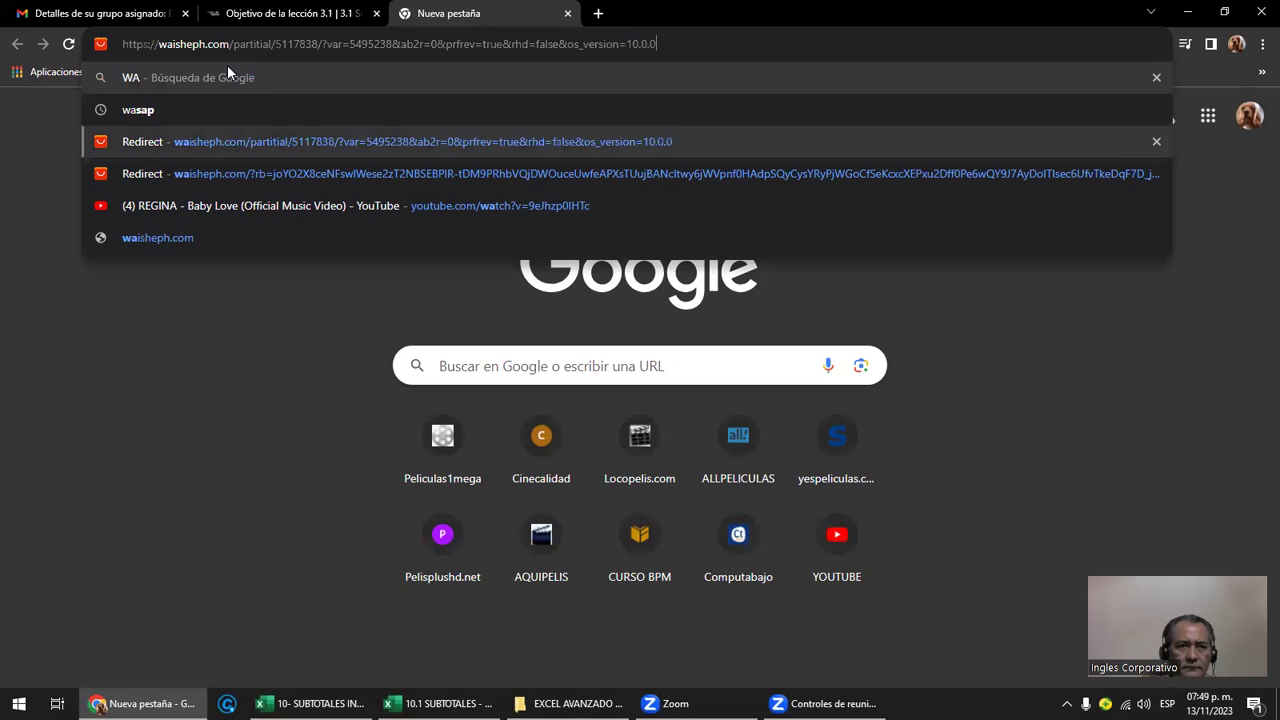
key(Up)
key(Return)
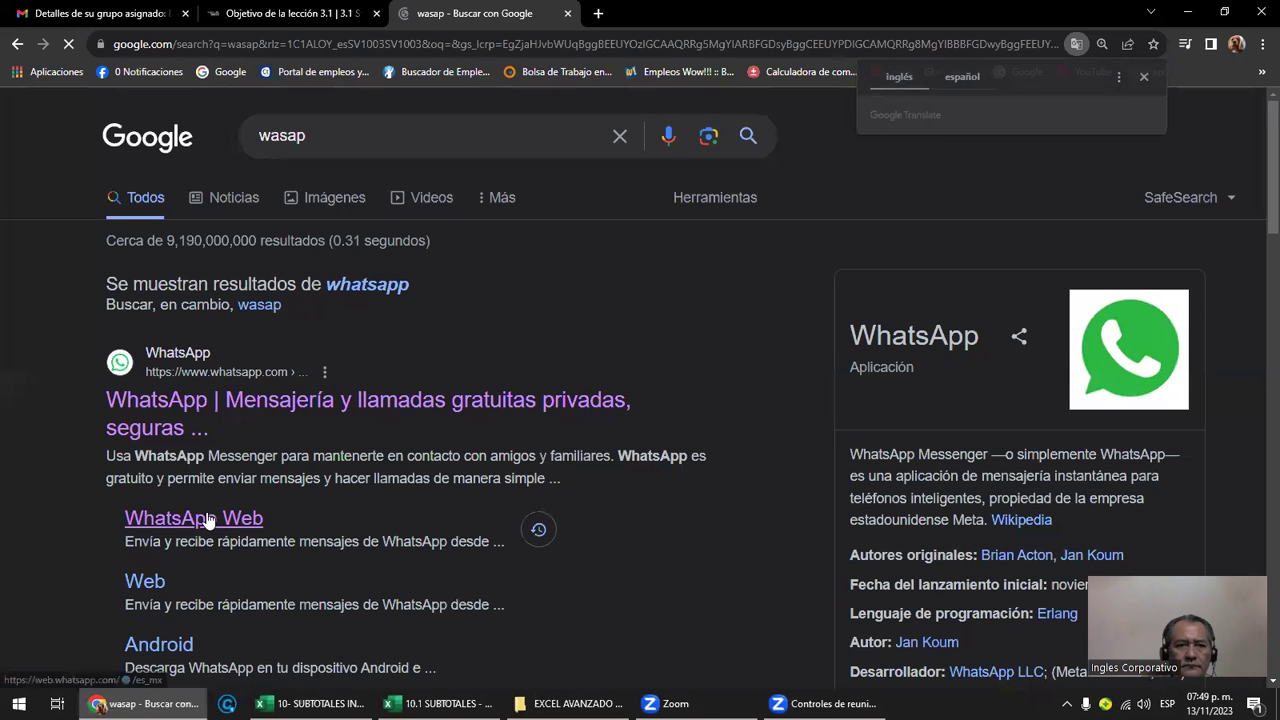
click(208, 520)
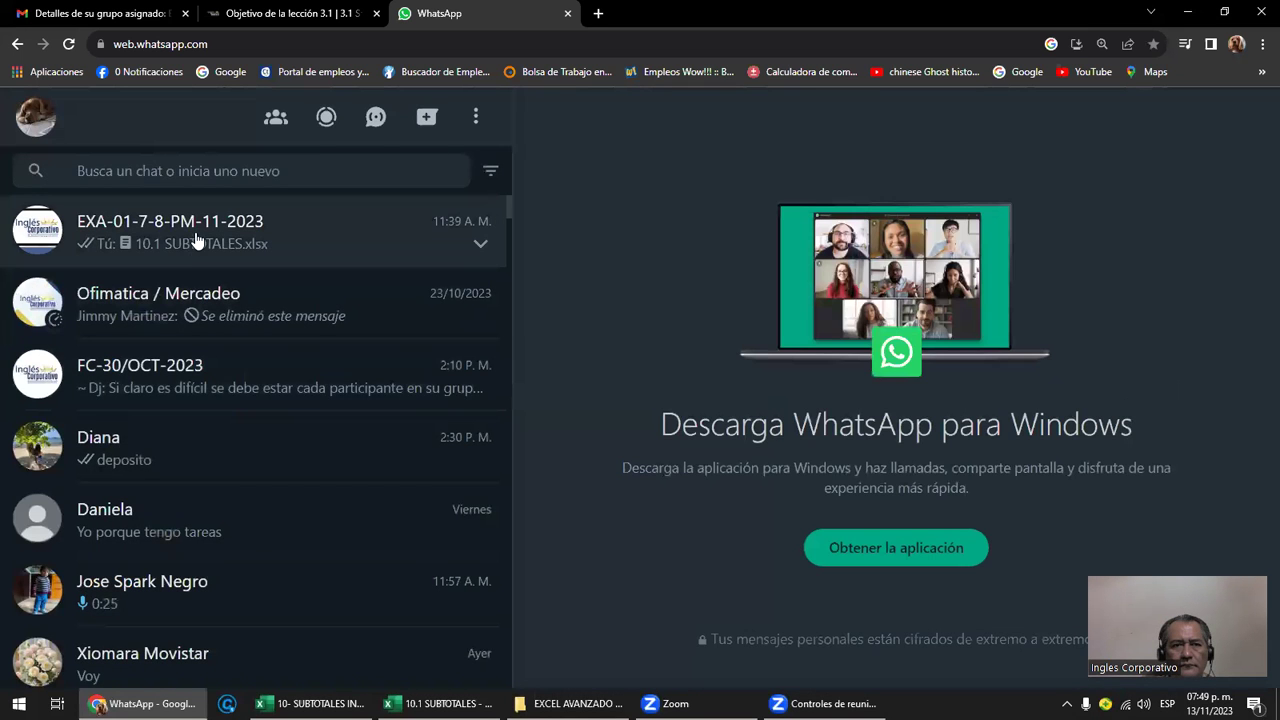
- Open the EXA-01-7-8-PM-11-2023 group chat and enlarge its shared spreadsheet photo
click(197, 241)
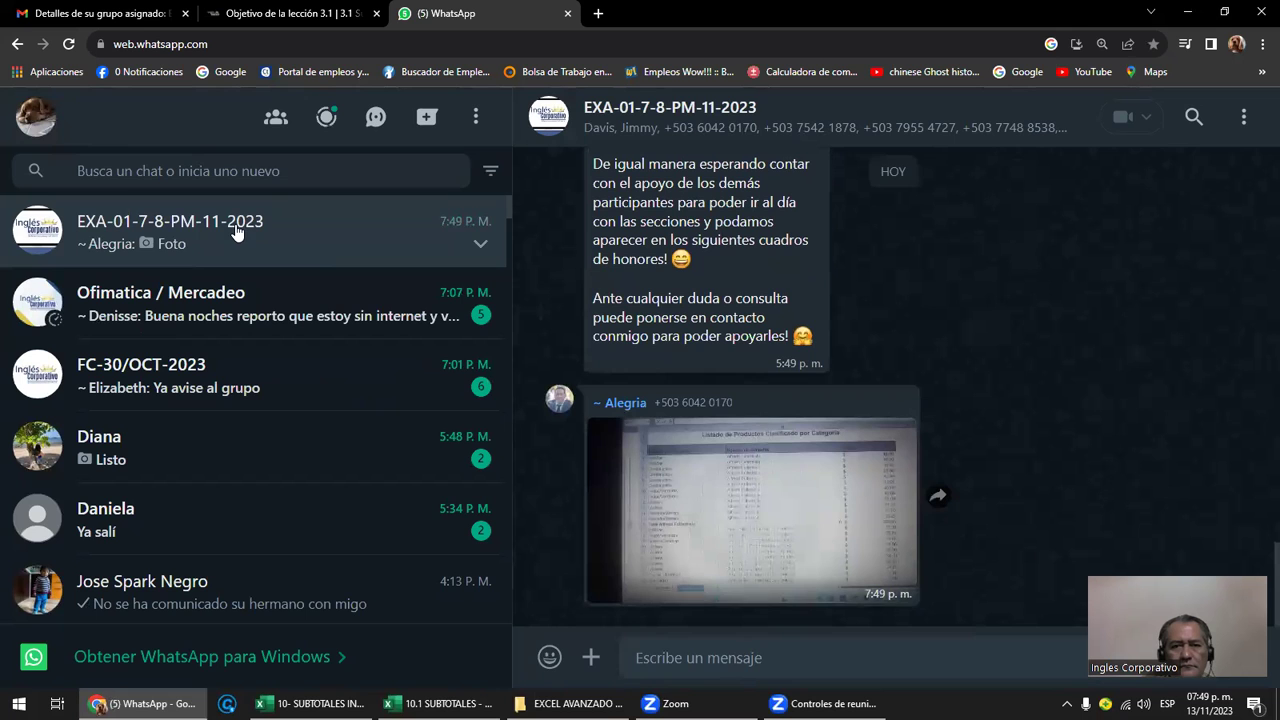
click(237, 232)
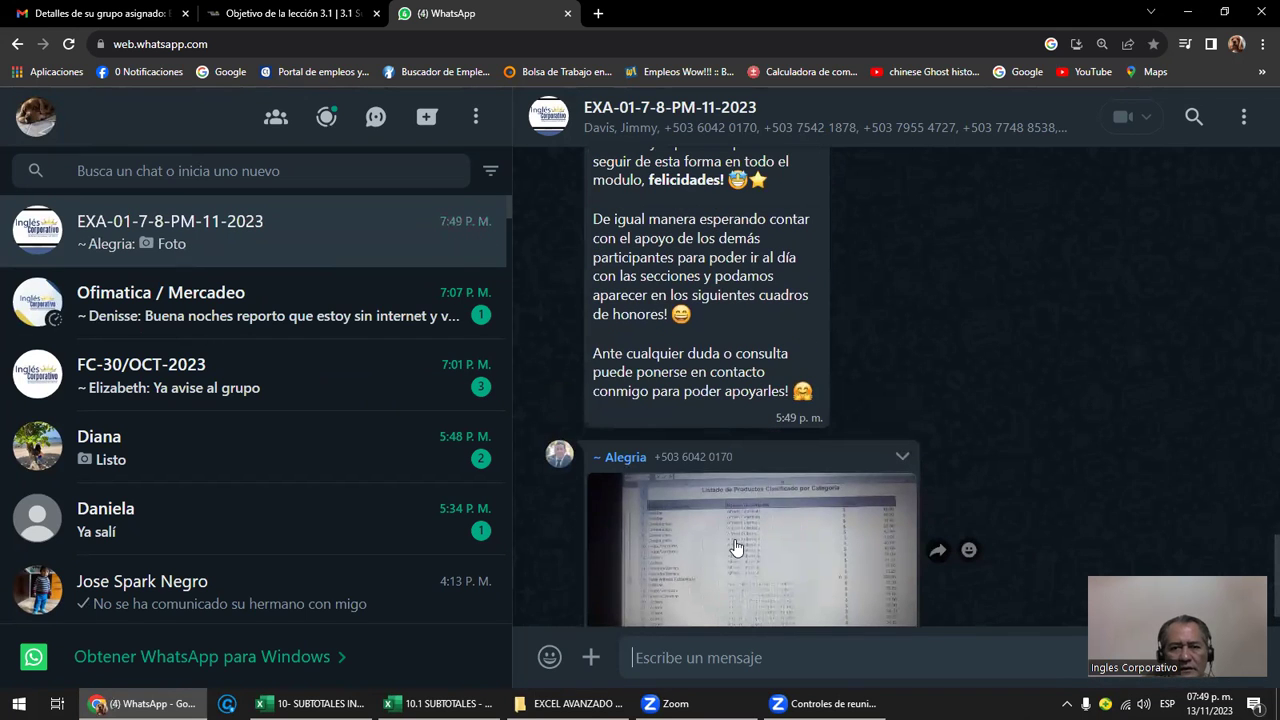
click(714, 513)
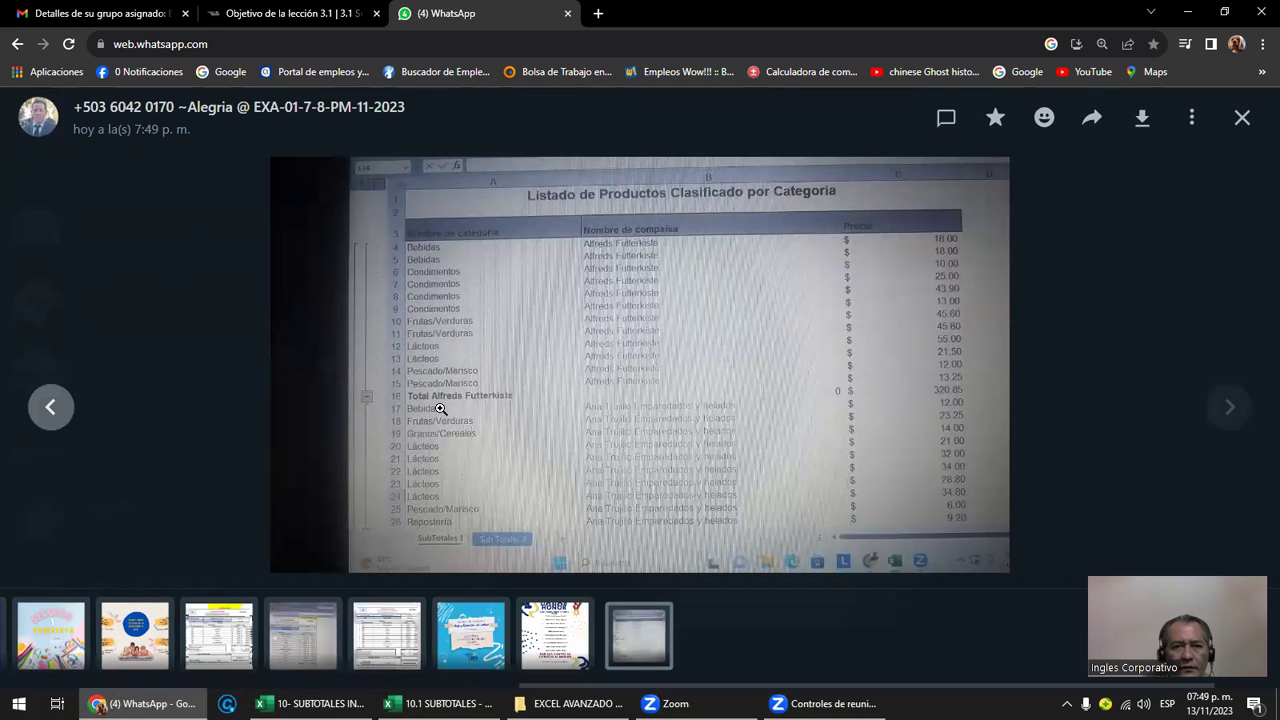
- Reopen the spreadsheet photo and step through the shared images to the latest one
click(1229, 406)
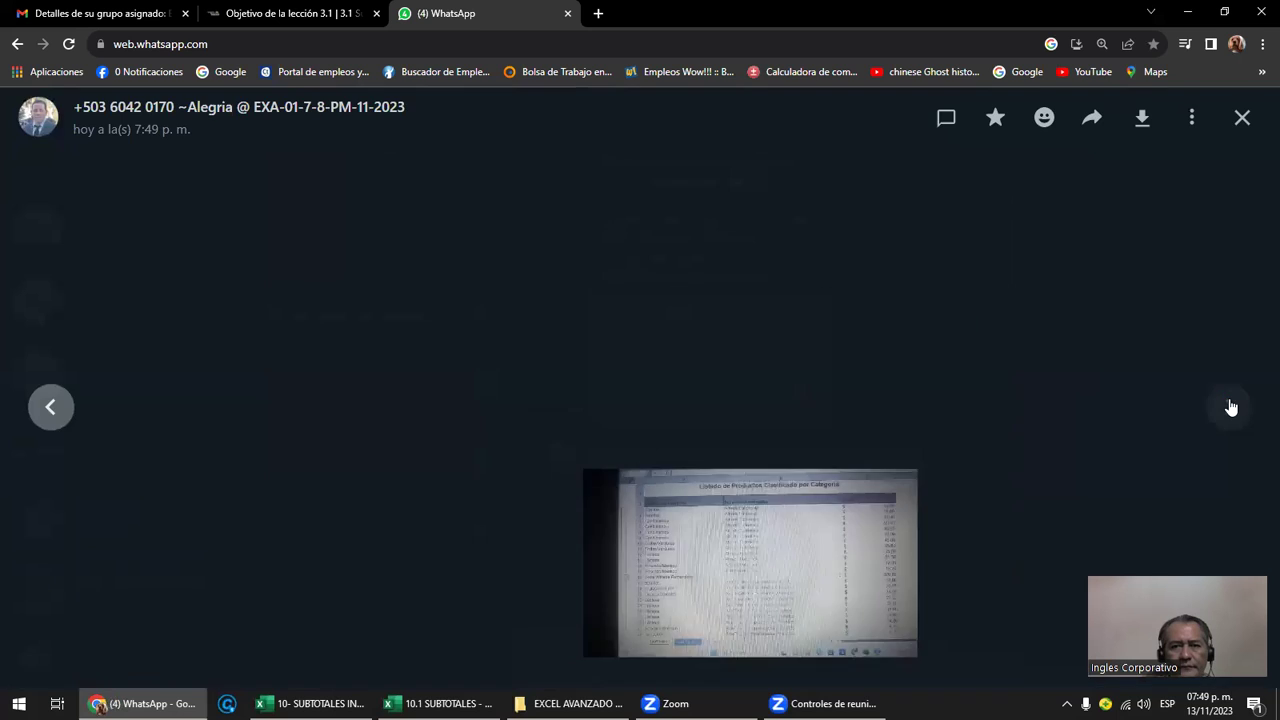
click(789, 544)
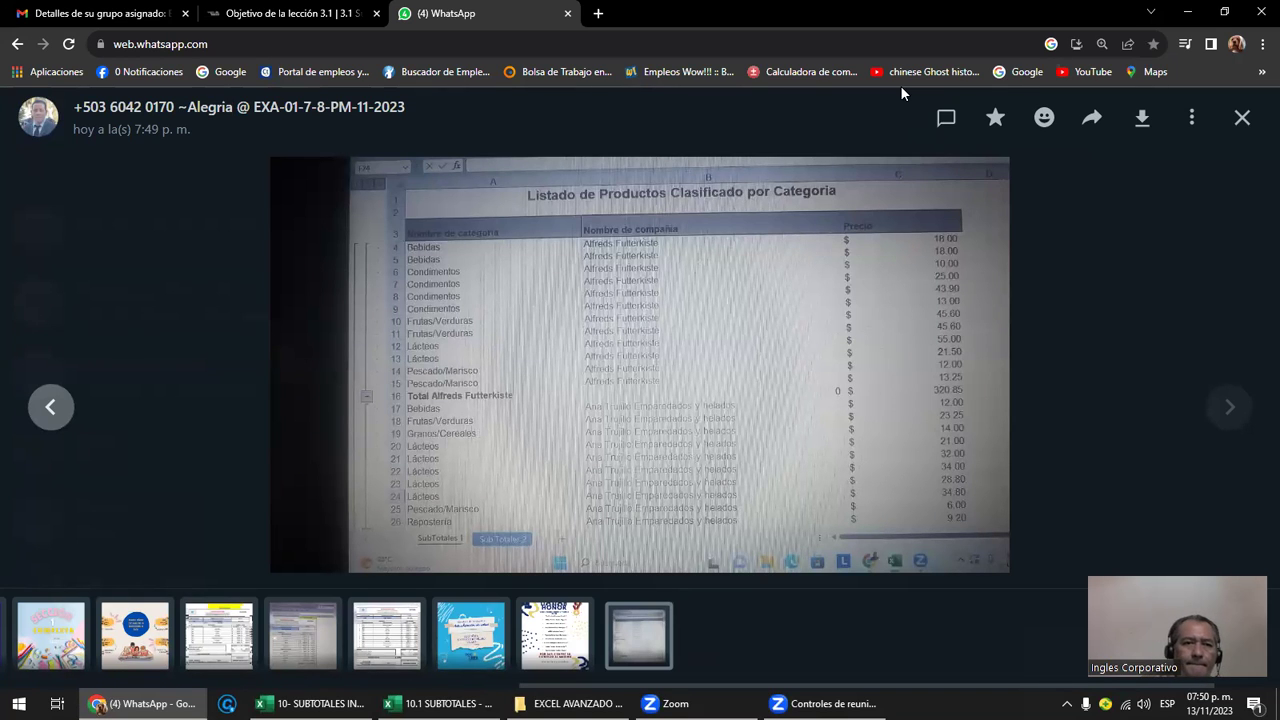
click(51, 406)
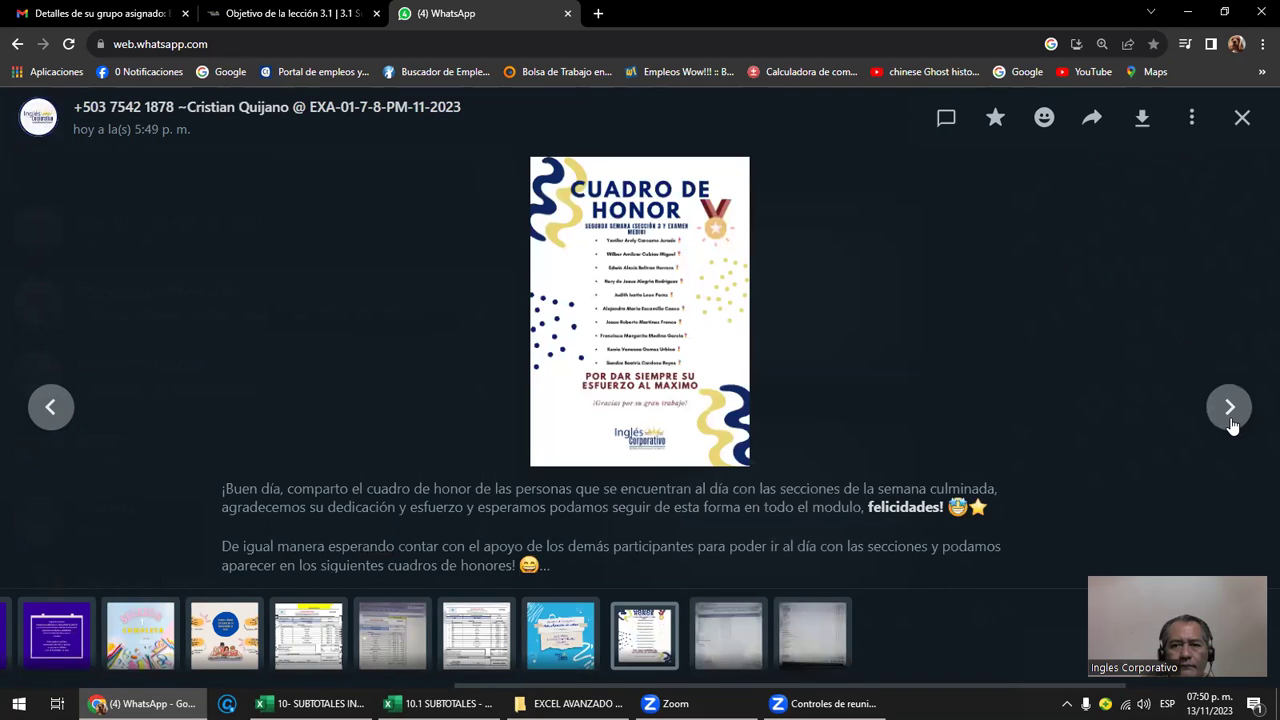
click(1231, 420)
click(1231, 420)
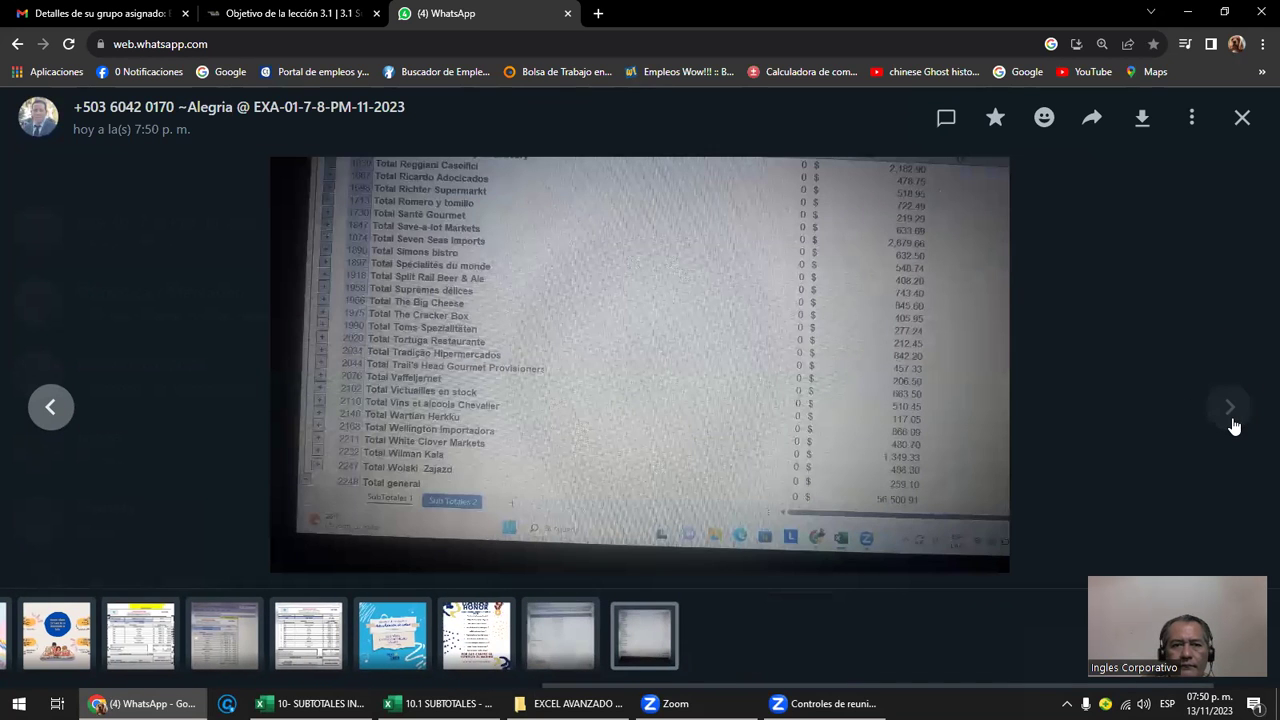
- Zoom into the company totals photo, compare the product list photo, then return to the totals
click(566, 274)
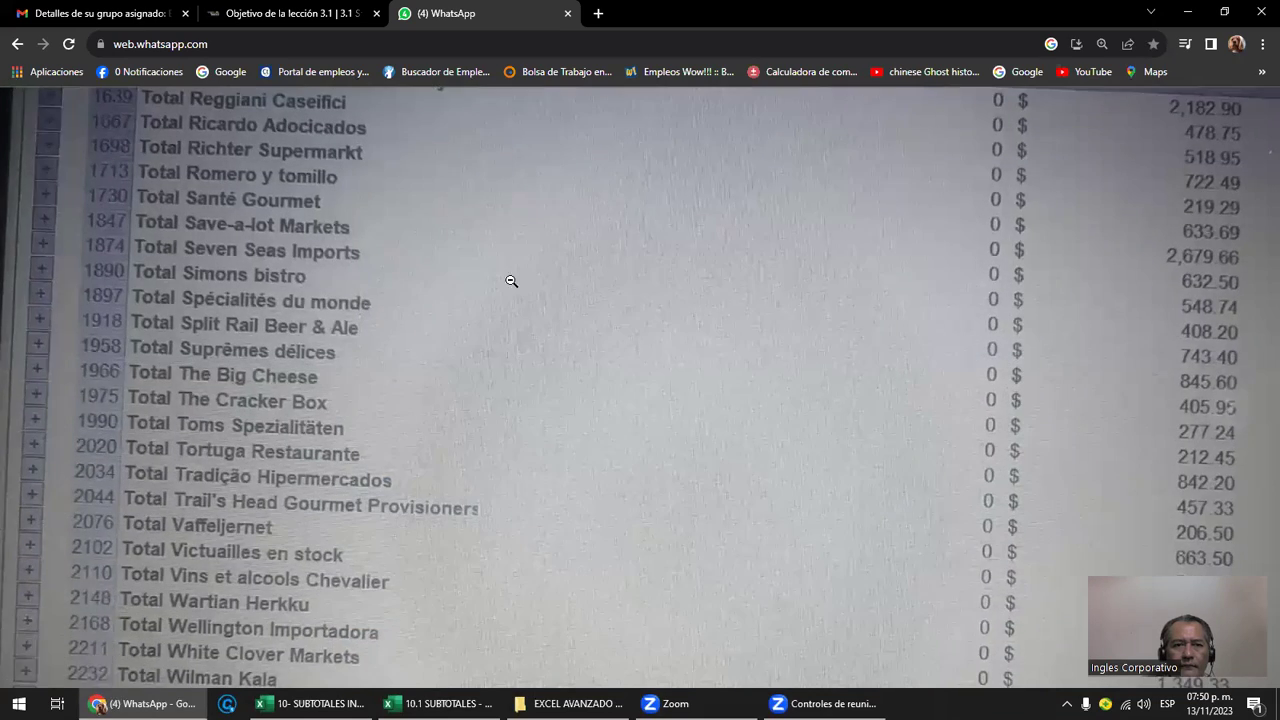
click(422, 271)
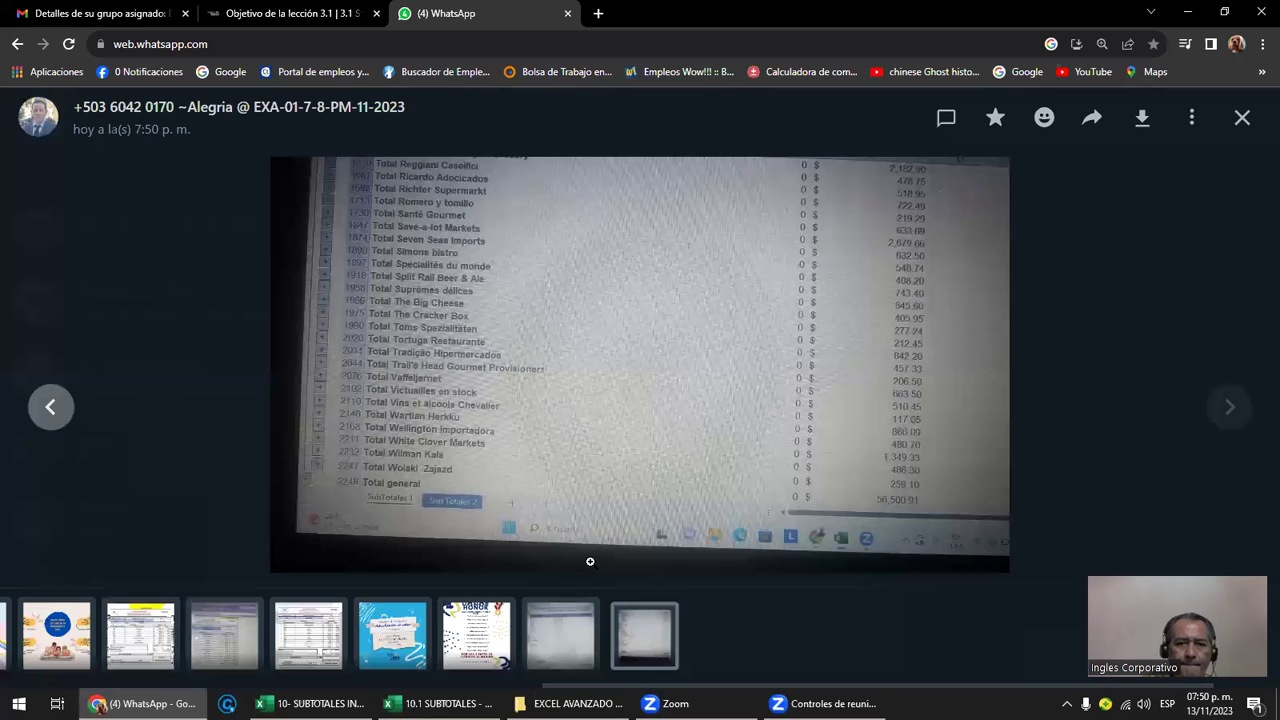
click(585, 627)
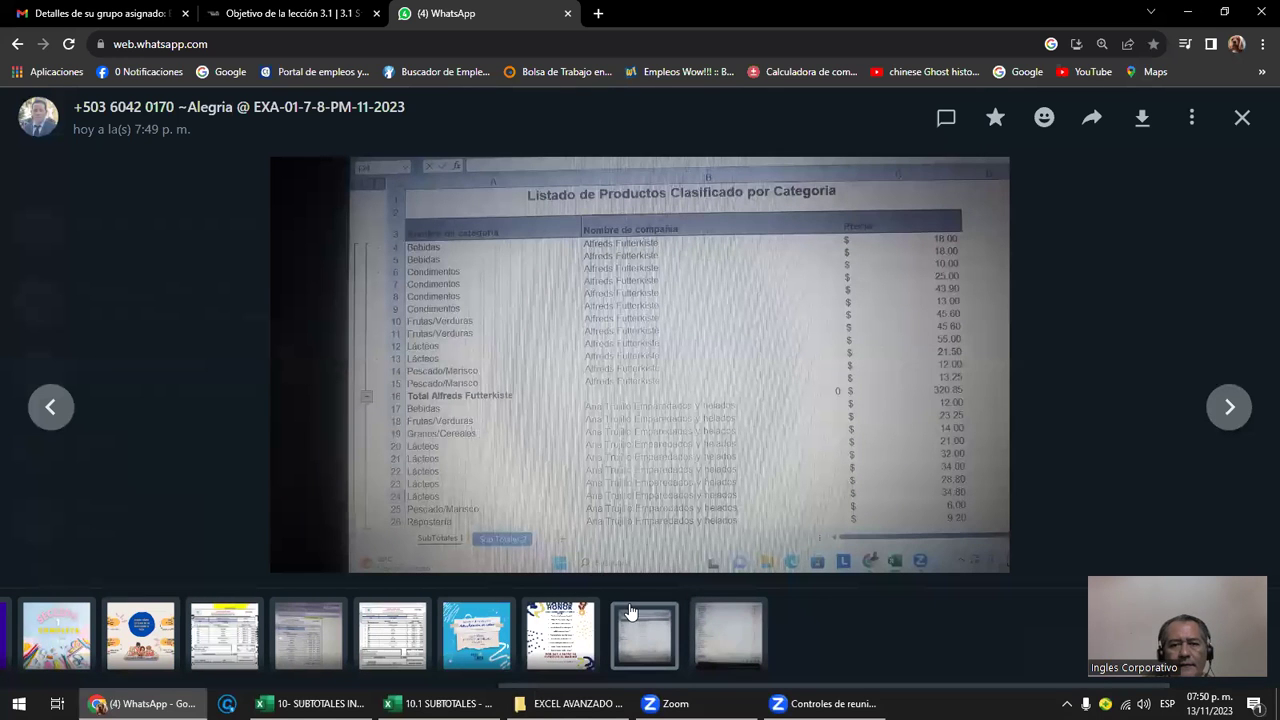
click(718, 642)
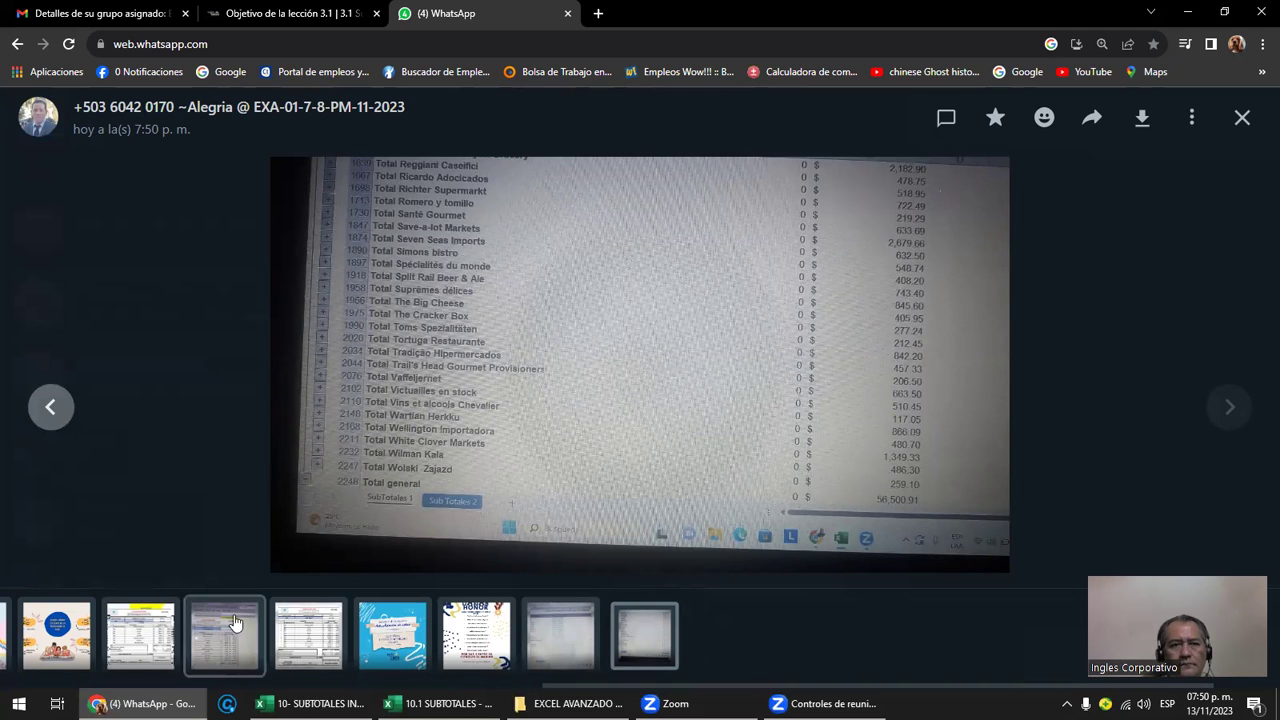
- Go to the lesson 3.1 page and scroll up to read Paso 1 to Paso 3
click(120, 14)
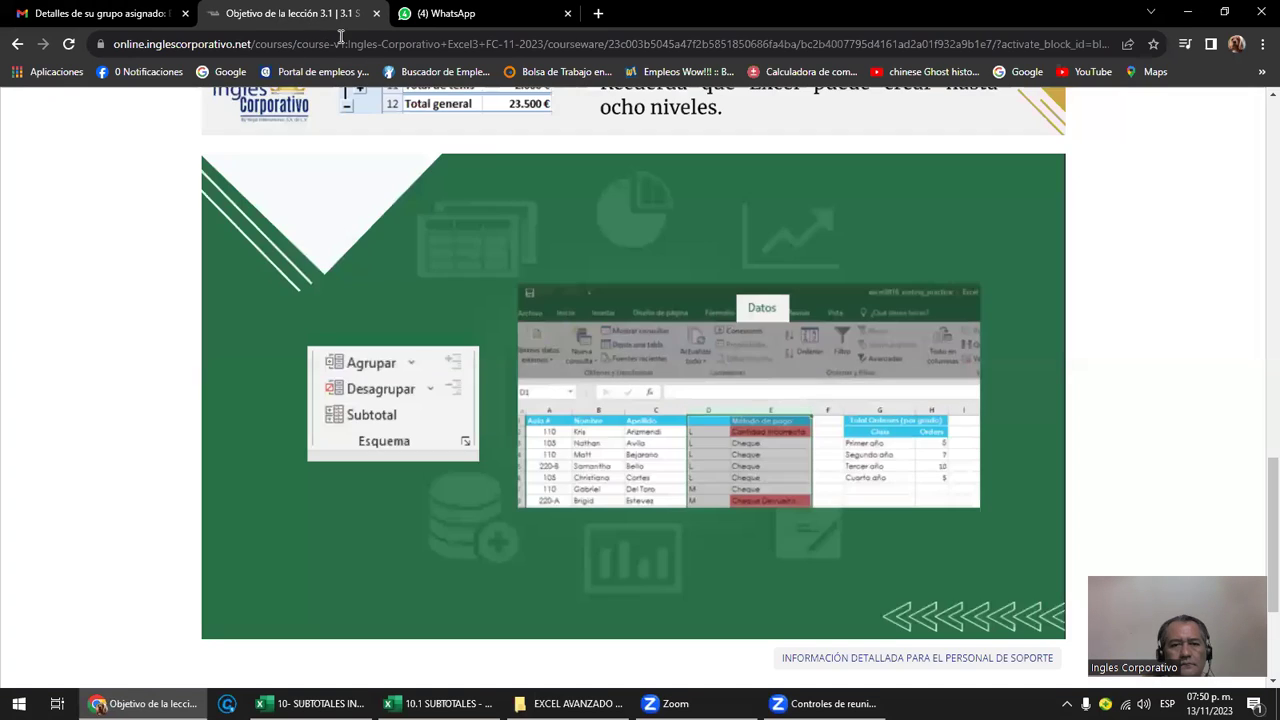
click(285, 13)
scroll(717, 451, up, 2)
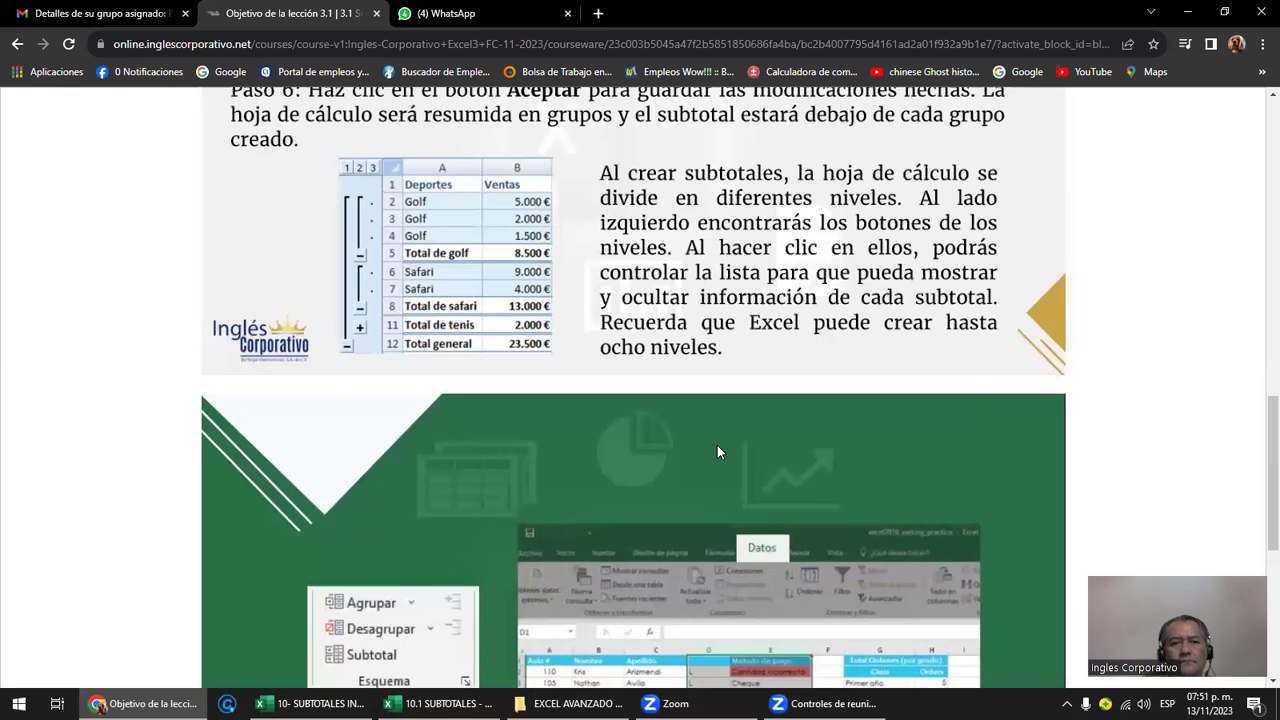
scroll(717, 445, up, 2)
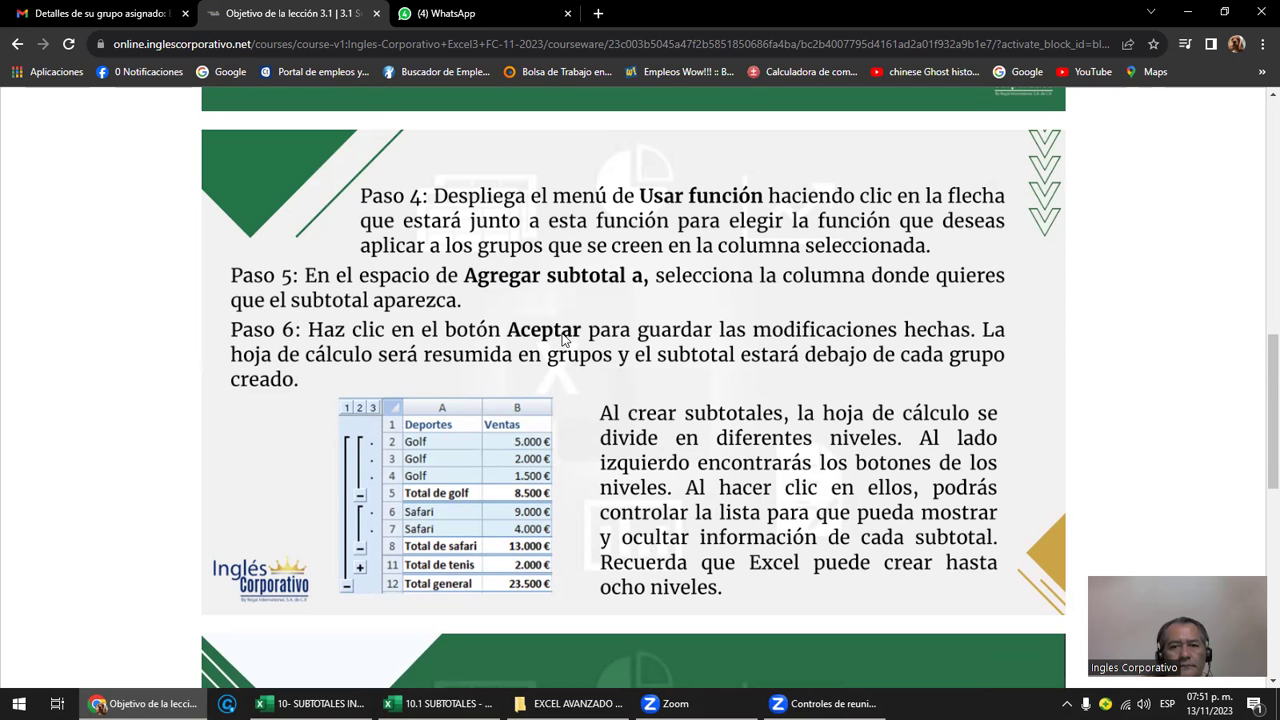
scroll(595, 290, up, 2)
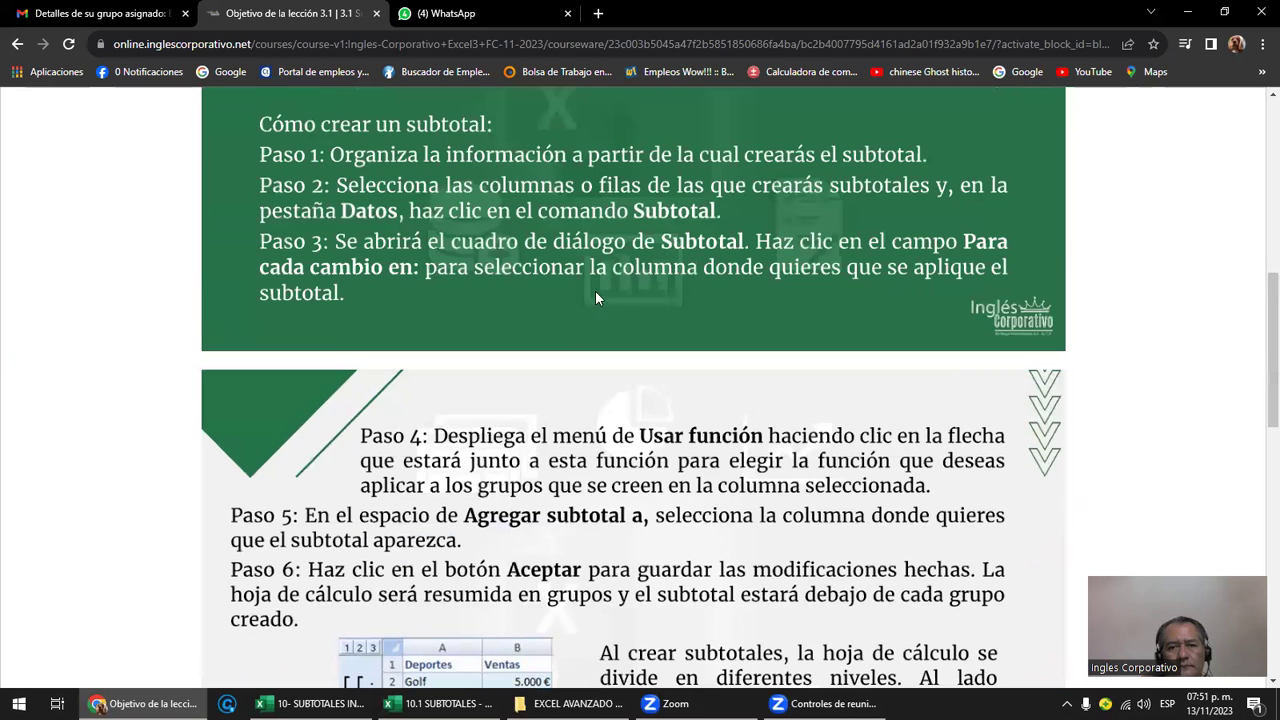
scroll(645, 275, up, 1)
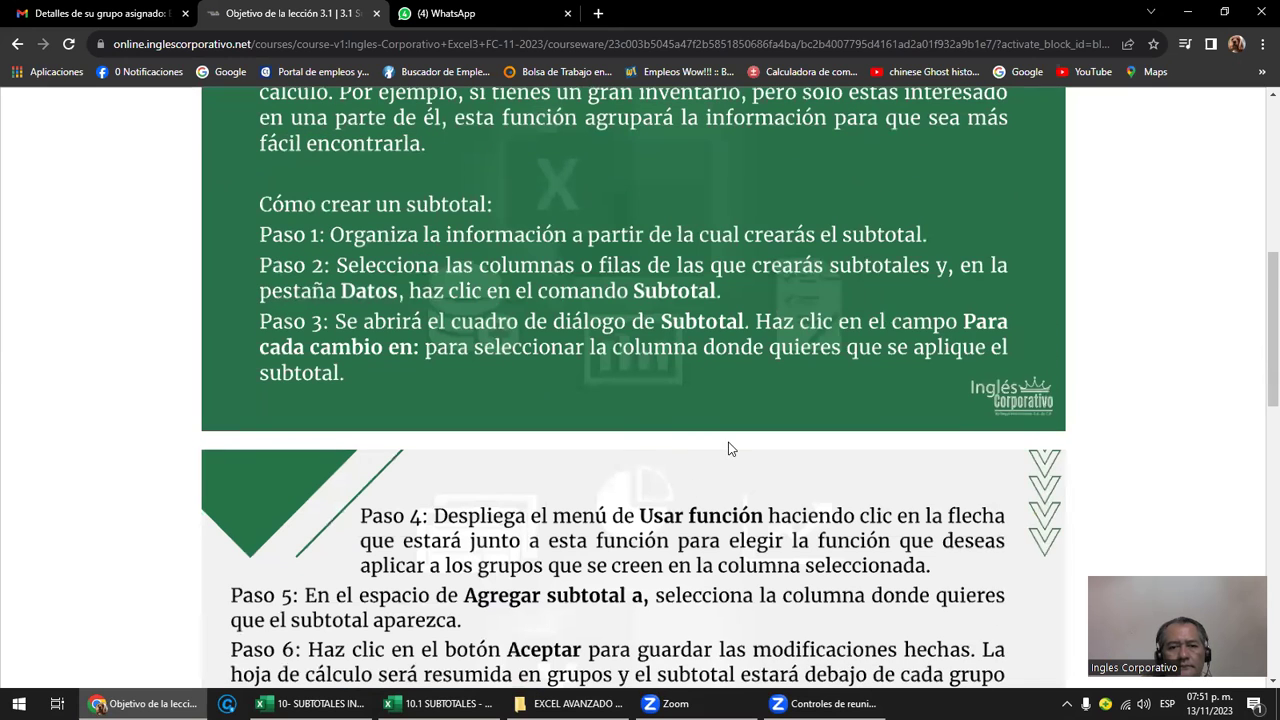
- Browse the shared spreadsheet photos and zoom into one to read its rows
click(455, 20)
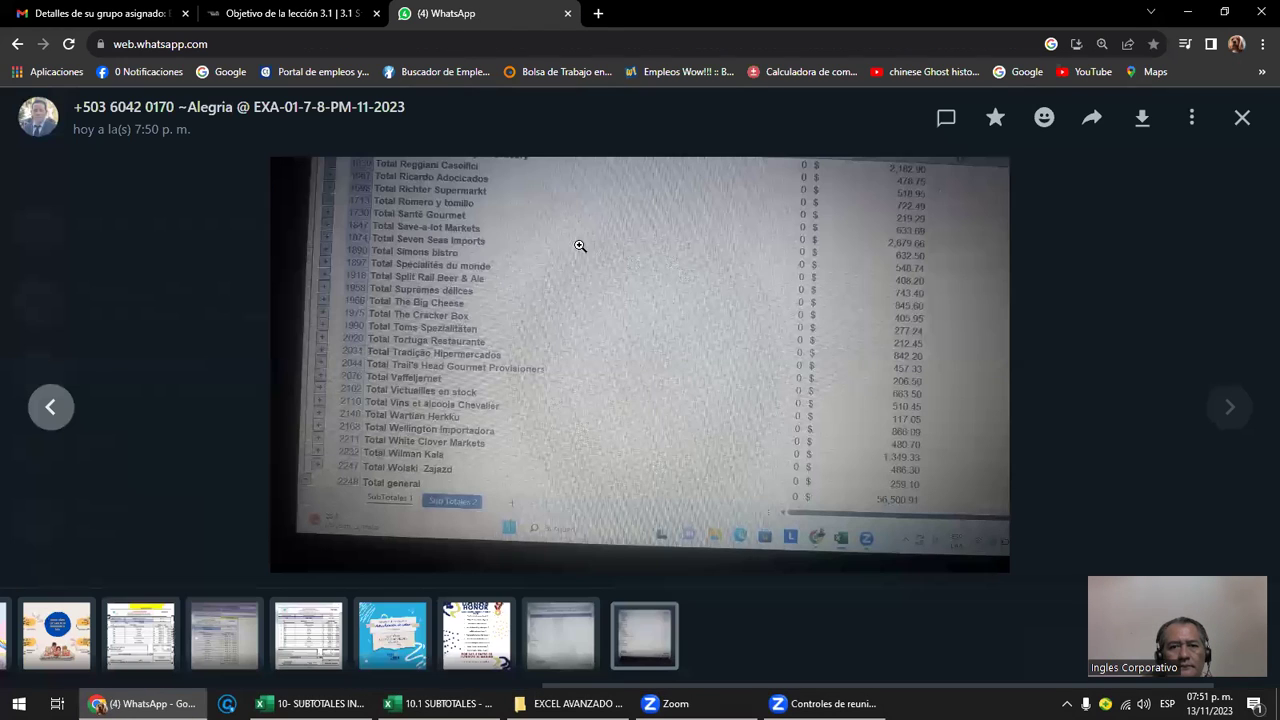
click(44, 410)
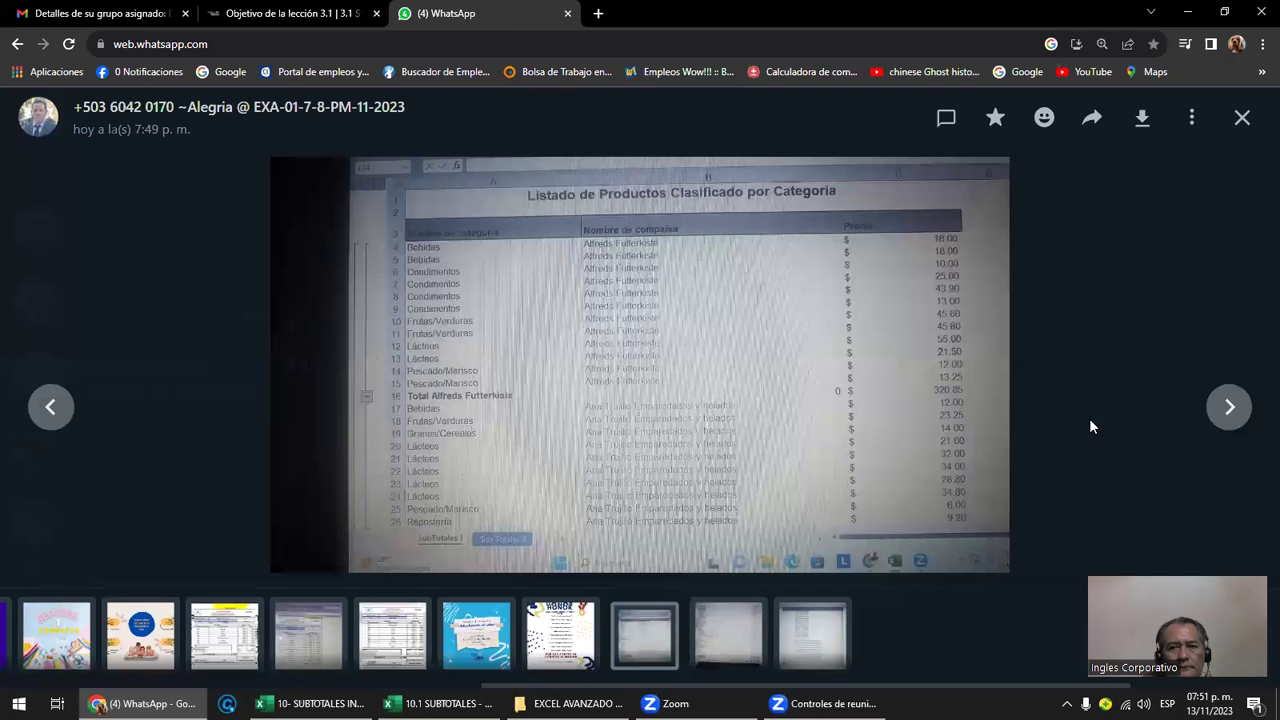
click(1228, 408)
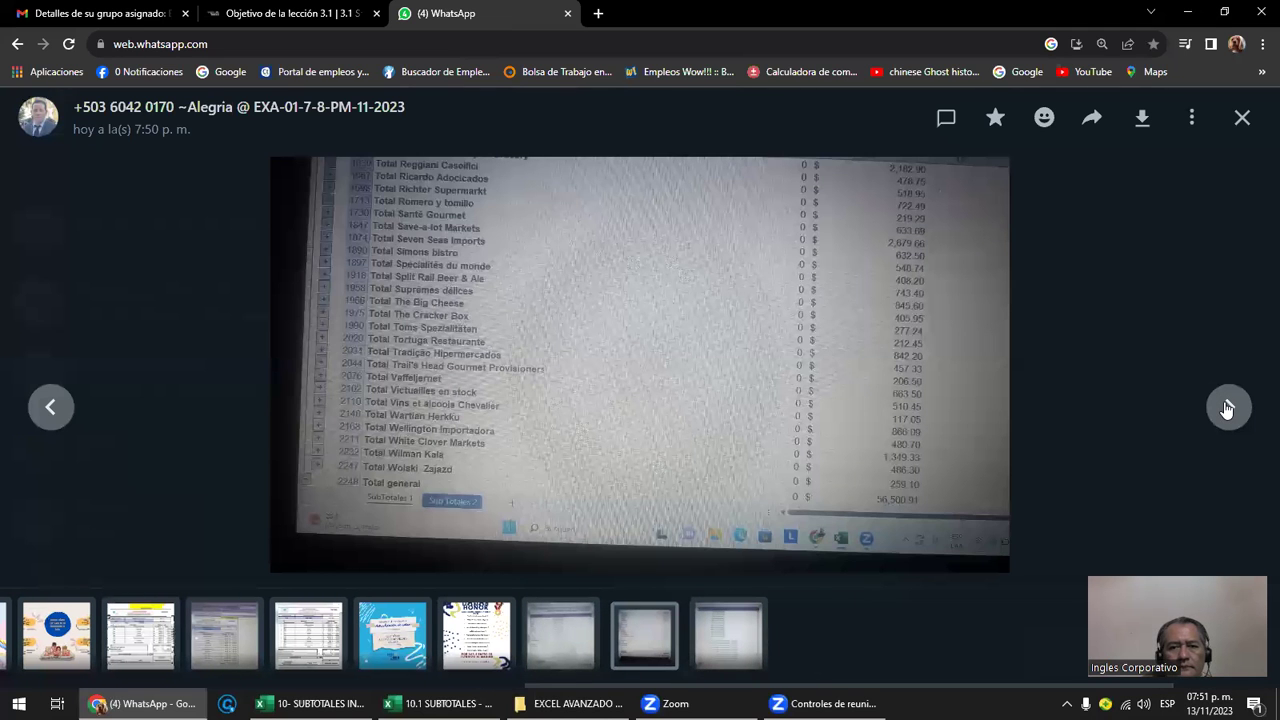
click(1228, 408)
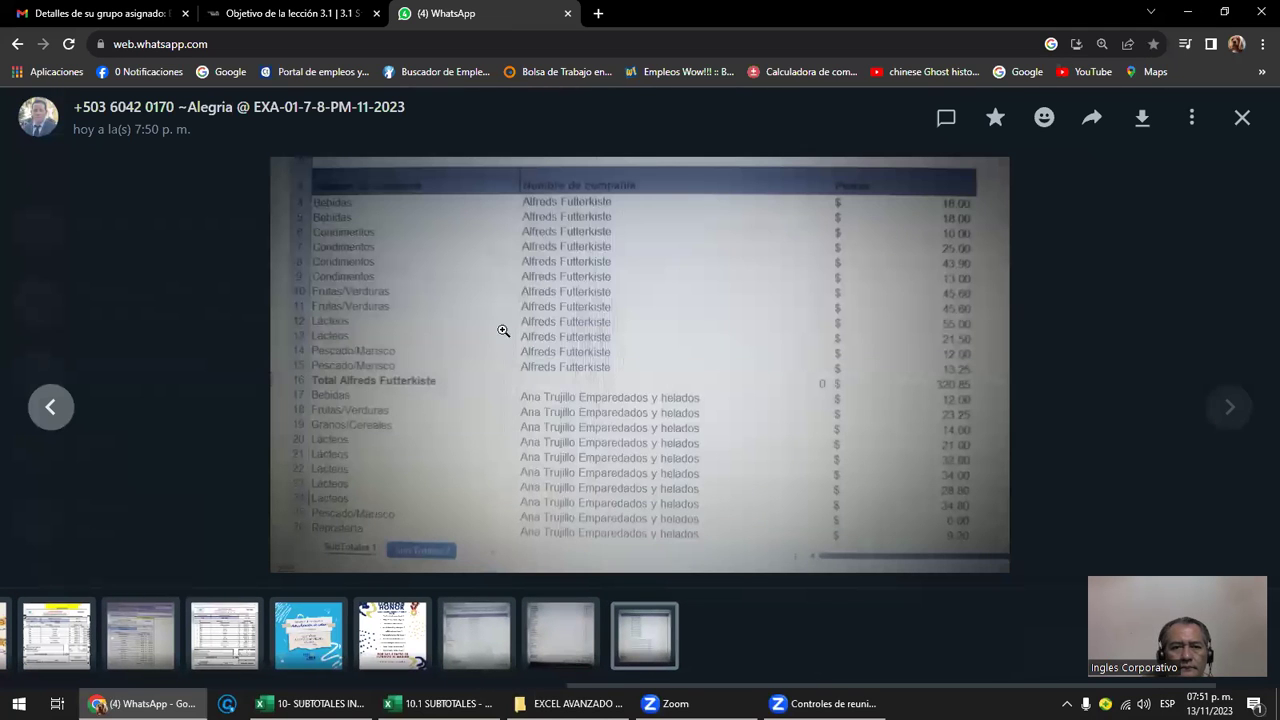
click(465, 311)
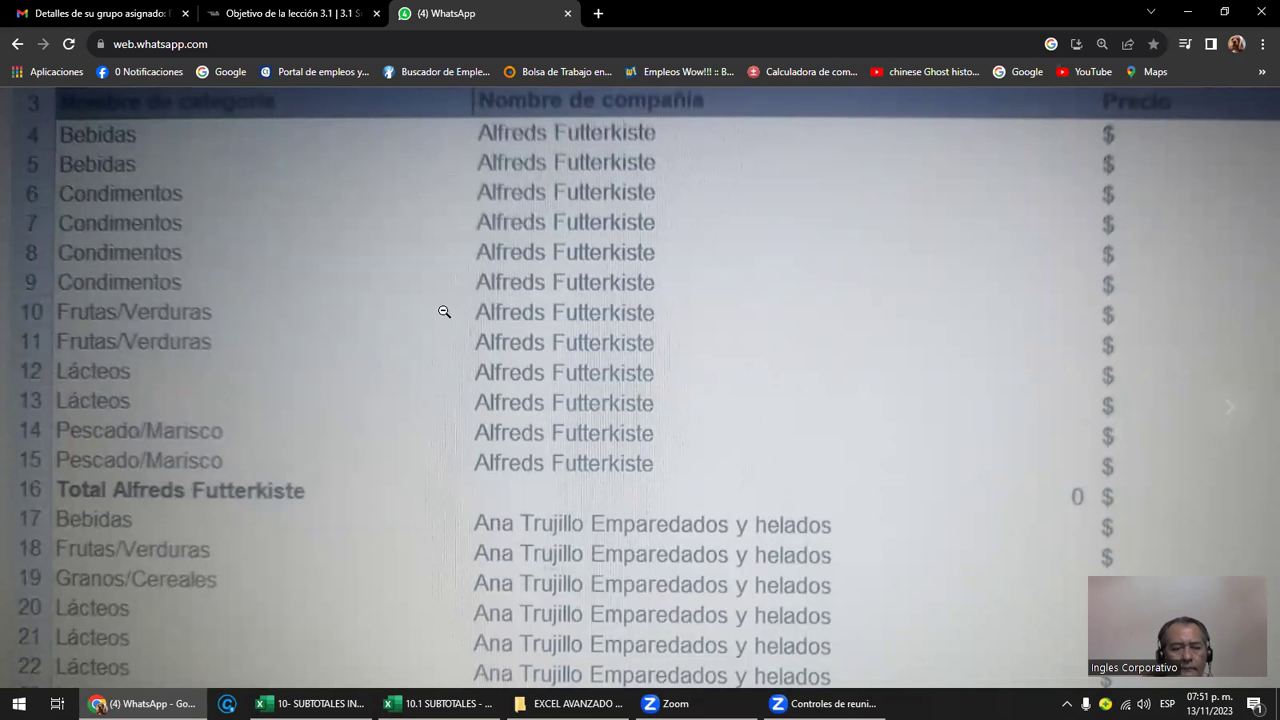
click(443, 310)
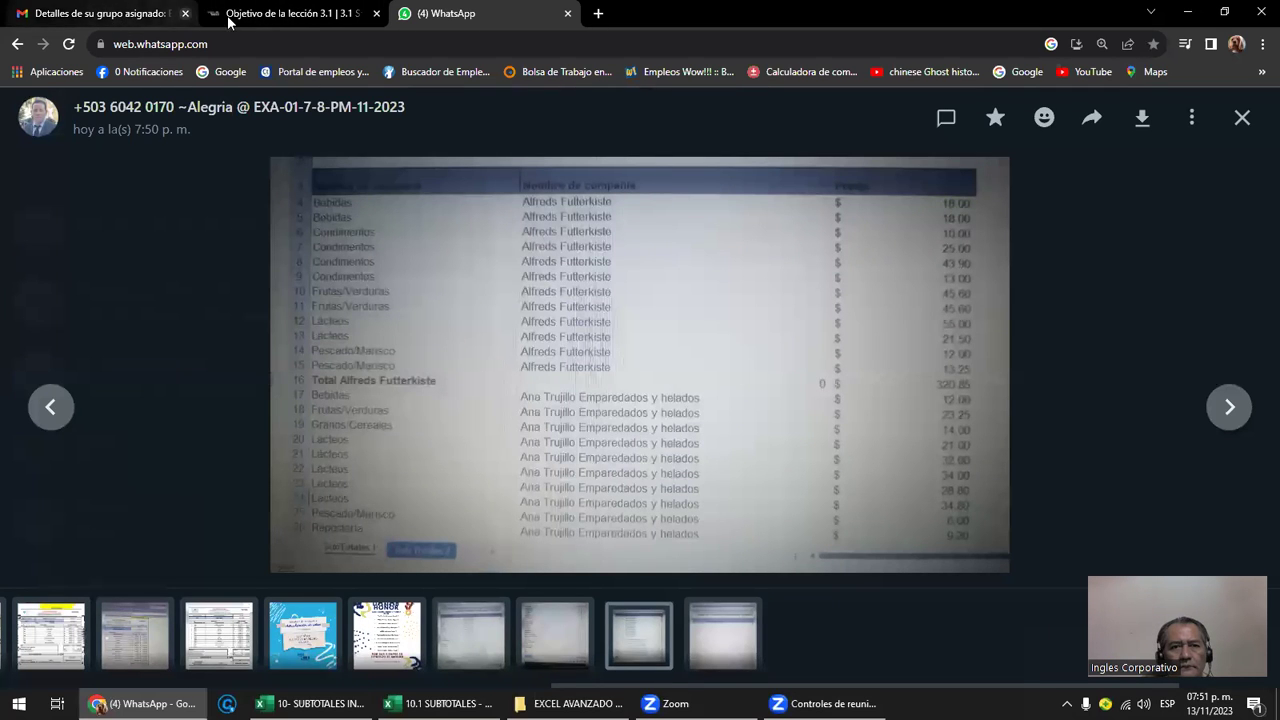
- Check the group details message and lesson page, then advance to the last spreadsheet photo
click(106, 22)
click(232, 13)
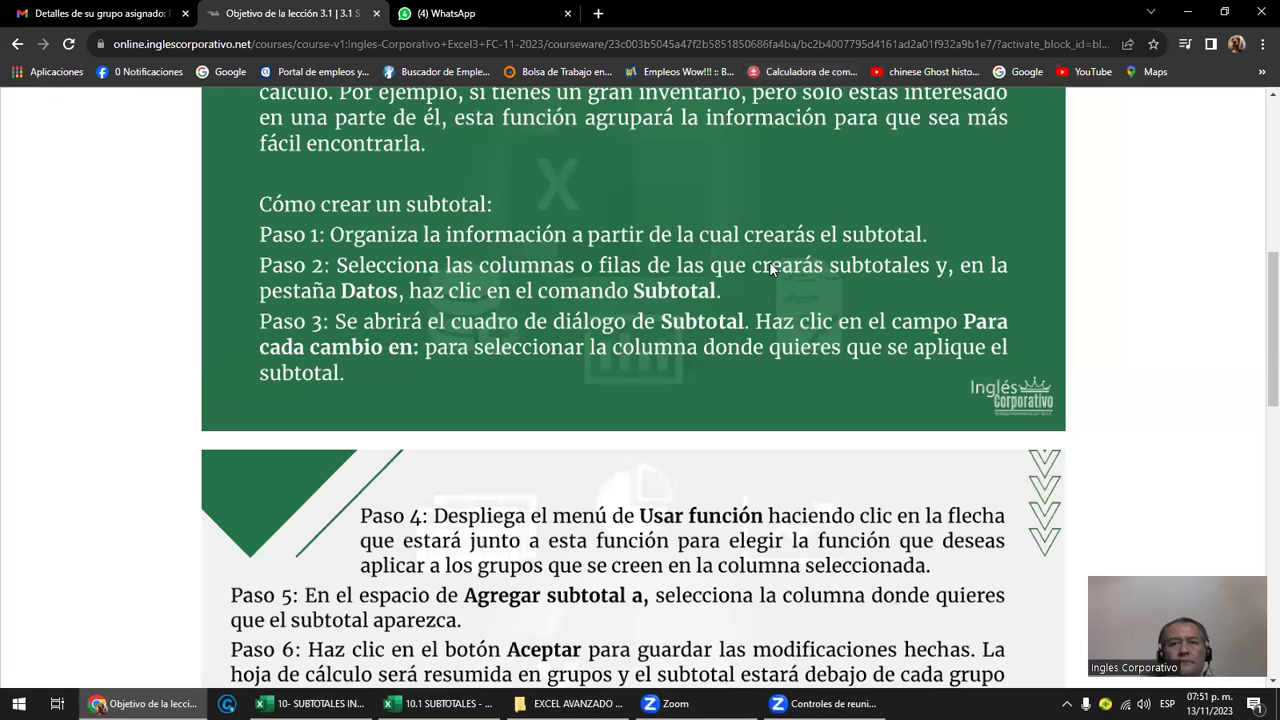
click(455, 20)
click(50, 406)
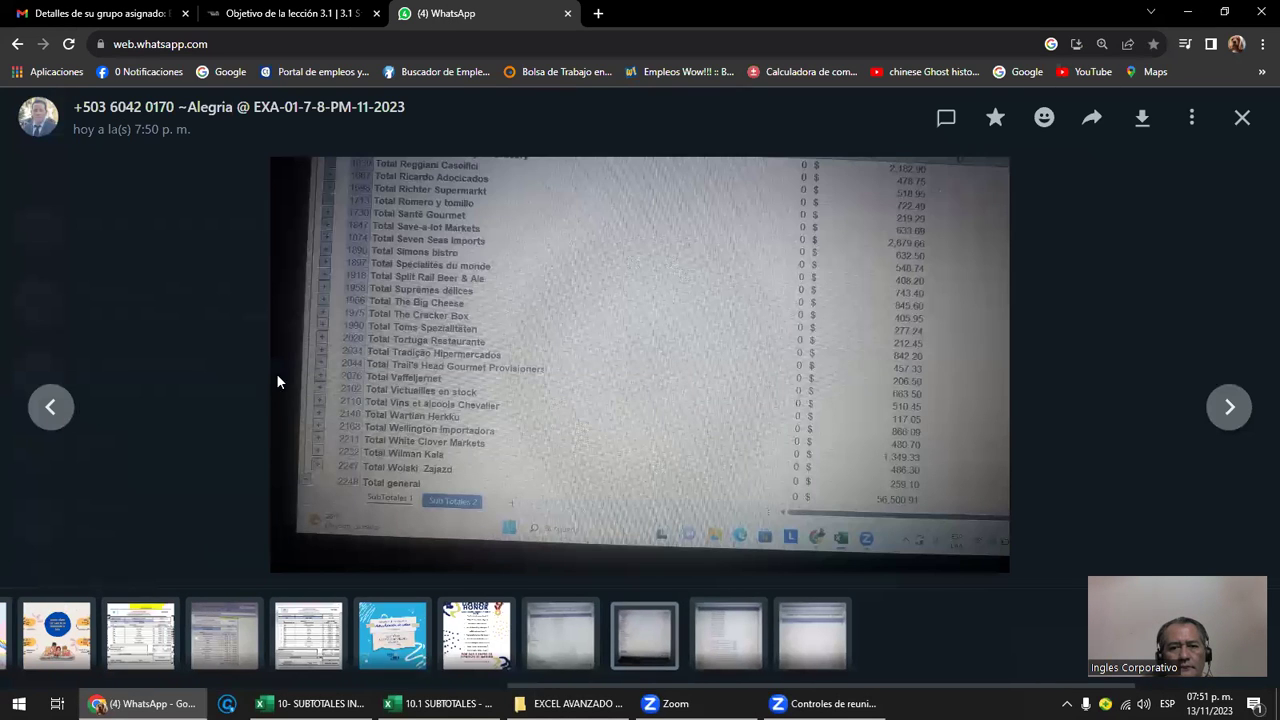
click(1238, 412)
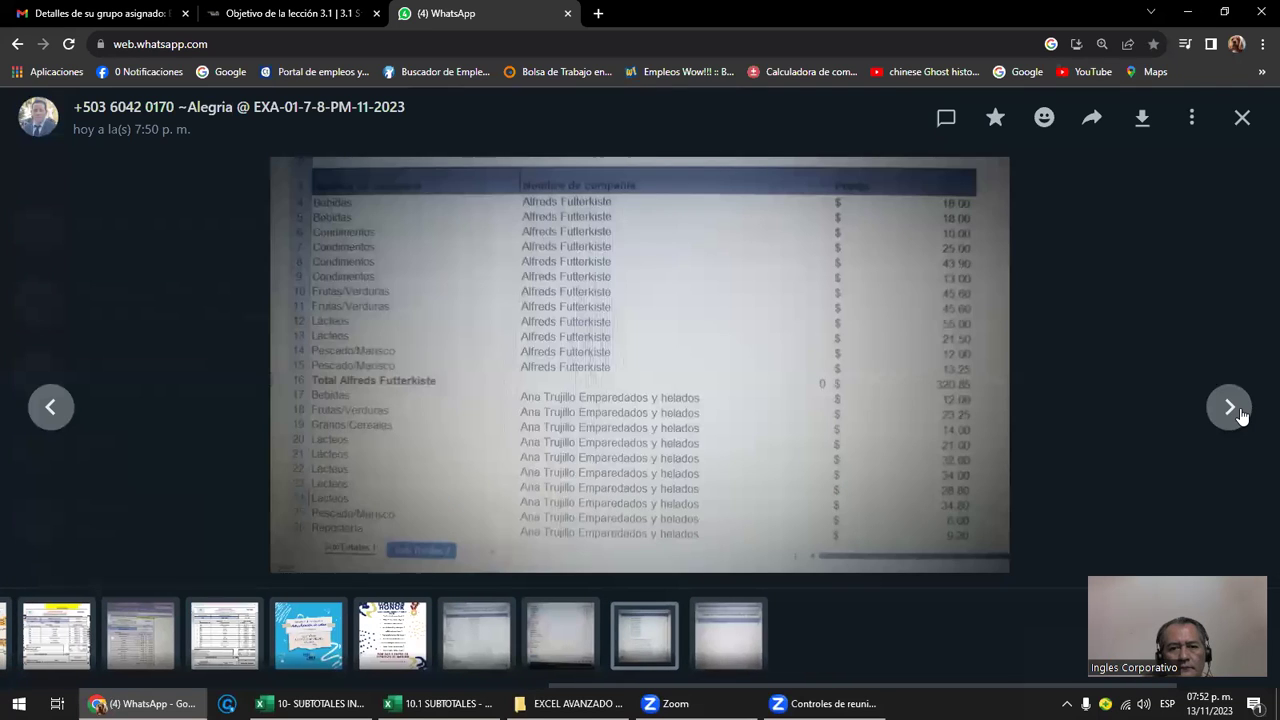
click(1241, 414)
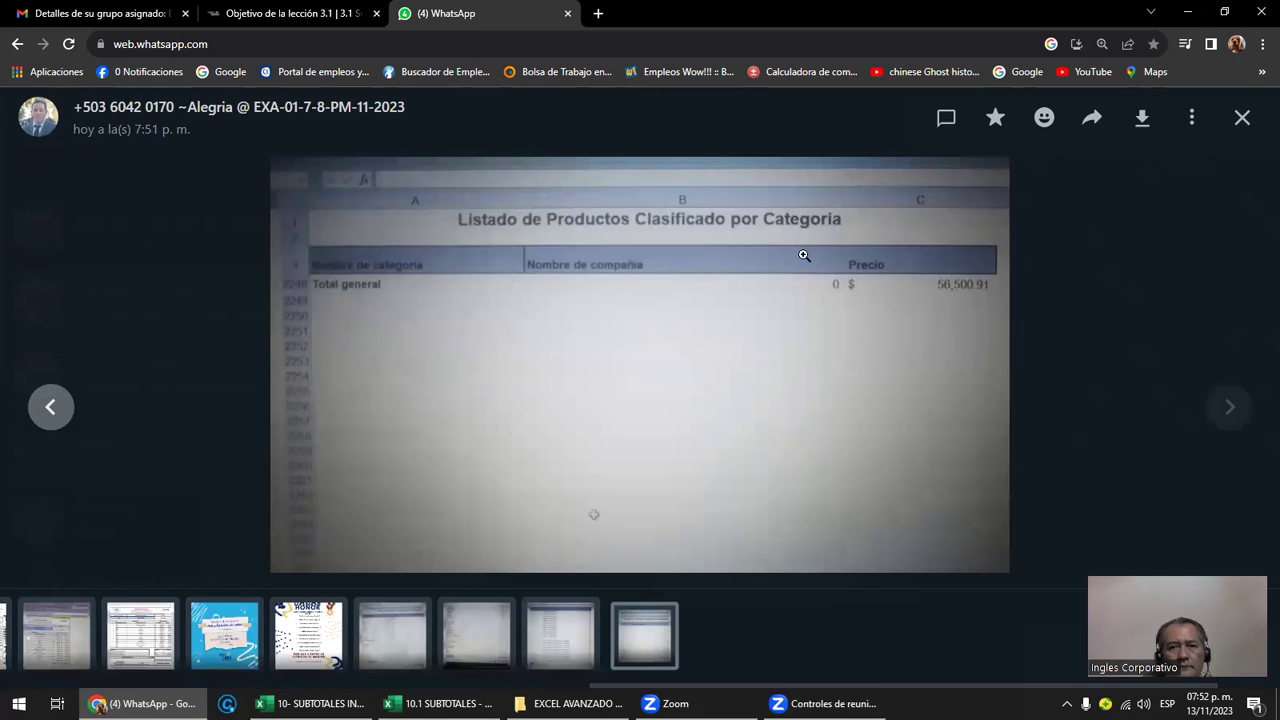
- Switch to the 10- SUBTOTALES INGLES CORPORATIVO workbook window
mouse_move(440, 703)
click(461, 638)
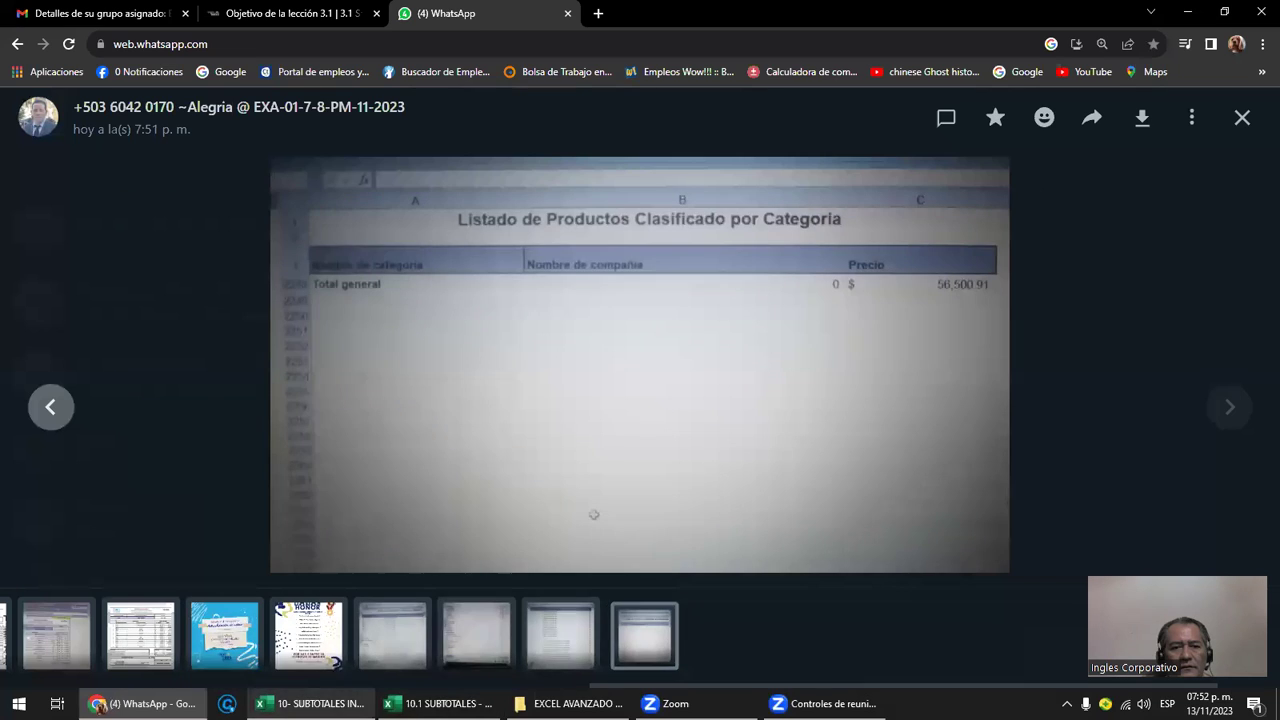
click(310, 703)
scroll(375, 606, up, 1)
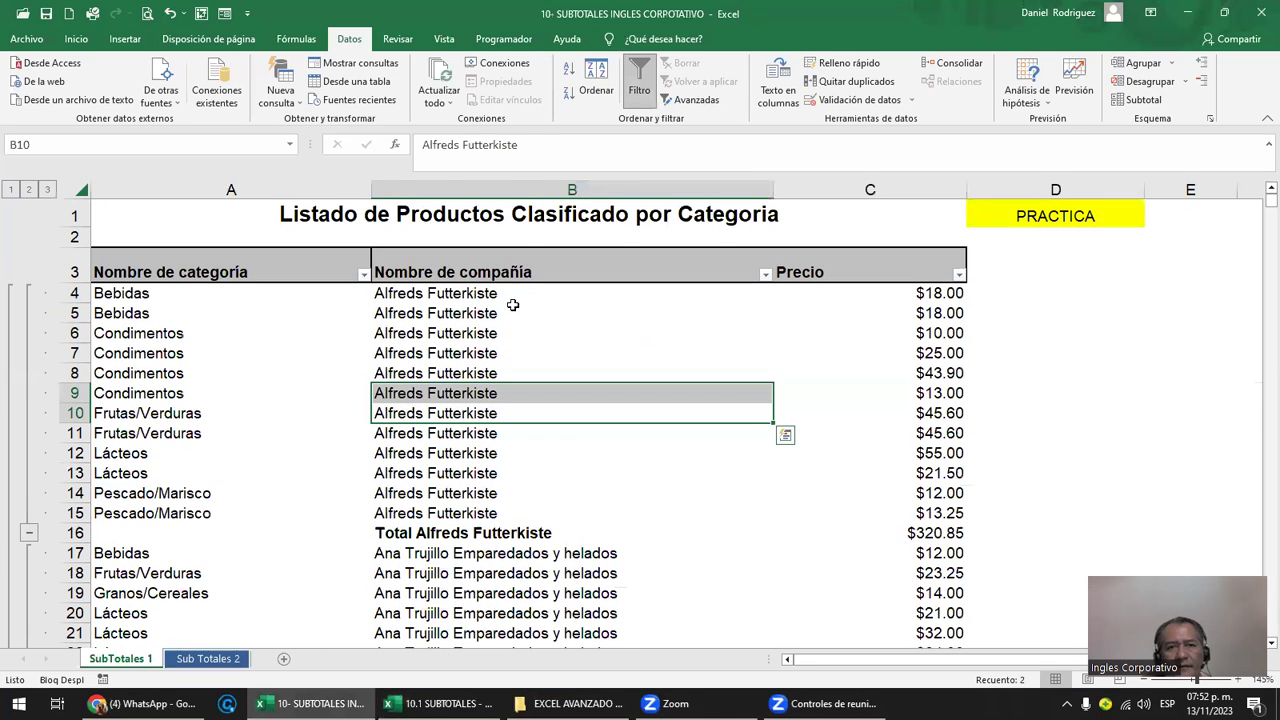
- Center the Precio column C, header and prices, on the SubTotales 1 sheet
click(537, 218)
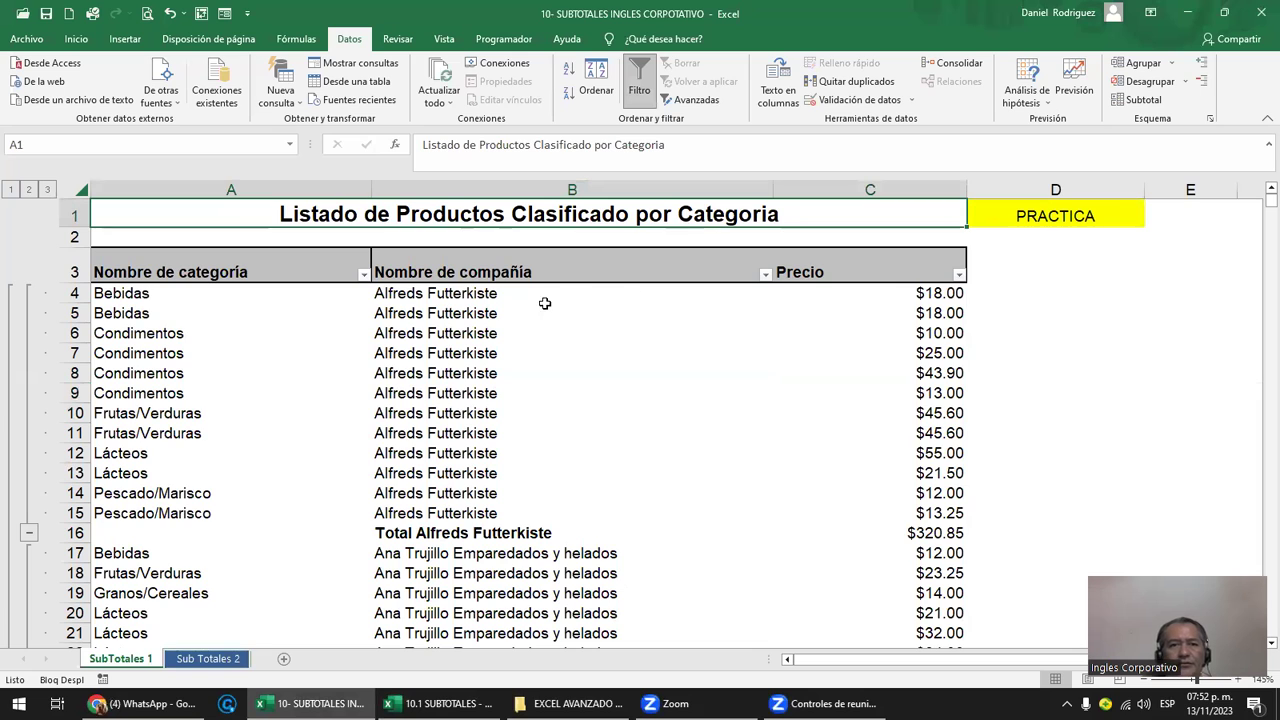
click(537, 184)
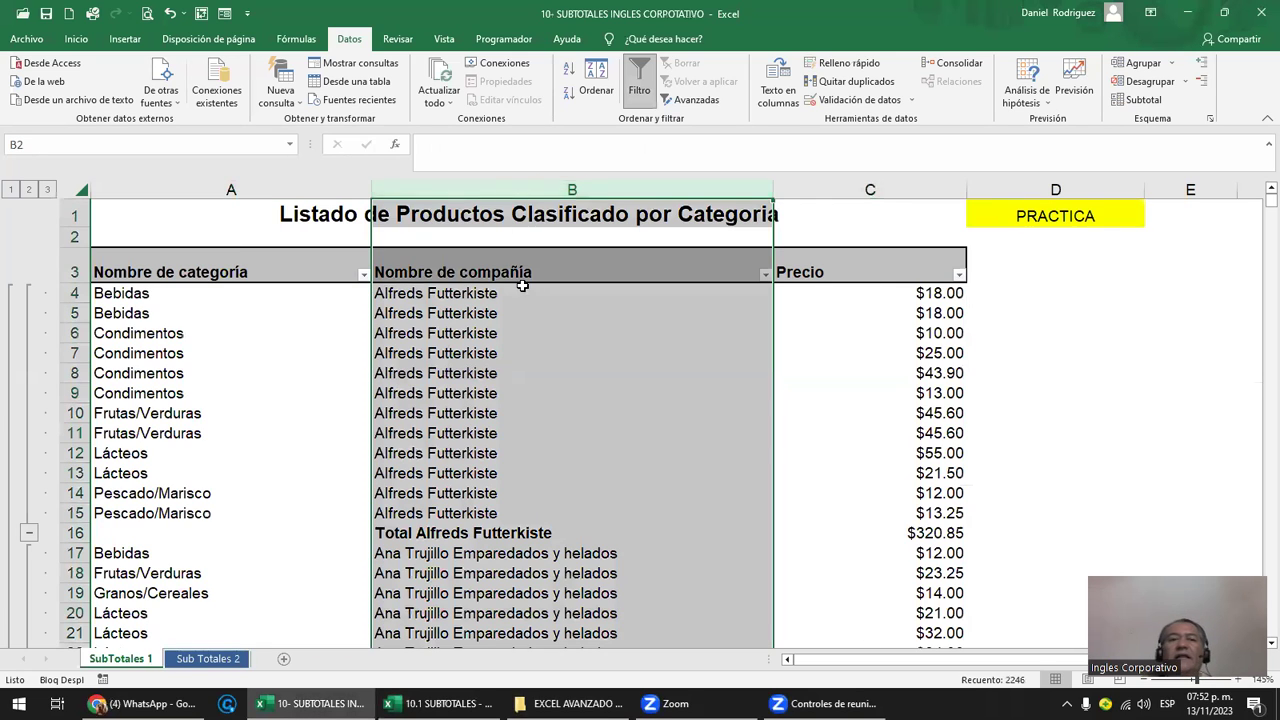
click(524, 272)
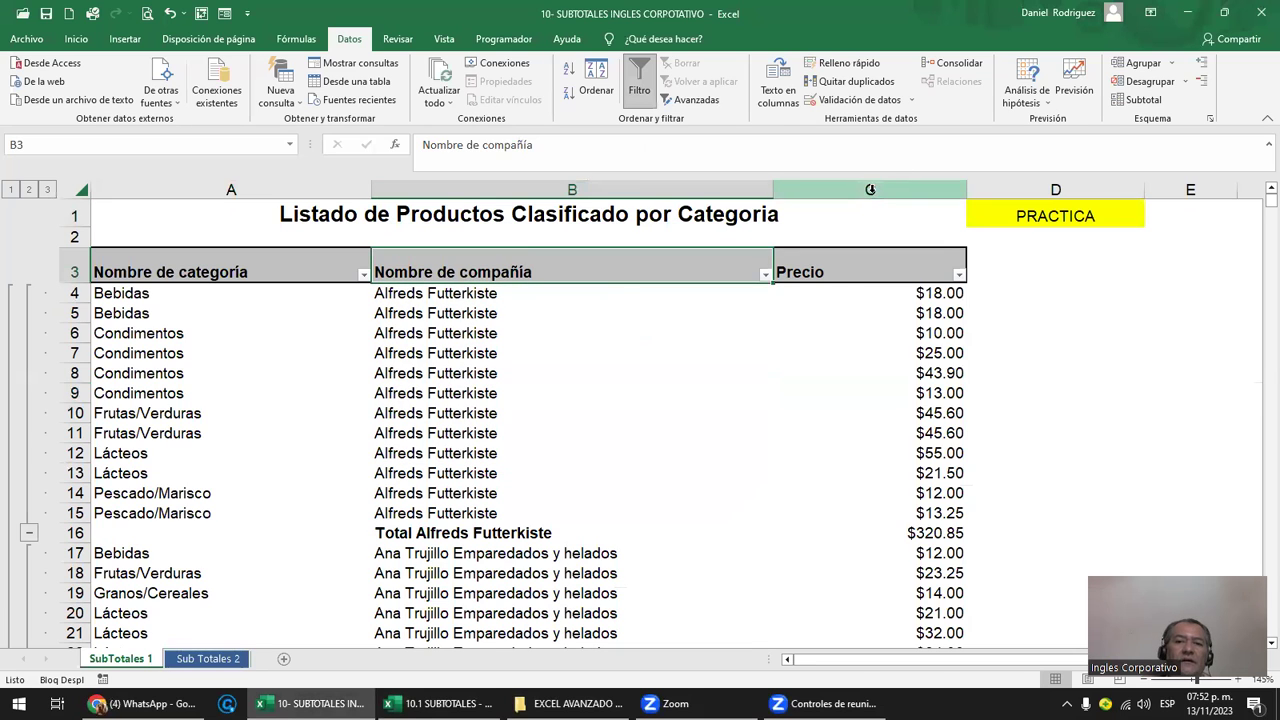
click(870, 189)
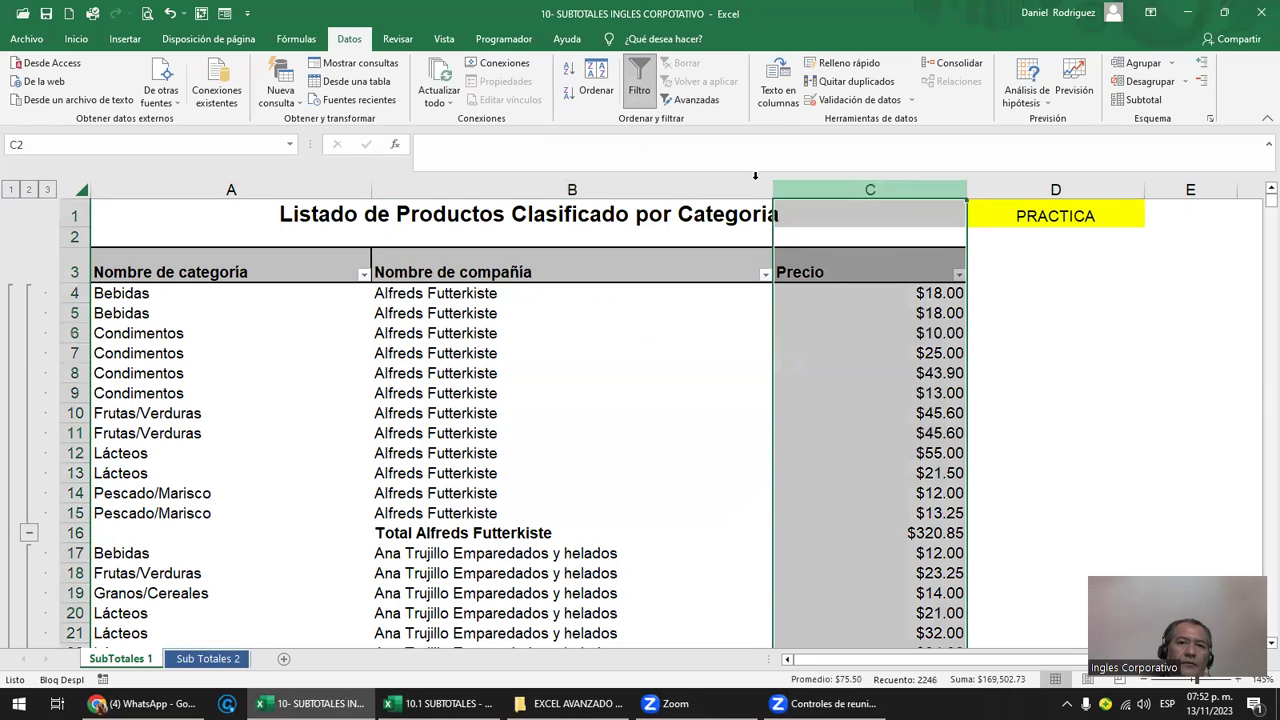
click(76, 39)
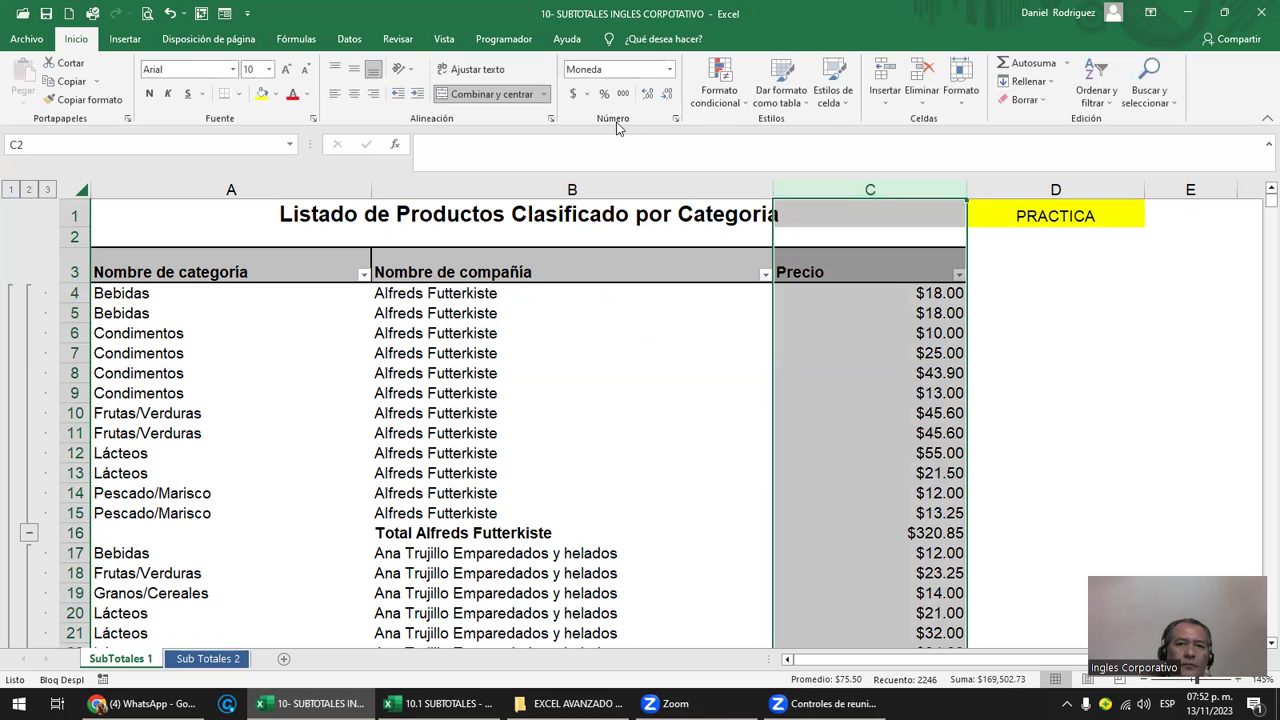
click(354, 93)
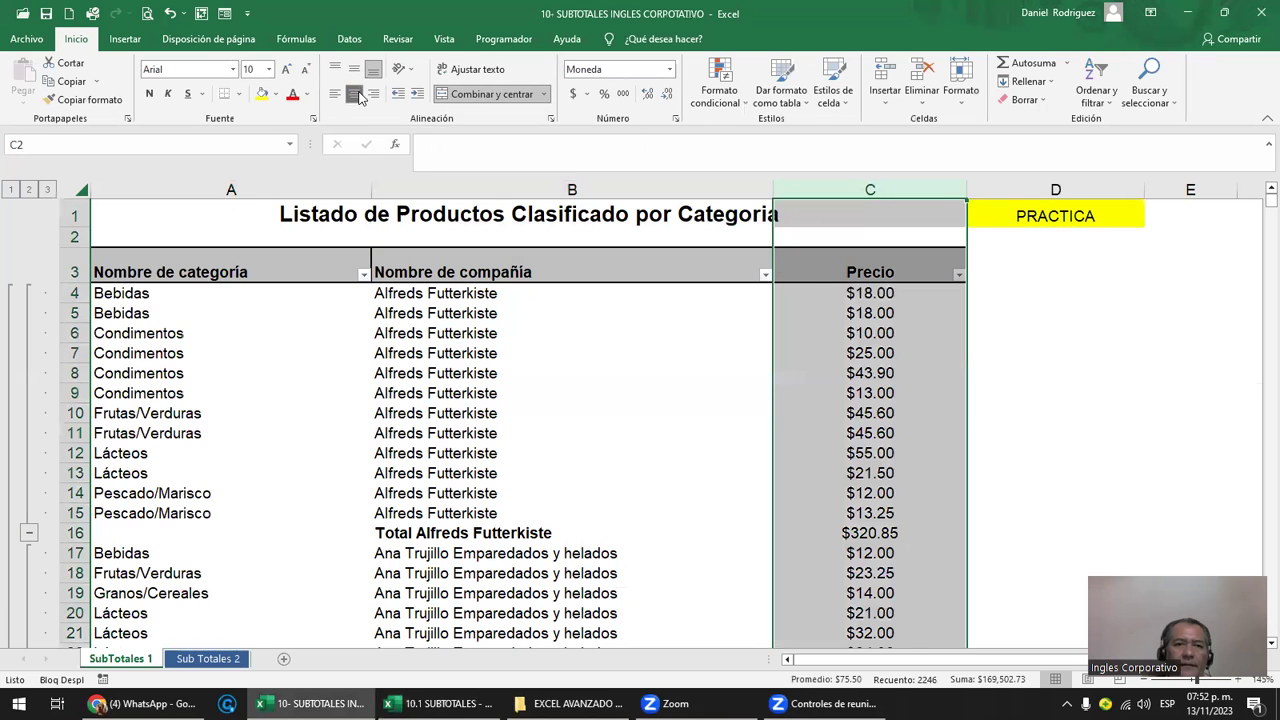
click(867, 292)
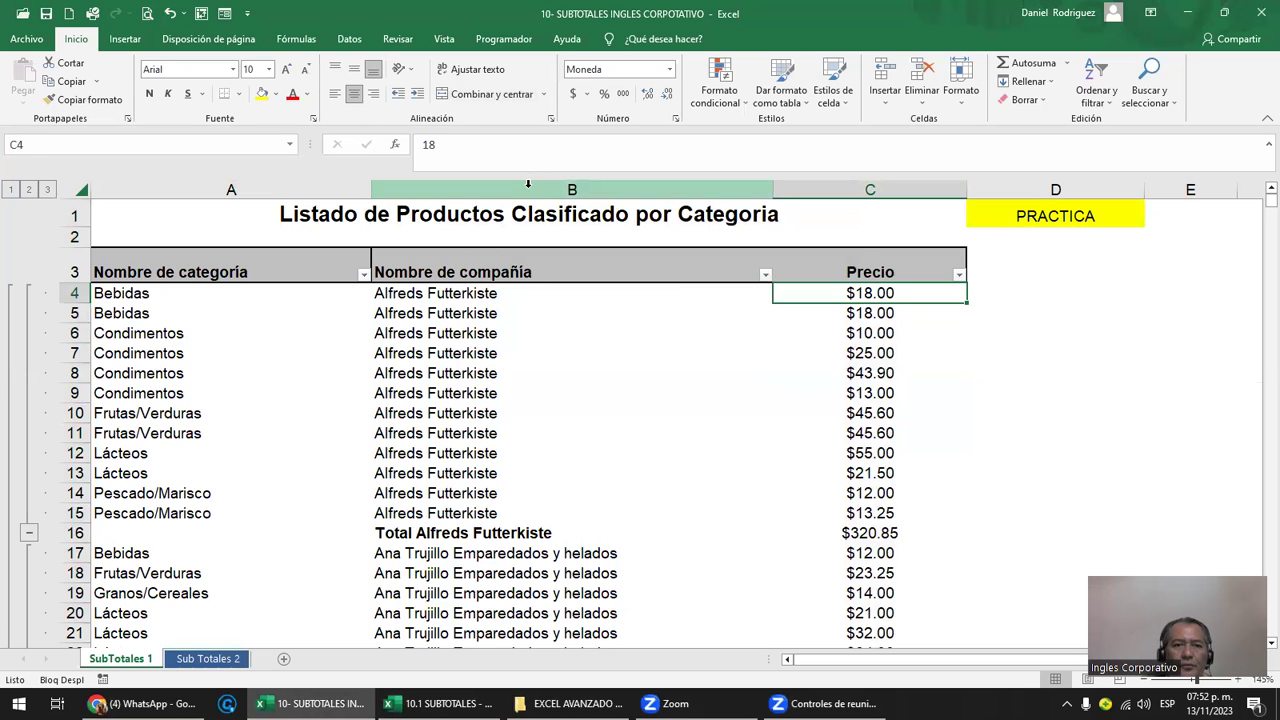
click(528, 186)
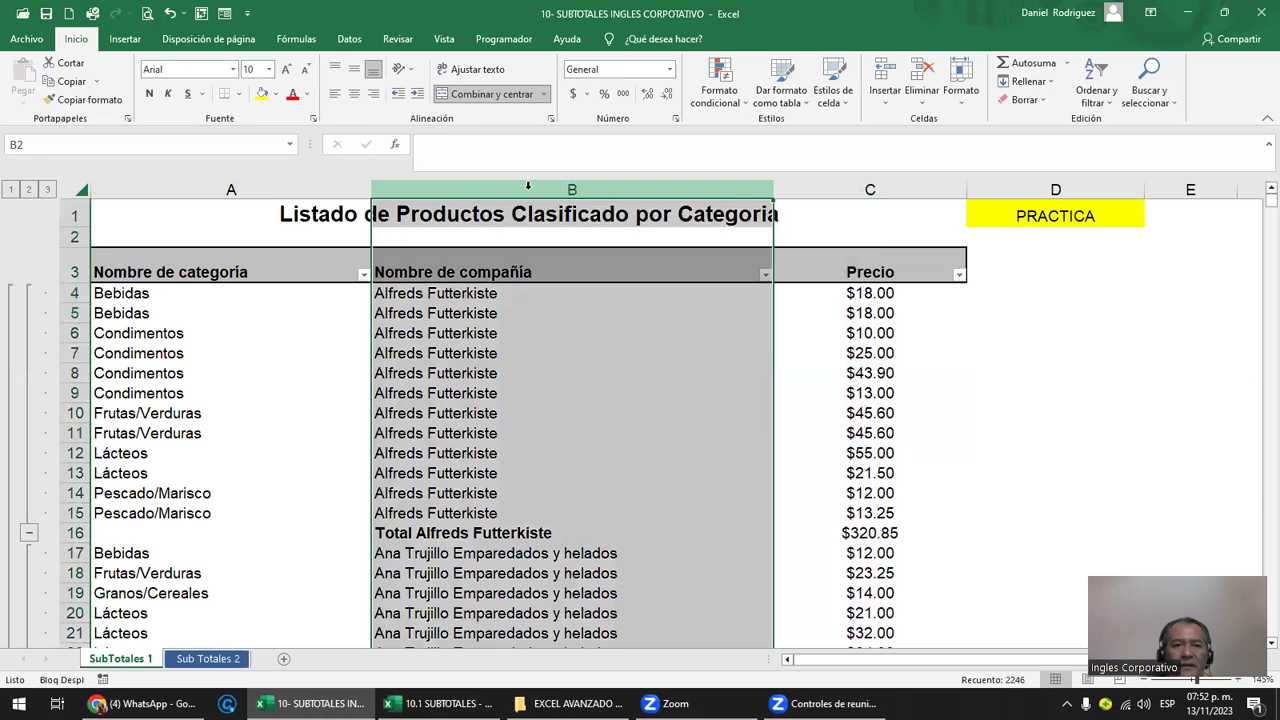
- Filter Nombre de categoría to only blank (Vacías) entries, leaving just the Total rows
click(211, 183)
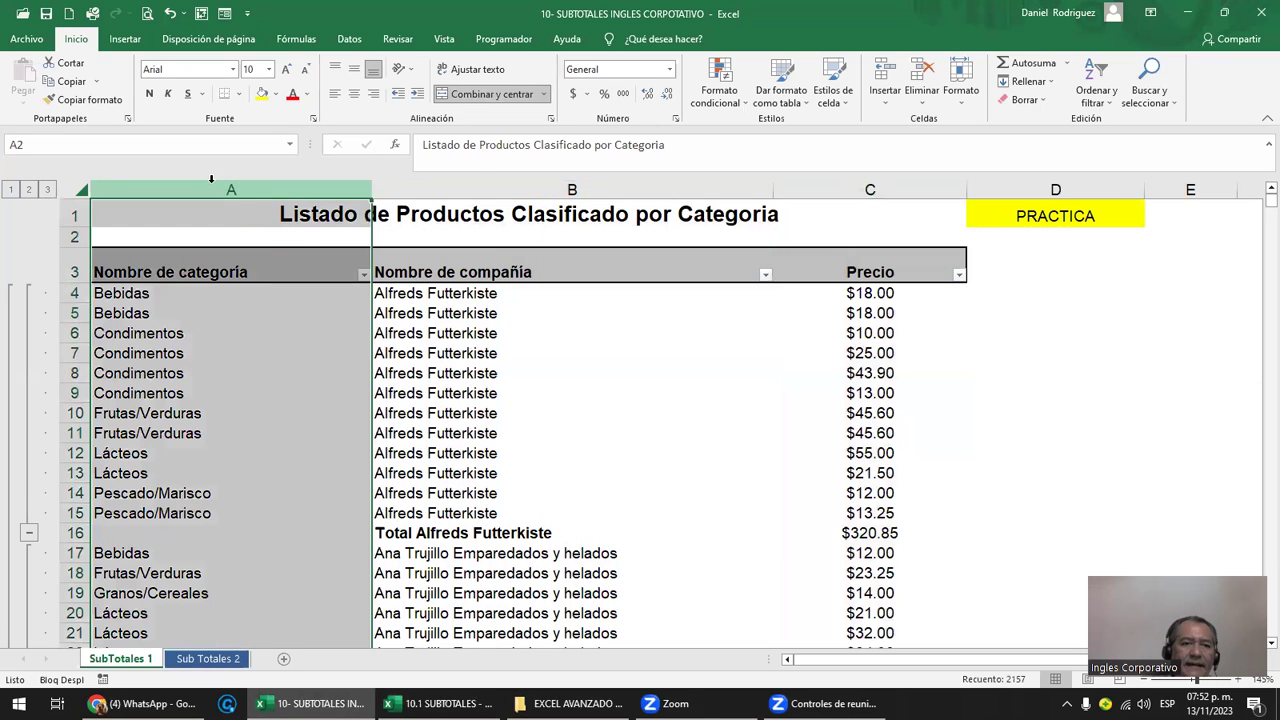
click(364, 278)
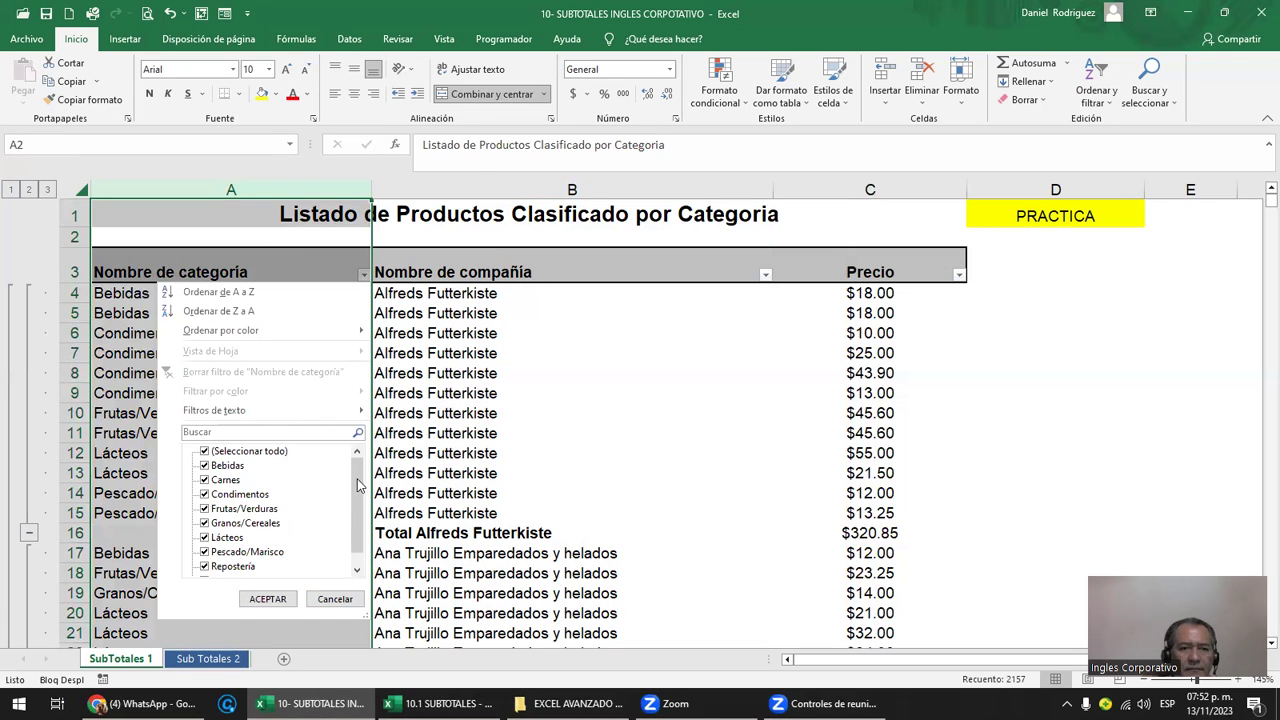
scroll(359, 487, down, 1)
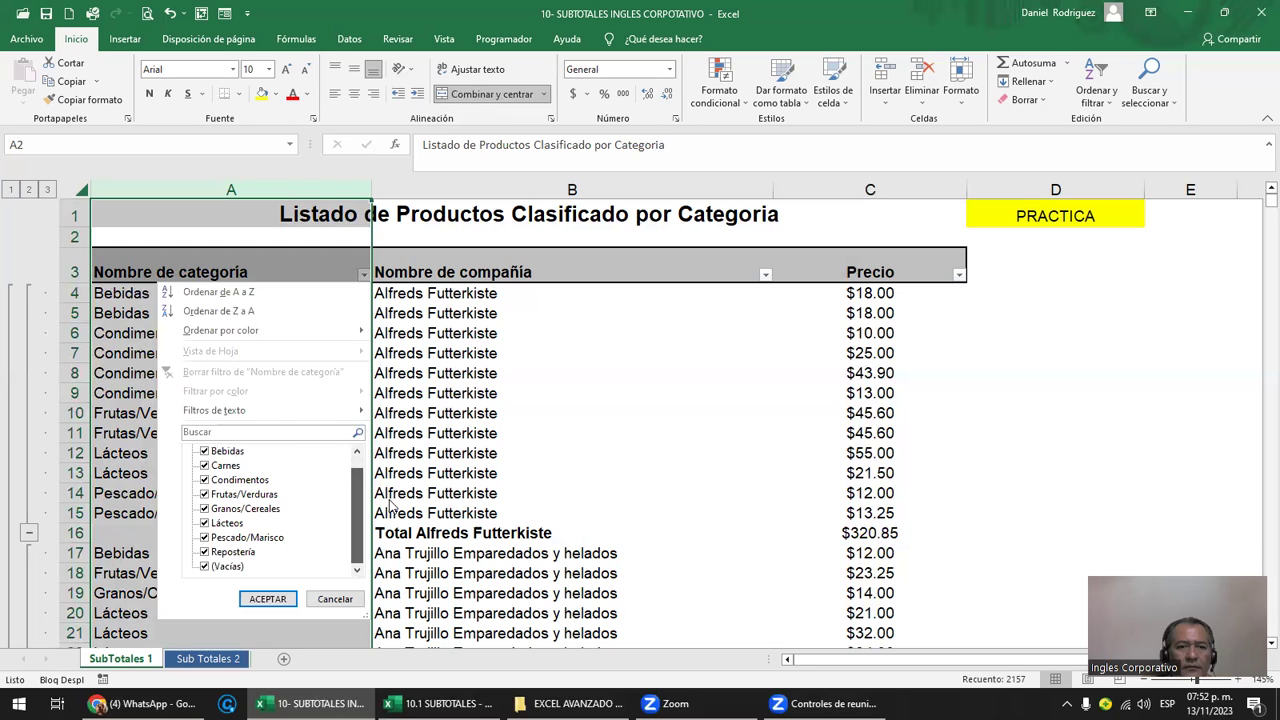
click(220, 453)
click(212, 453)
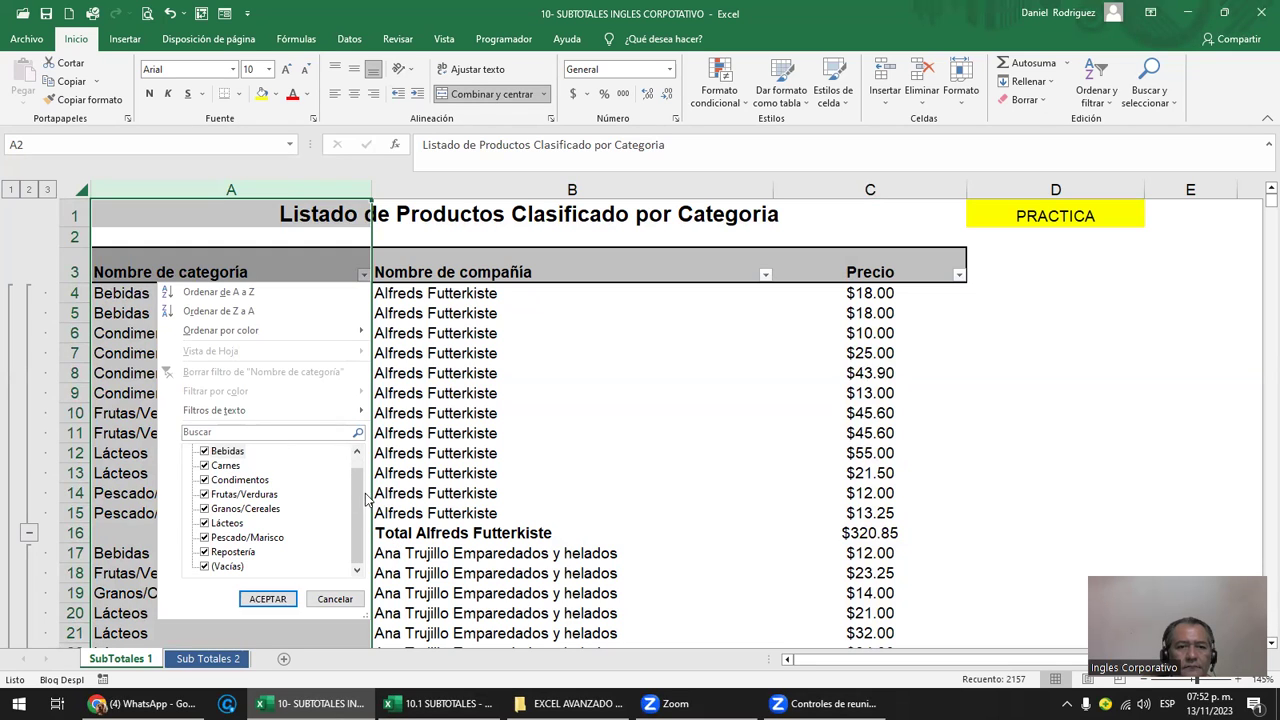
scroll(203, 458, up, 1)
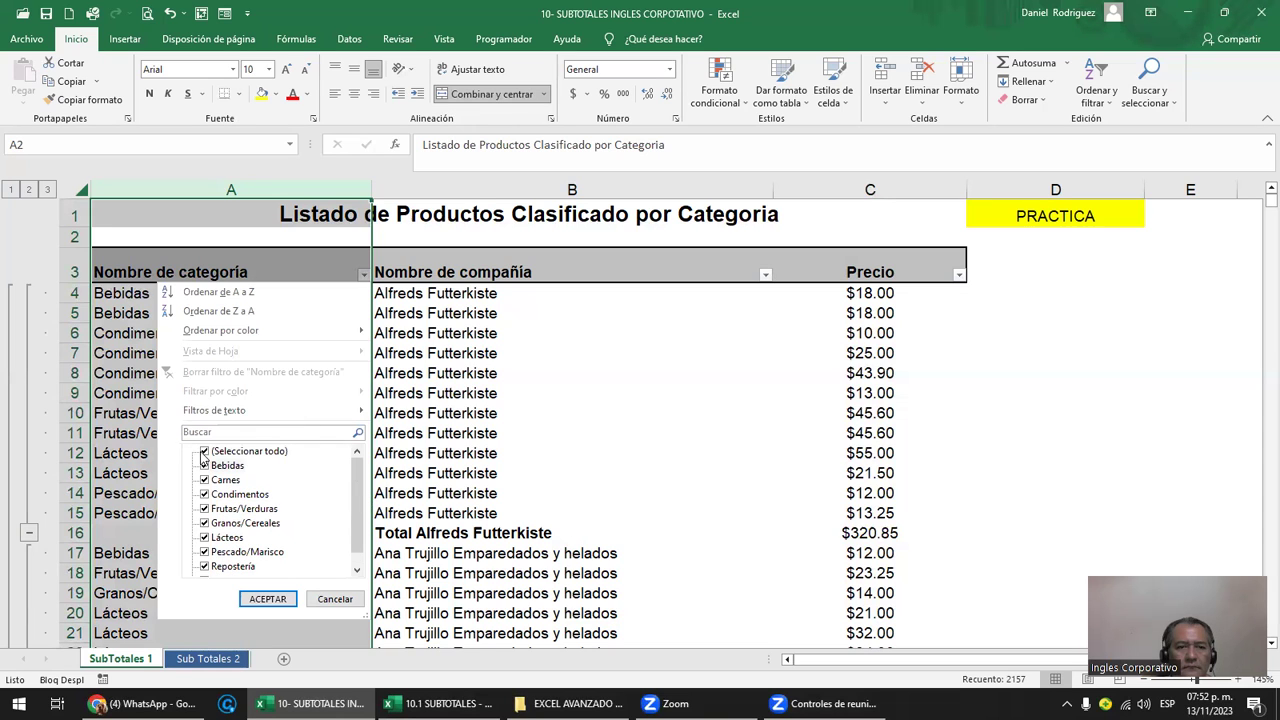
click(205, 451)
scroll(362, 487, down, 1)
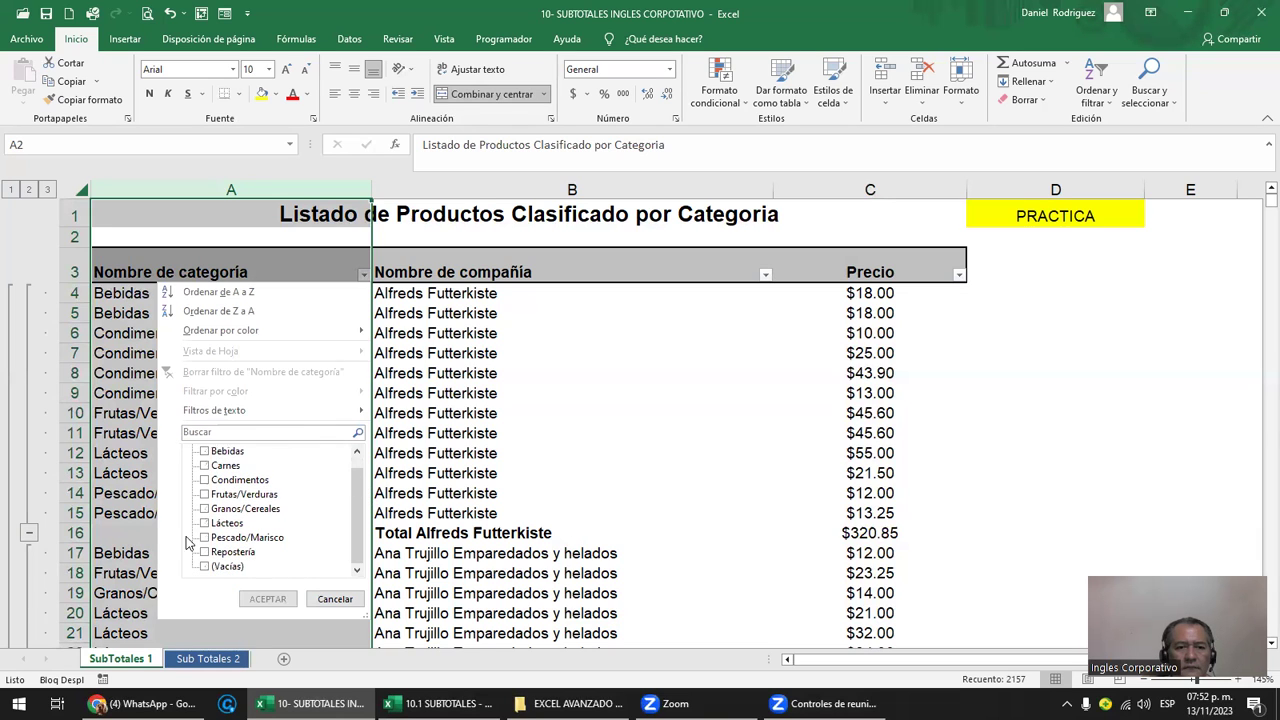
click(226, 566)
click(268, 599)
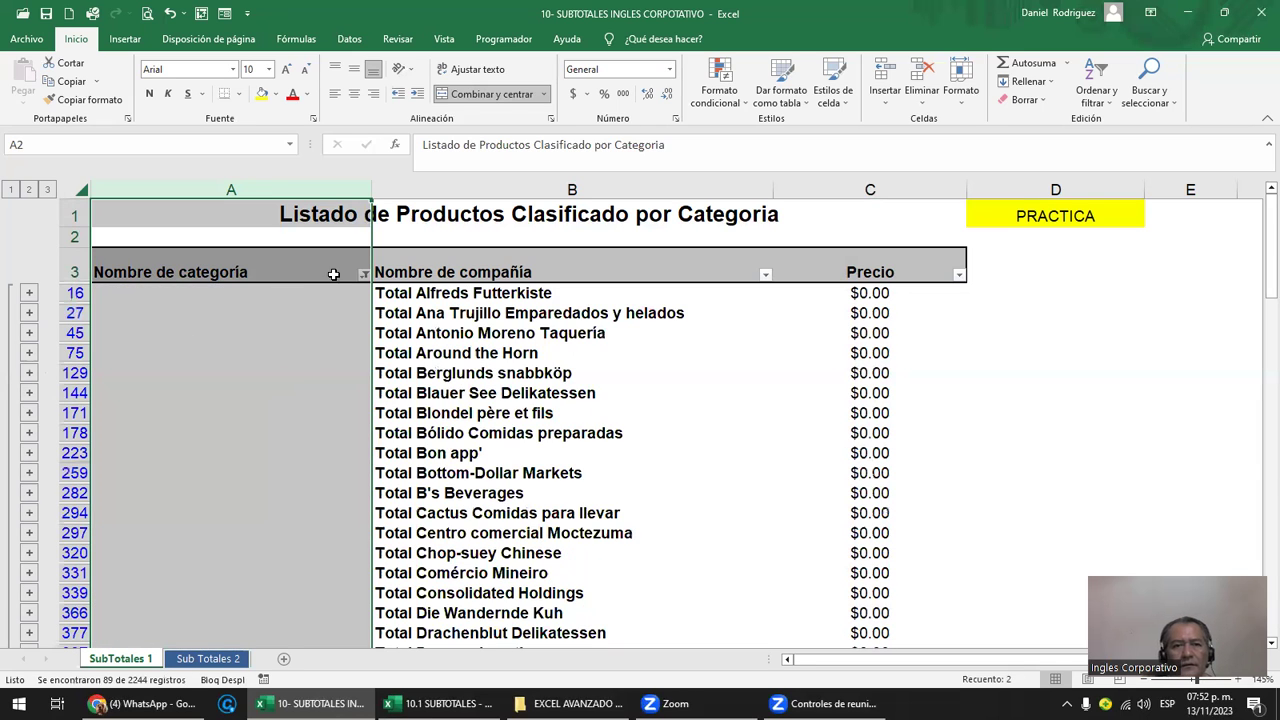
- Clear the Nombre de categoría filter so every product row shows again
click(364, 275)
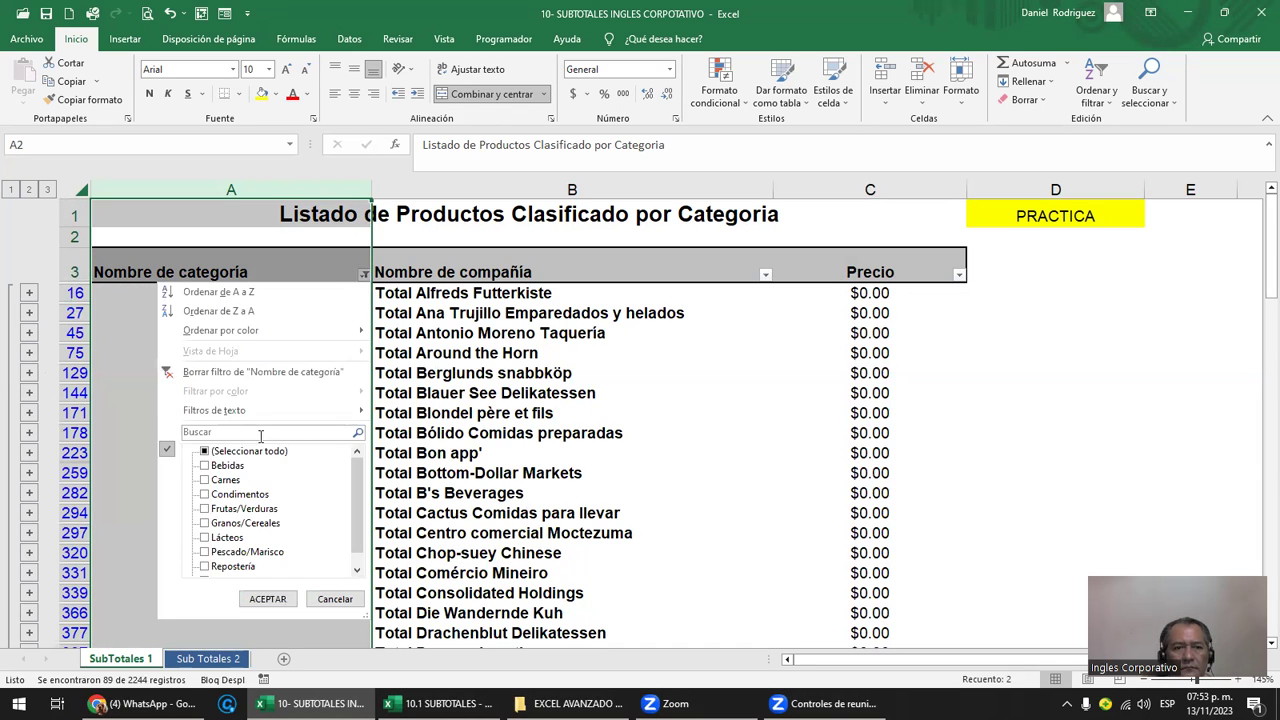
click(225, 372)
click(490, 272)
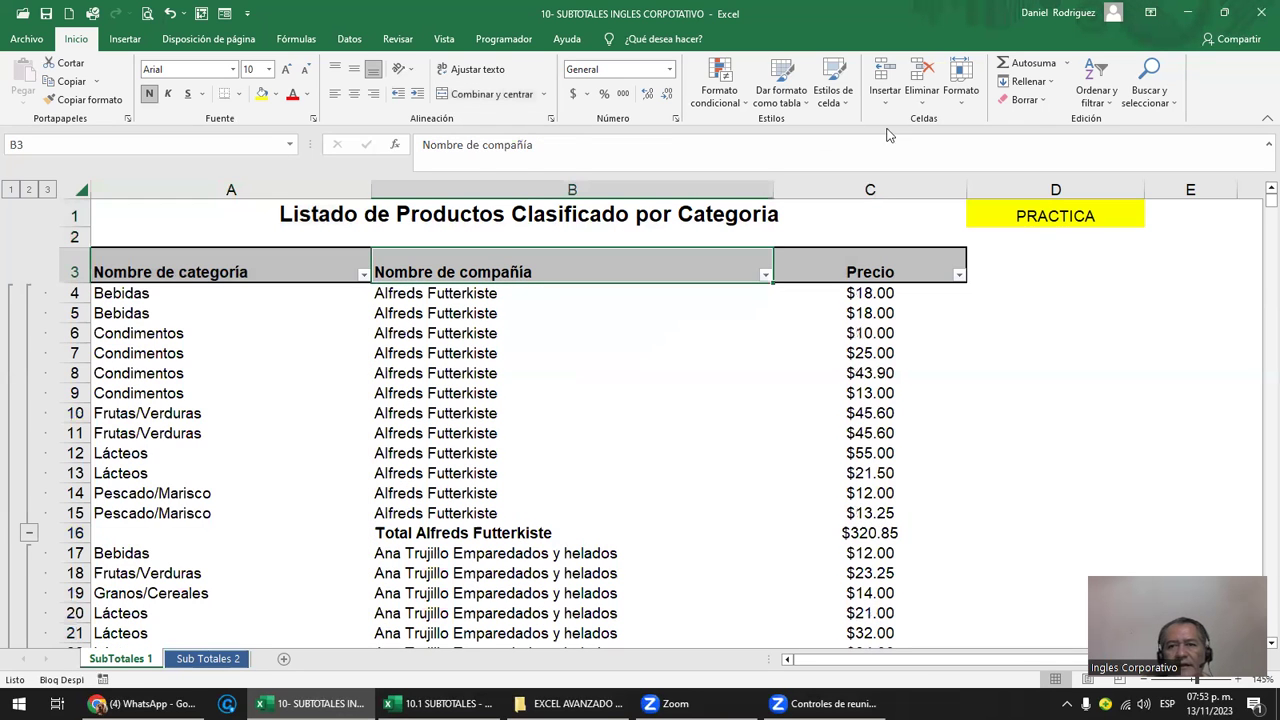
- Add Suma subtotals of Precio at each change in Nombre de categoría via Datos > Subtotal
click(349, 38)
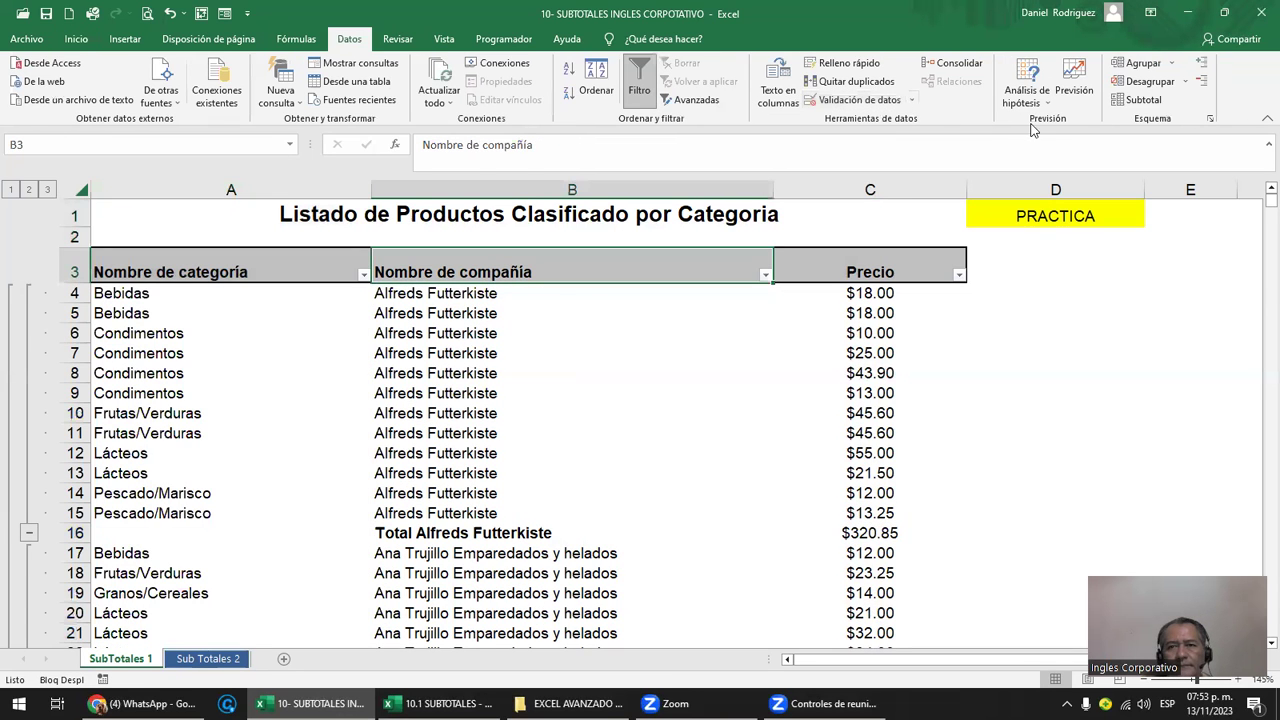
click(1143, 100)
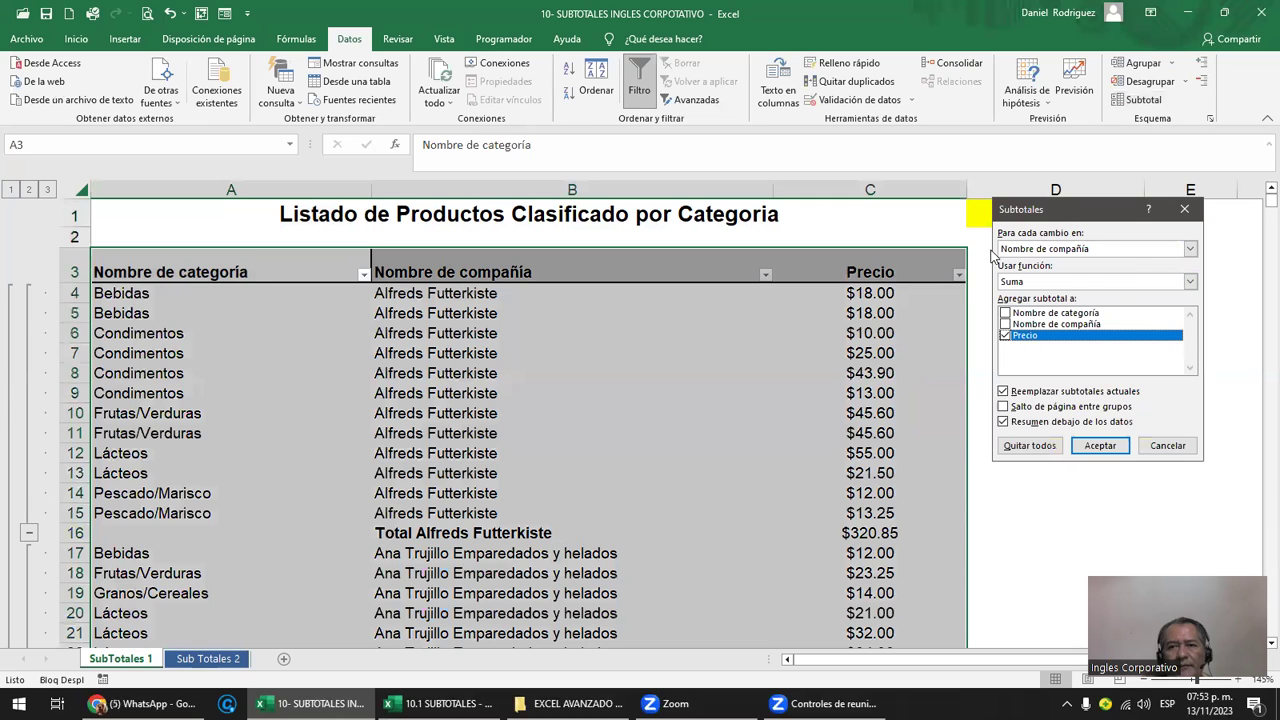
click(1030, 250)
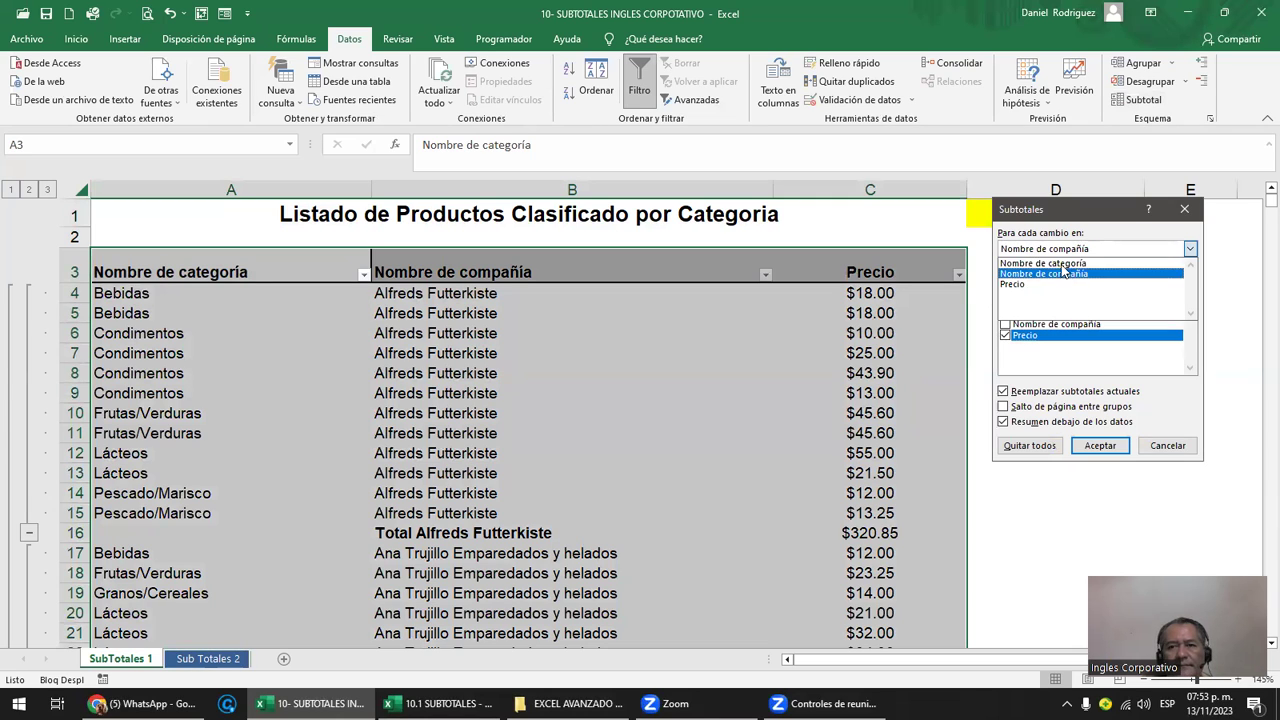
click(1062, 264)
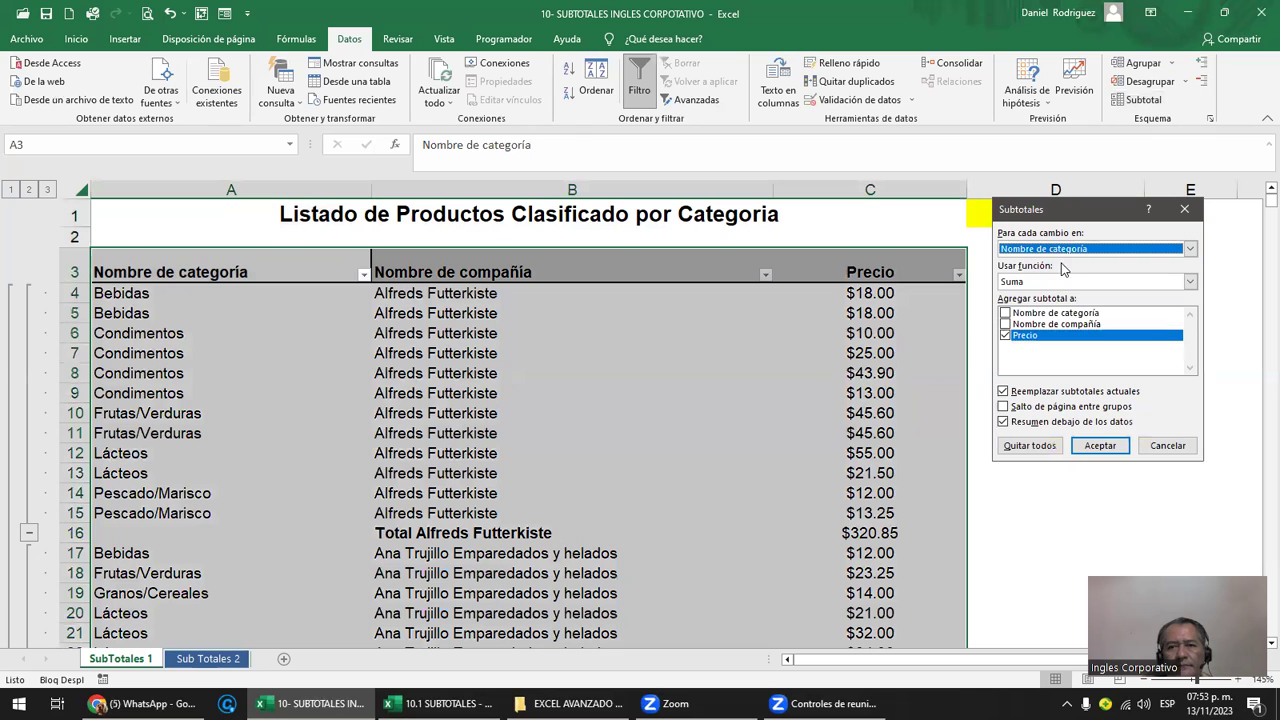
click(1106, 445)
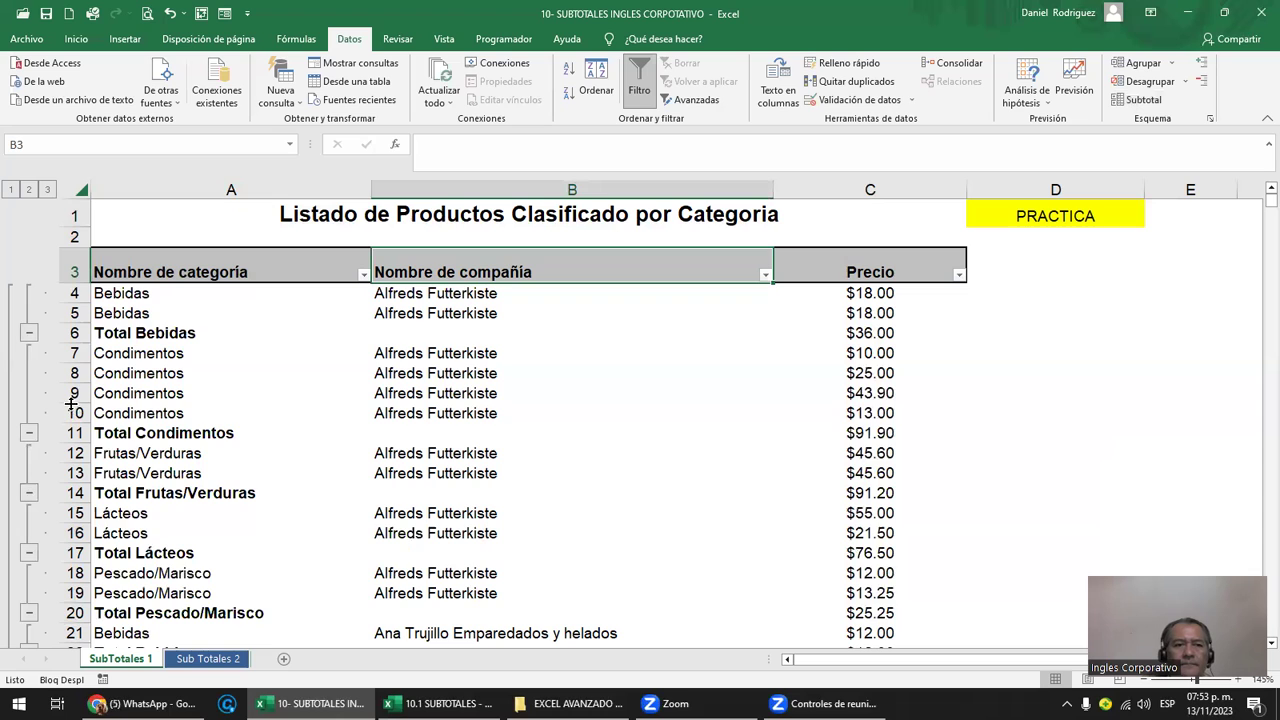
- Select the Bebidas entries to count them, ending on the first Bebidas cell
drag(116, 289, 187, 414)
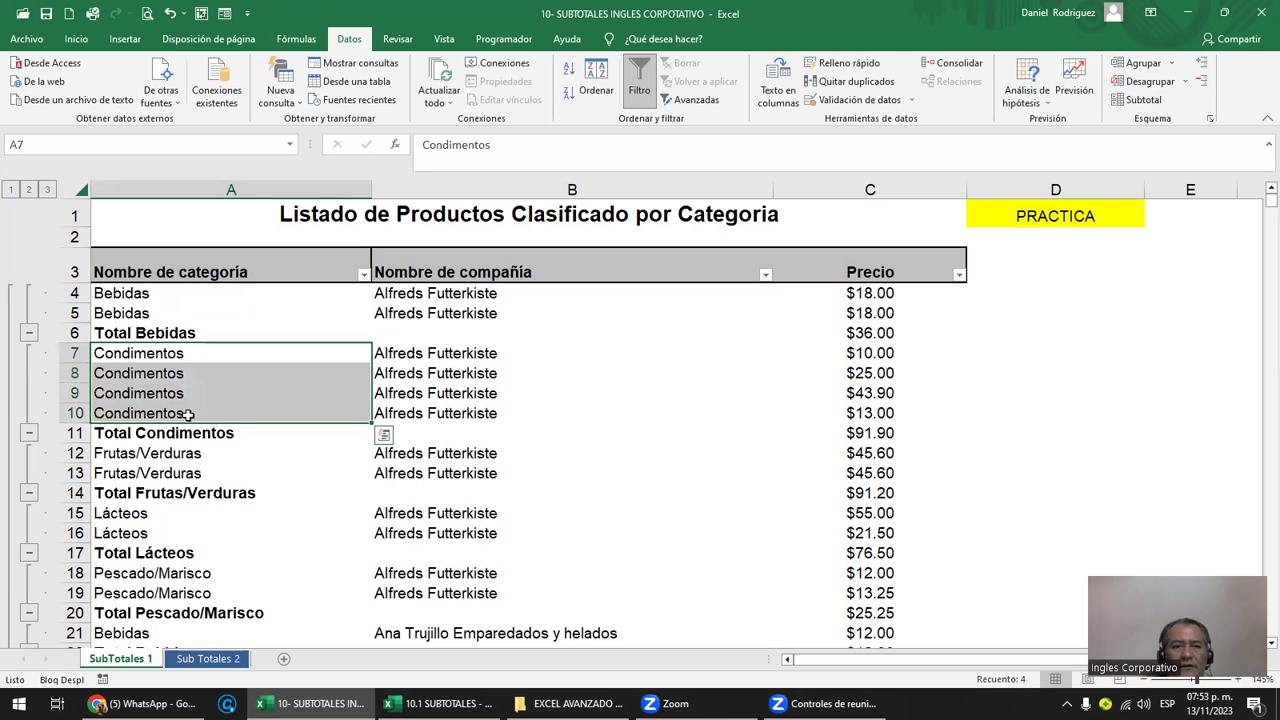
click(155, 355)
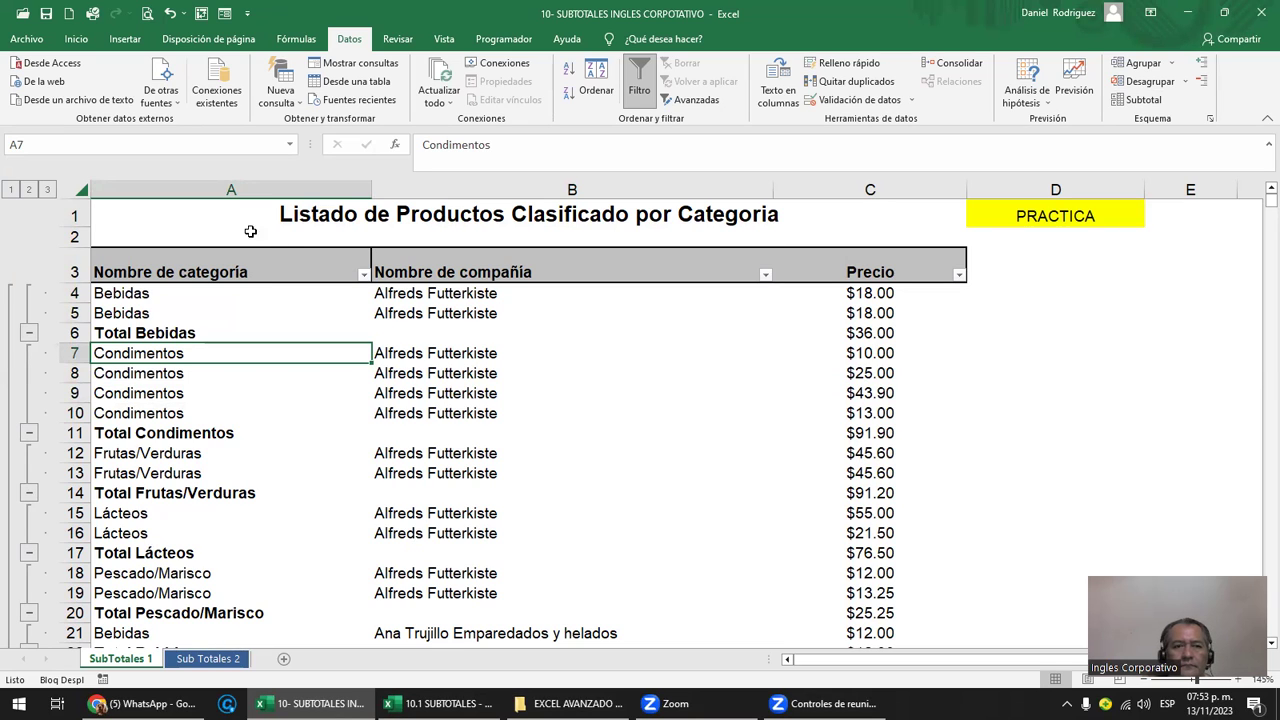
click(137, 296)
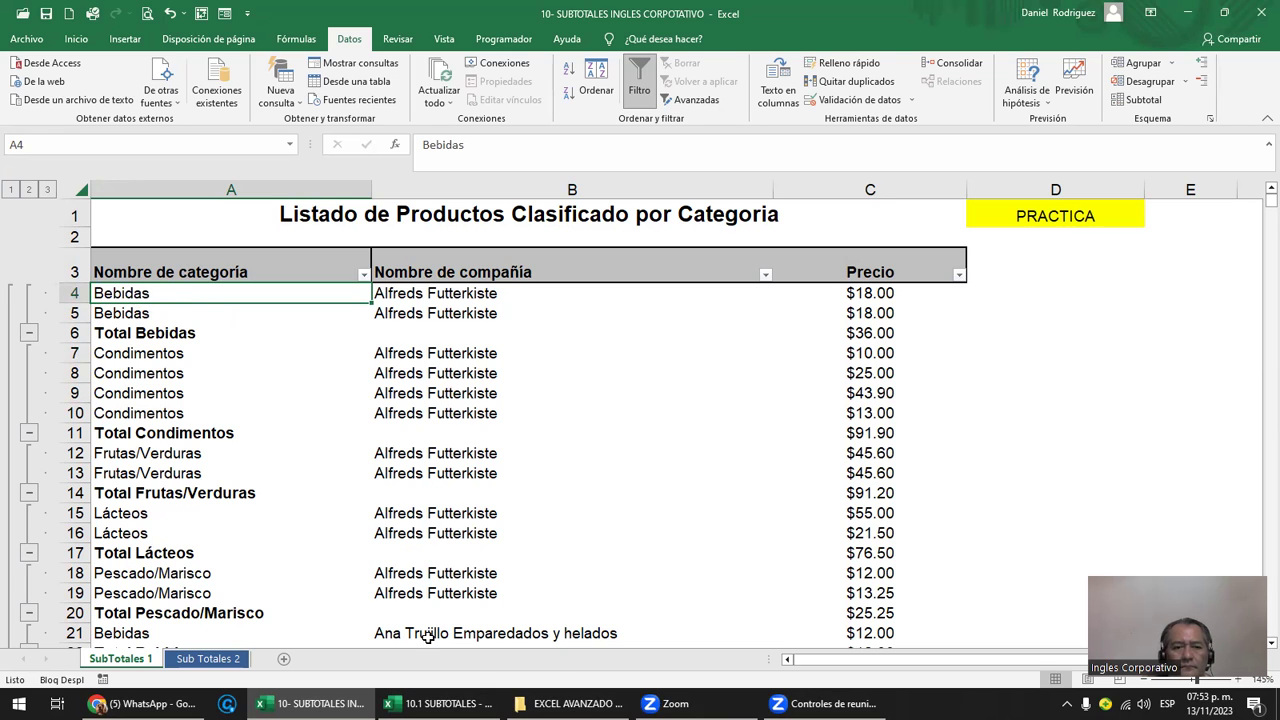
- Browse the students' shared photos in WhatsApp, close the viewer, and return to the workbook
click(145, 703)
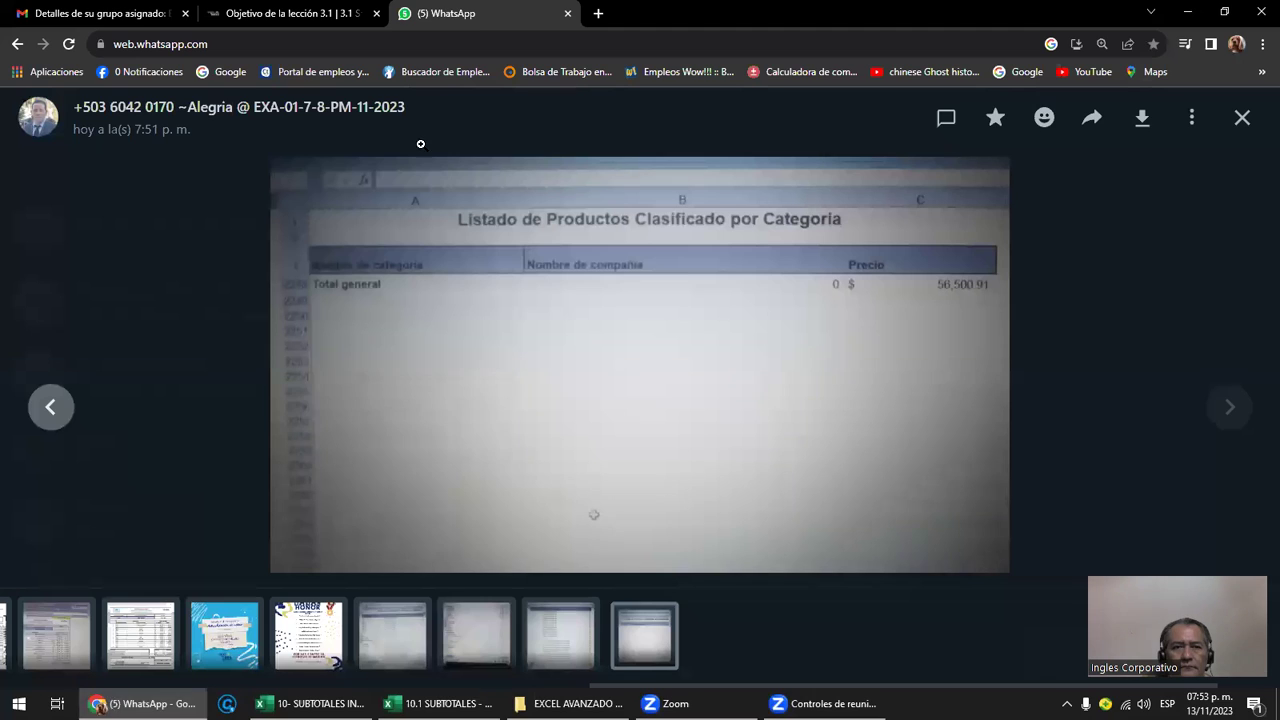
click(50, 407)
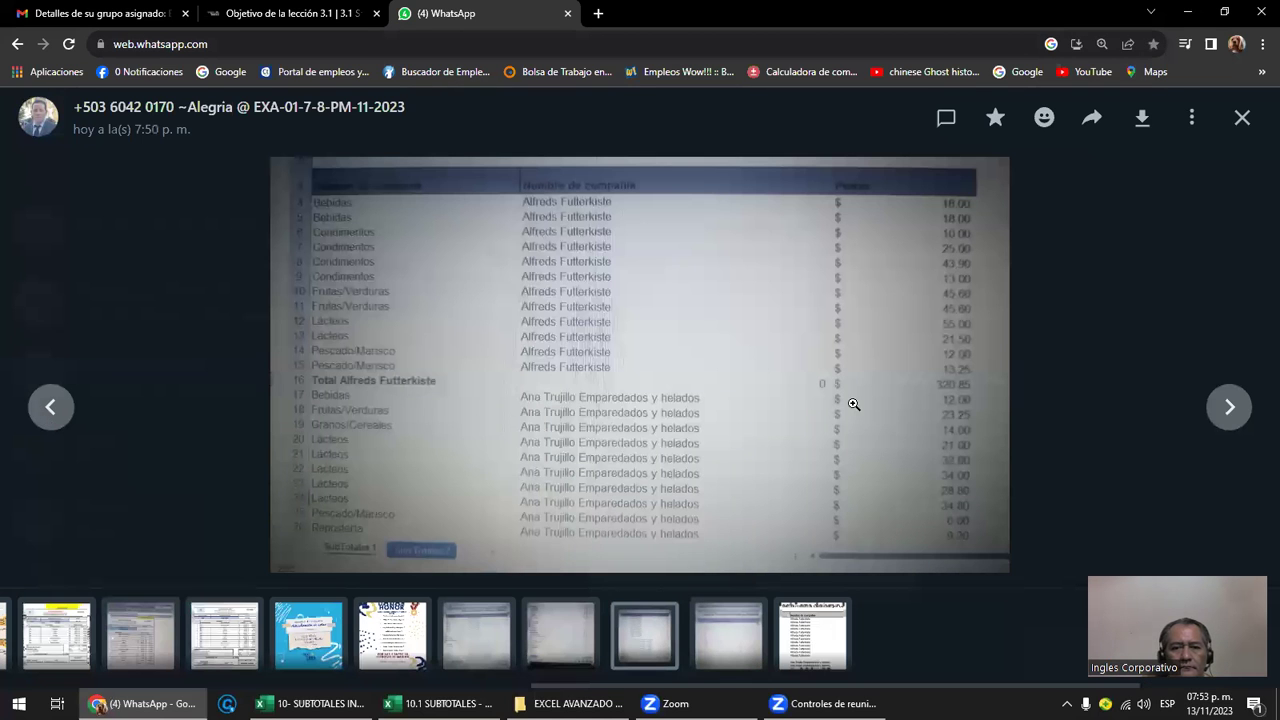
click(1240, 415)
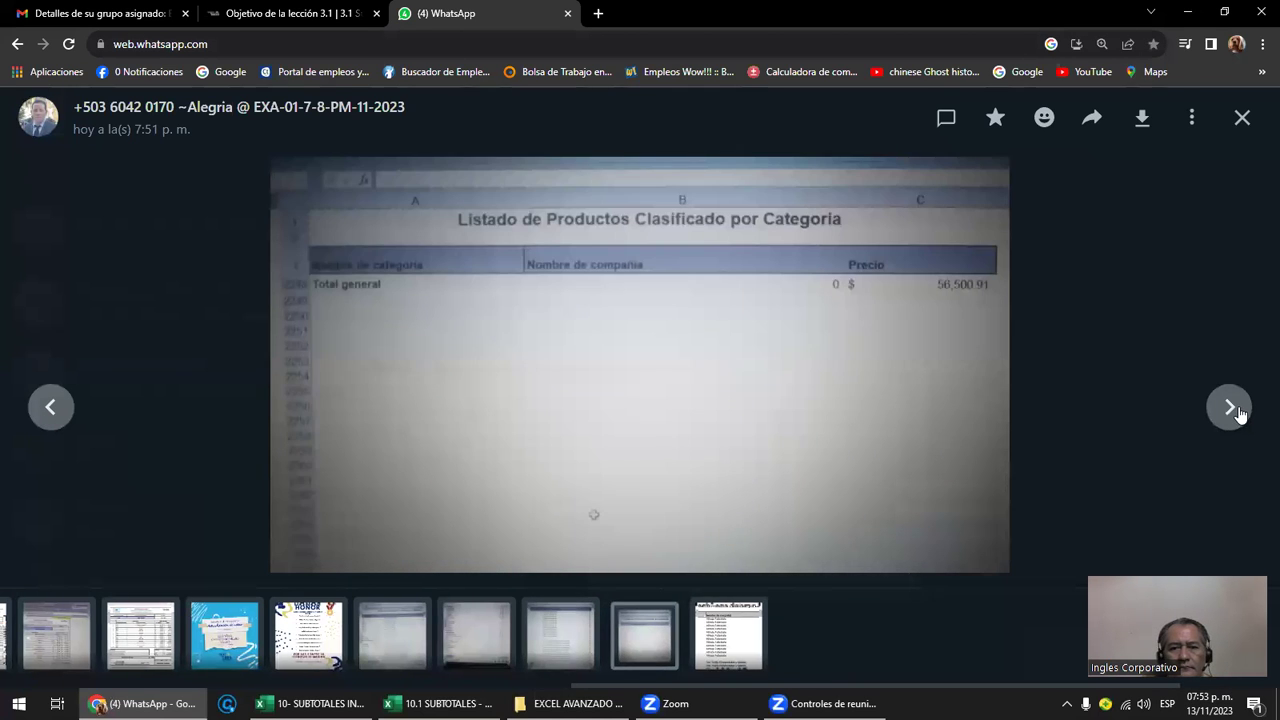
click(1240, 415)
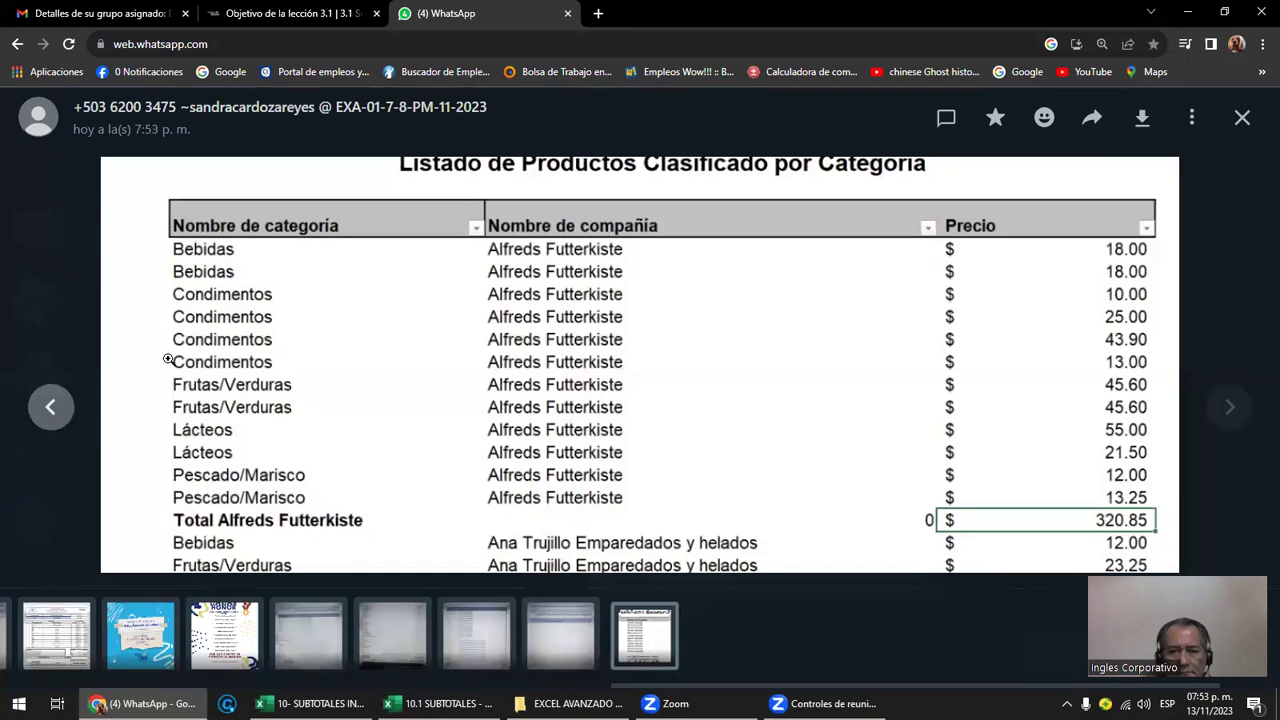
key(Escape)
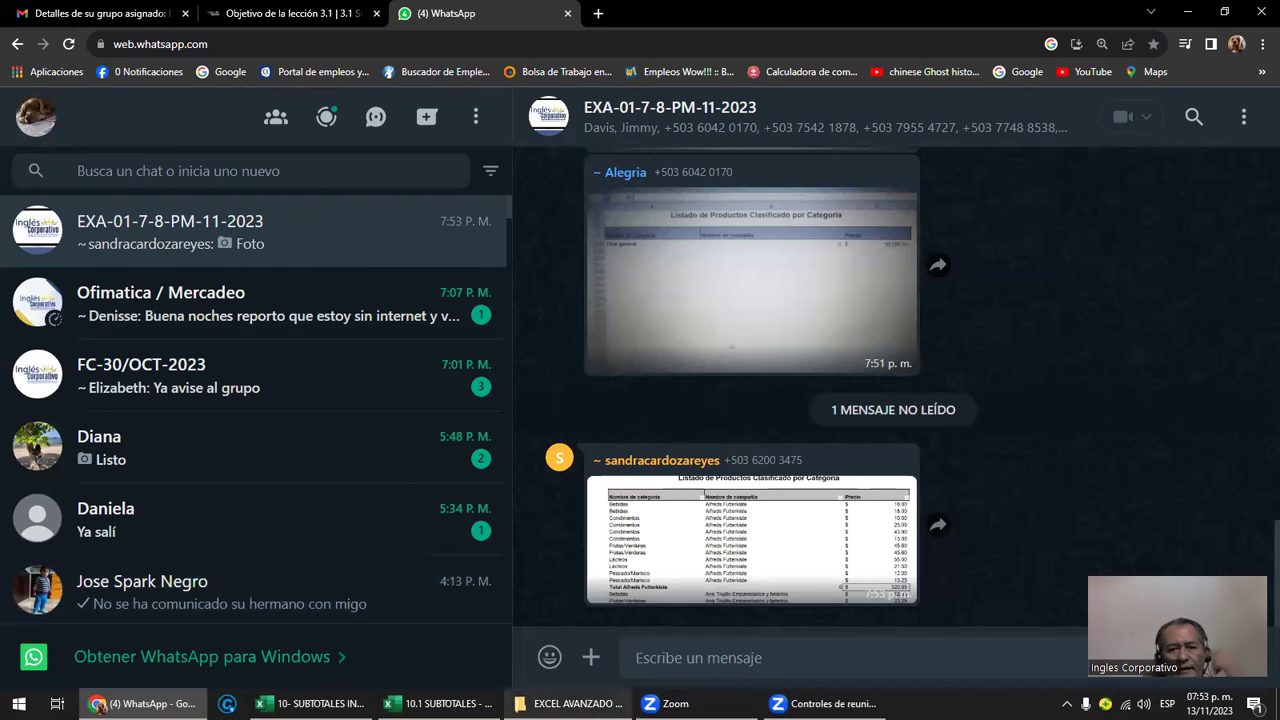
click(310, 704)
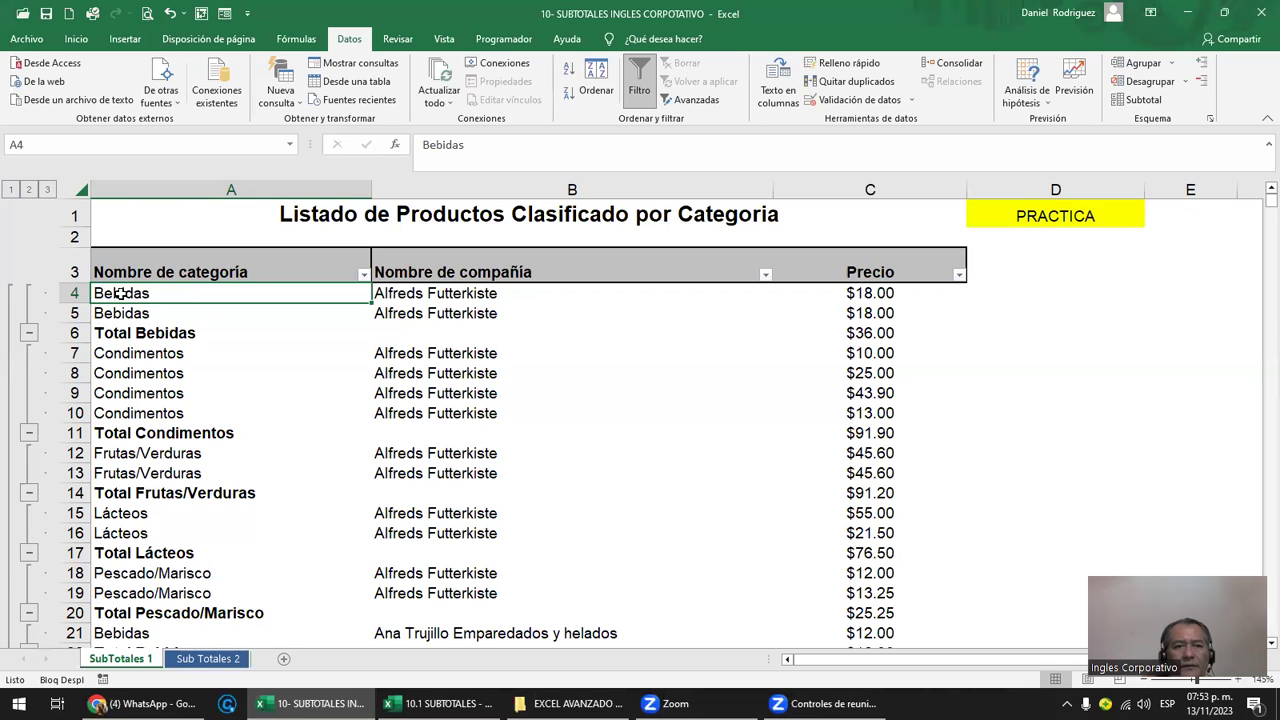
- Count the Bebidas and Condimentos rows, scroll the category groups, then select Frutas/Verduras in row 12
drag(120, 293, 125, 309)
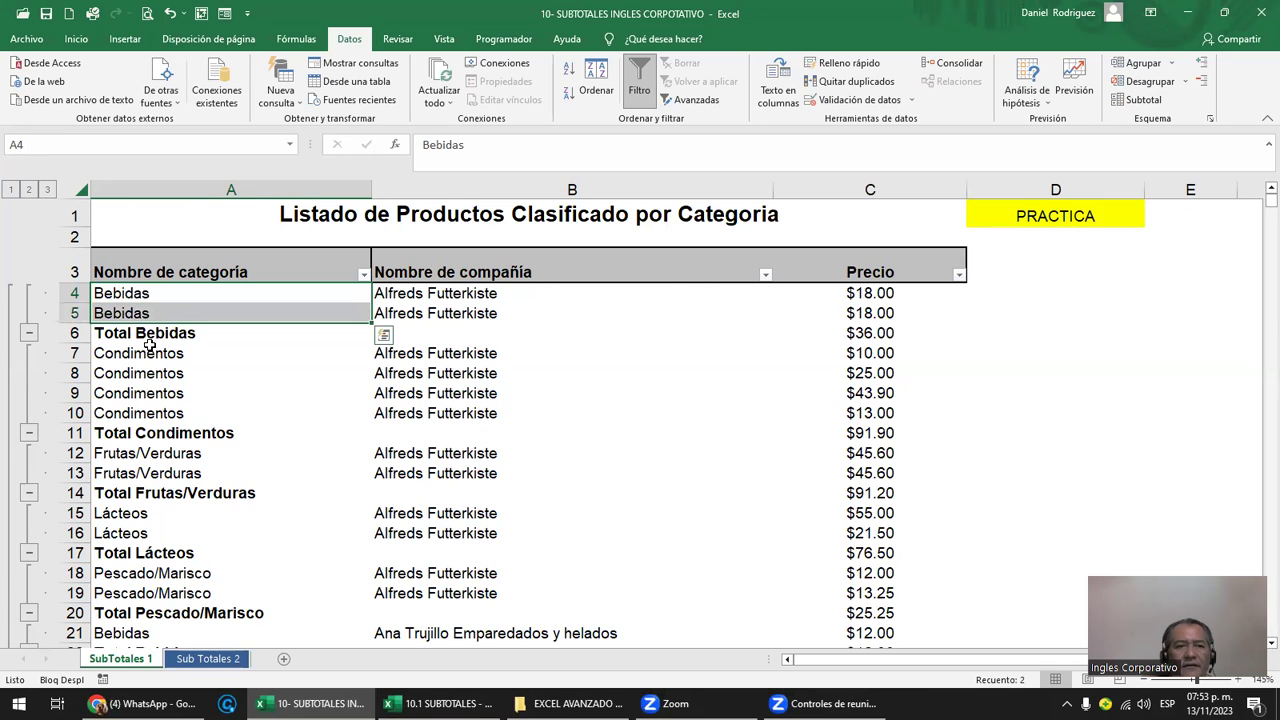
drag(147, 357, 140, 395)
scroll(225, 475, down, 3)
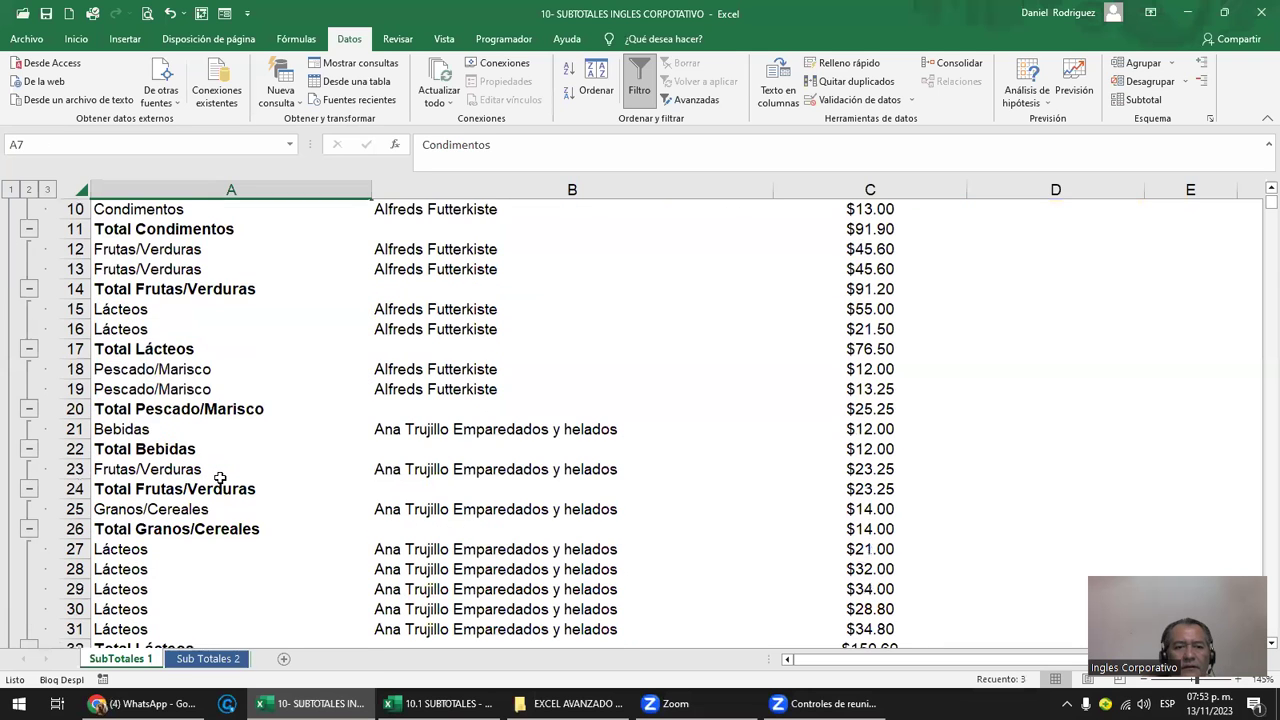
scroll(225, 475, down, 1)
scroll(225, 475, down, 1)
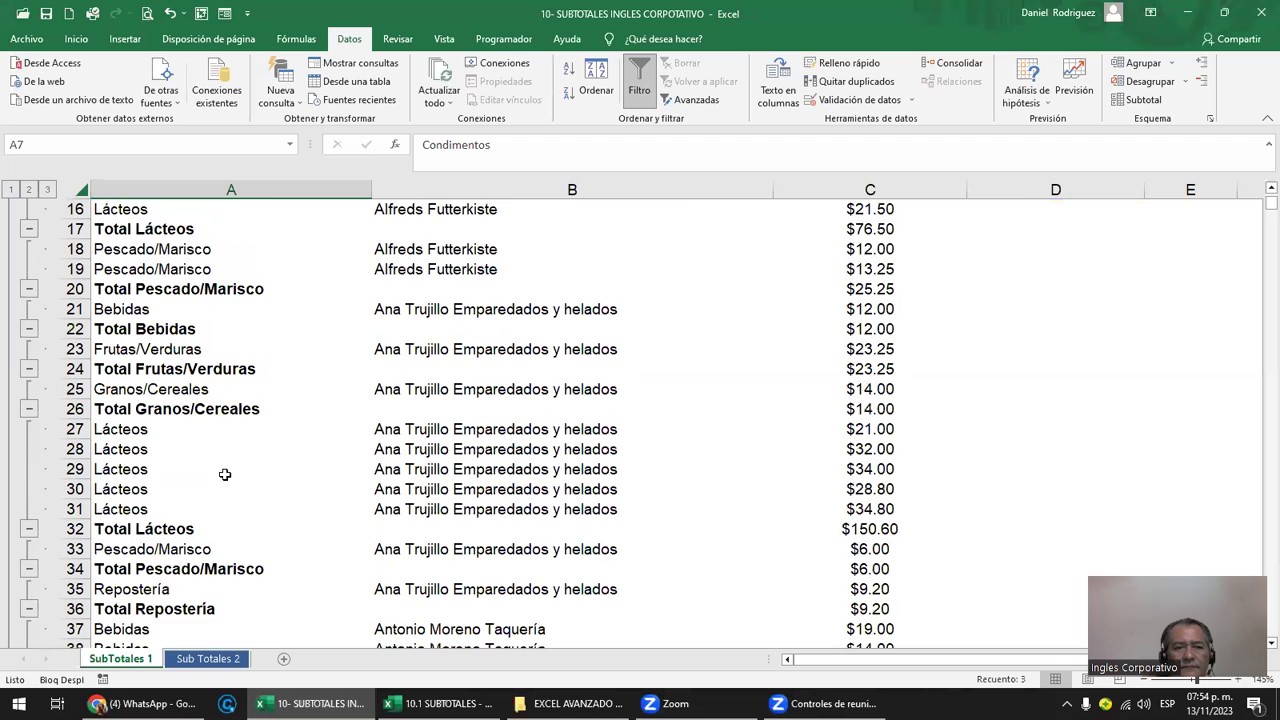
scroll(225, 475, up, 5)
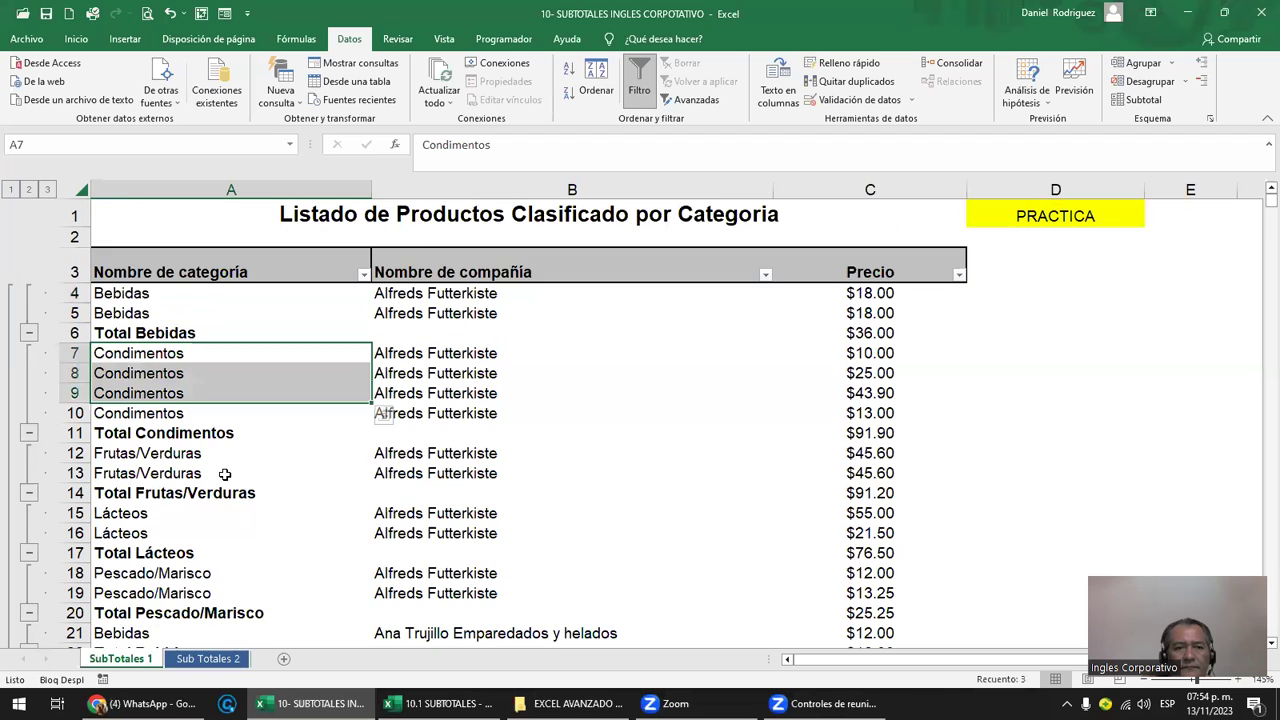
click(172, 458)
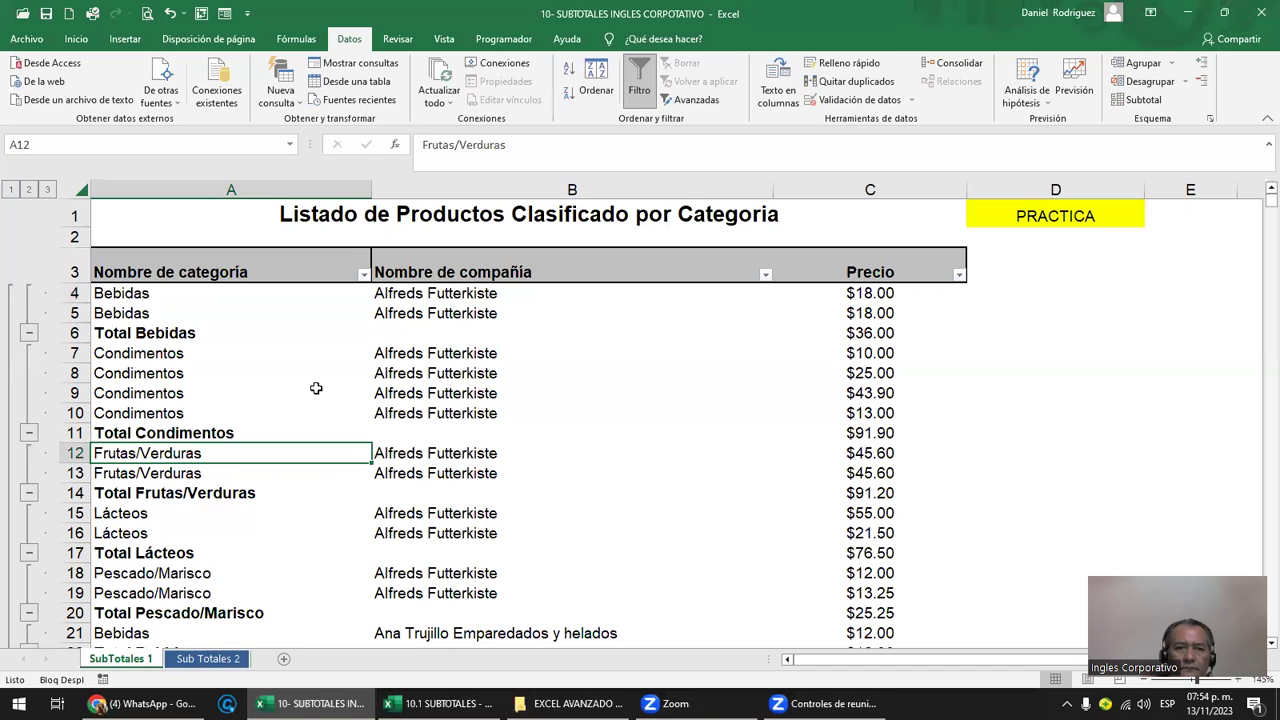
click(211, 659)
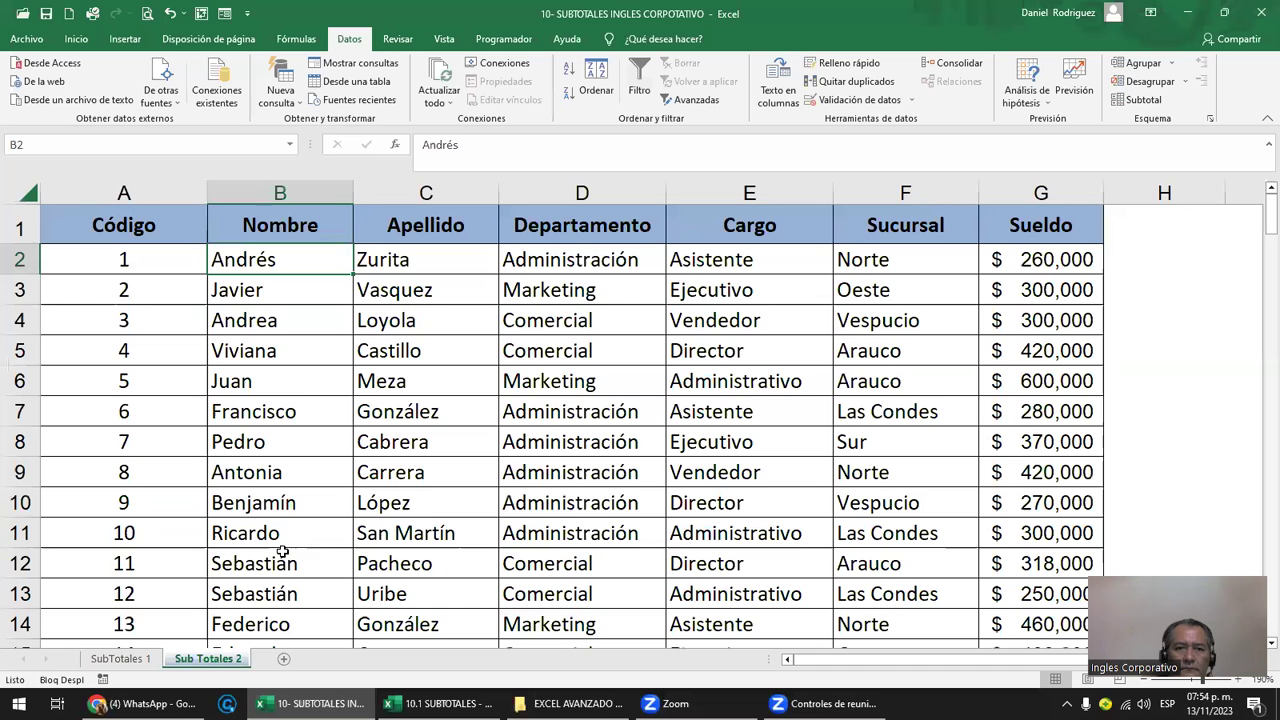
scroll(288, 280, down, 3)
scroll(291, 285, up, 3)
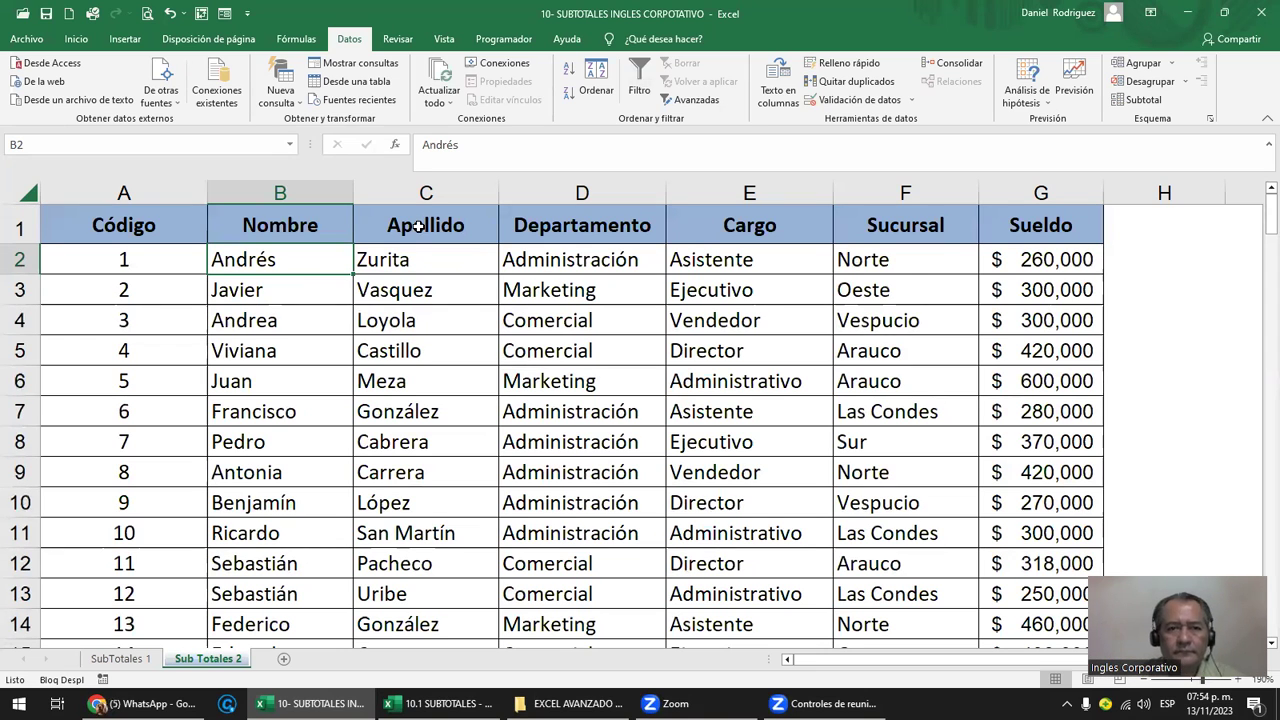
click(1180, 228)
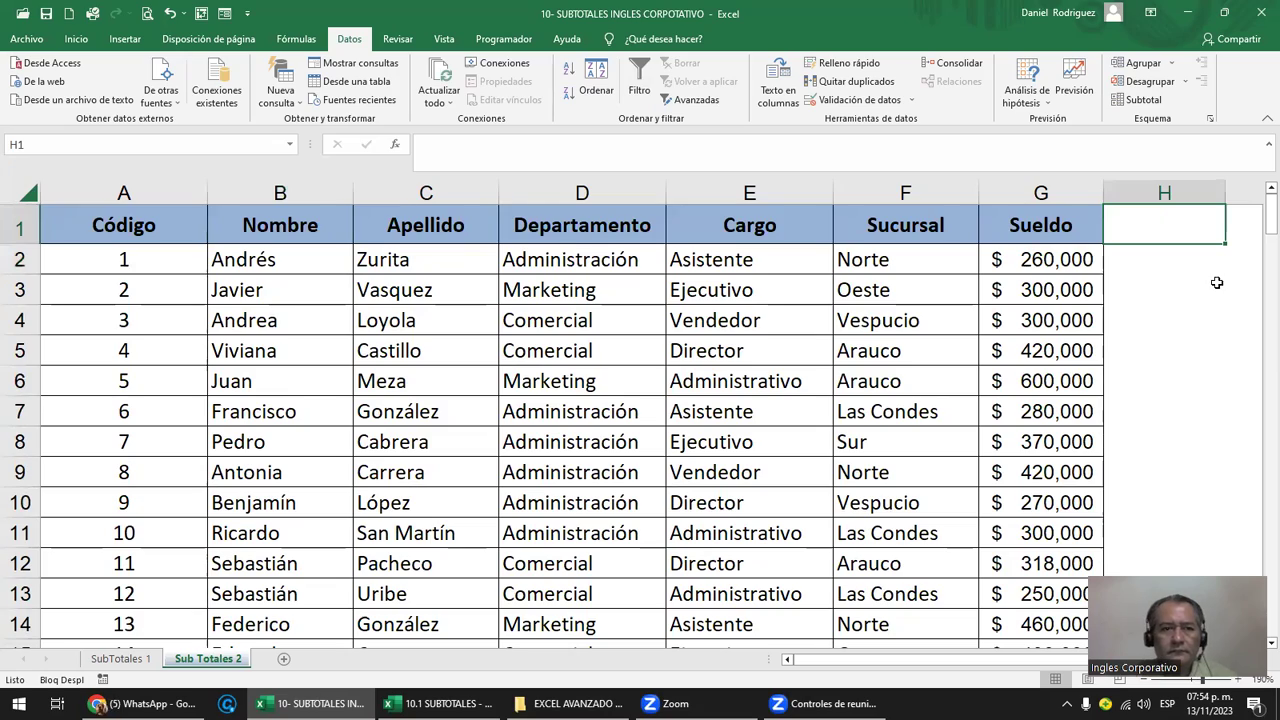
ctrl+scroll(1207, 284, down, 2)
ctrl+scroll(1207, 284, down, 2)
ctrl+scroll(1207, 284, down, 1)
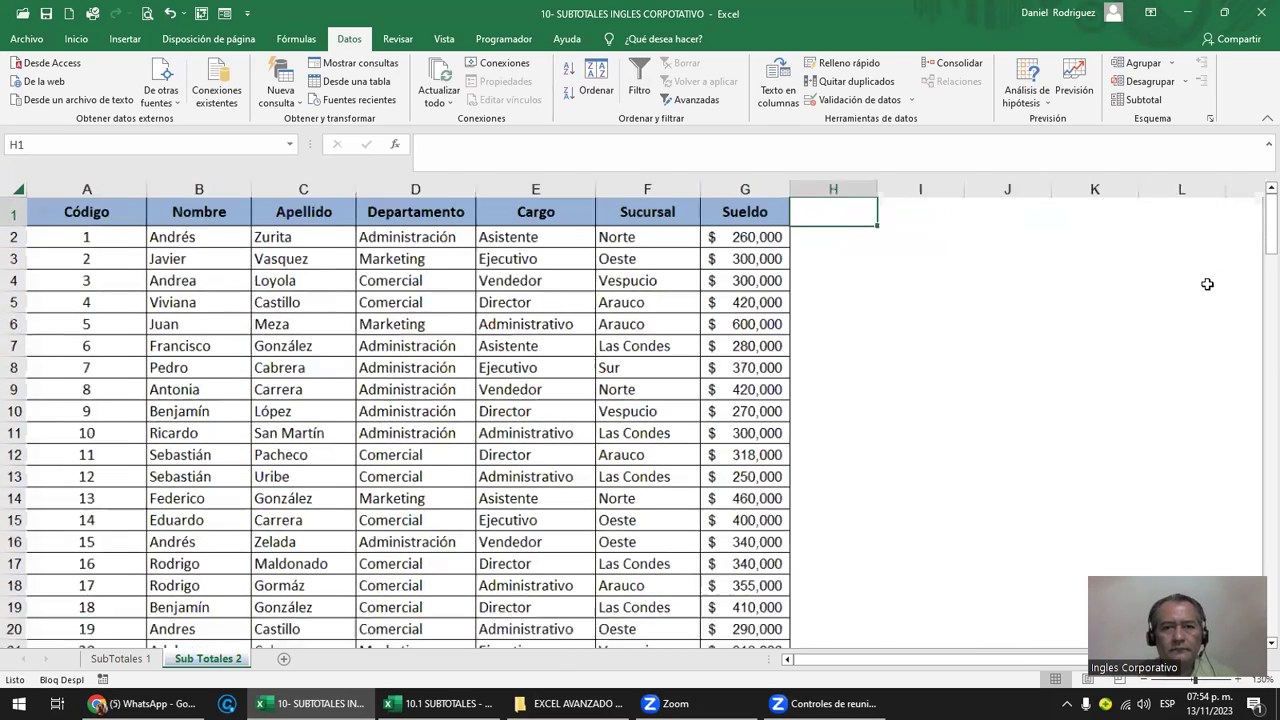
ctrl+scroll(1207, 284, down, 1)
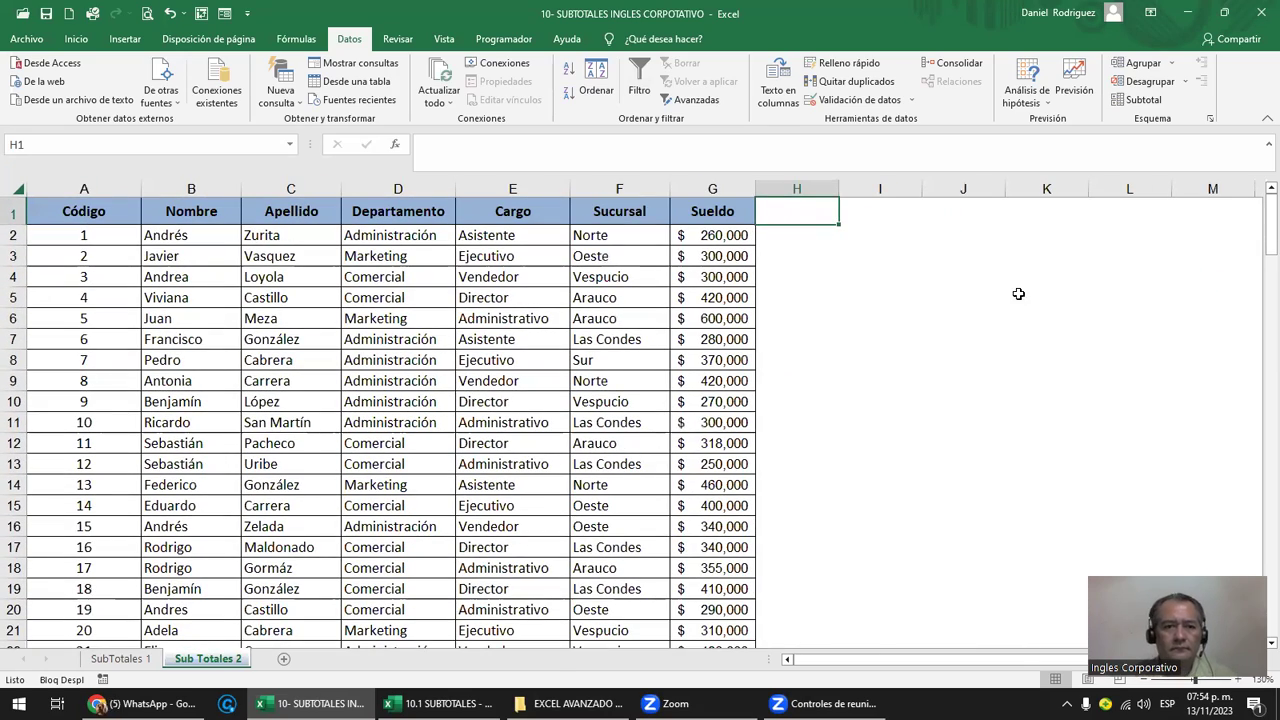
click(885, 217)
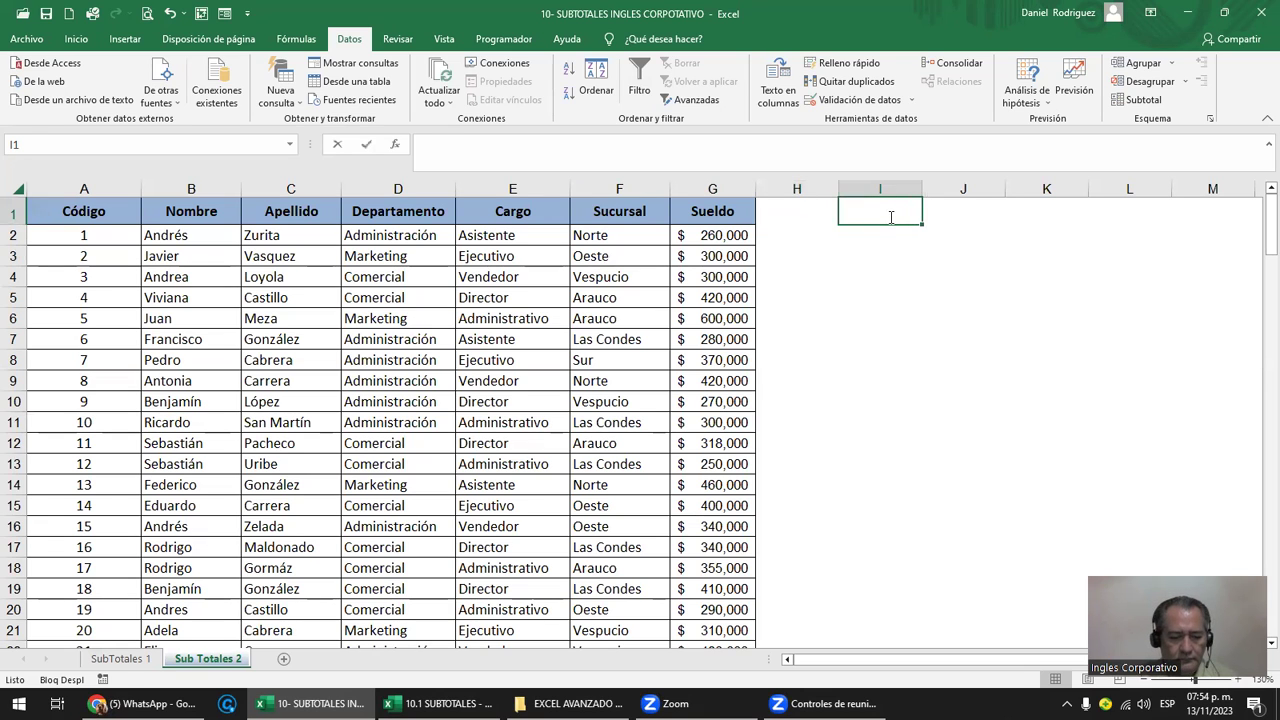
- Enter 'AGRUPAR POR DEPARTAMENTO Y TOTAL SUELDO' in cell I1 and reselect I1
text(AGRUPAR)
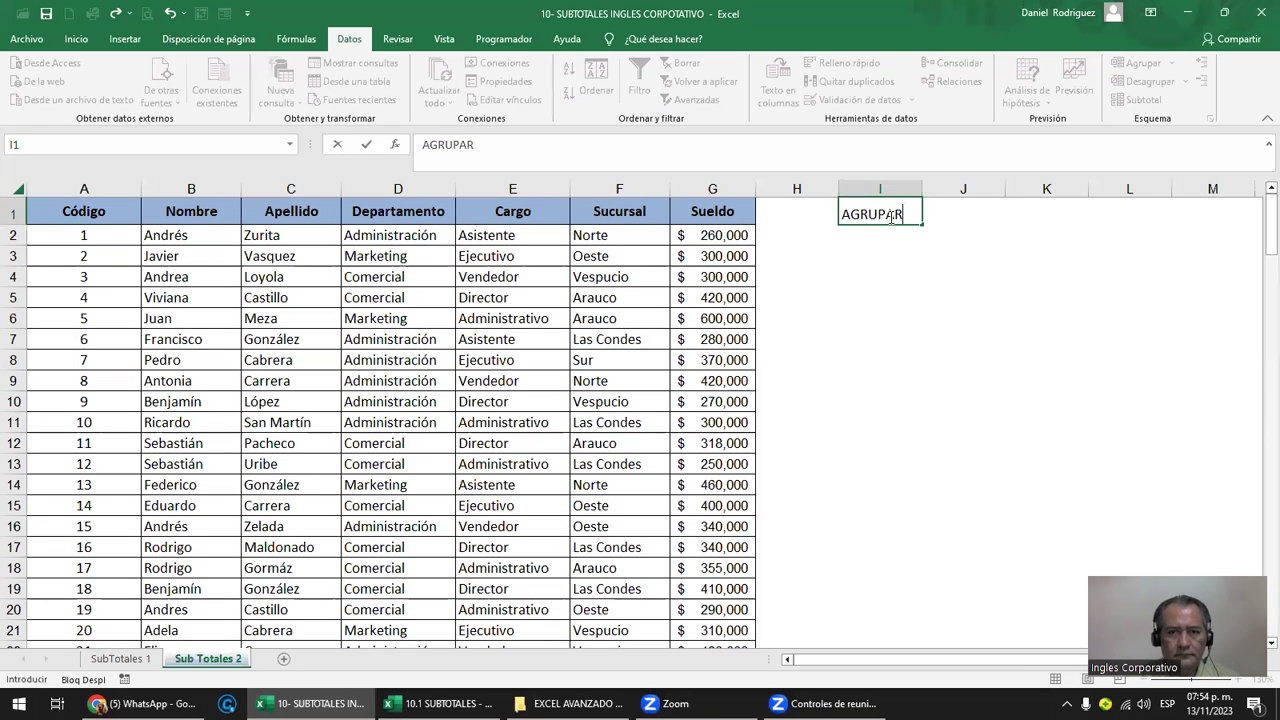
text( POR DEPARTAMENTO Y)
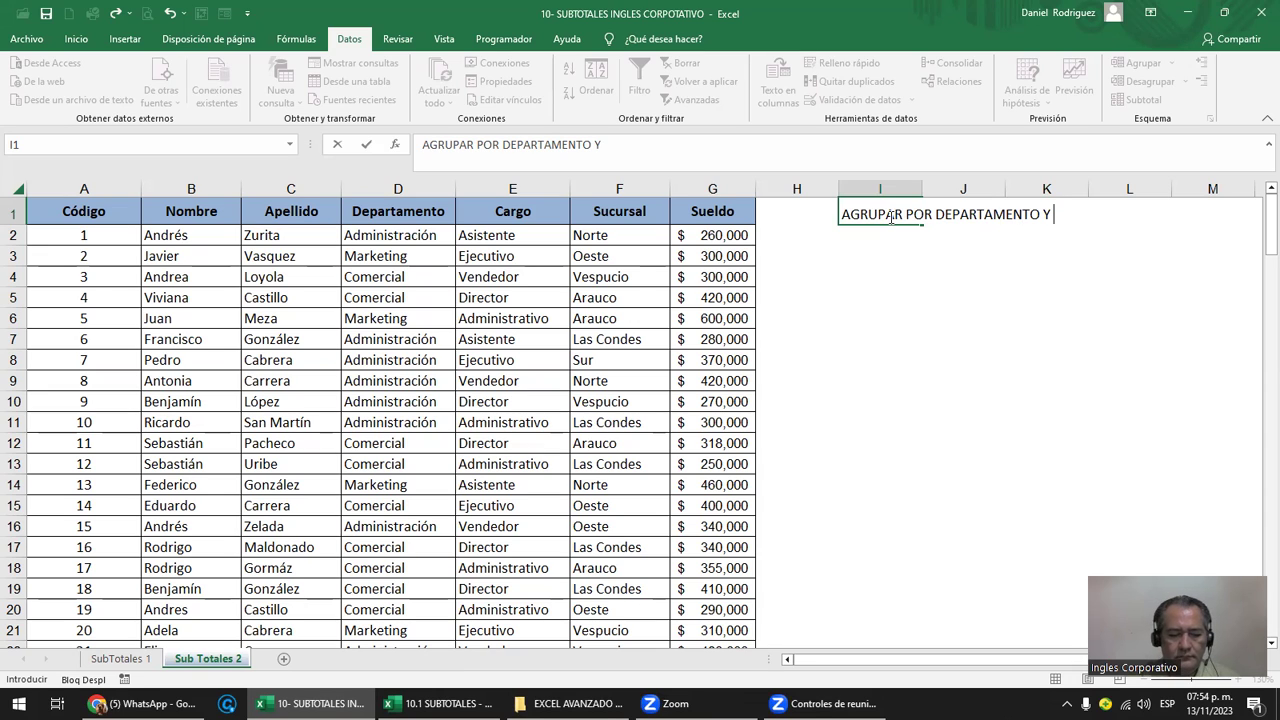
text(TOTAL)
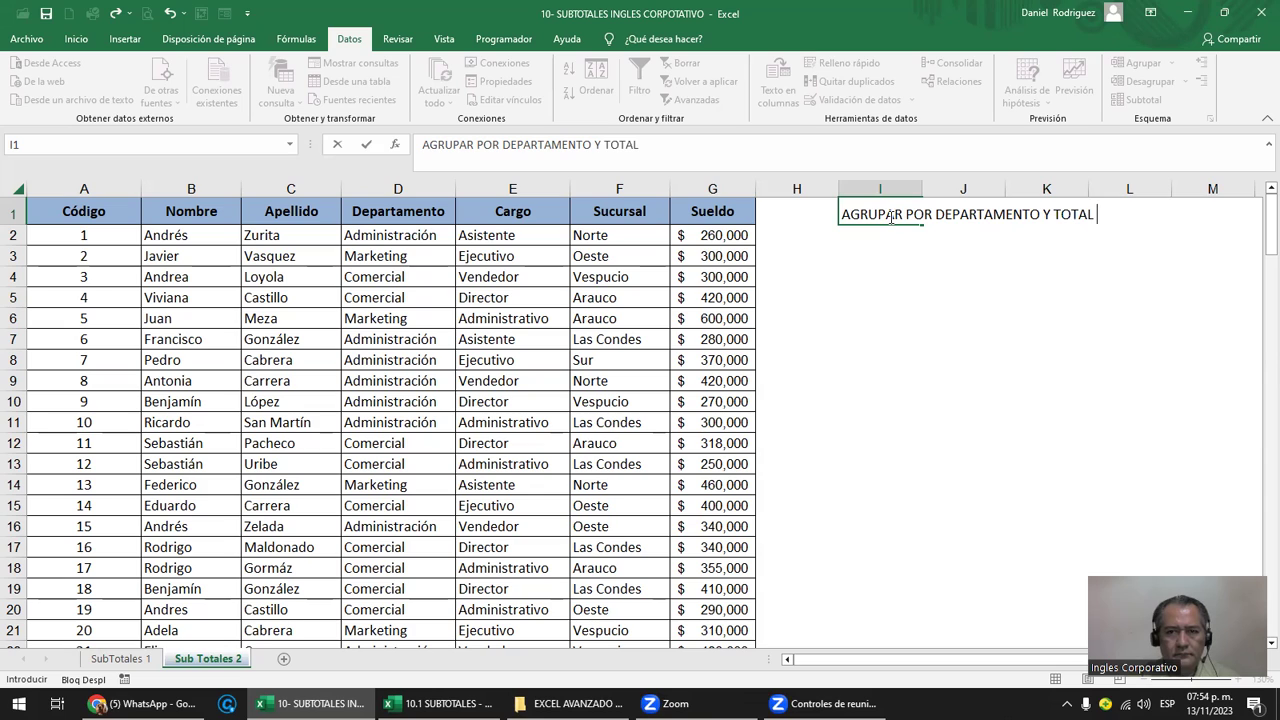
text( SU)
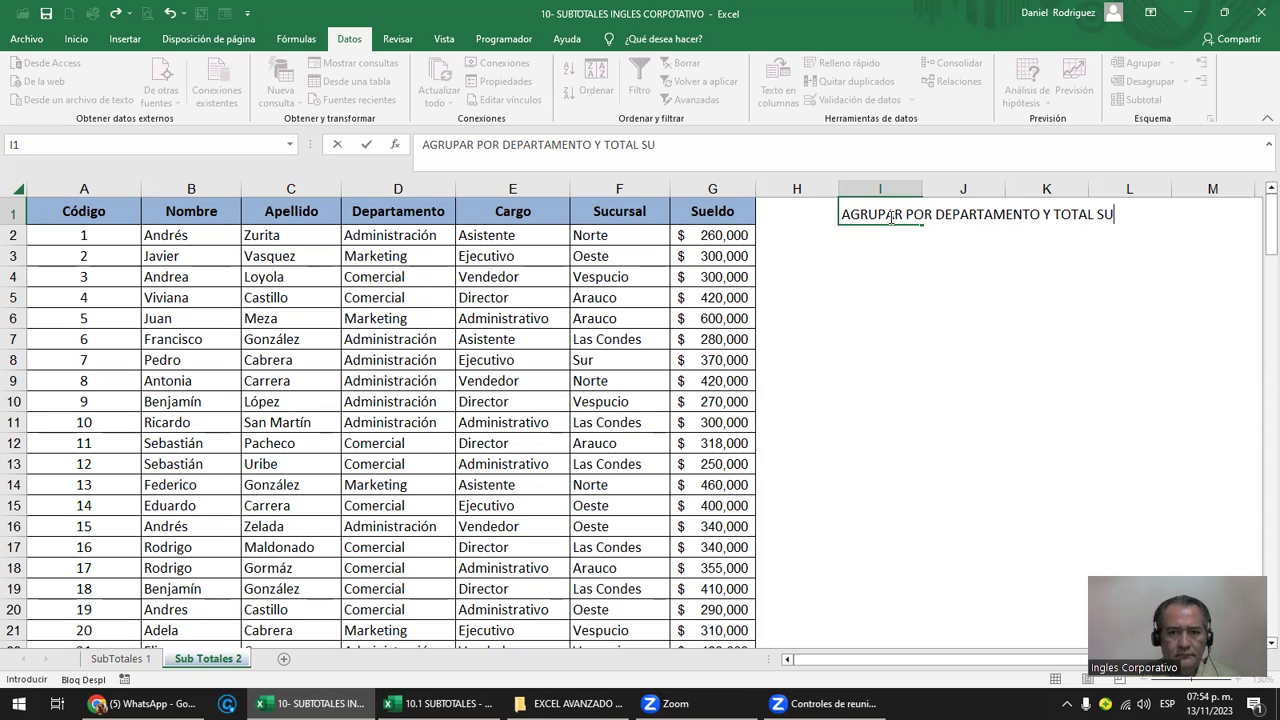
text(ELDO)
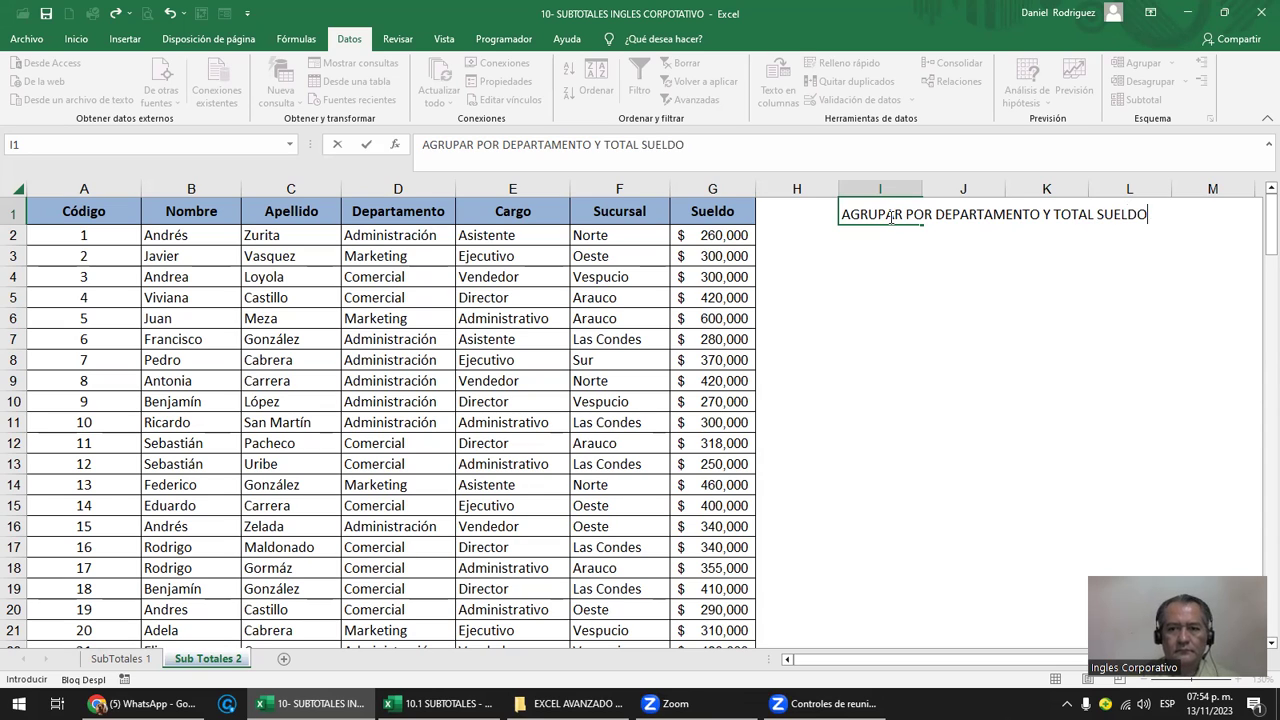
key(Return)
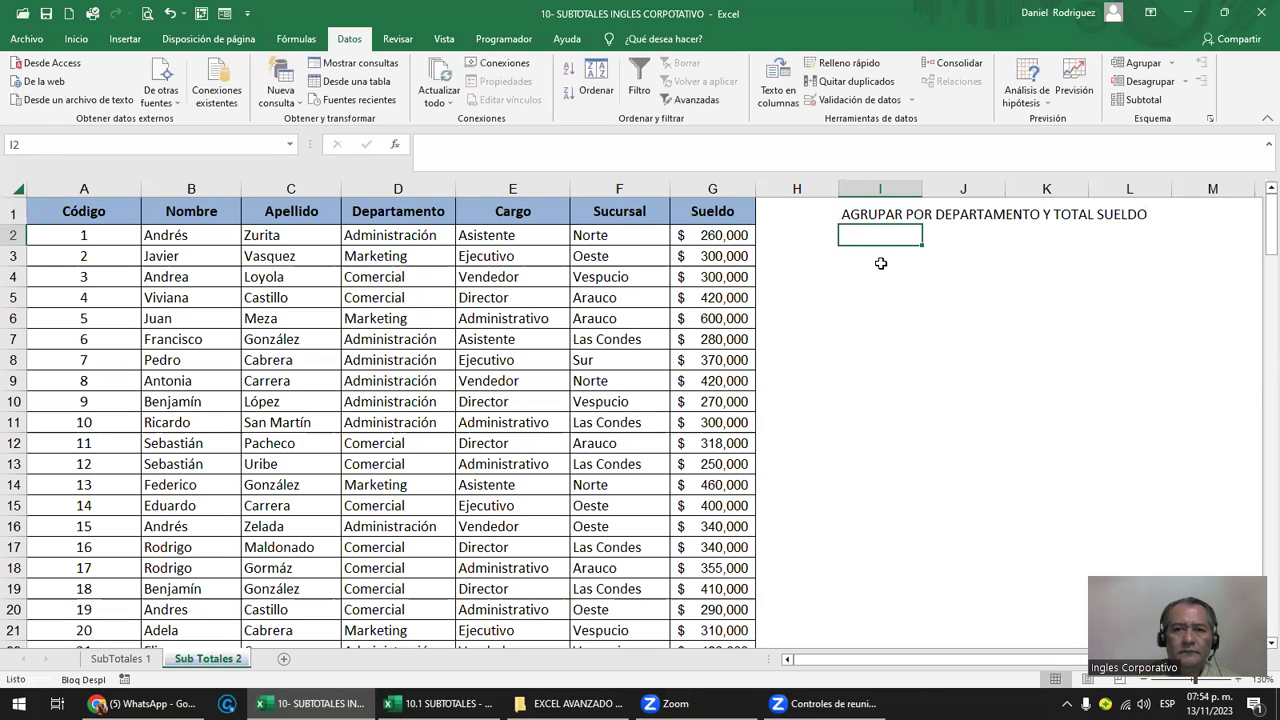
click(857, 213)
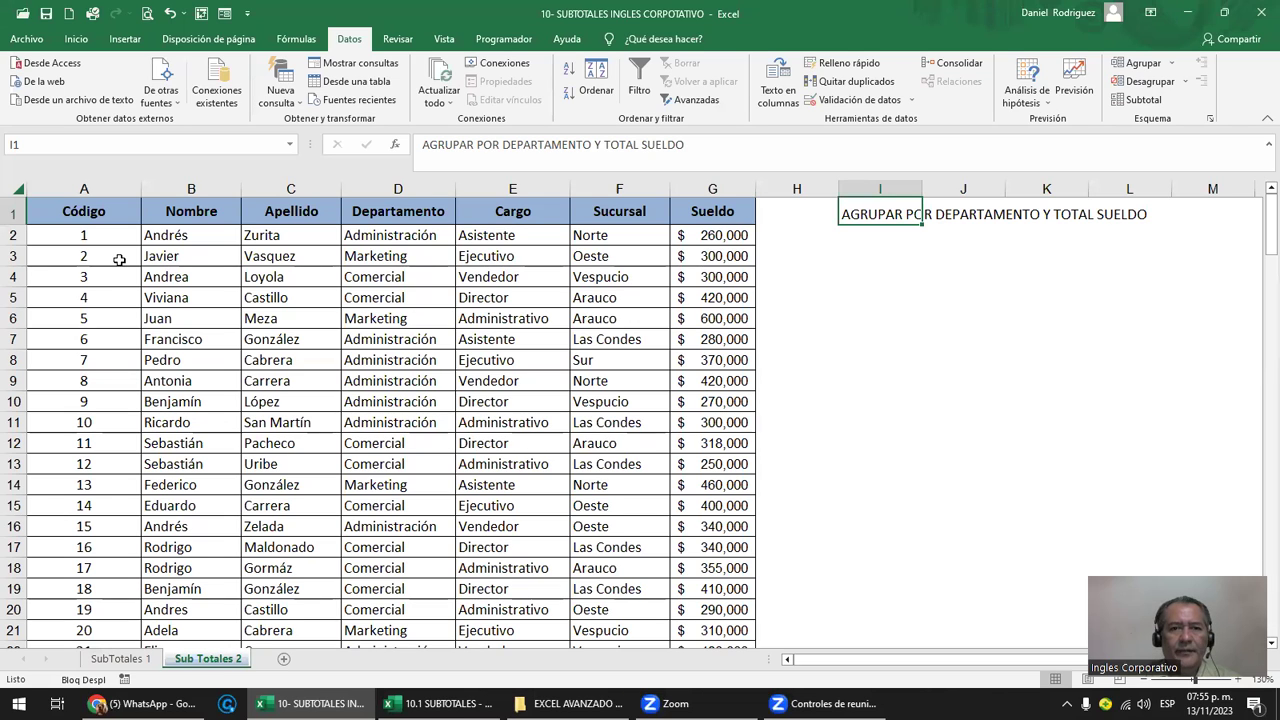
click(89, 215)
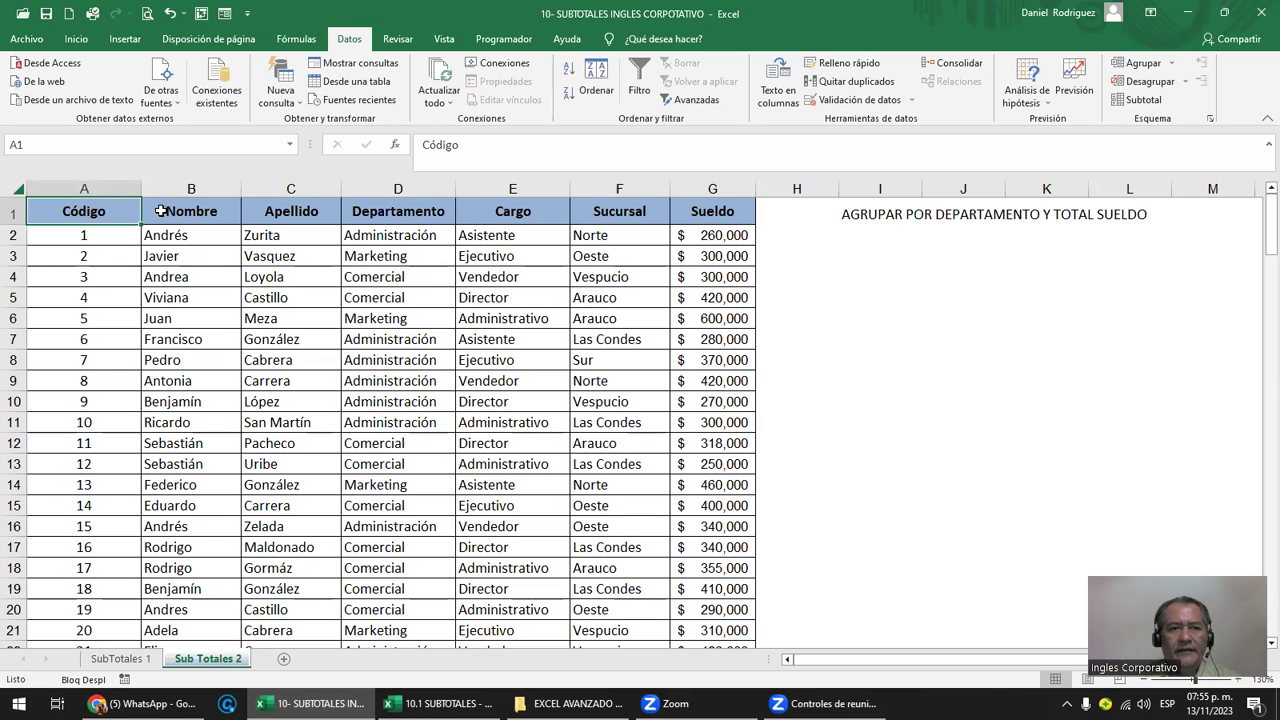
click(227, 205)
click(387, 211)
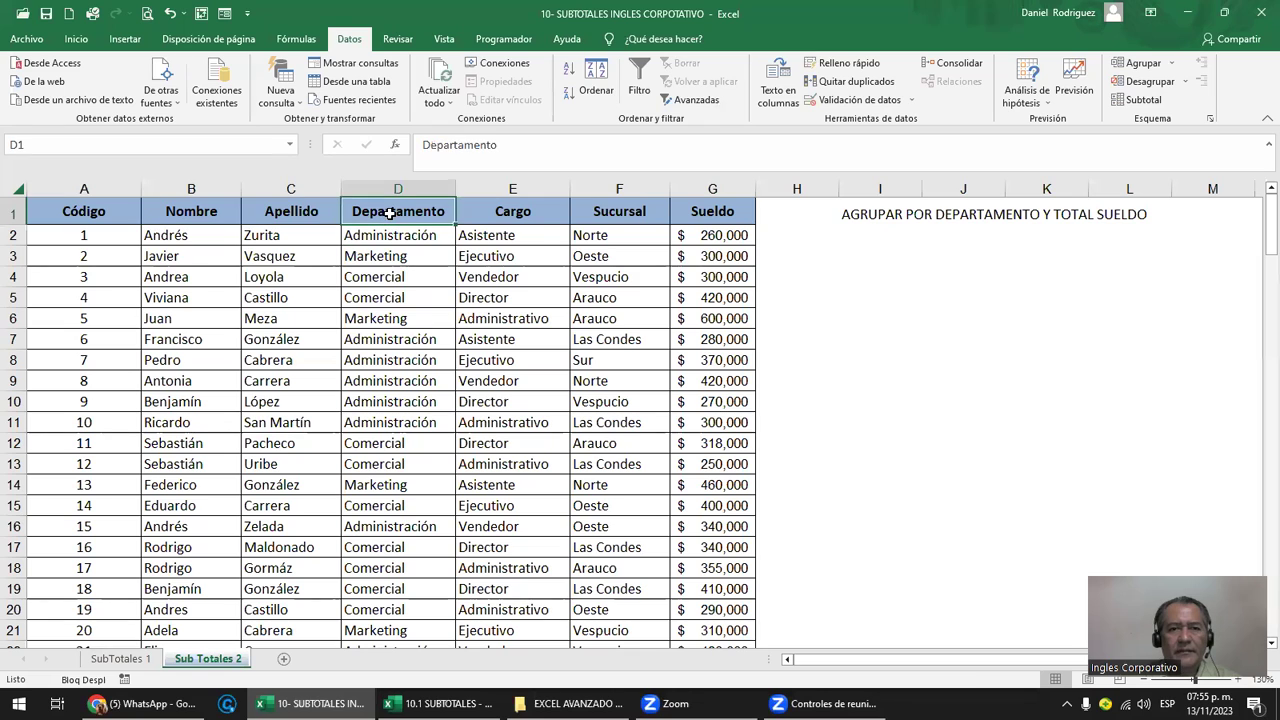
click(520, 214)
click(643, 213)
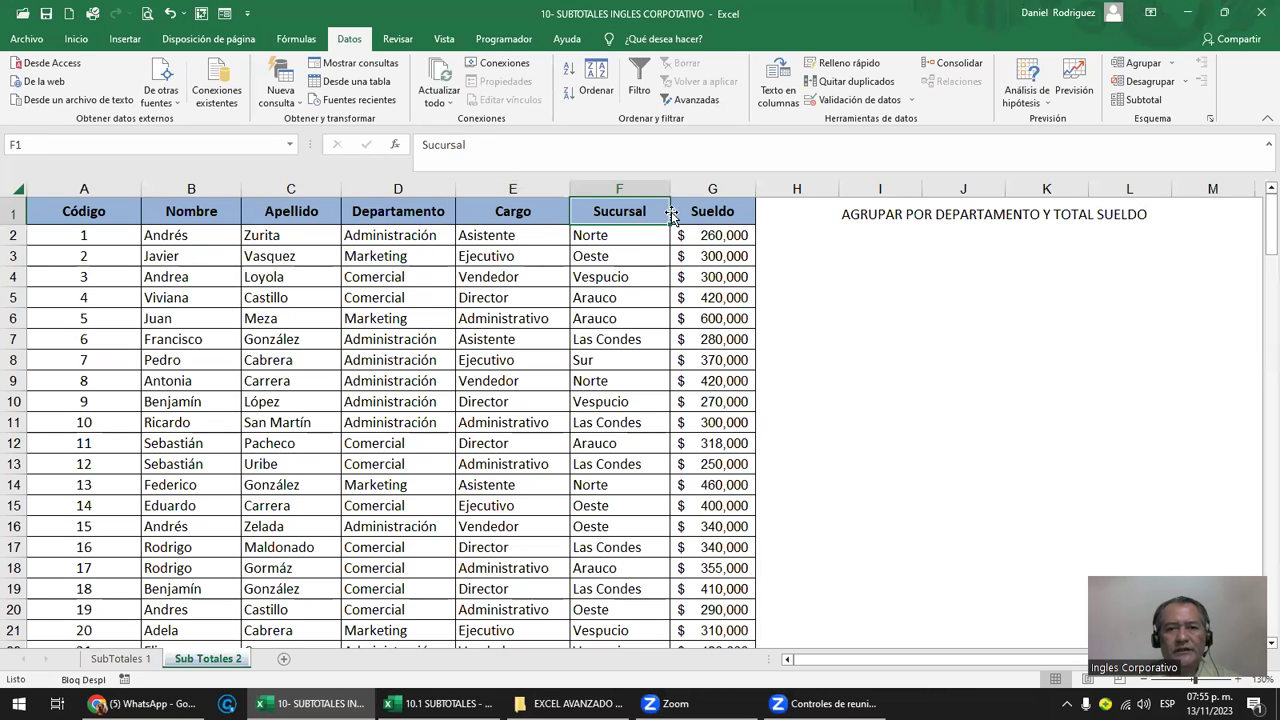
click(730, 212)
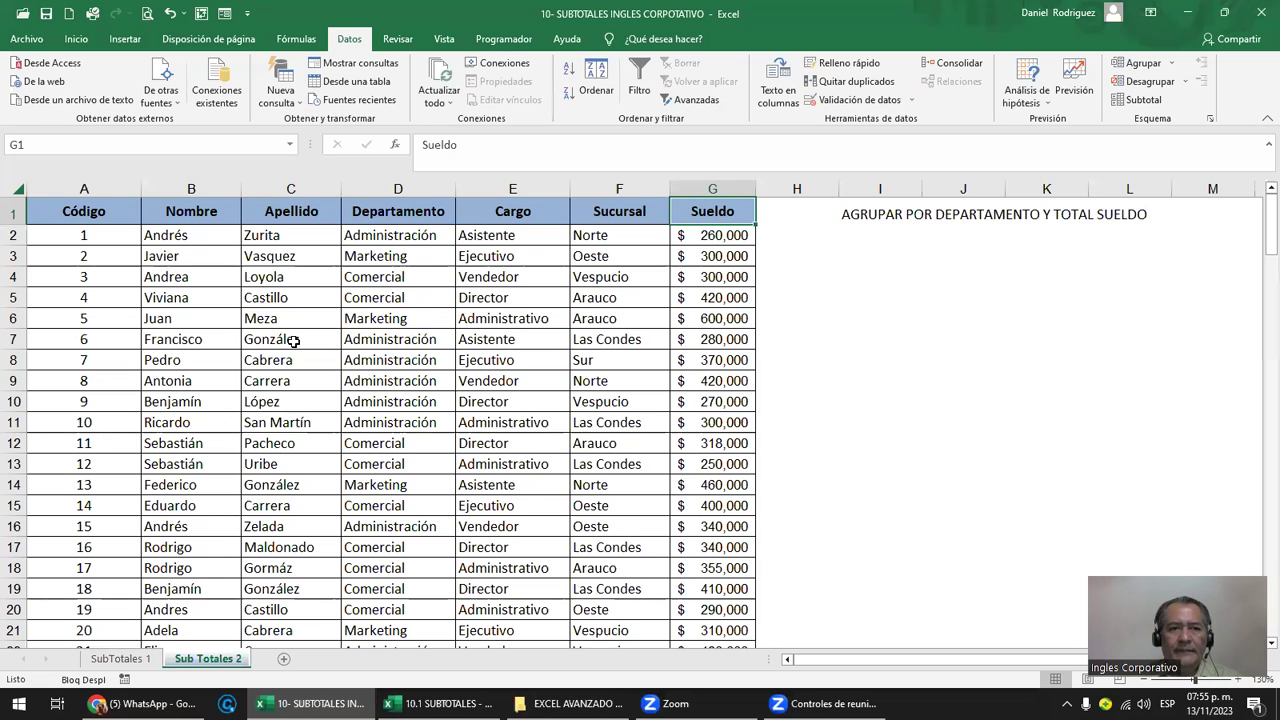
click(164, 214)
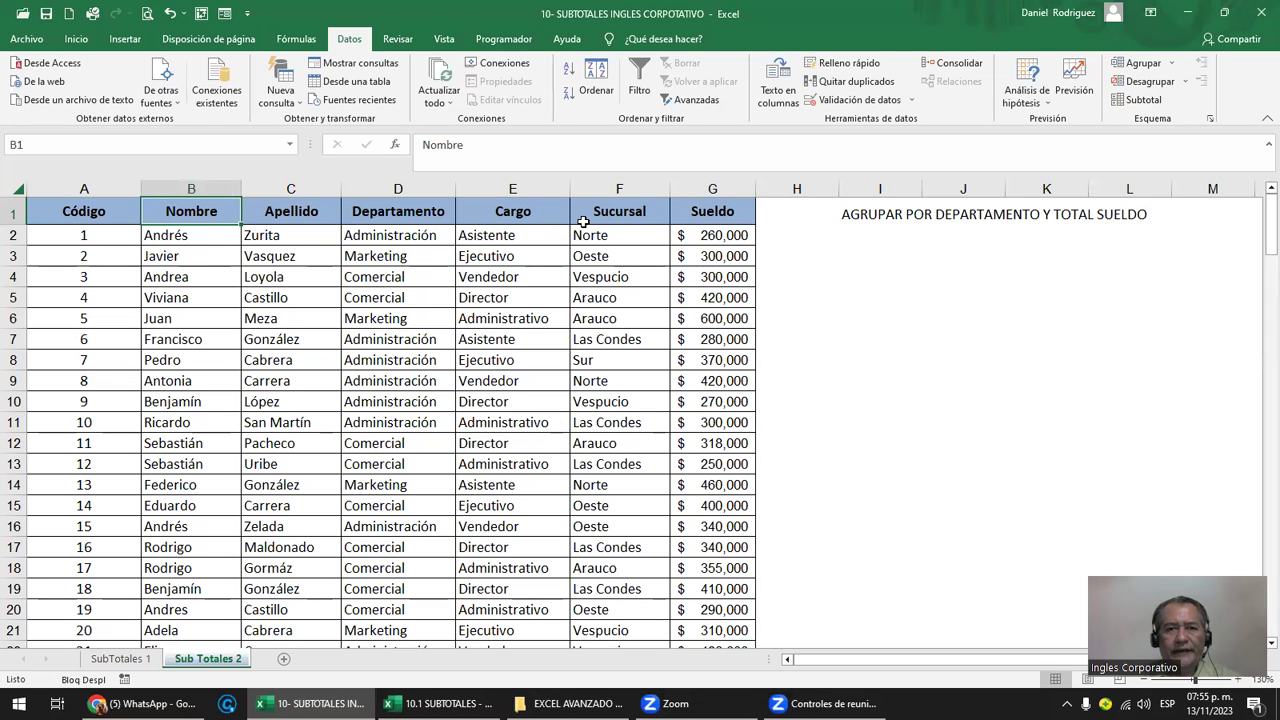
click(410, 187)
click(395, 236)
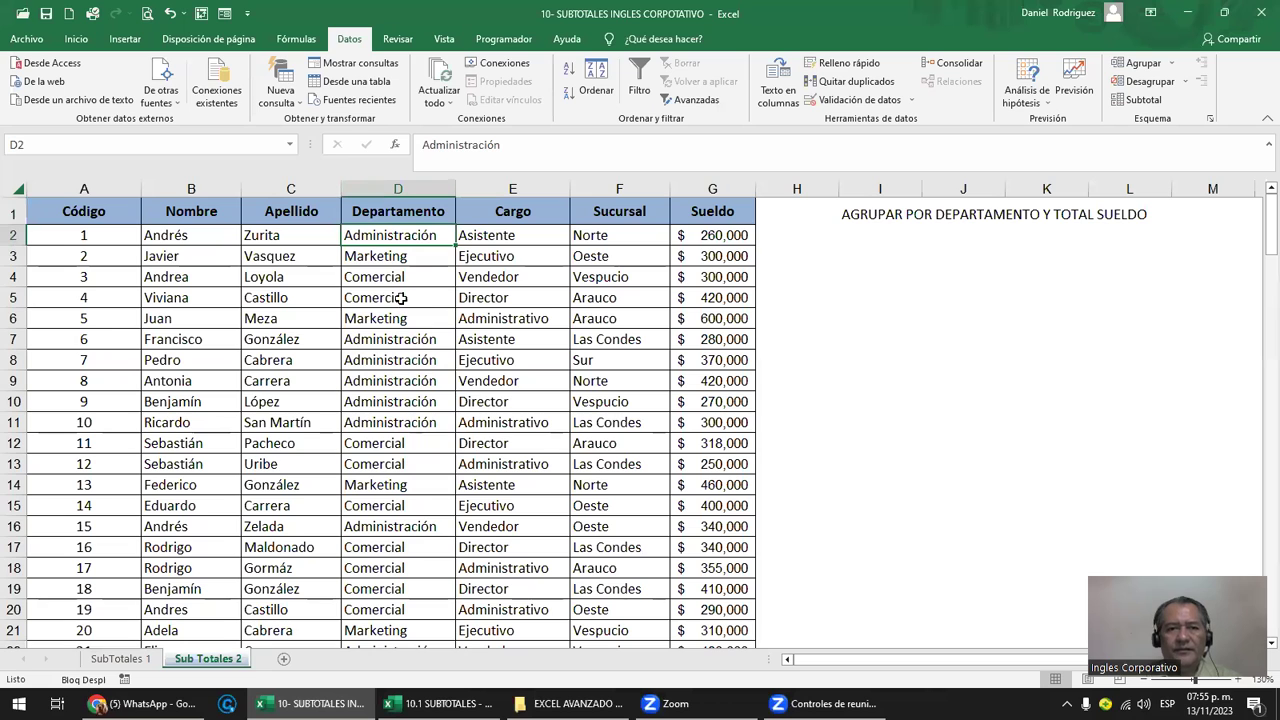
click(712, 192)
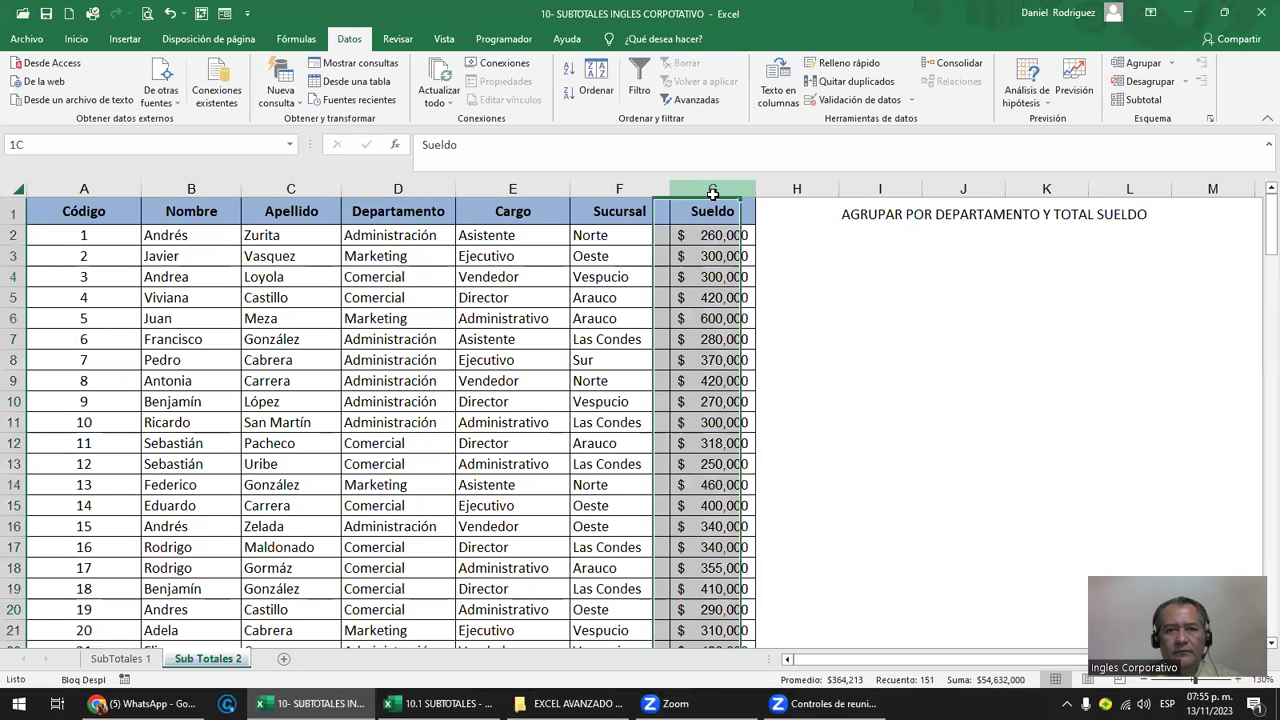
click(398, 189)
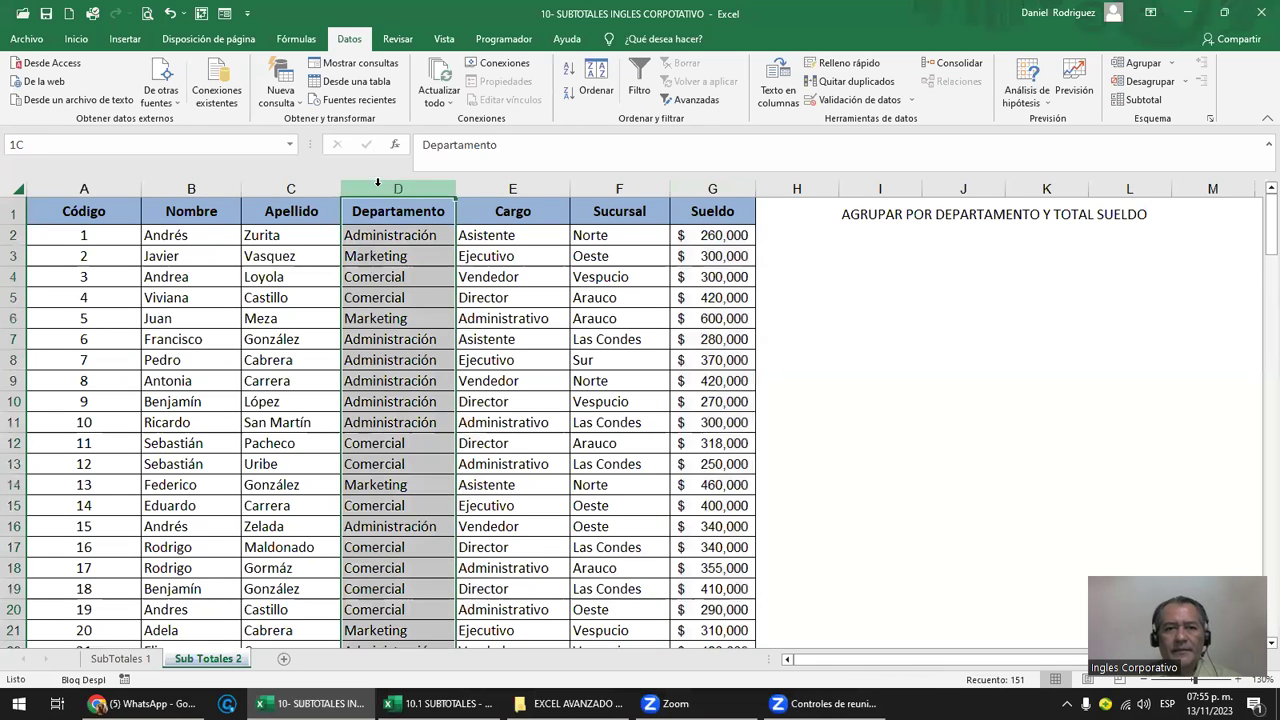
ctrl+click(715, 189)
click(815, 235)
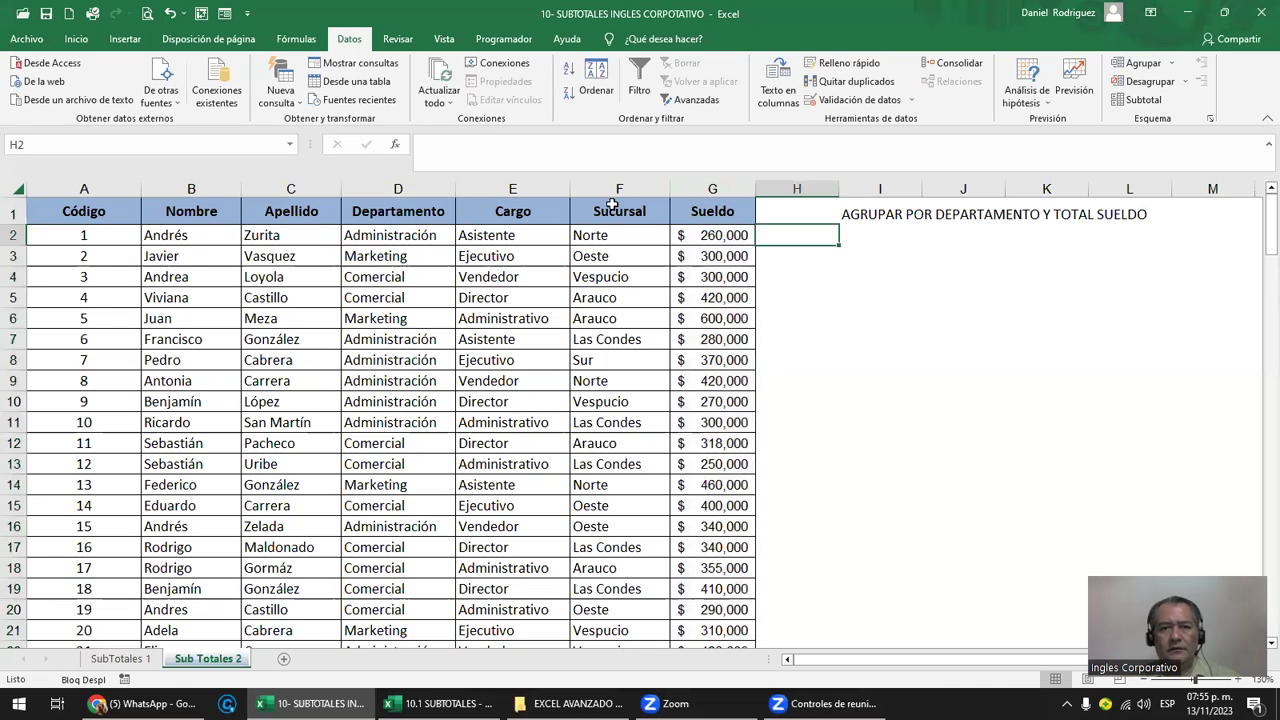
click(612, 208)
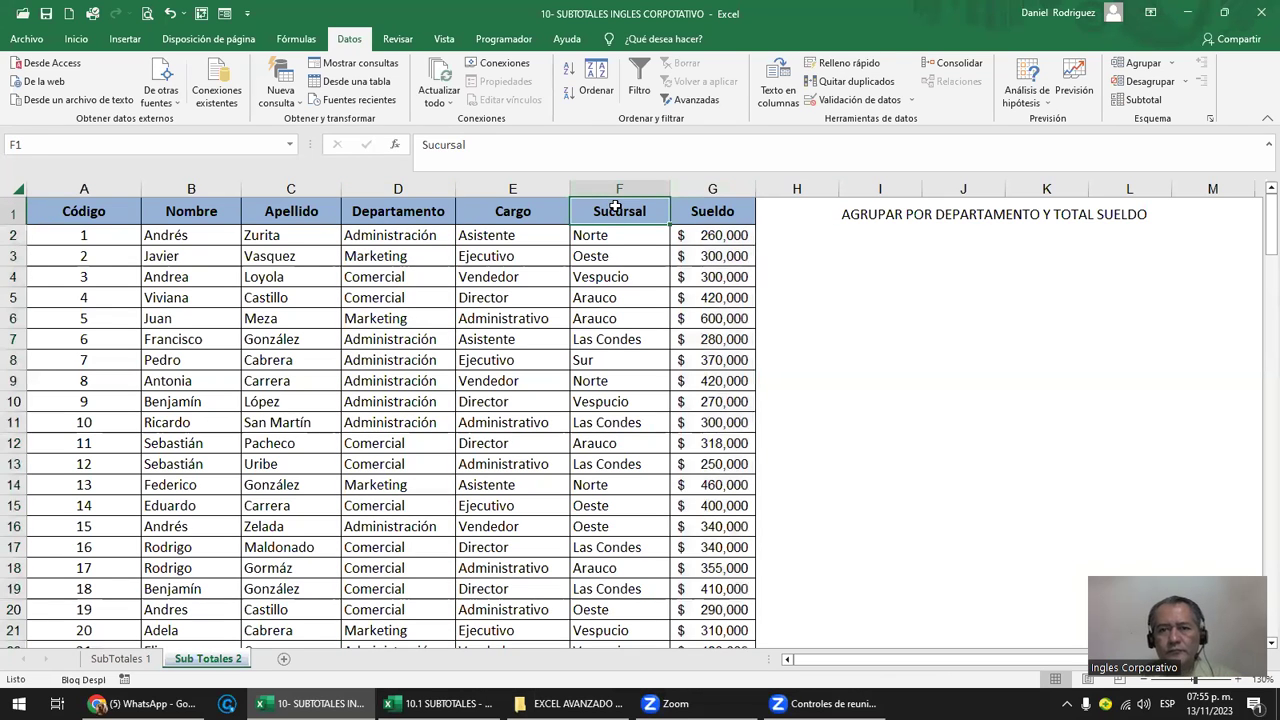
click(864, 215)
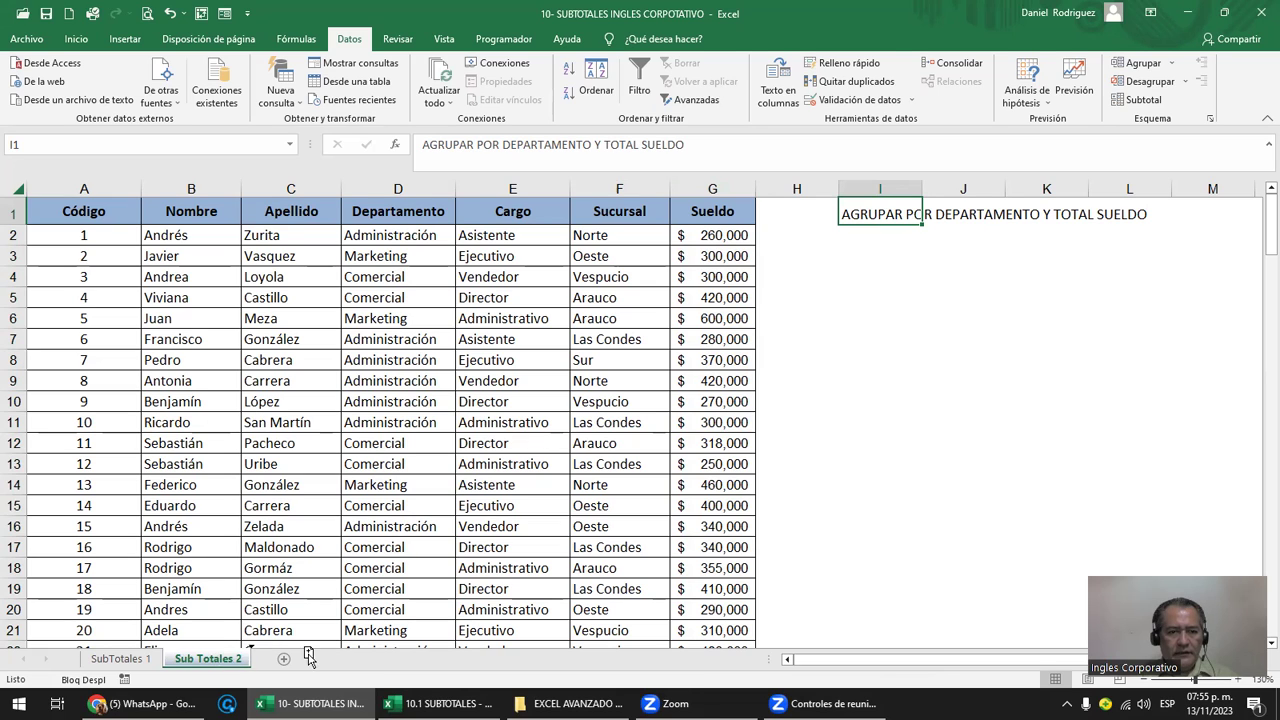
- Ctrl-drag to duplicate Sub Totales 2, open the Sub Totales 2 (2) copy, and check its I1 heading
drag(285, 652, 290, 668)
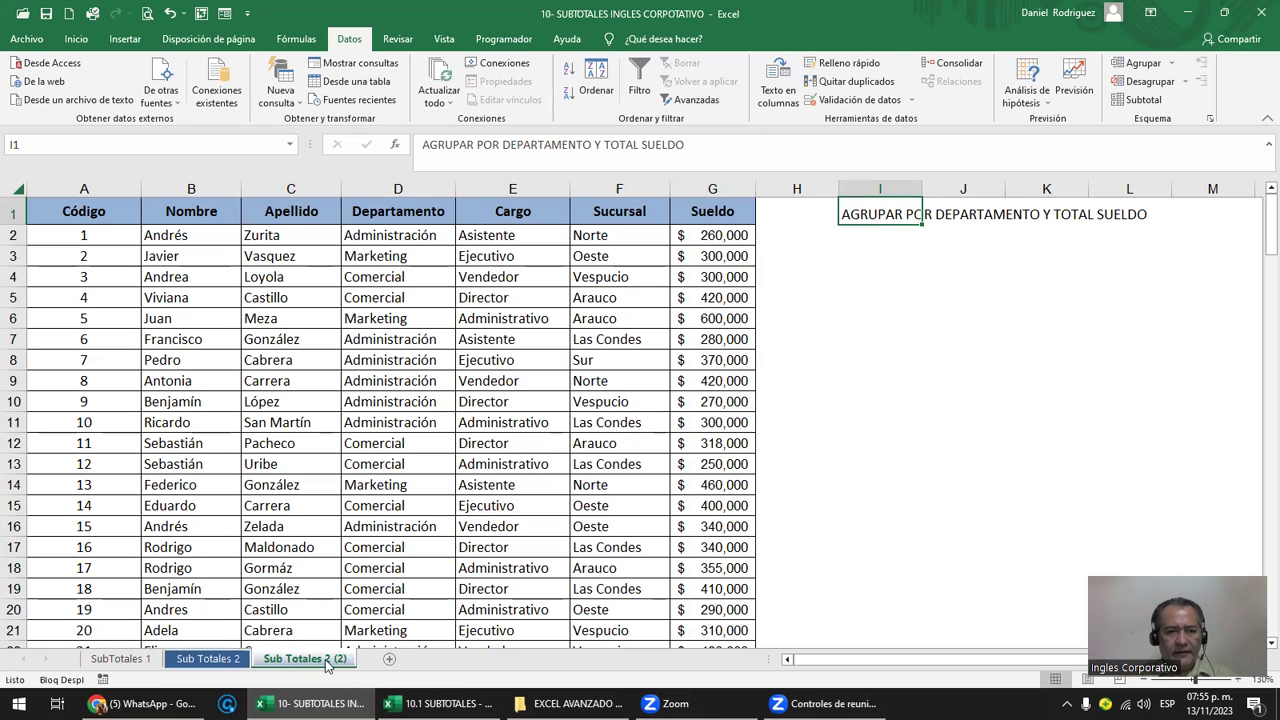
click(225, 662)
click(297, 662)
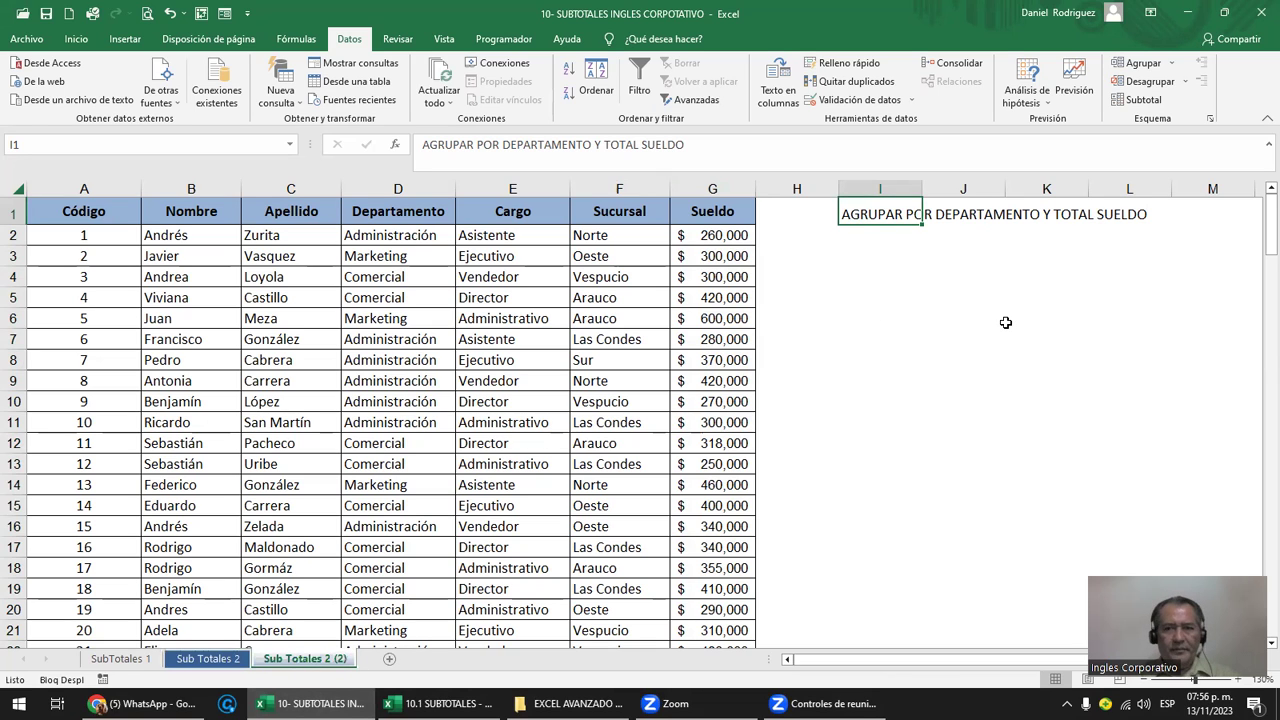
key(F2)
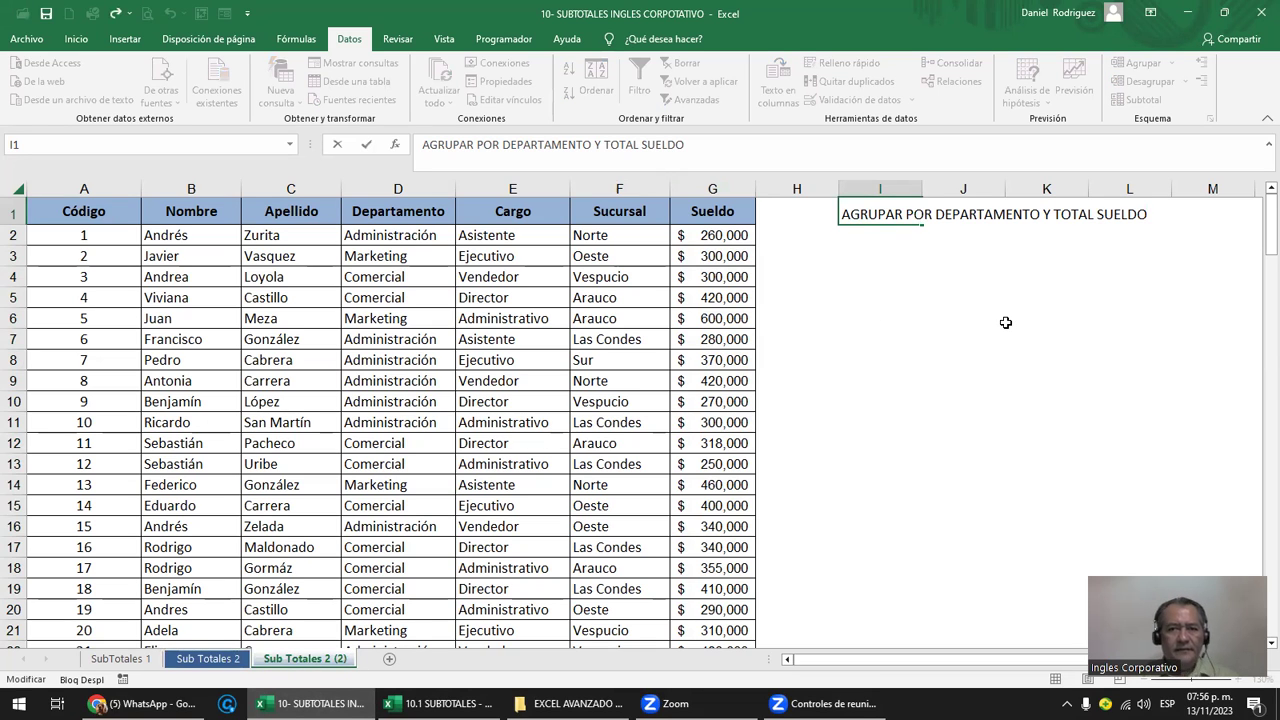
key(Escape)
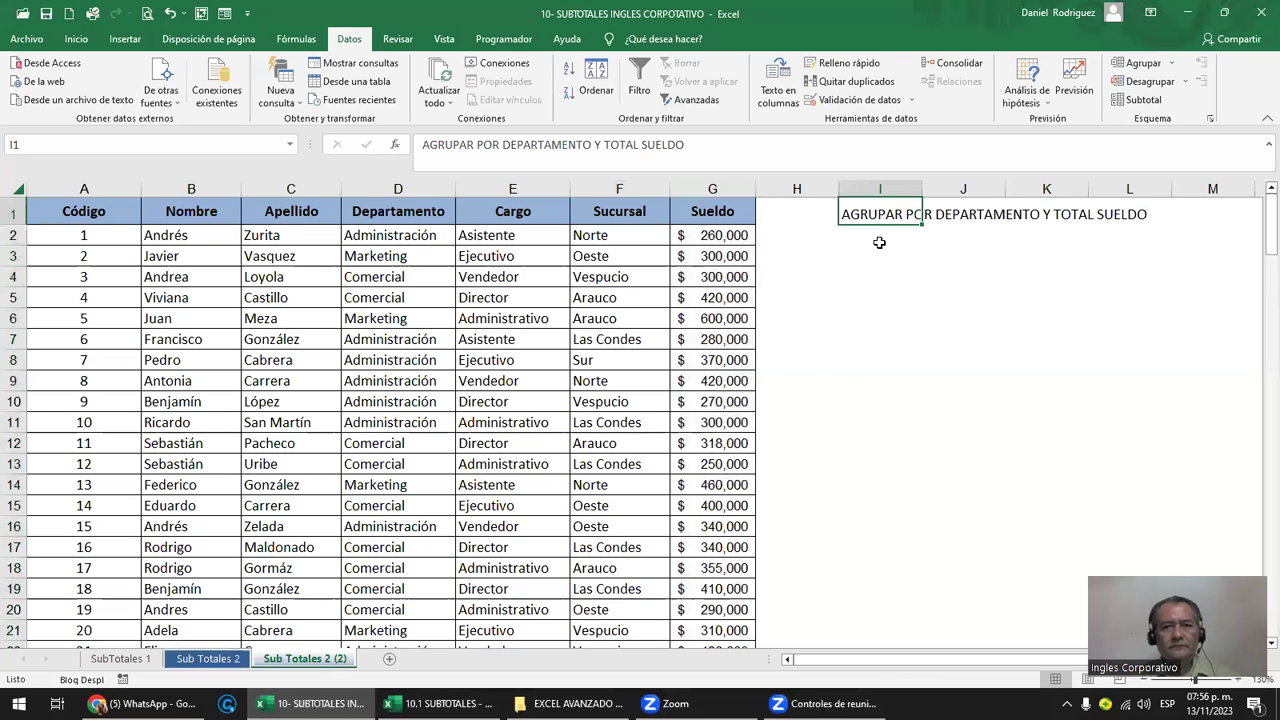
click(880, 242)
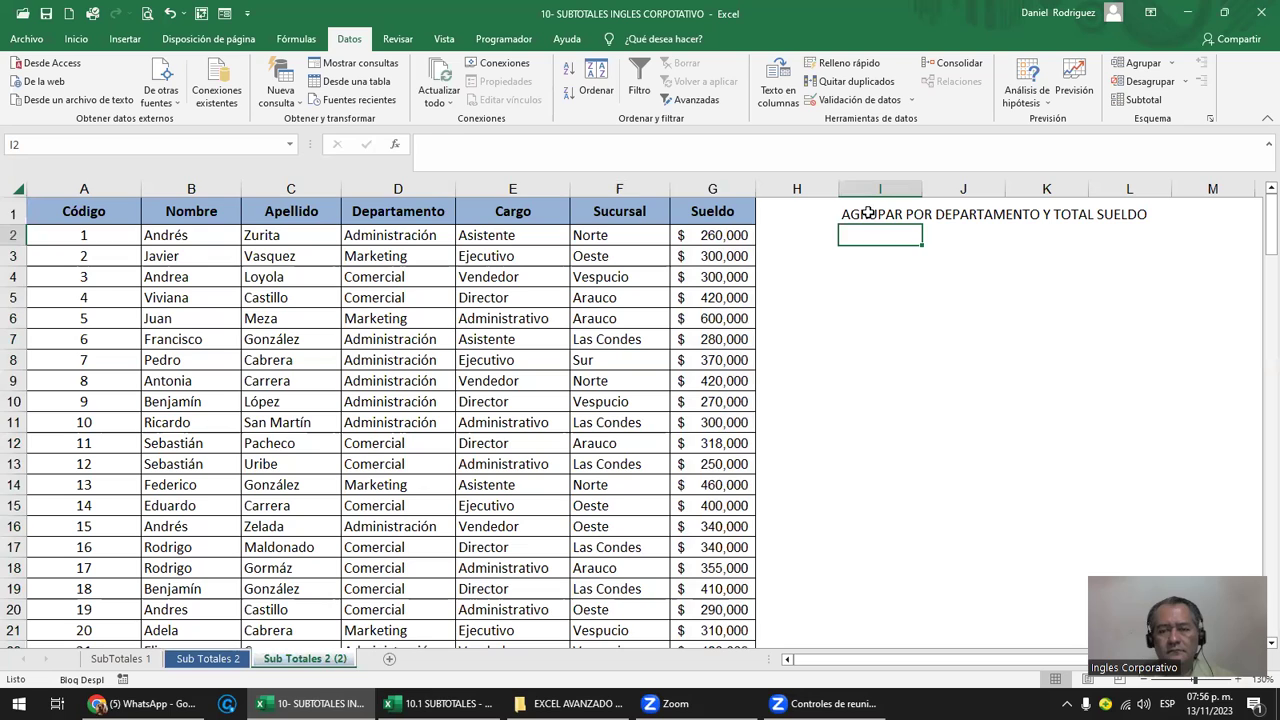
click(868, 213)
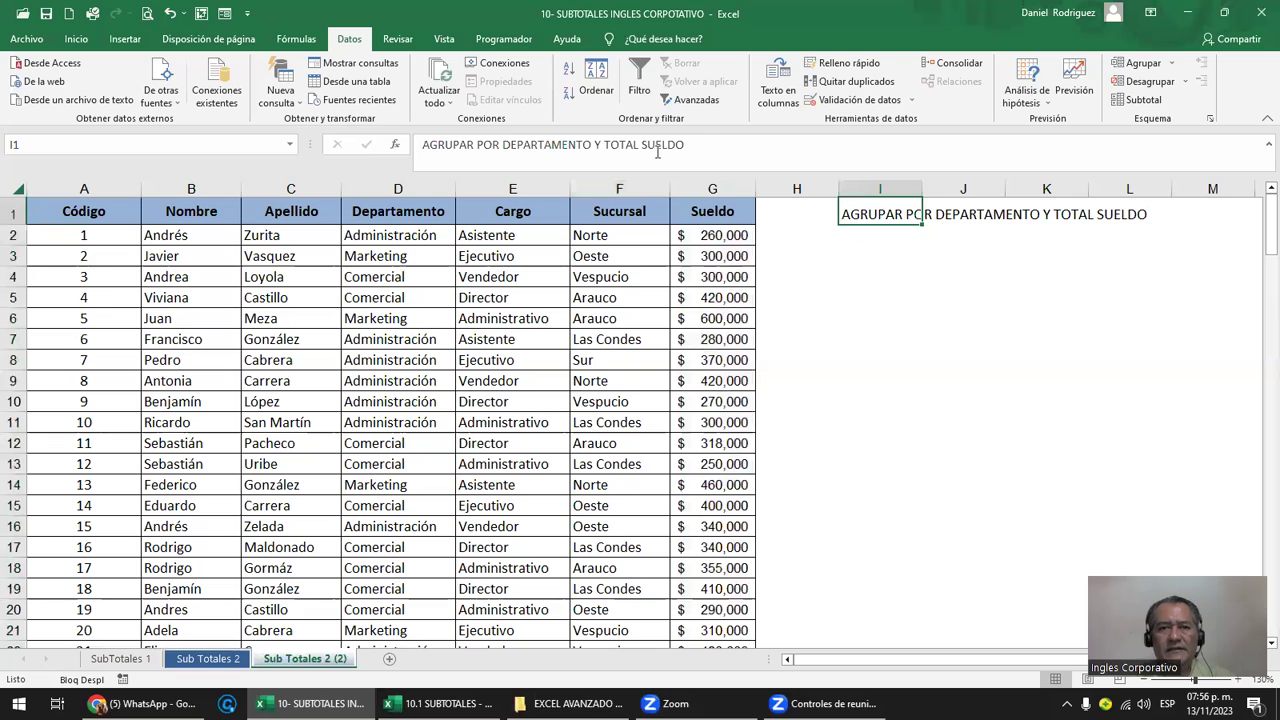
- Rewrite I1 so DEPARTAMENTO becomes SUCURSAL and TOTAL SUELDO becomes TOTAL DE EMPLEAOS
key(F2)
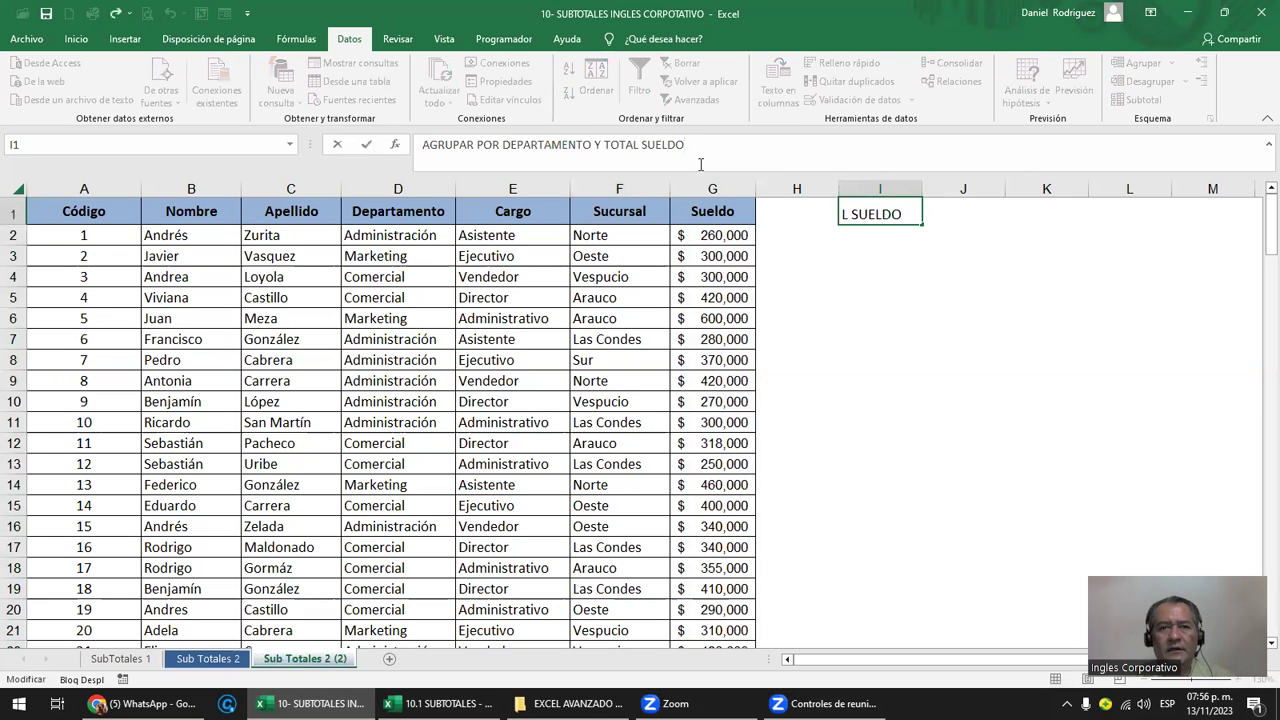
click(501, 144)
text(SUCURSA)
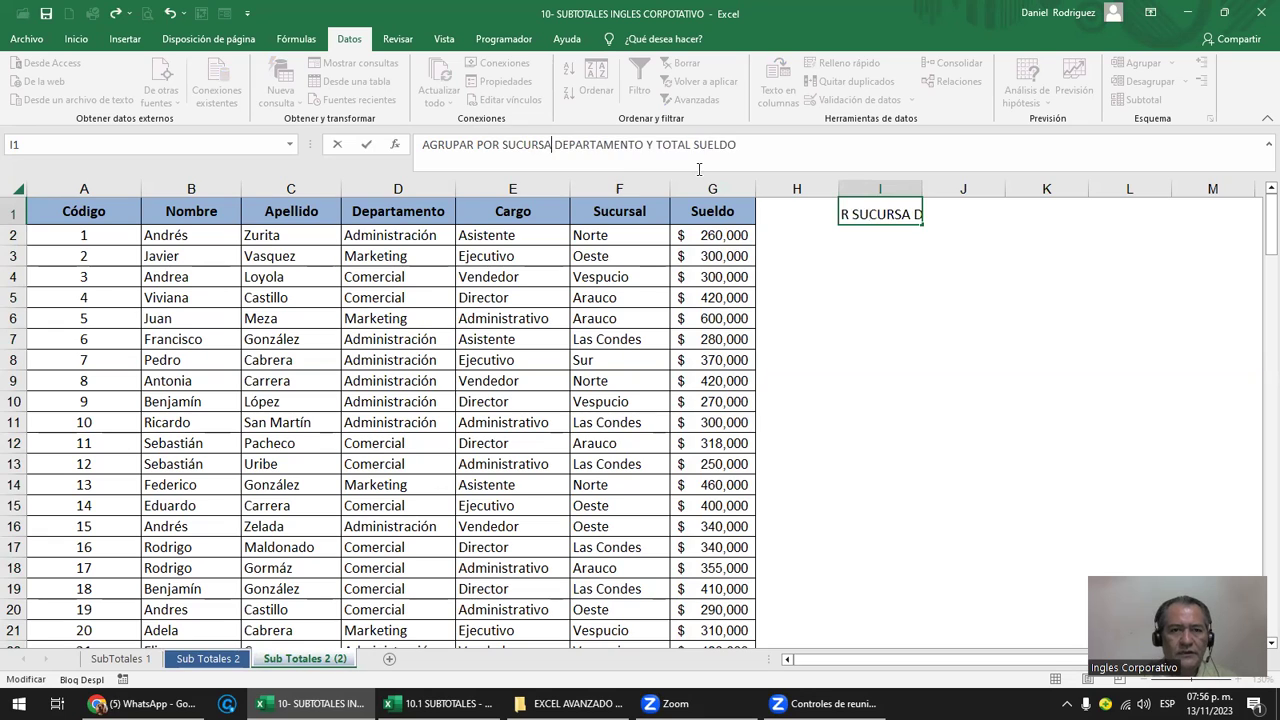
text(L)
key(Delete)
key(Delete)
key(Delete)
key(Delete)
key(Delete)
key(Delete)
key(Delete)
key(Delete)
key(Delete)
key(Delete)
key(Delete)
key(Delete)
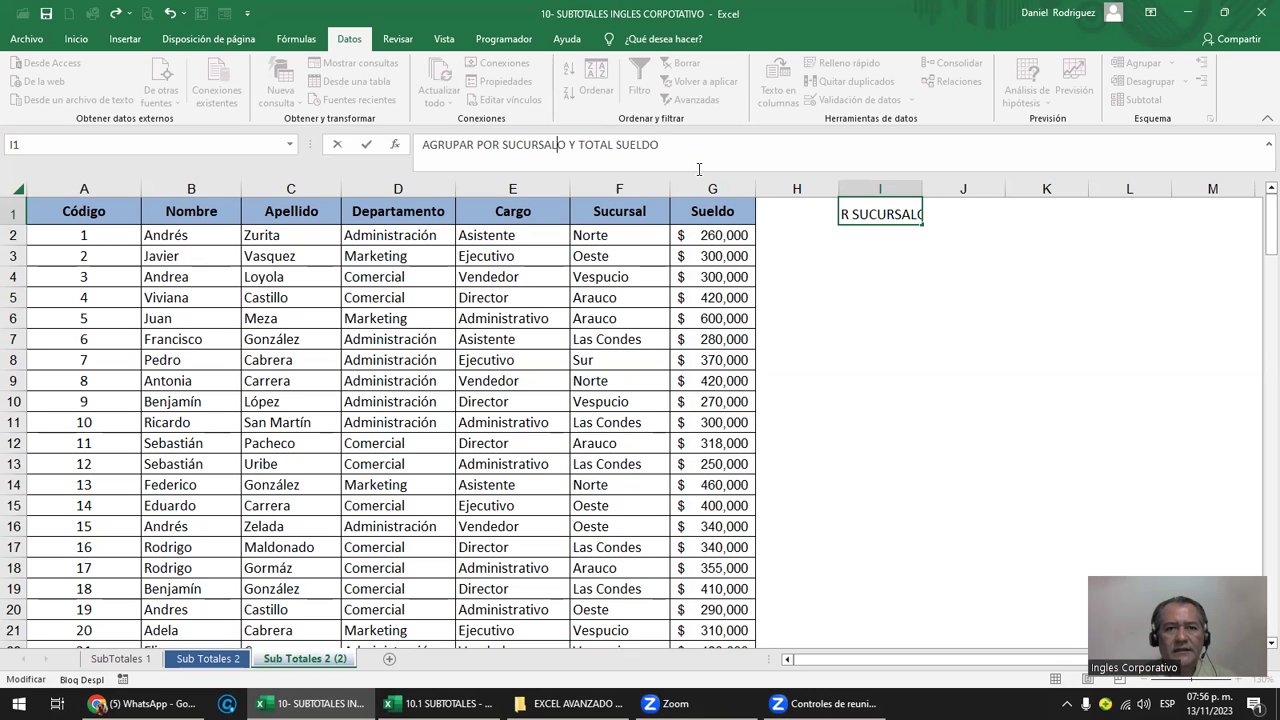
key(Delete)
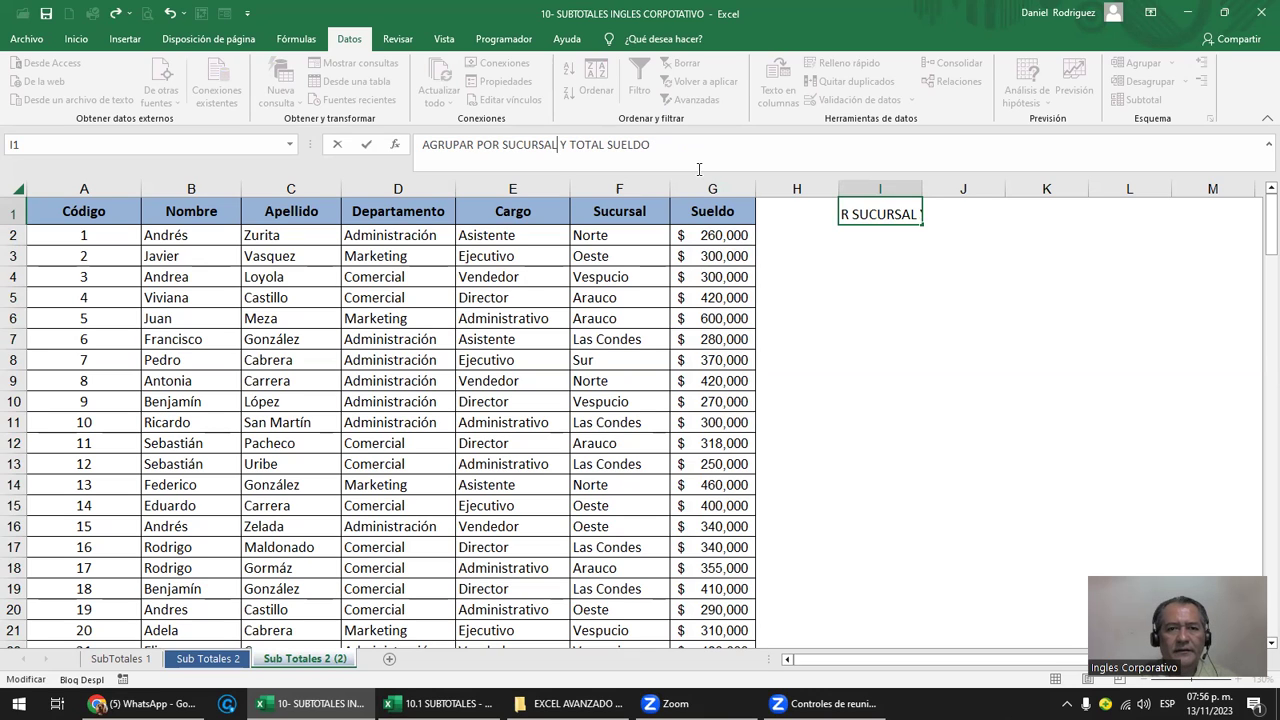
key(Right)
key(Right)
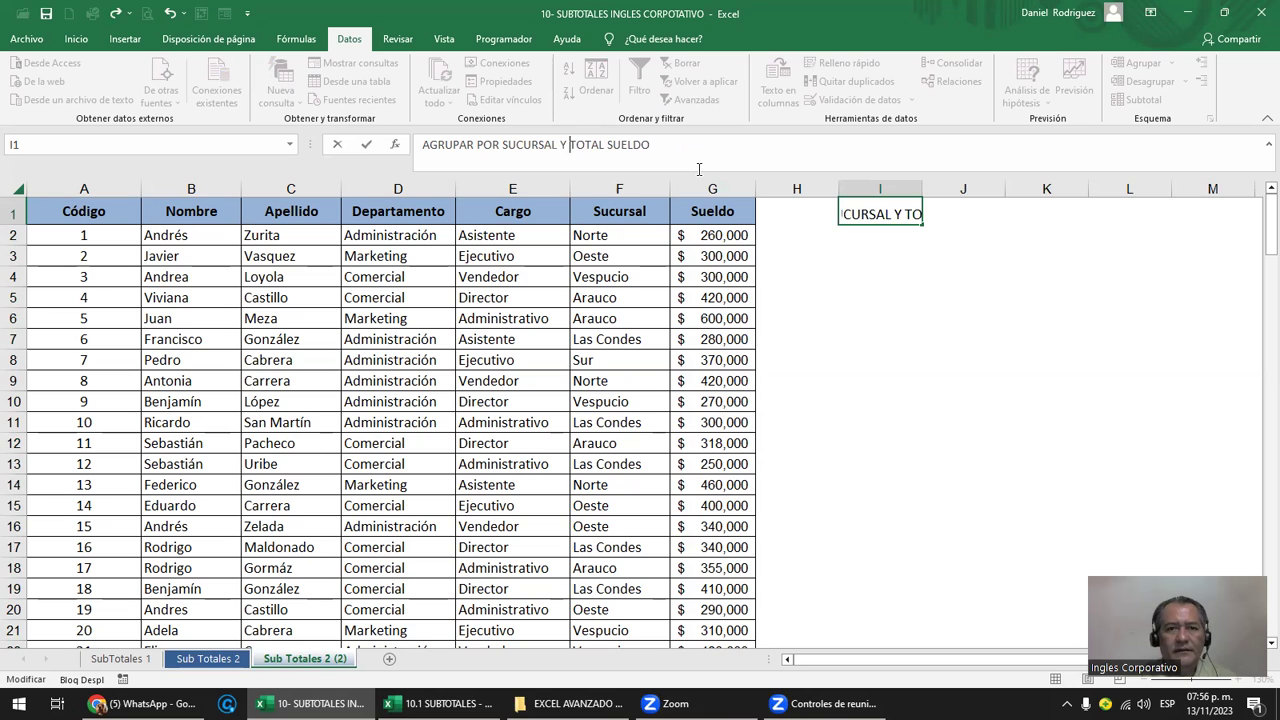
text(TOTAL DE EMPLEAOS)
key(Delete)
key(Delete)
key(Delete)
key(Delete)
key(Delete)
key(Delete)
key(Delete)
key(Delete)
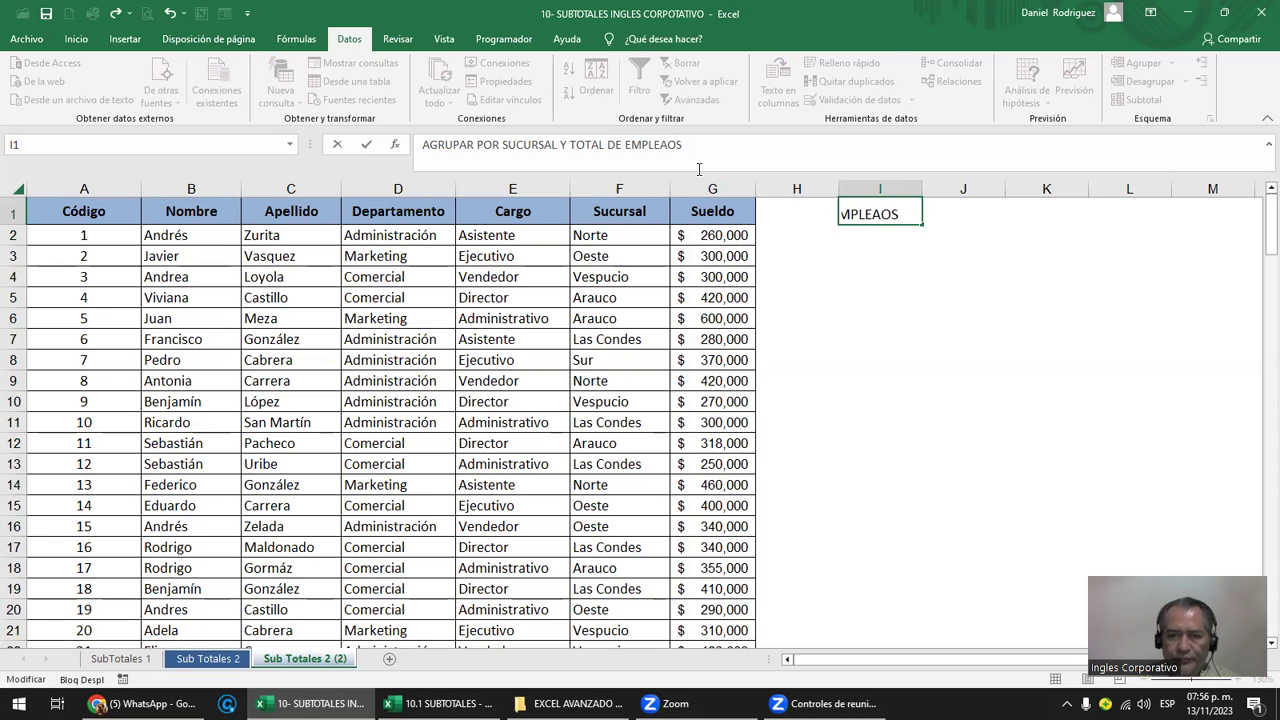
key(Return)
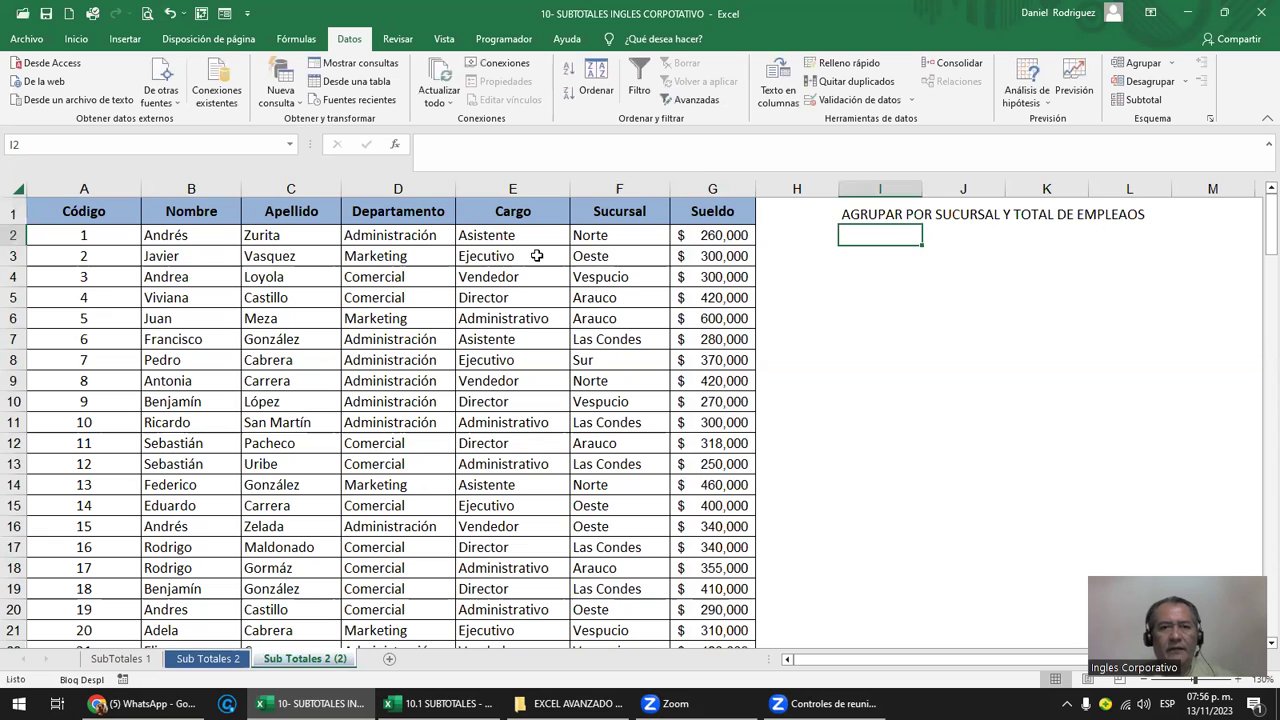
- Select the Sucursal column F together with the Departamento column D
click(624, 188)
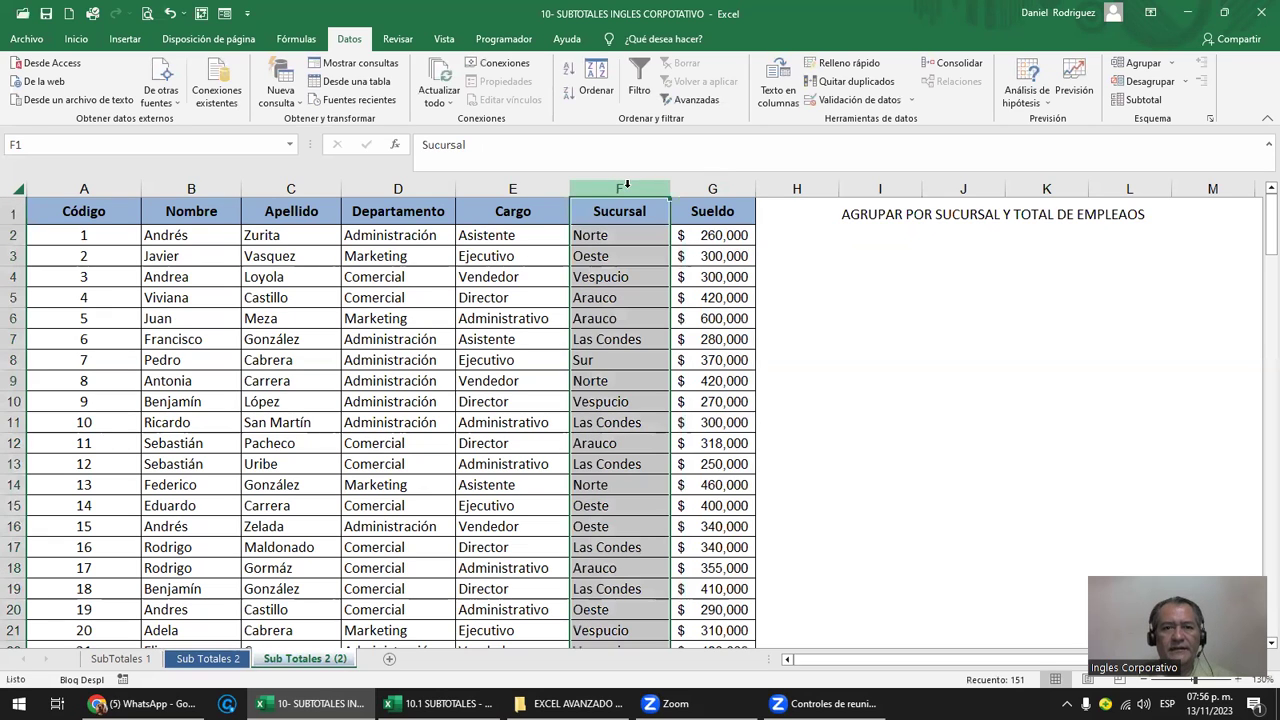
ctrl+click(385, 188)
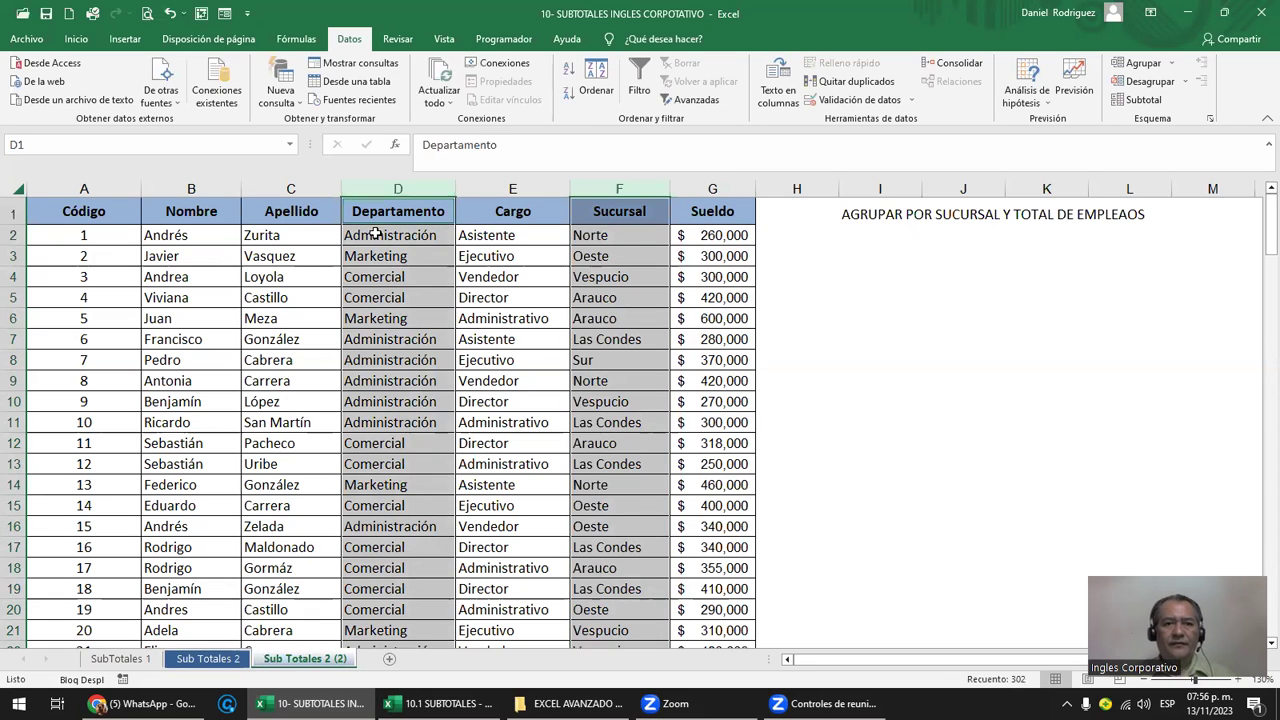
- Change the I1 heading to TOTAL DE EMPLEADOS POR SUCURSAL, fixing the typos
click(902, 219)
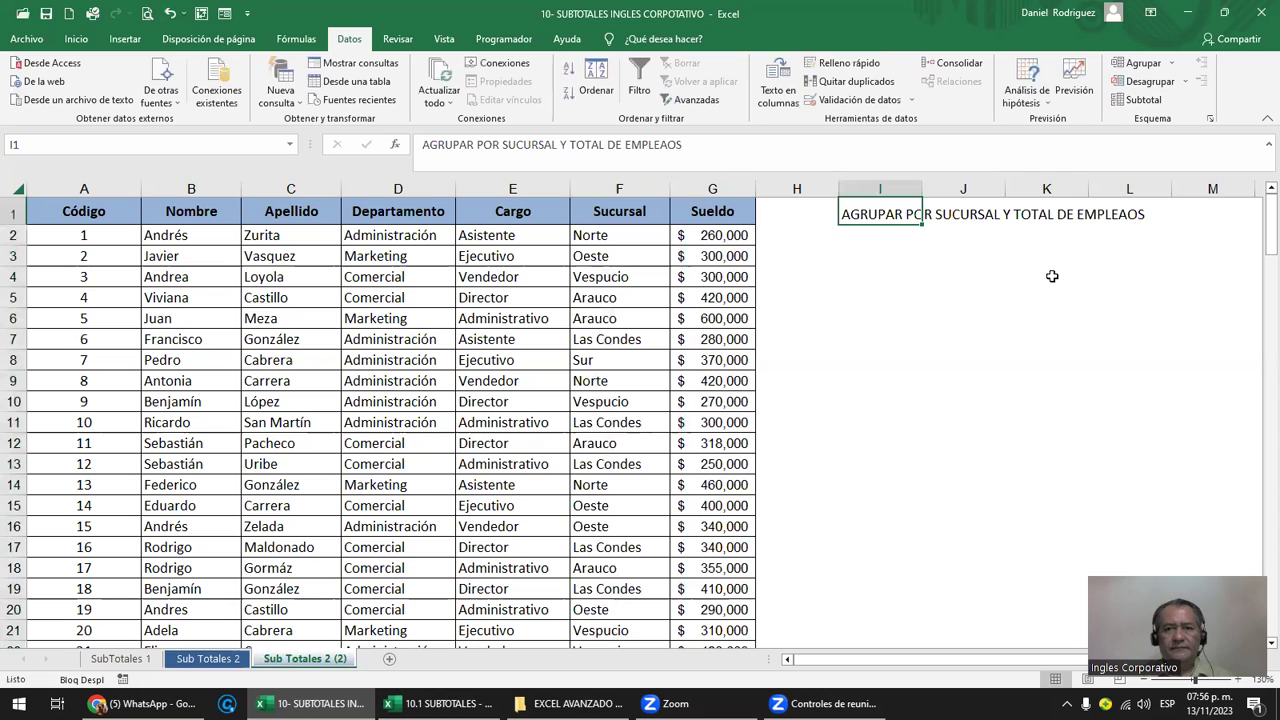
key(F2)
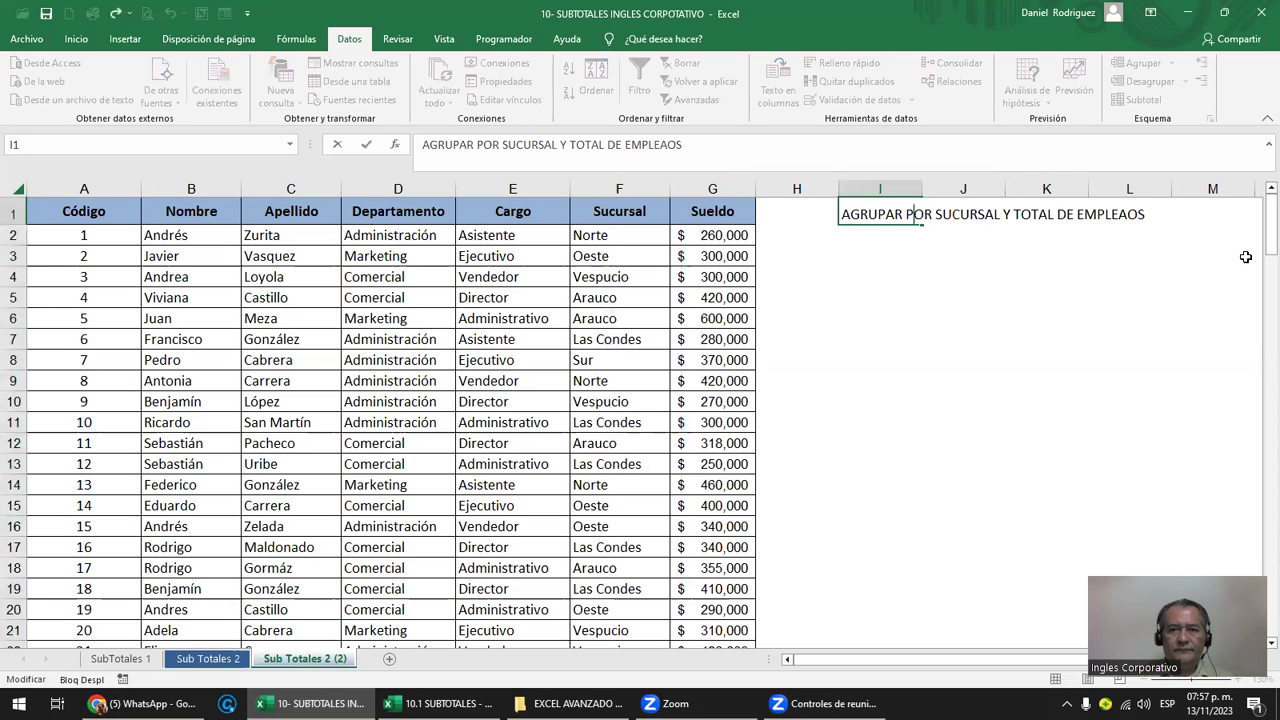
key(Left)
key(Left)
key(Left)
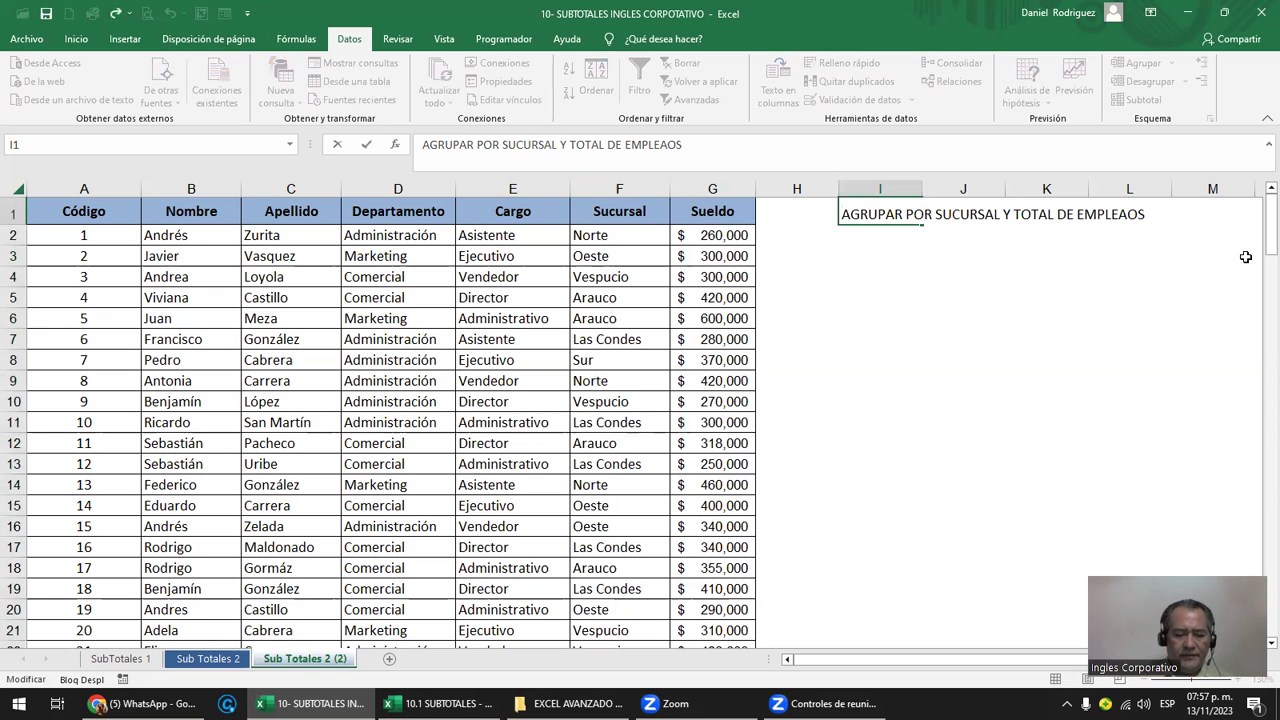
text(TOTAL DE EMPLEADOS POR SUCRUAGRUPAR POR SUCURSA)
key(BackSpace)
key(BackSpace)
key(BackSpace)
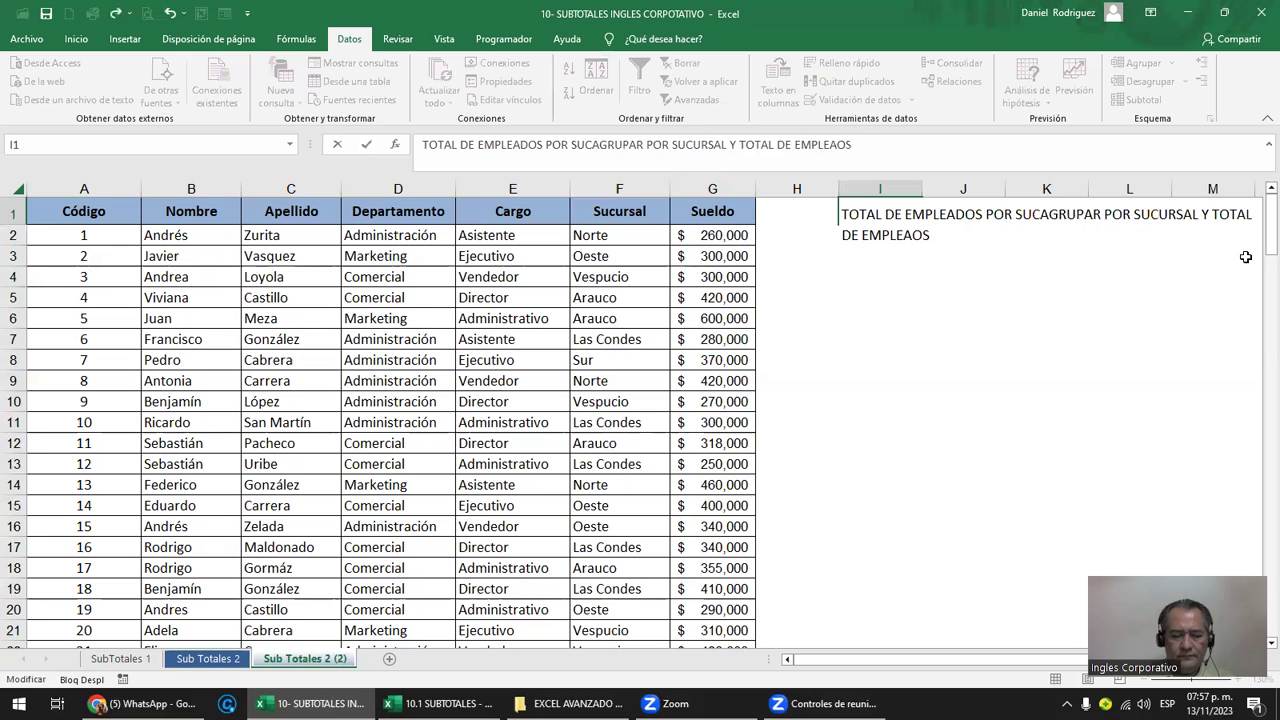
text(CURAL)
key(BackSpace)
key(BackSpace)
key(BackSpace)
key(BackSpace)
key(BackSpace)
key(BackSpace)
text(C)
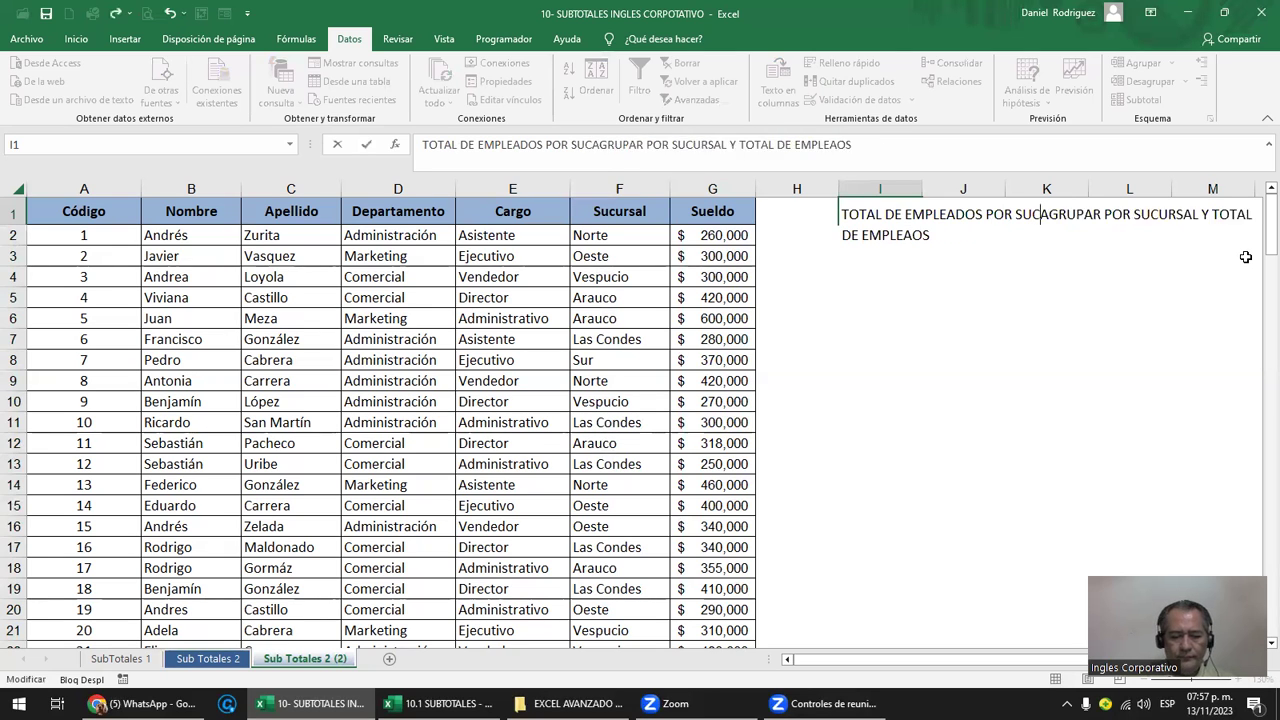
text(URSAL)
key(Delete)
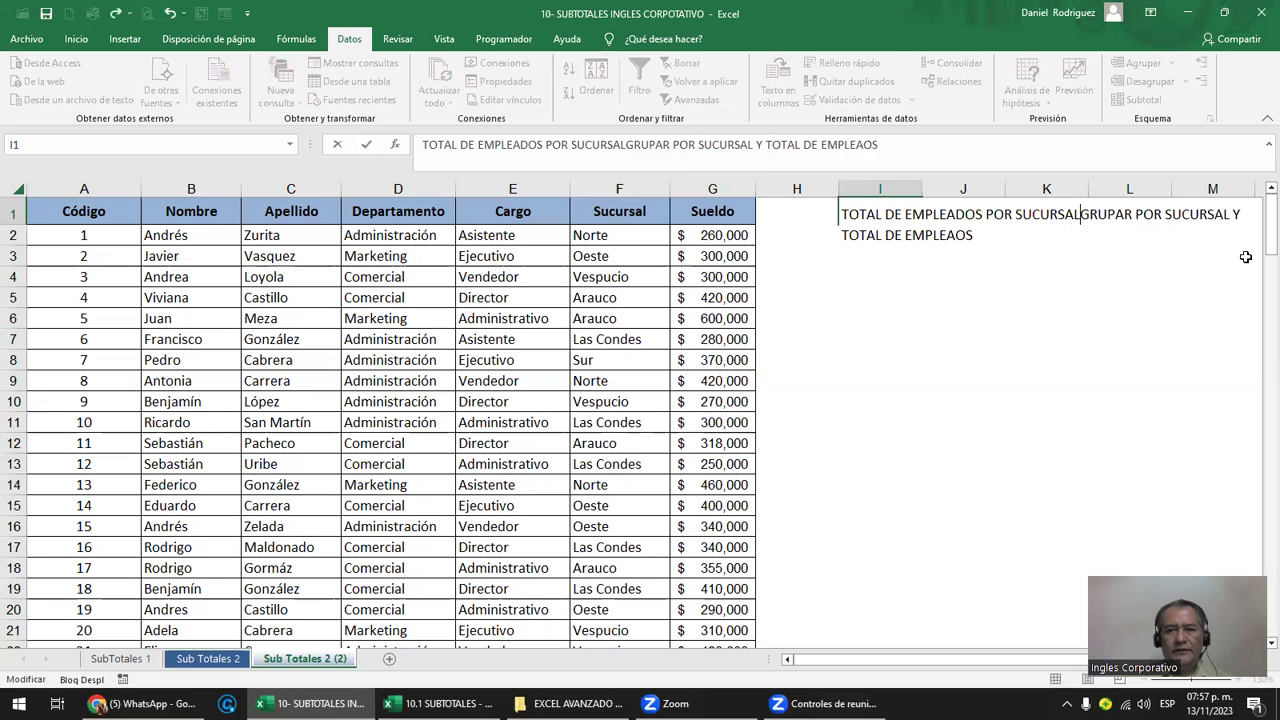
key(Delete)
key(Delete)
key(Delete)
key(Delete)
key(Delete)
key(Delete)
key(Delete)
key(Delete)
key(Delete)
key(Return)
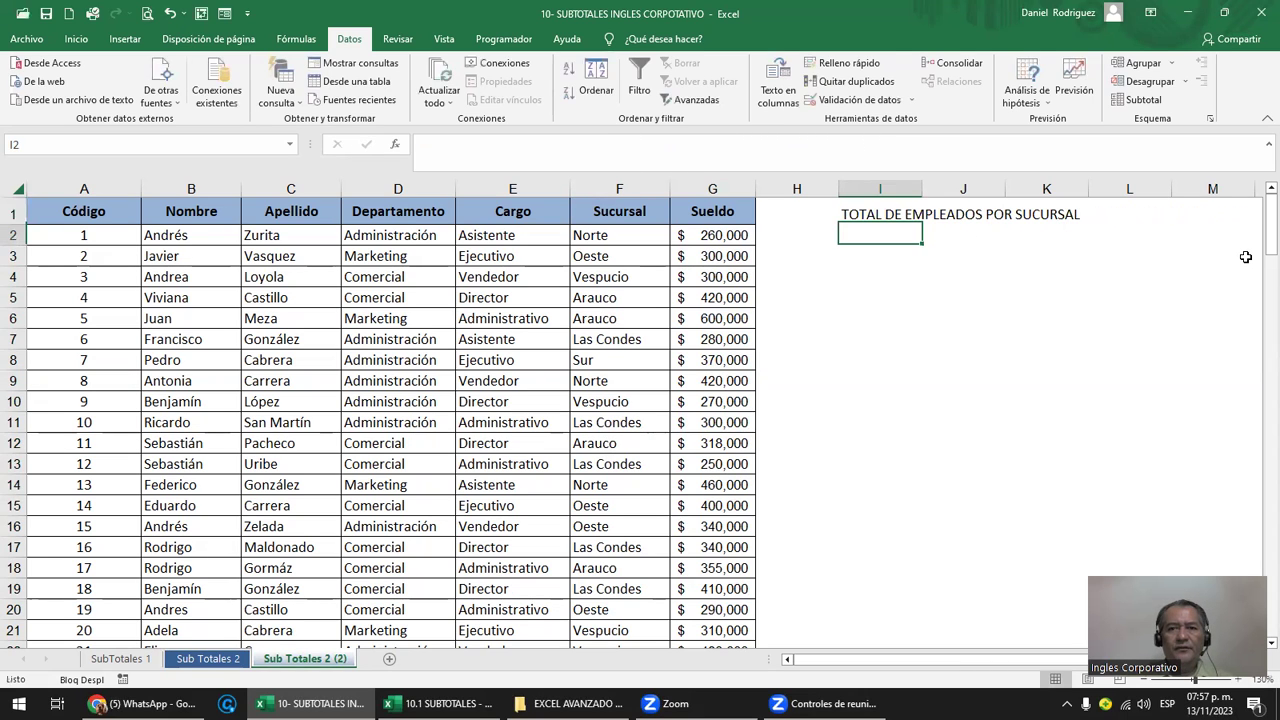
- Enter RECUENTO in cell I2
text(RECUENTO)
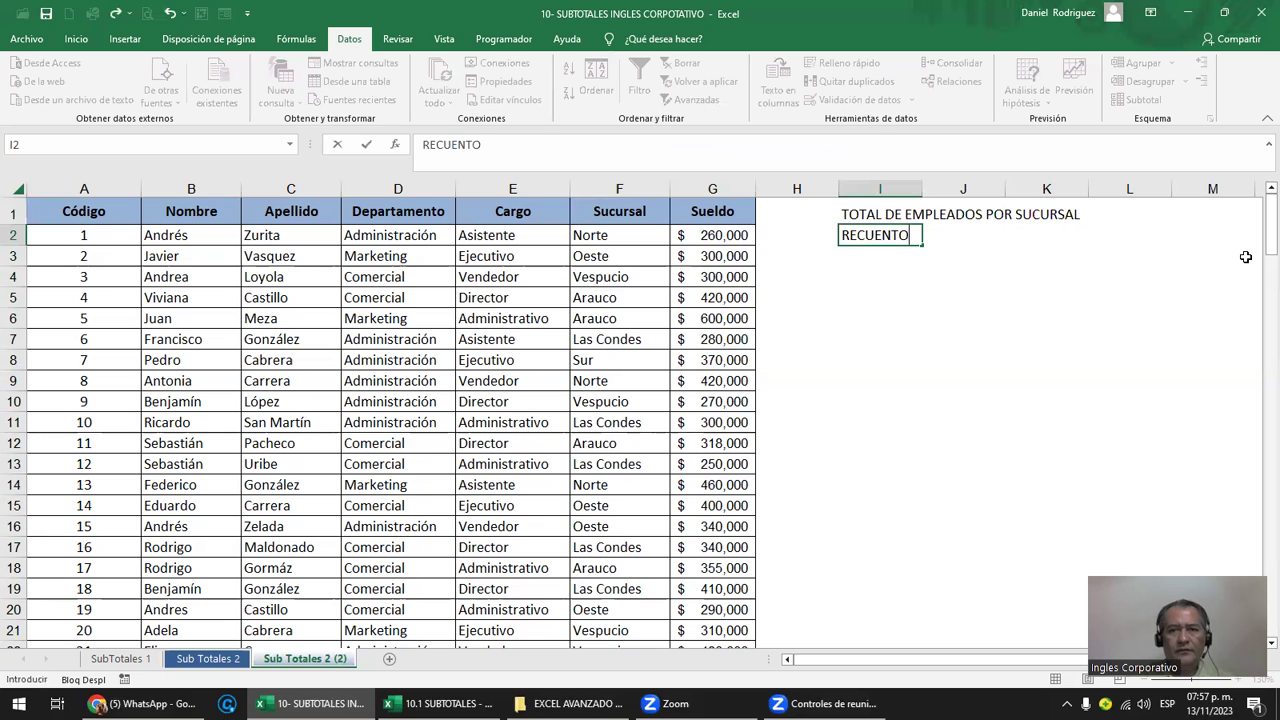
key(Return)
text(})
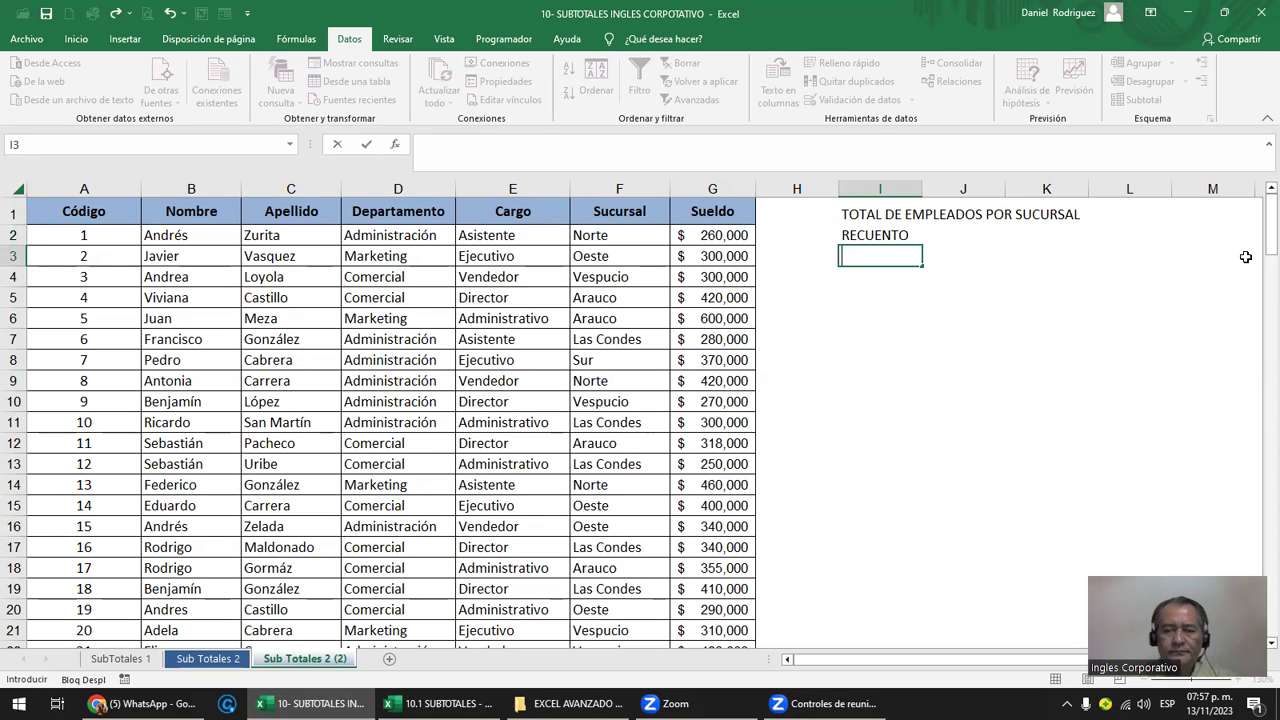
- Review the Nombre and Apellido columns by selecting them and the name cells B2, C2, B3
click(966, 504)
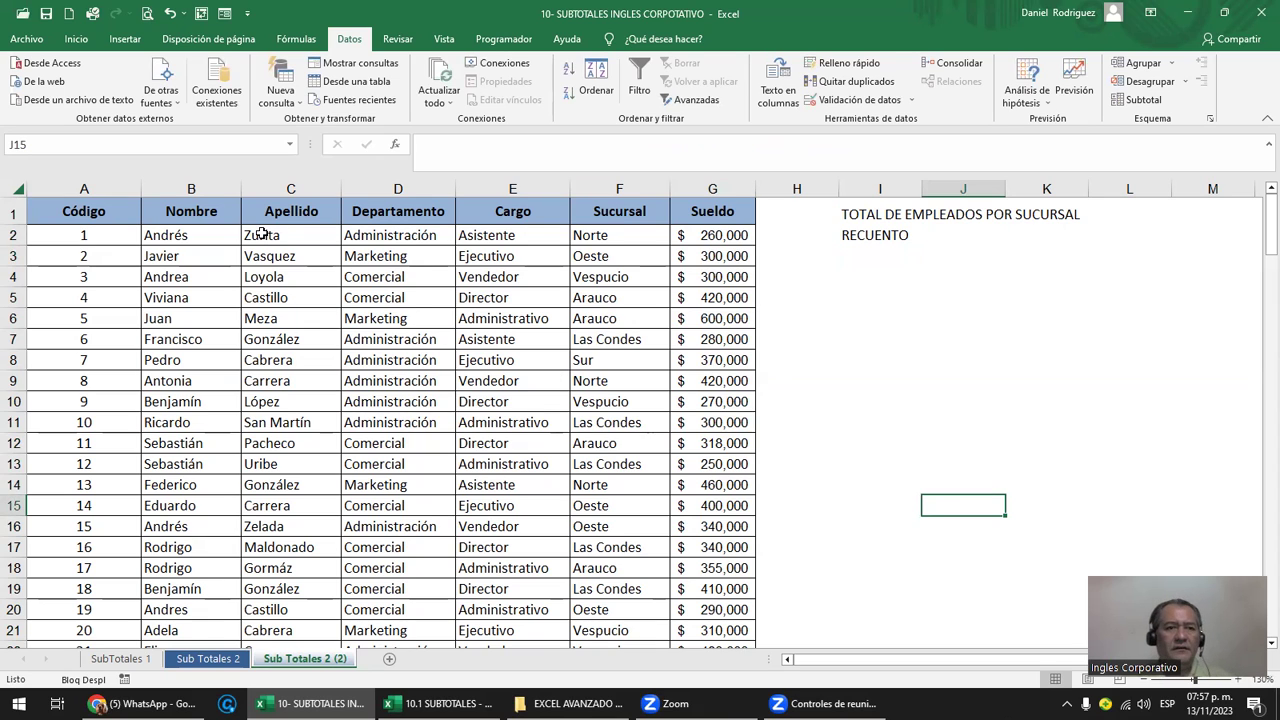
click(198, 185)
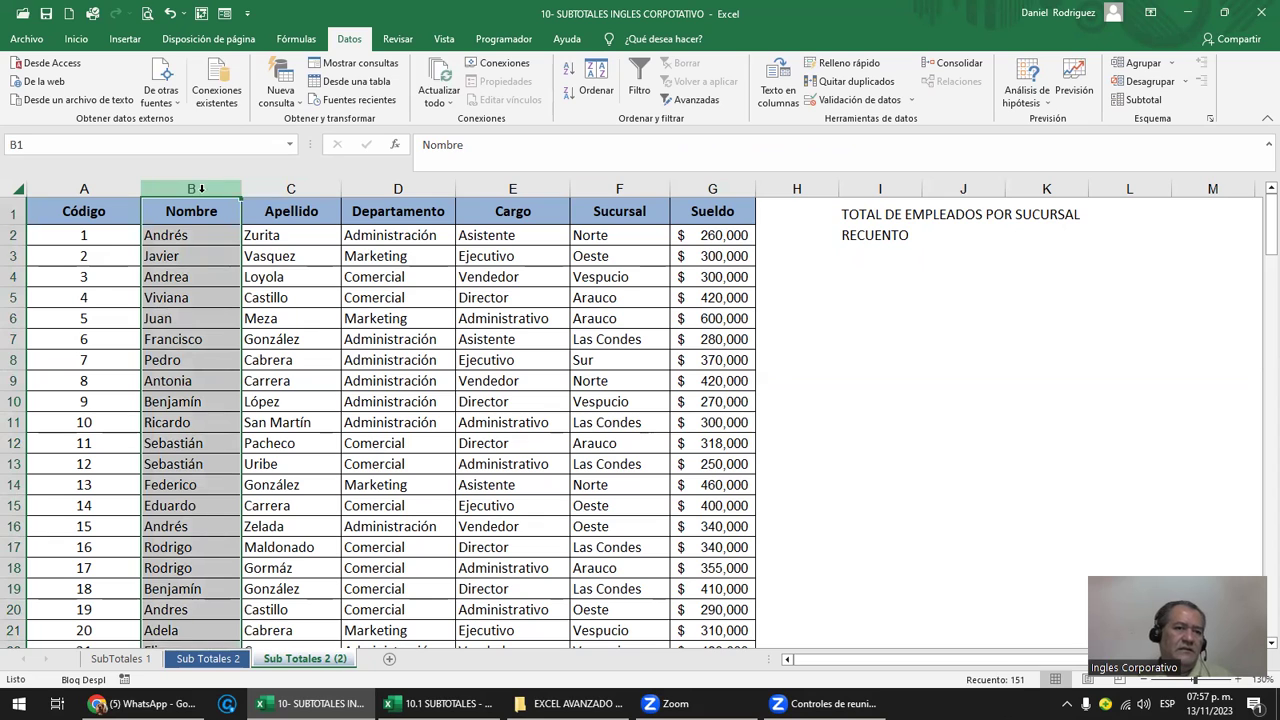
click(280, 188)
click(207, 186)
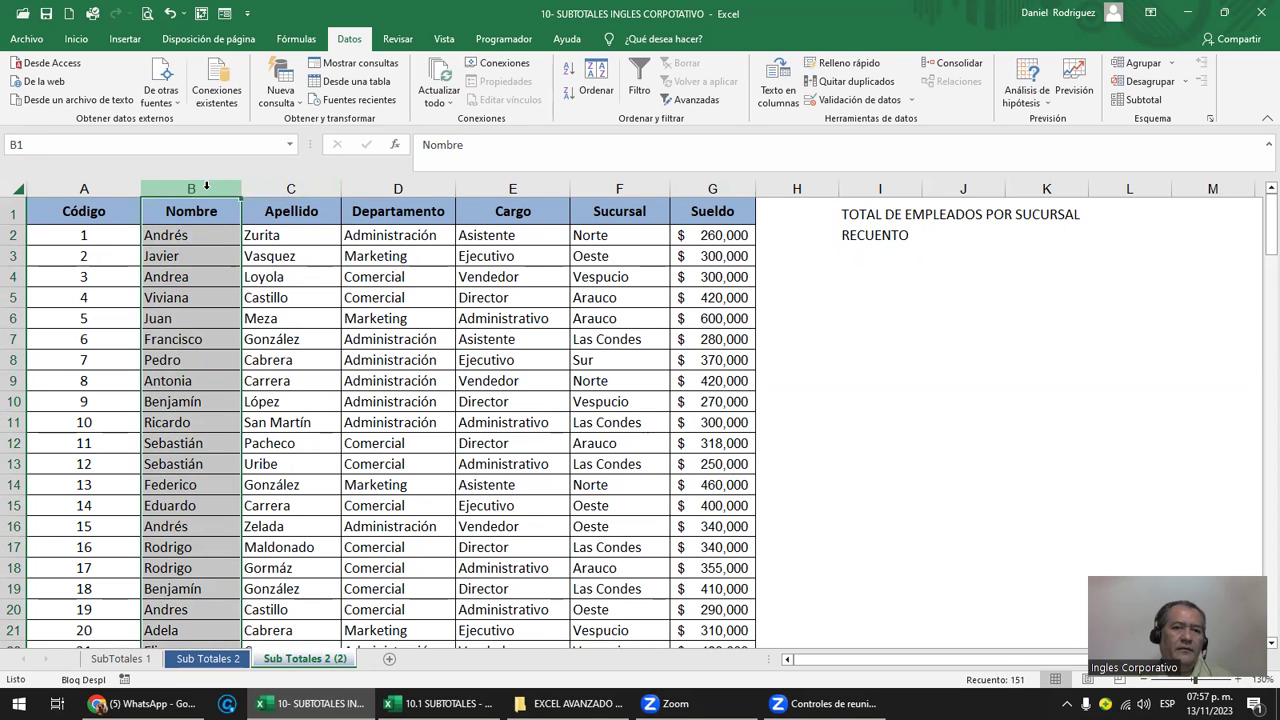
click(192, 341)
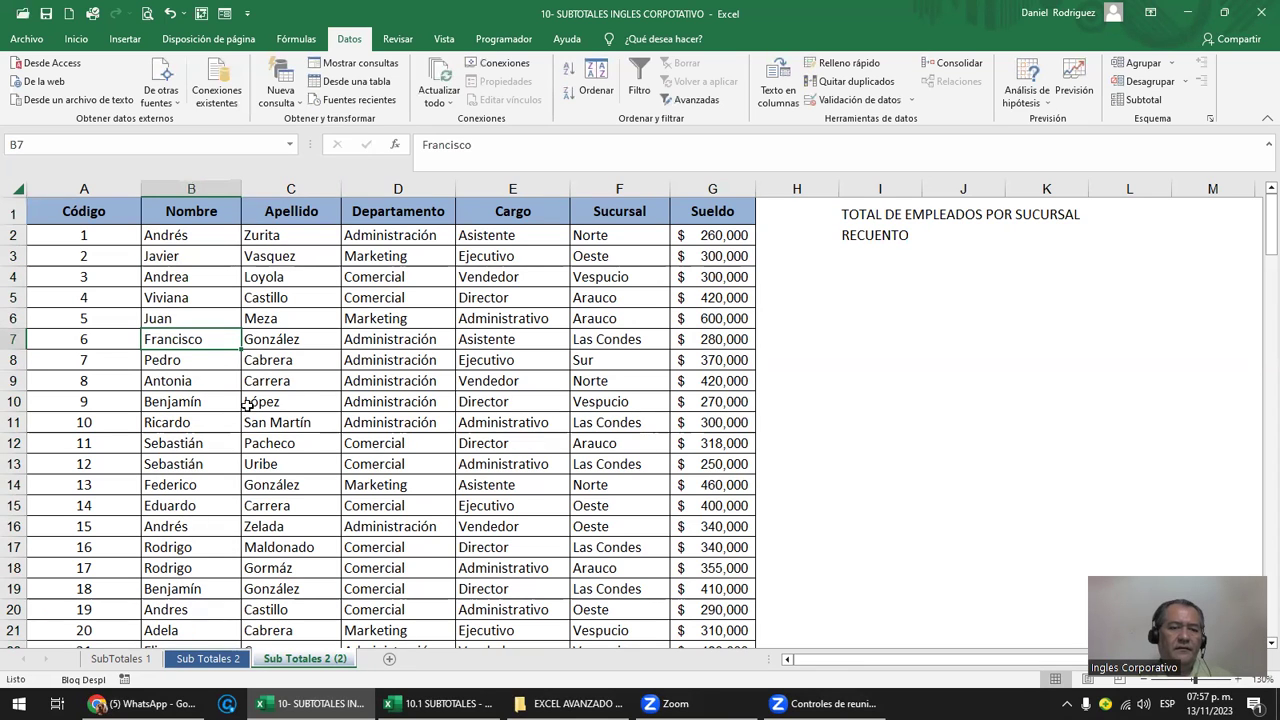
click(188, 237)
click(282, 240)
click(195, 236)
click(262, 237)
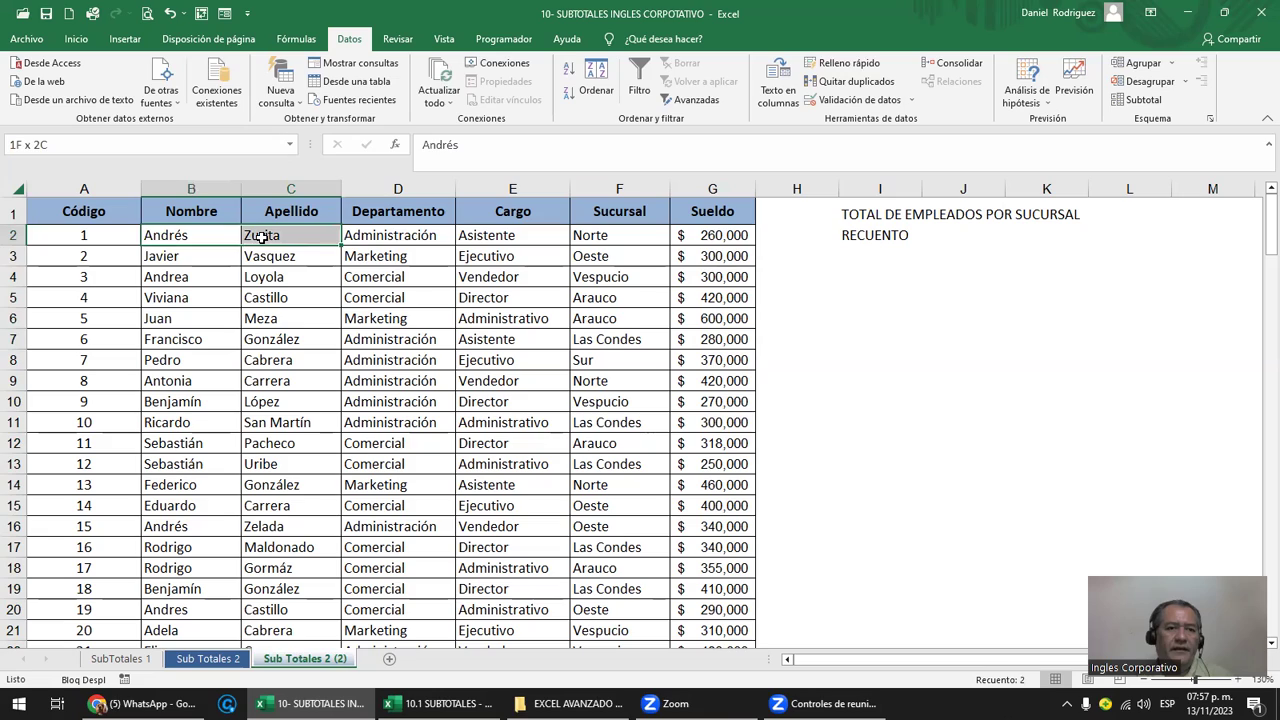
click(236, 262)
- Scroll through the employee table and select the Cargo header cell E1
scroll(241, 461, down, 6)
scroll(241, 461, down, 11)
scroll(243, 460, up, 5)
scroll(245, 460, up, 12)
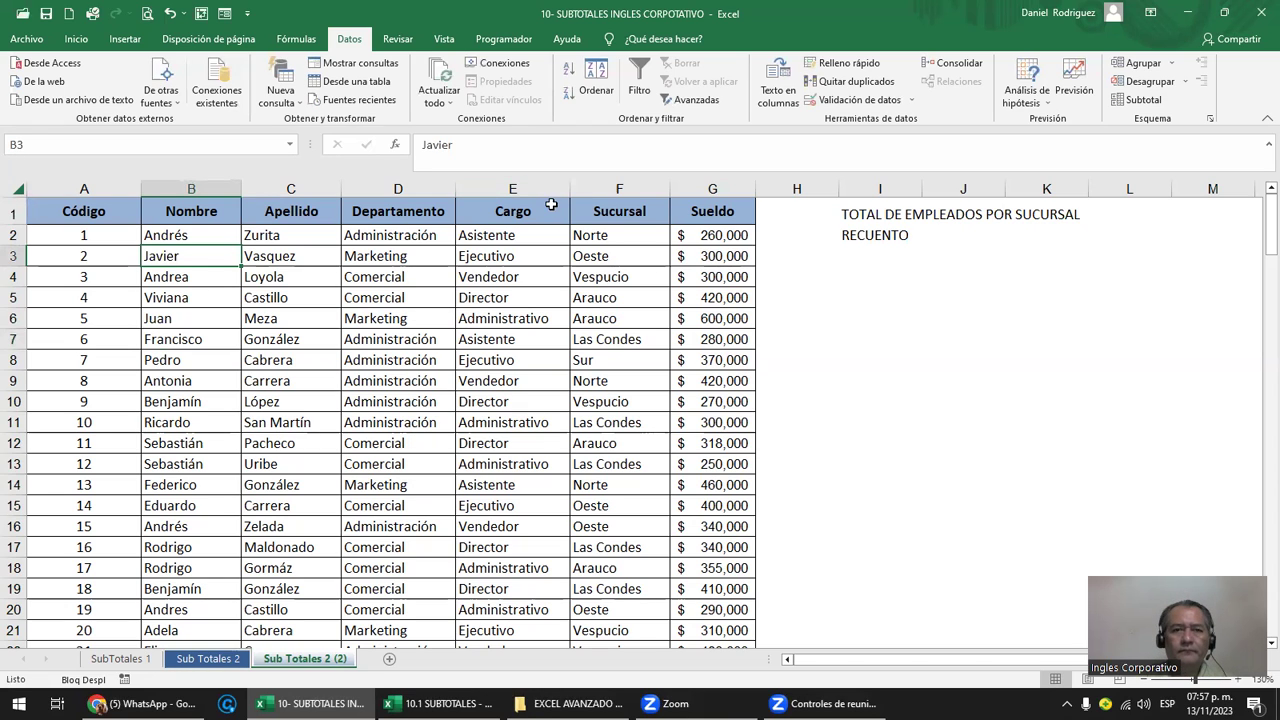
click(520, 205)
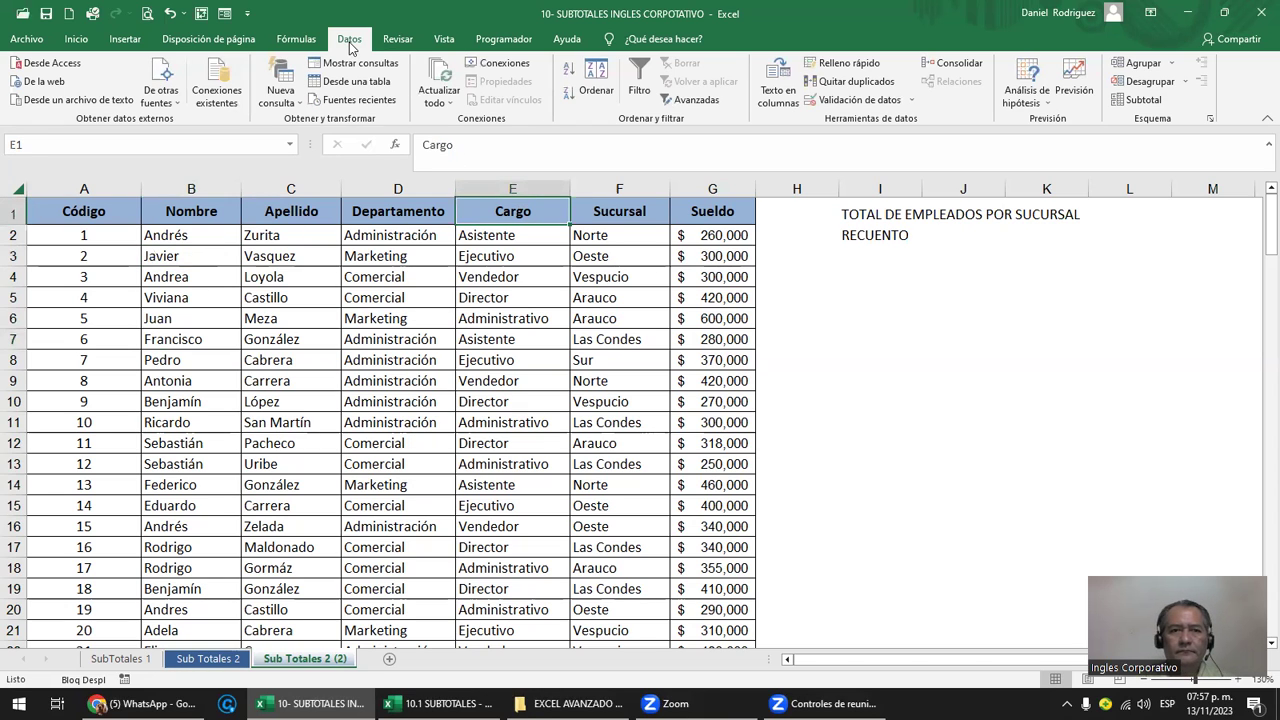
- Add Recuento subtotals on Sucursal at each change in Nombre, with Sueldo unchecked
click(1140, 100)
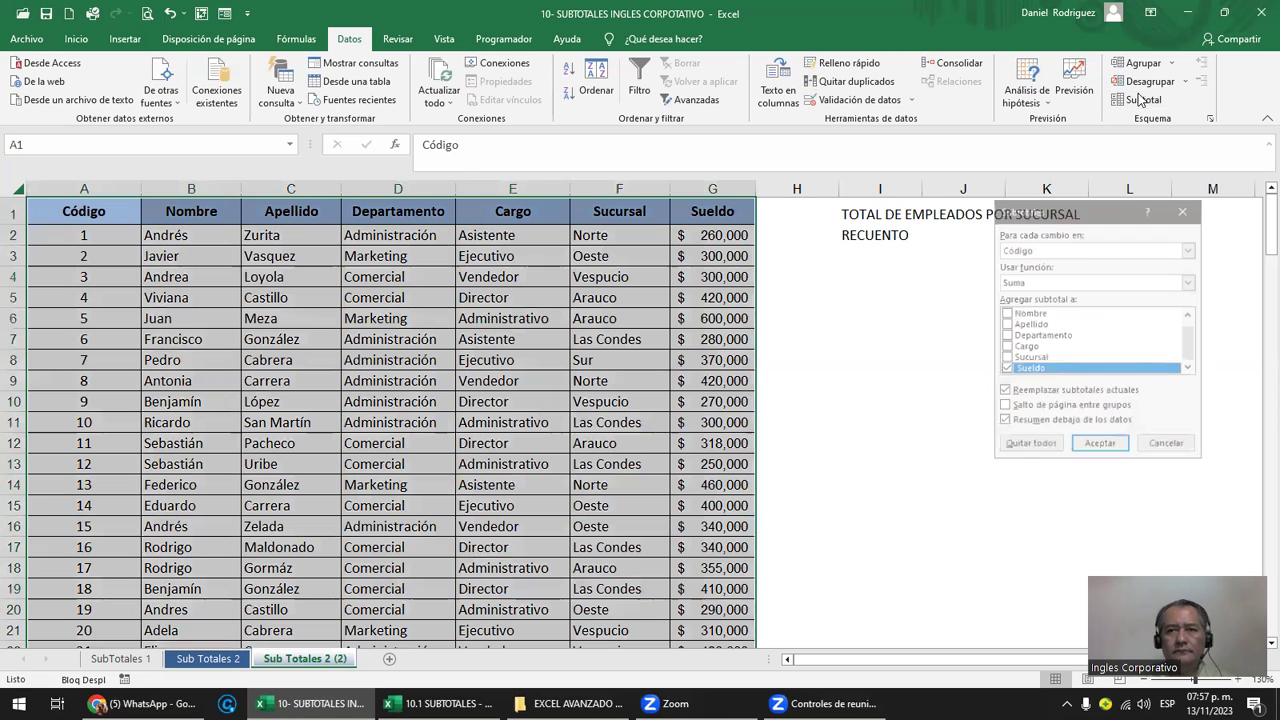
click(1189, 248)
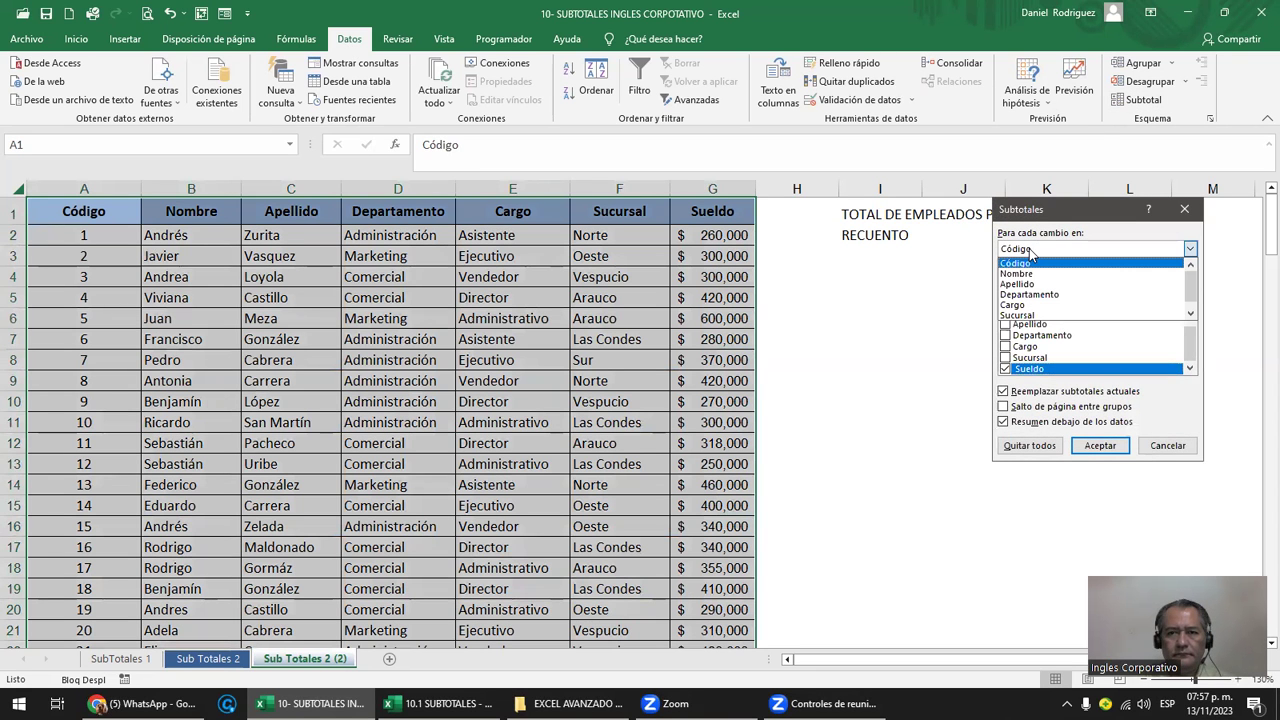
click(1066, 284)
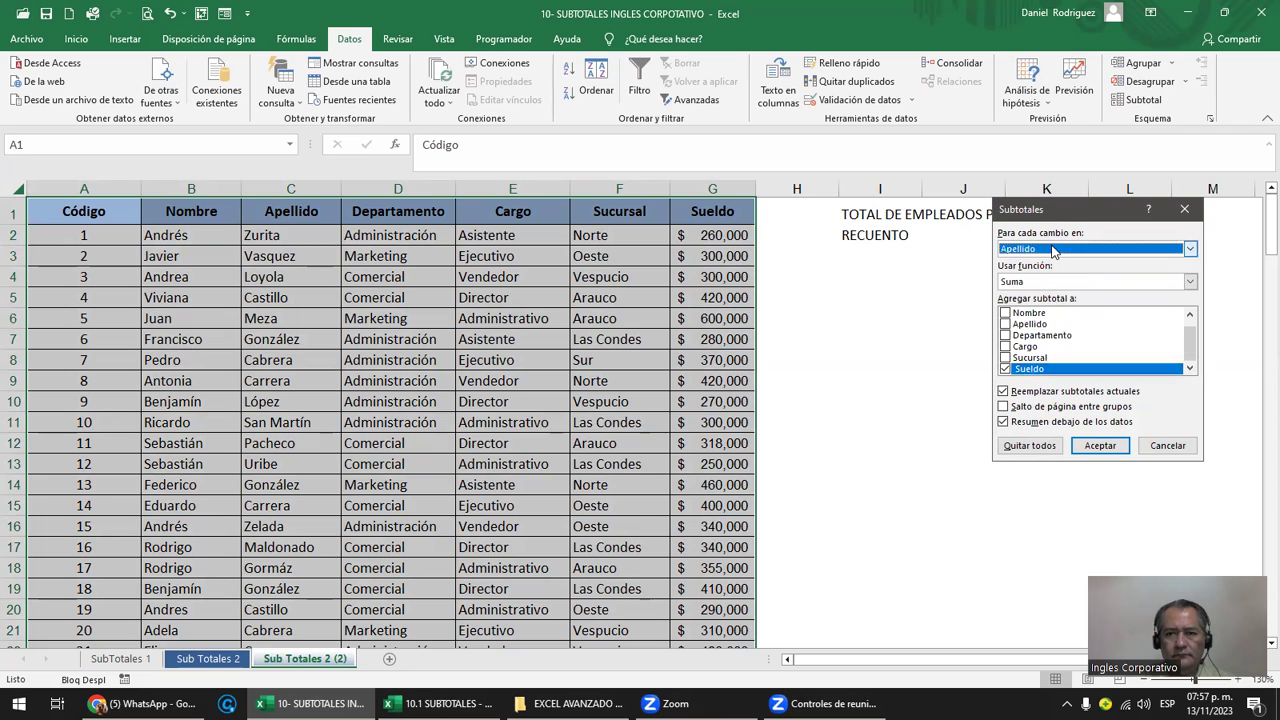
click(1042, 250)
click(1032, 274)
click(1032, 281)
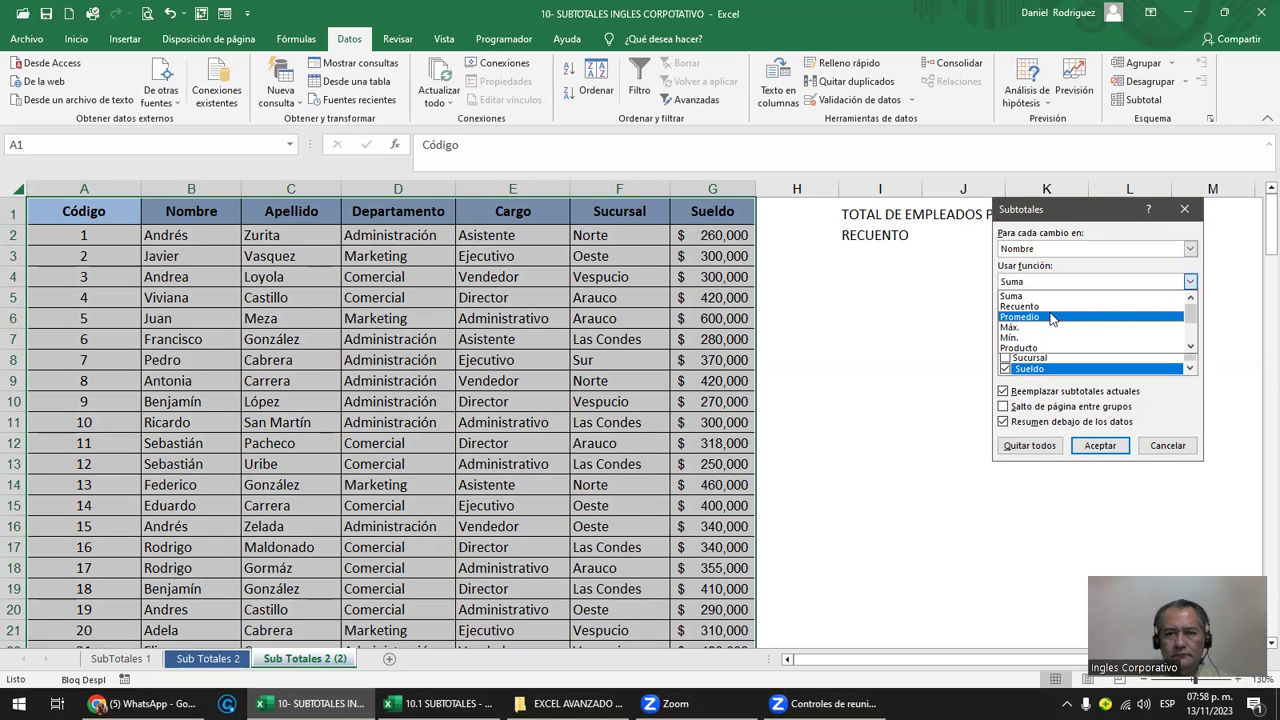
click(1047, 307)
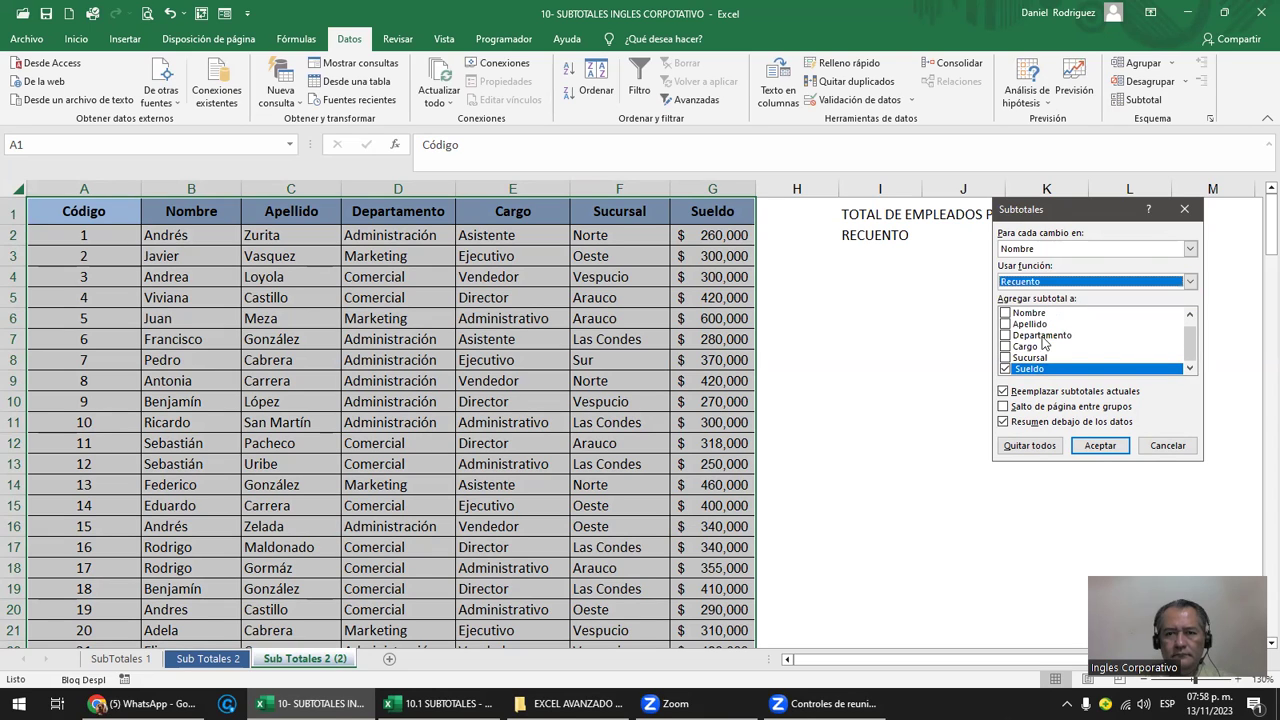
click(1026, 358)
click(1005, 369)
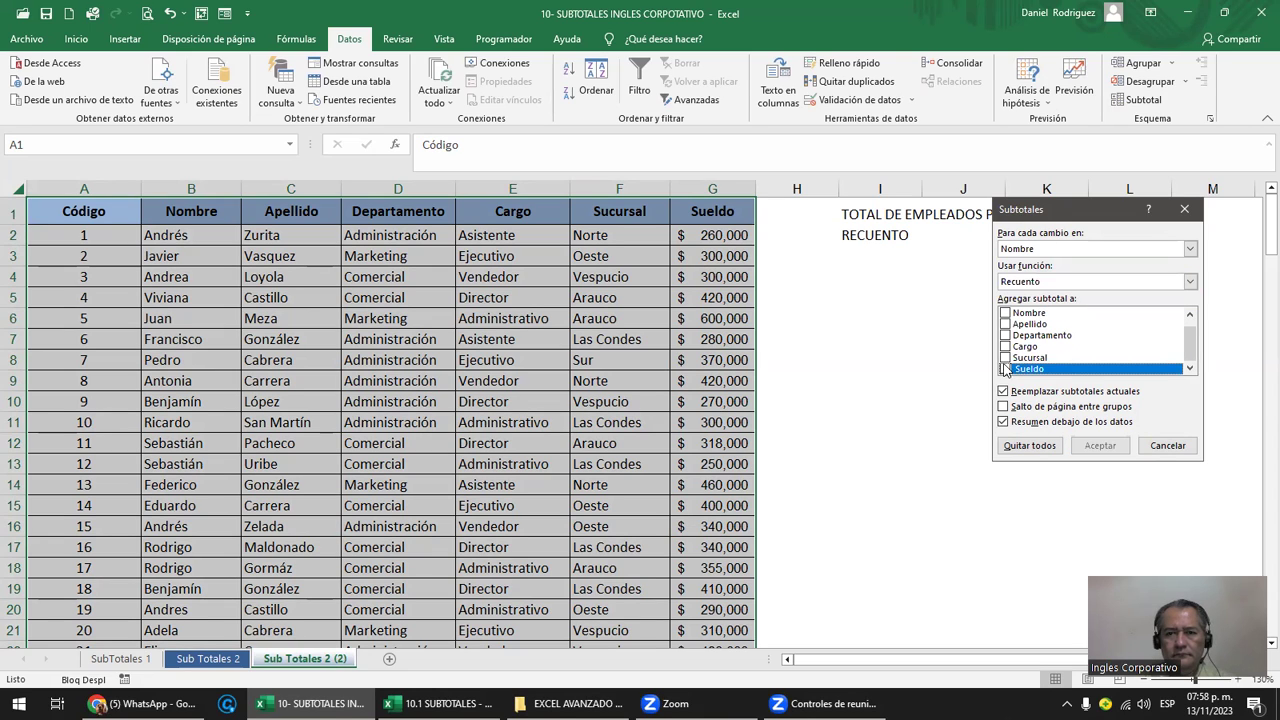
click(1006, 358)
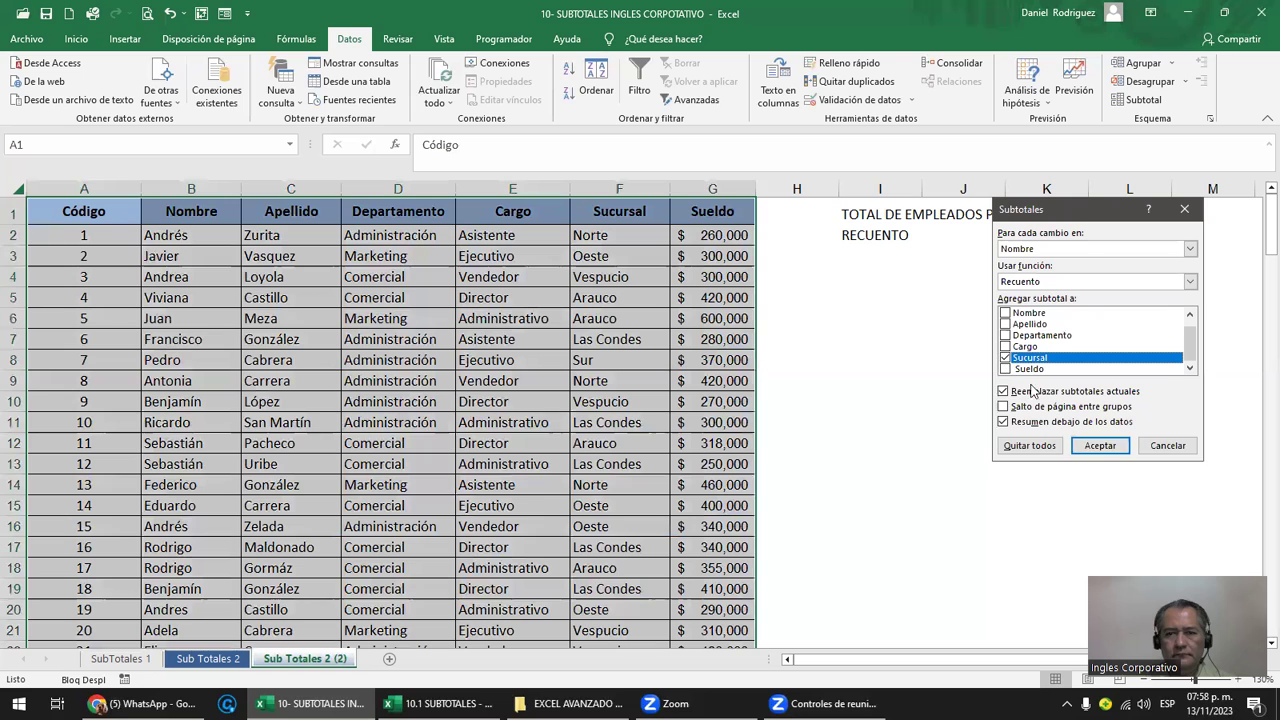
click(1101, 446)
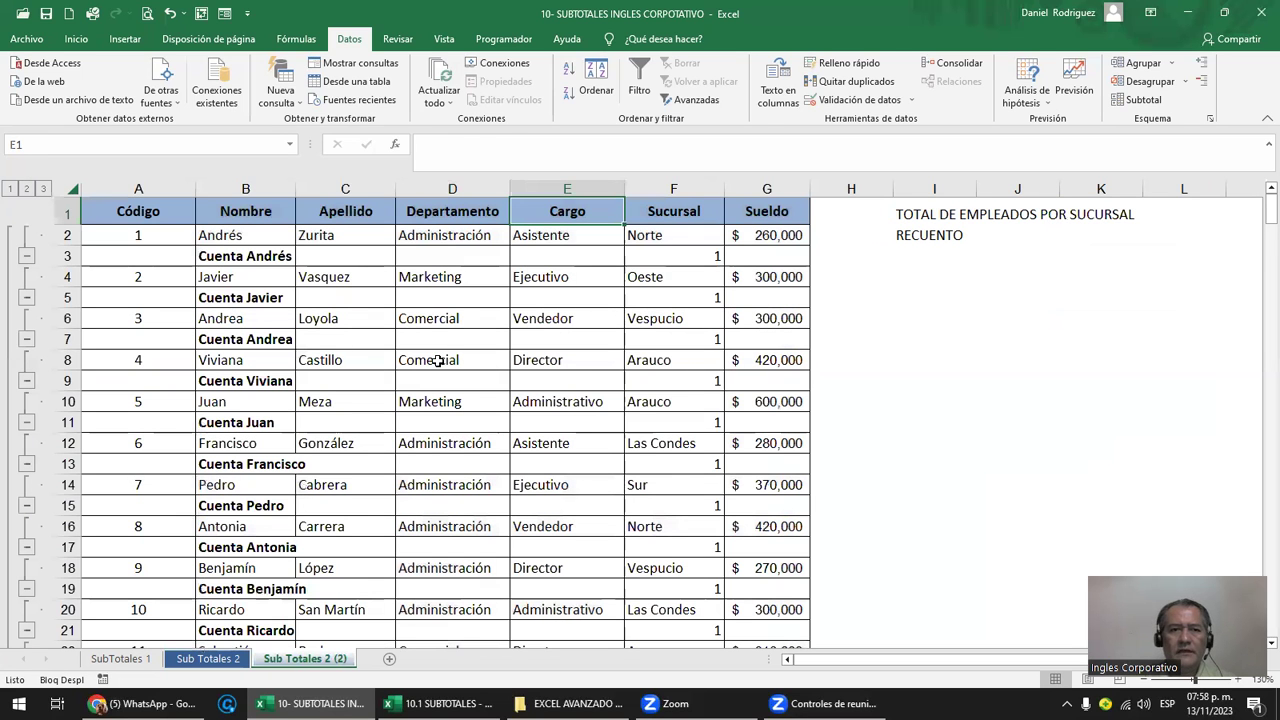
- Collapse to level 2, widen Nombre, sort the counts descending, and inspect F4's count formula
click(27, 189)
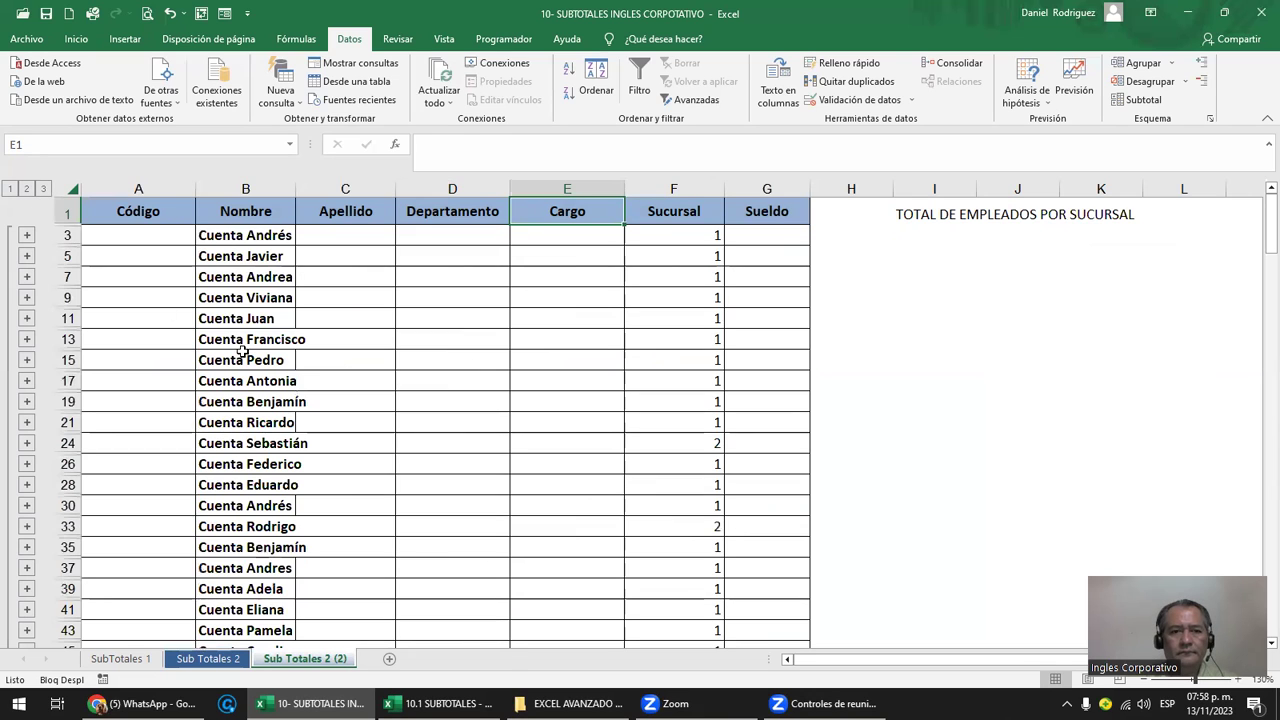
drag(295, 189, 353, 188)
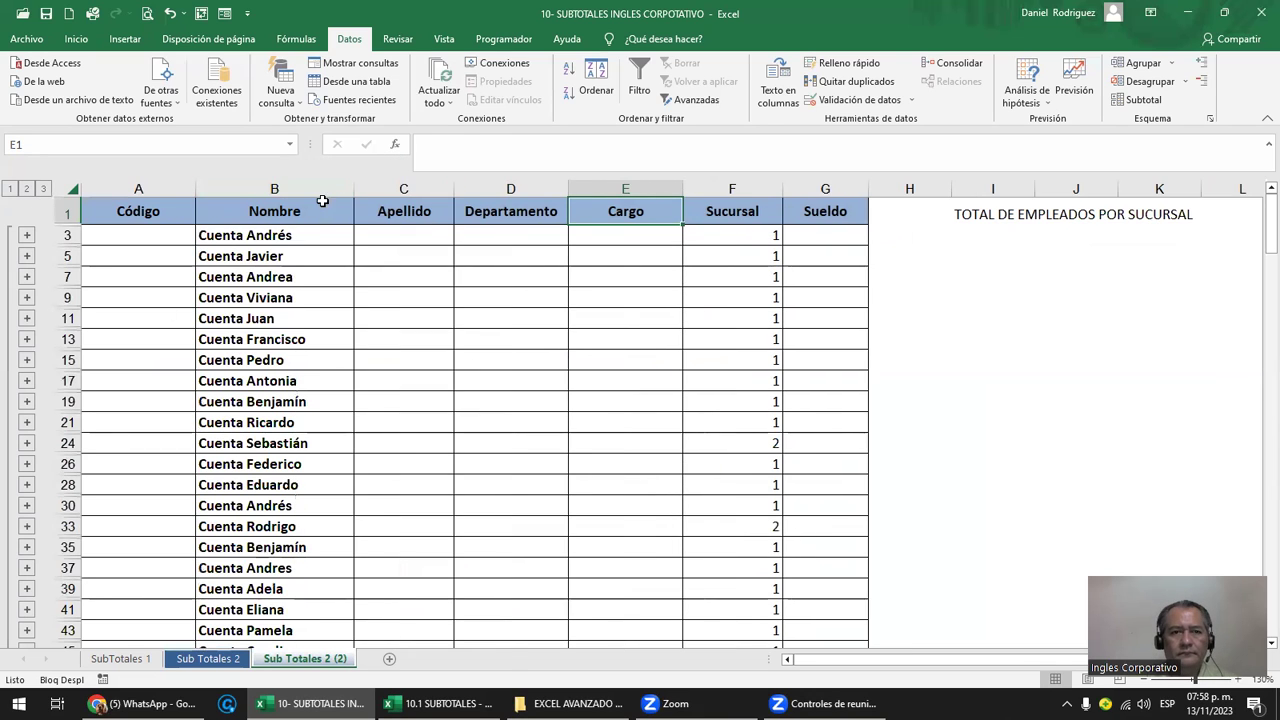
click(730, 208)
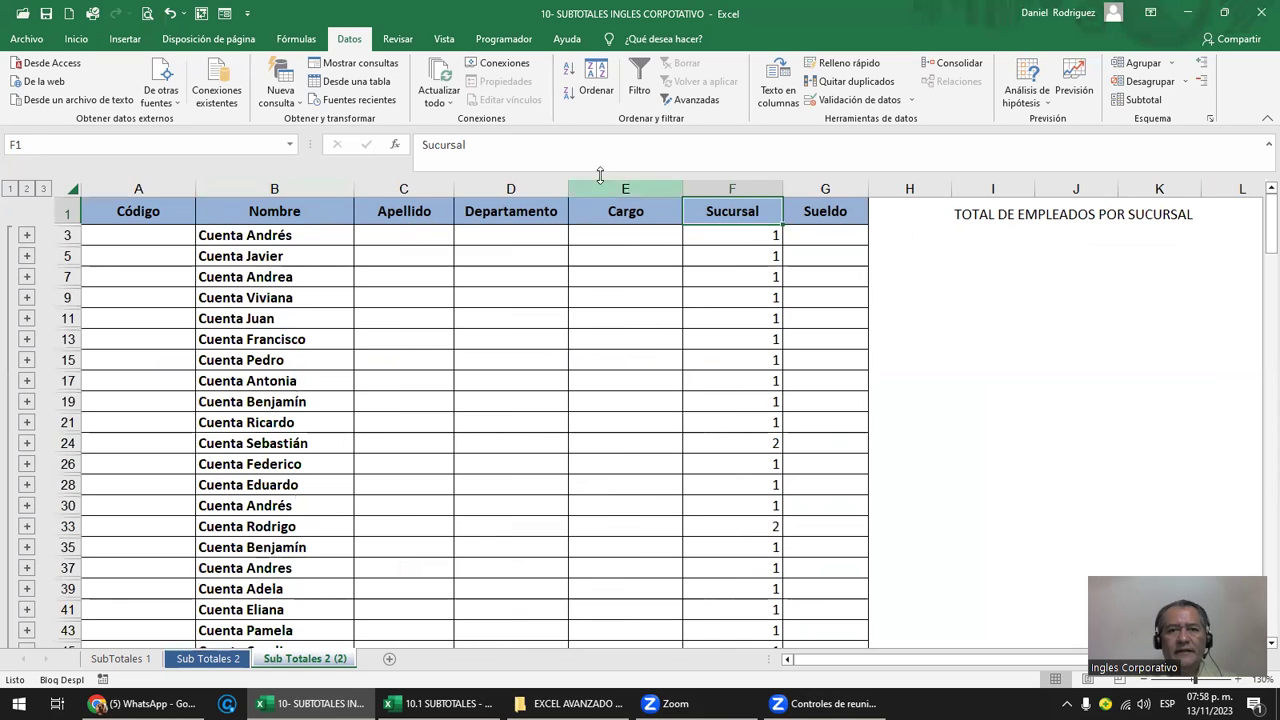
click(569, 91)
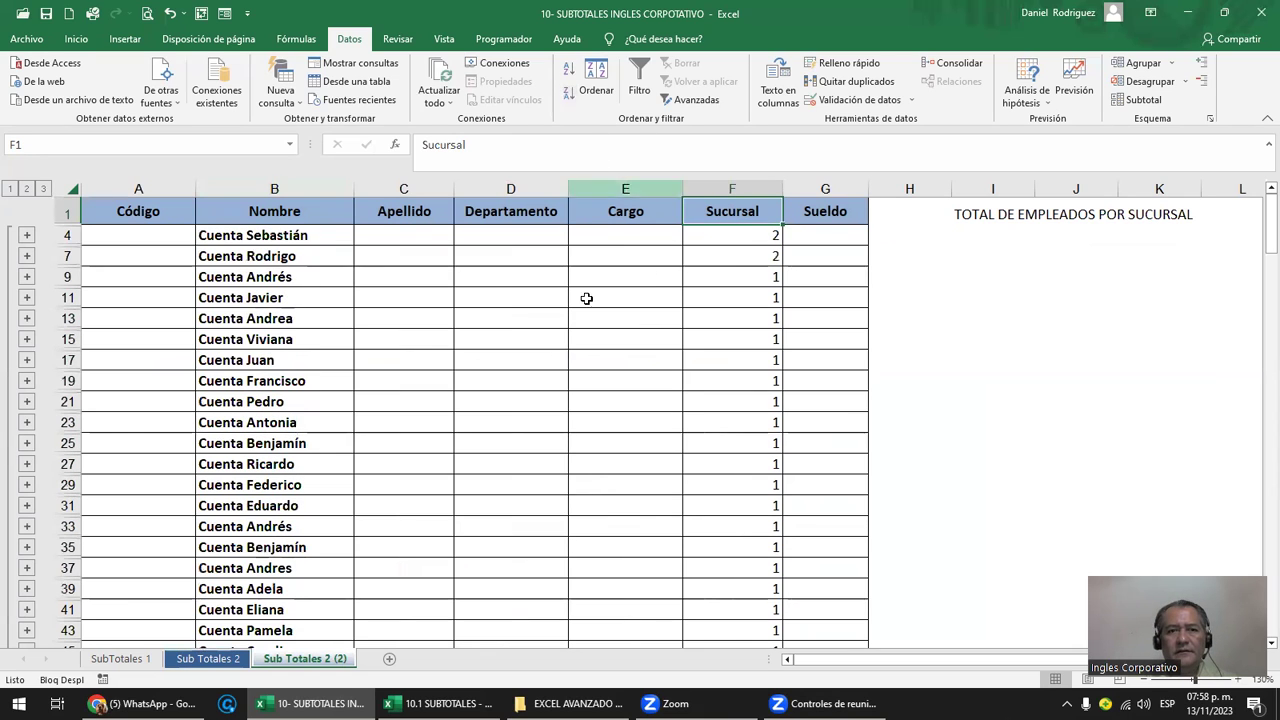
click(334, 239)
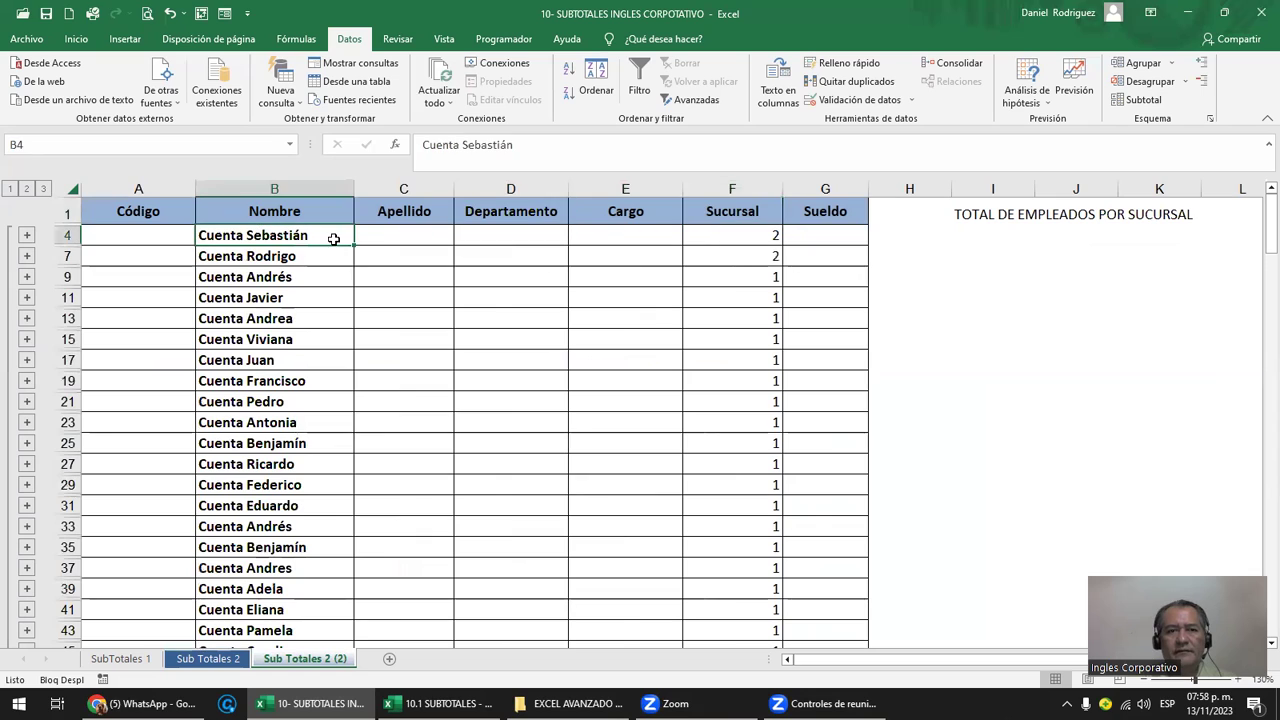
click(761, 237)
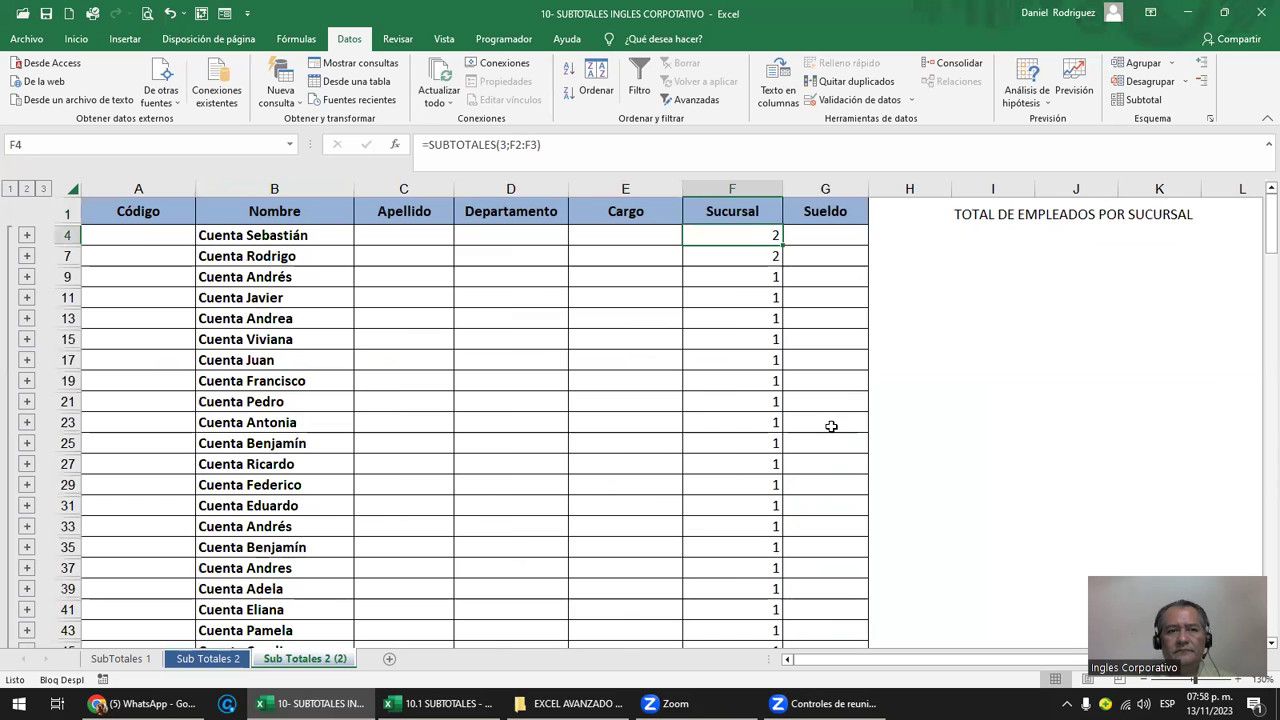
- Expand the outline to level 3 and highlight Sebastián's and Rodrigo's paired records
click(45, 189)
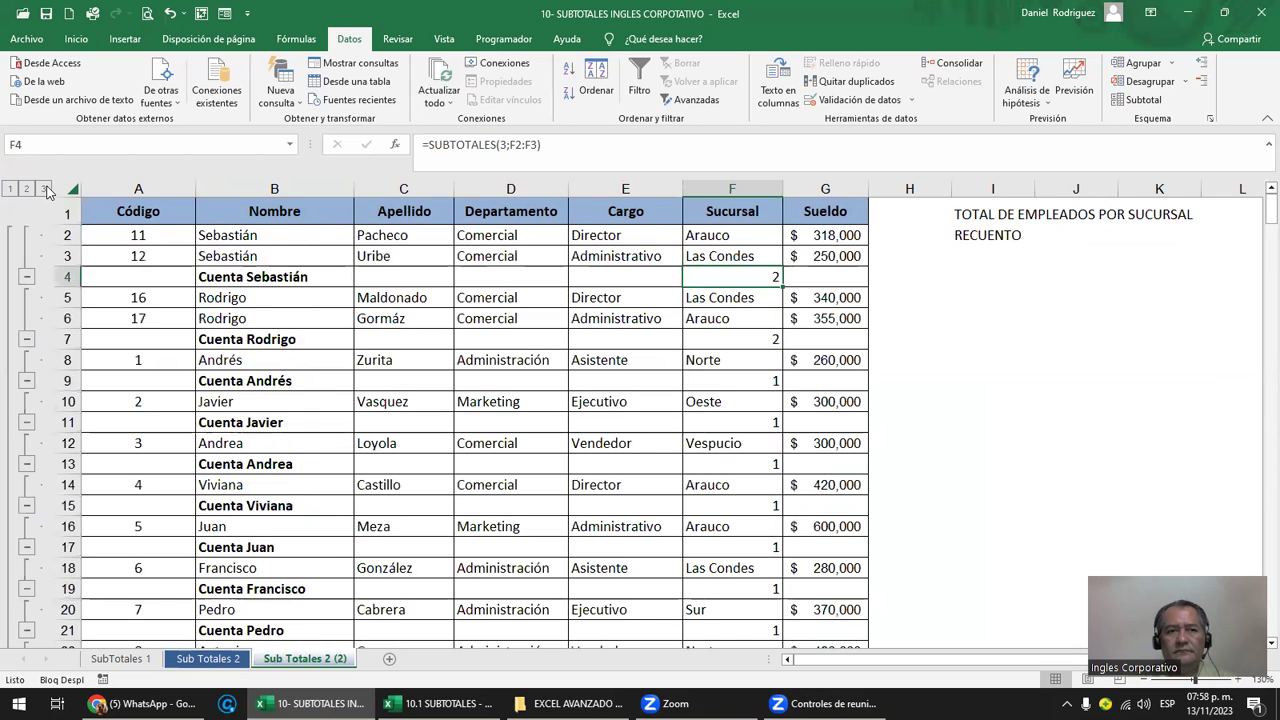
click(276, 242)
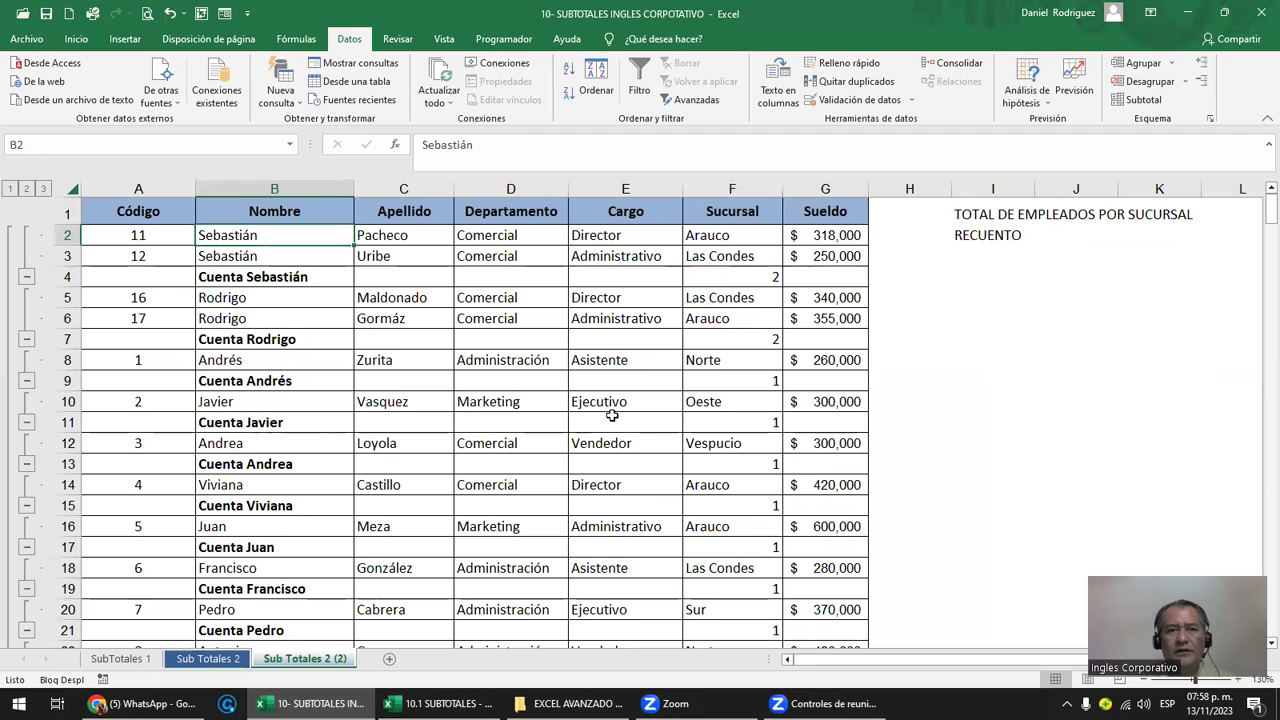
mouse_move(238, 238)
mouse_down()
mouse_move(247, 252)
mouse_move(387, 256)
mouse_up()
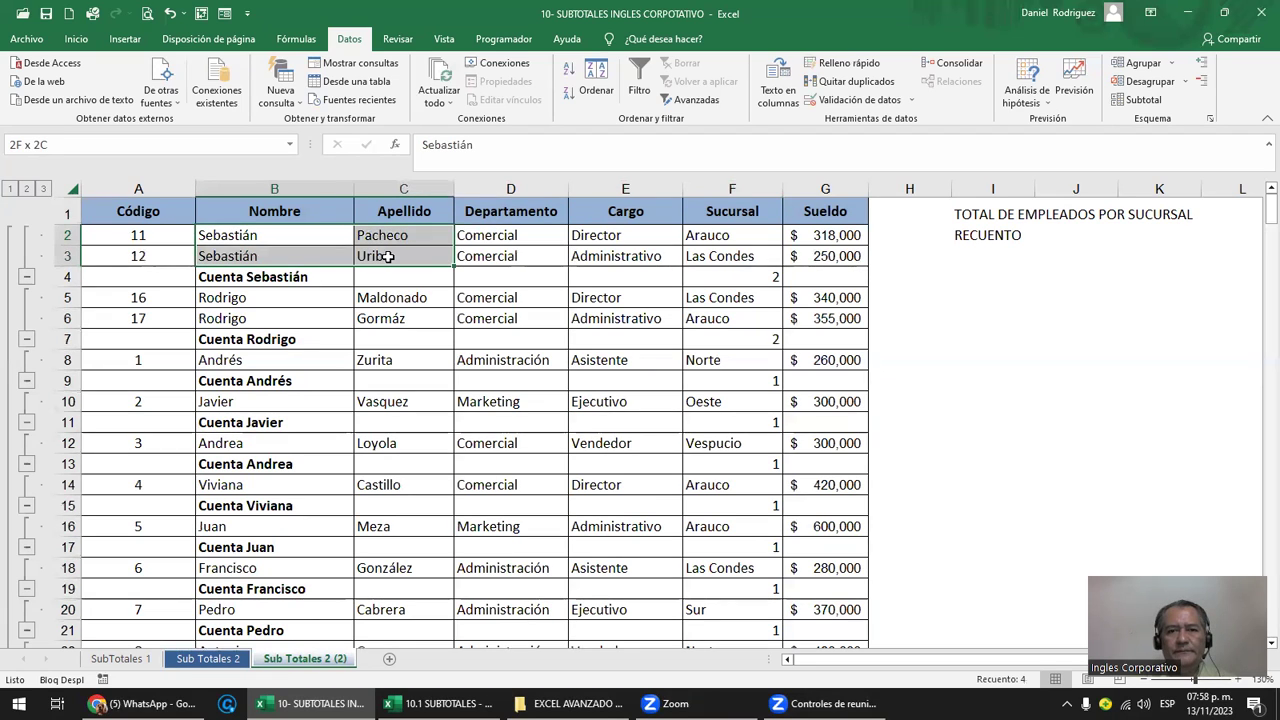
drag(391, 257, 822, 259)
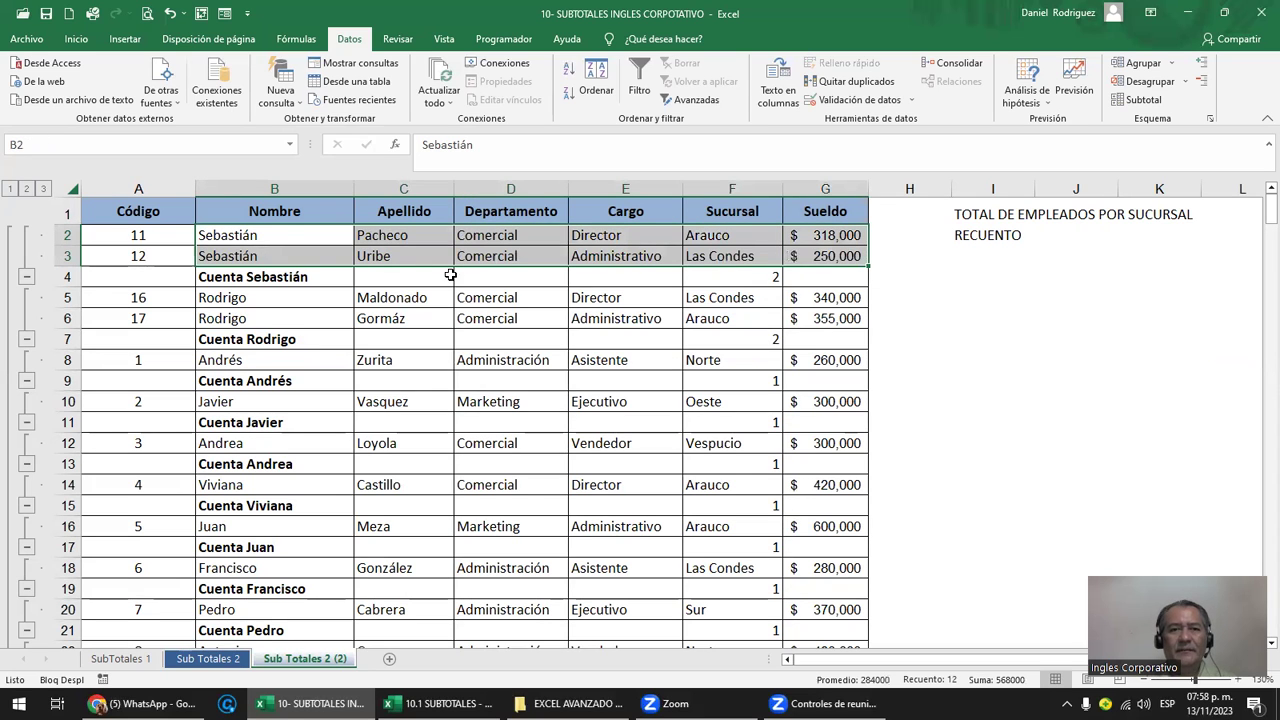
click(272, 238)
drag(272, 238, 480, 262)
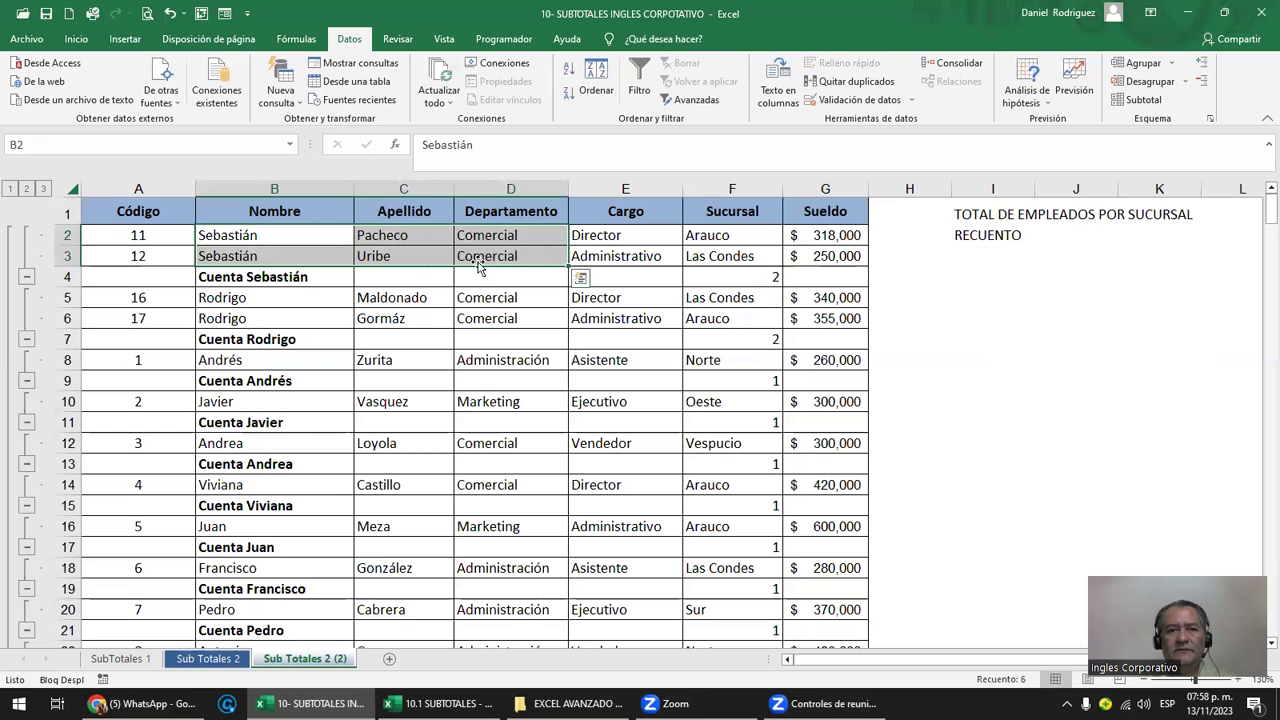
drag(294, 299, 491, 310)
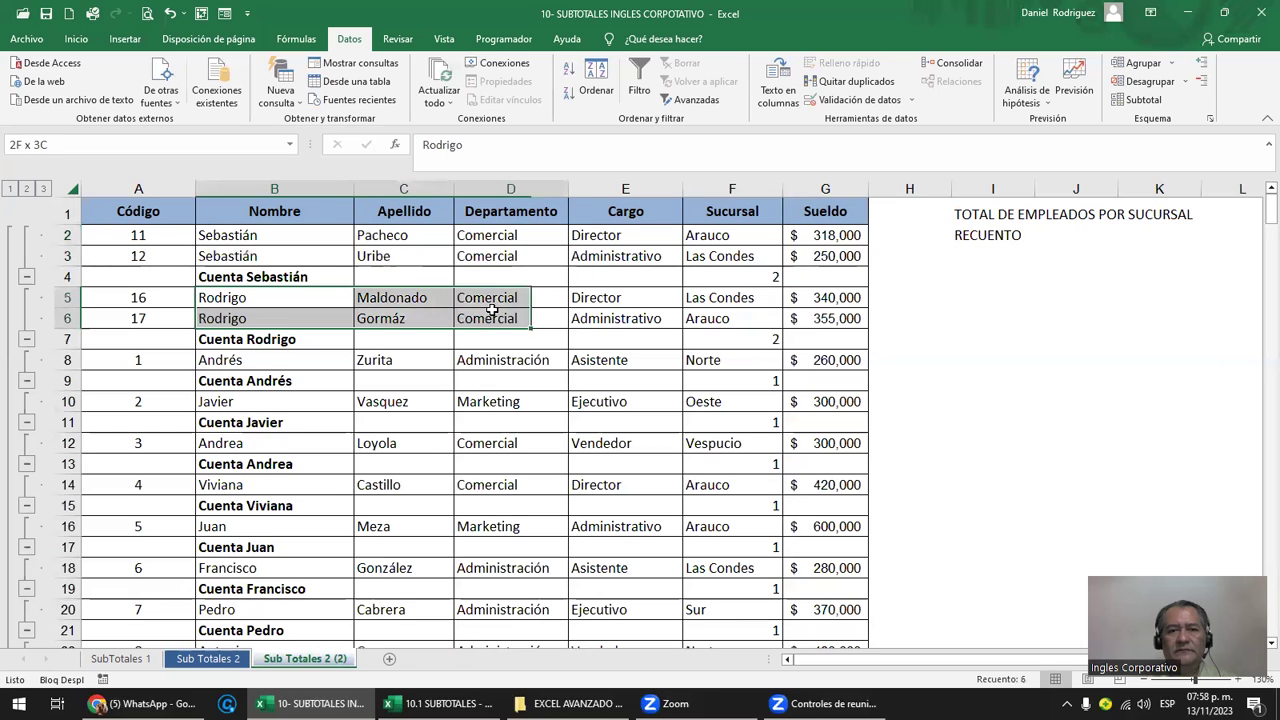
click(263, 236)
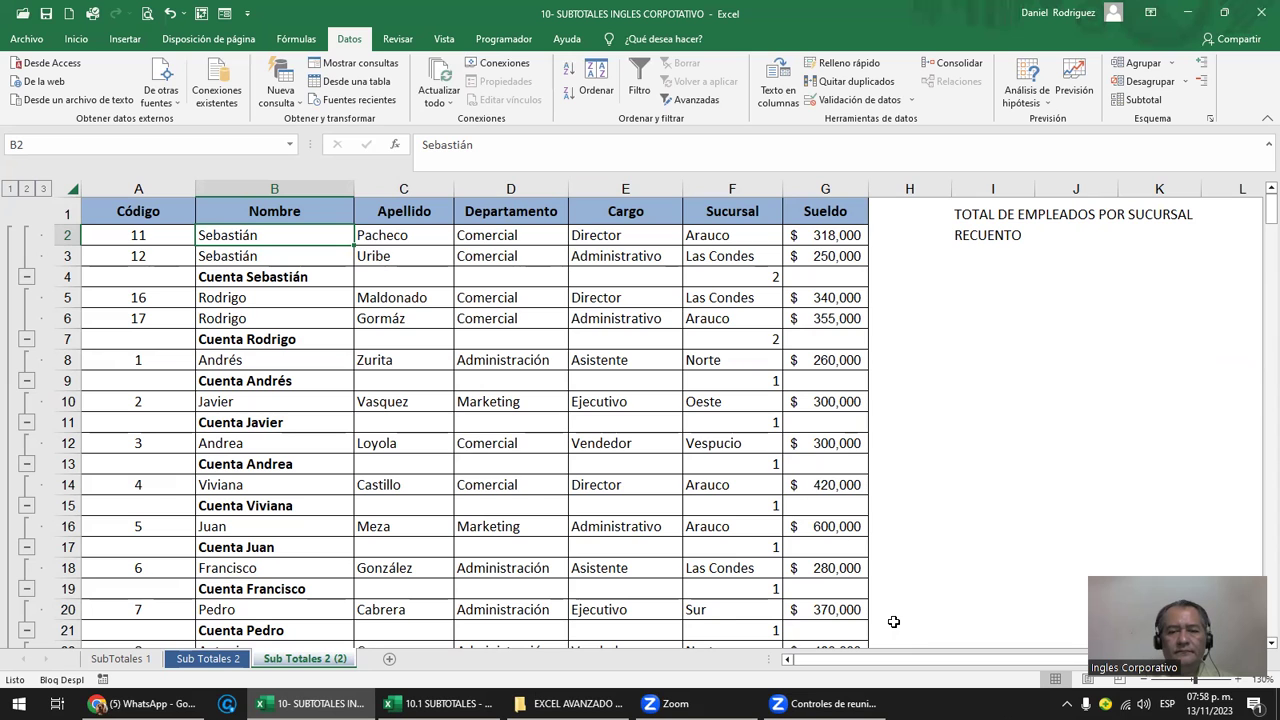
click(145, 703)
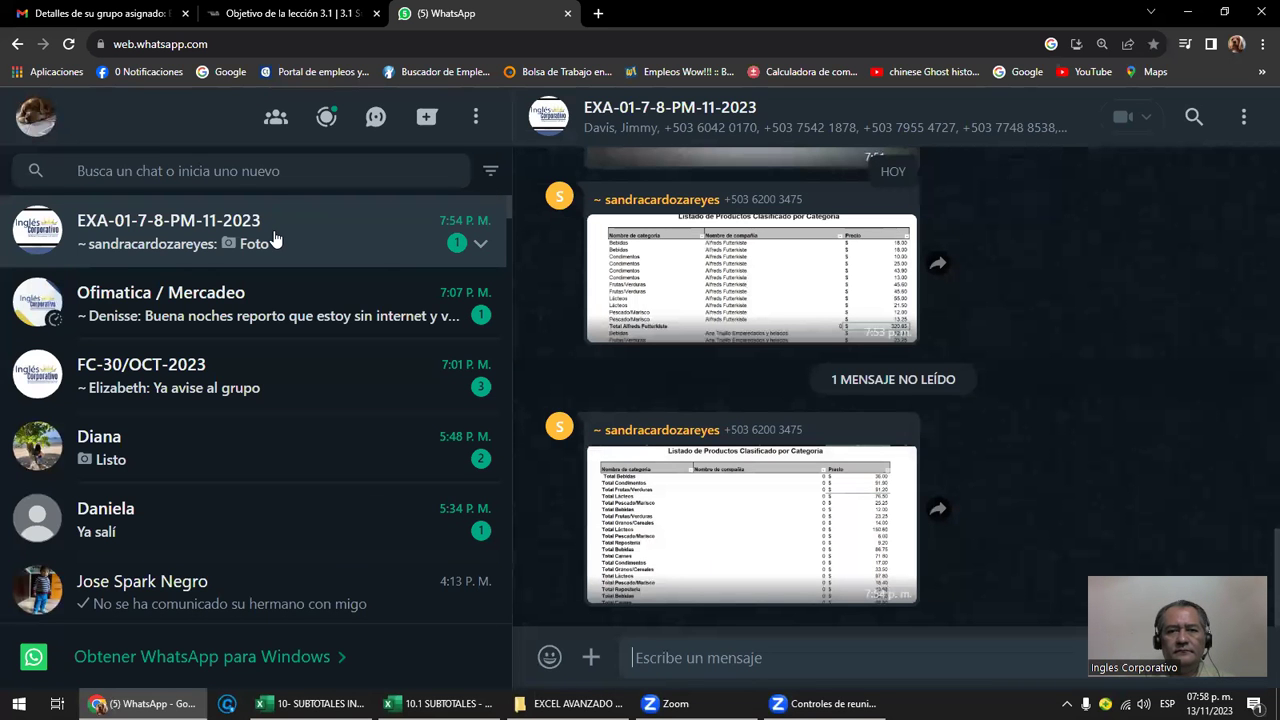
click(697, 512)
click(692, 506)
click(869, 501)
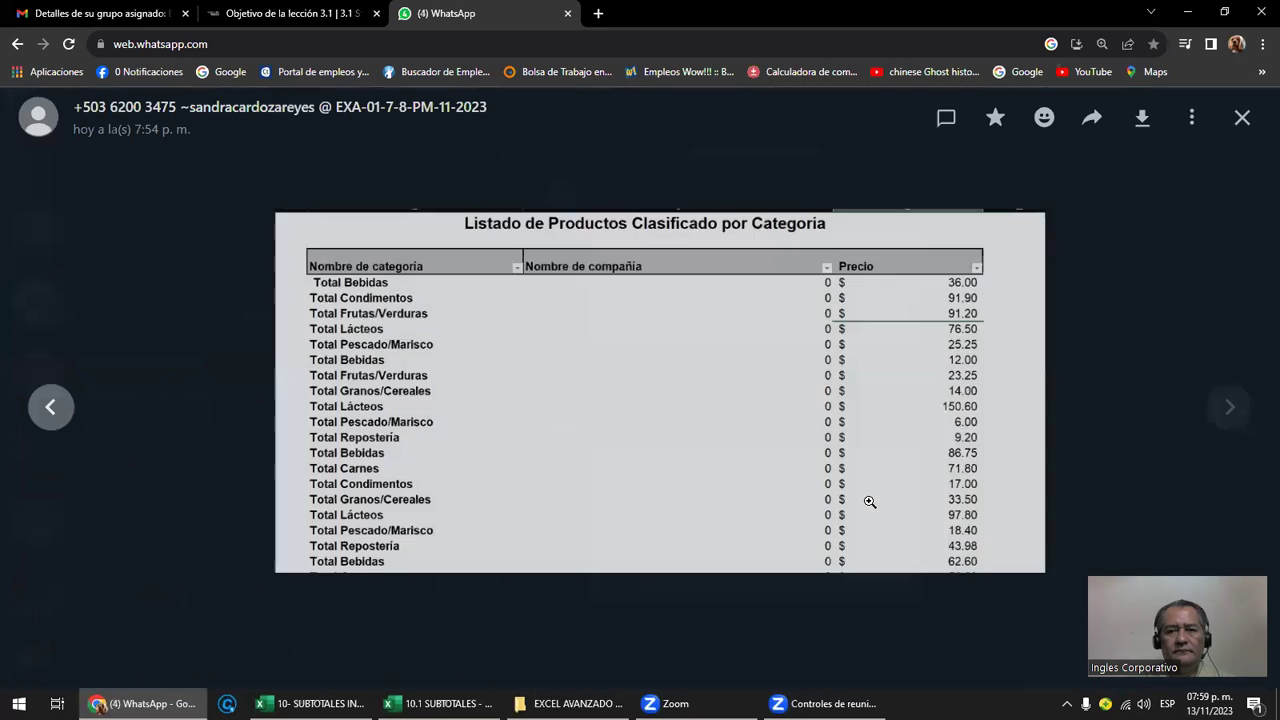
click(52, 407)
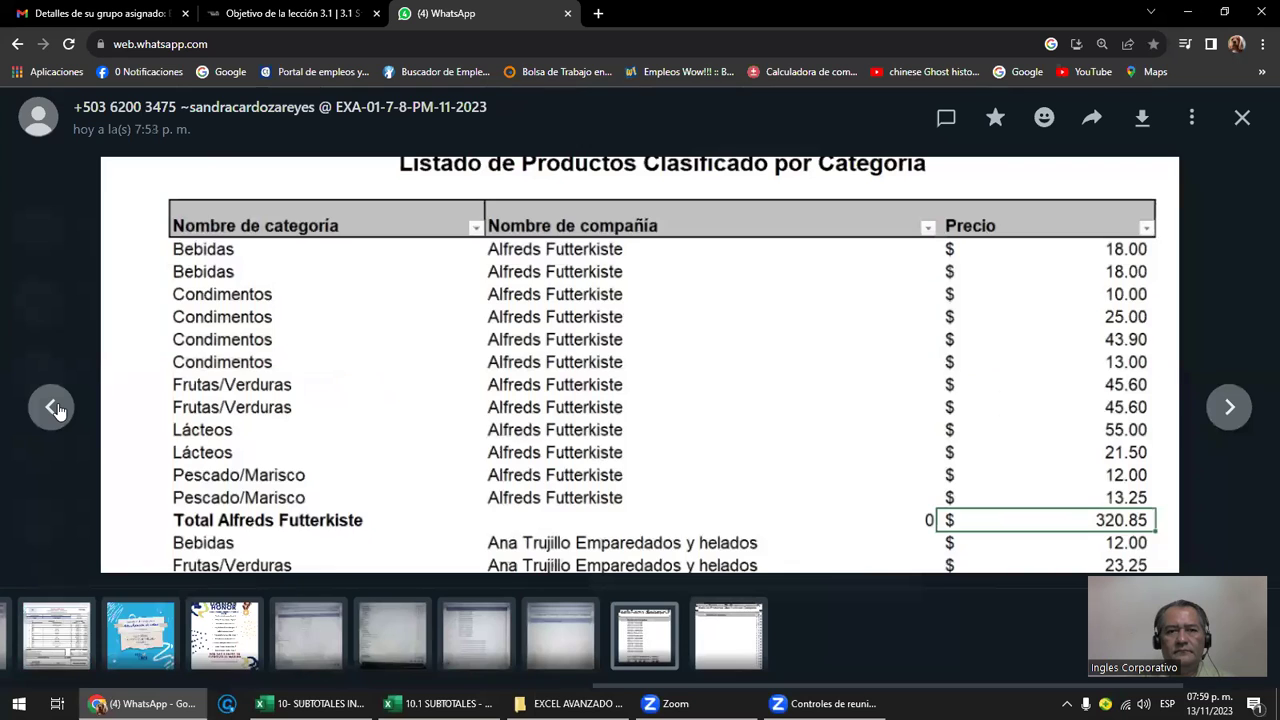
click(56, 409)
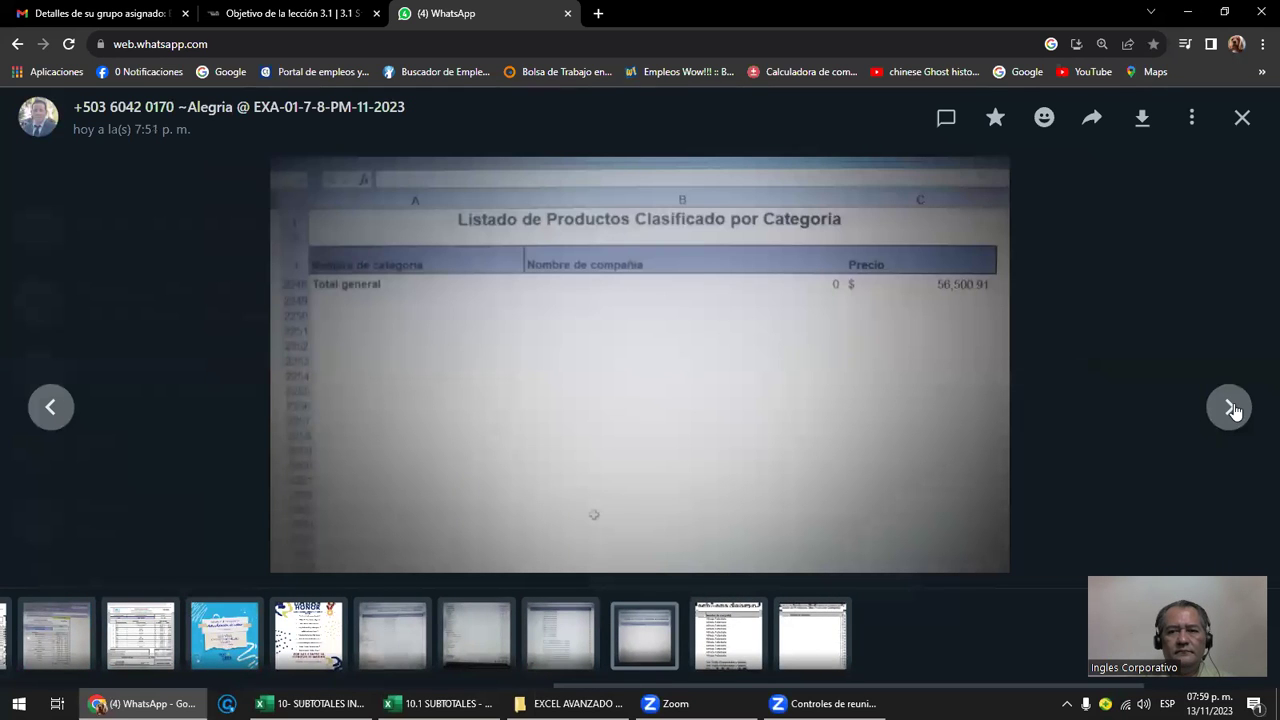
click(1236, 409)
click(1236, 409)
key(Escape)
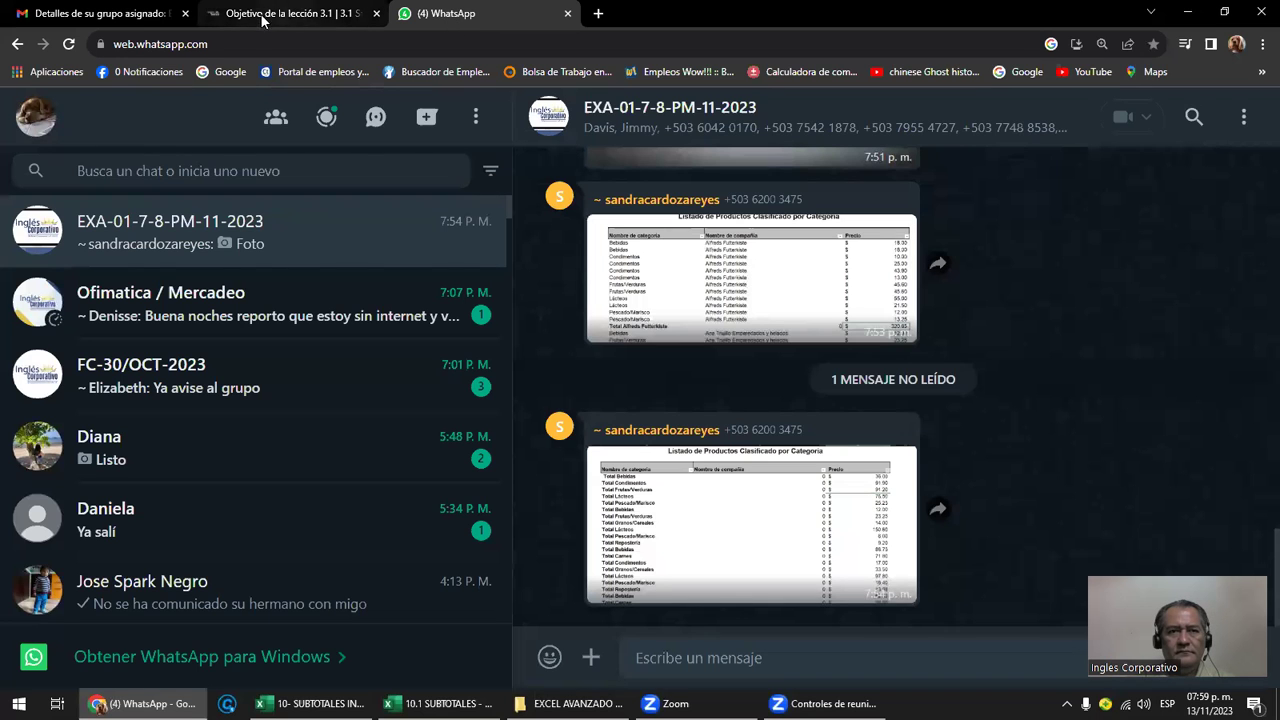
mouse_move(440, 703)
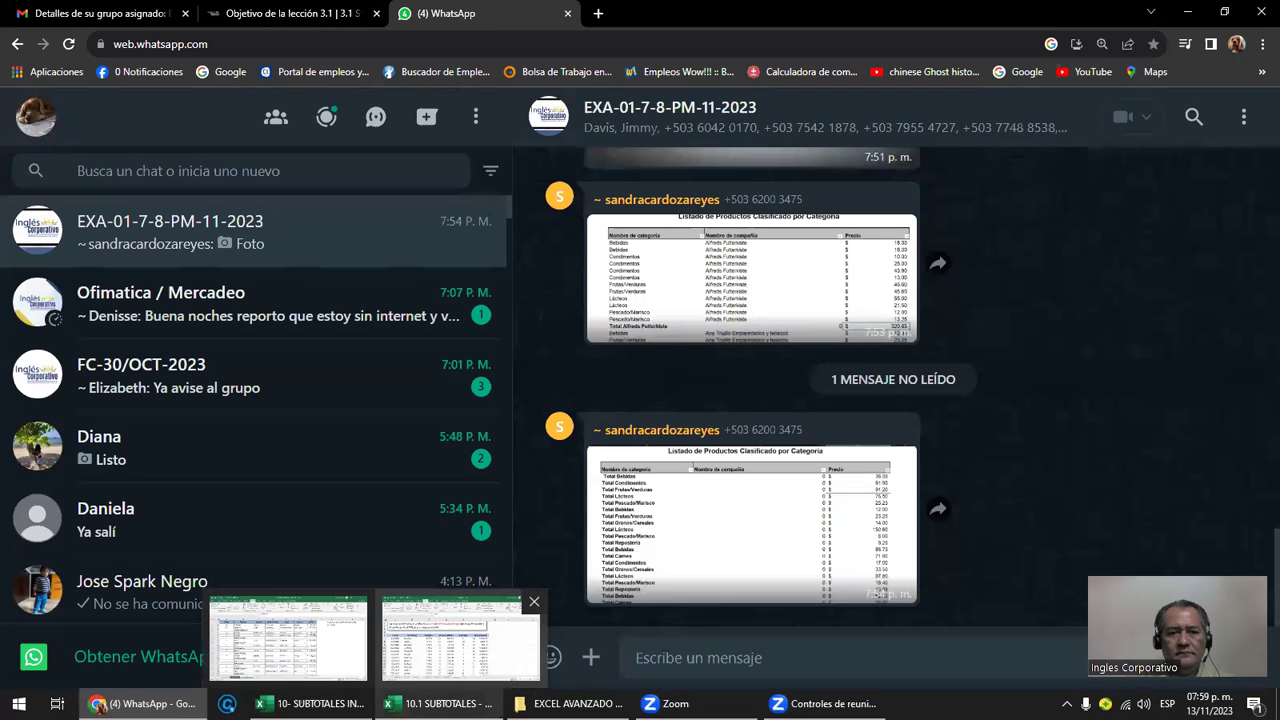
click(340, 612)
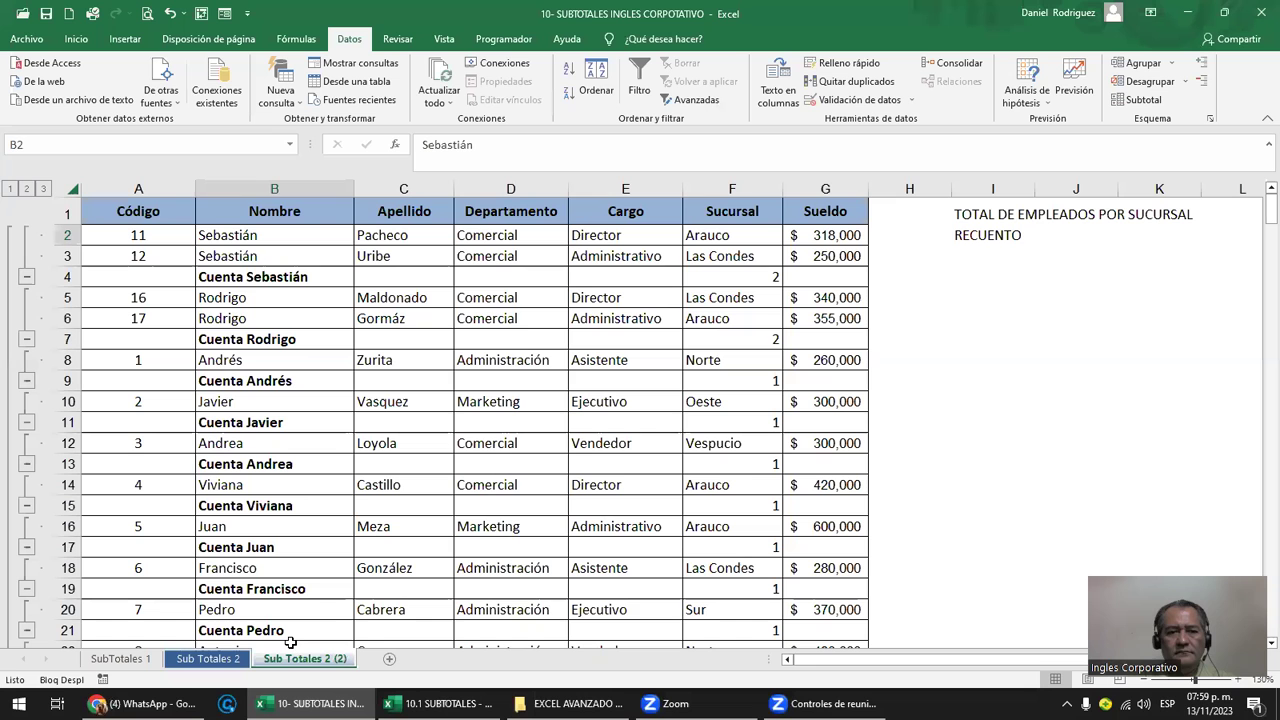
- Toggle the outline through levels 1, 2 and 3, ending fully expanded, then select B2 and A2
click(525, 327)
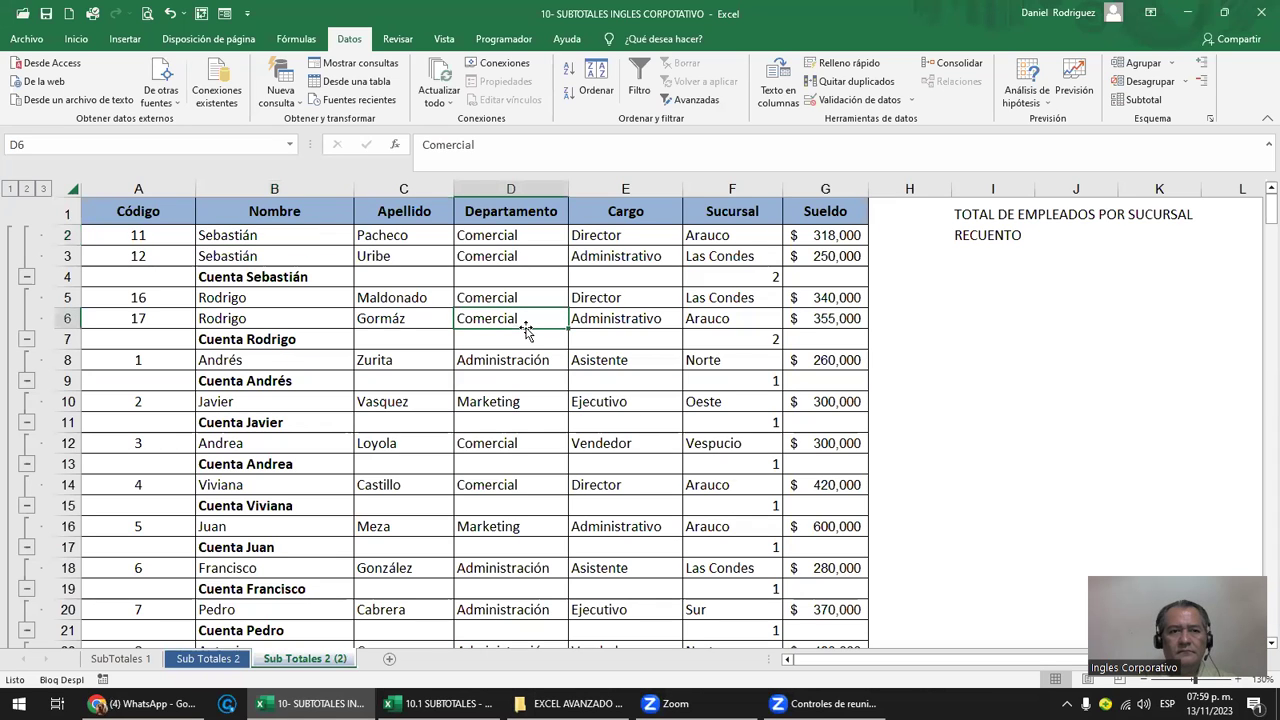
click(13, 189)
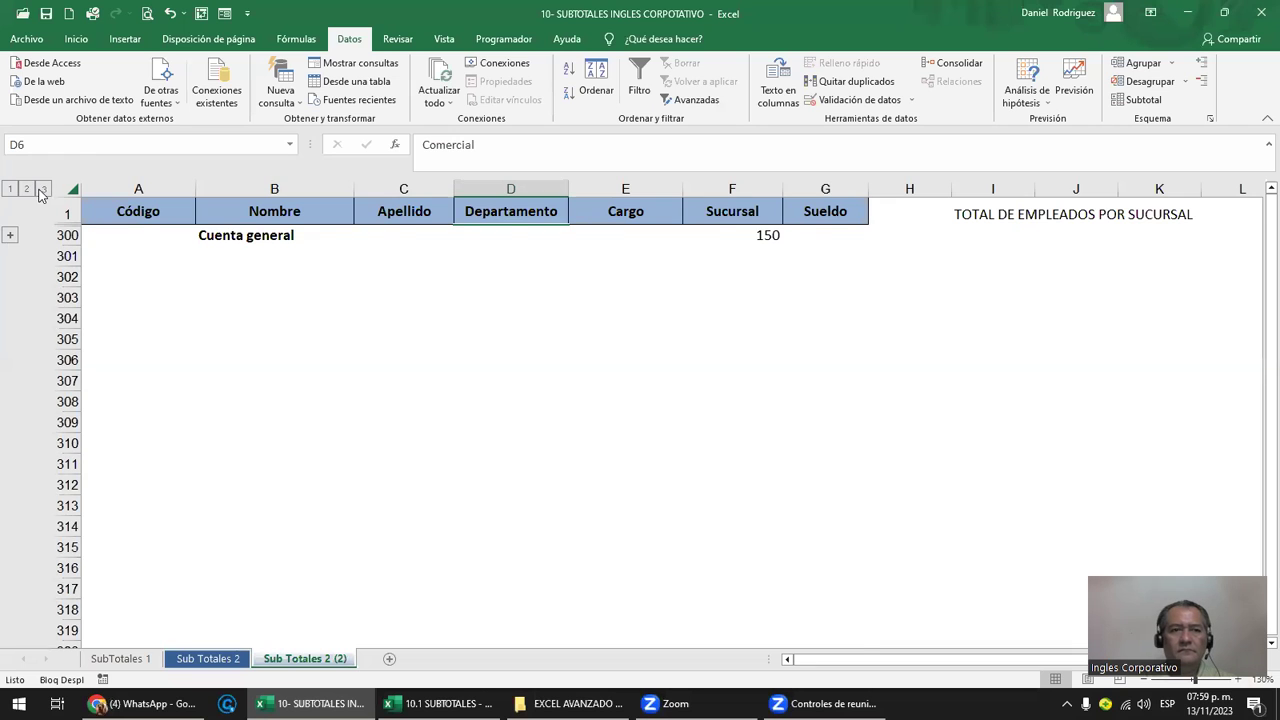
click(43, 189)
click(27, 189)
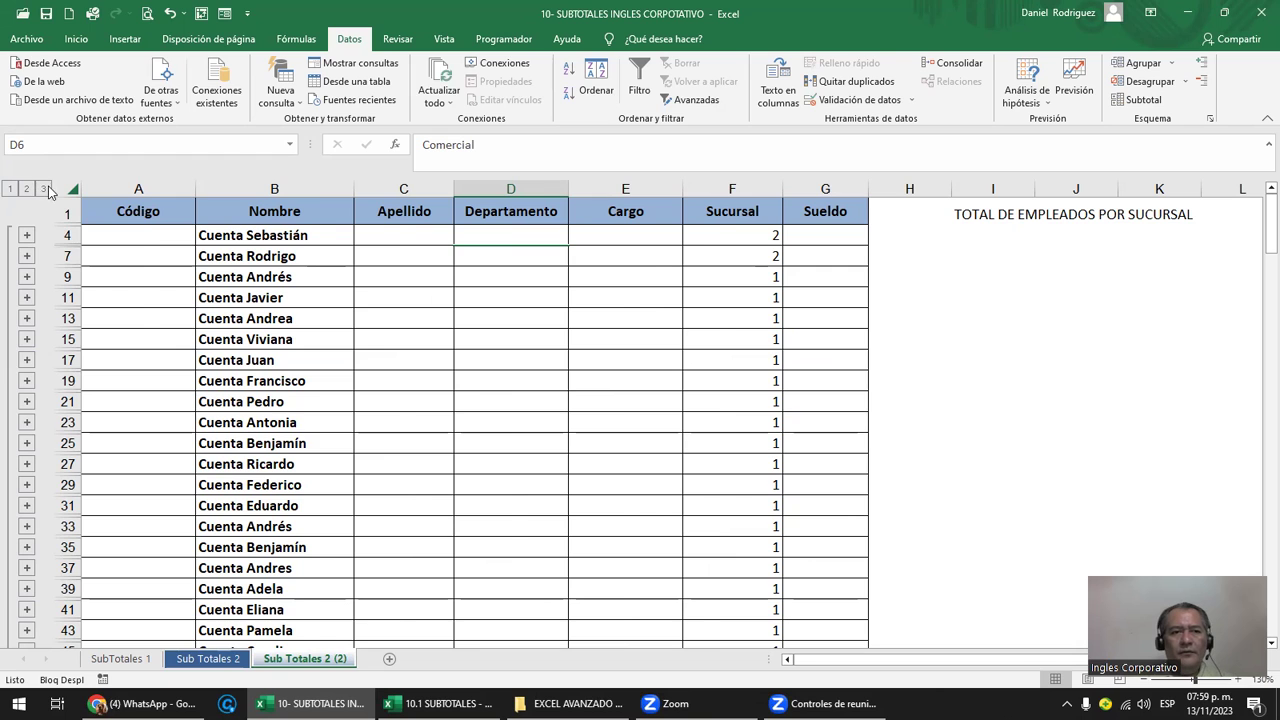
click(44, 189)
click(214, 238)
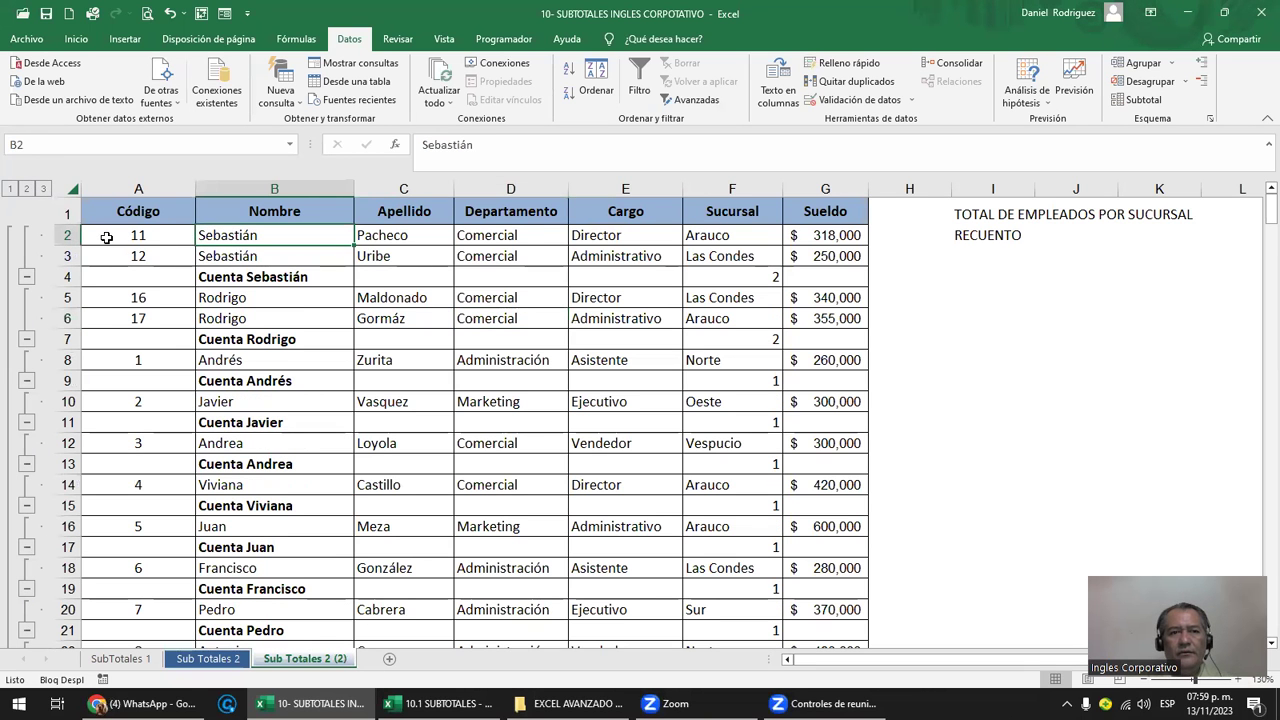
click(106, 237)
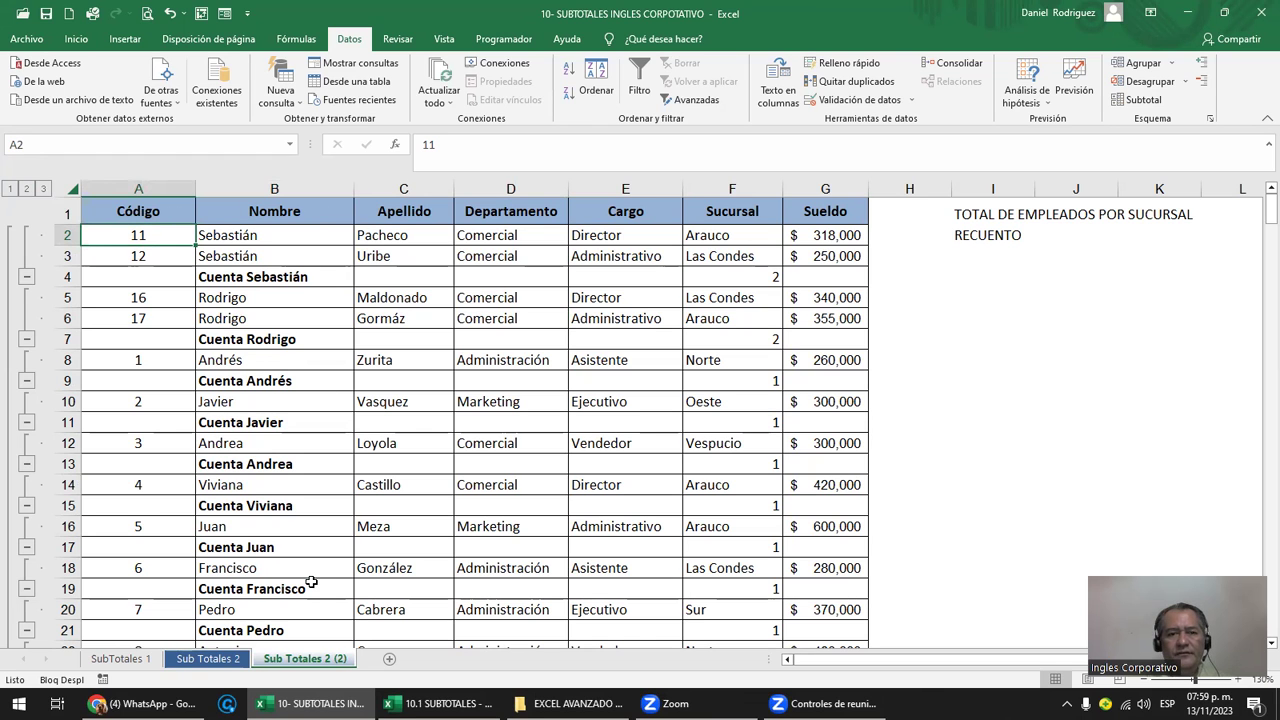
- Compare against the Sub Totales 2 sheet, return to select I1 and I3, then bring up WhatsApp Web
click(214, 659)
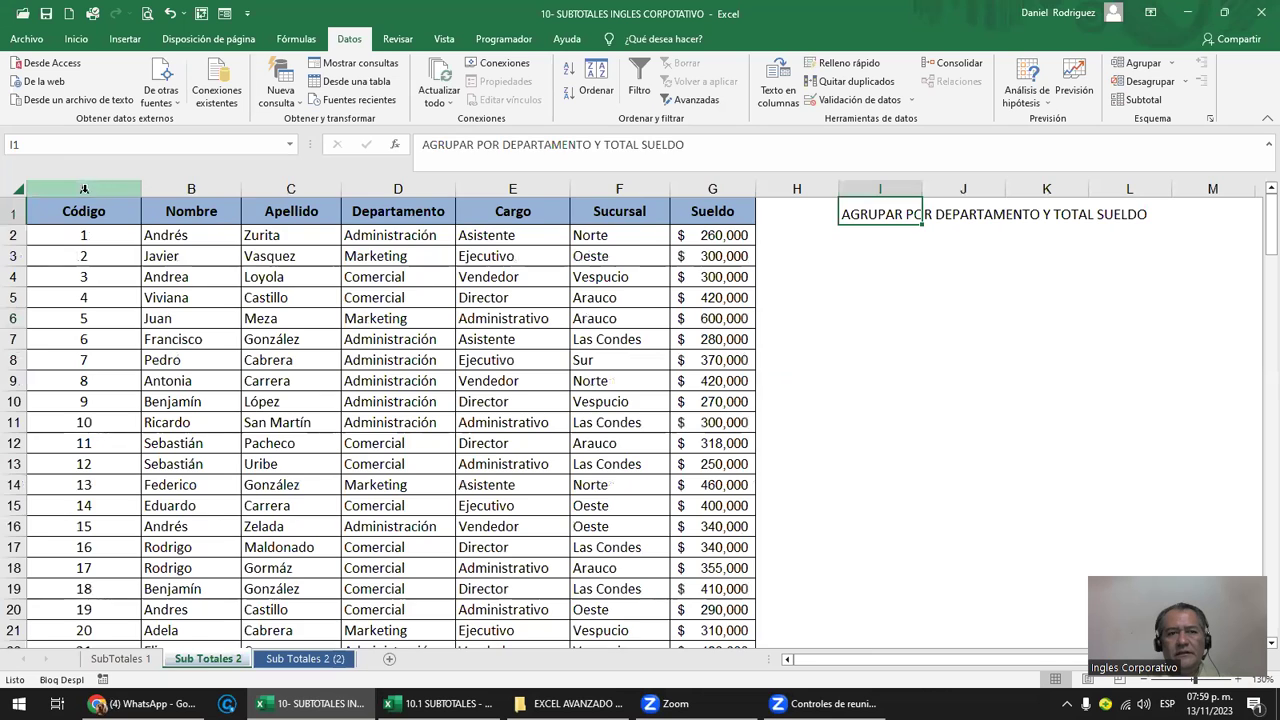
drag(84, 189, 712, 189)
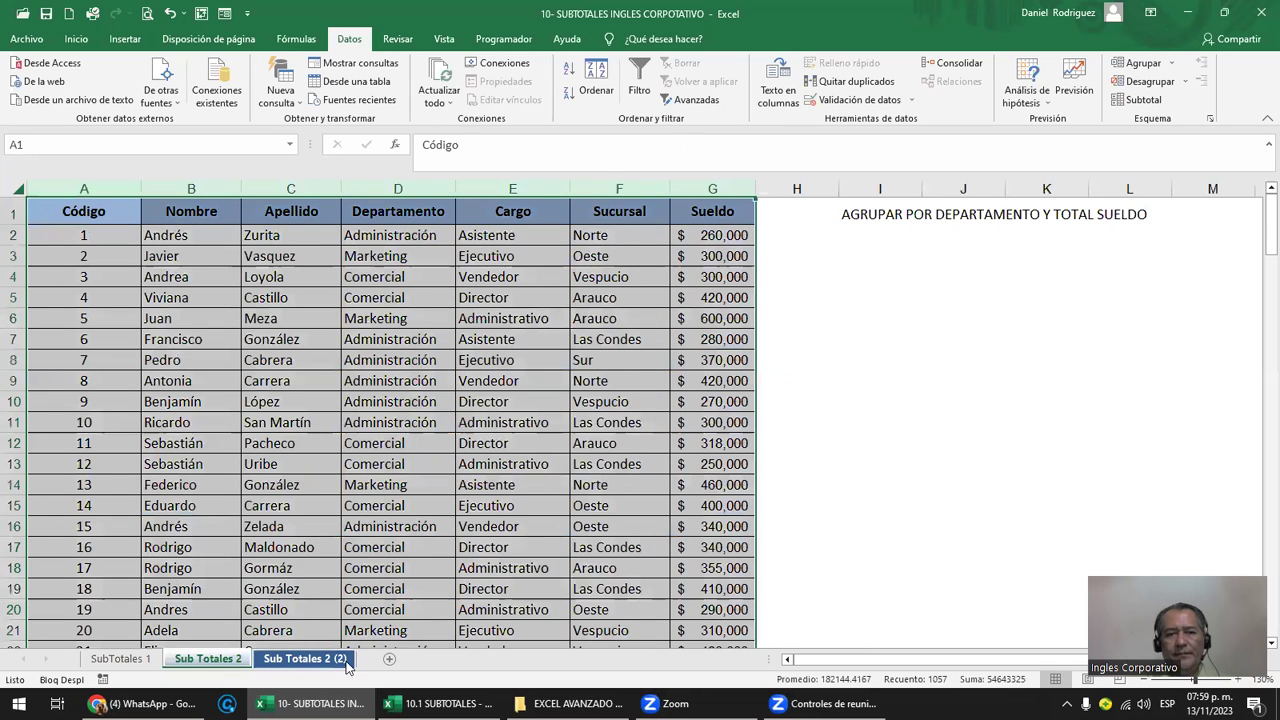
click(307, 661)
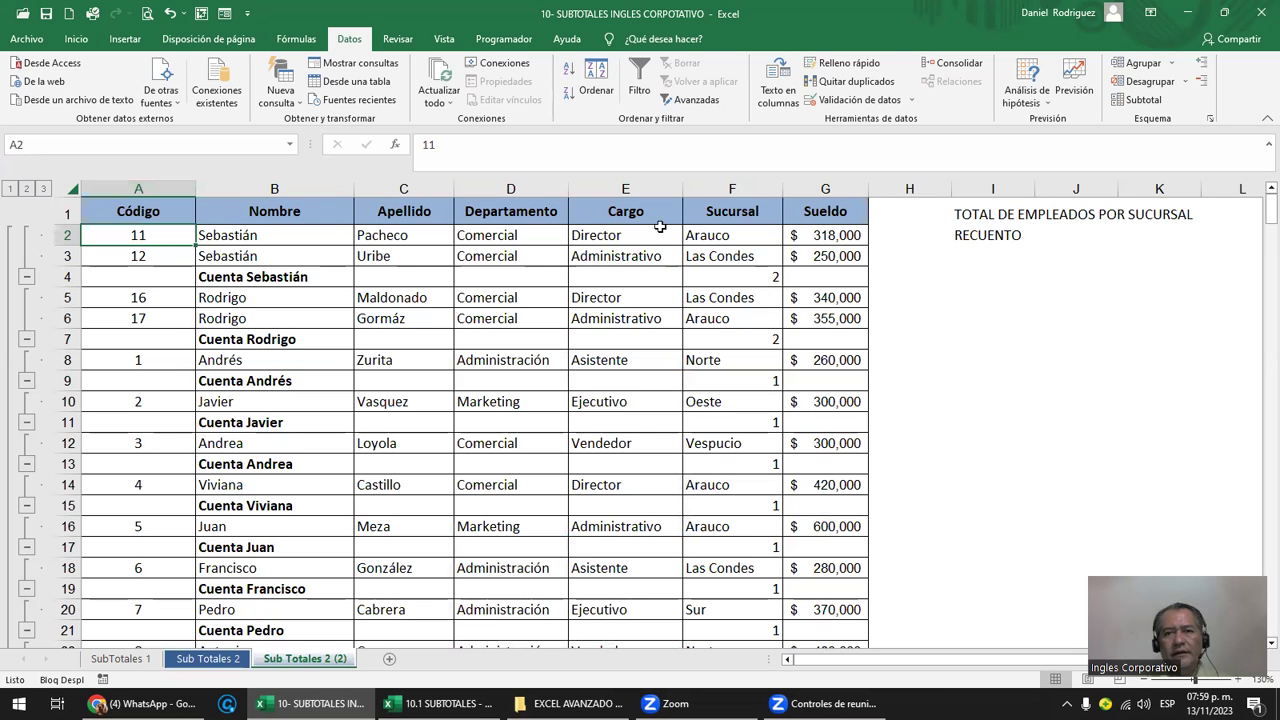
click(965, 216)
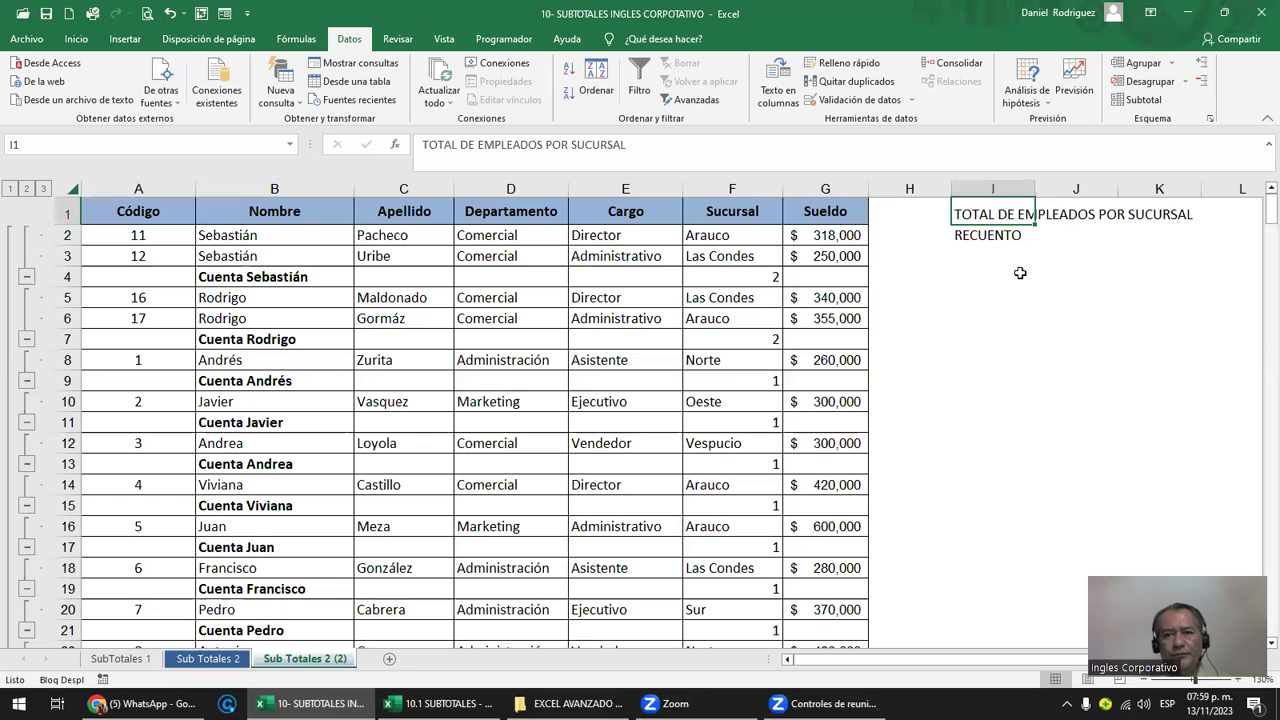
click(985, 258)
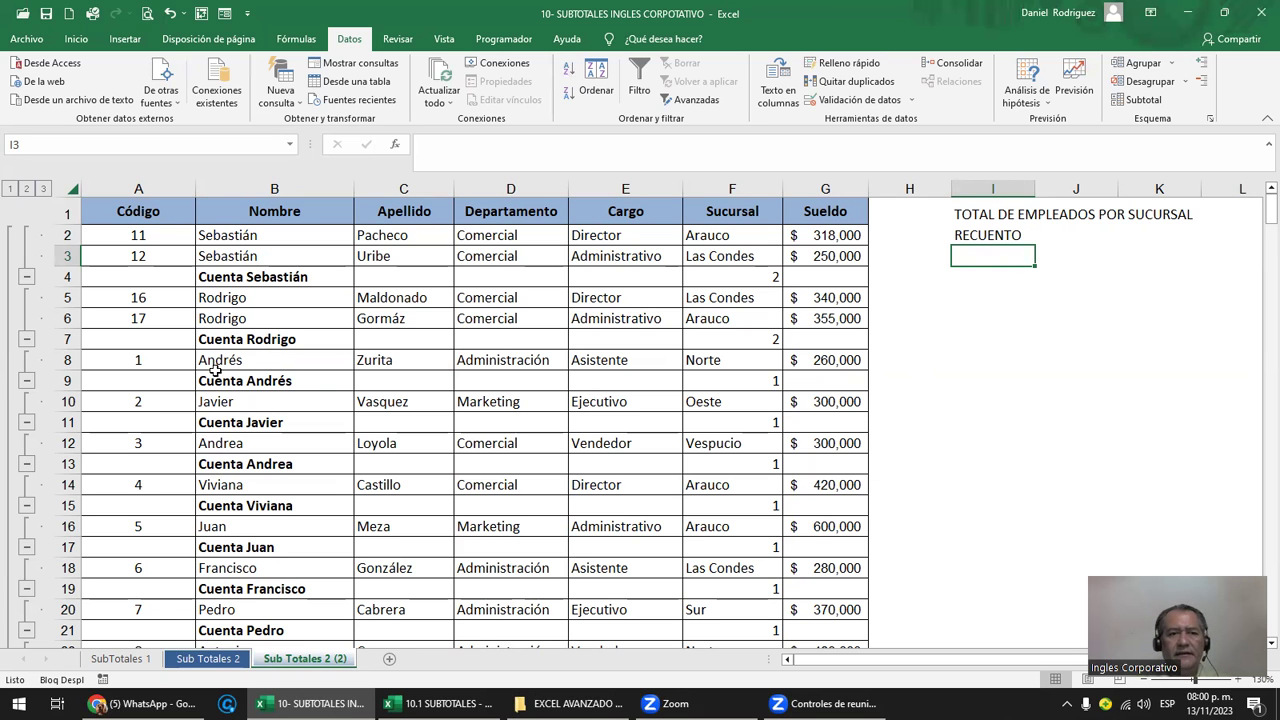
click(145, 703)
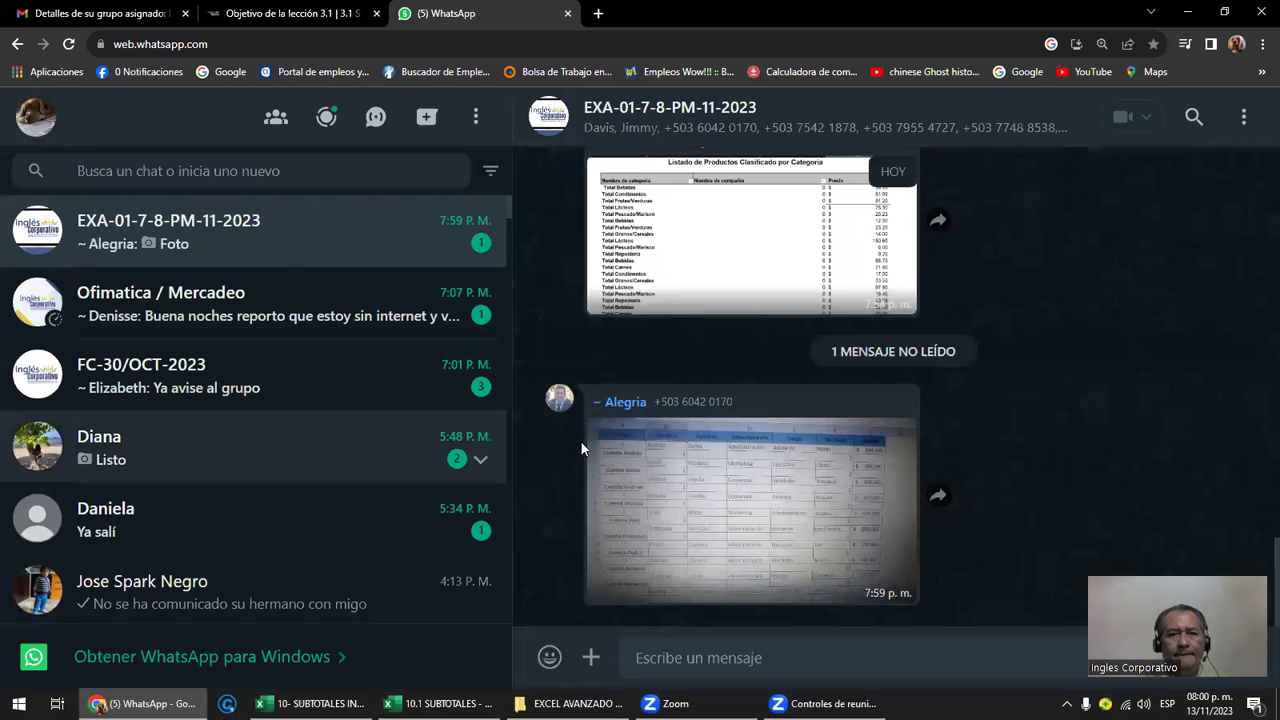
- View the 7:59 p.m. worksheet photo full size, close it, and return to the lesson page
click(731, 468)
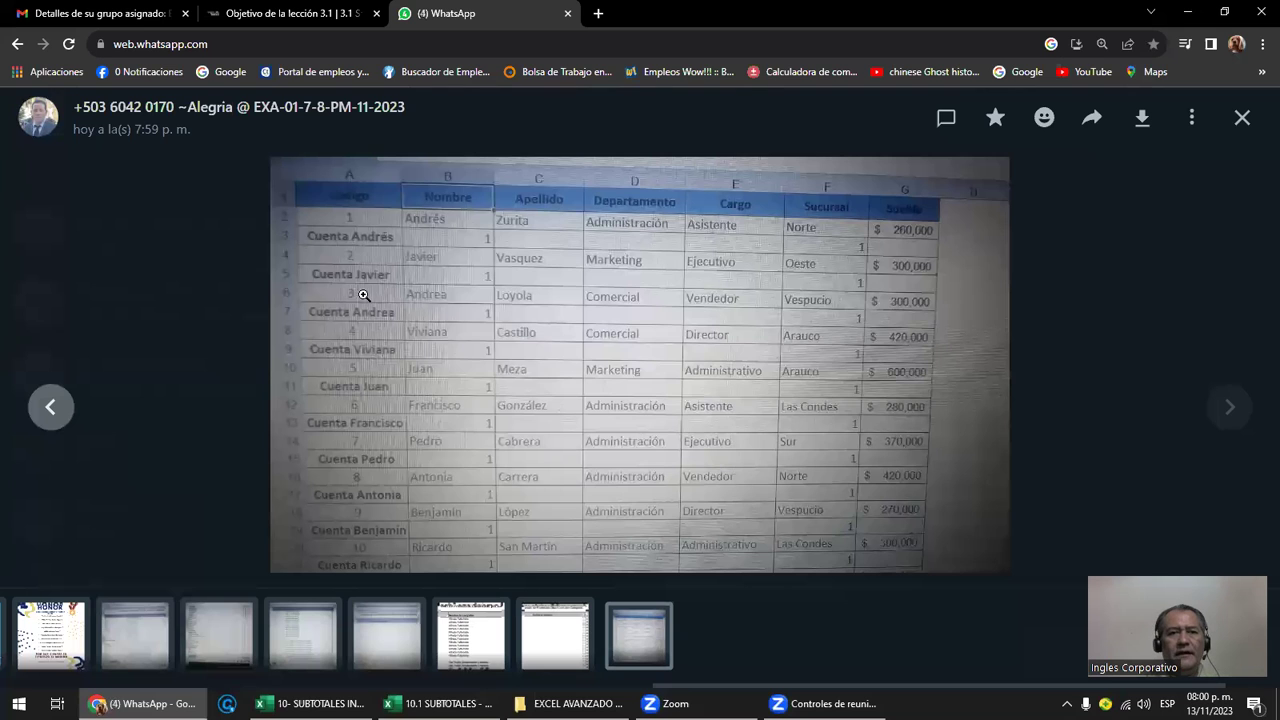
click(1232, 405)
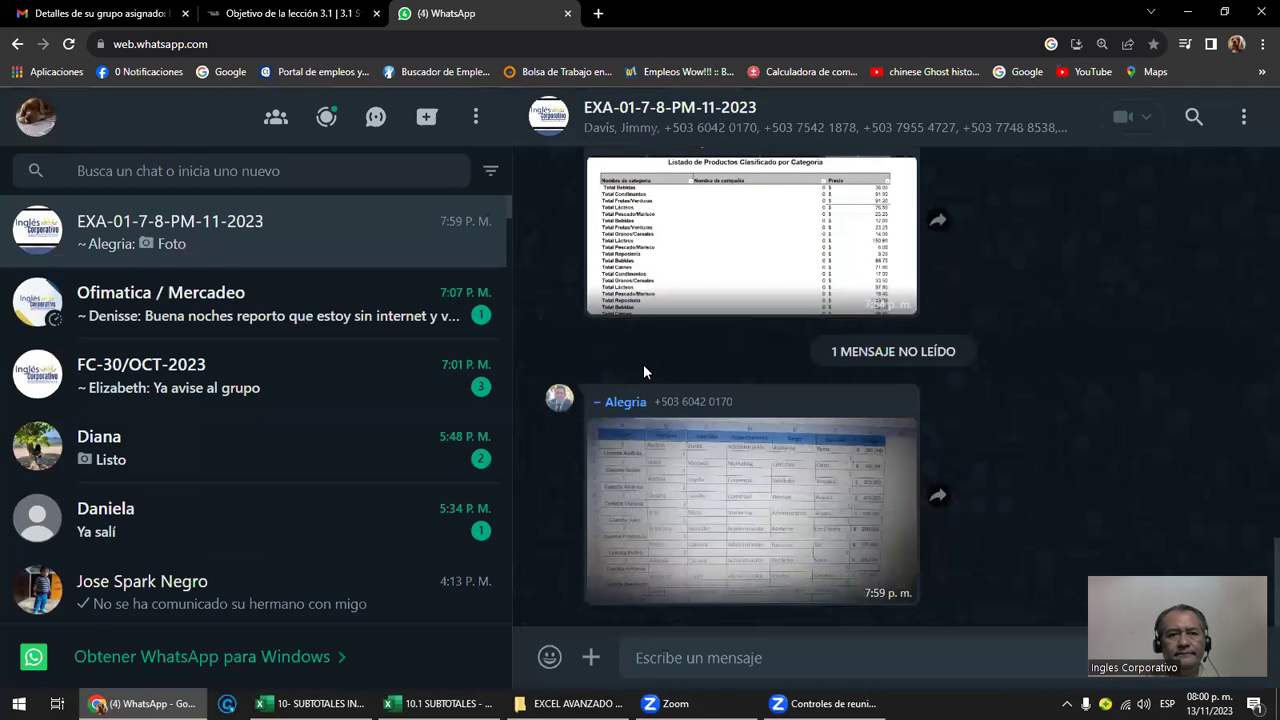
click(264, 15)
- Scroll the lesson page and advance to the 'Aprende a utilizar comando subtotal' video lesson
click(822, 703)
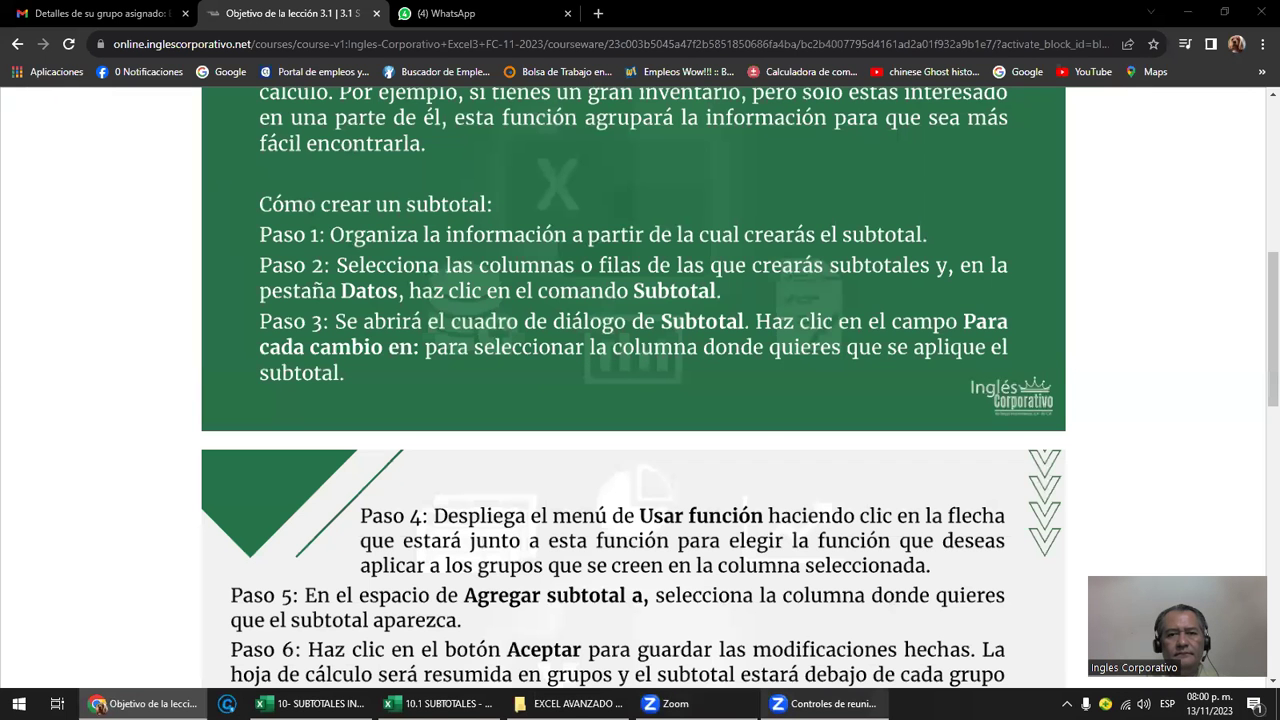
scroll(765, 449, down, 5)
scroll(765, 449, down, 3)
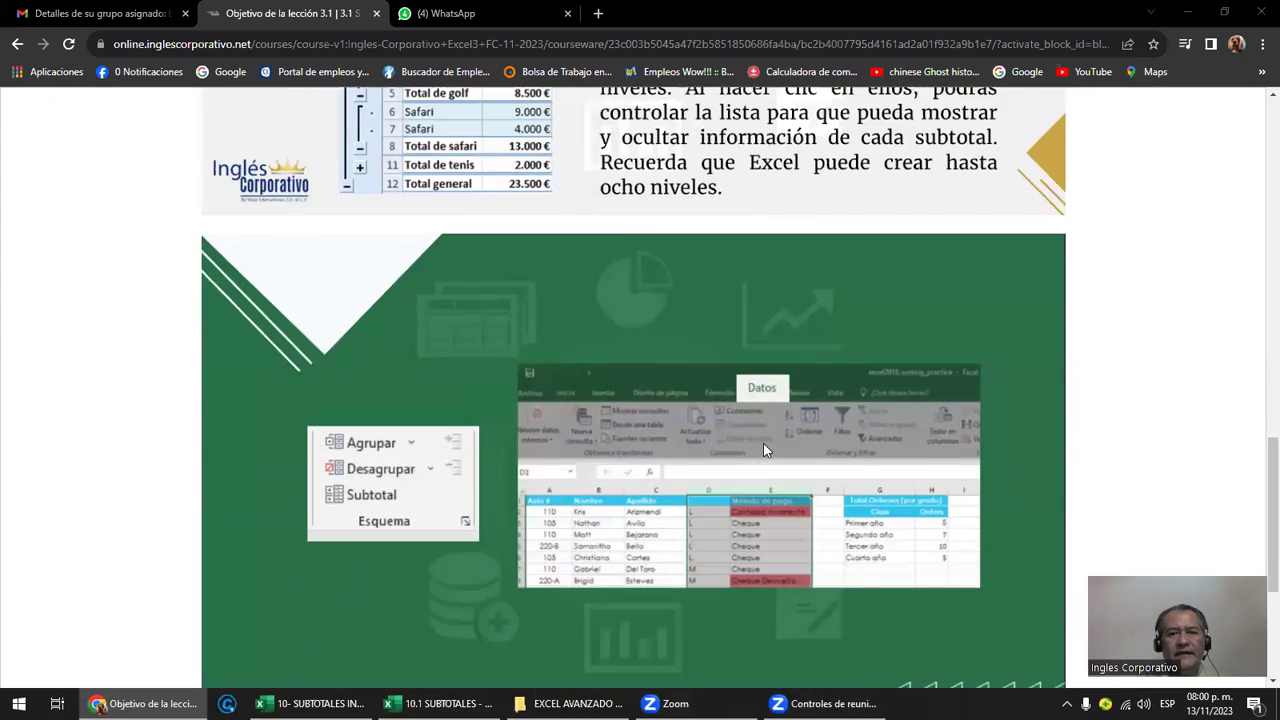
scroll(763, 450, down, 2)
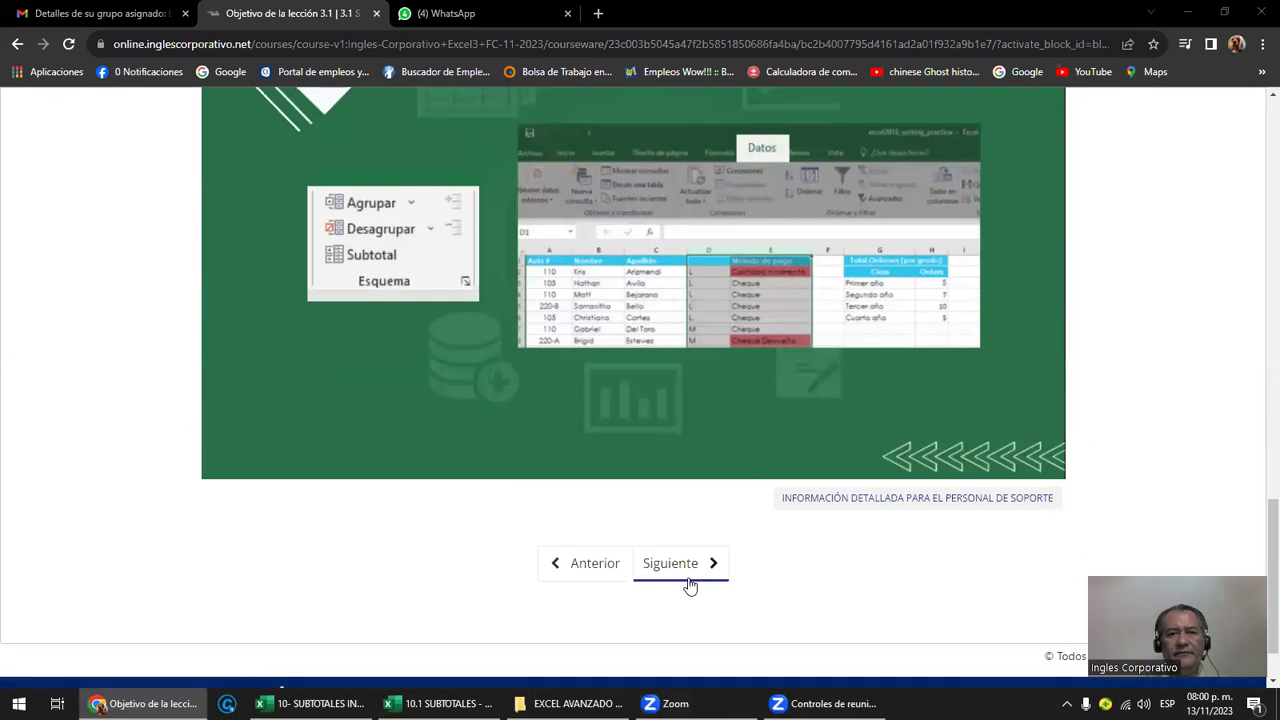
scroll(466, 335, up, 4)
scroll(466, 337, up, 1)
scroll(466, 336, up, 2)
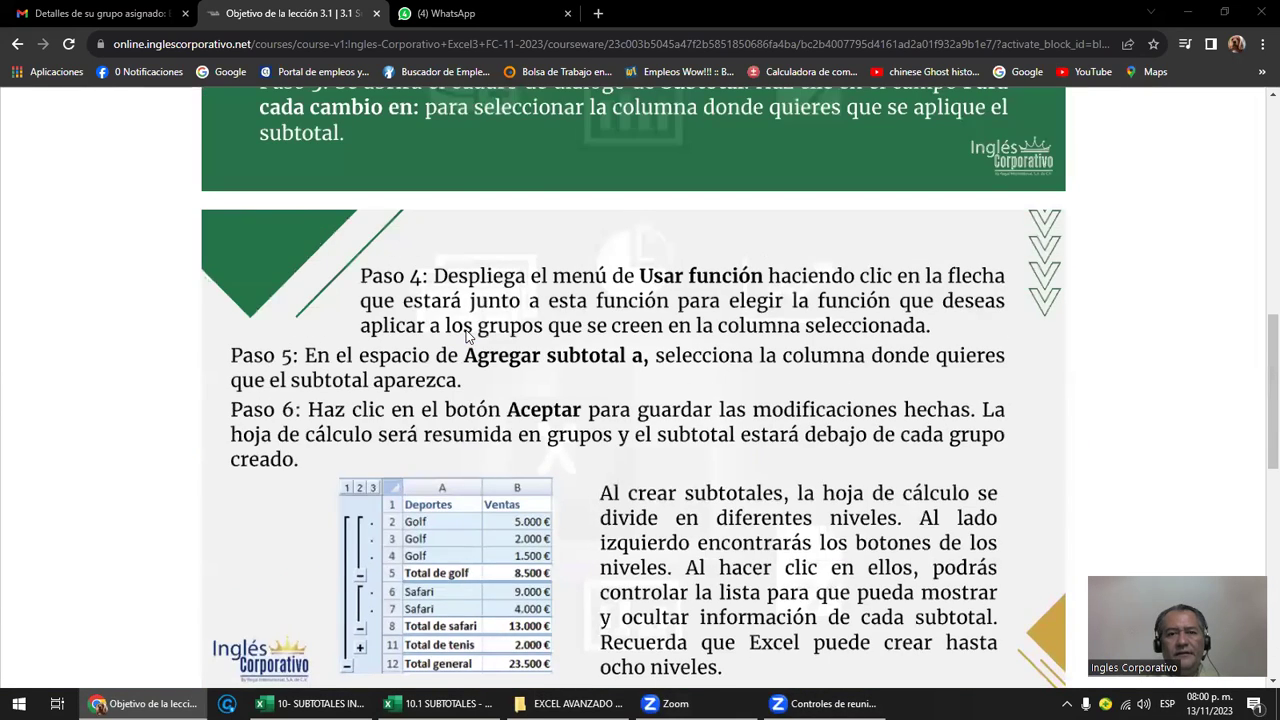
scroll(466, 335, down, 2)
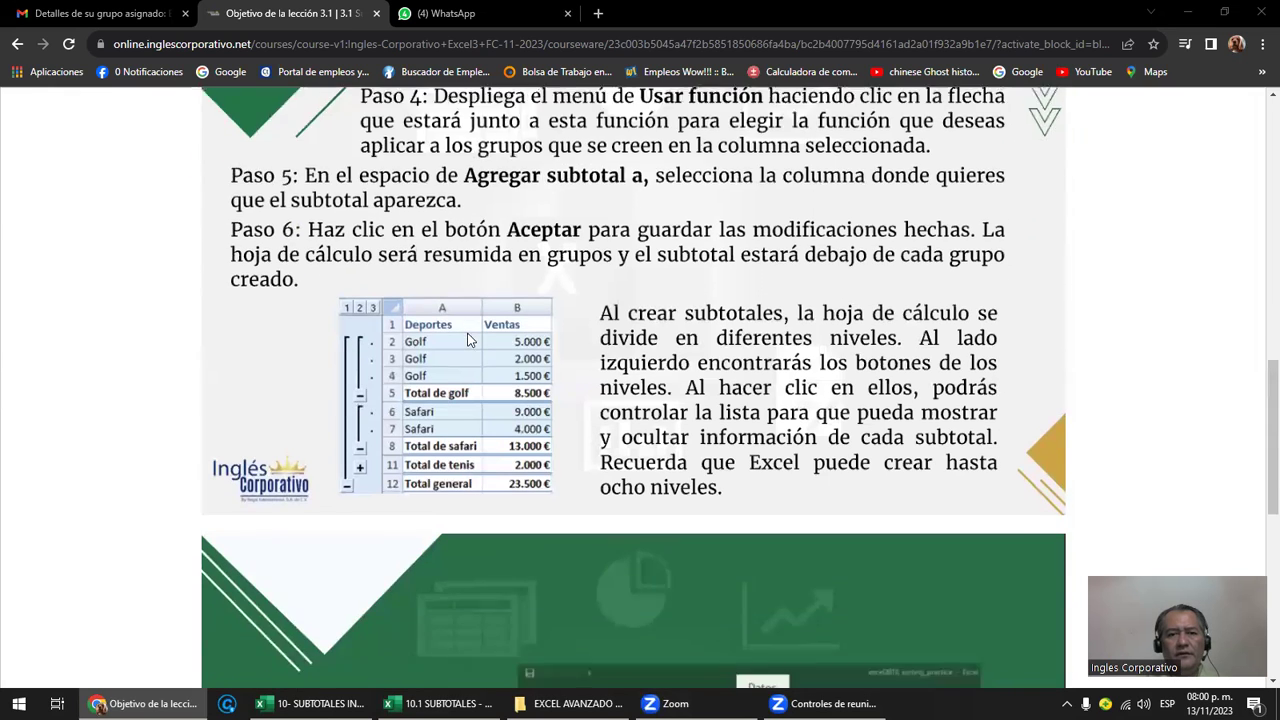
scroll(466, 335, down, 1)
mouse_move(665, 703)
scroll(700, 500, down, 1)
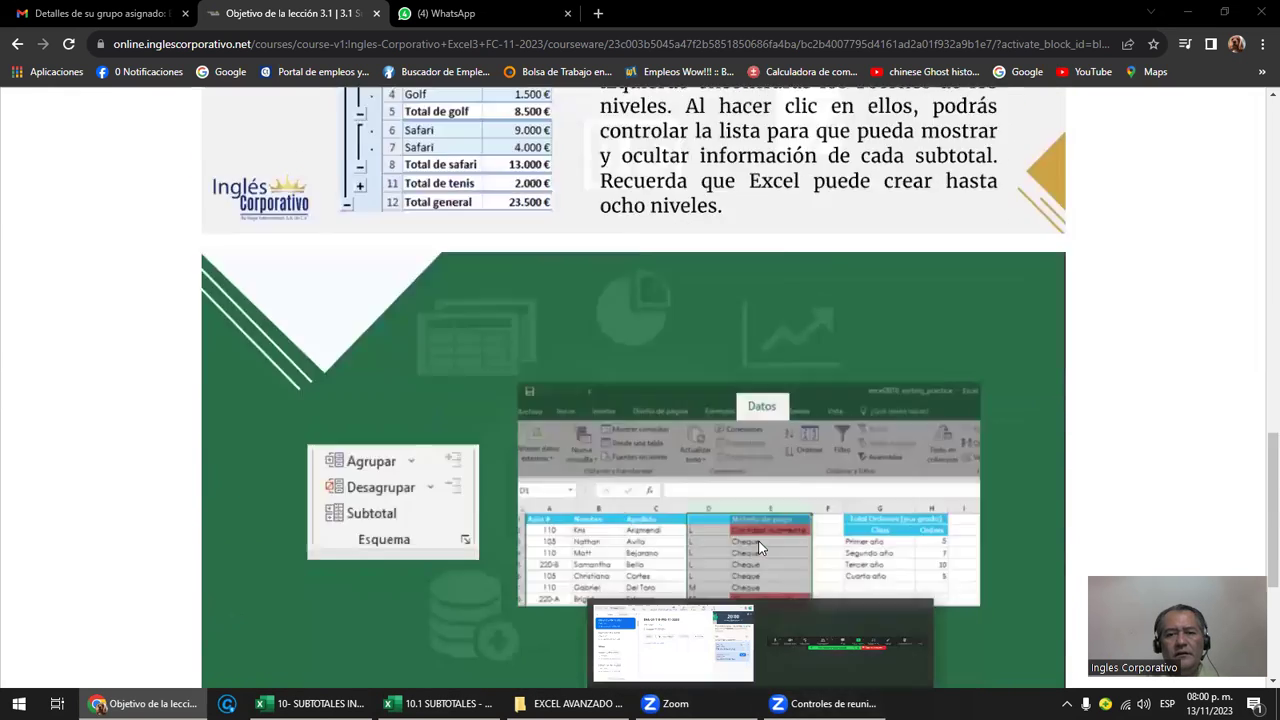
scroll(705, 510, down, 2)
click(690, 488)
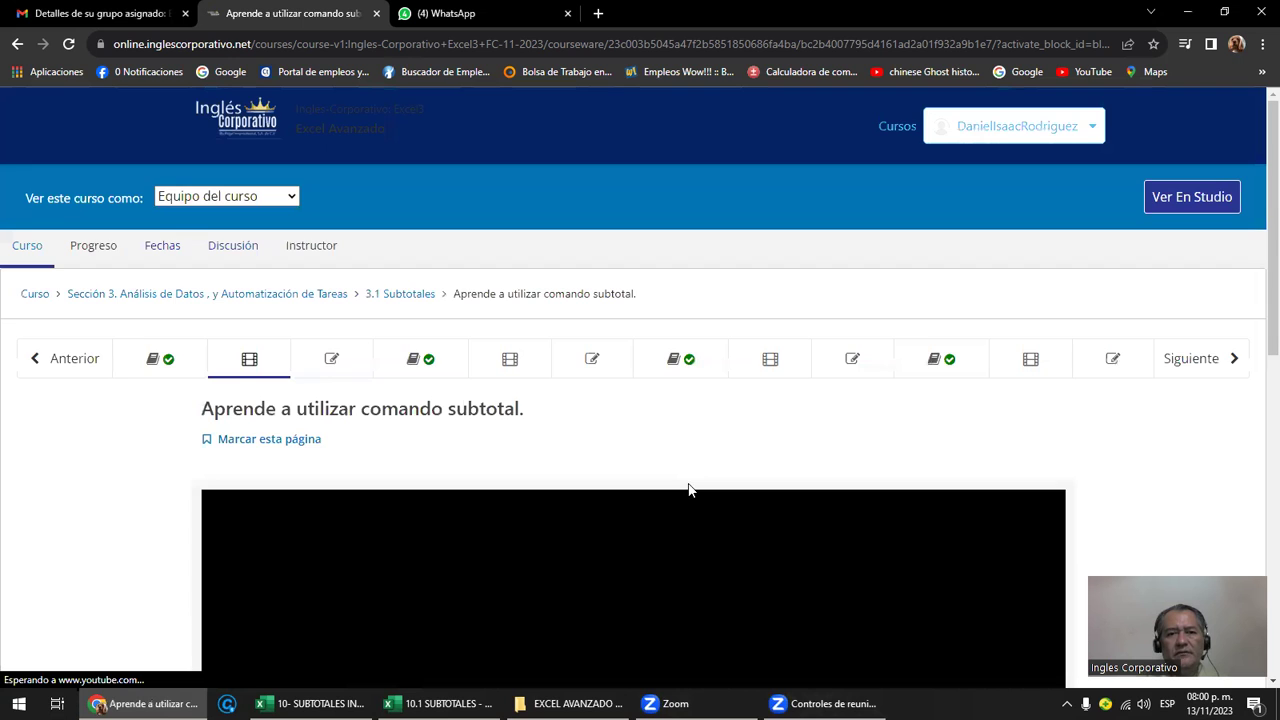
- Scroll through the subtotal video lesson and continue to the Laboratorio 9 quiz
scroll(699, 489, down, 1)
scroll(700, 492, down, 2)
mouse_move(703, 492)
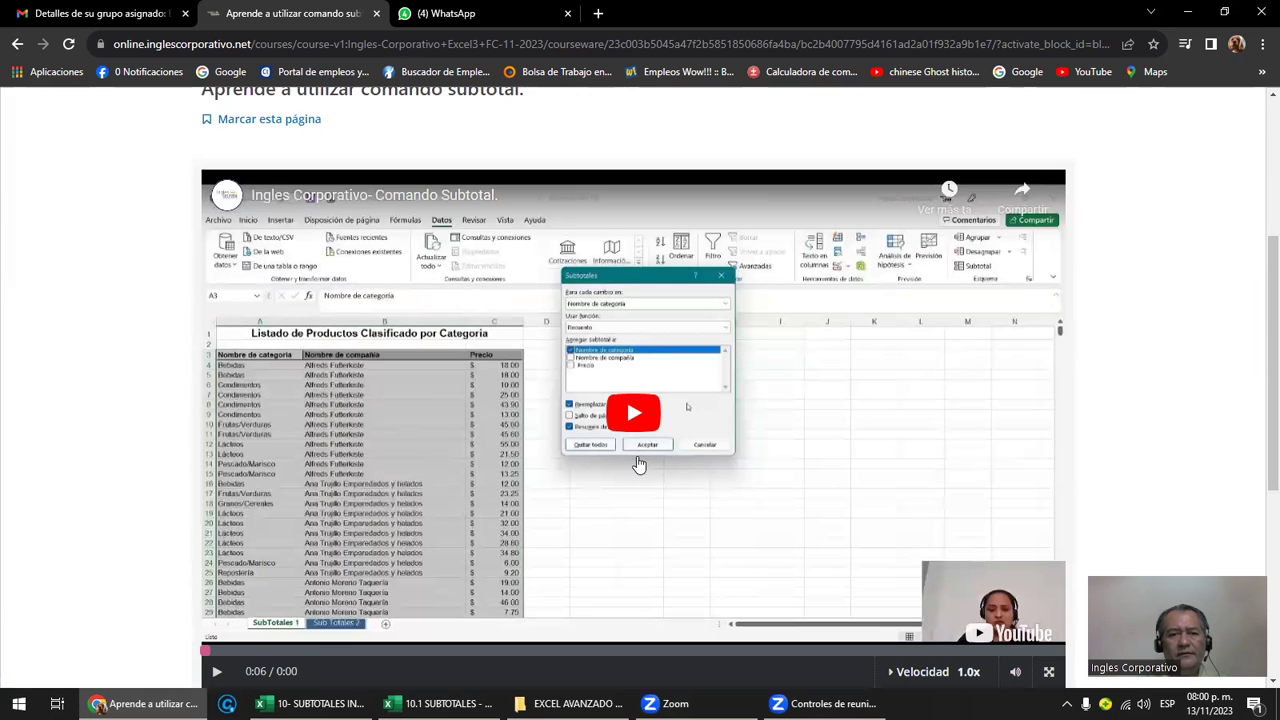
scroll(641, 460, down, 1)
scroll(641, 463, down, 2)
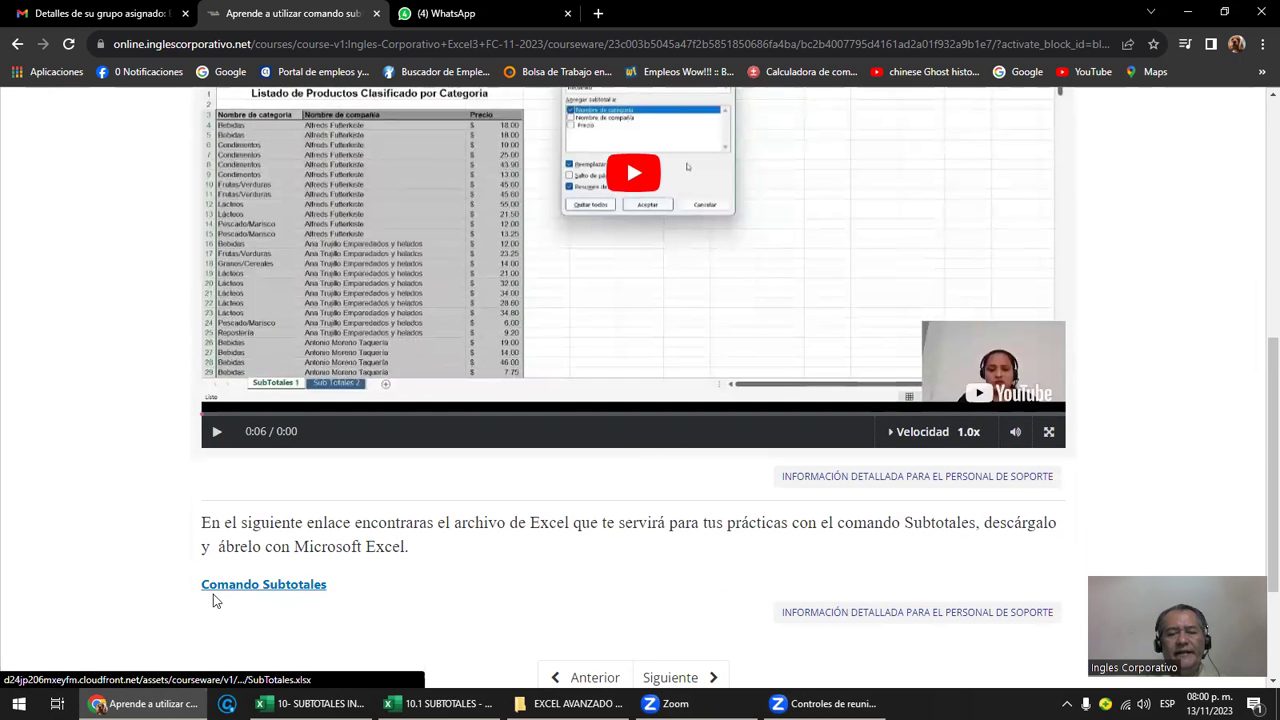
scroll(741, 511, up, 3)
scroll(741, 511, up, 4)
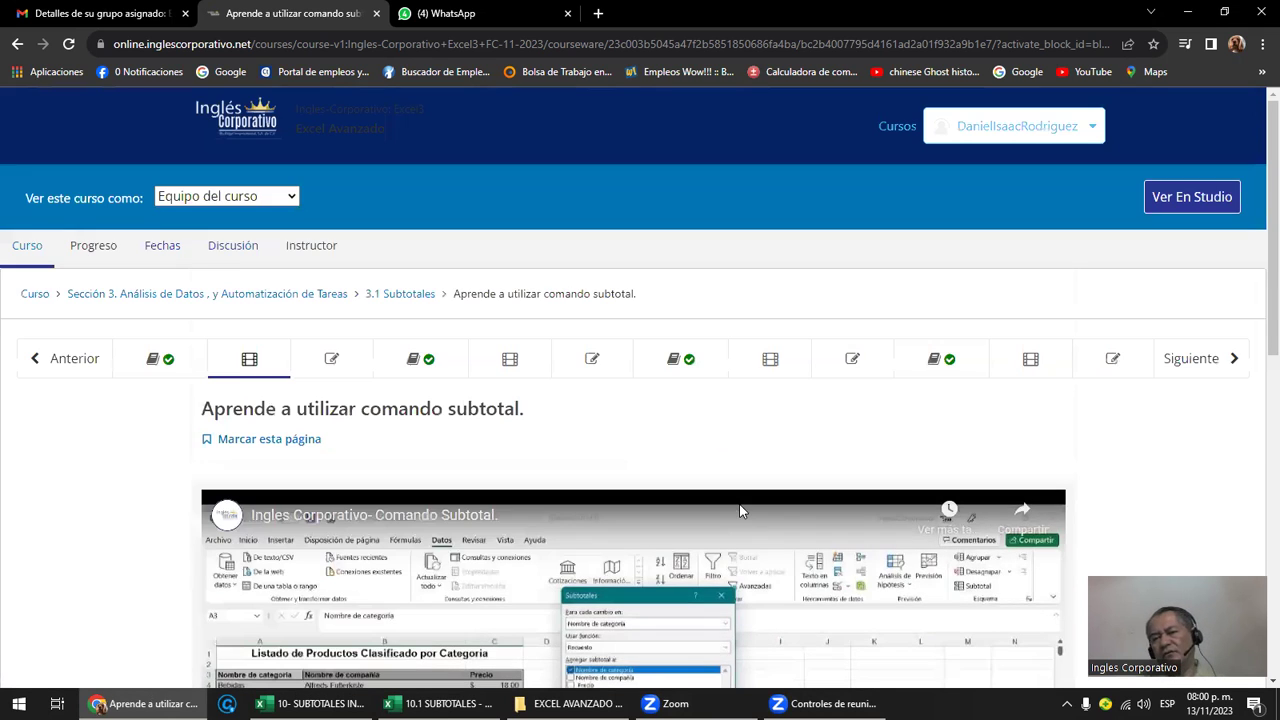
click(1183, 363)
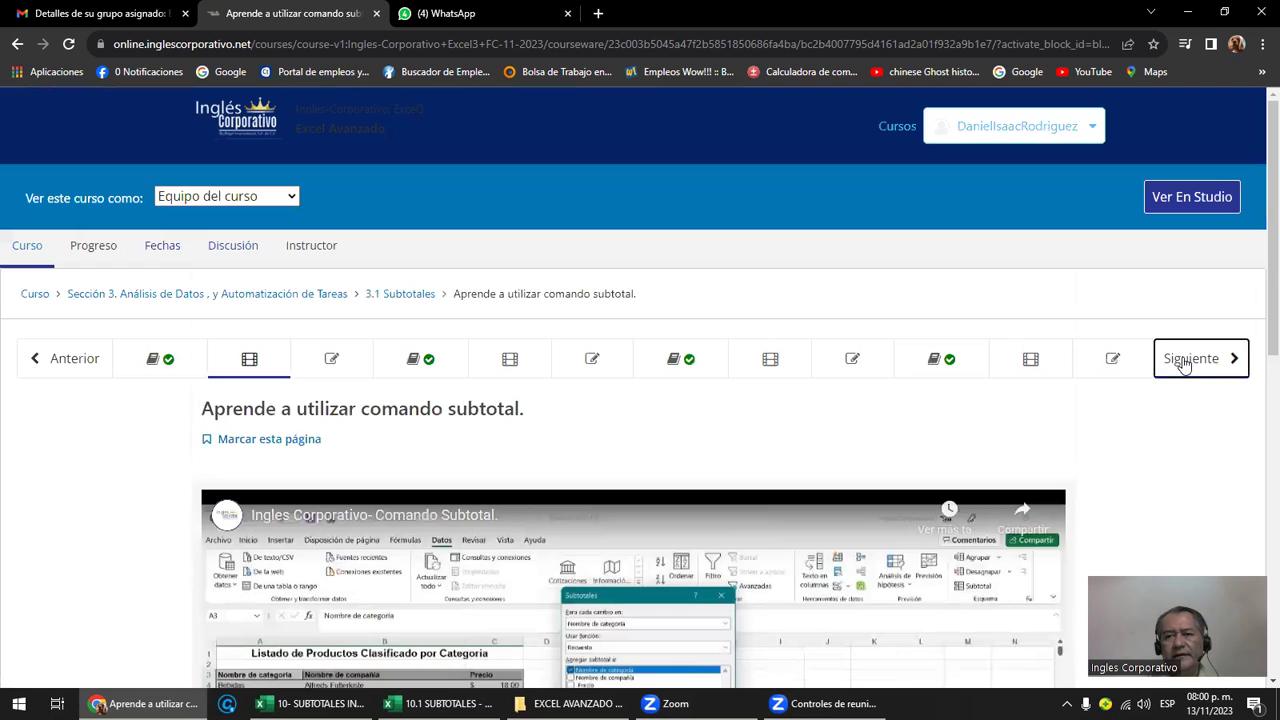
scroll(466, 418, down, 2)
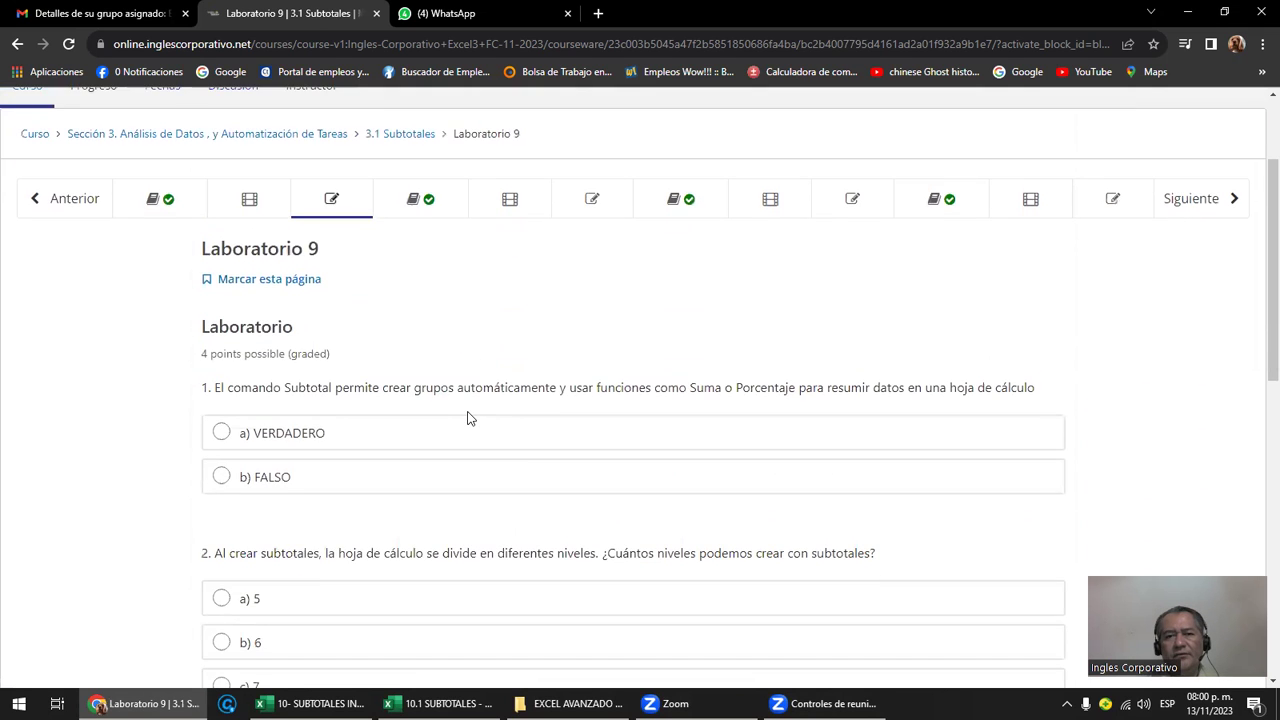
scroll(474, 418, down, 2)
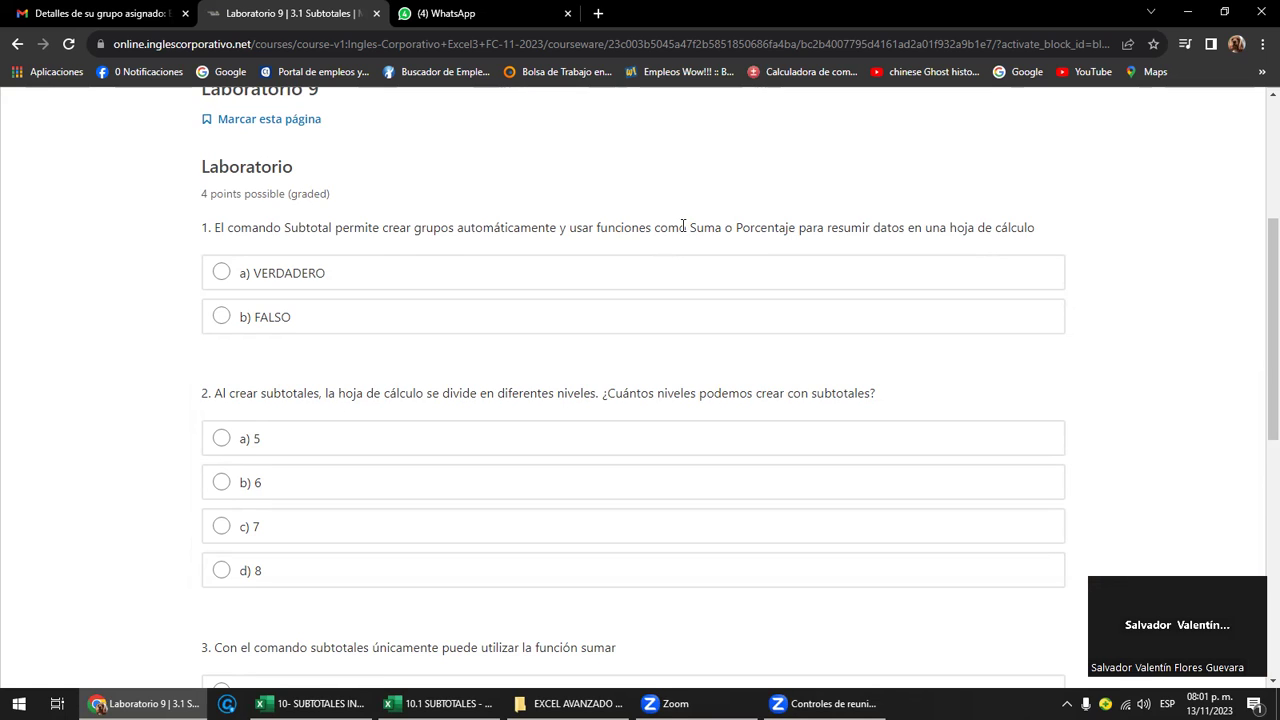
scroll(636, 259, down, 2)
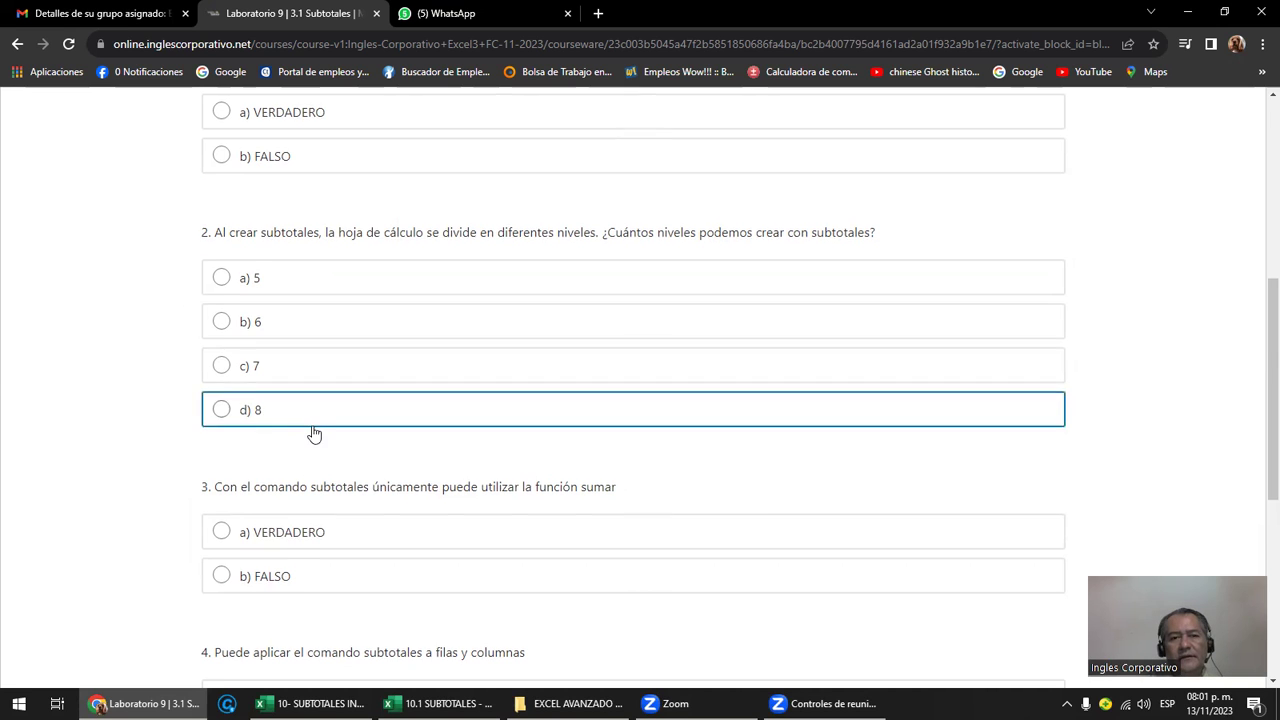
scroll(310, 425, down, 2)
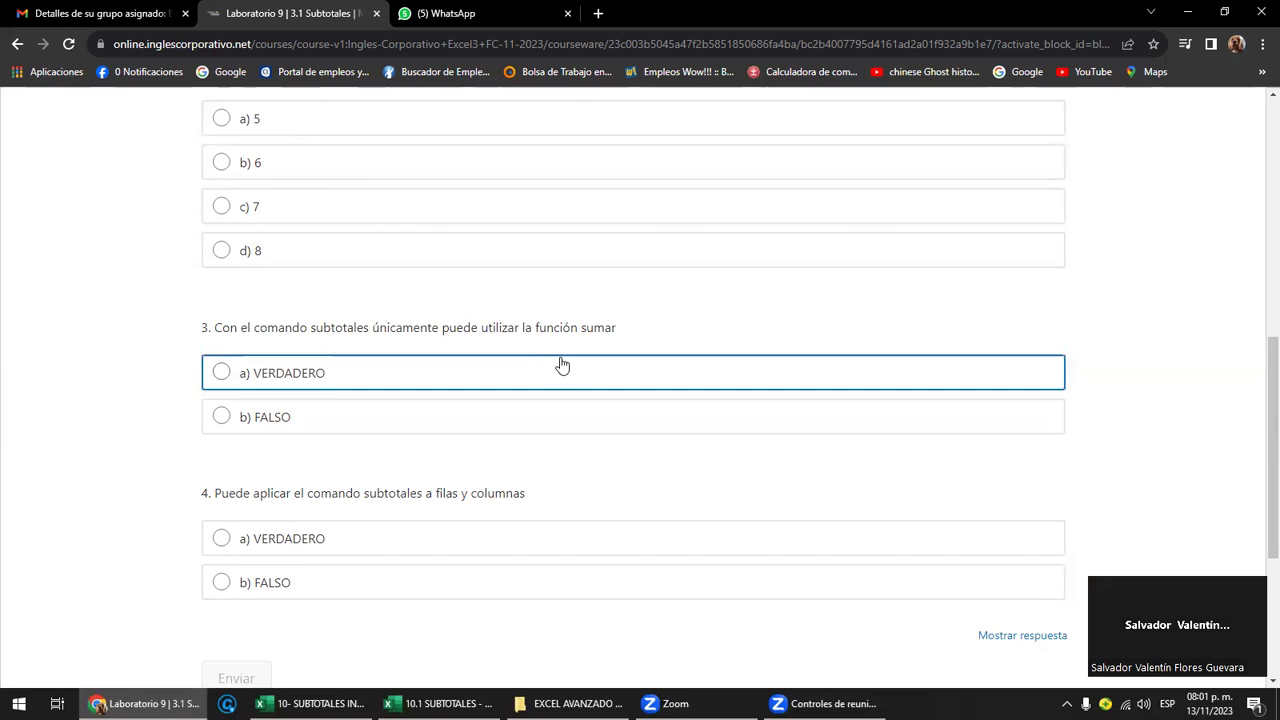
scroll(565, 357, down, 2)
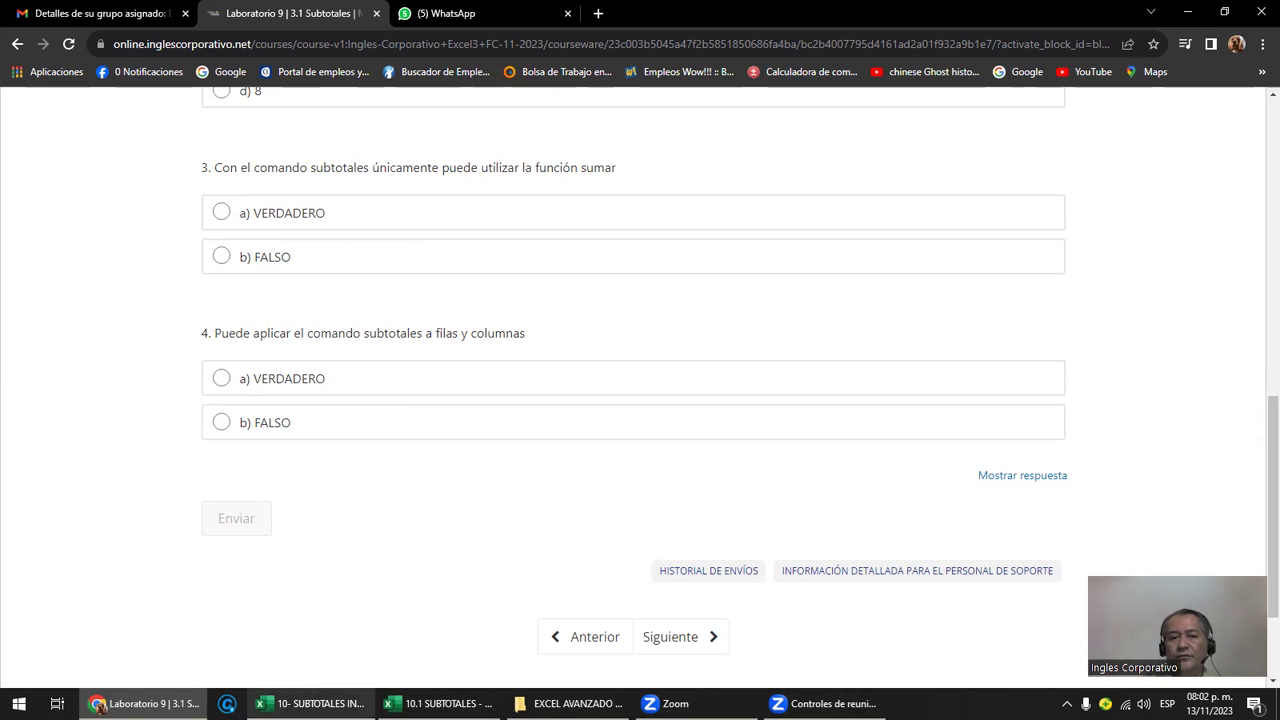
- On the Subtotales 3 sheet of 10.1 SUBTOTALES, build an Autoesquema outline, replacing the existing one
click(440, 703)
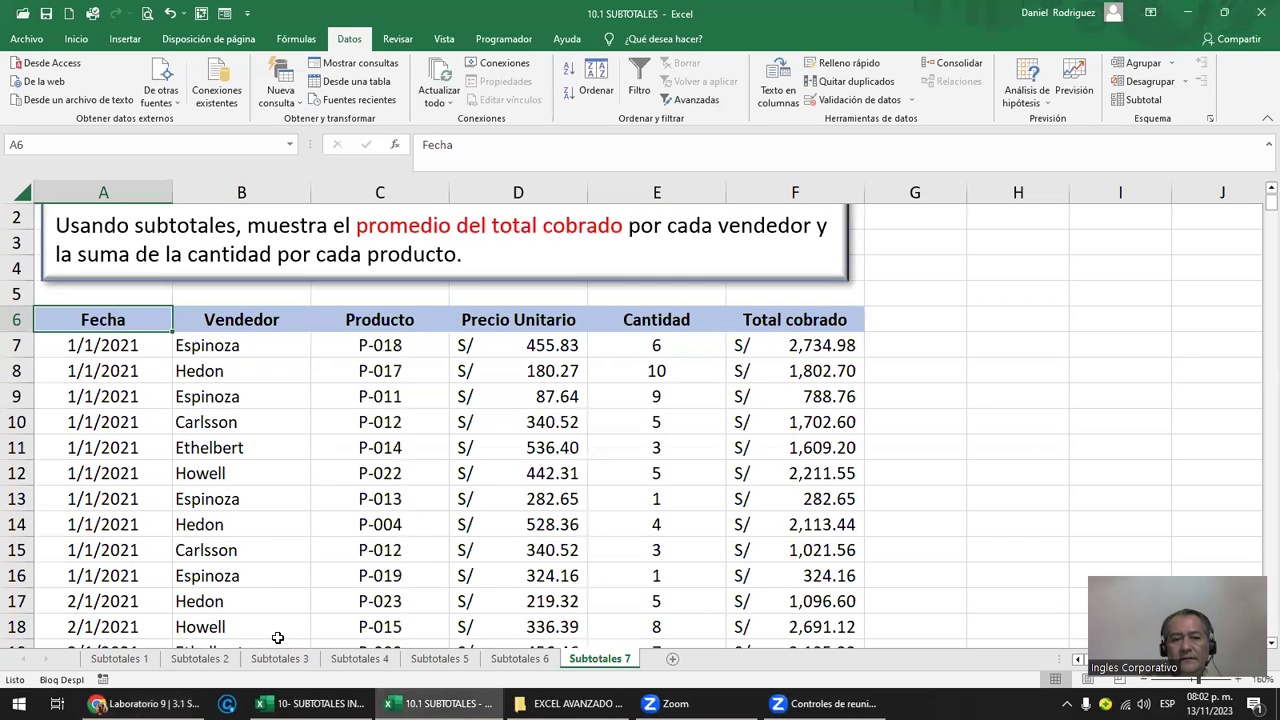
click(280, 658)
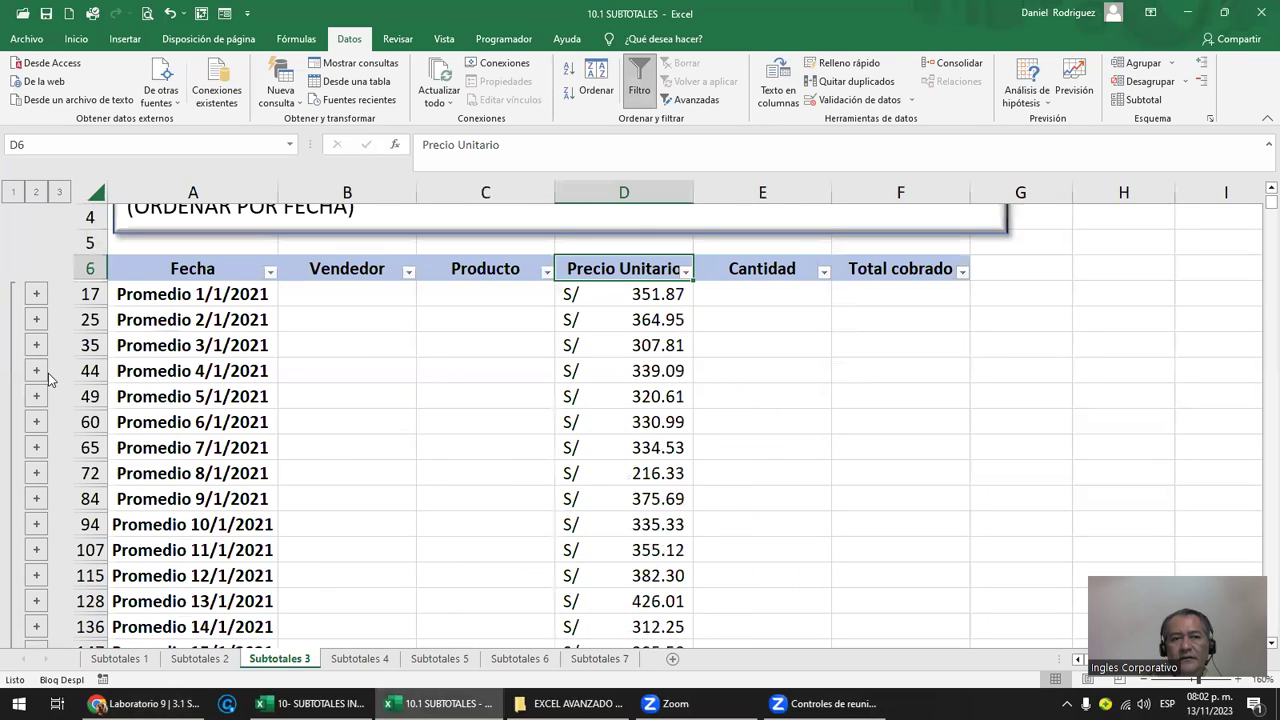
click(171, 269)
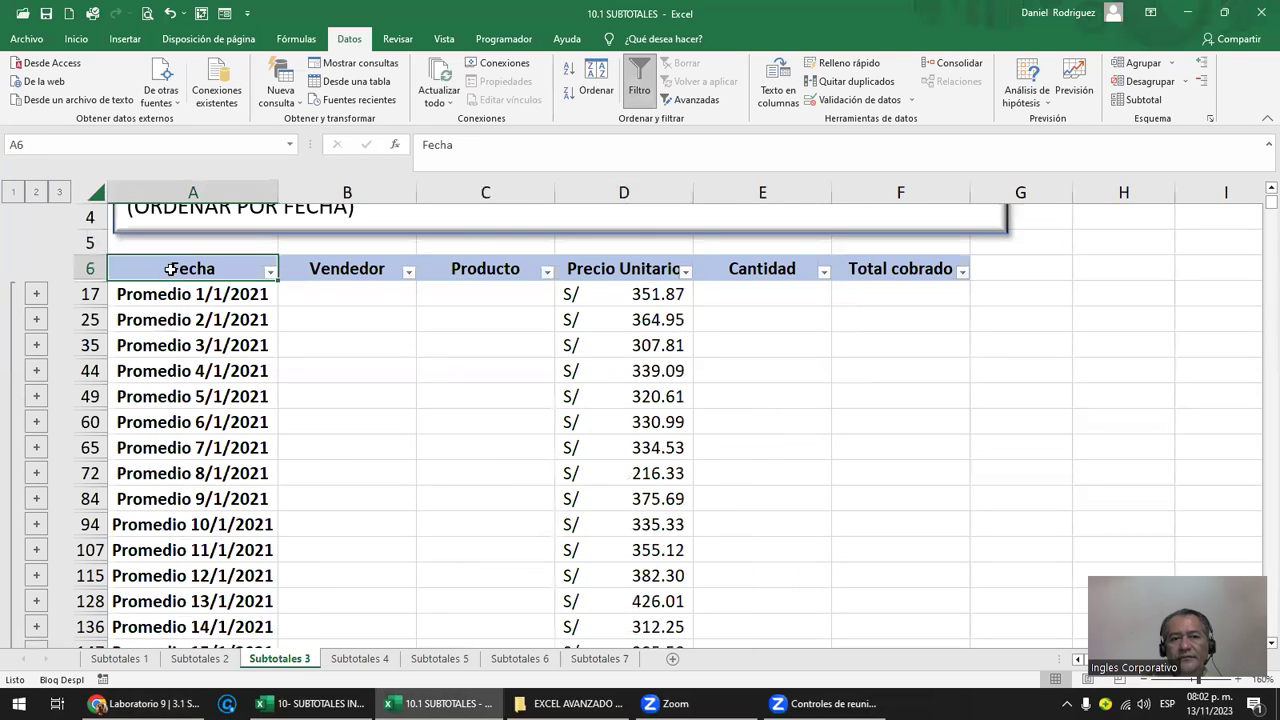
click(1170, 63)
click(1160, 104)
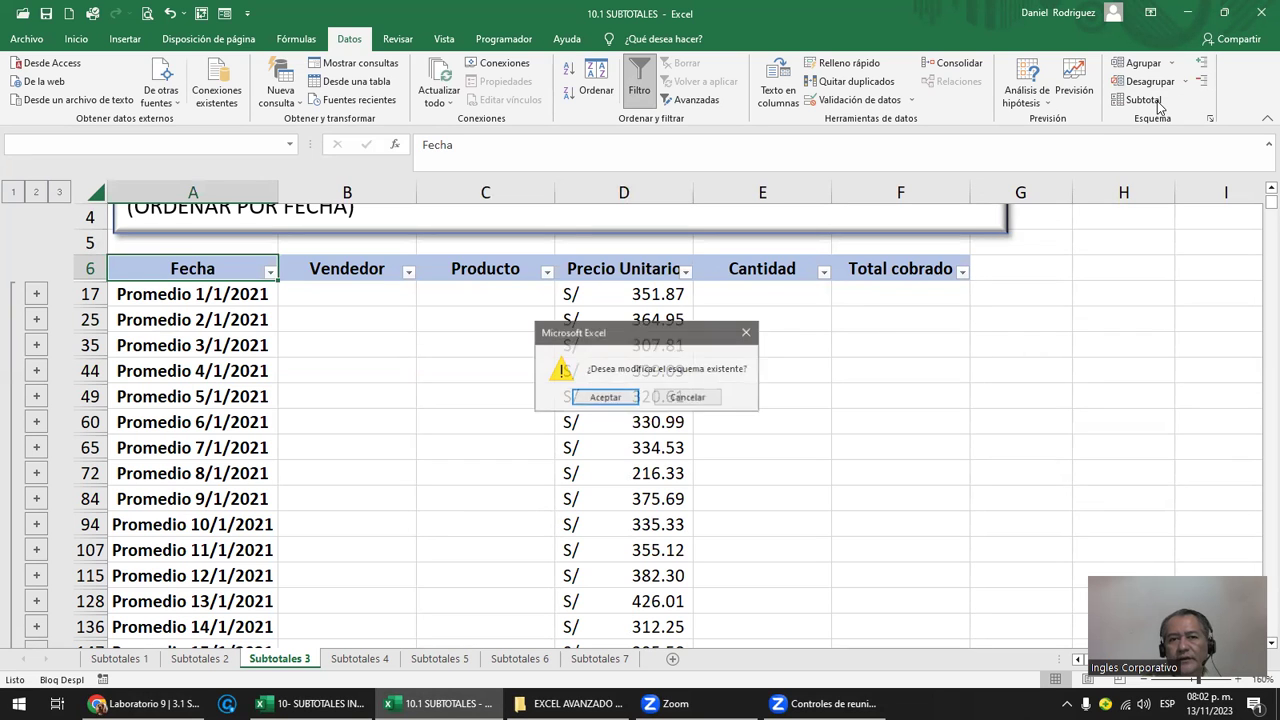
click(600, 397)
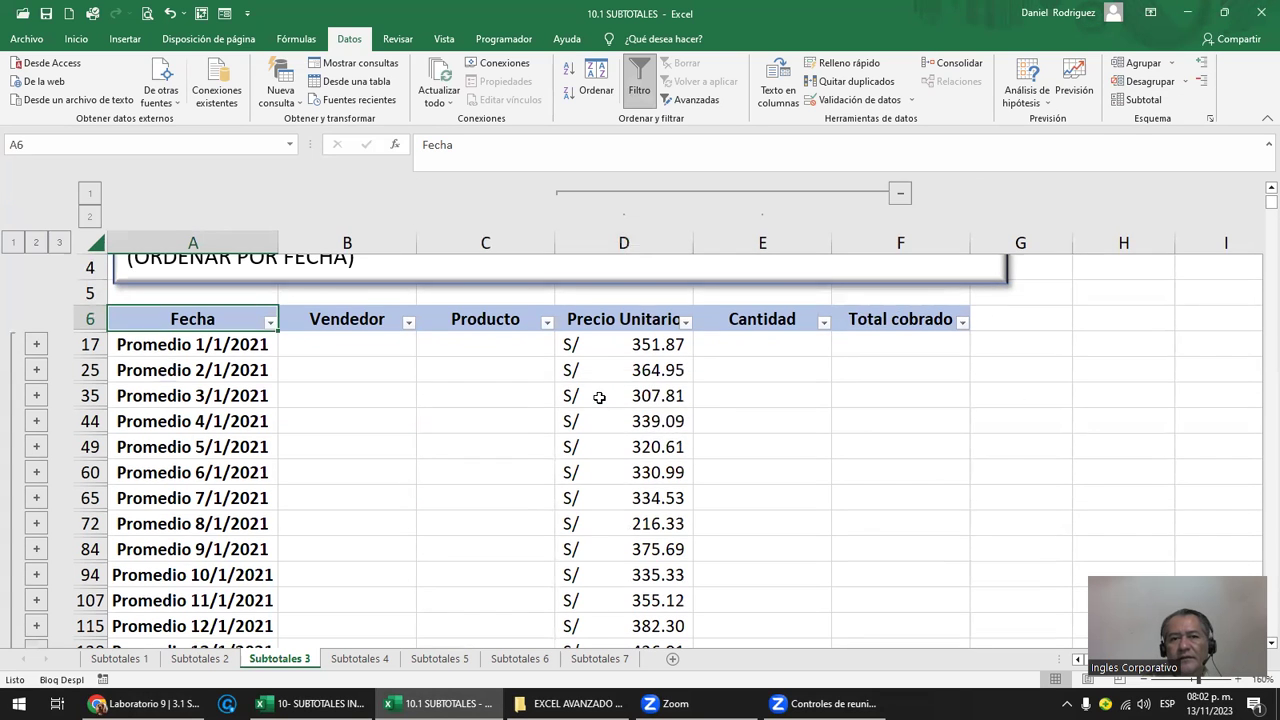
- Collapse and re-expand the grouped columns D–E to check the outline
click(903, 195)
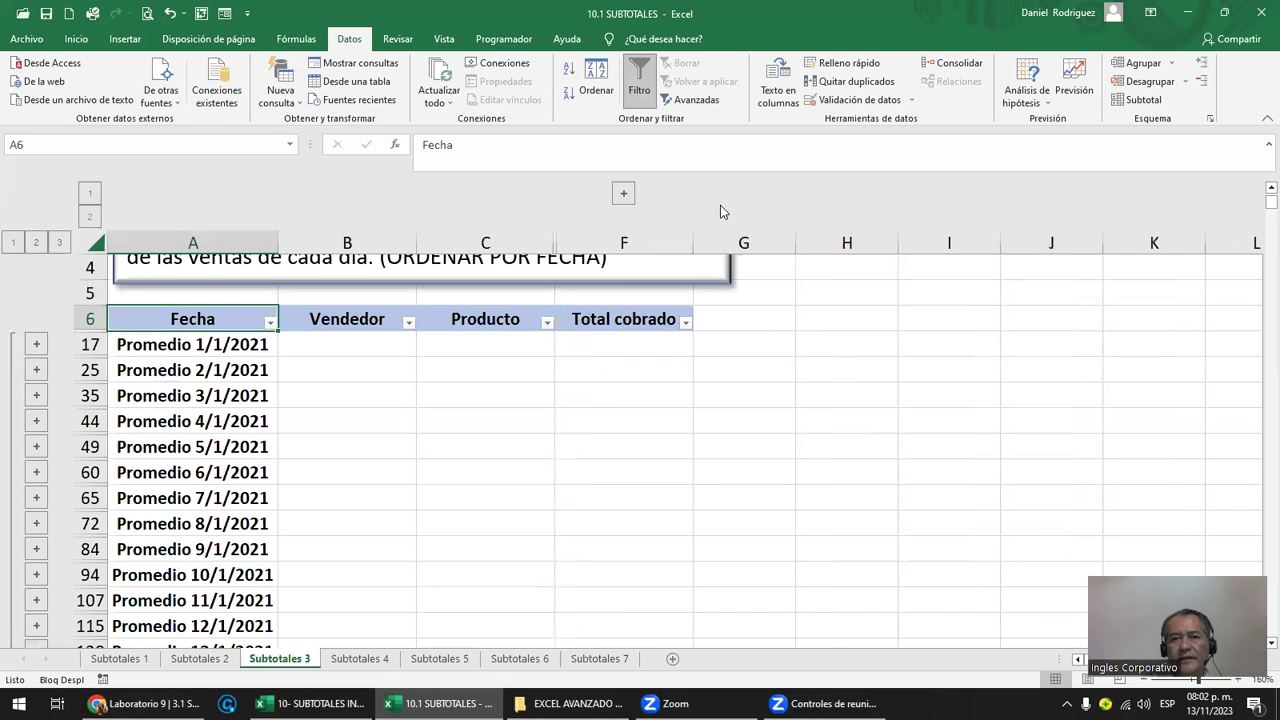
click(629, 194)
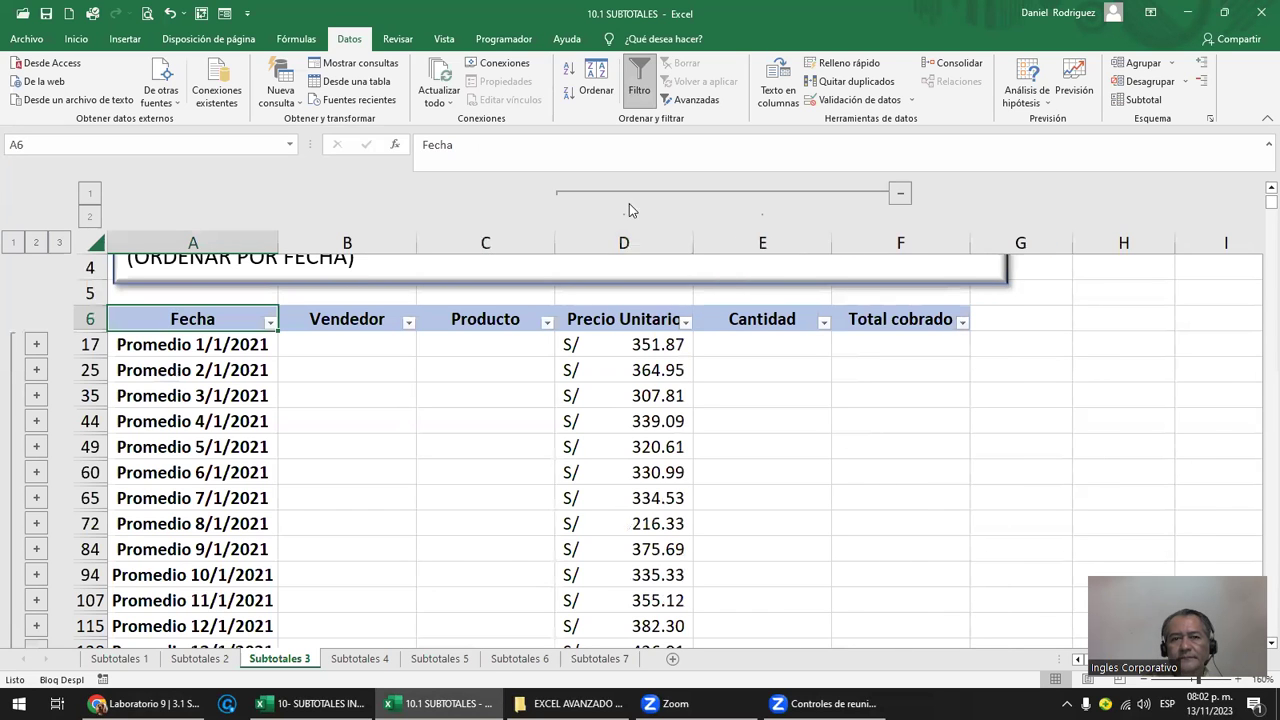
click(455, 319)
scroll(455, 319, up, 1)
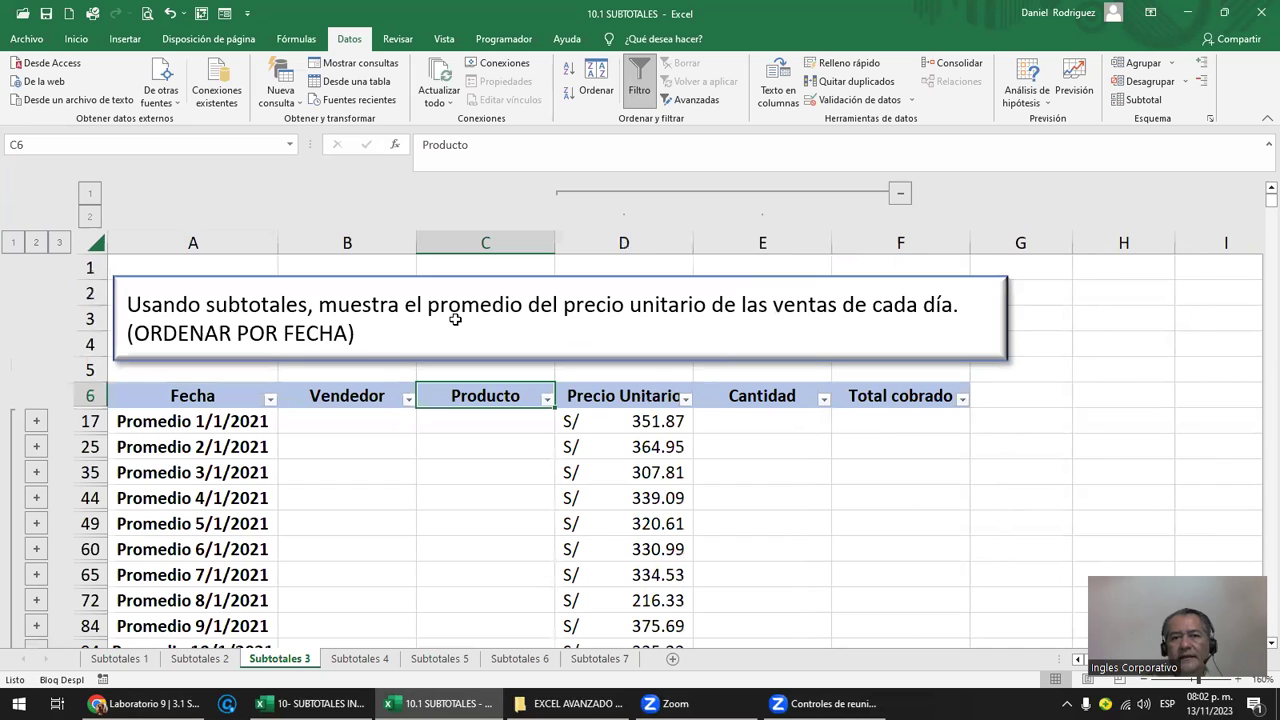
- Go back to the Laboratorio 9 quiz page in Chrome
click(310, 703)
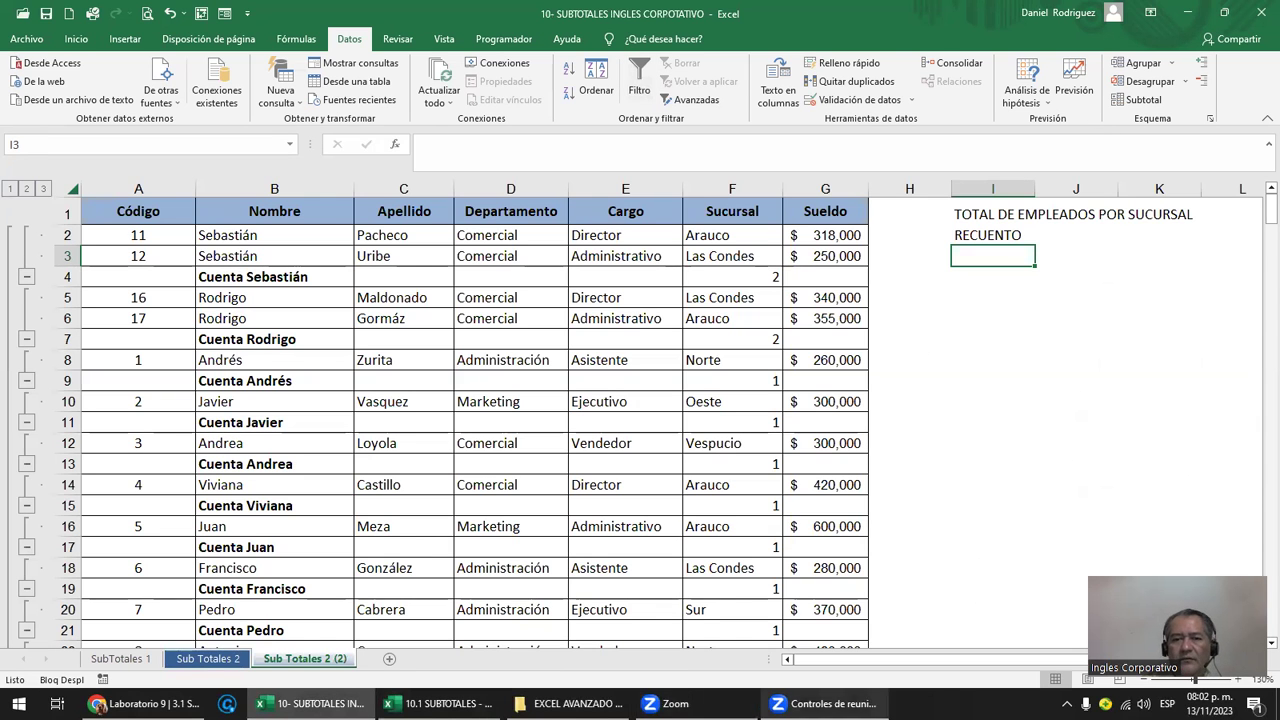
mouse_move(825, 703)
click(150, 703)
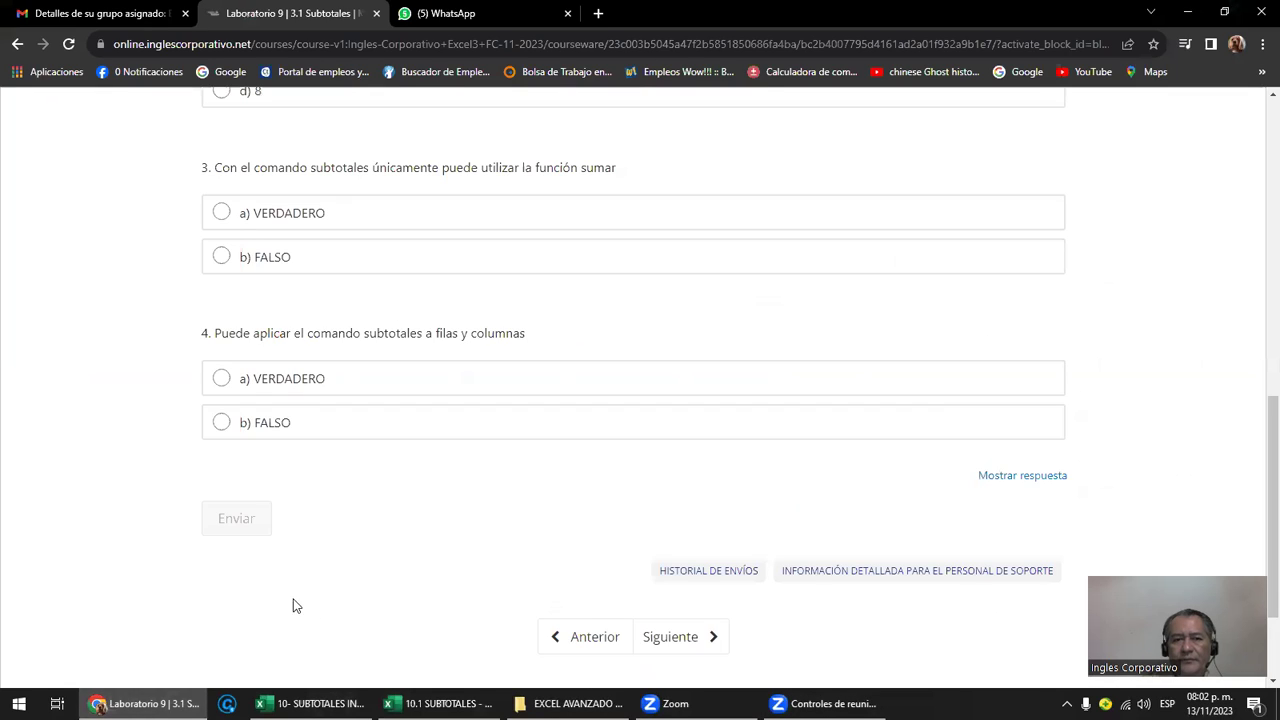